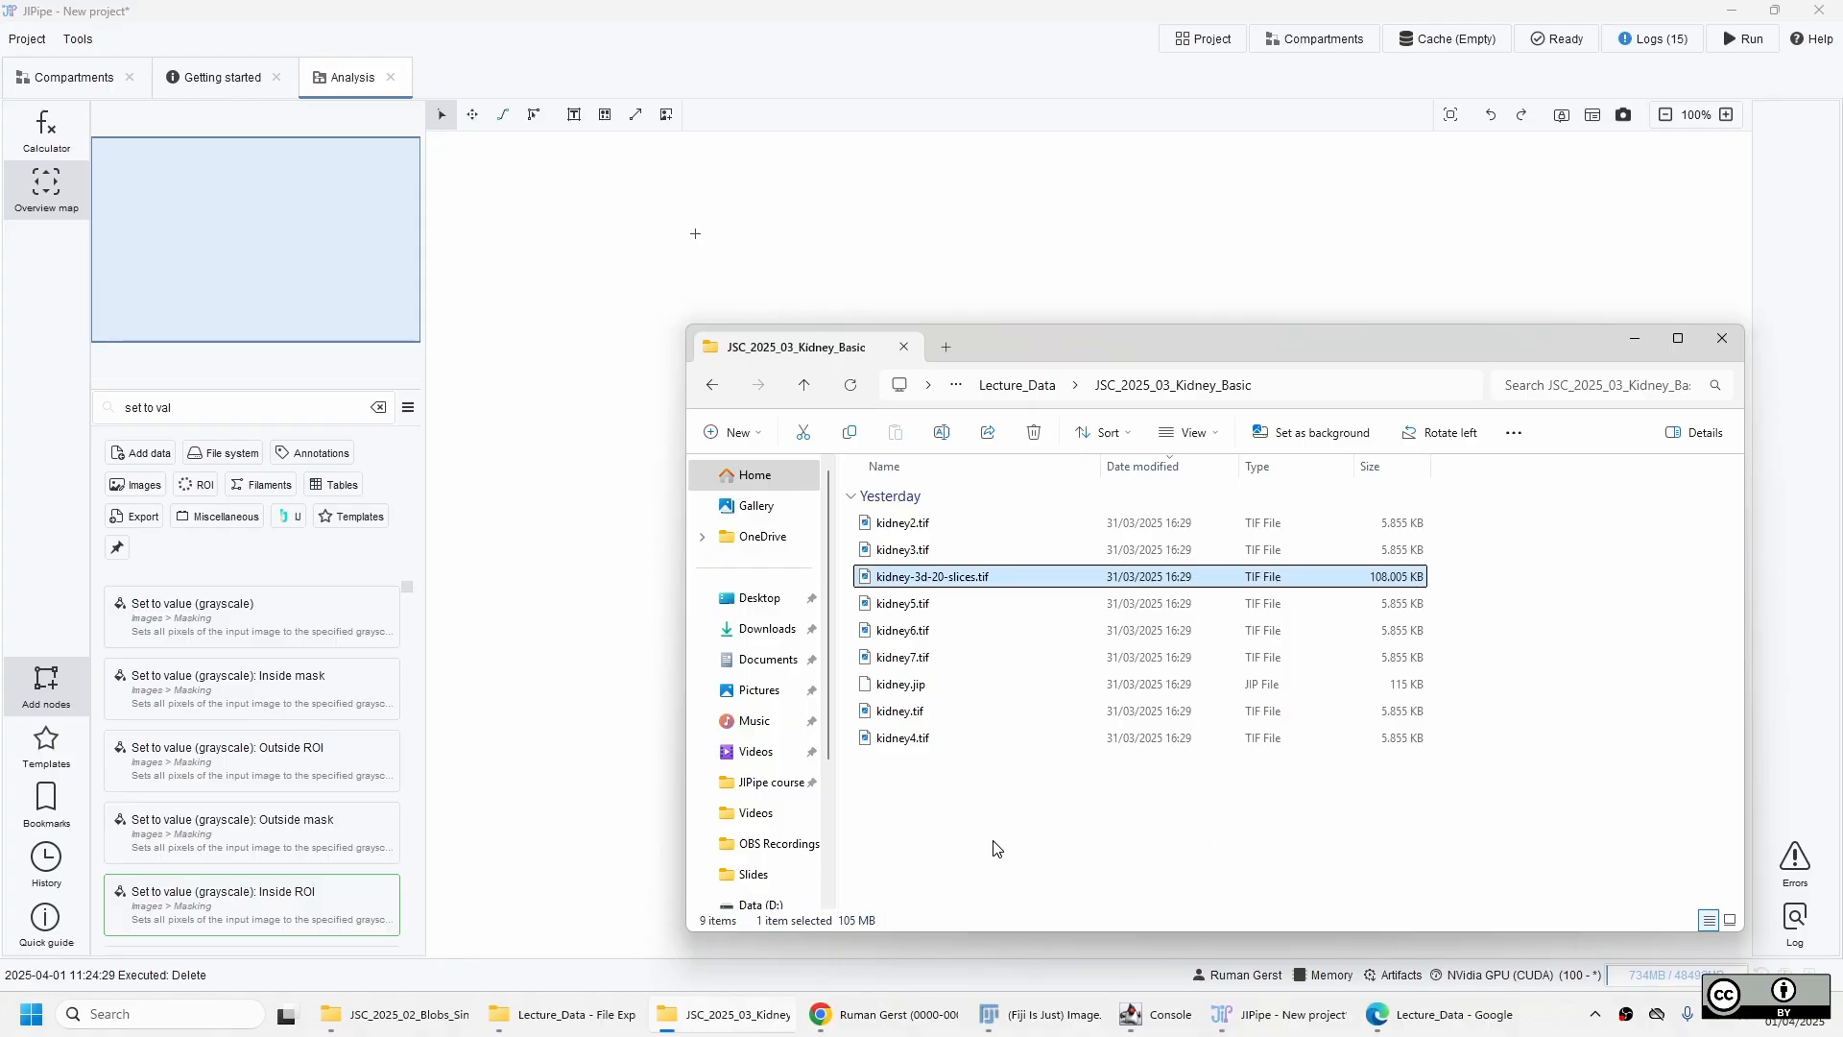
# Add kidney.tif from the JSC_2025_03_Kidney_Basic folder to the Analysis graph as a File list node.
pyautogui.click(910, 715)
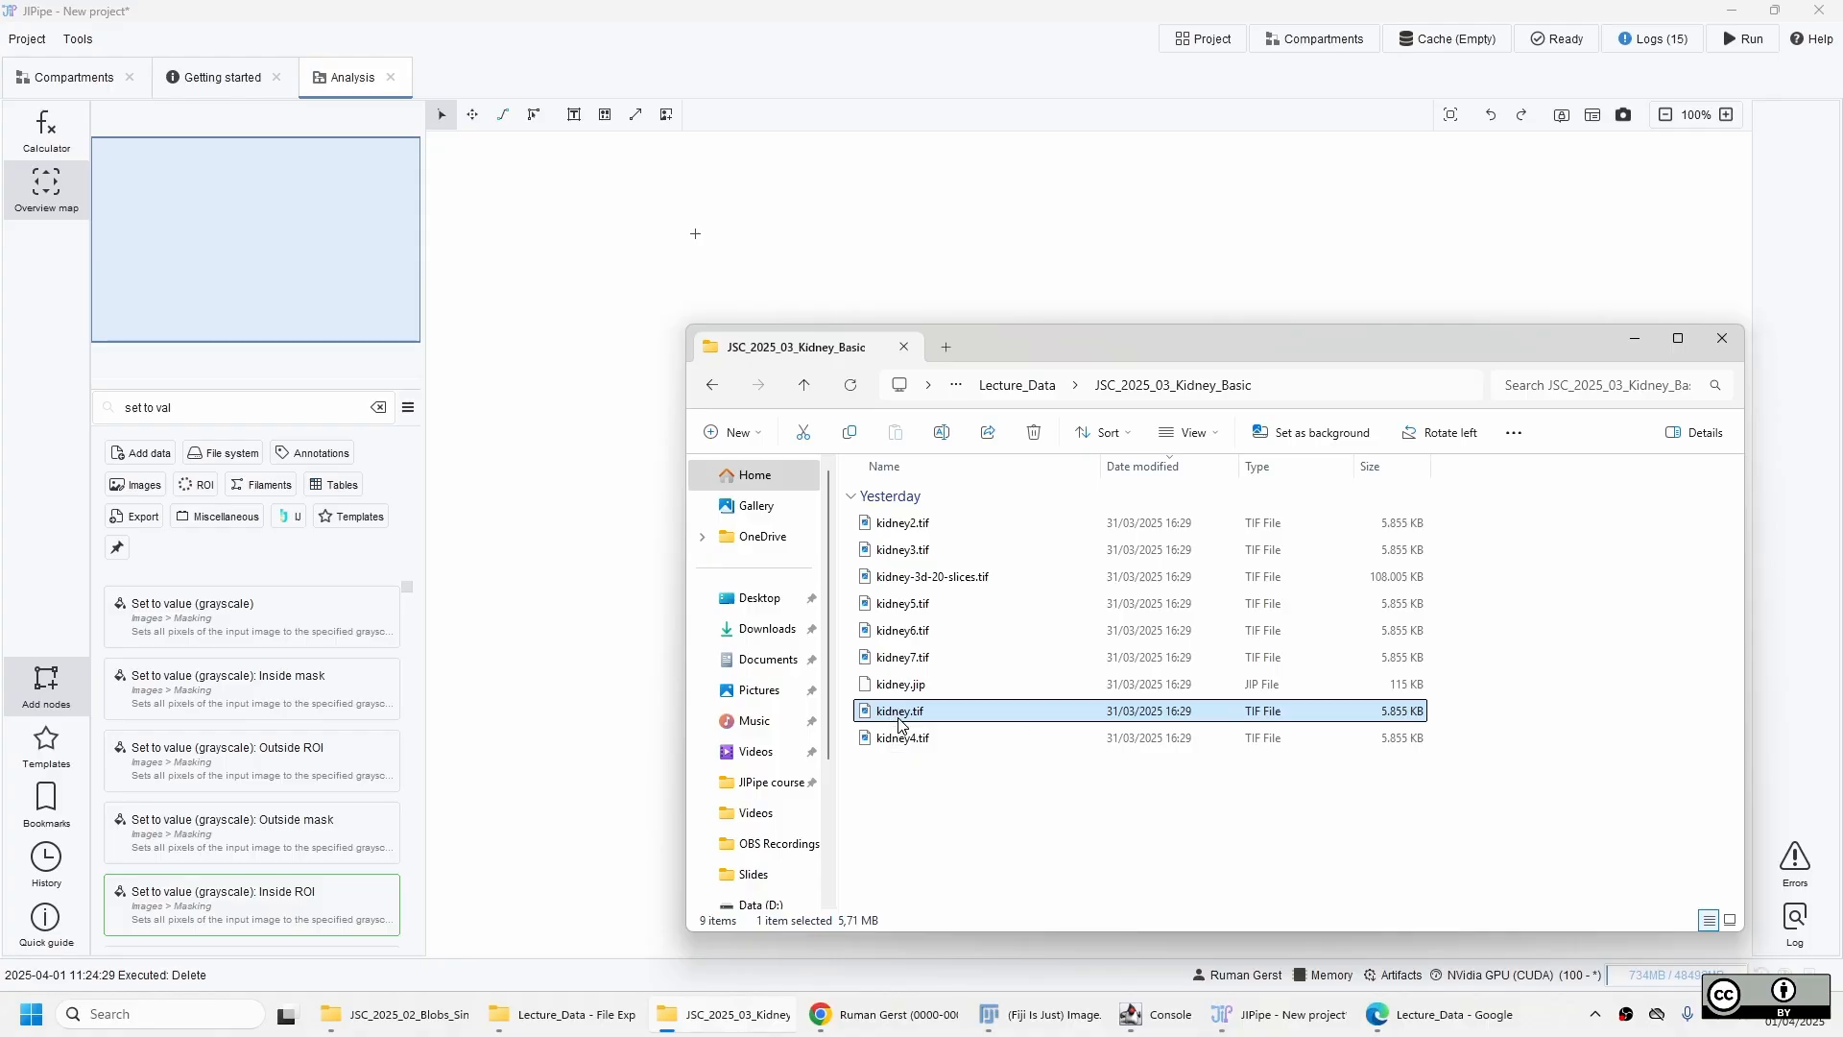
pyautogui.moveTo(896, 717); pyautogui.dragTo(546, 180)
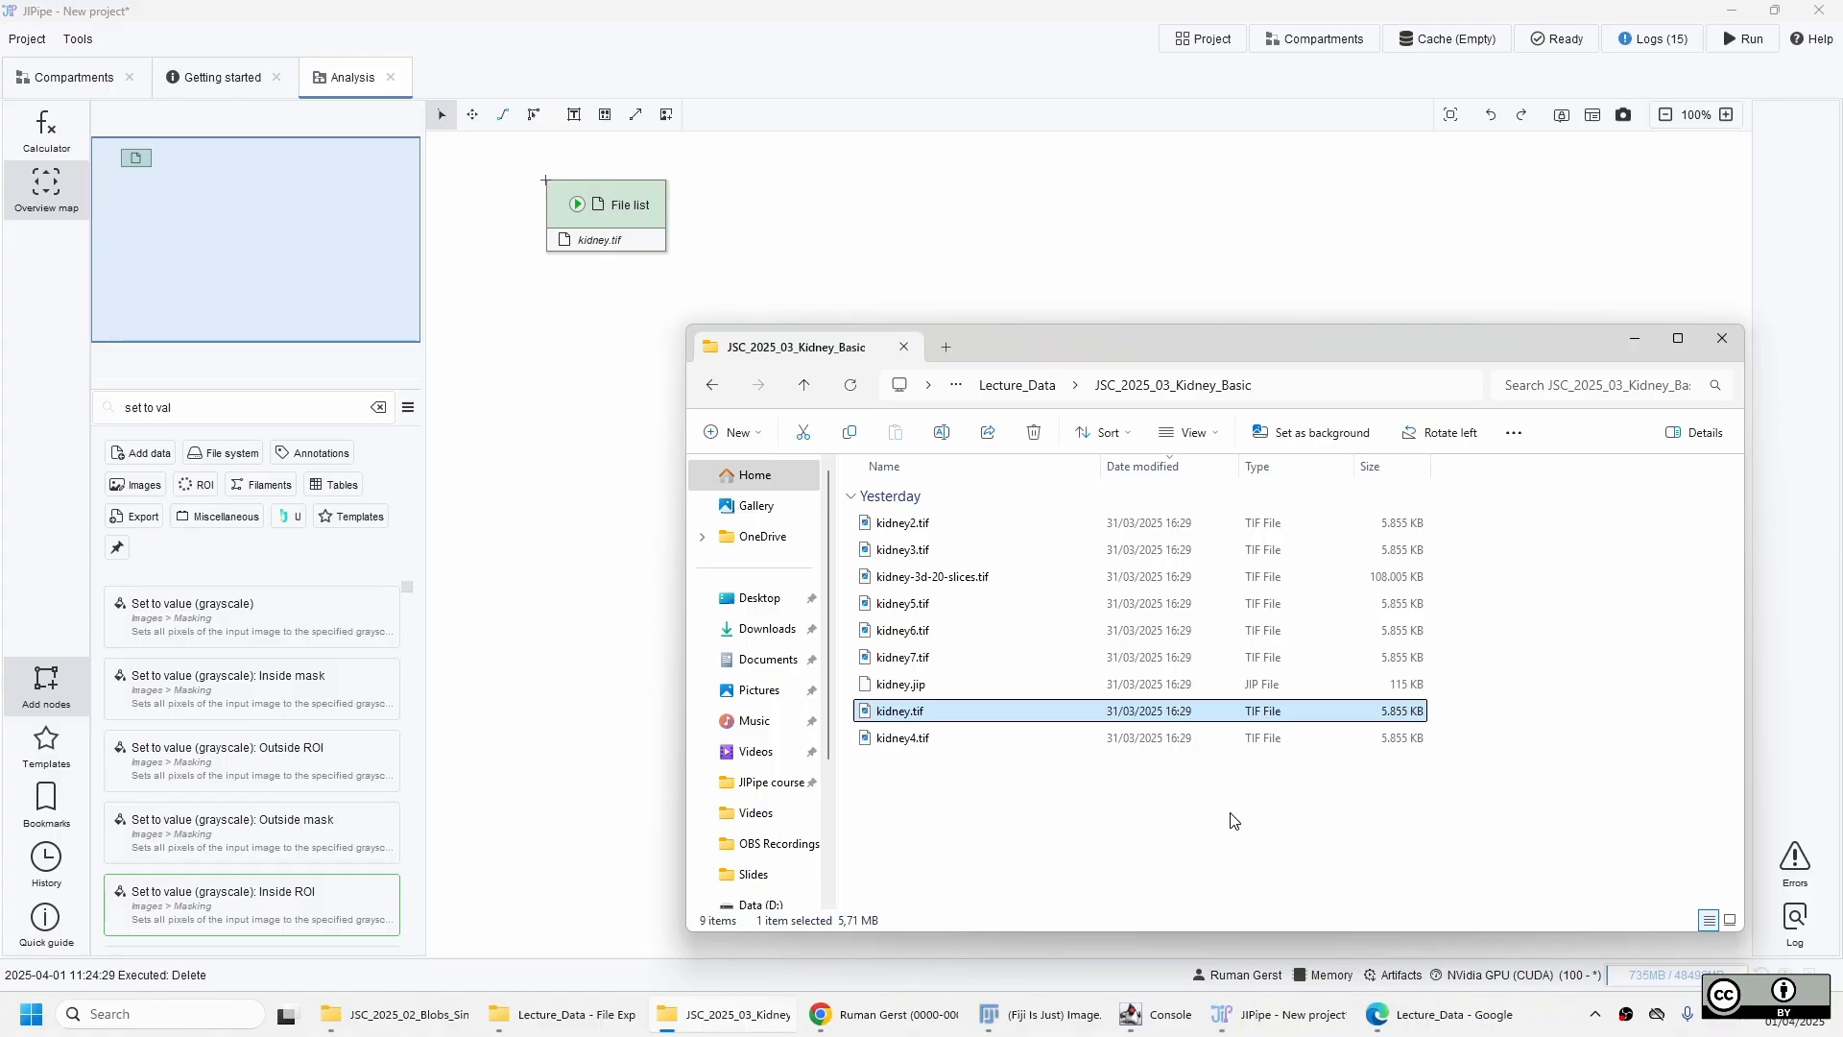
pyautogui.click(927, 9)
pyautogui.scroll(4, 777, 445)
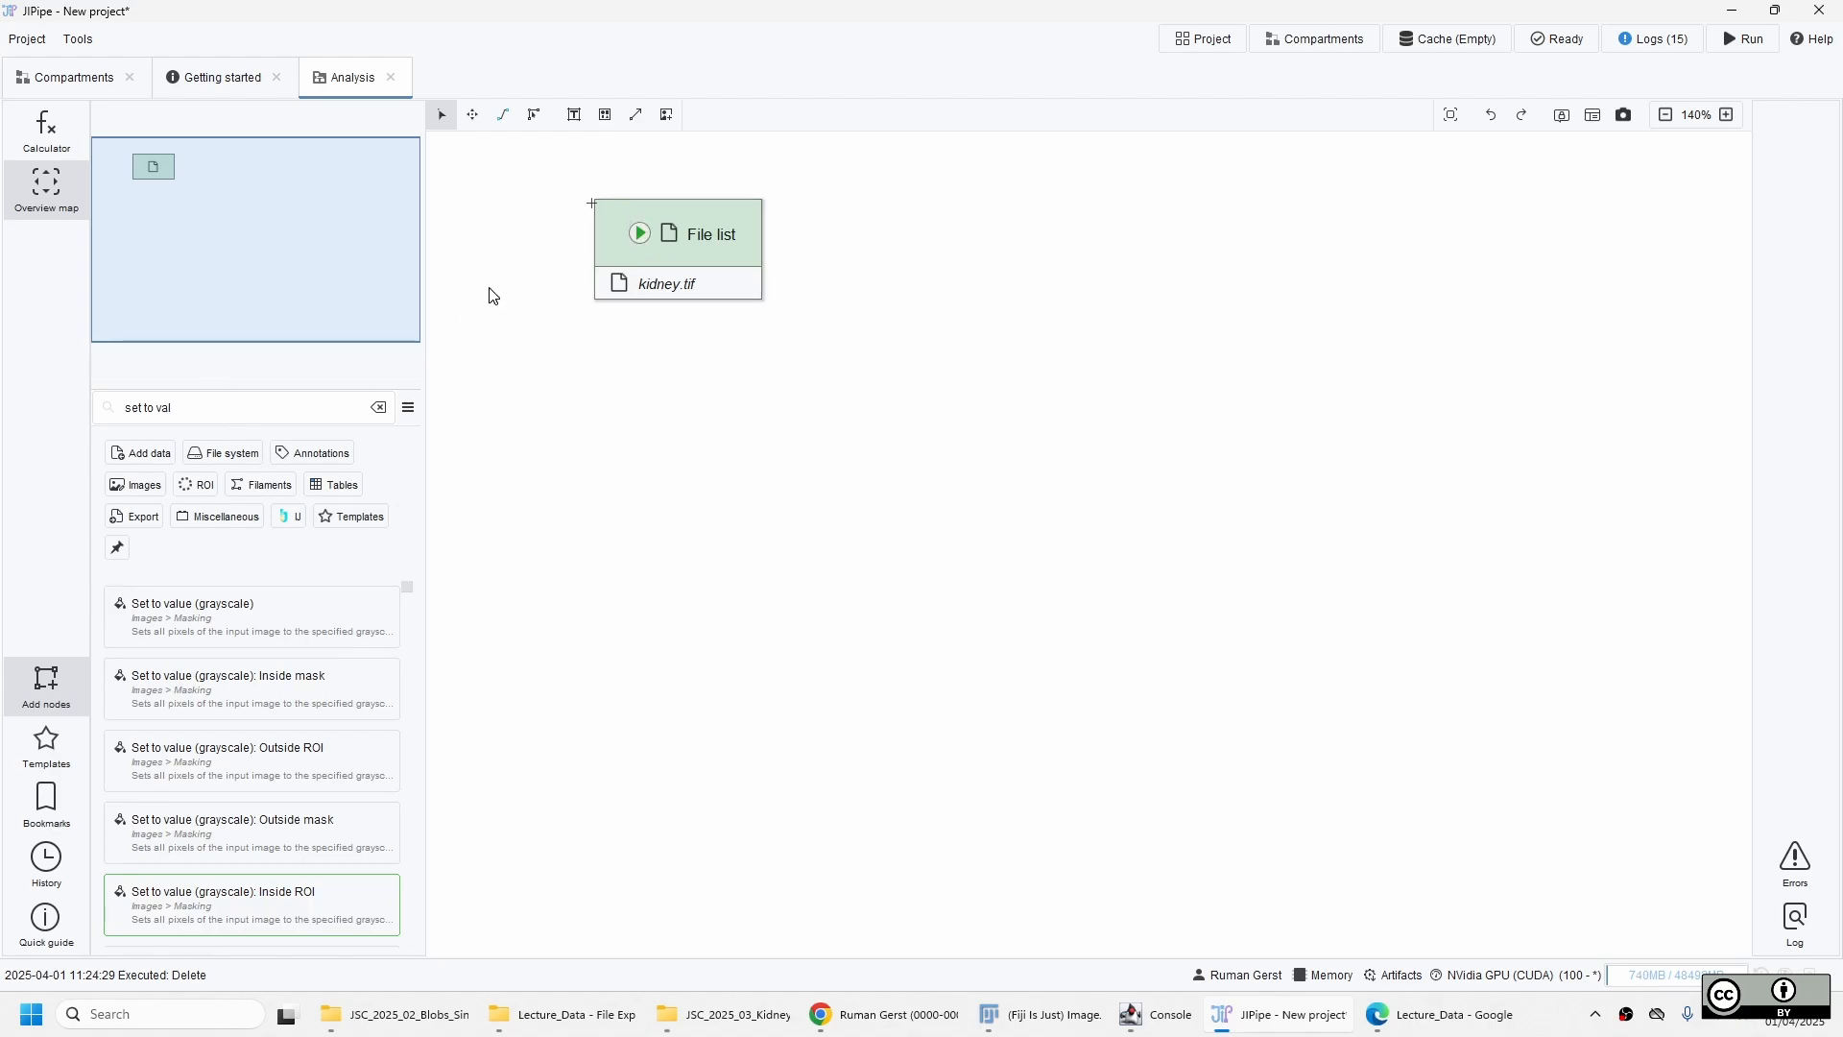
# Search the available nodes for "import ima".
pyautogui.moveTo(194, 404); pyautogui.dragTo(85, 402)
pyautogui.hotkey('ctrl', 'a')
pyautogui.write('im')
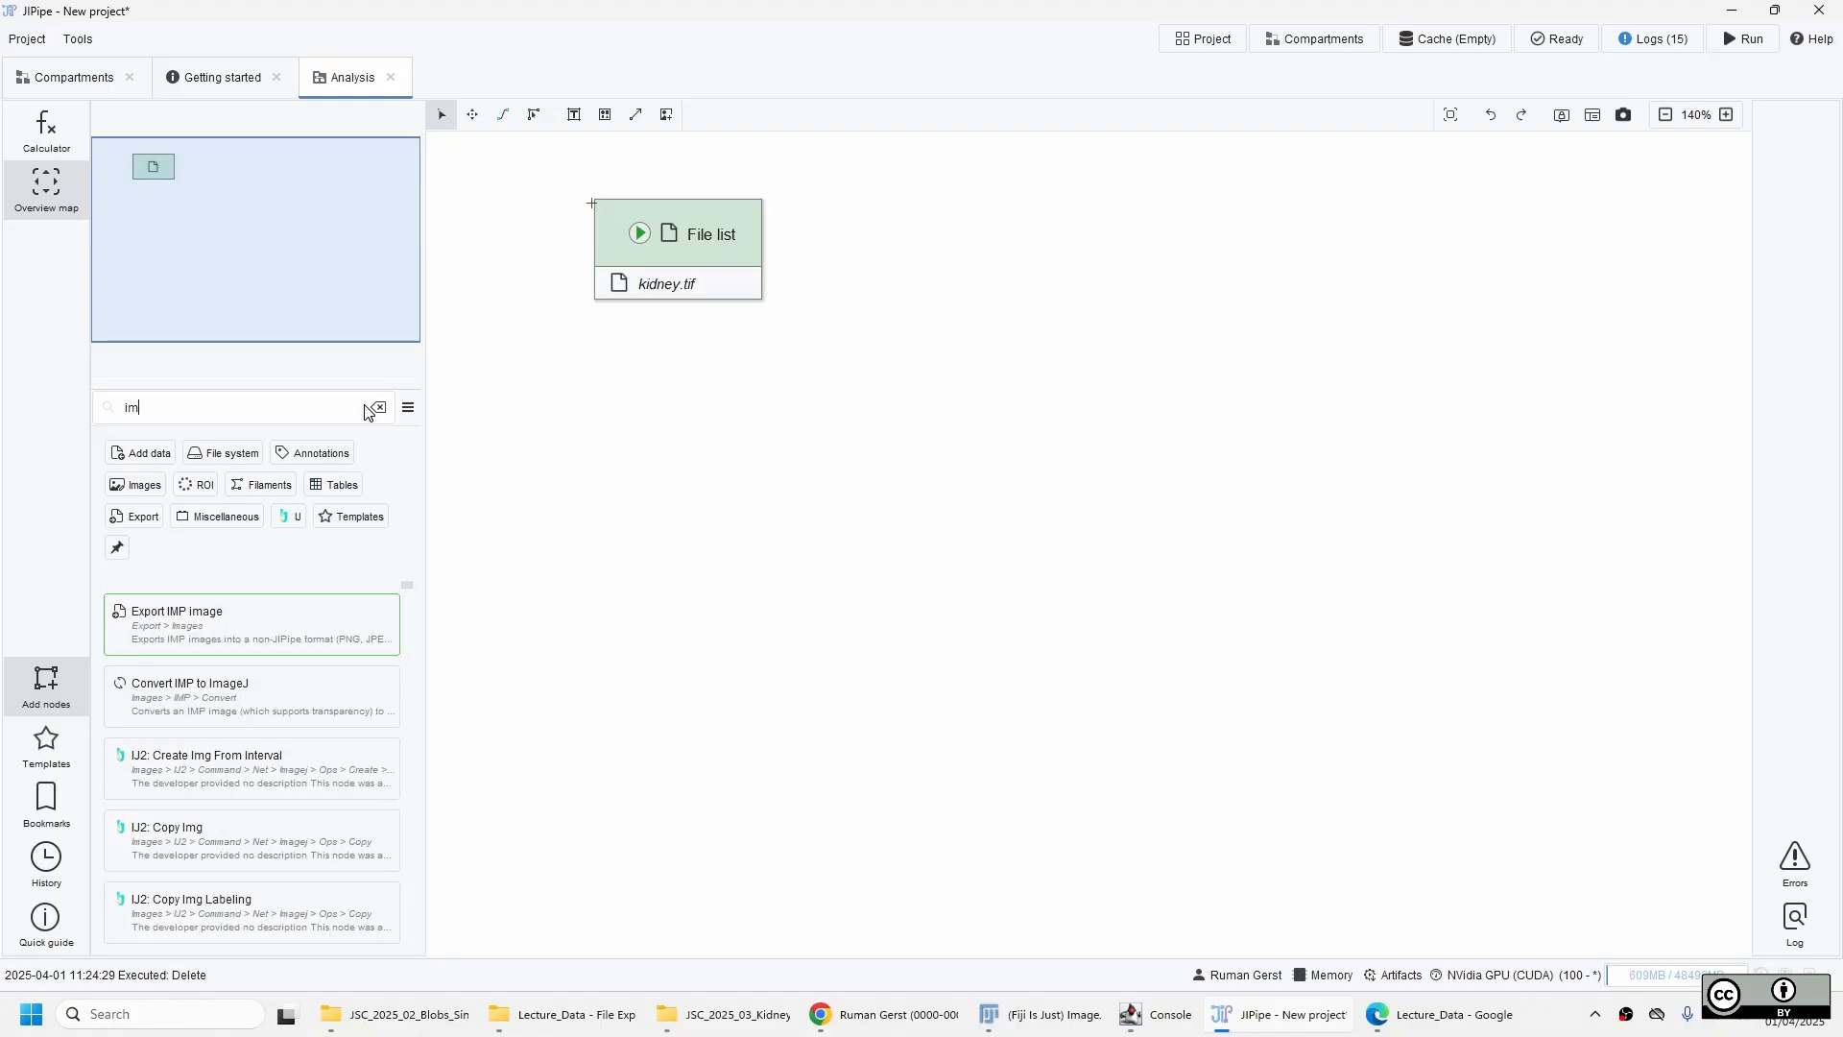
pyautogui.write('port ima')
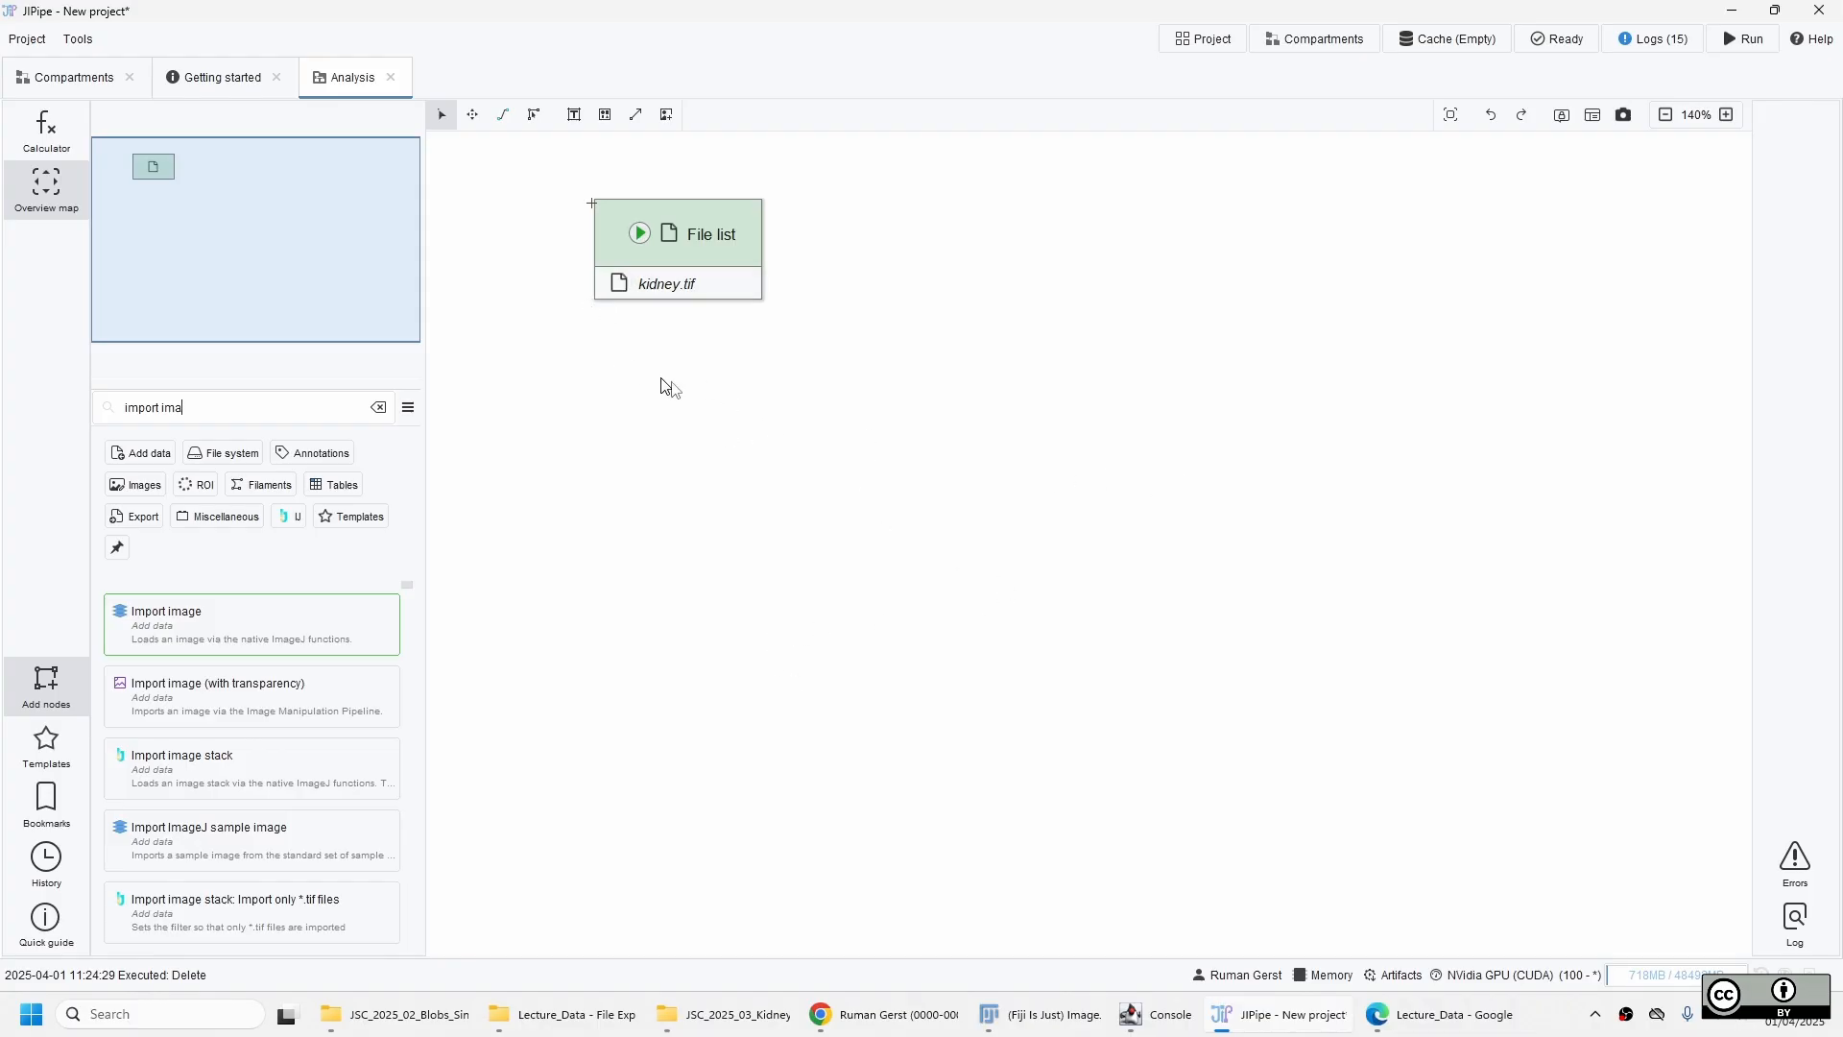
# Find a matching node for the File list output and connect it to the Files input of a new Import image node.
pyautogui.click(620, 294)
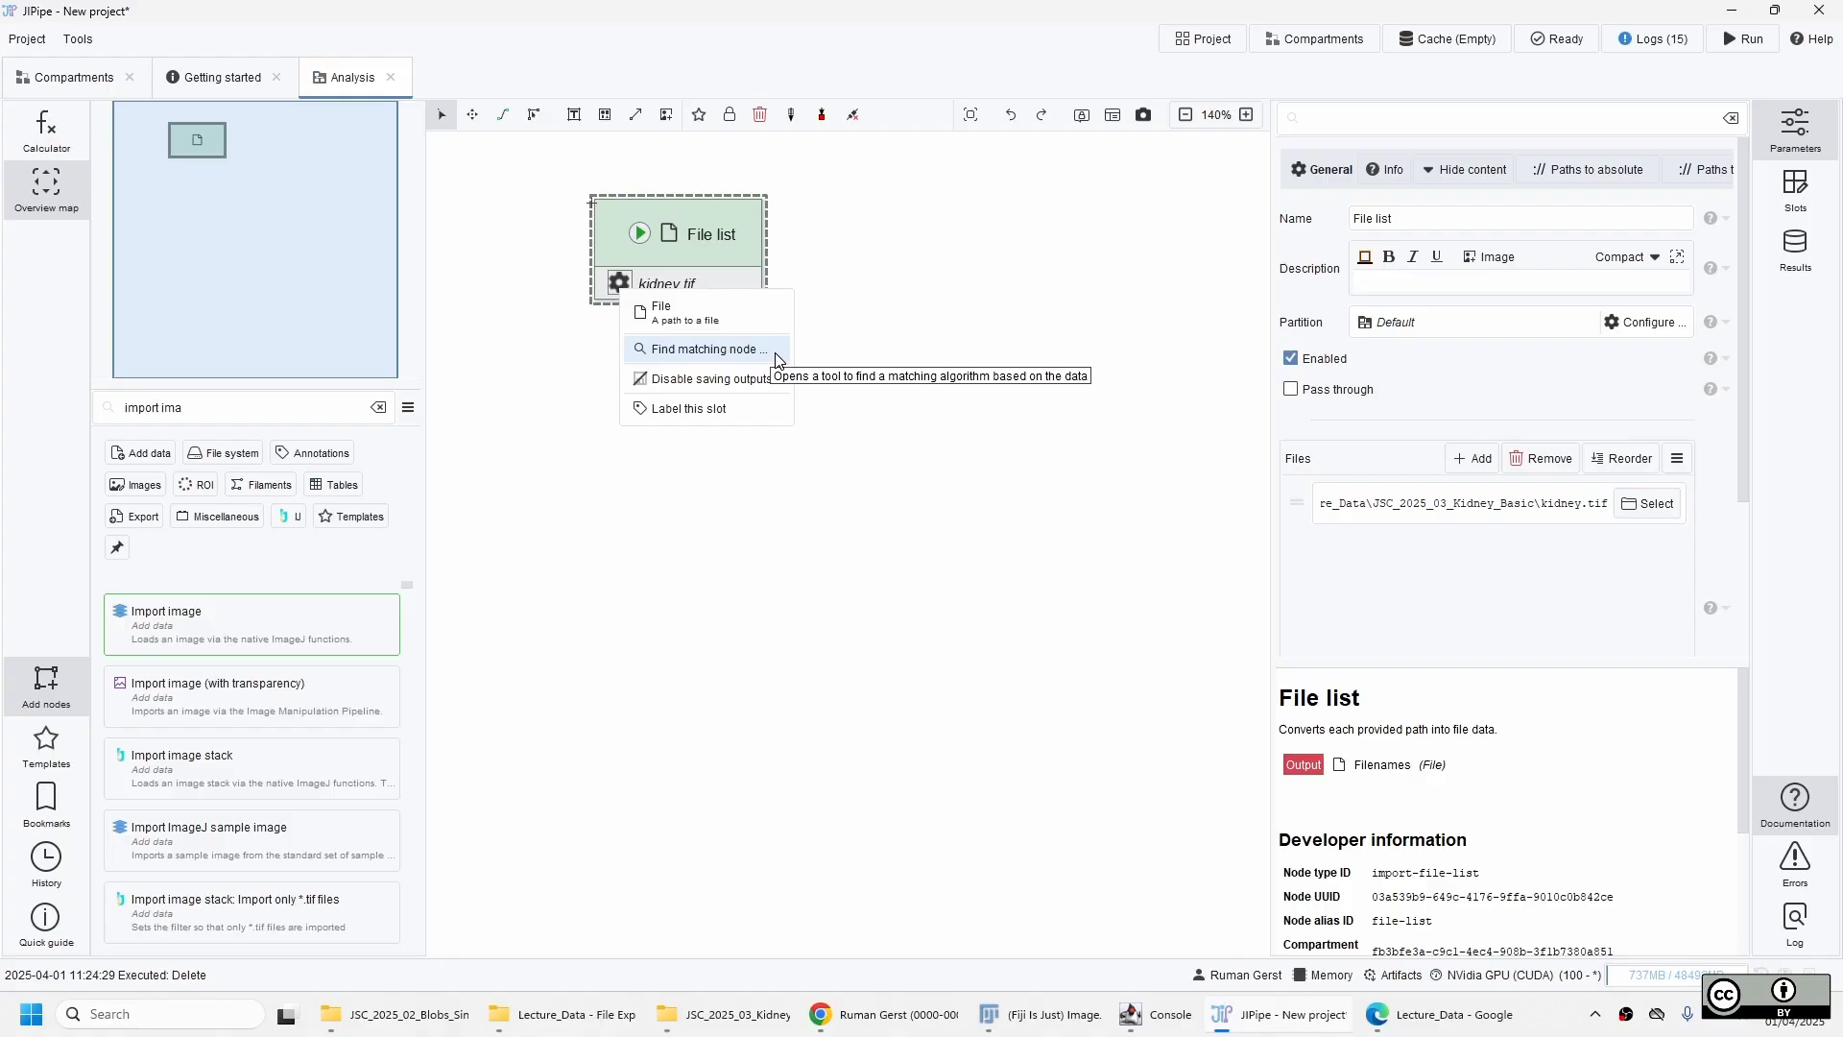
pyautogui.click(776, 360)
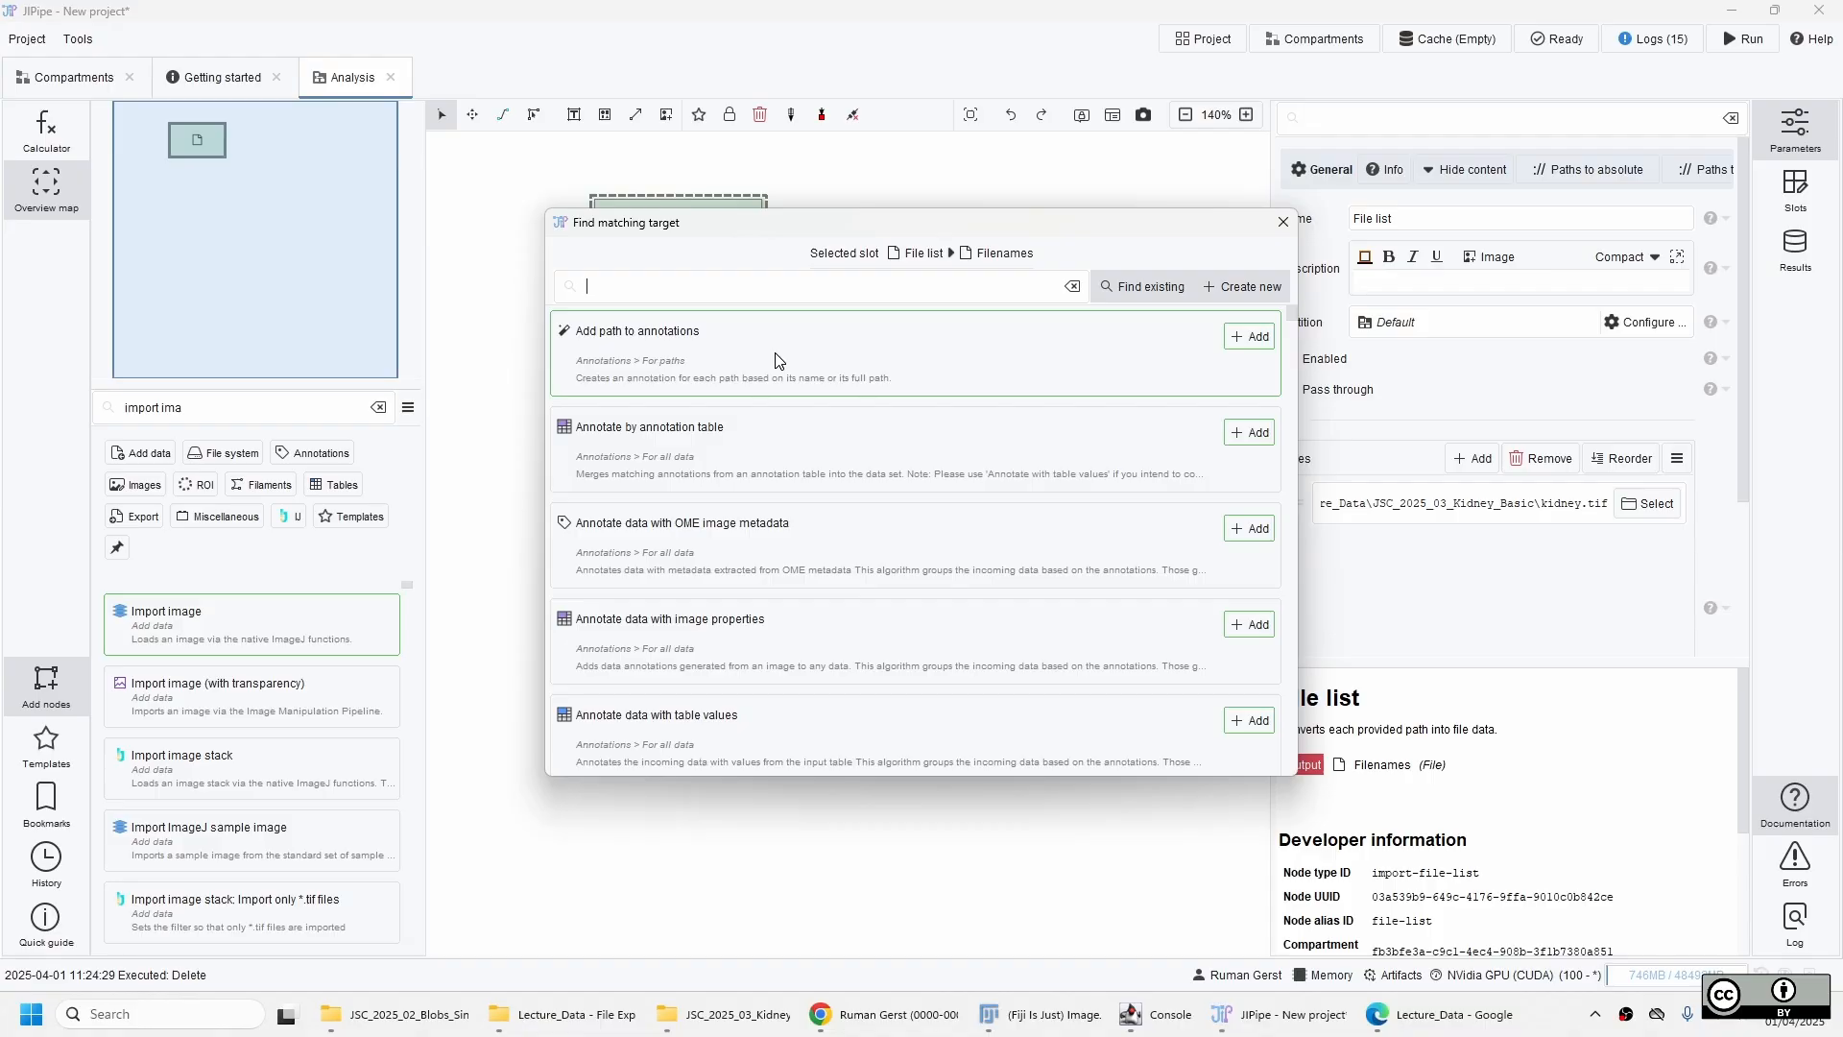
pyautogui.write('imp')
pyautogui.press('BackSpace')
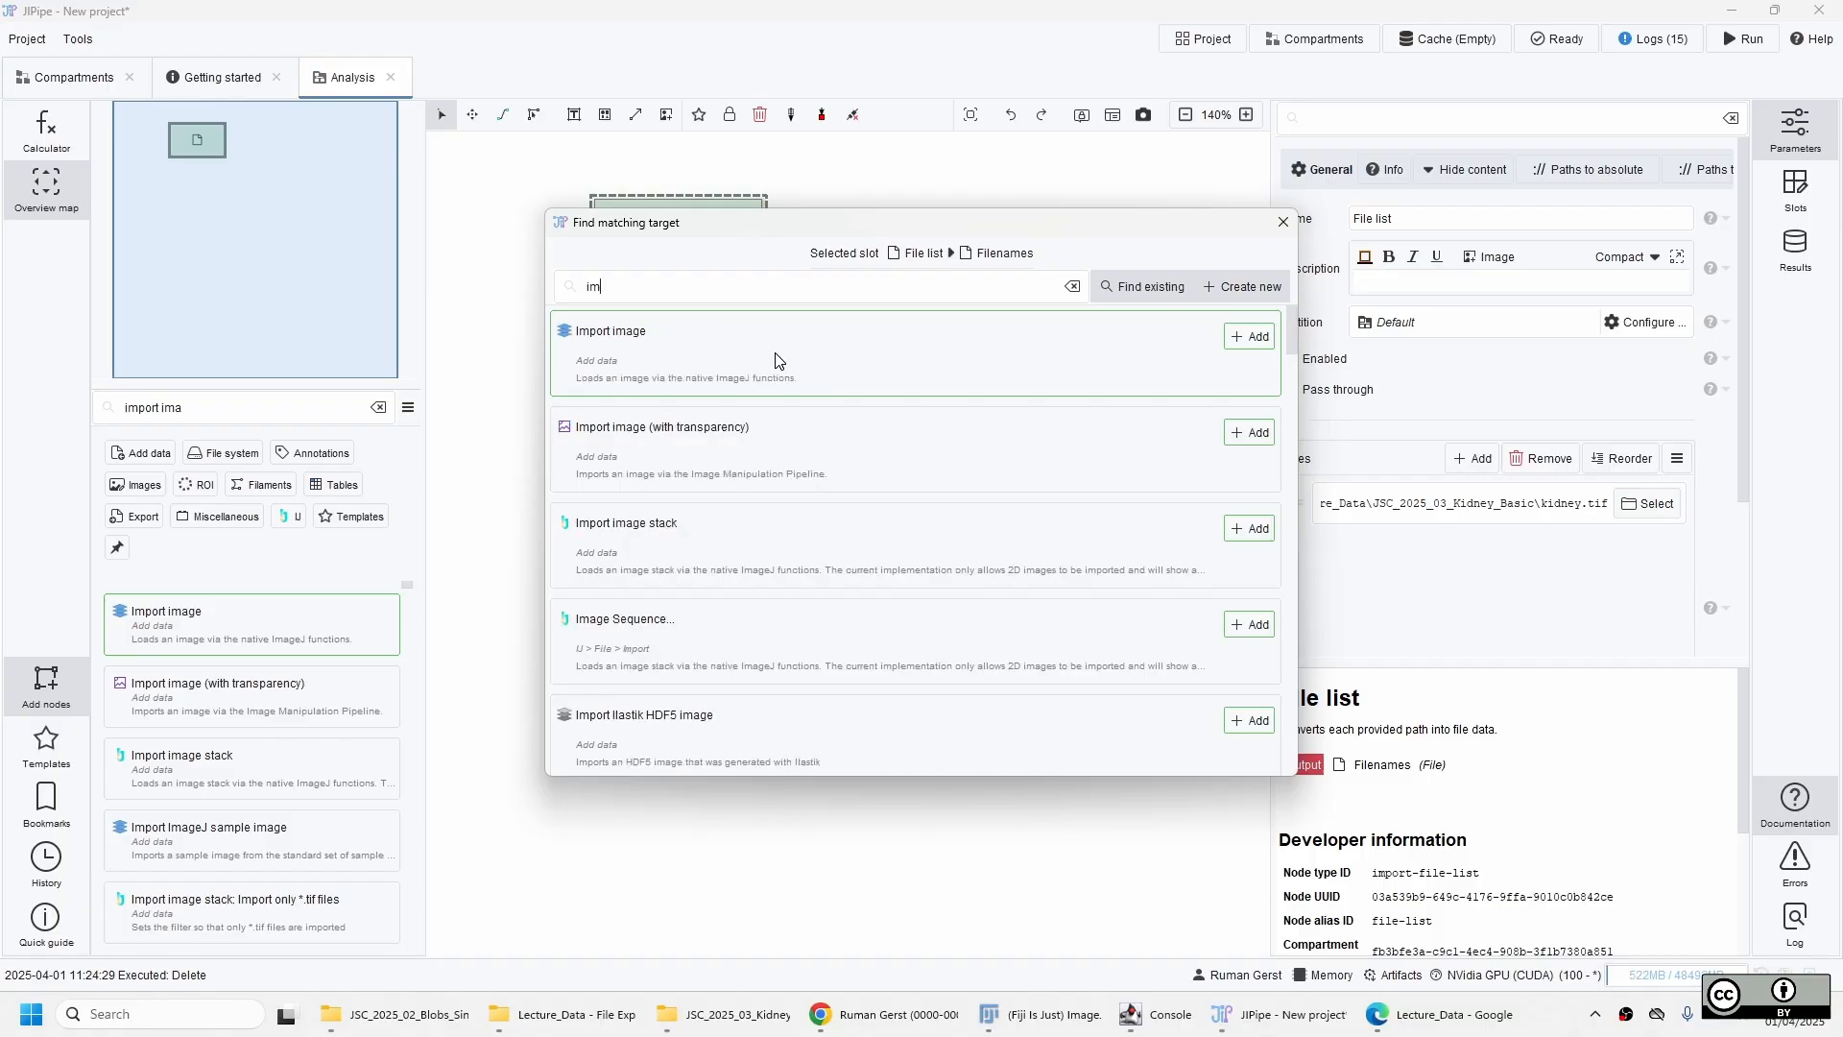
pyautogui.moveTo(803, 235); pyautogui.dragTo(1092, 251)
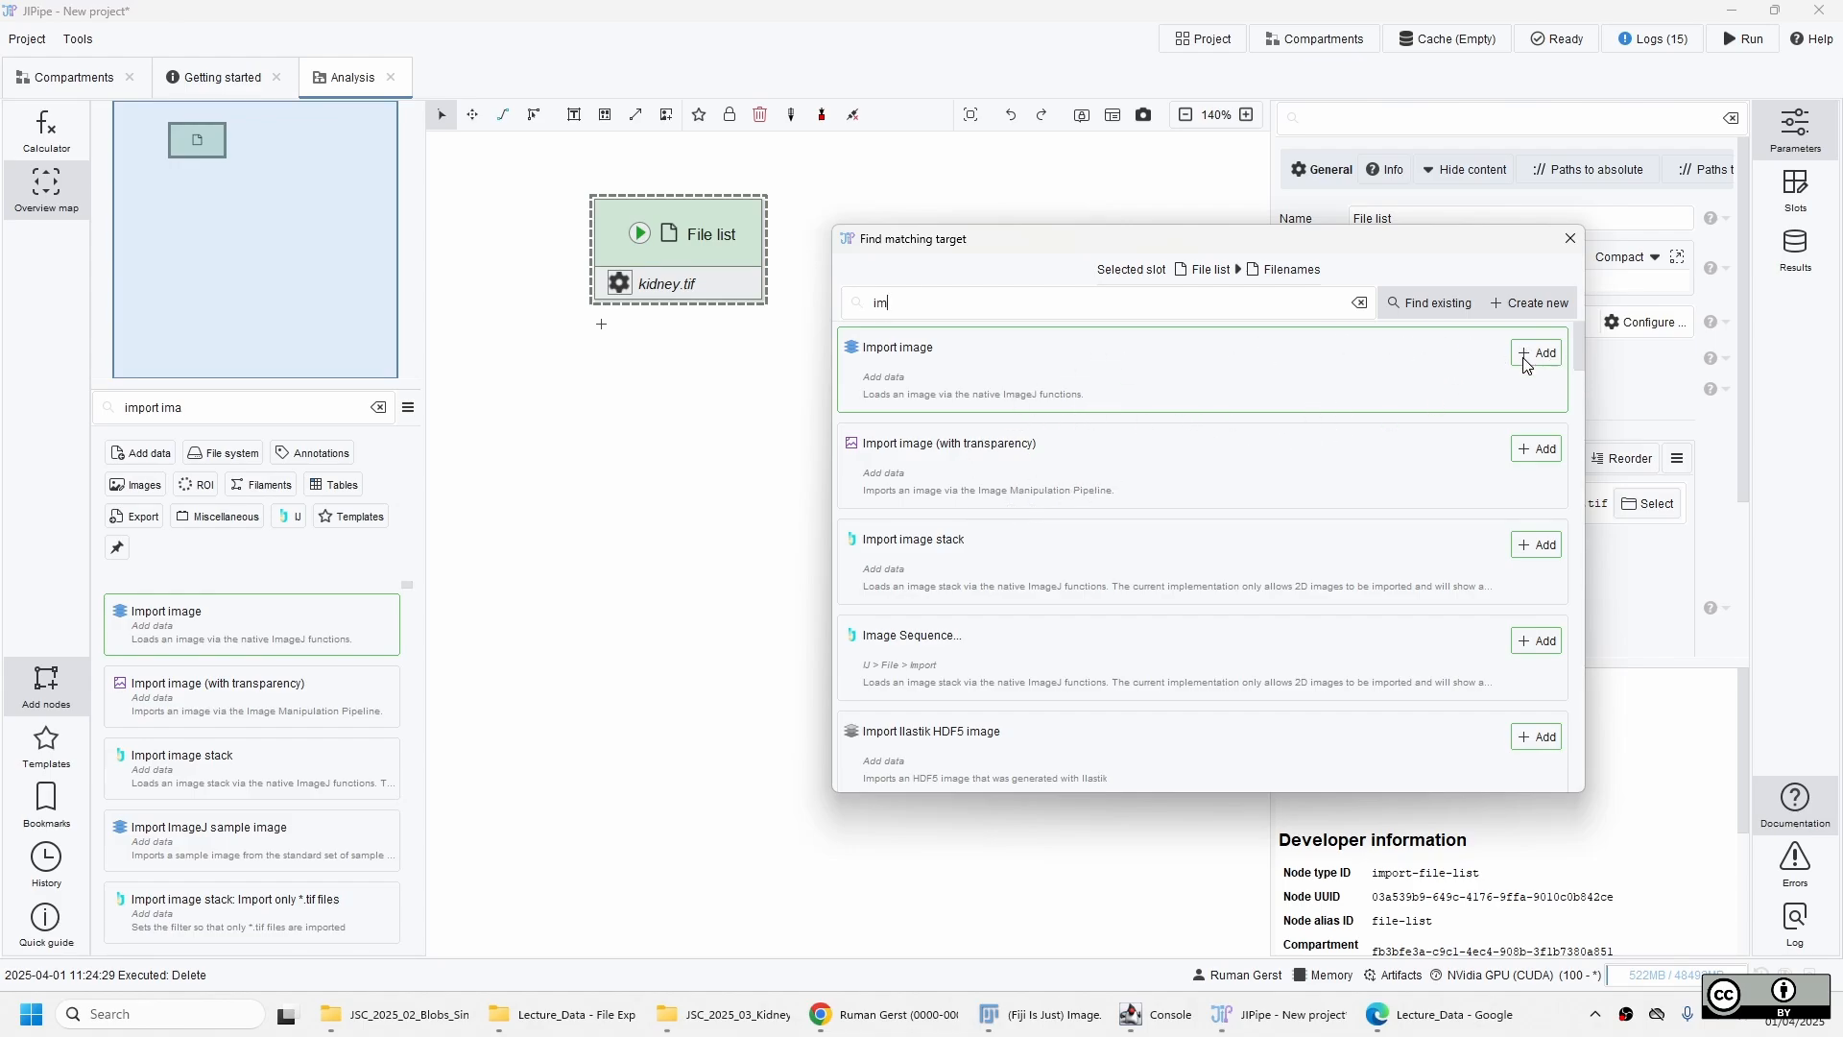
pyautogui.rightClick(1185, 347)
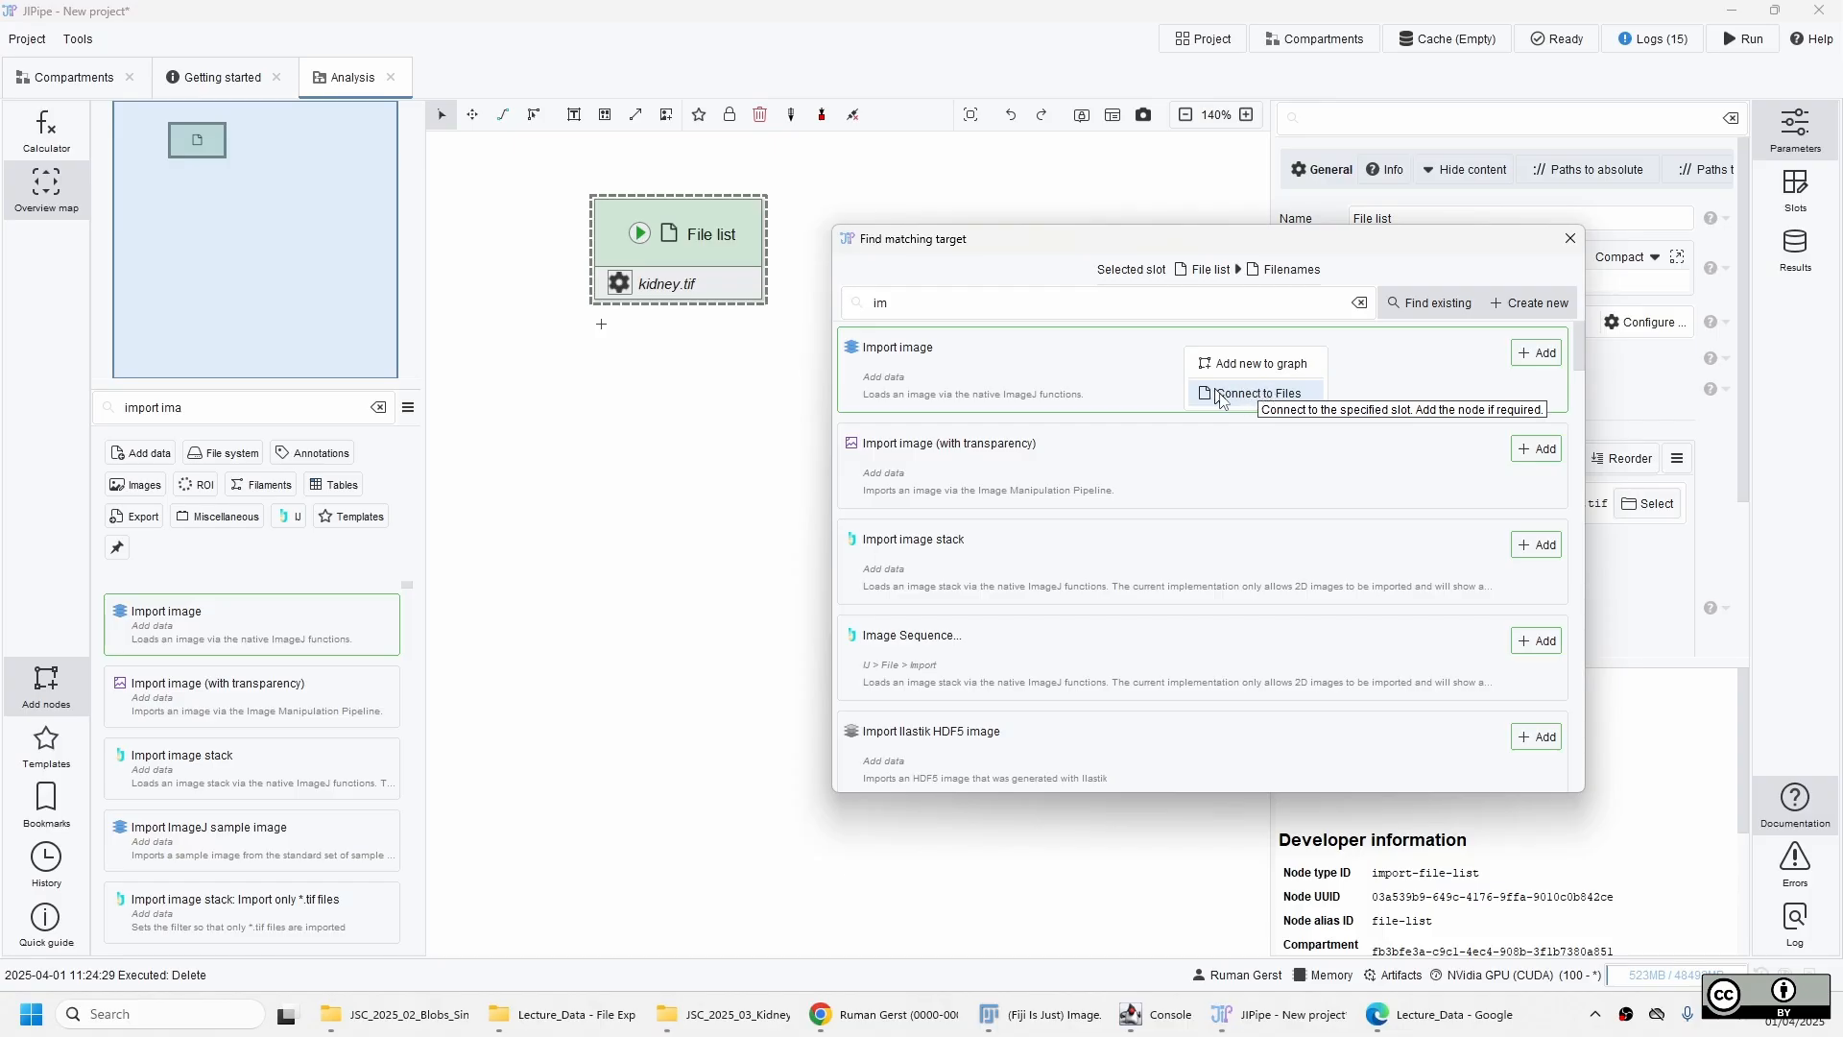
pyautogui.click(1248, 403)
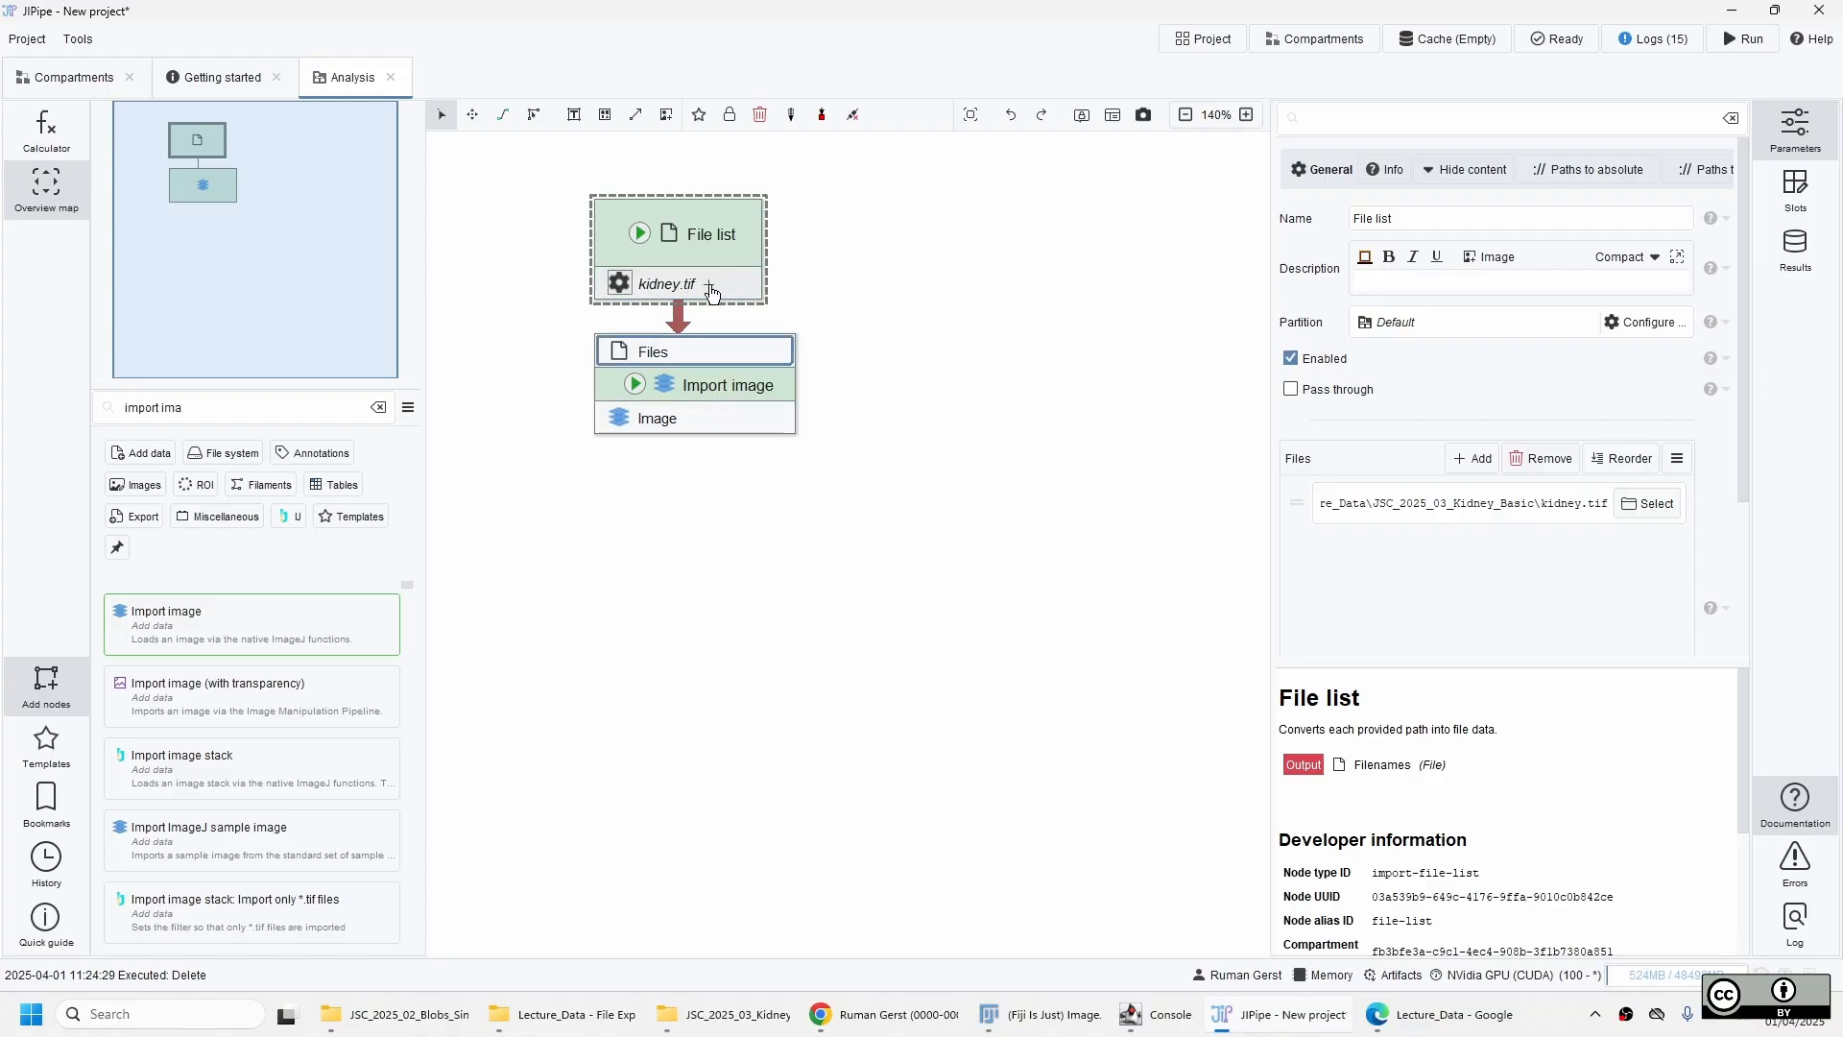
pyautogui.click(710, 288)
pyautogui.click(1272, 231)
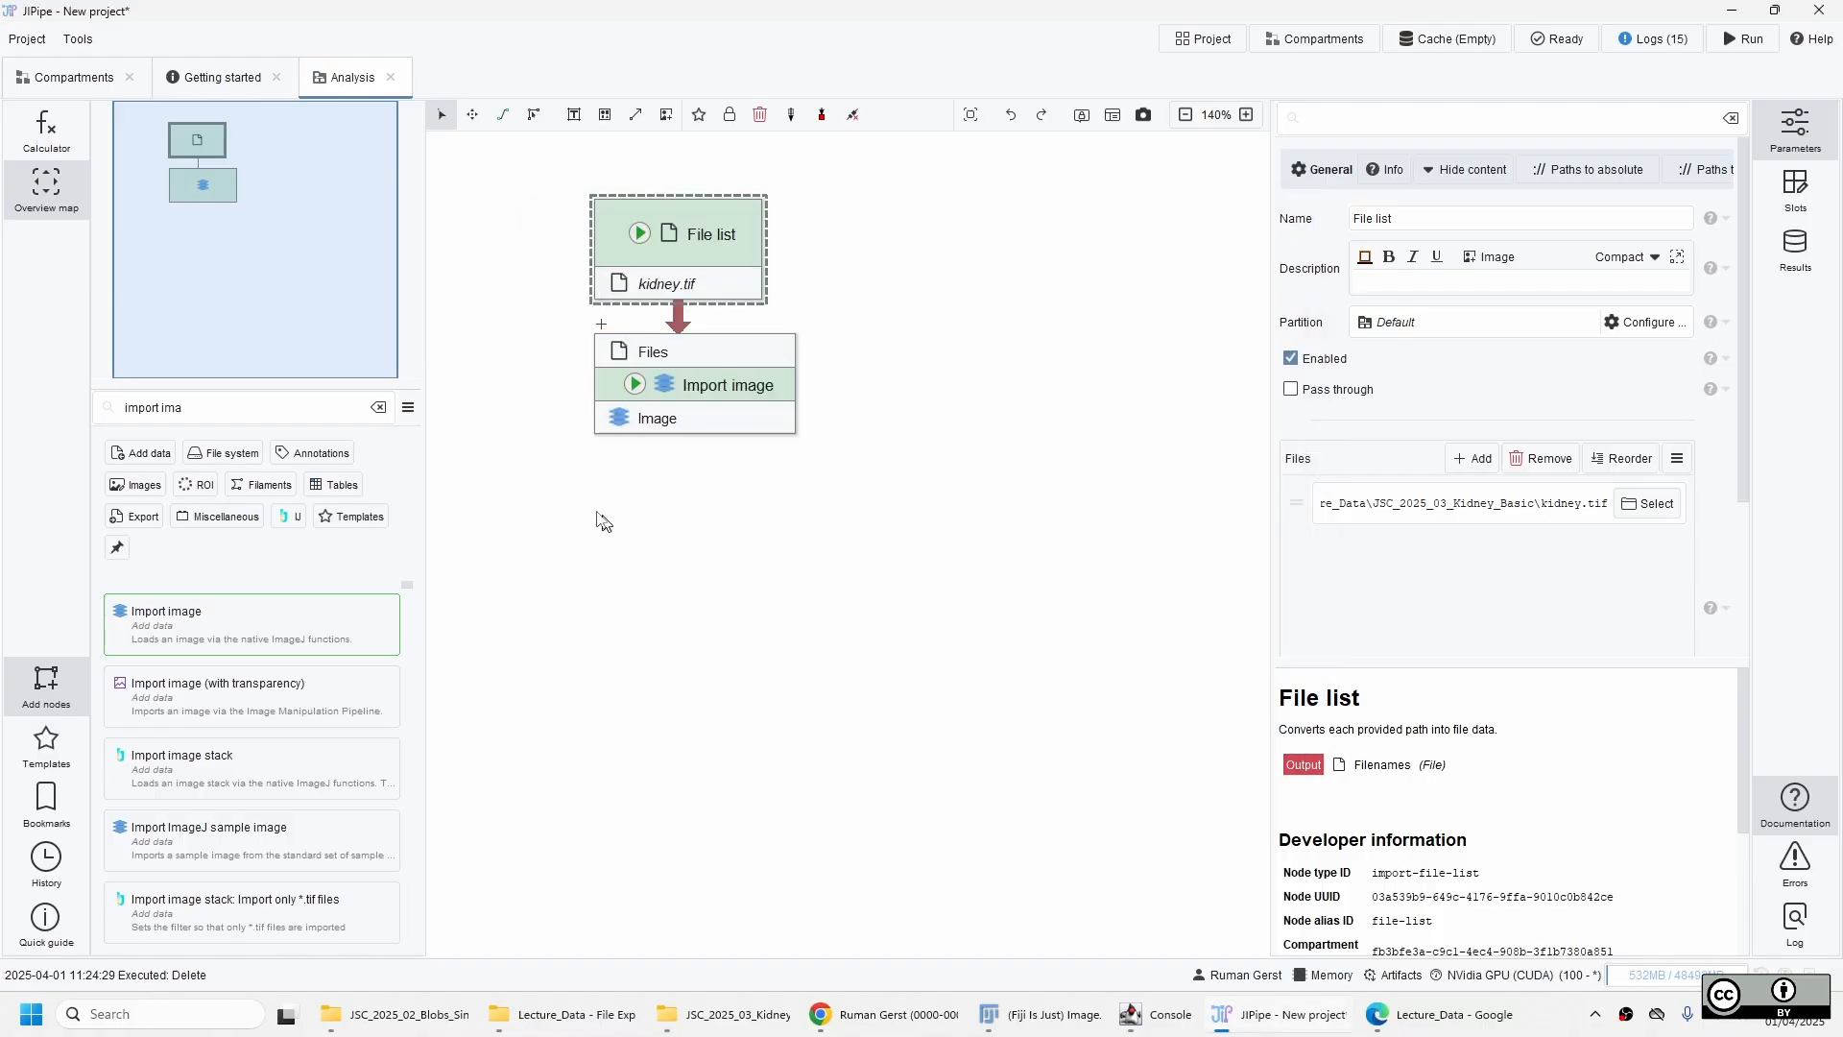
pyautogui.click(722, 362)
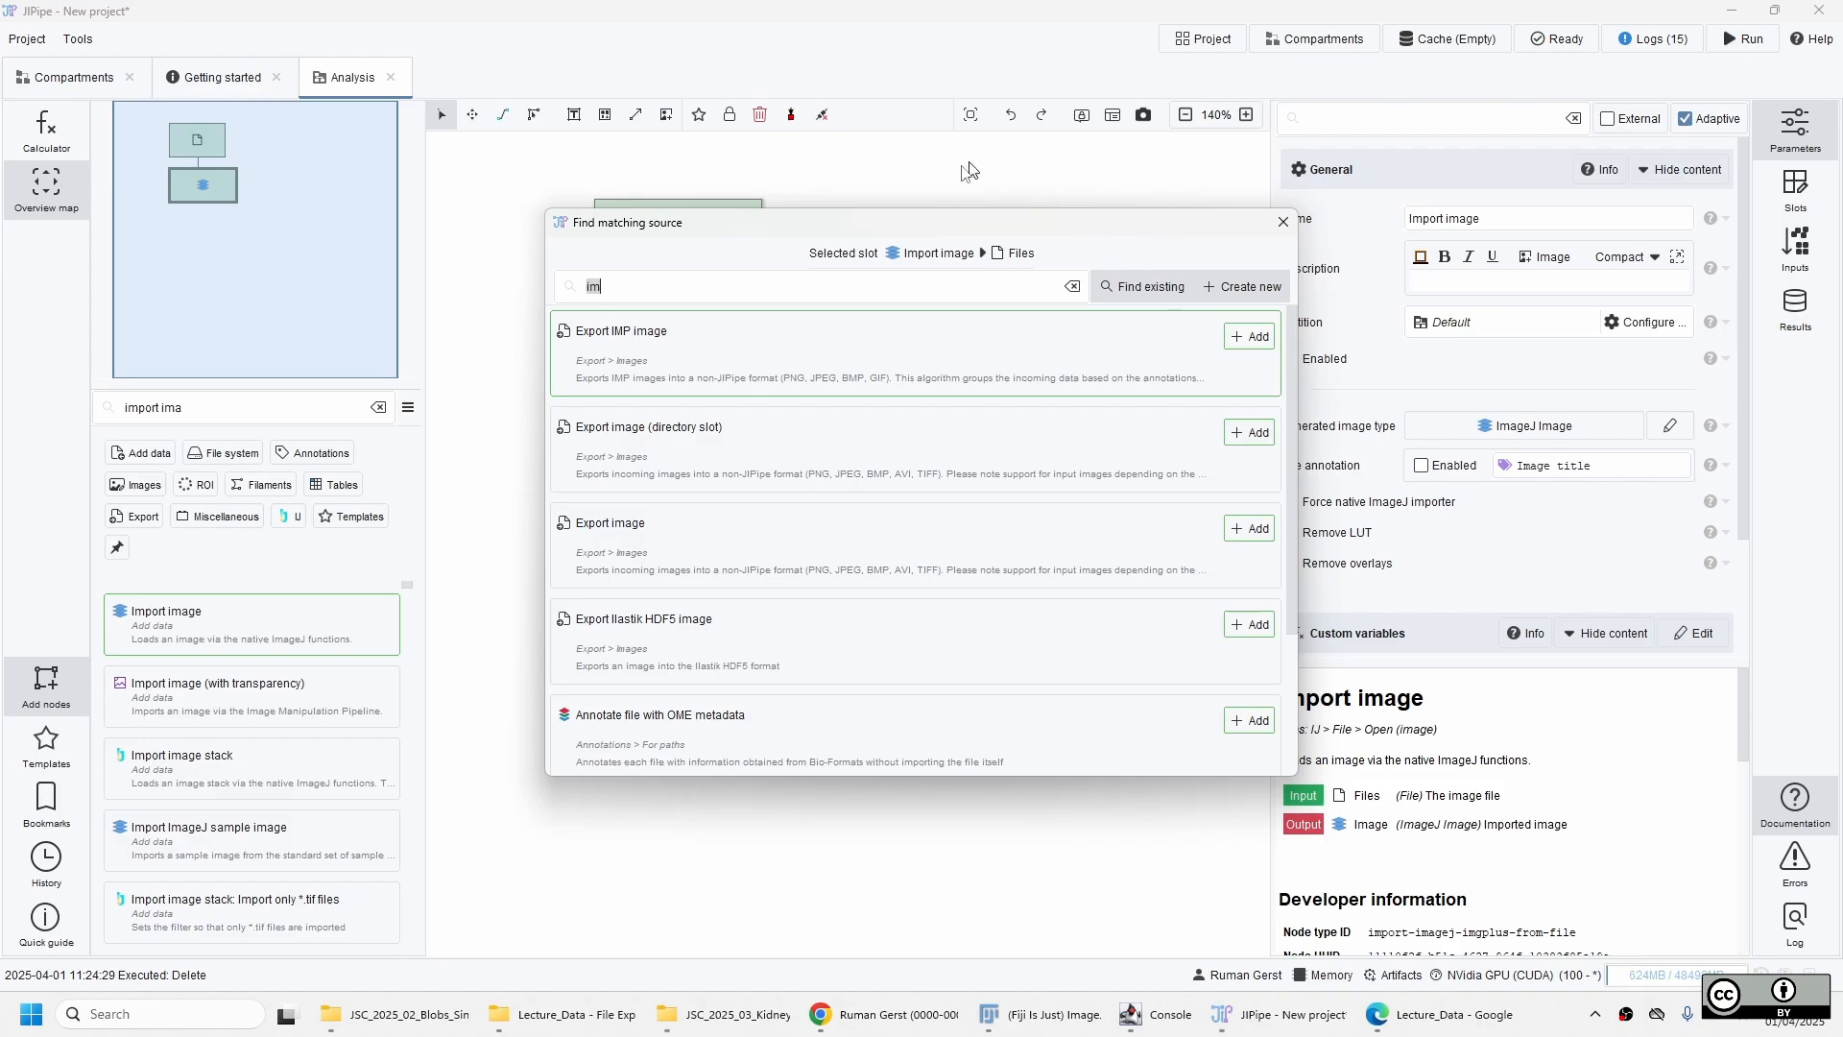
pyautogui.moveTo(921, 238); pyautogui.dragTo(1343, 314)
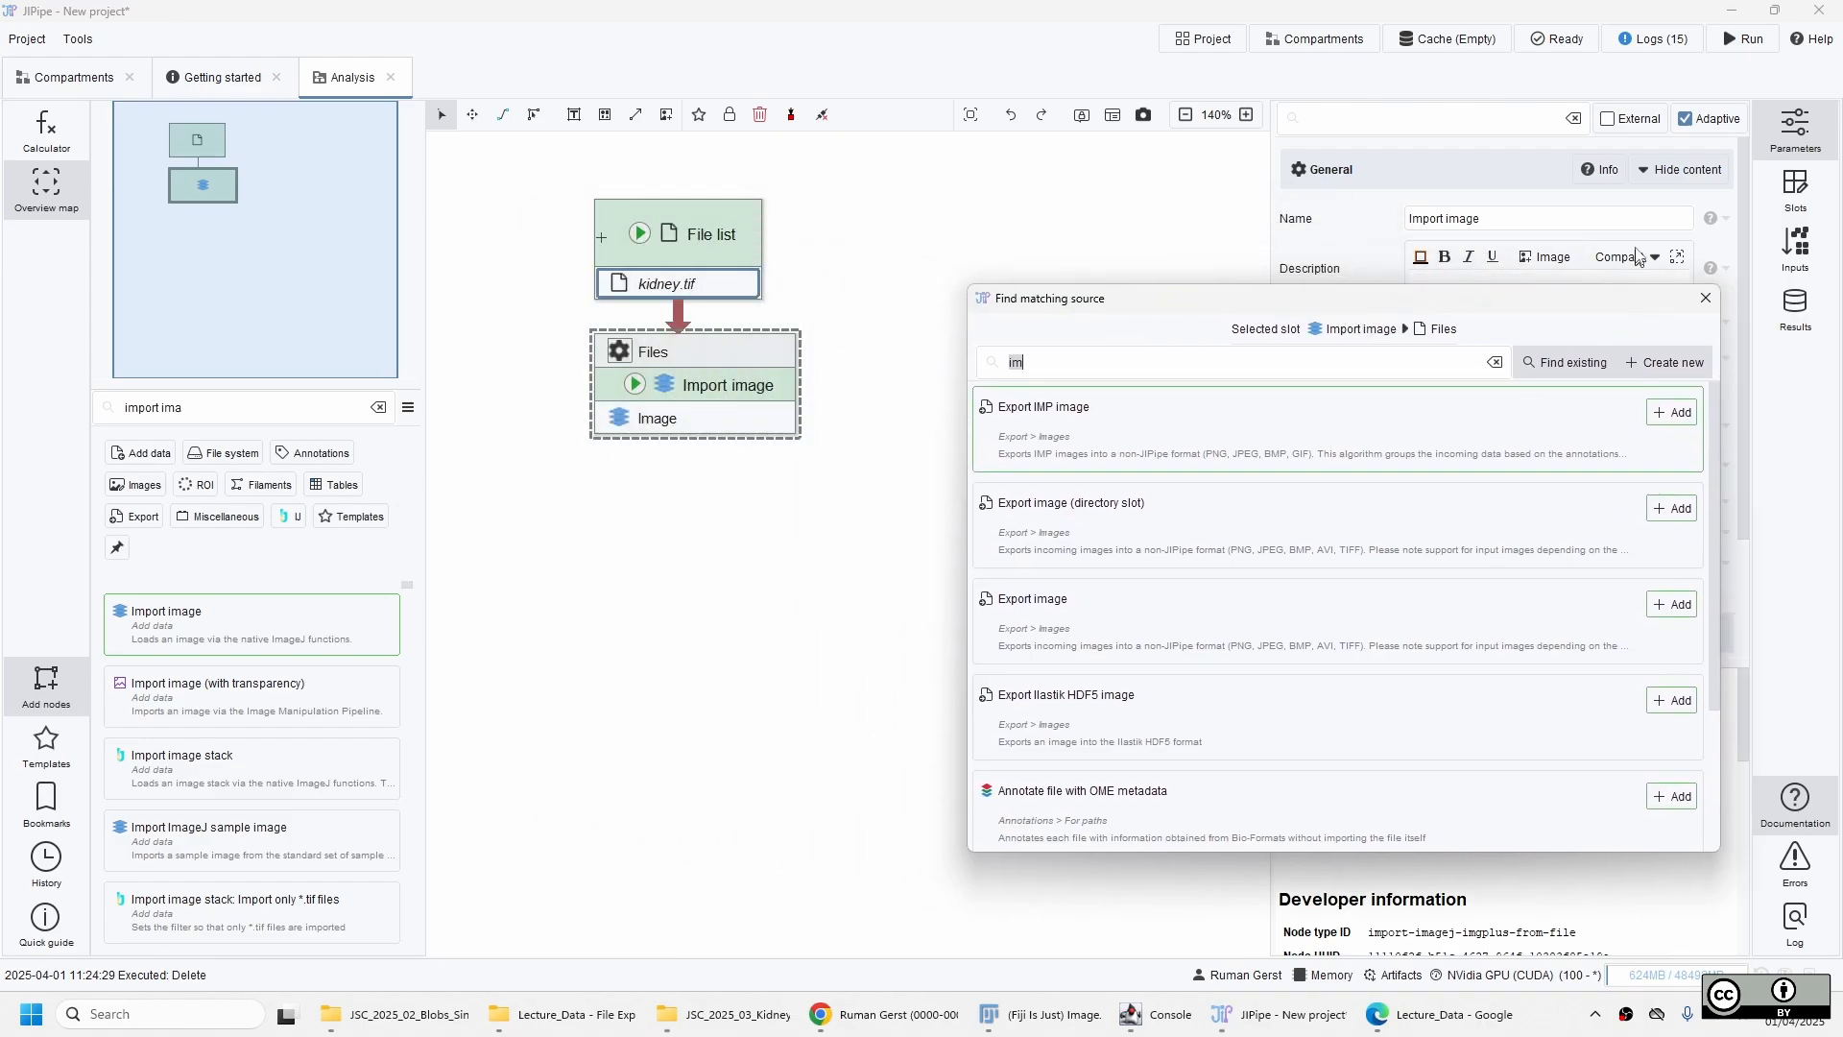
pyautogui.click(1706, 299)
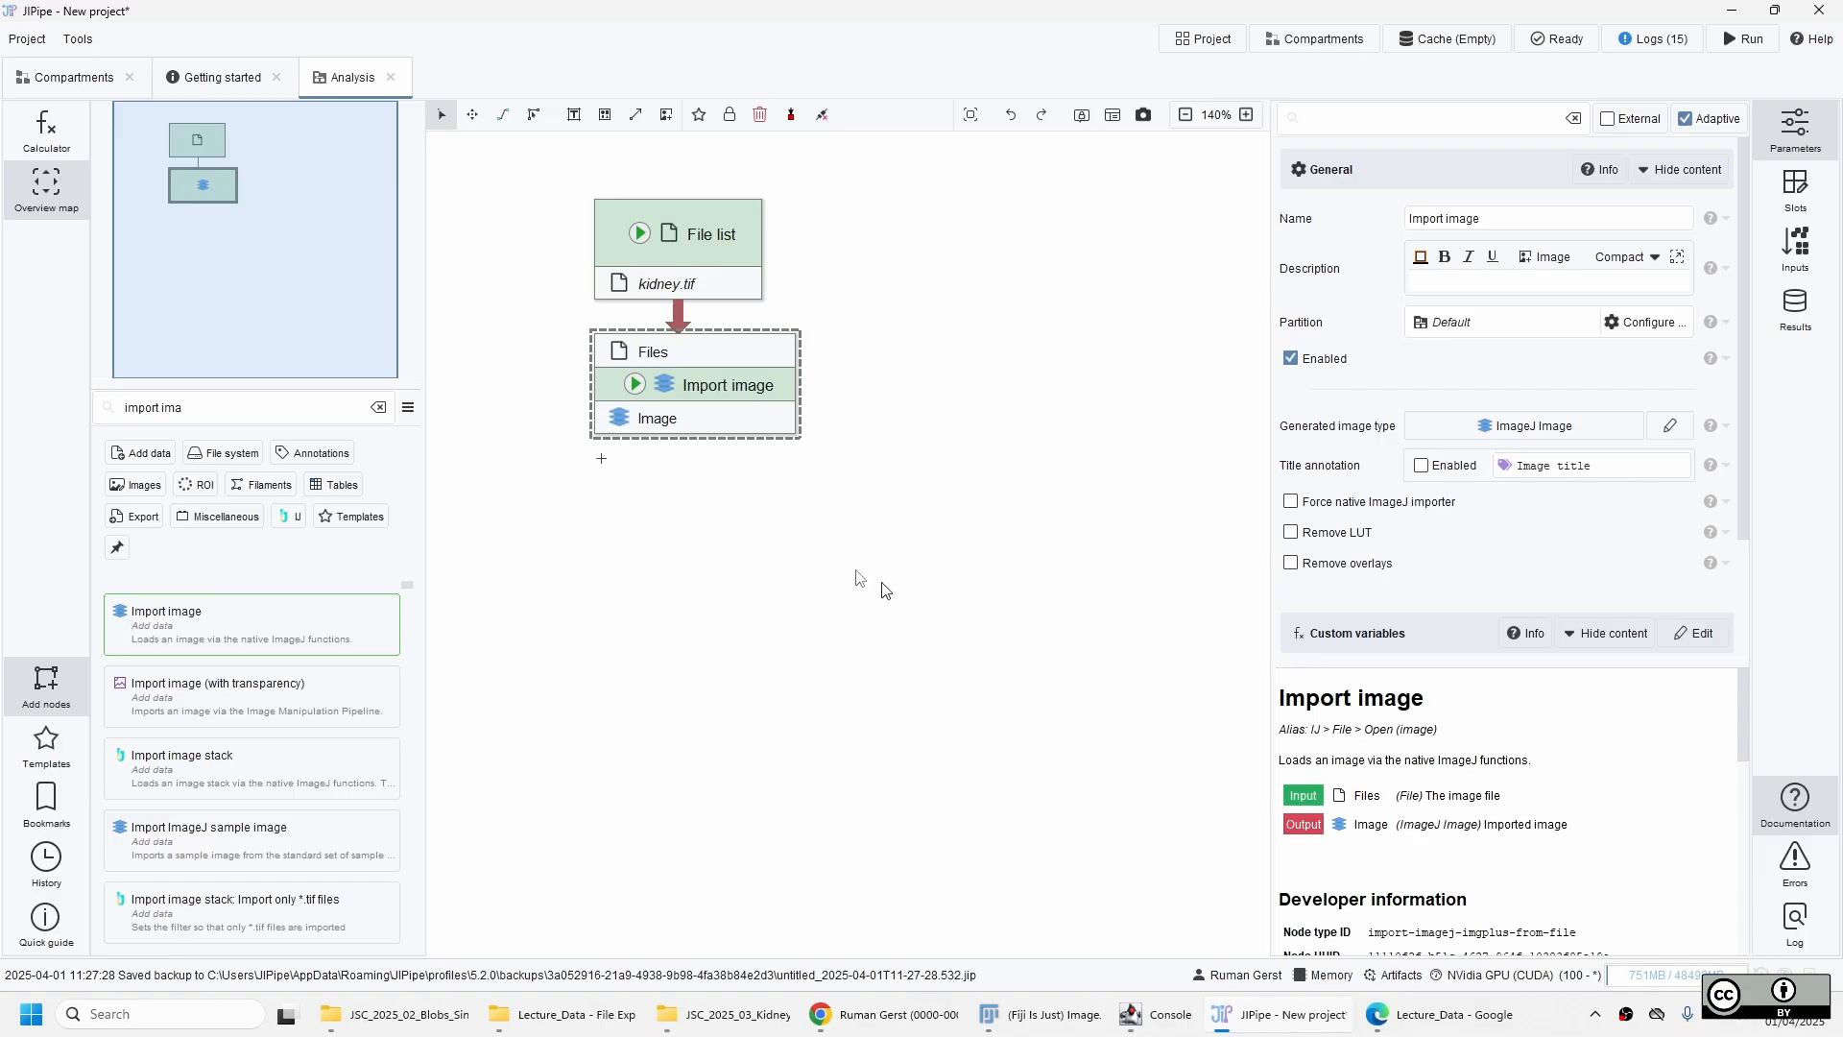
# Update the cache of the Import image node and open its resulting image in the viewer.
pyautogui.click(635, 384)
pyautogui.click(699, 411)
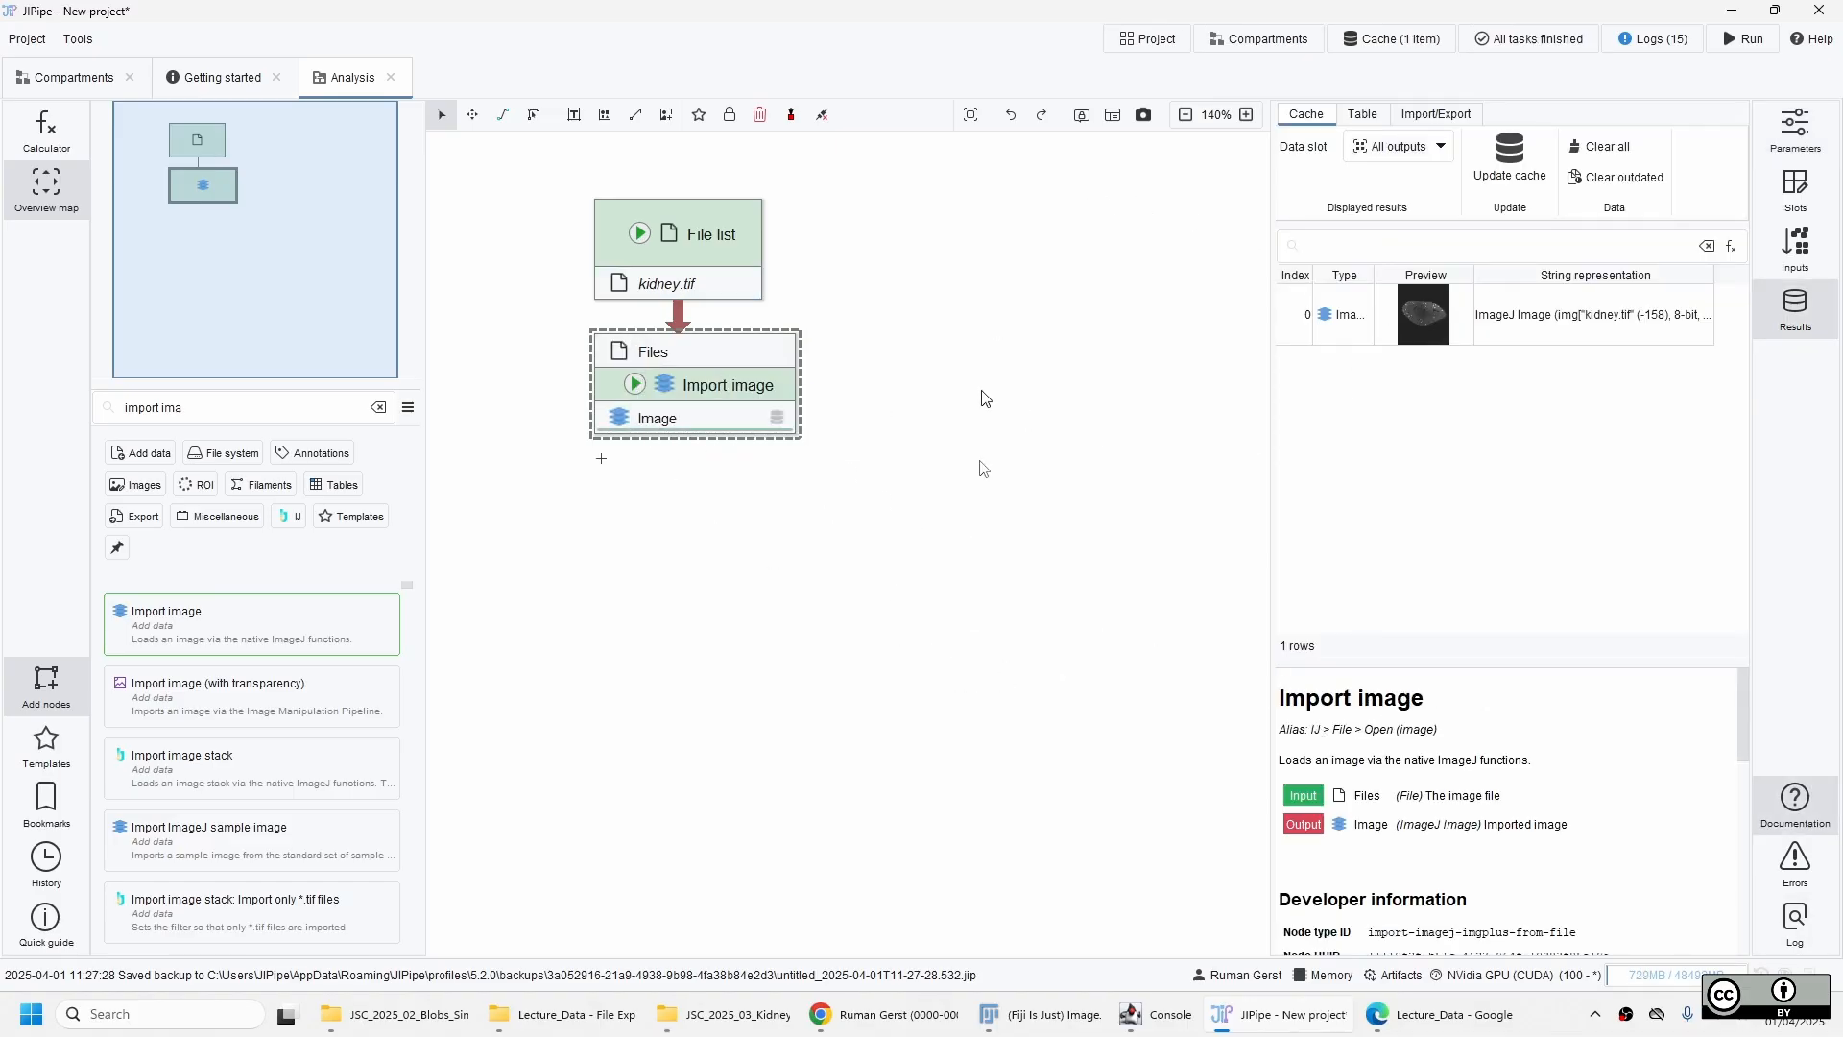
pyautogui.doubleClick(1425, 321)
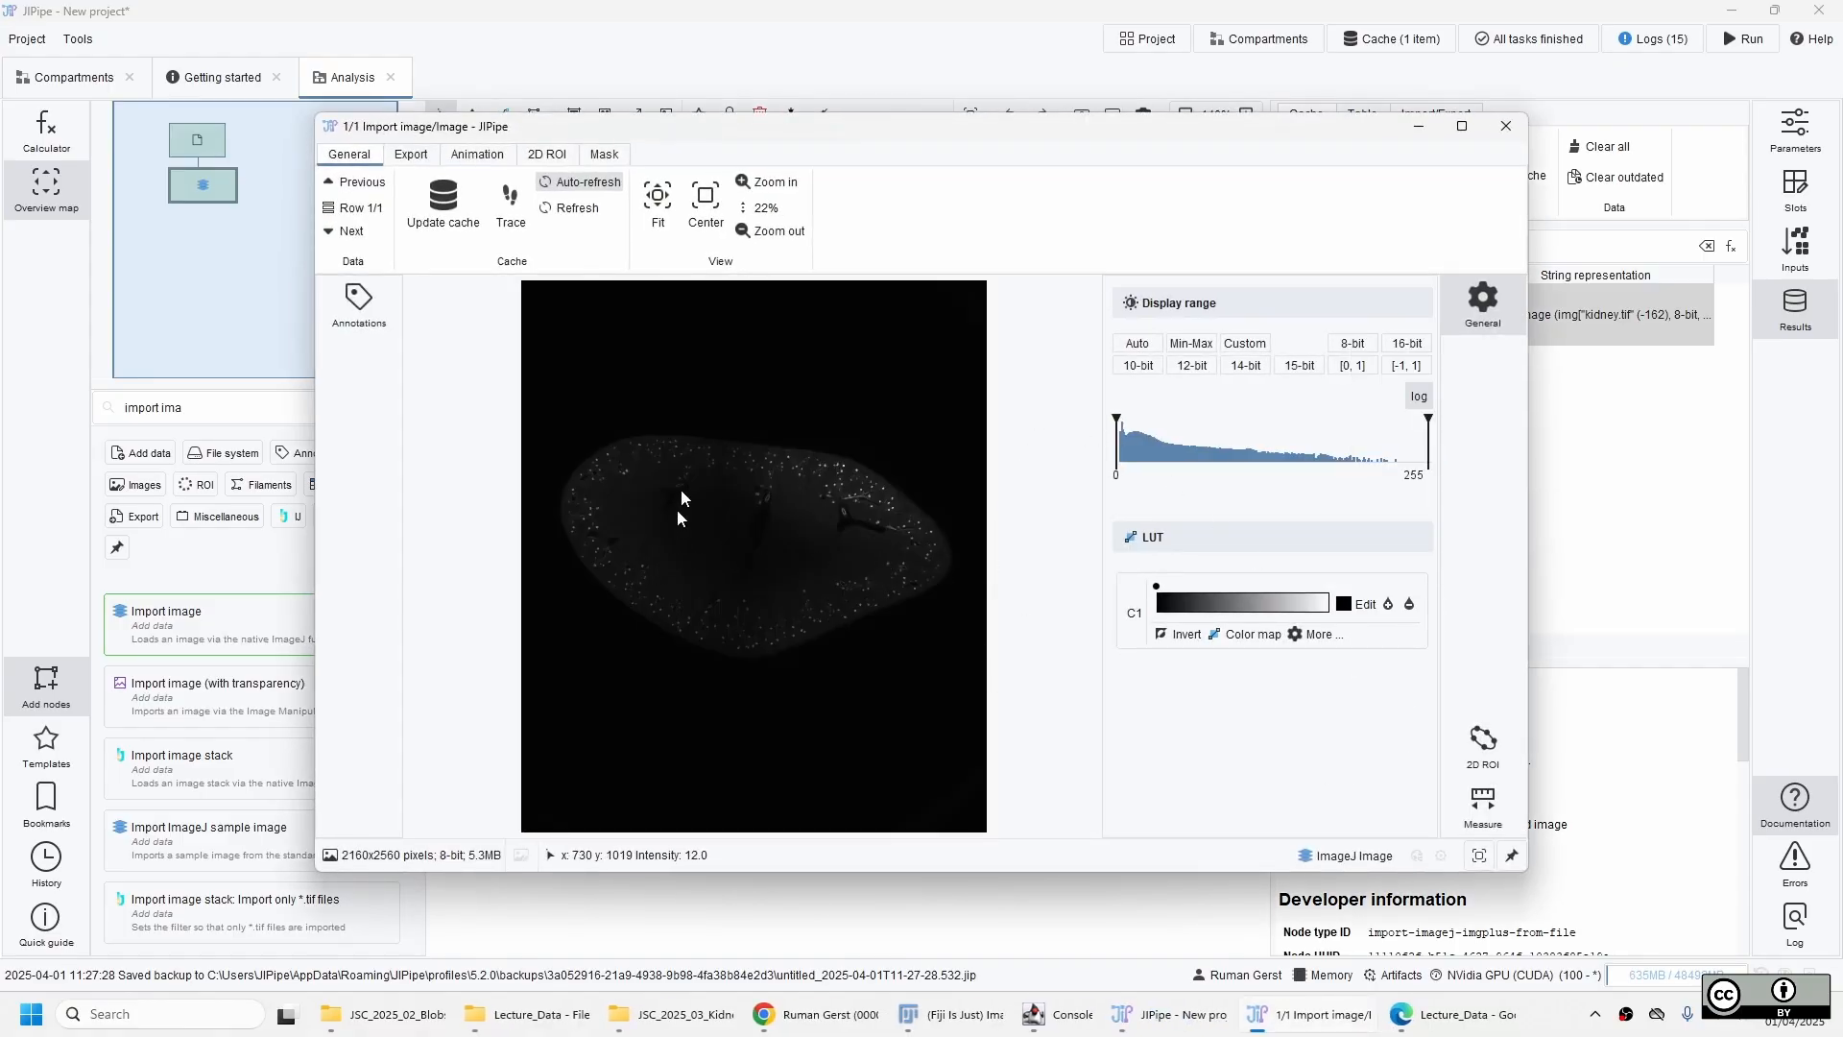
# Set the upper limit of the kidney image's display range to 67.
pyautogui.scroll(5, 682, 505)
pyautogui.moveTo(770, 604); pyautogui.dragTo(753, 444)
pyautogui.scroll(-2, 823, 607)
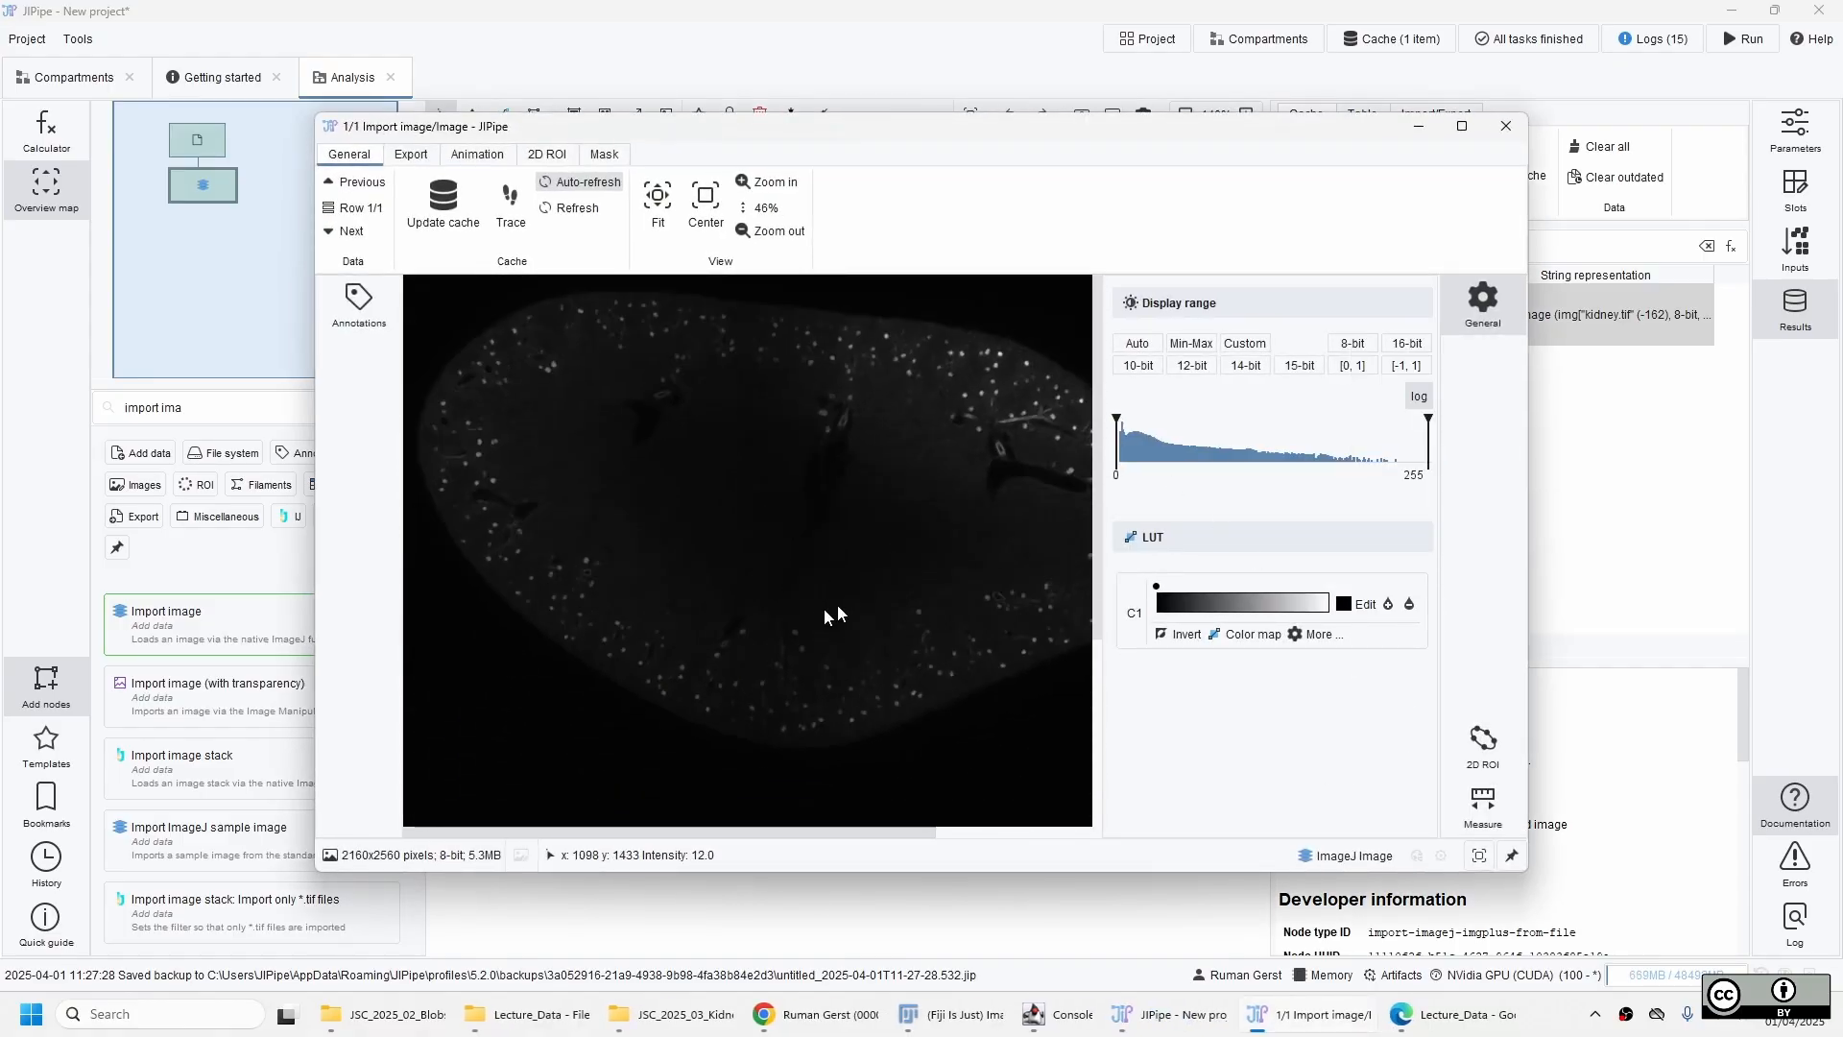
pyautogui.moveTo(825, 607); pyautogui.dragTo(812, 512)
pyautogui.scroll(-1, 812, 528)
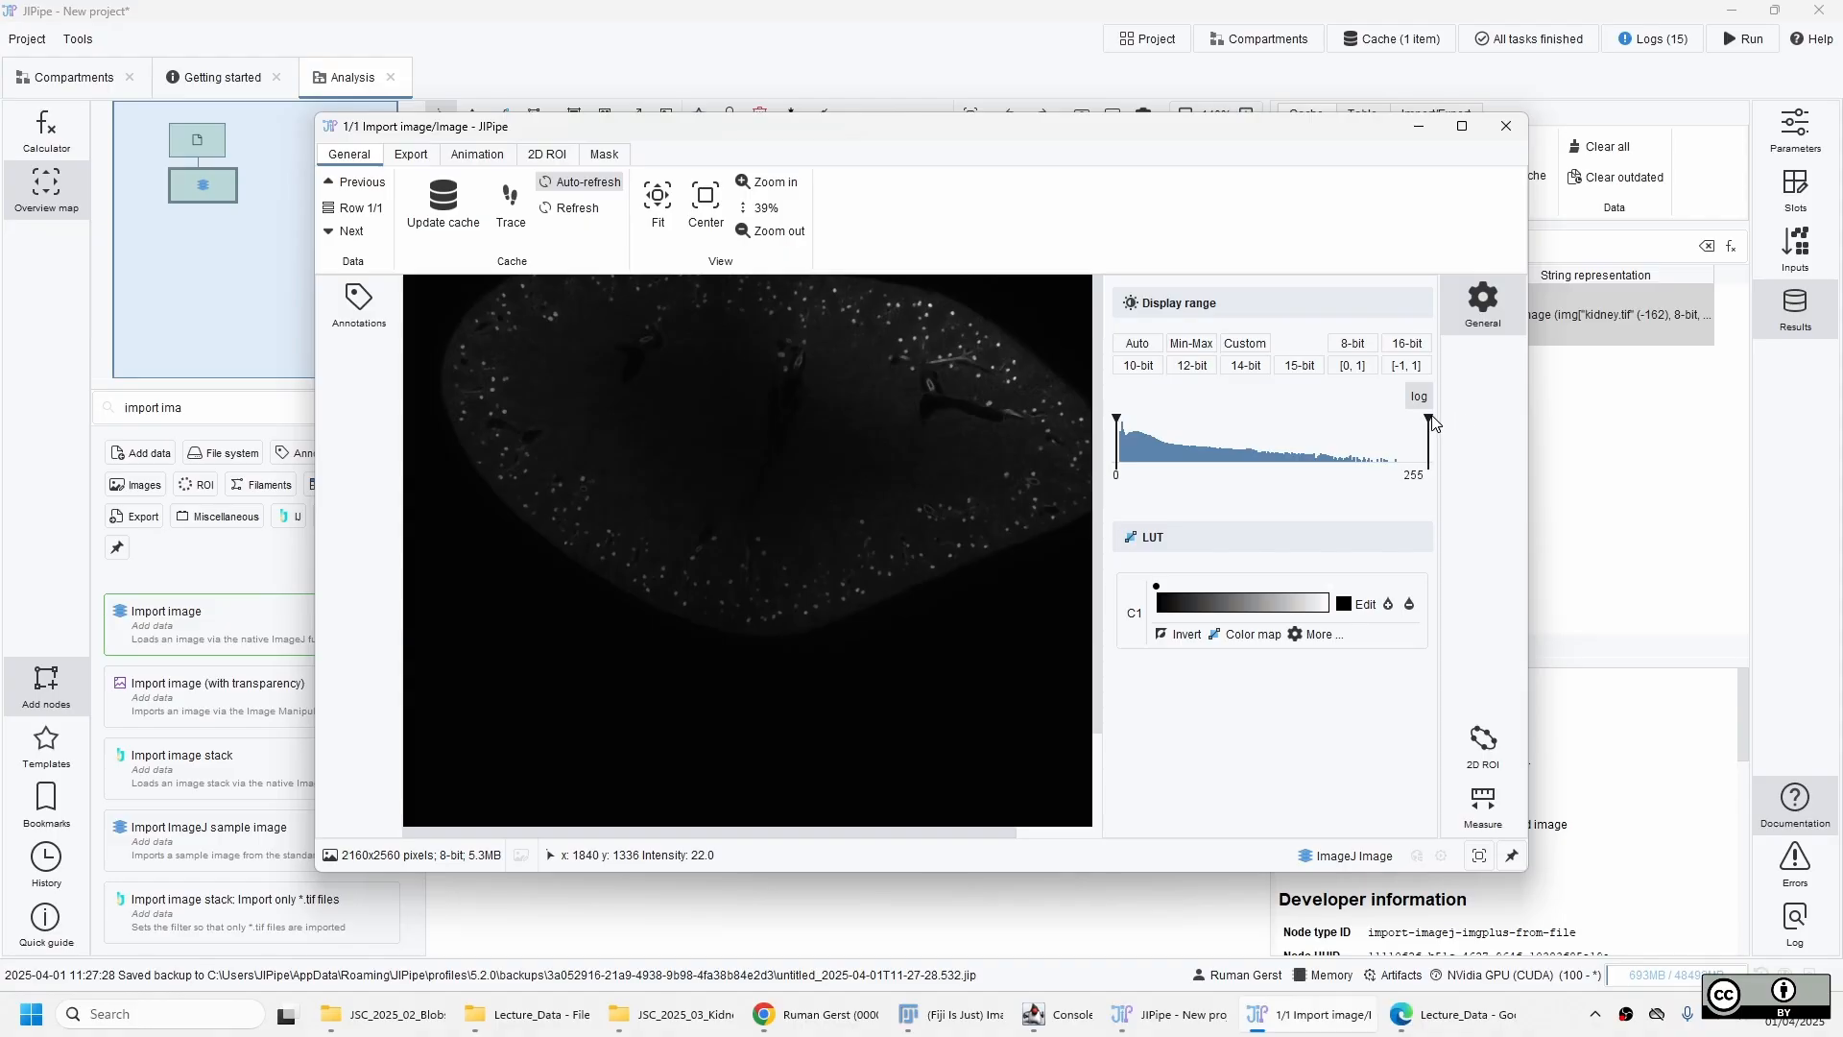
pyautogui.moveTo(1428, 423); pyautogui.dragTo(1200, 449)
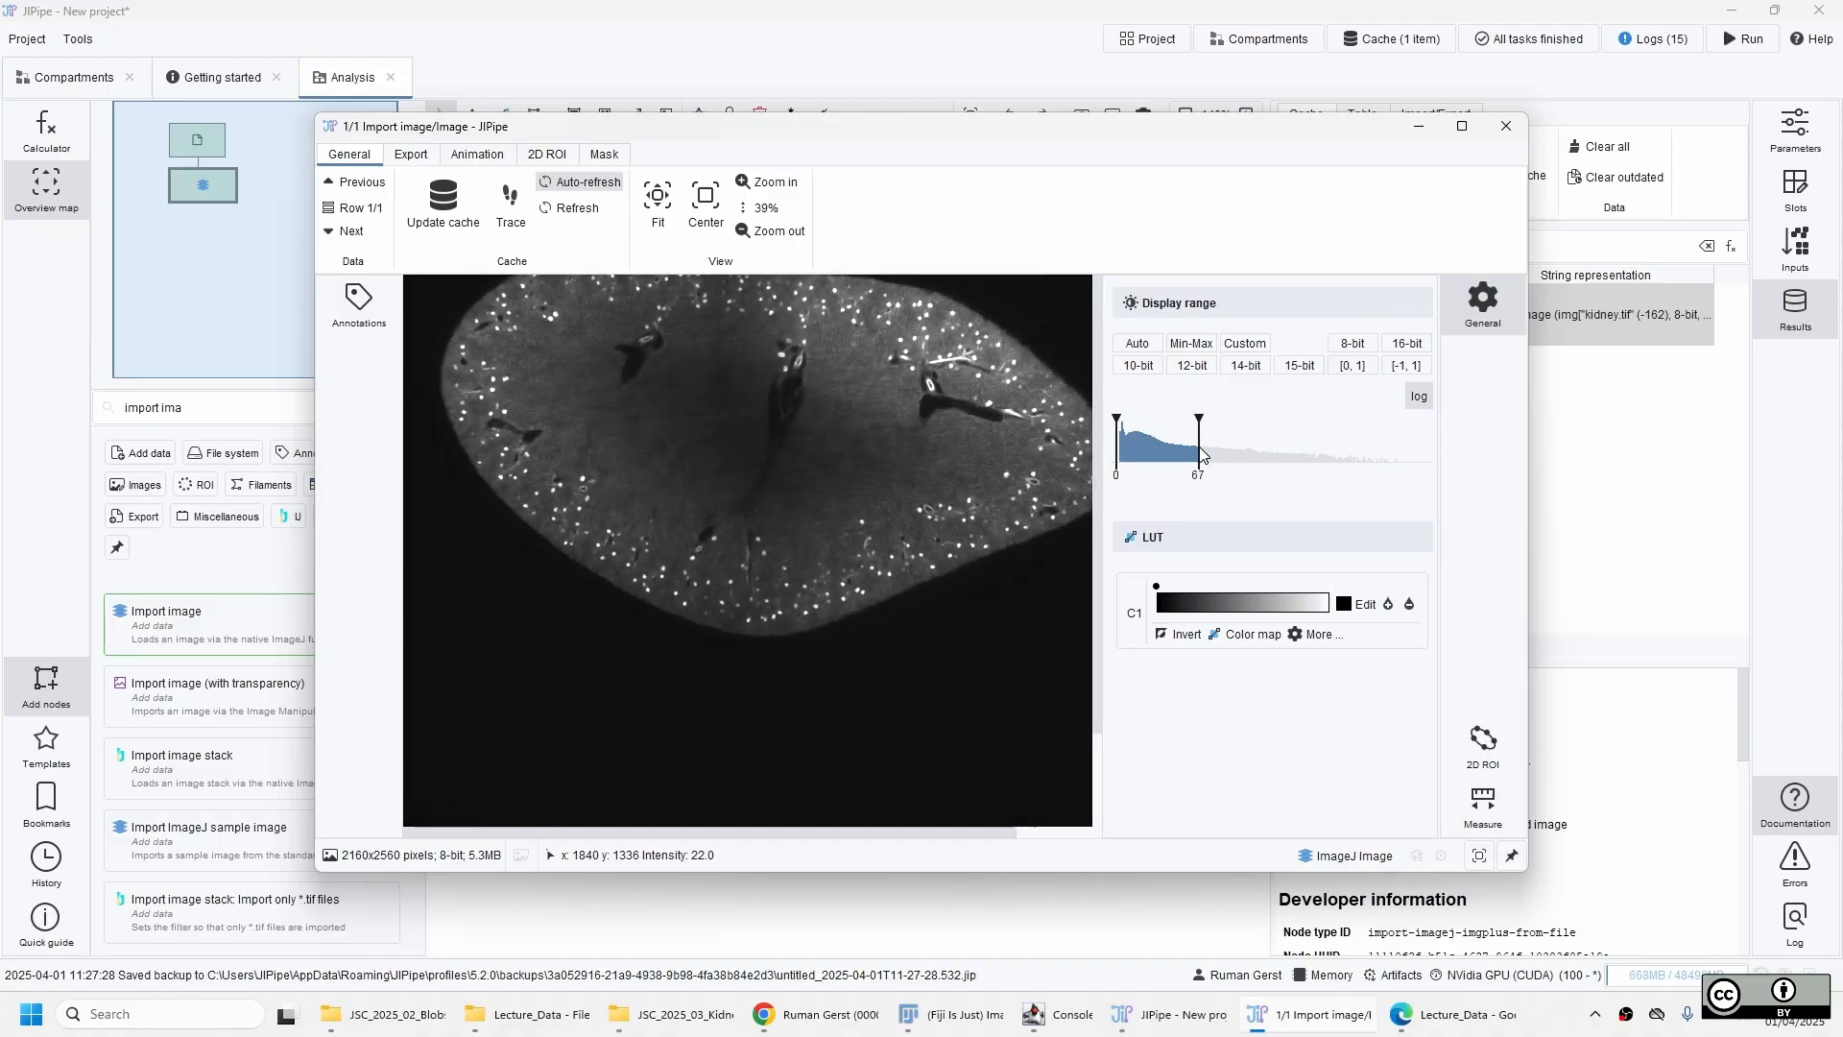
# Examine the bright spots and vessels across the kidney in an enlarged, maximized view, and close the image viewer.
pyautogui.moveTo(778, 404); pyautogui.dragTo(800, 519)
pyautogui.doubleClick(913, 137)
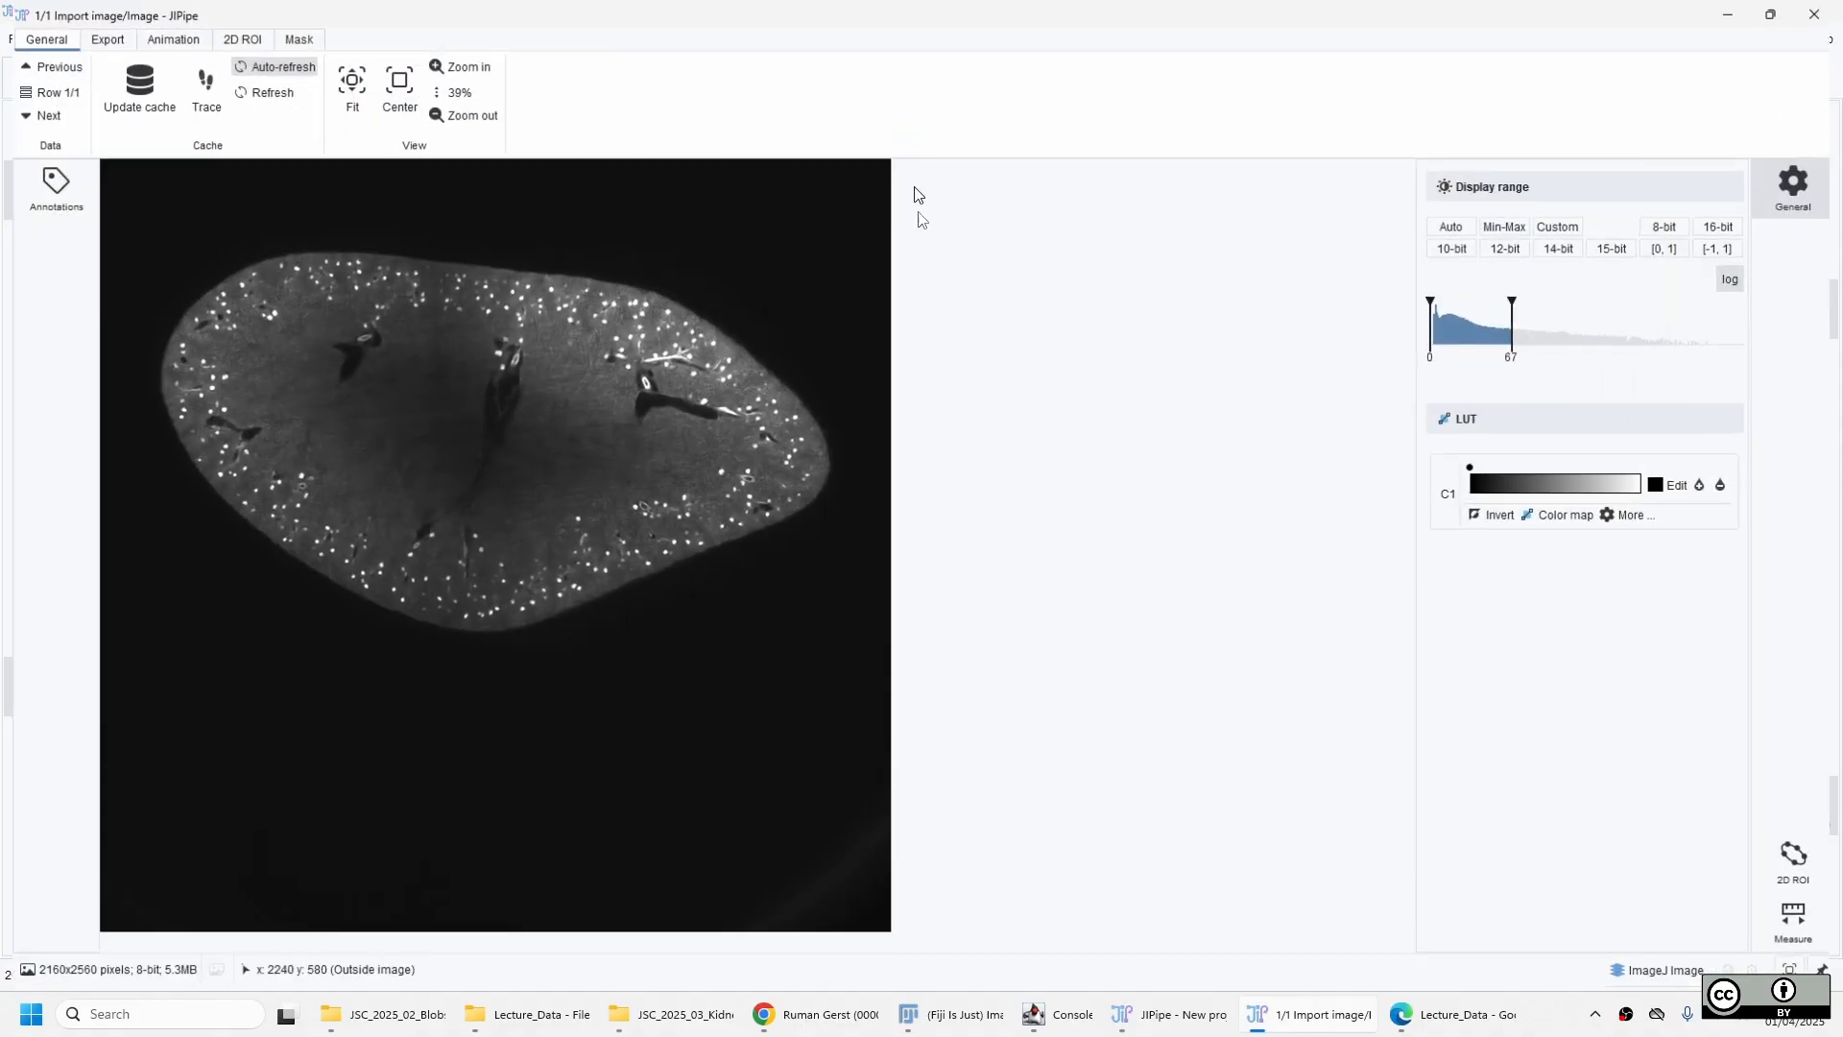
pyautogui.scroll(4, 902, 355)
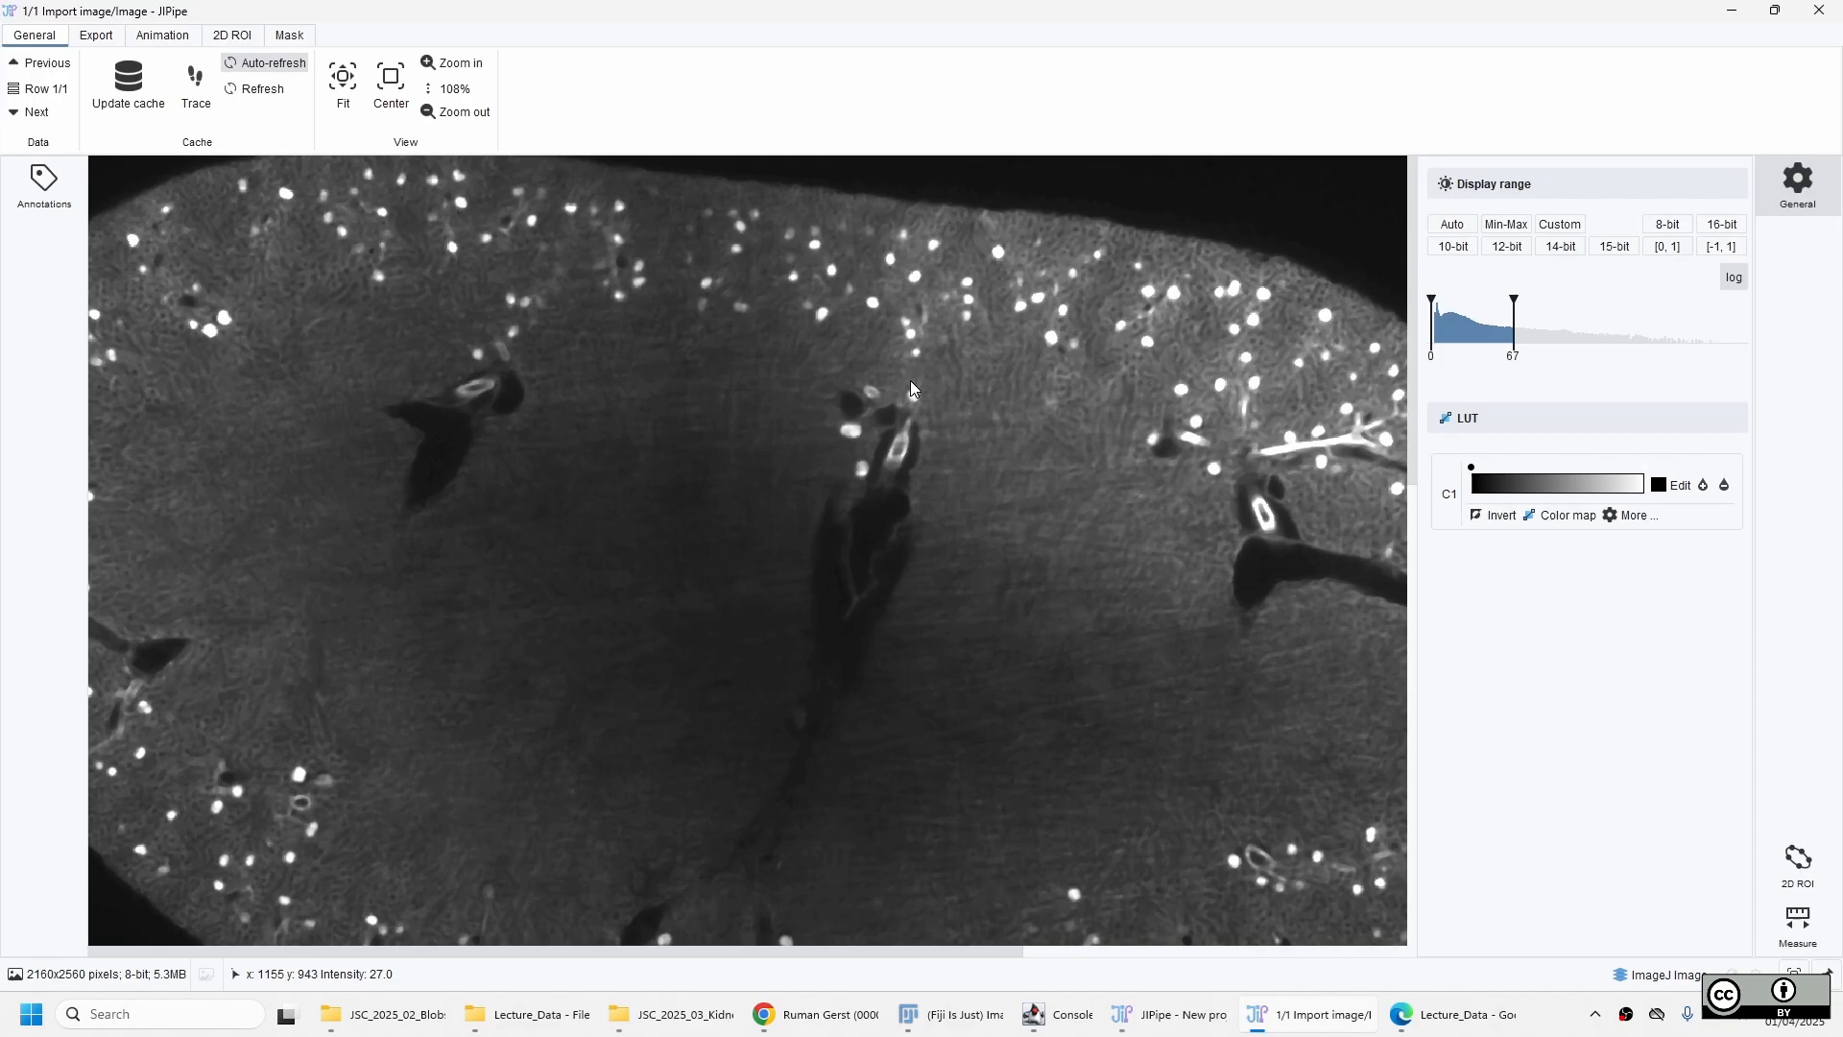
pyautogui.moveTo(910, 380); pyautogui.dragTo(1049, 414)
pyautogui.moveTo(653, 658); pyautogui.dragTo(632, 349)
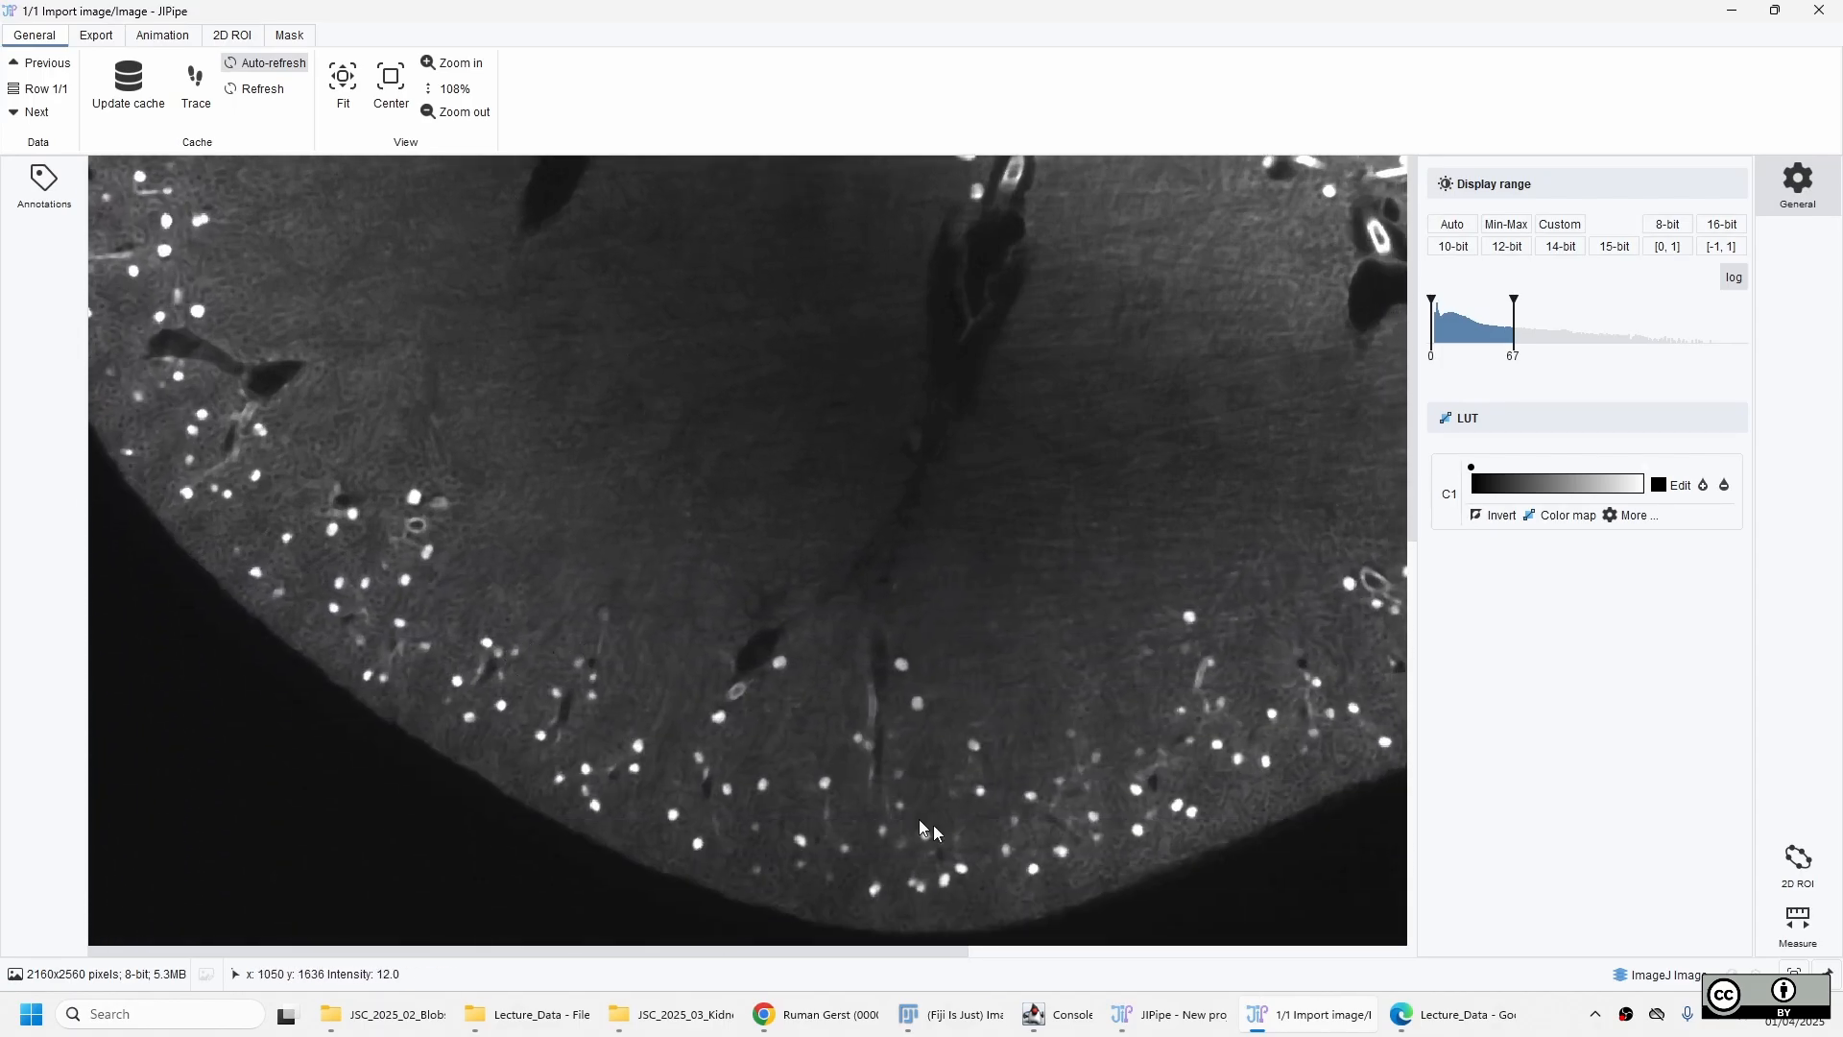
pyautogui.moveTo(933, 826); pyautogui.dragTo(768, 582)
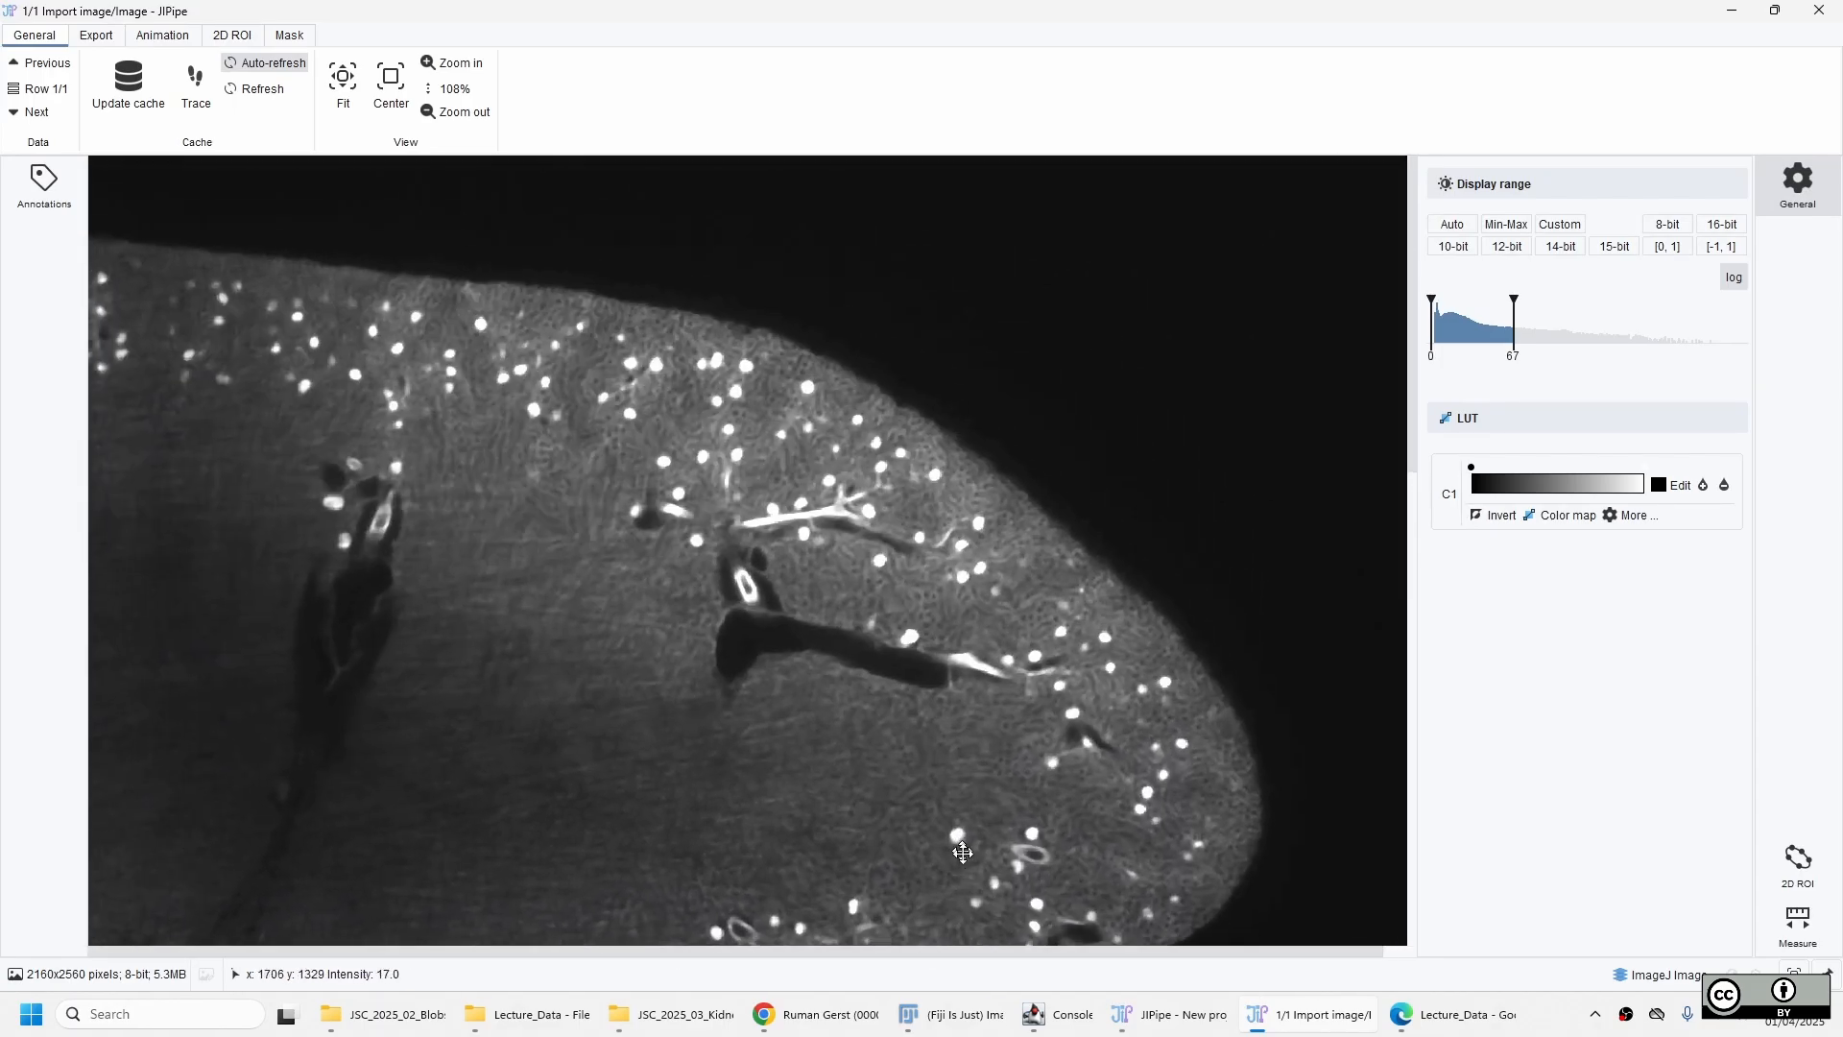
pyautogui.moveTo(816, 449); pyautogui.dragTo(951, 857)
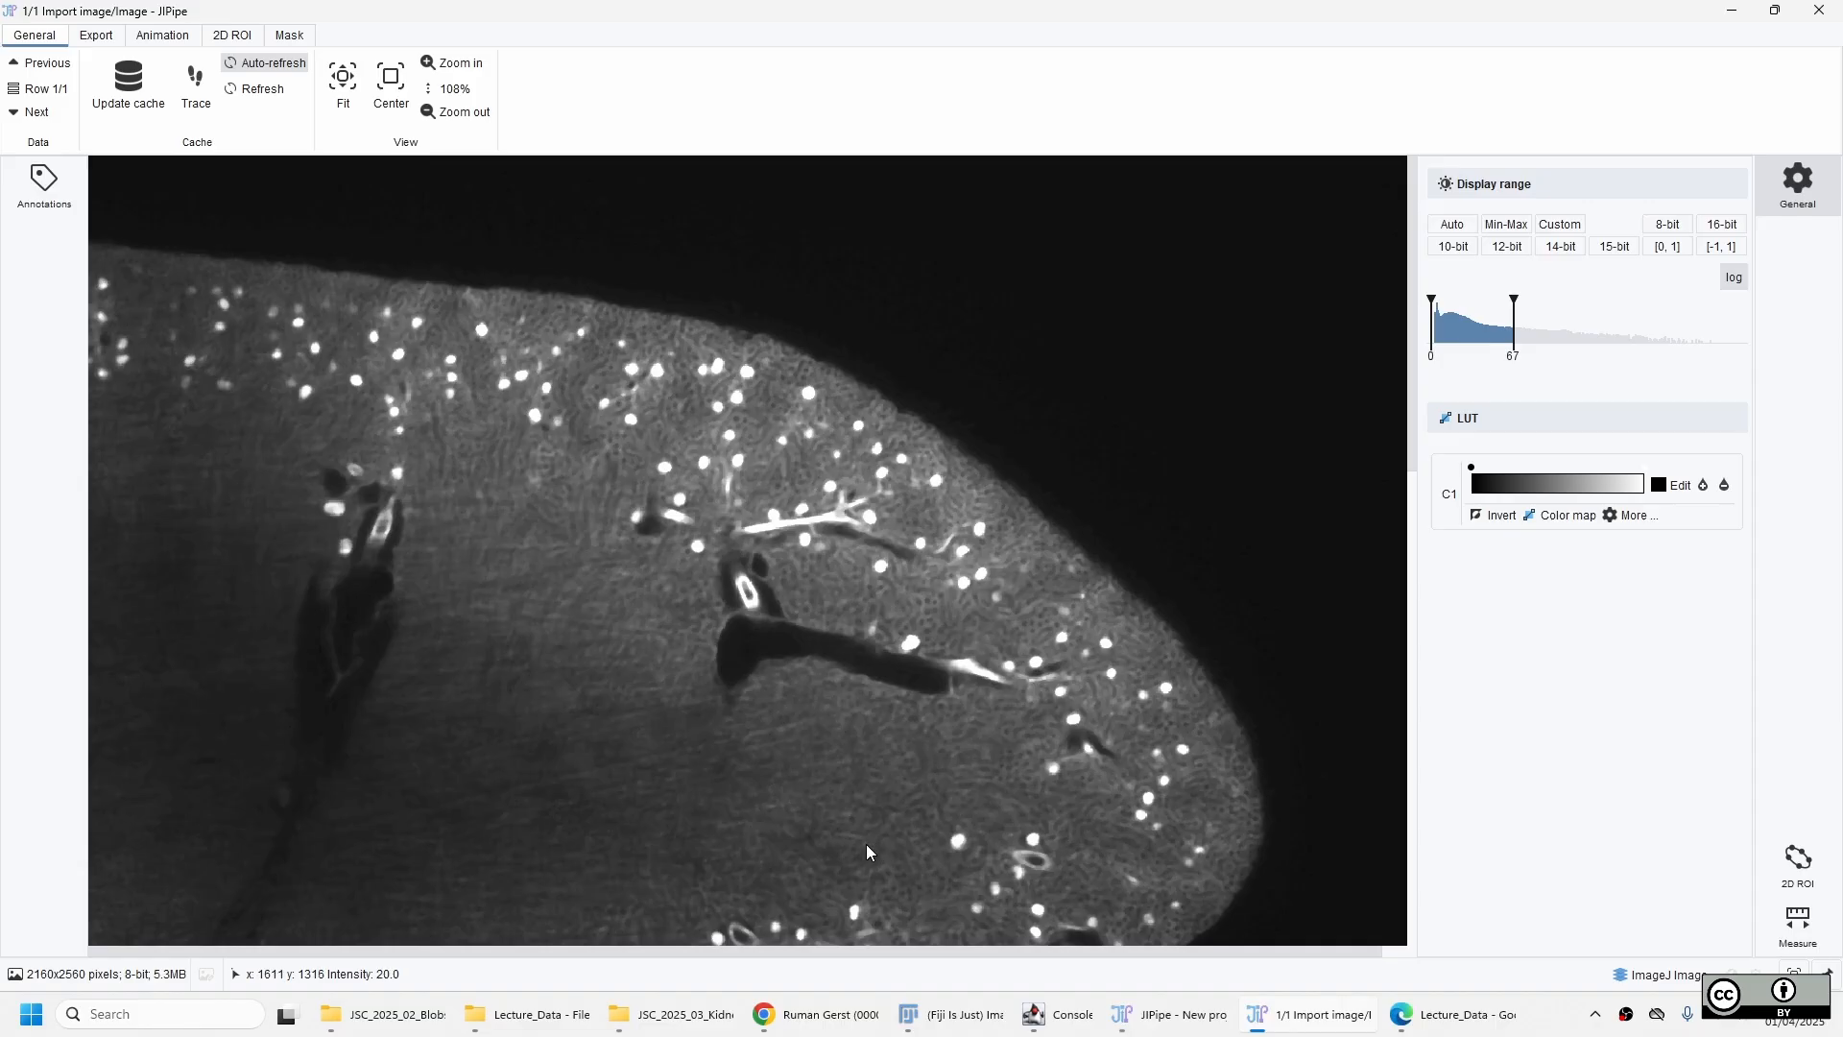
pyautogui.moveTo(795, 825); pyautogui.dragTo(1063, 361)
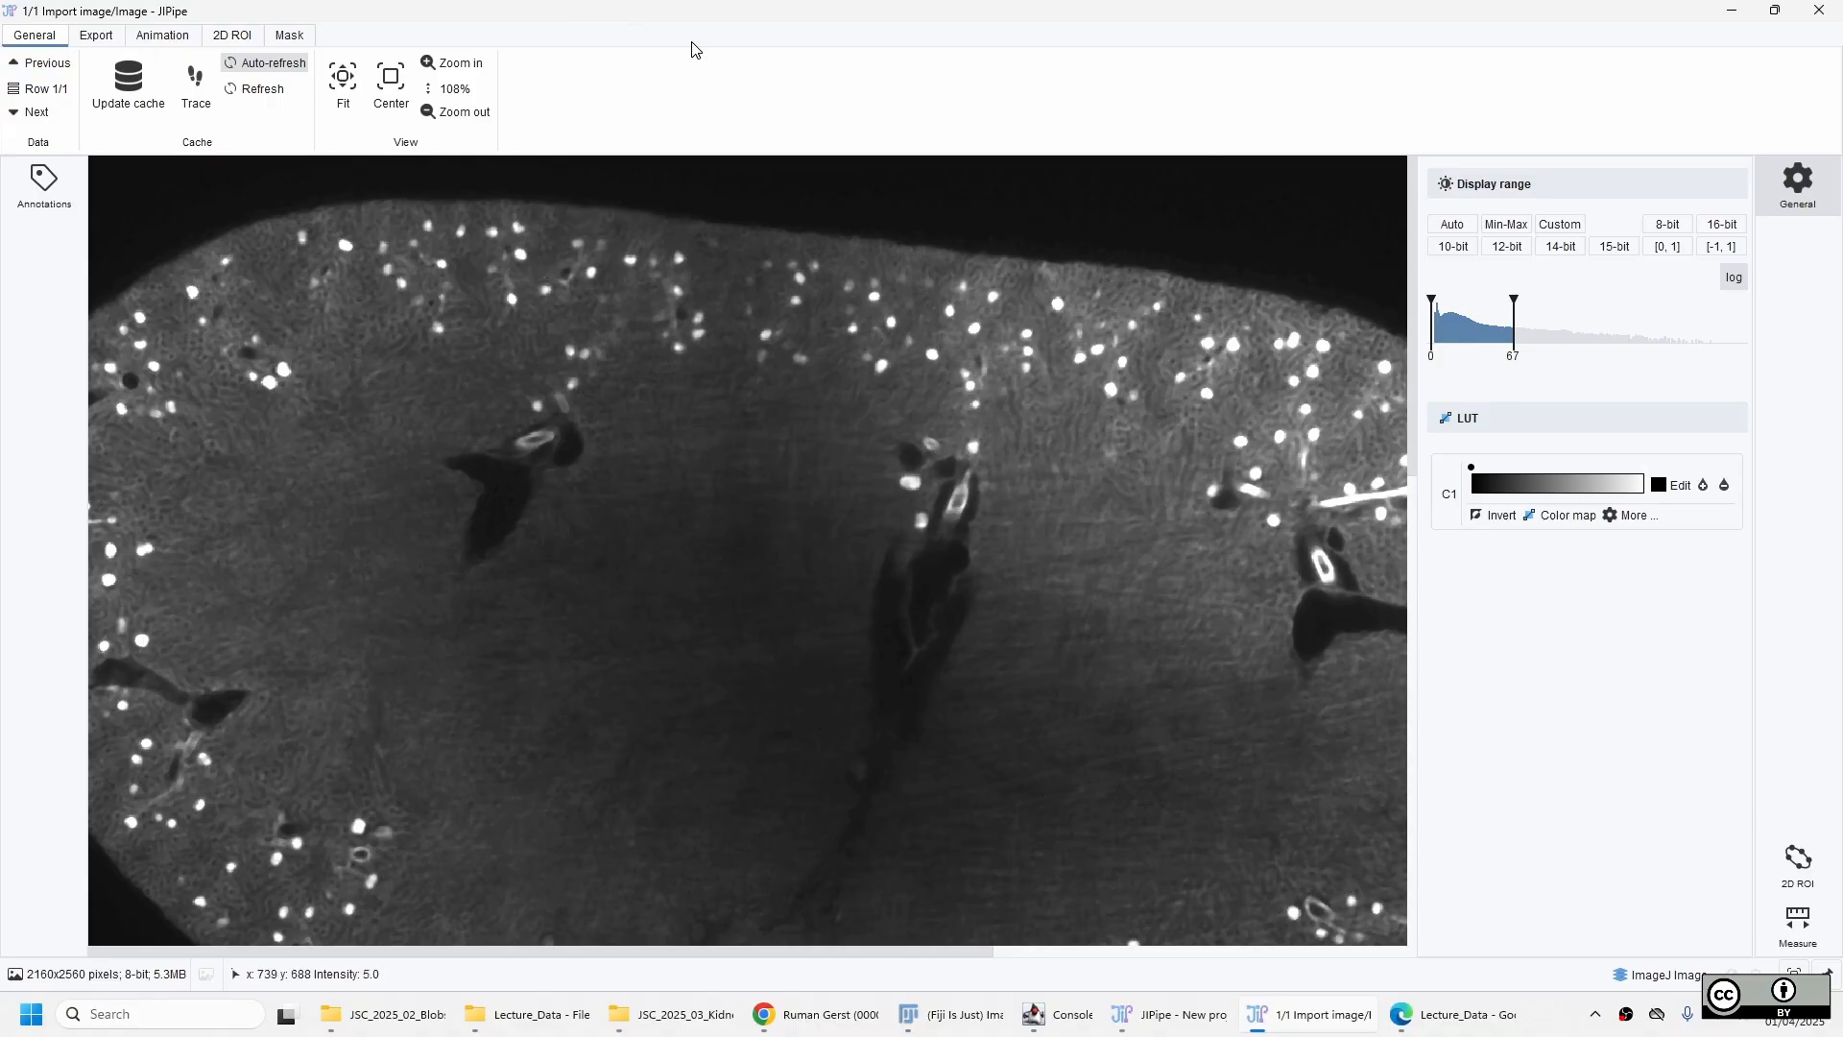
pyautogui.rightClick(709, 6)
pyautogui.click(804, 130)
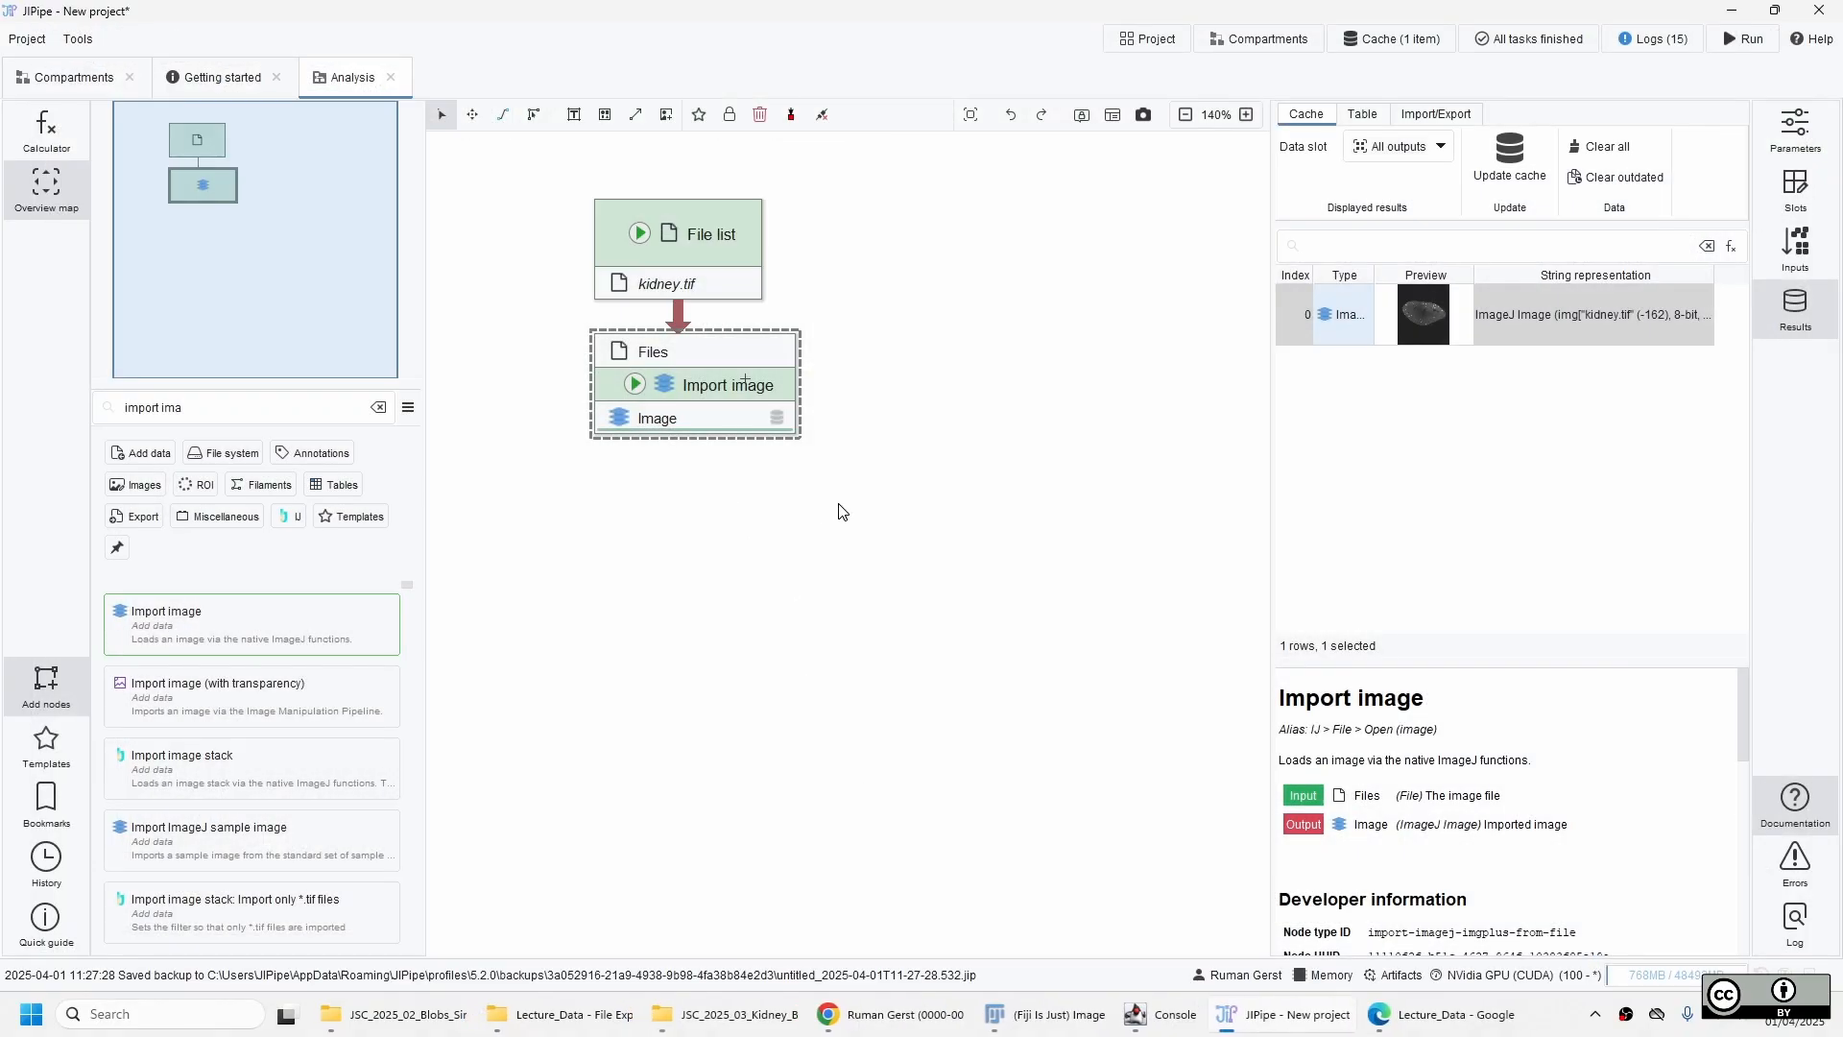
# Search for "media" from the Import image output and connect it to a new Median filter 2D node.
pyautogui.doubleClick(691, 419)
pyautogui.write('im')
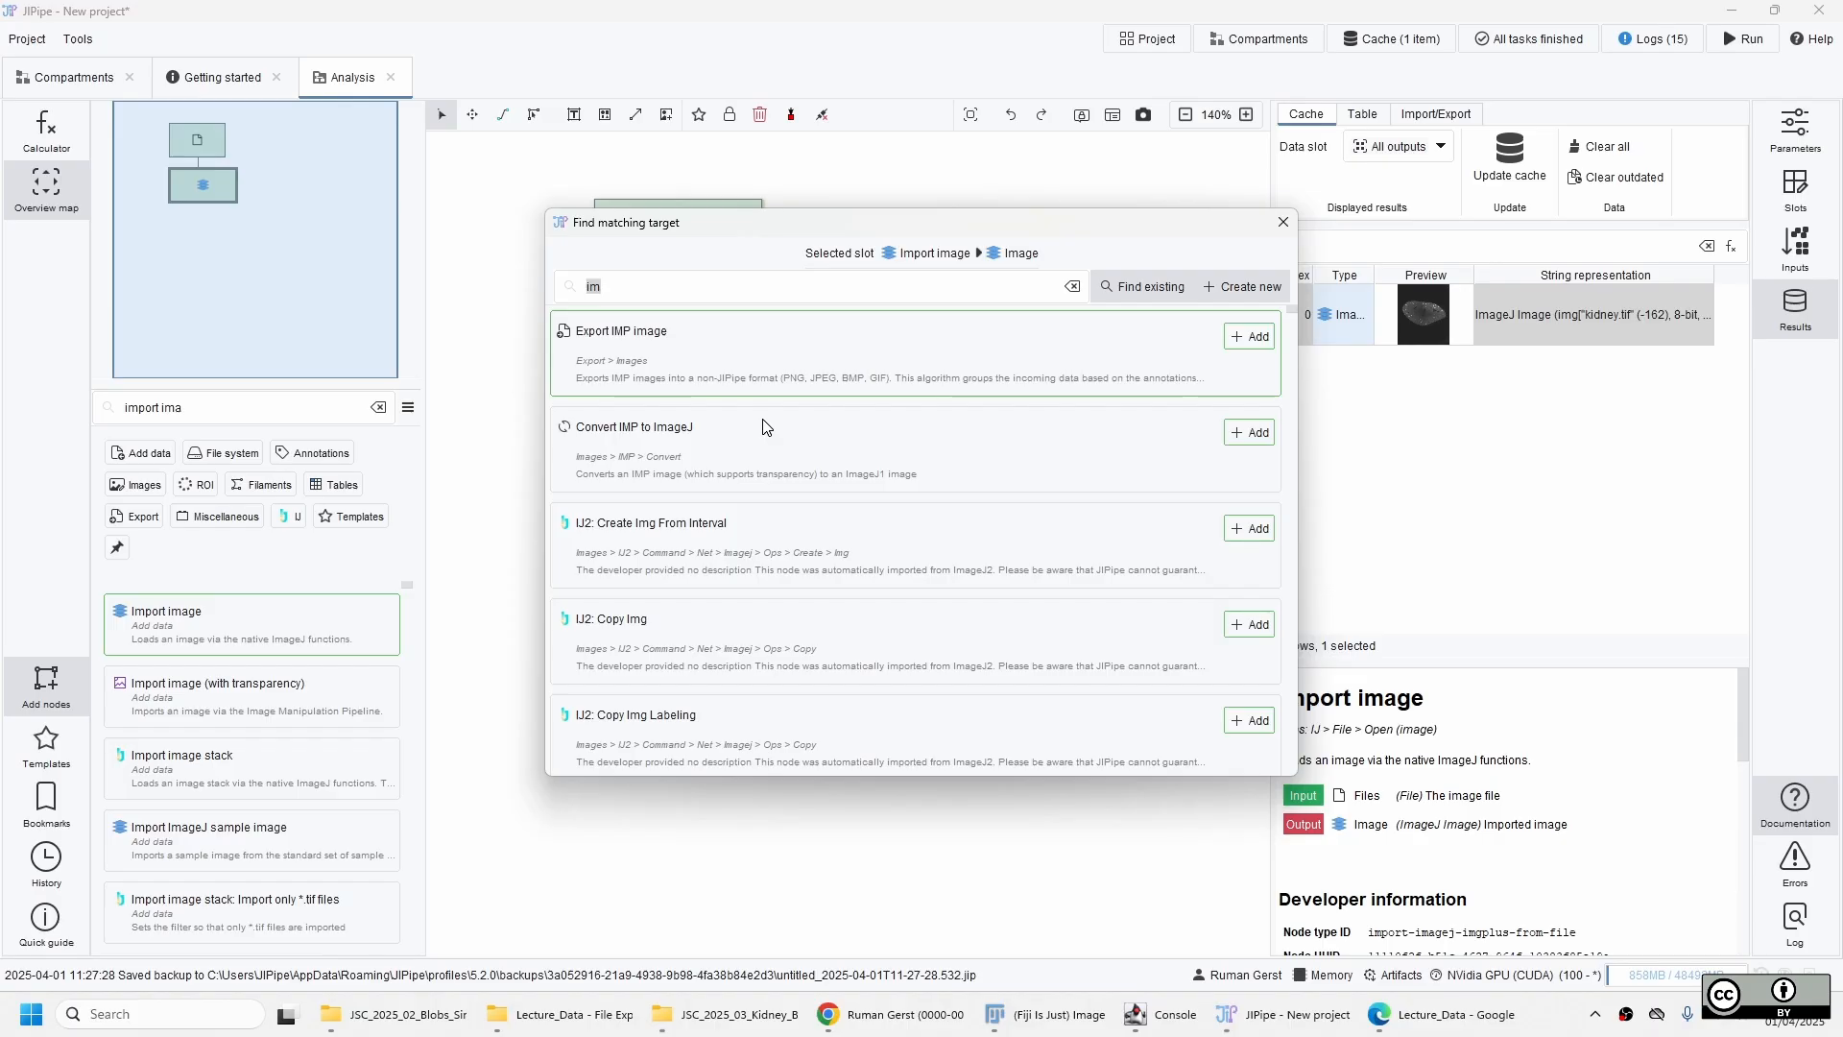
pyautogui.write('media')
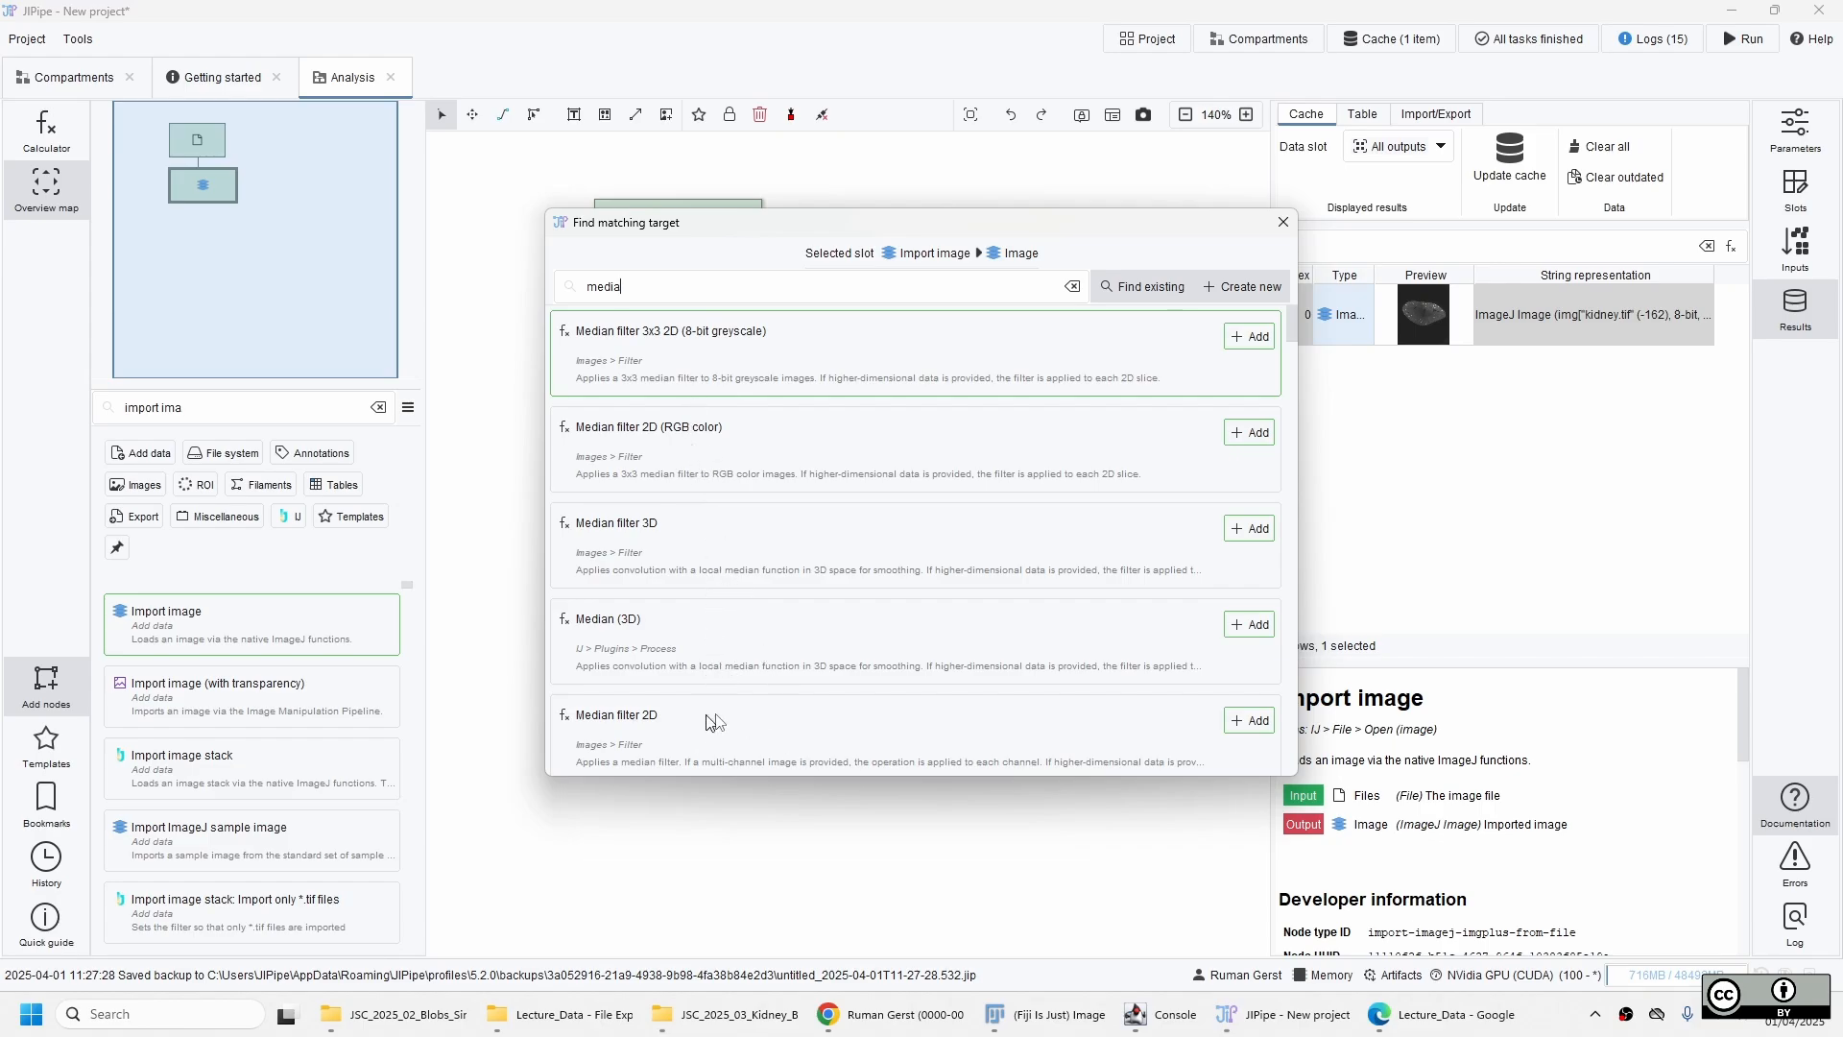
pyautogui.doubleClick(735, 734)
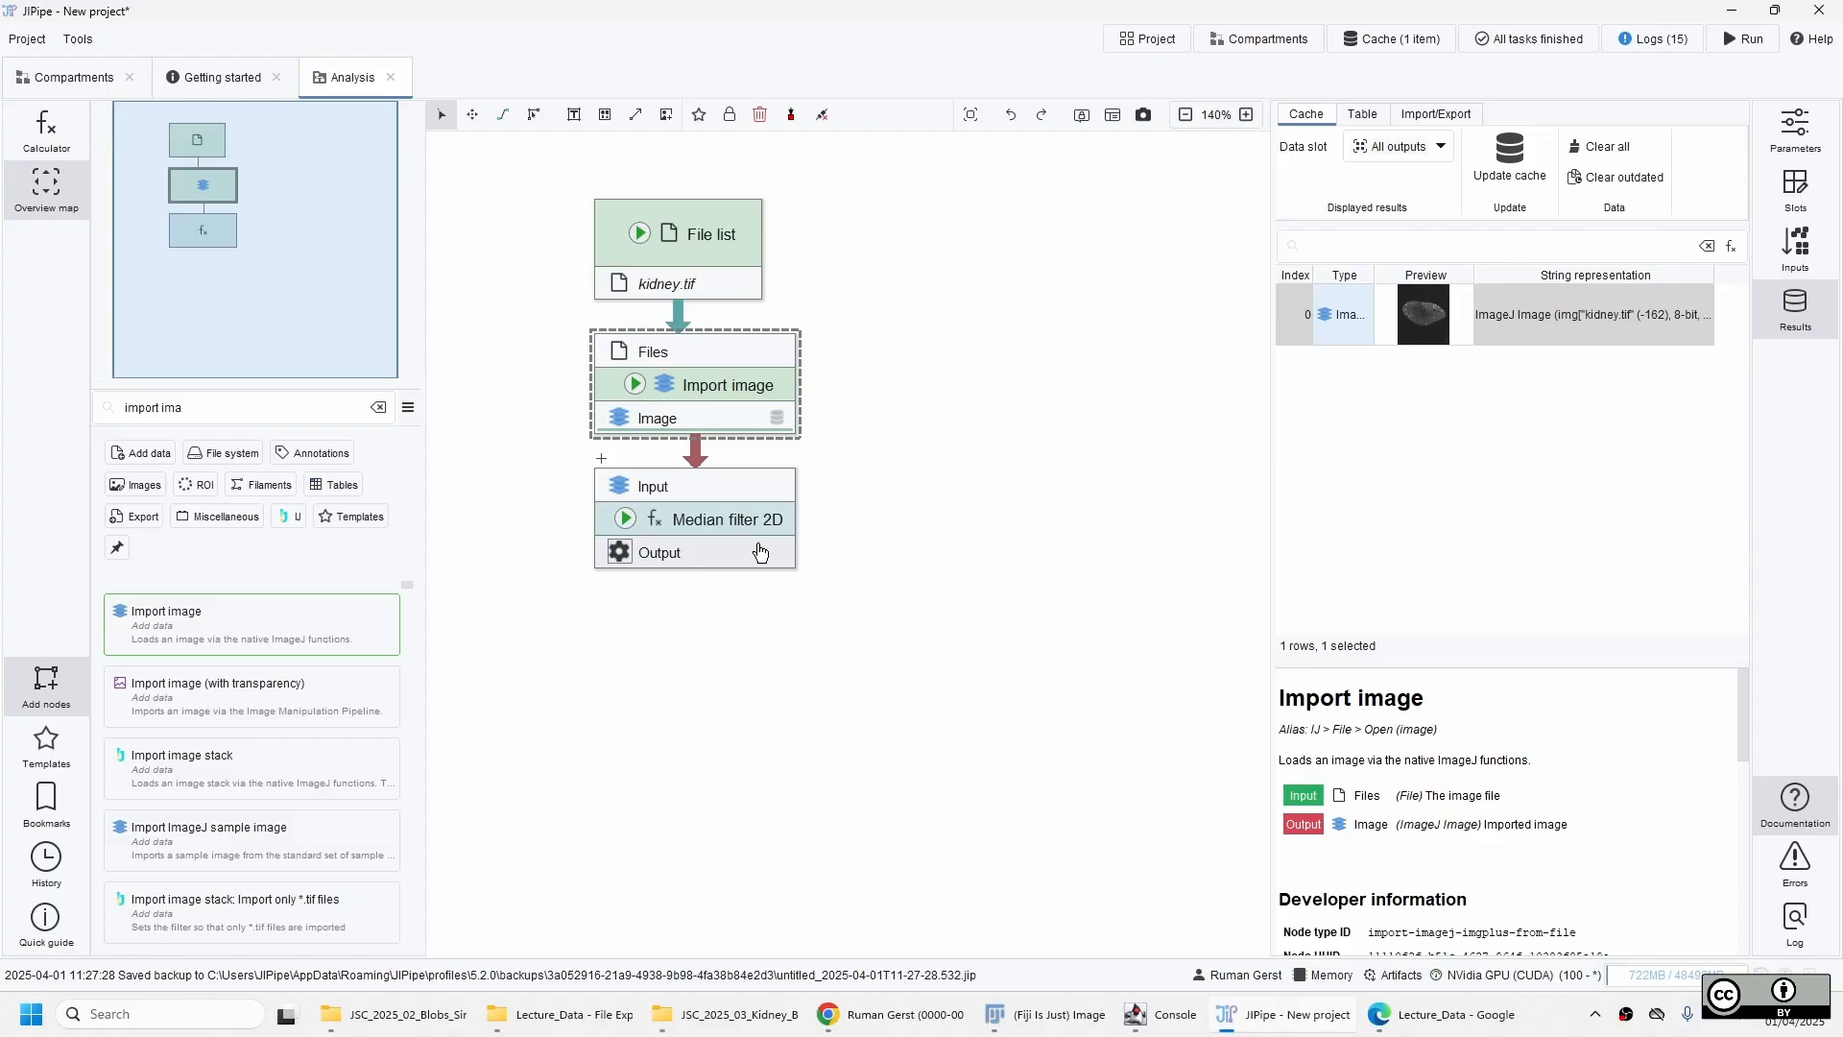
# Update the cache of the Median filter 2D node.
pyautogui.click(738, 505)
pyautogui.click(625, 519)
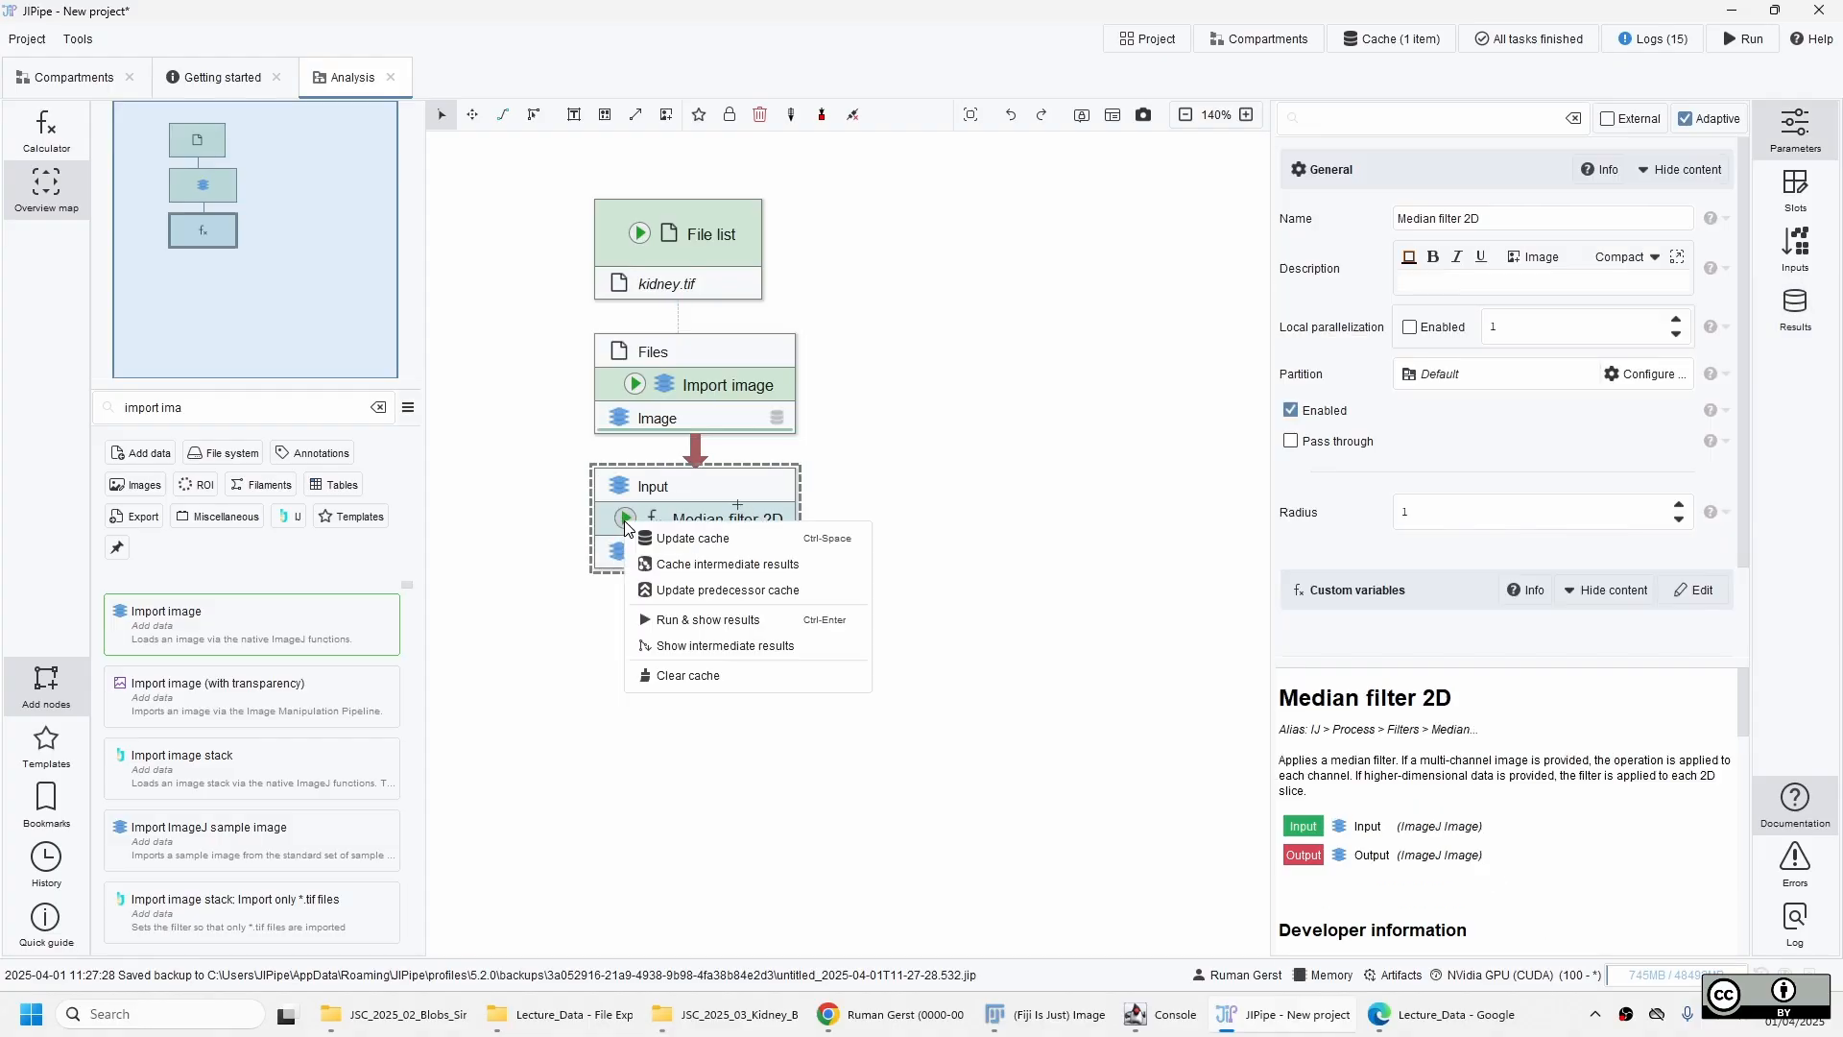
pyautogui.click(683, 537)
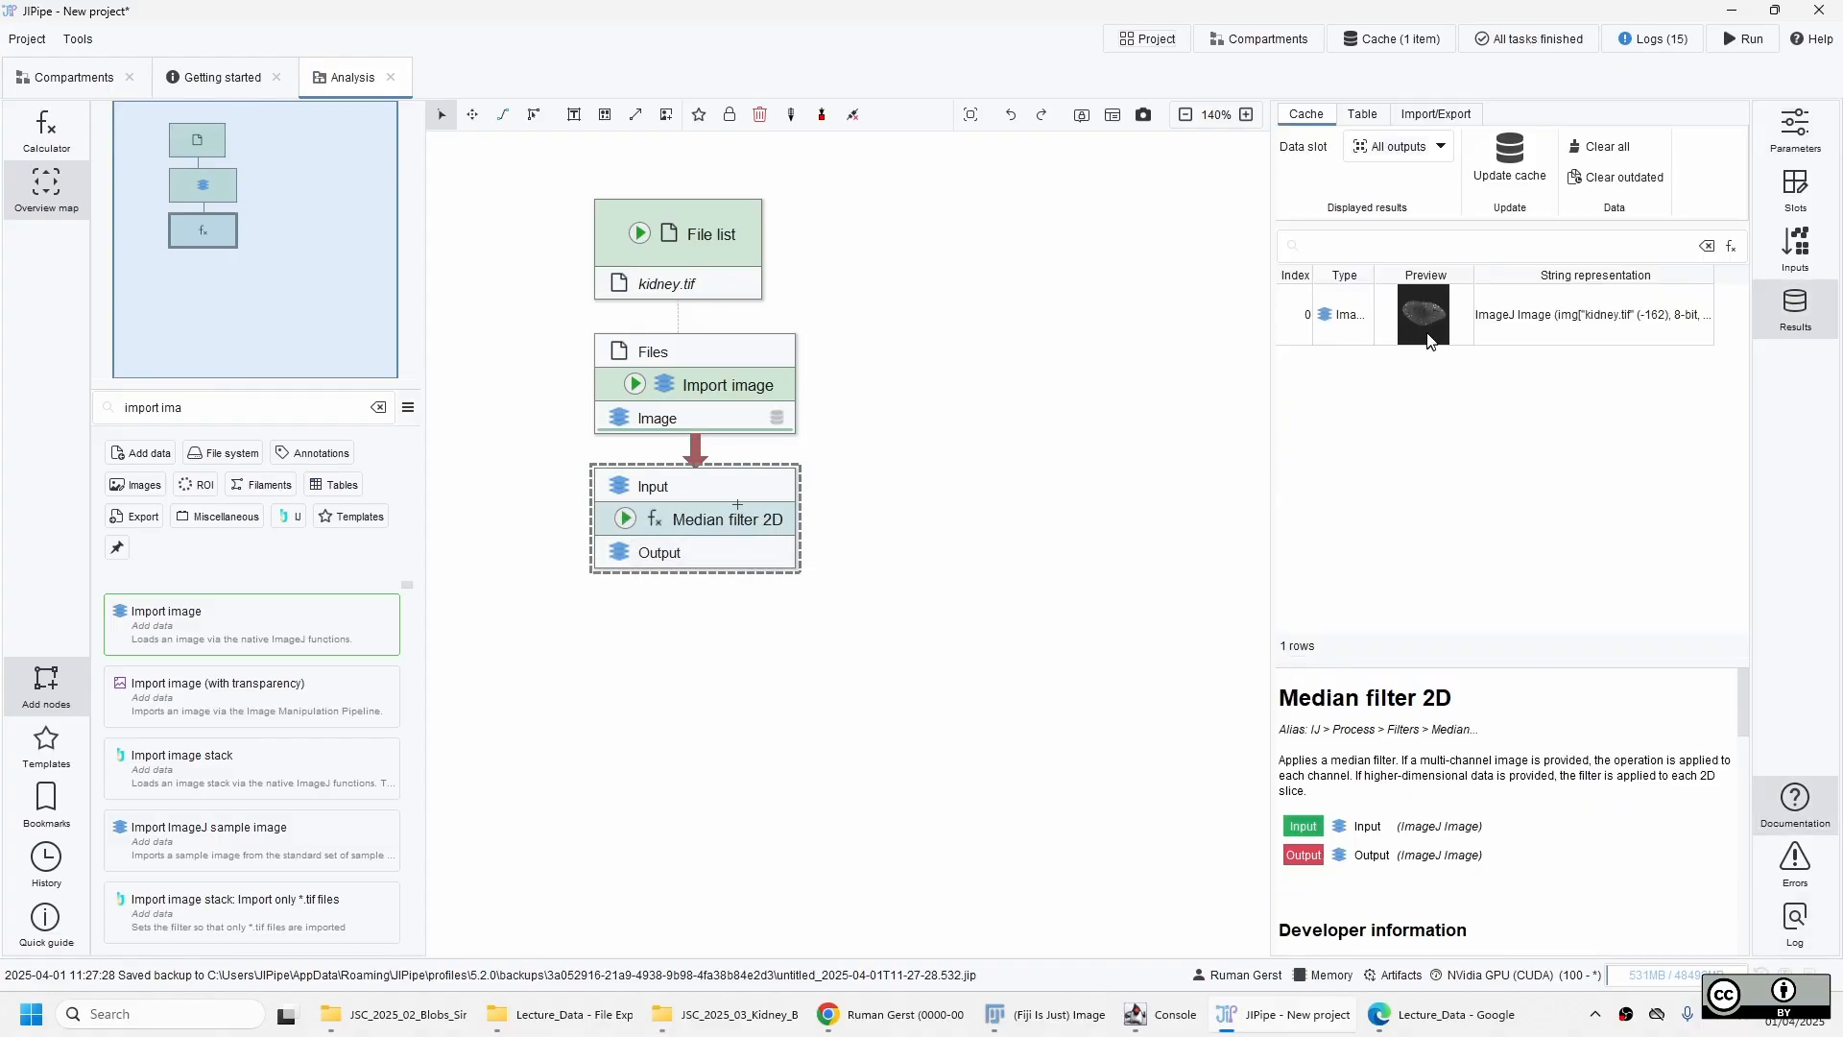
# Examine the median-filtered kidney image close up with the automatic display range, and close its viewer.
pyautogui.doubleClick(1428, 339)
pyautogui.scroll(3, 835, 543)
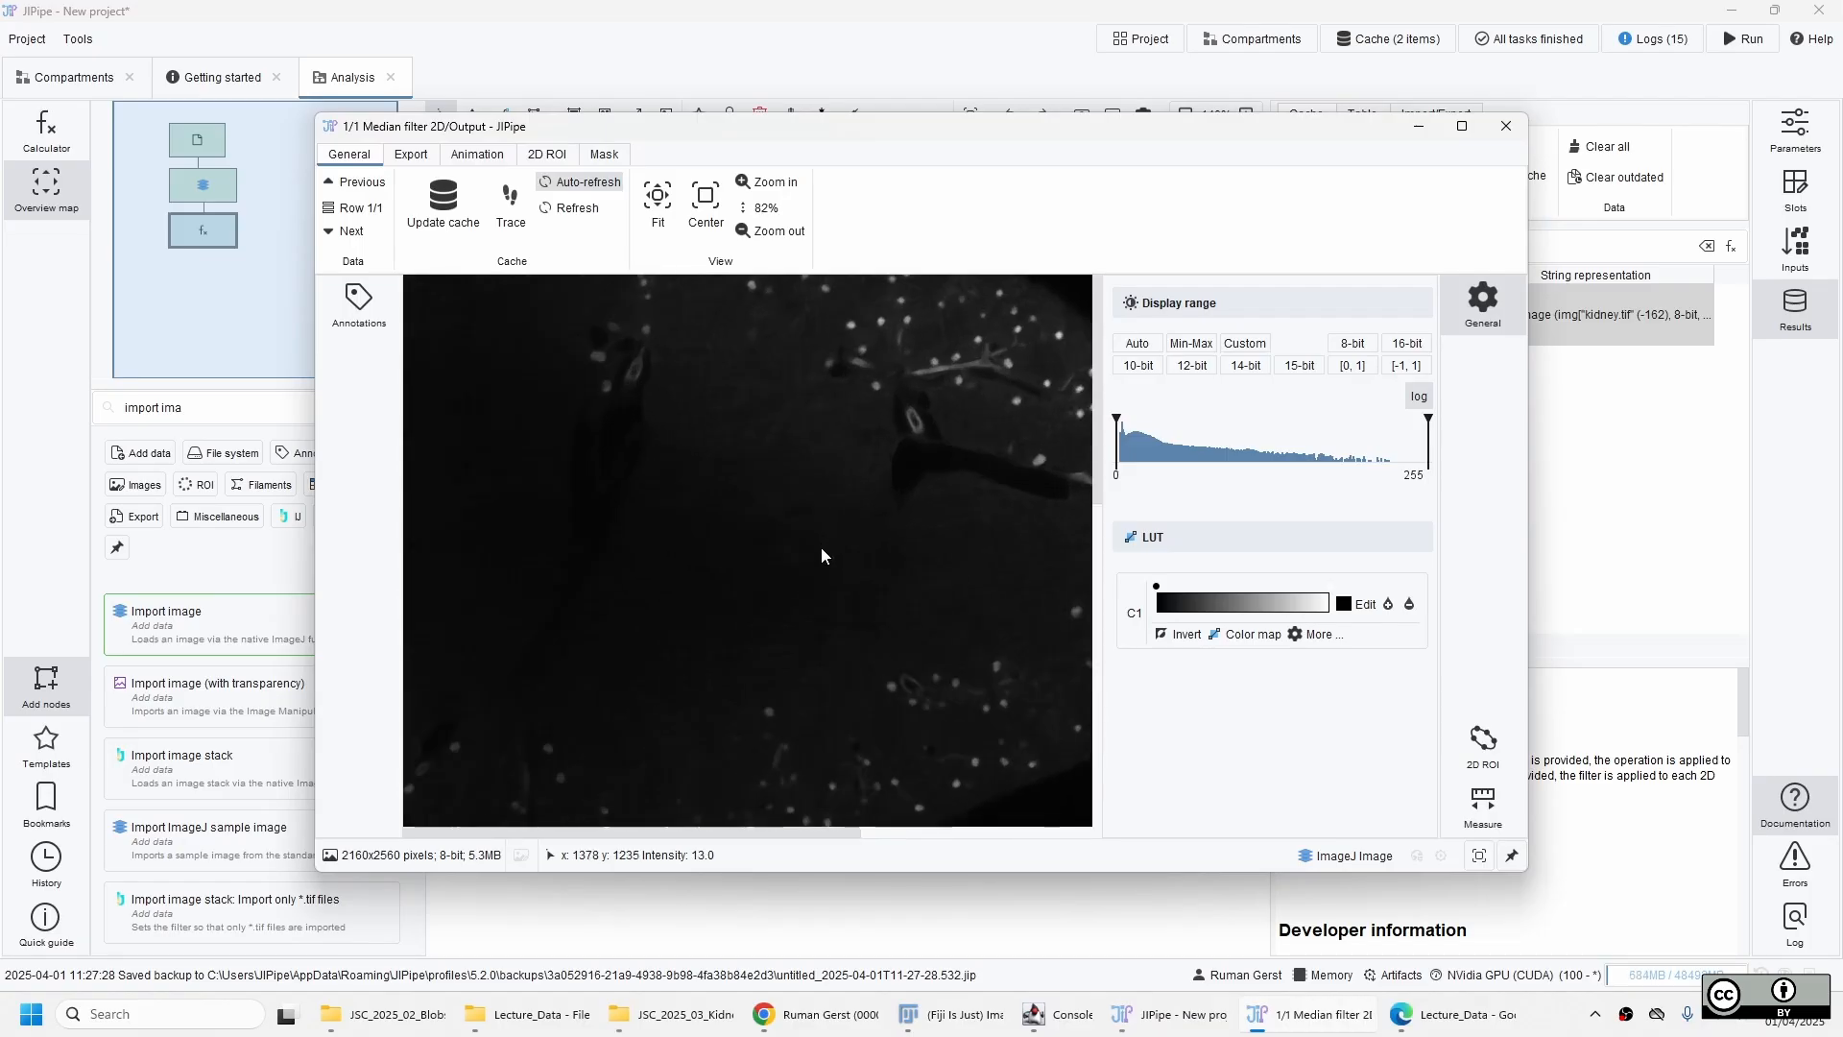
pyautogui.click(1137, 342)
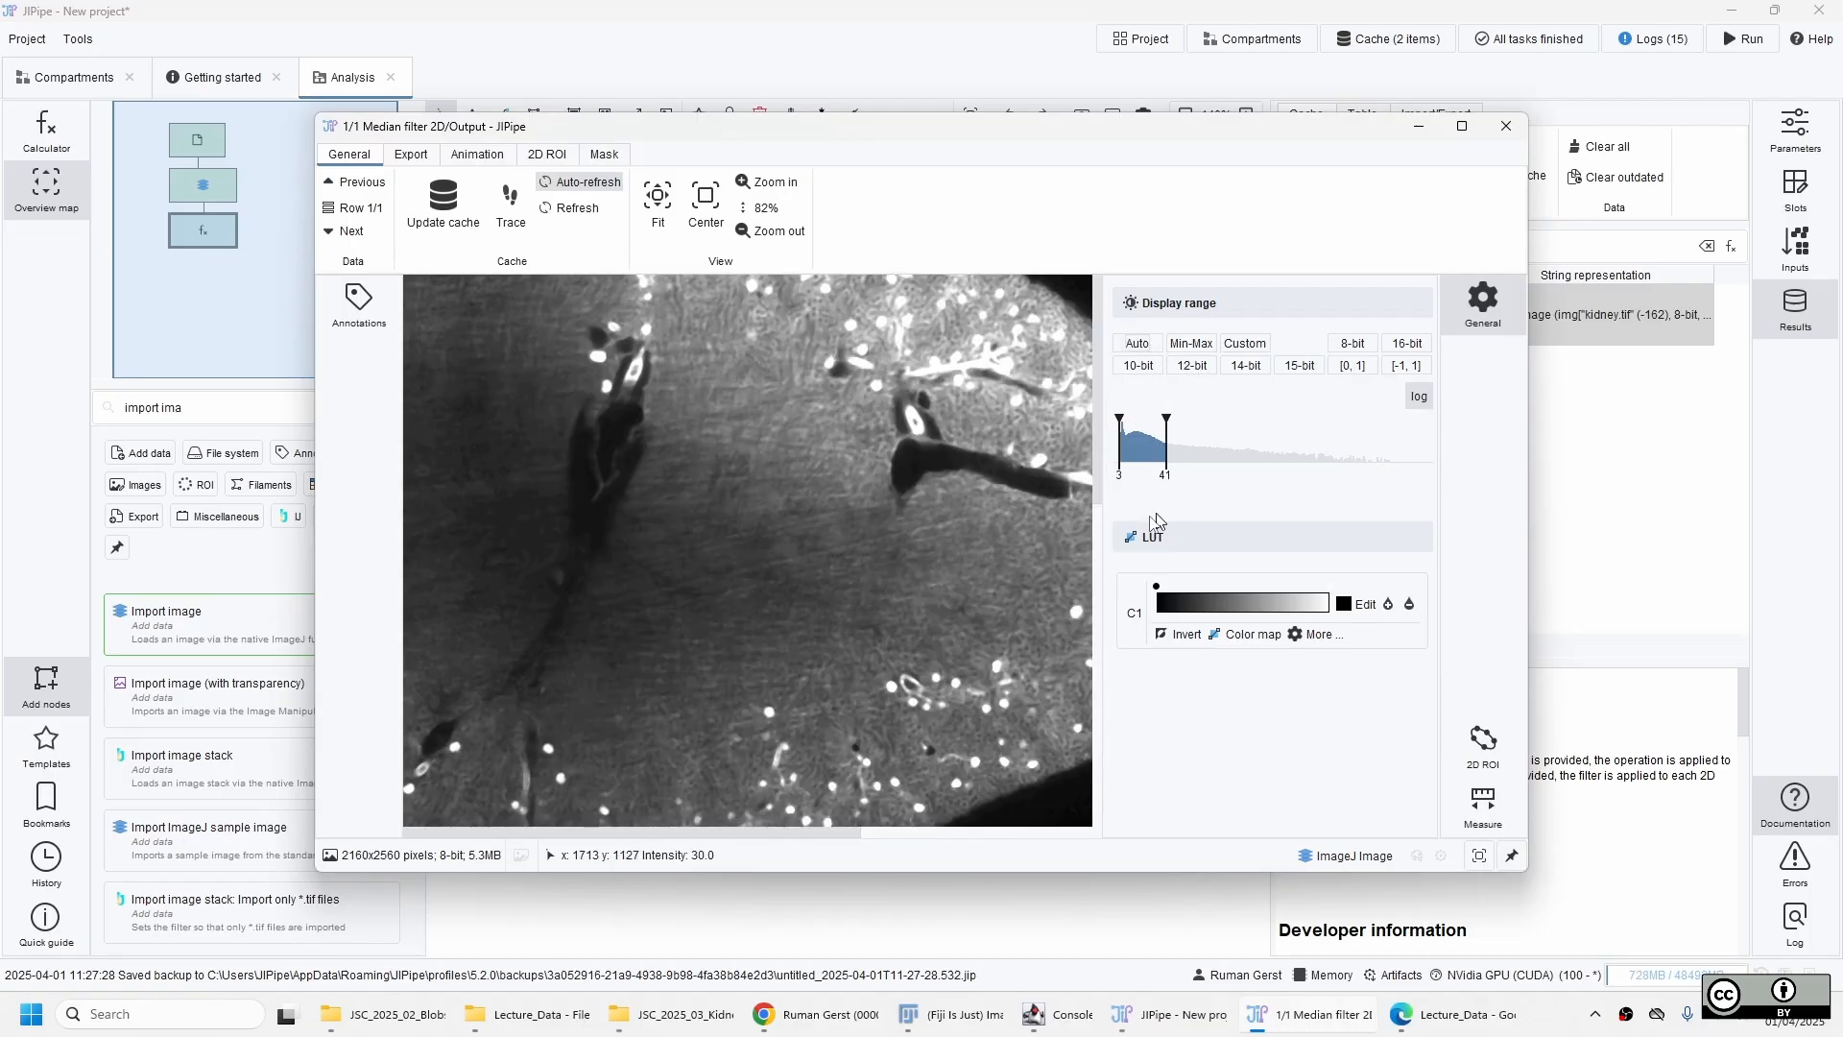
pyautogui.moveTo(824, 524); pyautogui.dragTo(1033, 325)
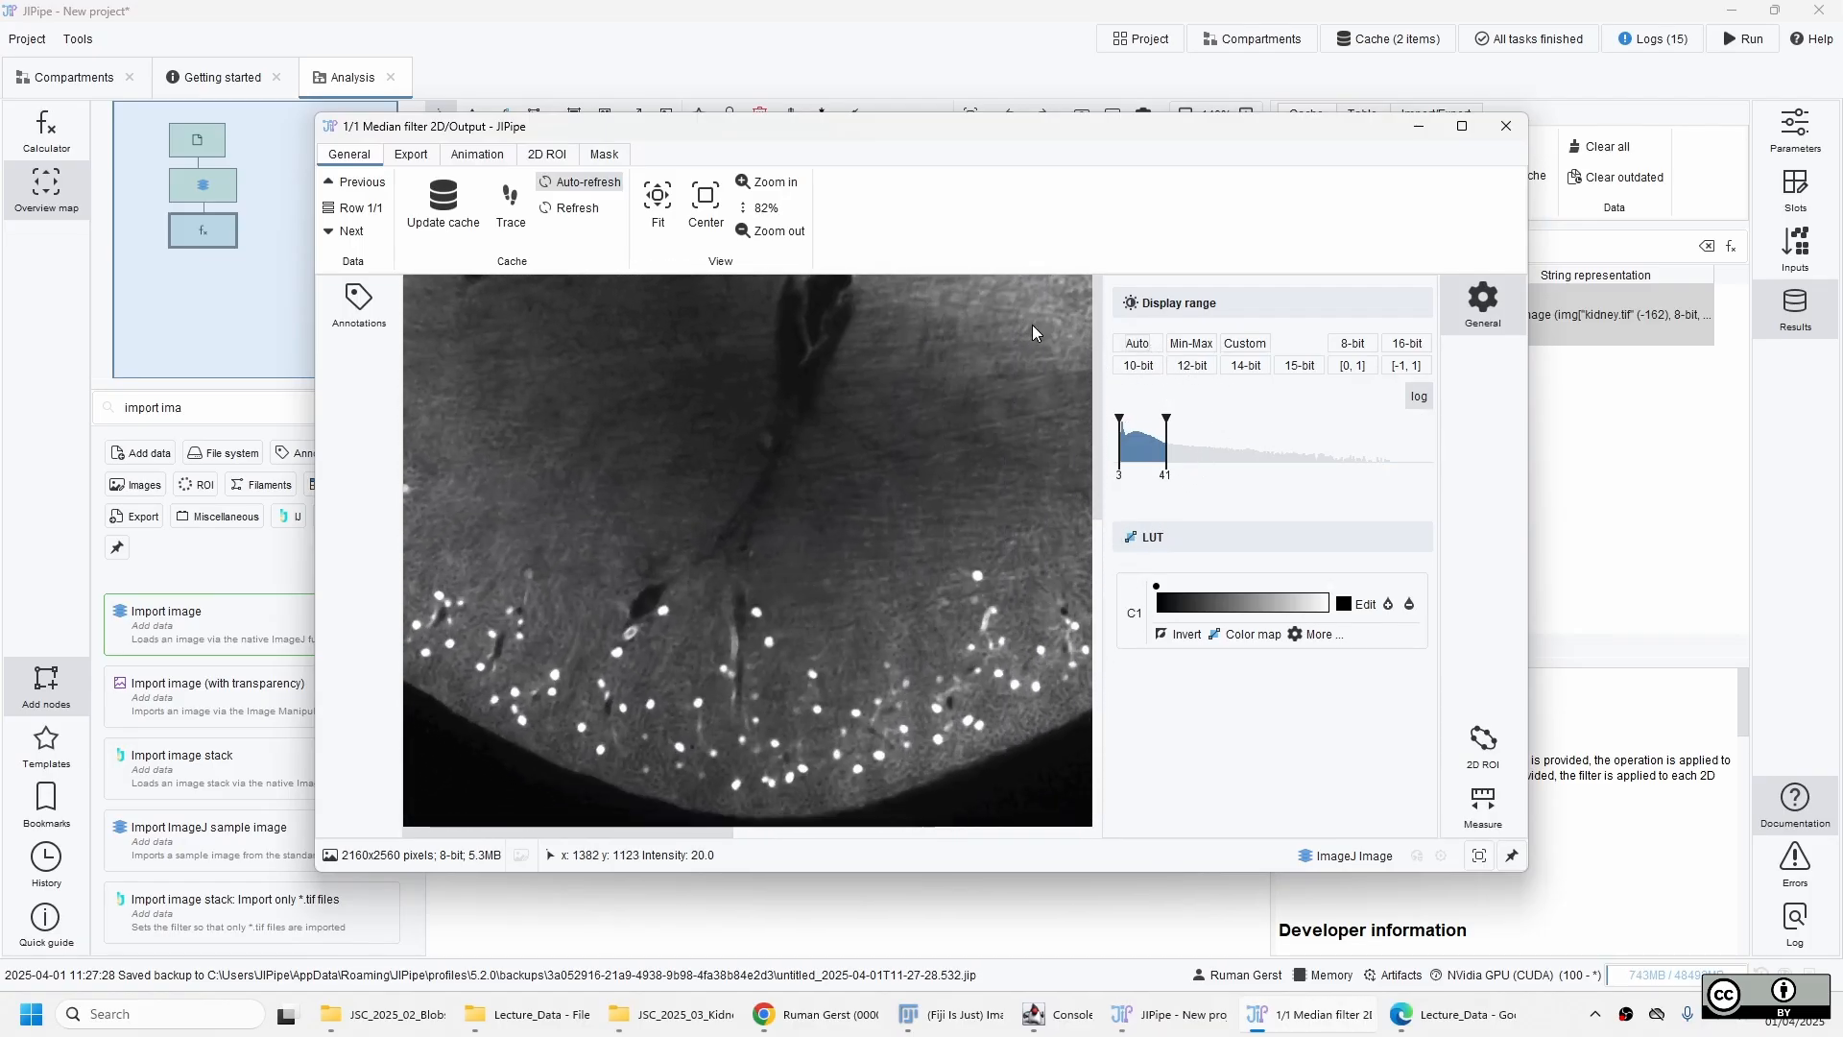
pyautogui.click(1506, 127)
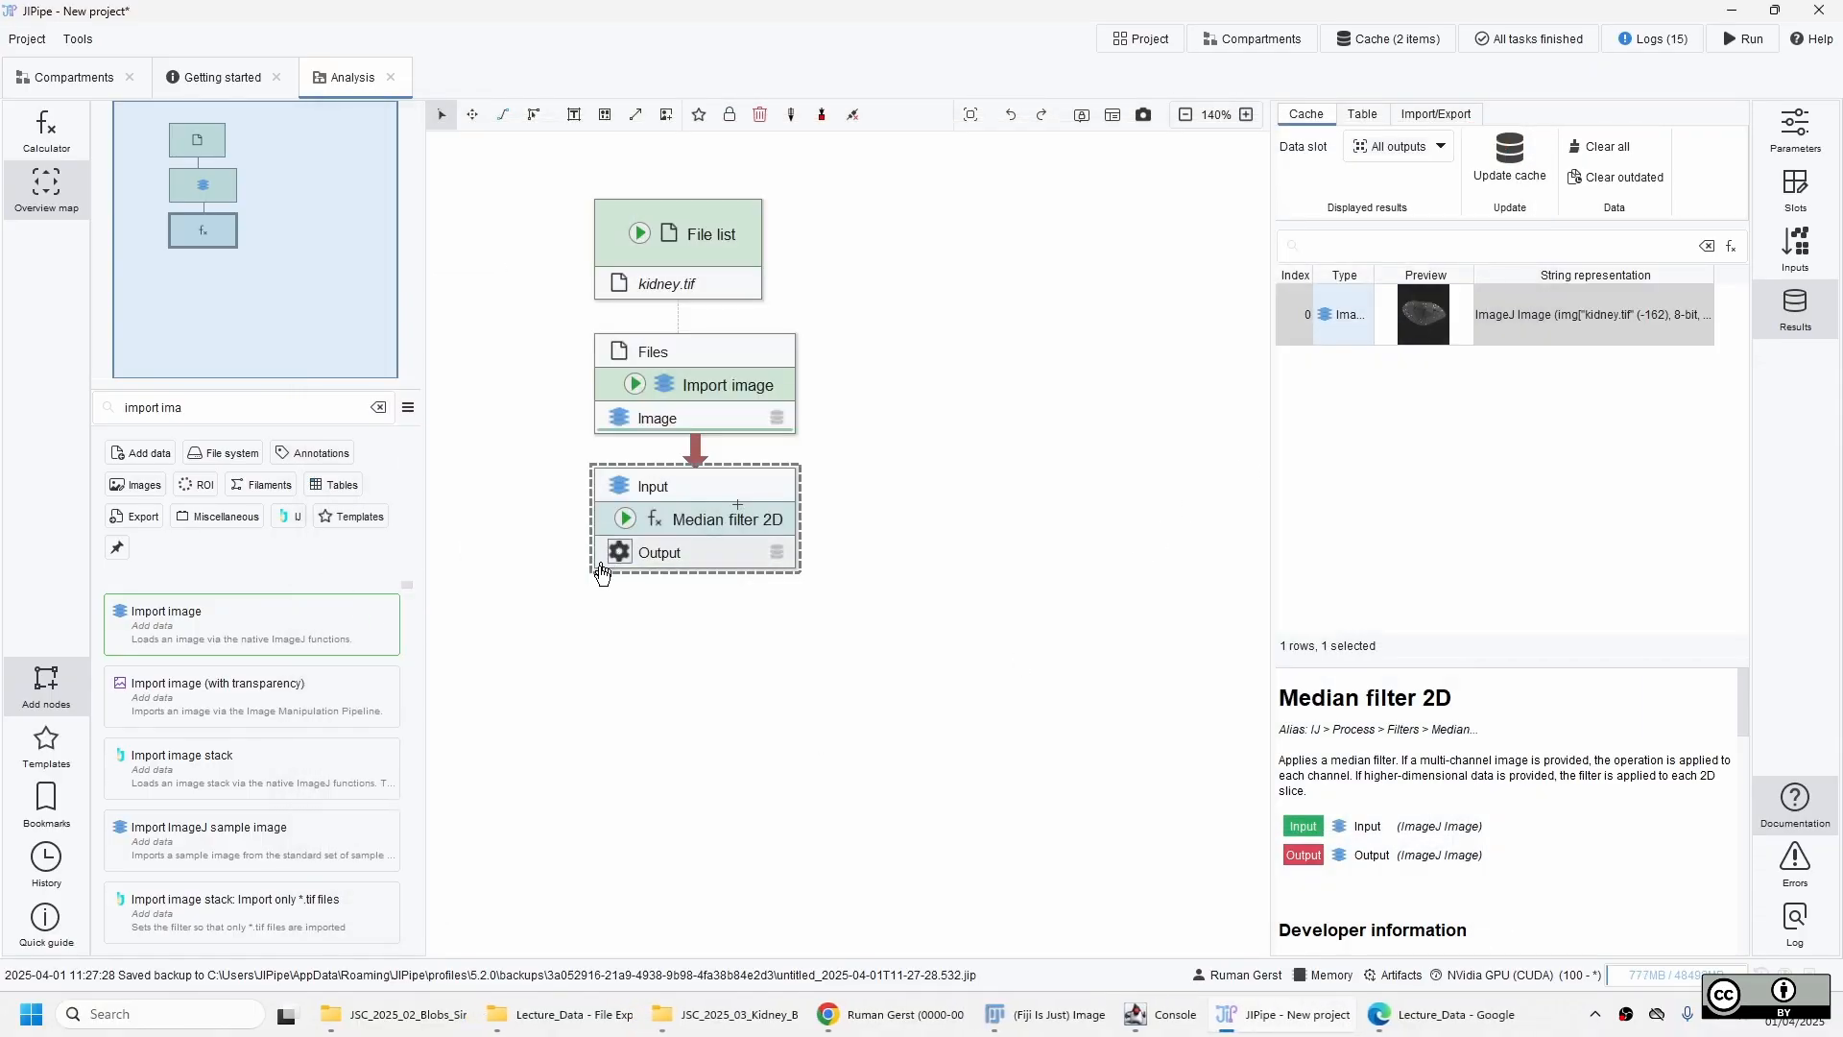
# Search for "auto" from the Median filter 2D output, connect it to a new Auto threshold 2D node, and update that node's cache.
pyautogui.moveTo(732, 551)
pyautogui.click(711, 565)
pyautogui.write('auto')
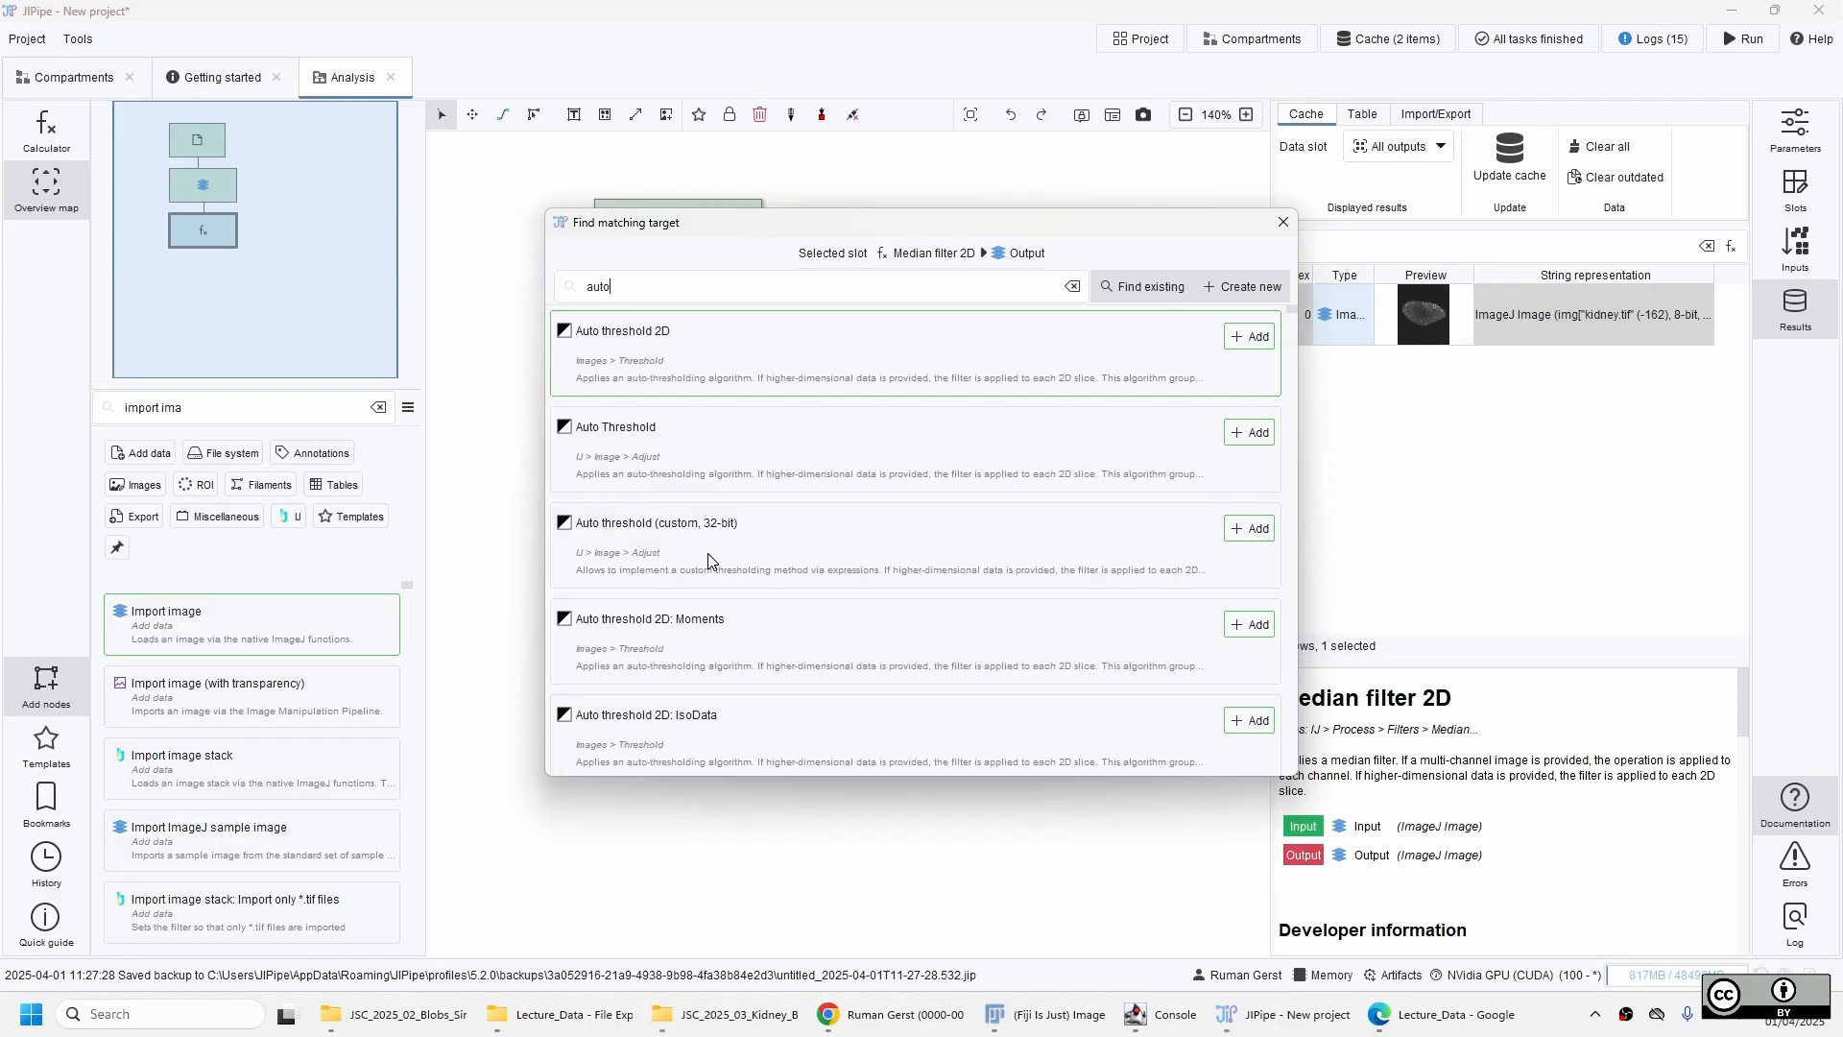
pyautogui.press('Return')
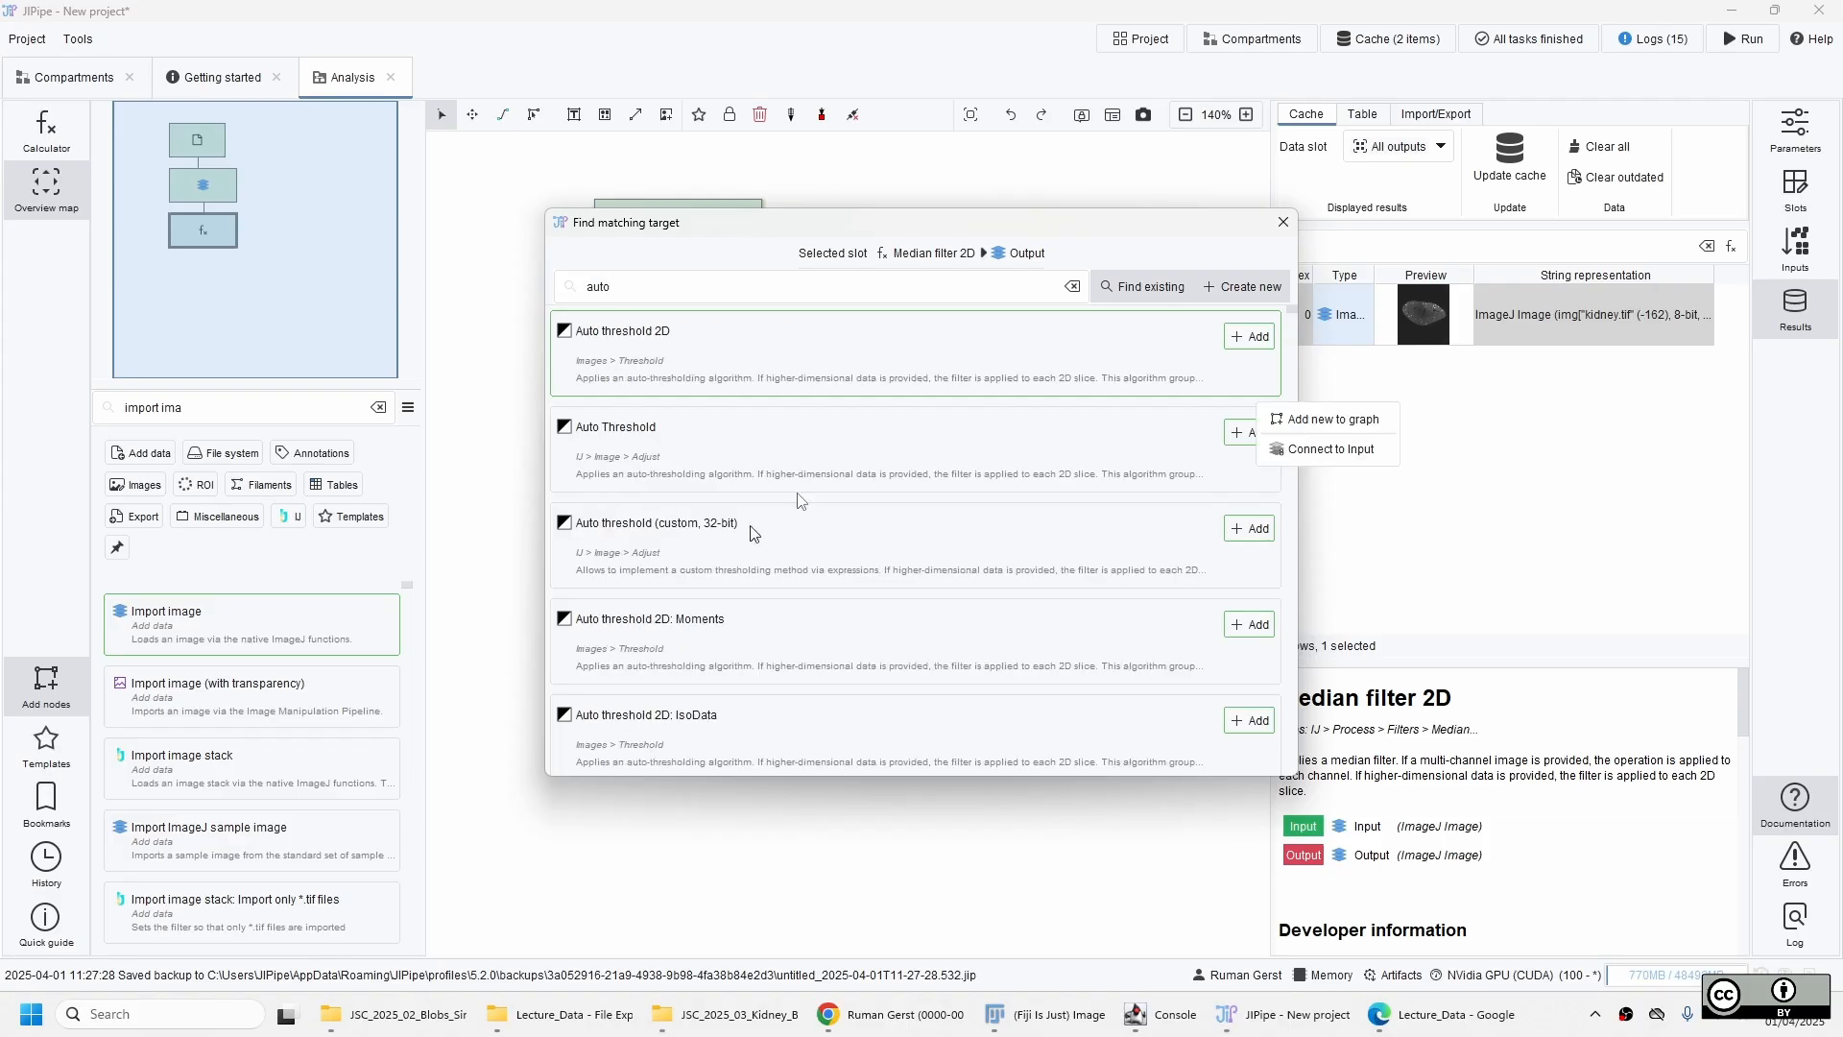
pyautogui.click(1365, 452)
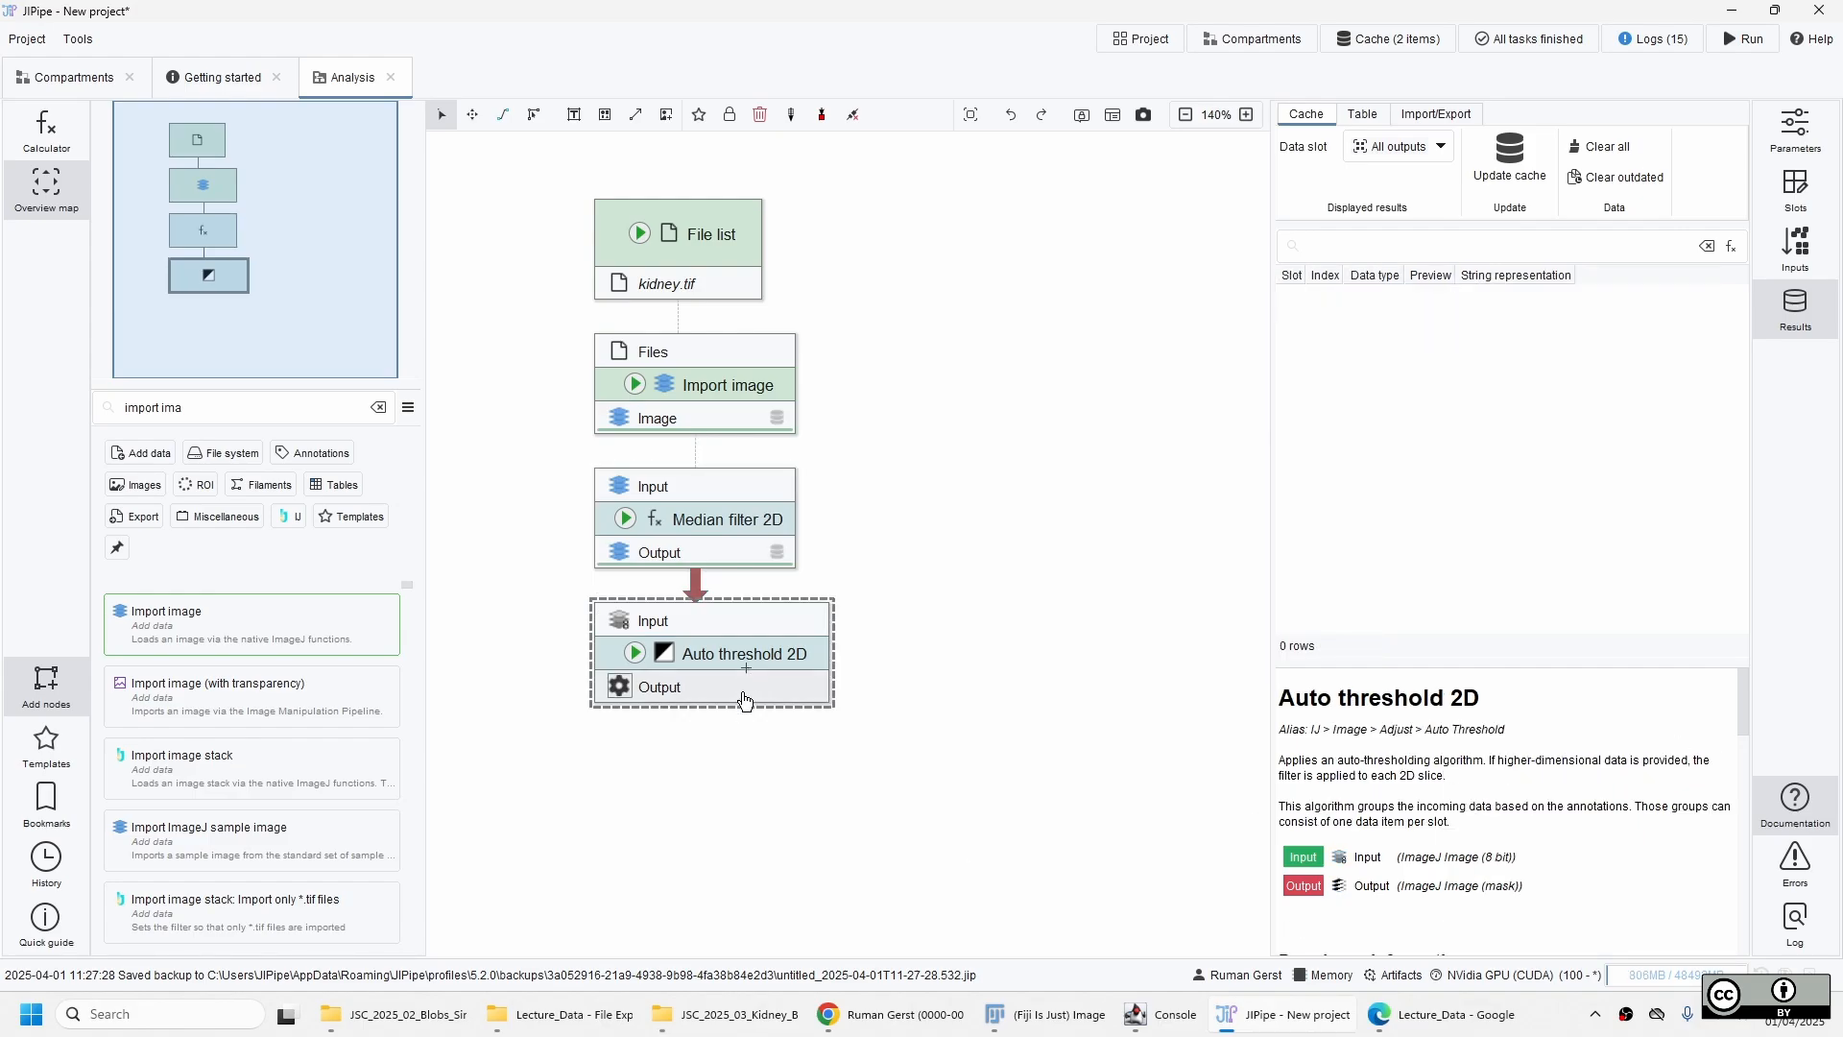
pyautogui.click(645, 657)
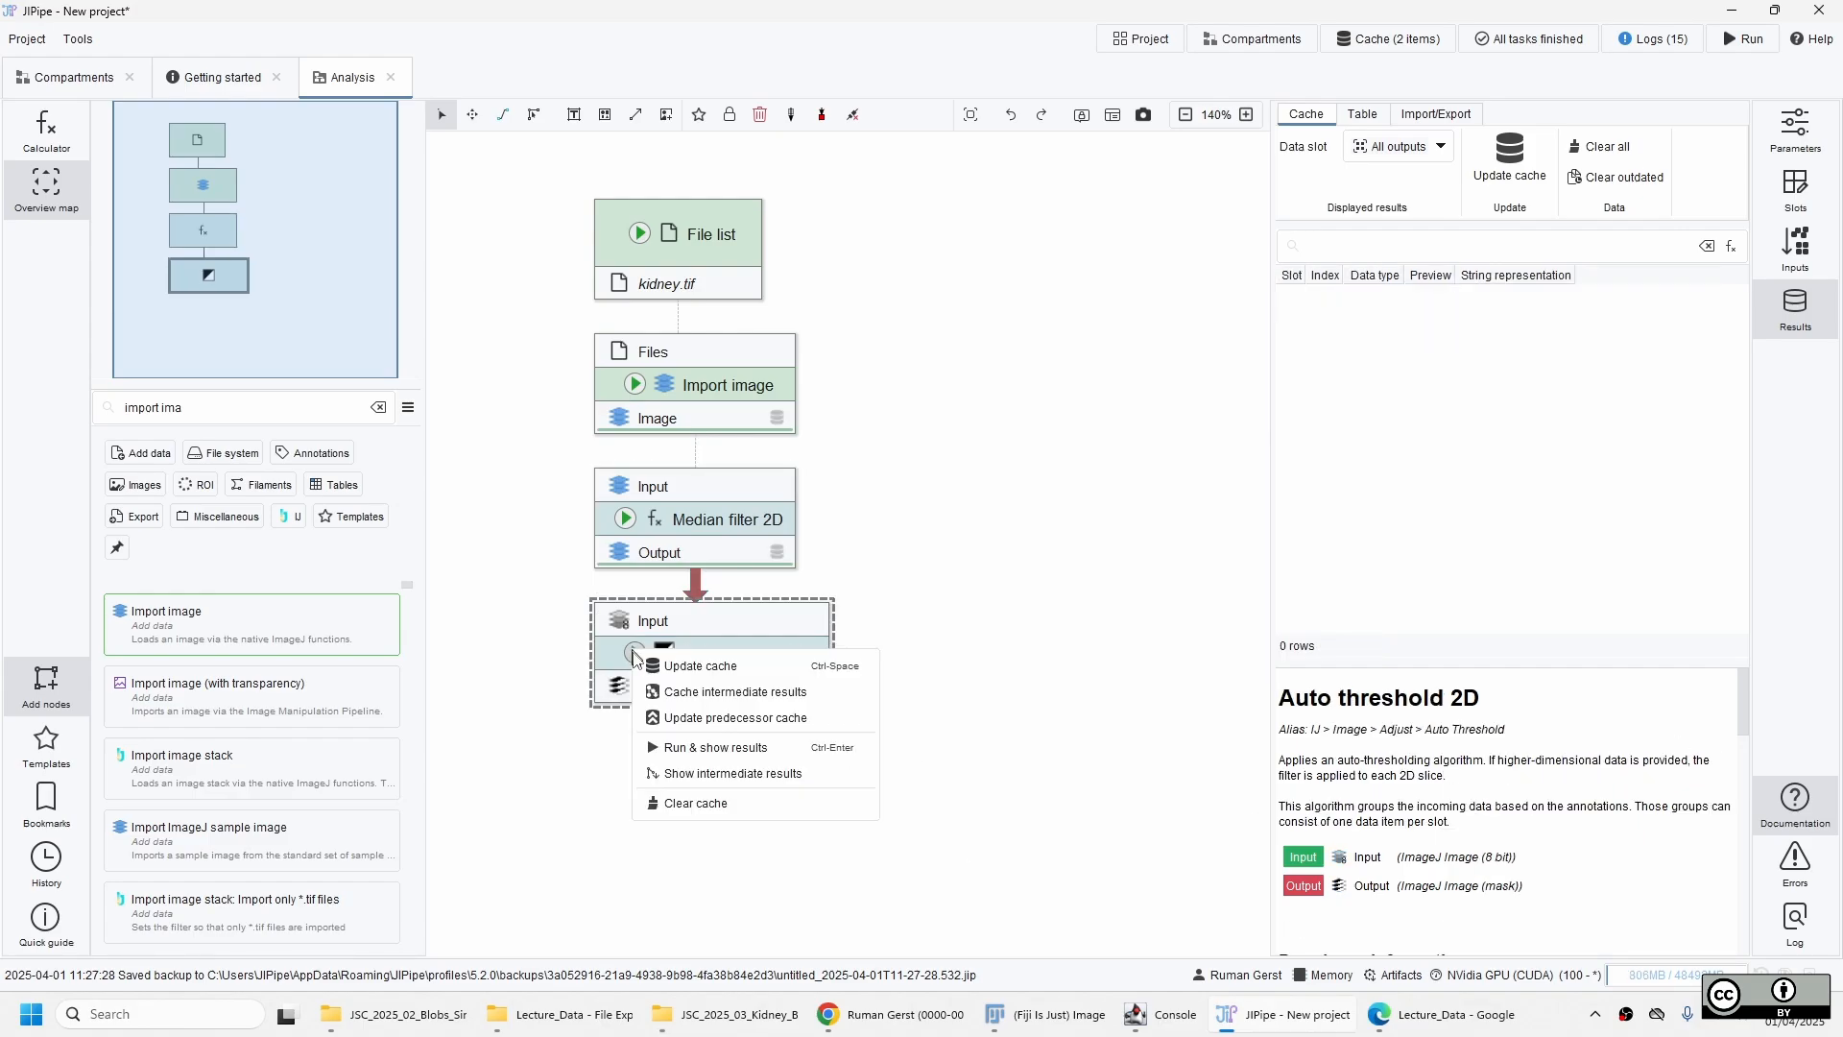
pyautogui.click(685, 667)
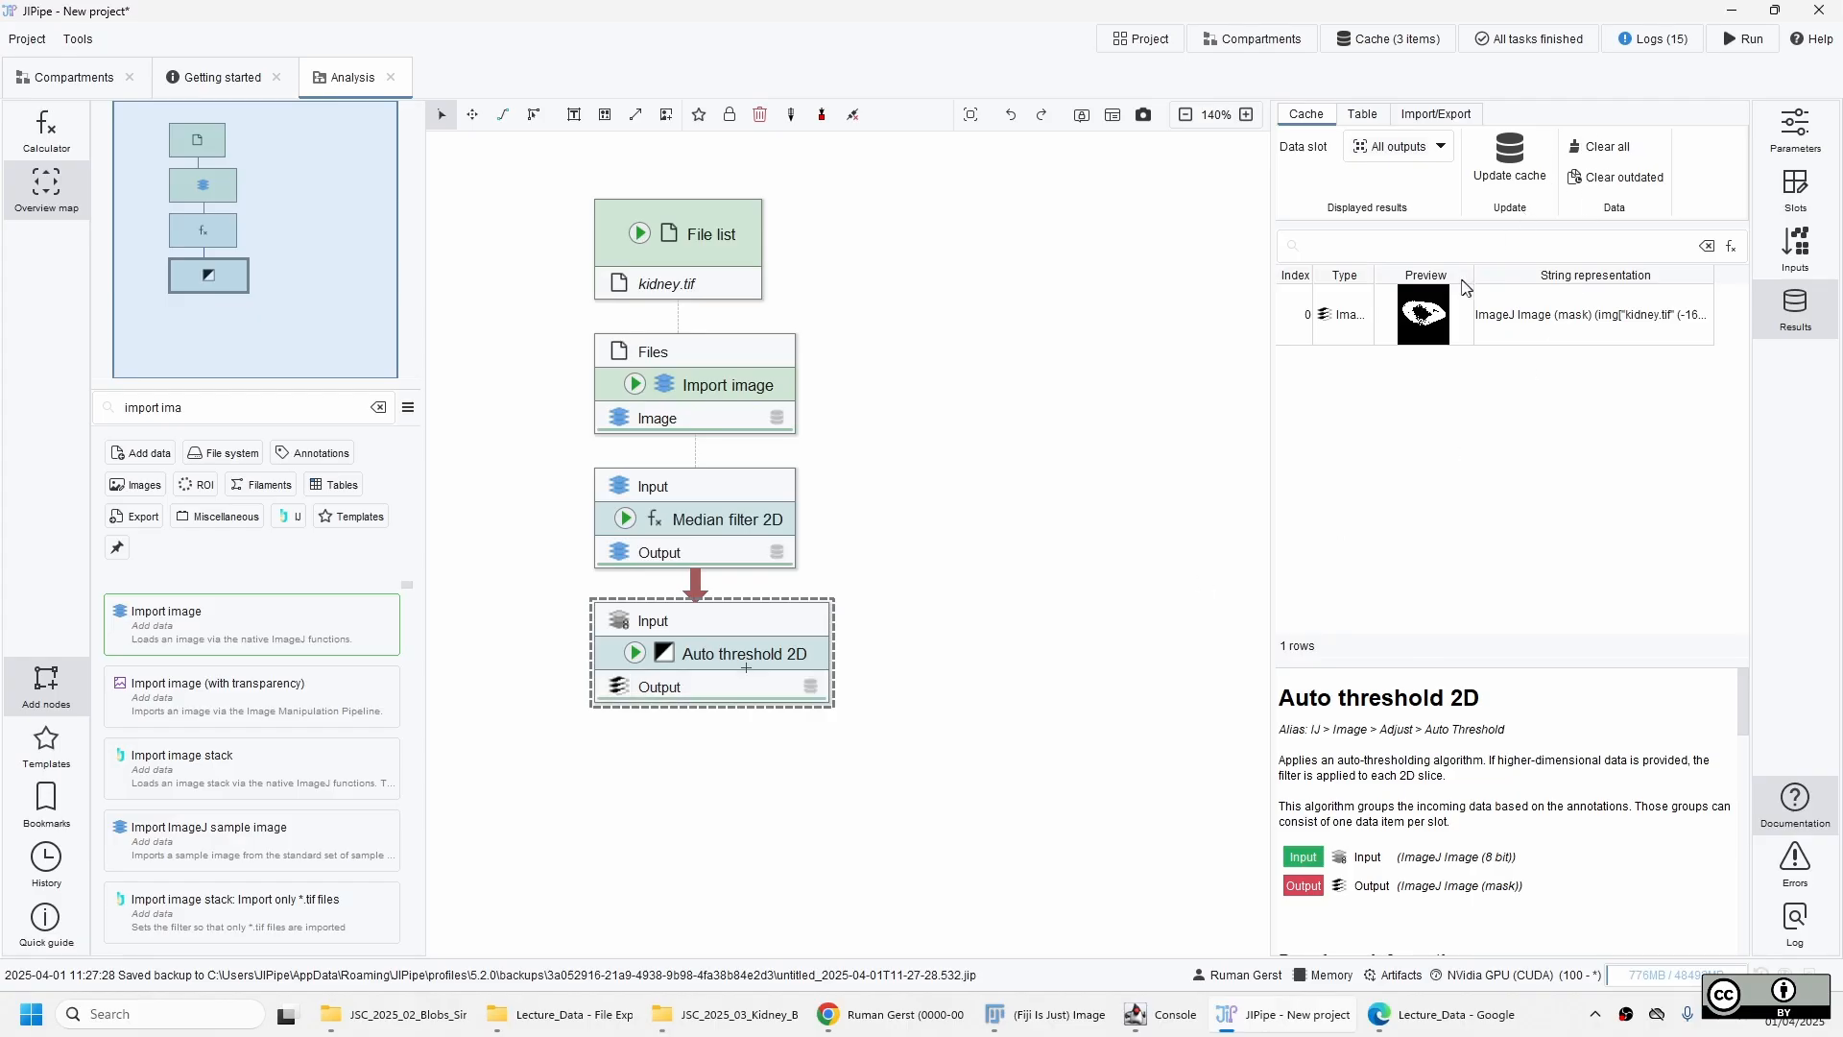
# Examine the thresholded kidney mask close up, especially the kidney's lower edge, and close its viewer.
pyautogui.doubleClick(1372, 317)
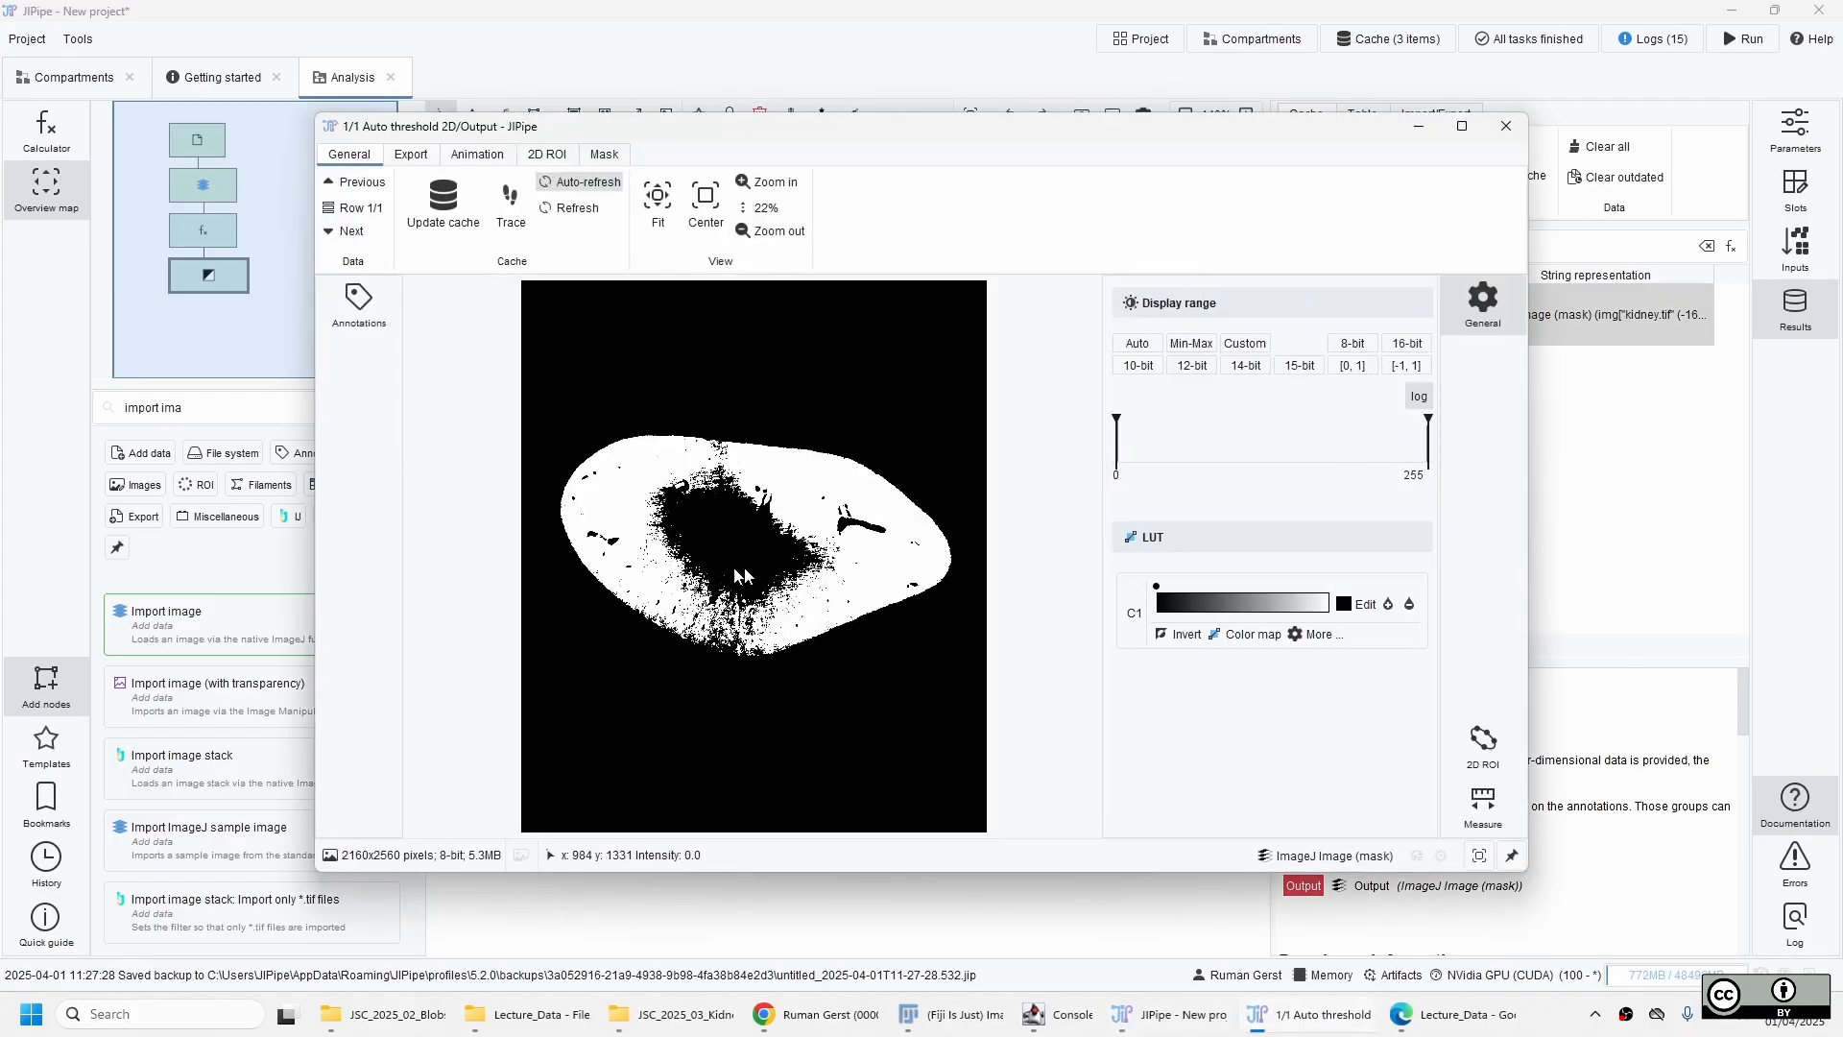
pyautogui.moveTo(780, 555)
pyautogui.mouseDown()
pyautogui.moveTo(774, 524)
pyautogui.moveTo(785, 556)
pyautogui.mouseUp()
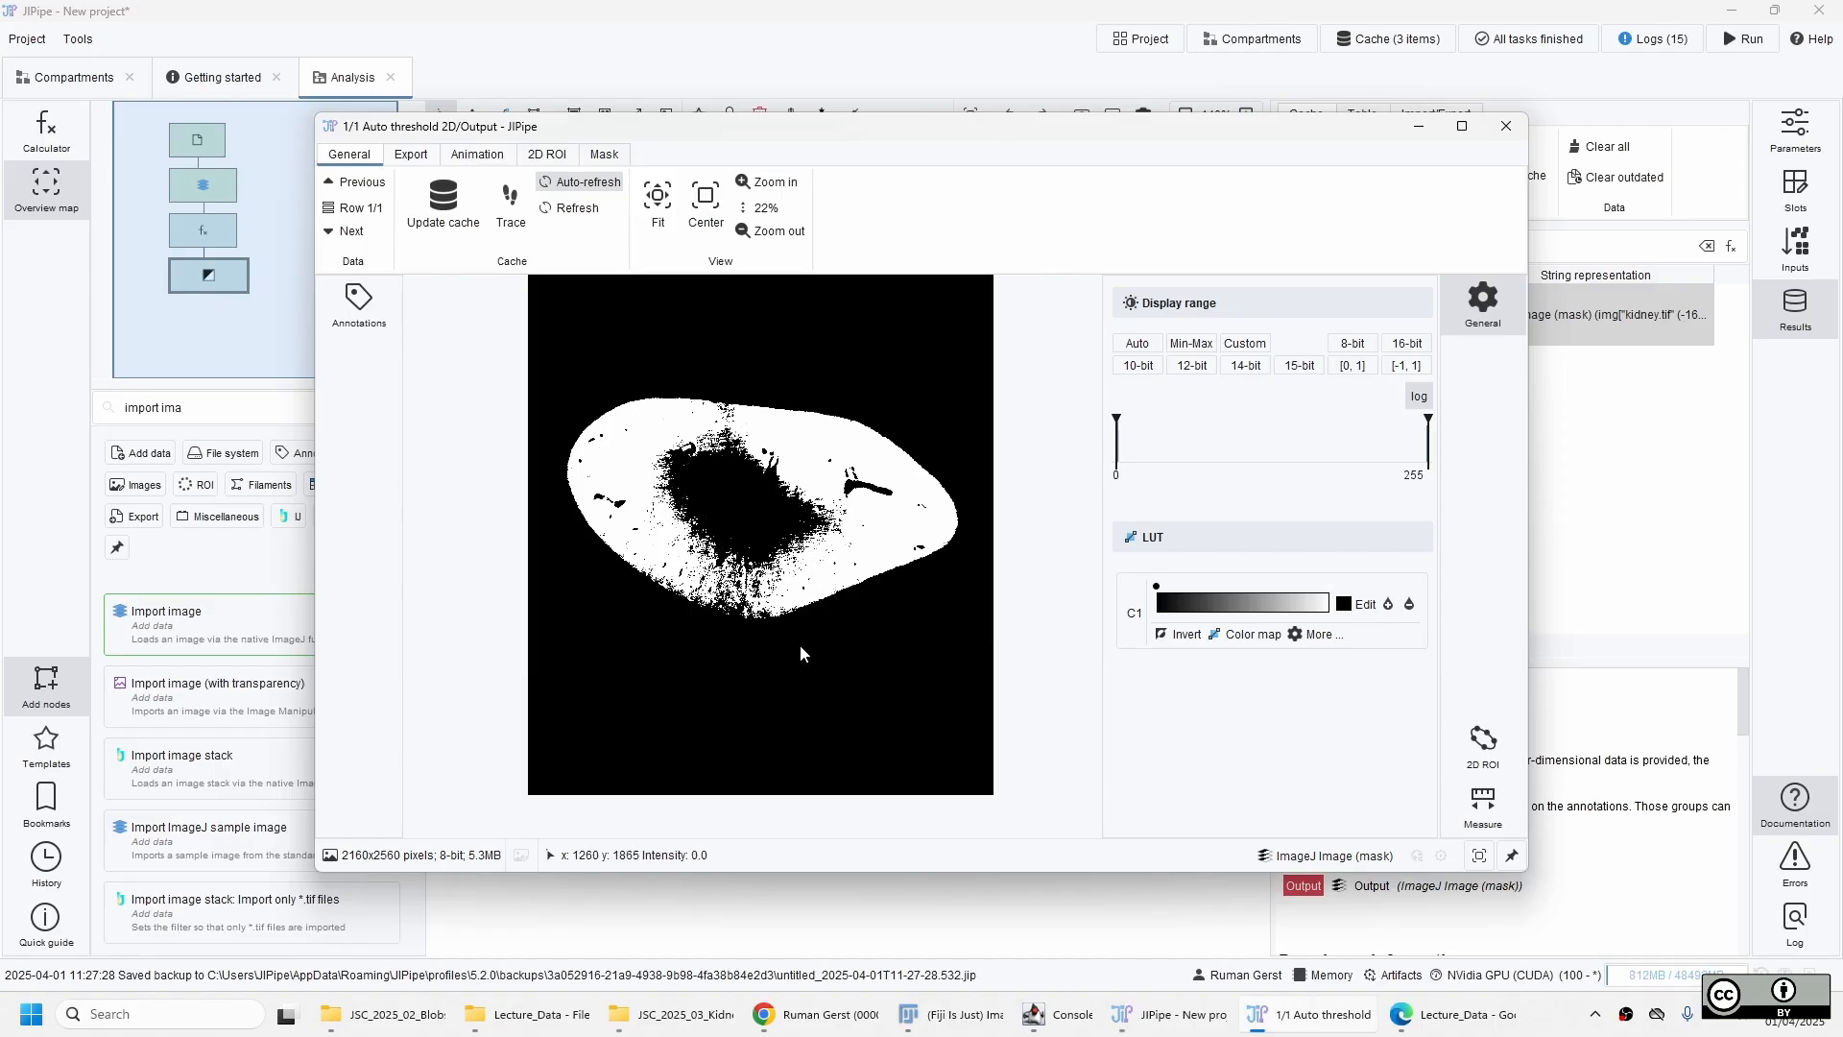
pyautogui.scroll(6, 749, 626)
pyautogui.scroll(2, 737, 631)
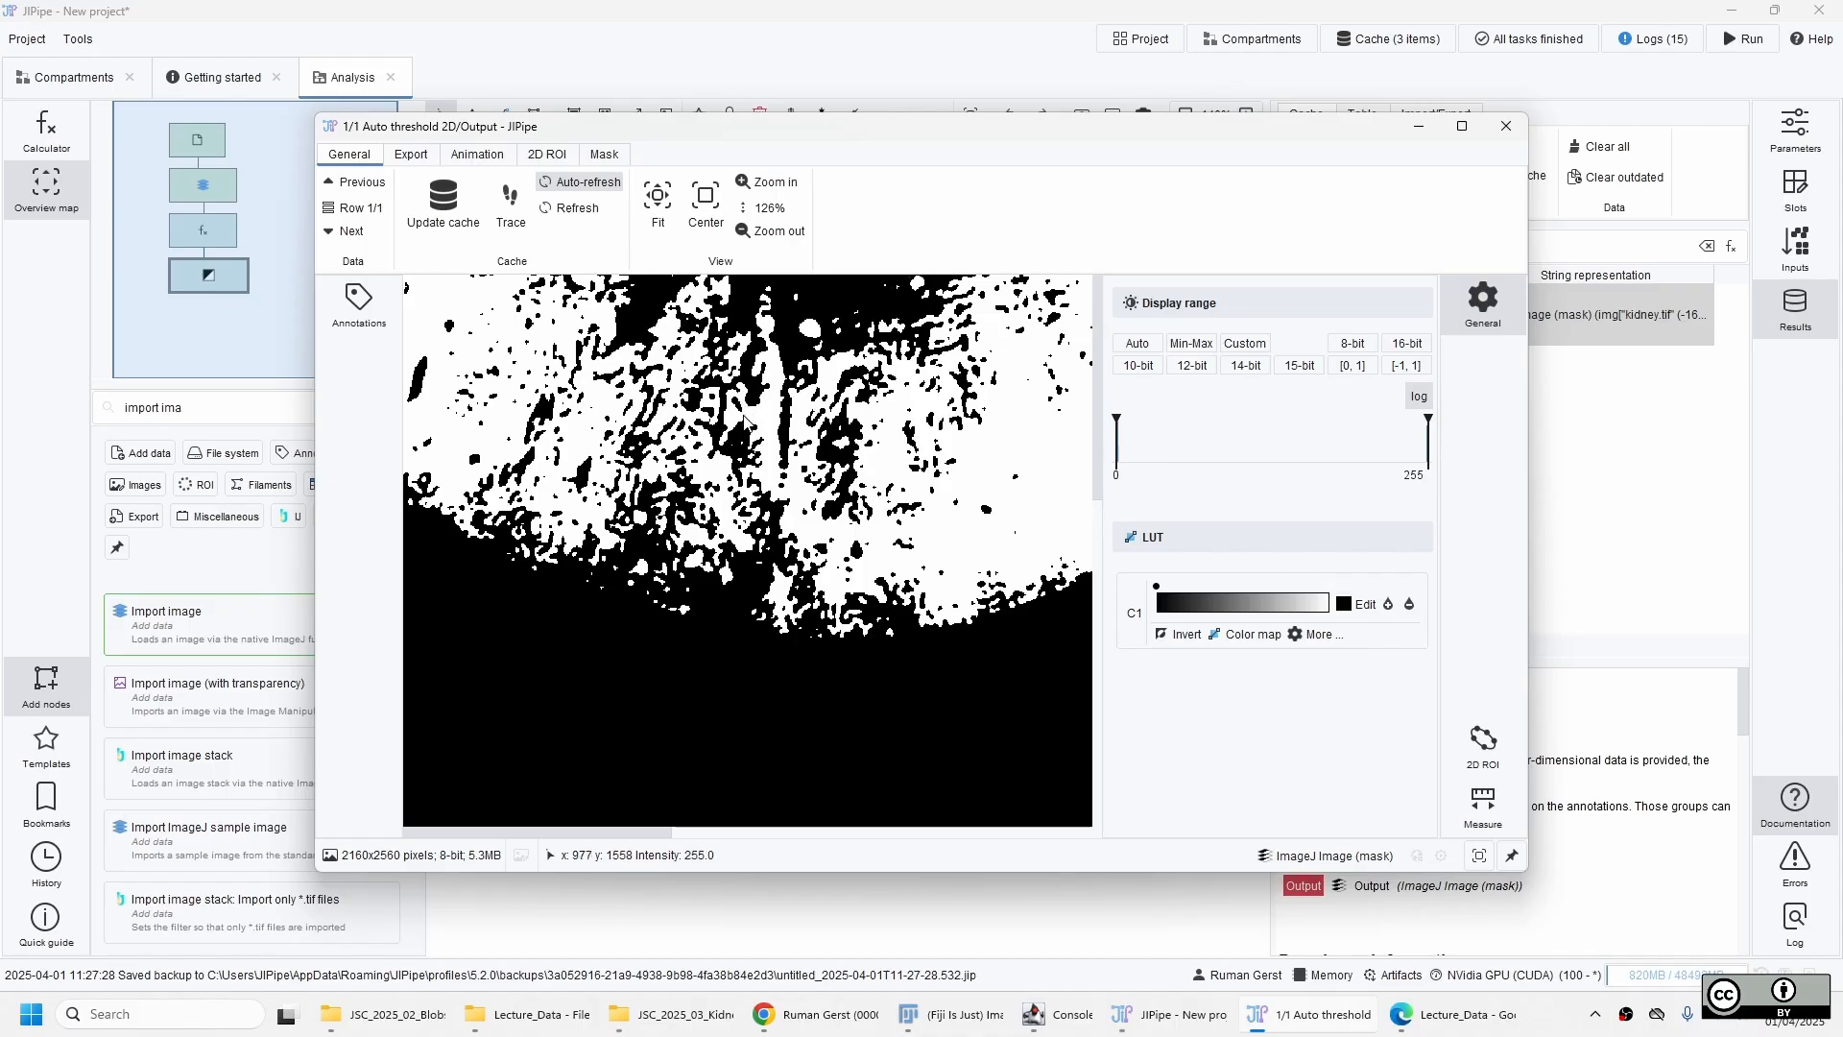
pyautogui.moveTo(745, 421)
pyautogui.mouseDown()
pyautogui.moveTo(873, 654)
pyautogui.moveTo(769, 401)
pyautogui.mouseUp()
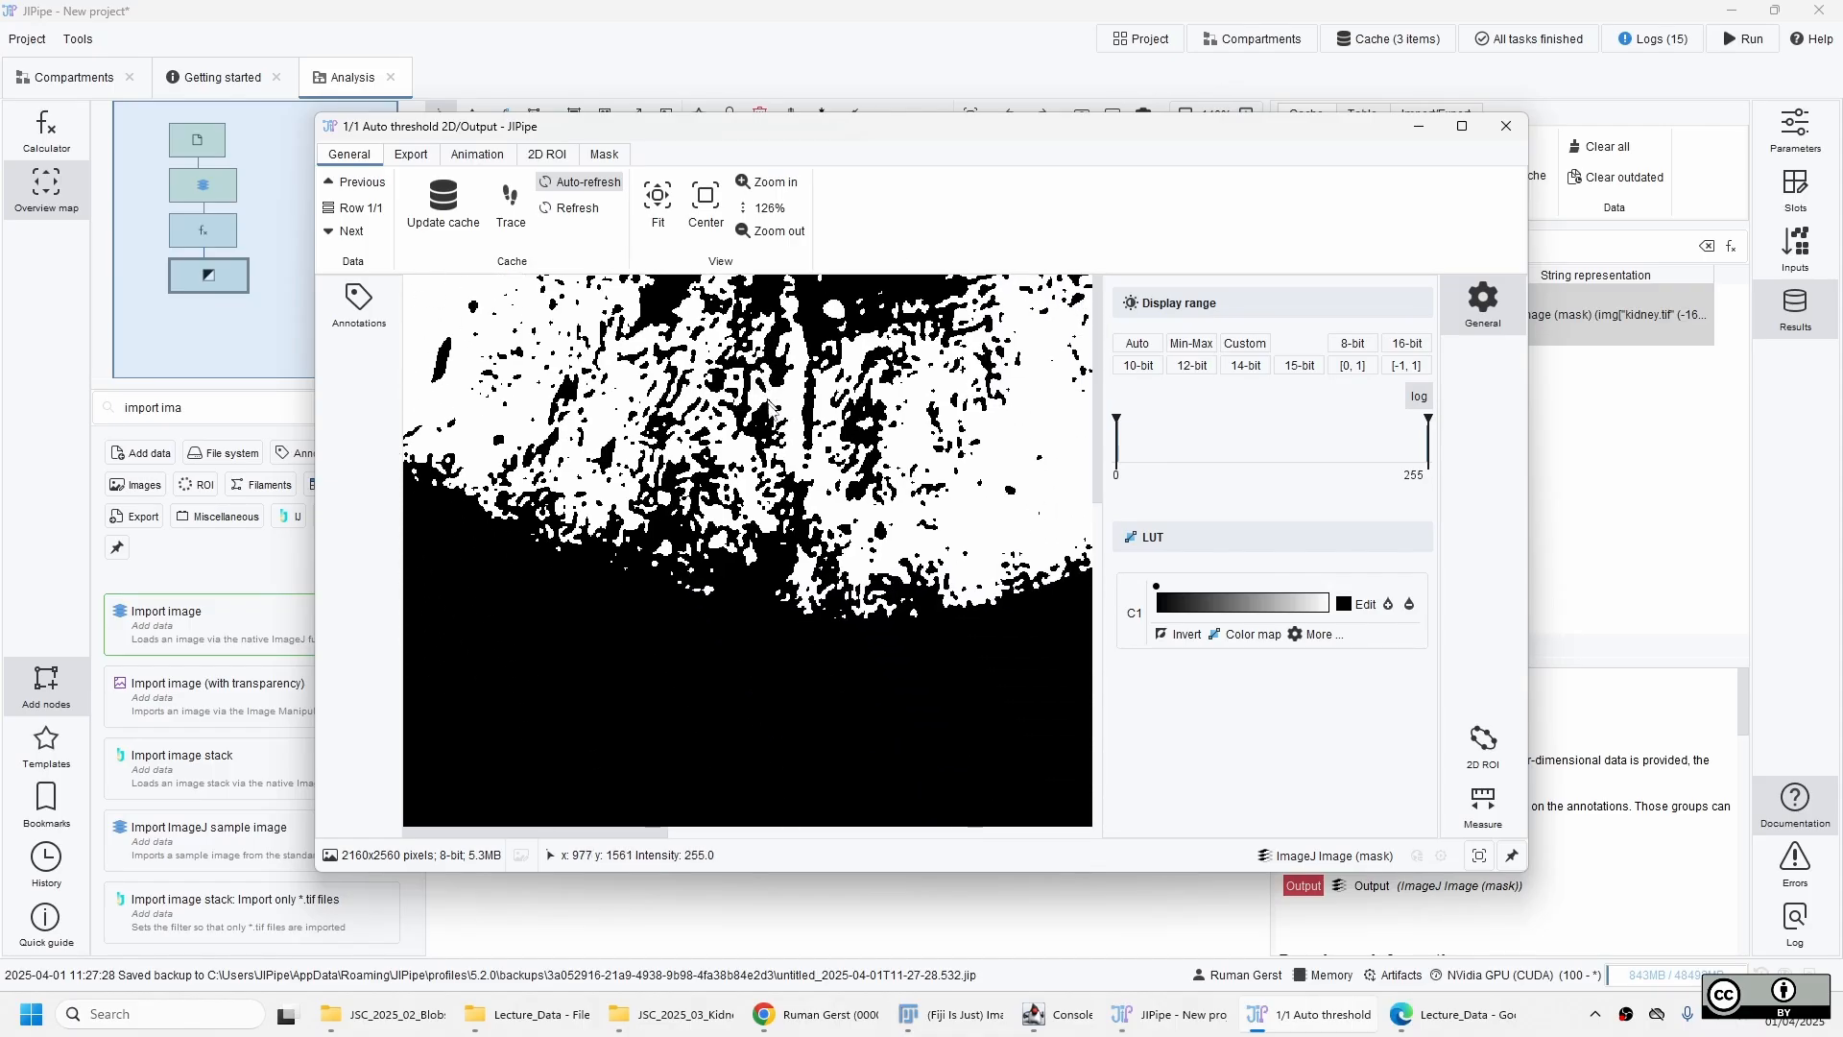
pyautogui.click(1506, 125)
pyautogui.click(875, 583)
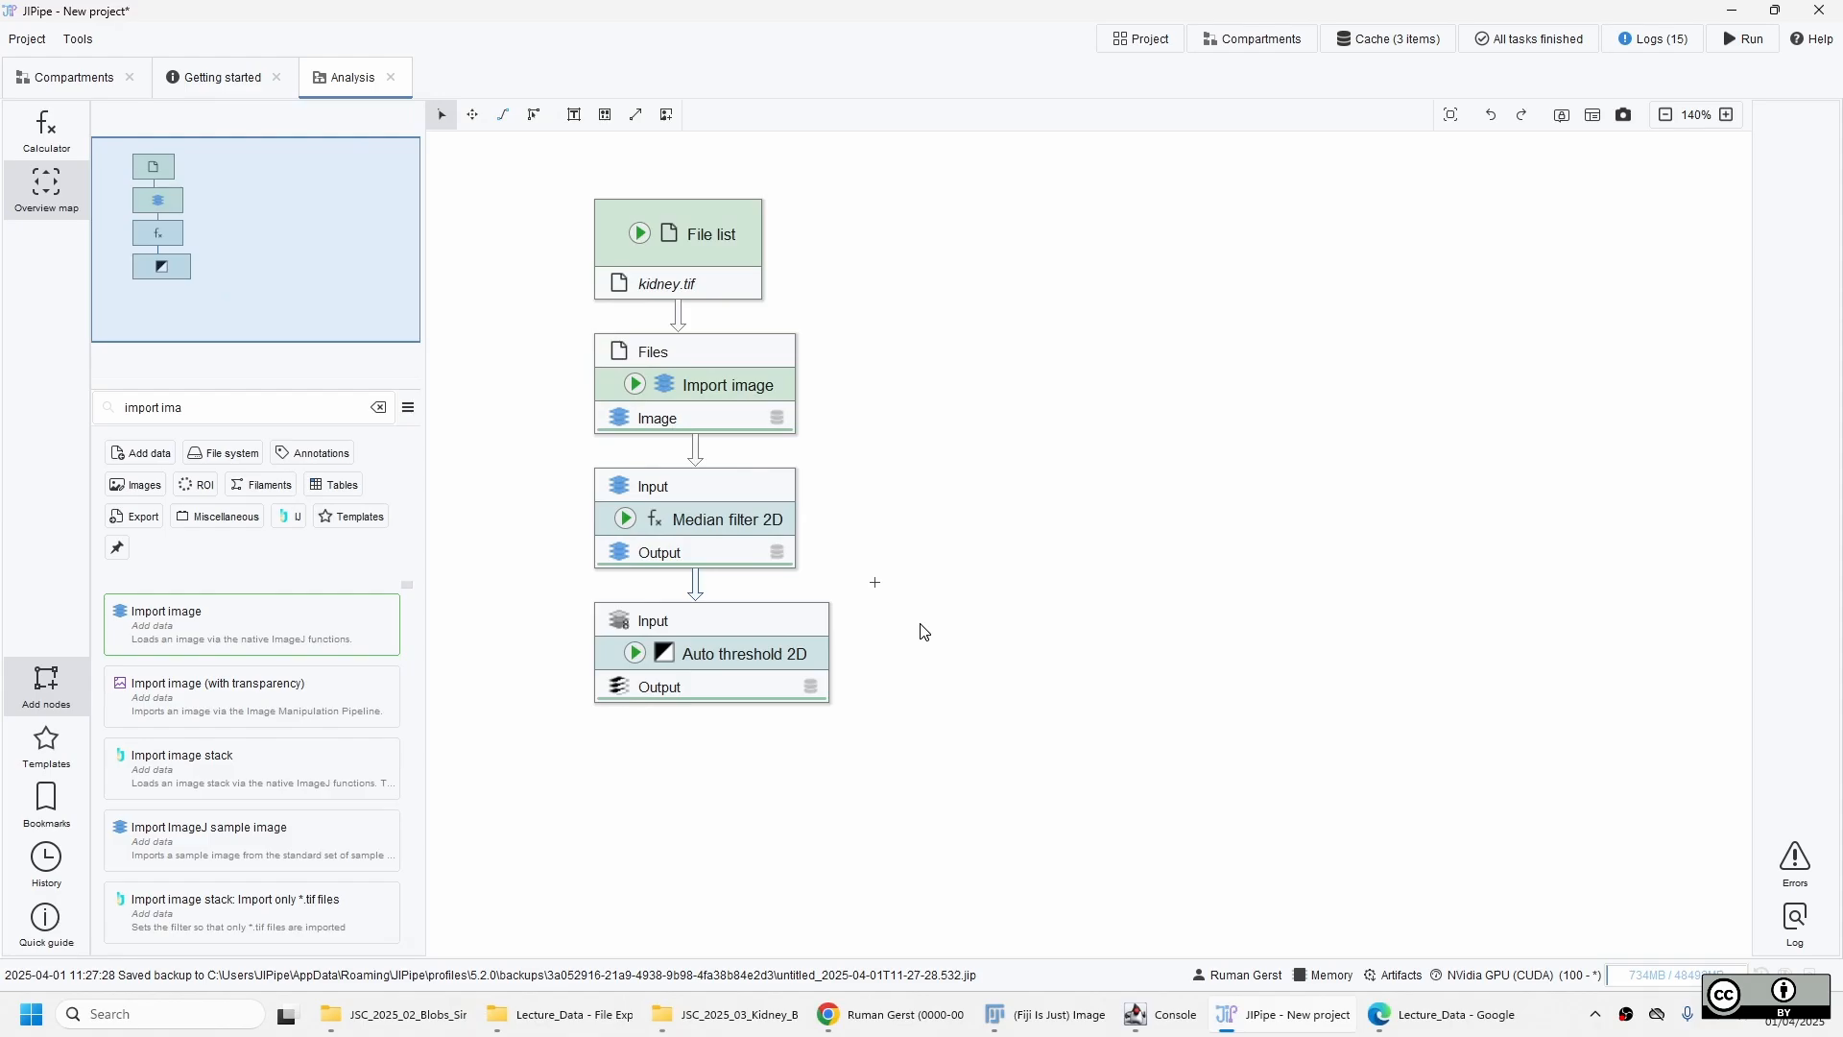
# Review the available thresholding methods in the Auto threshold 2D parameters without changing the selection.
pyautogui.click(768, 652)
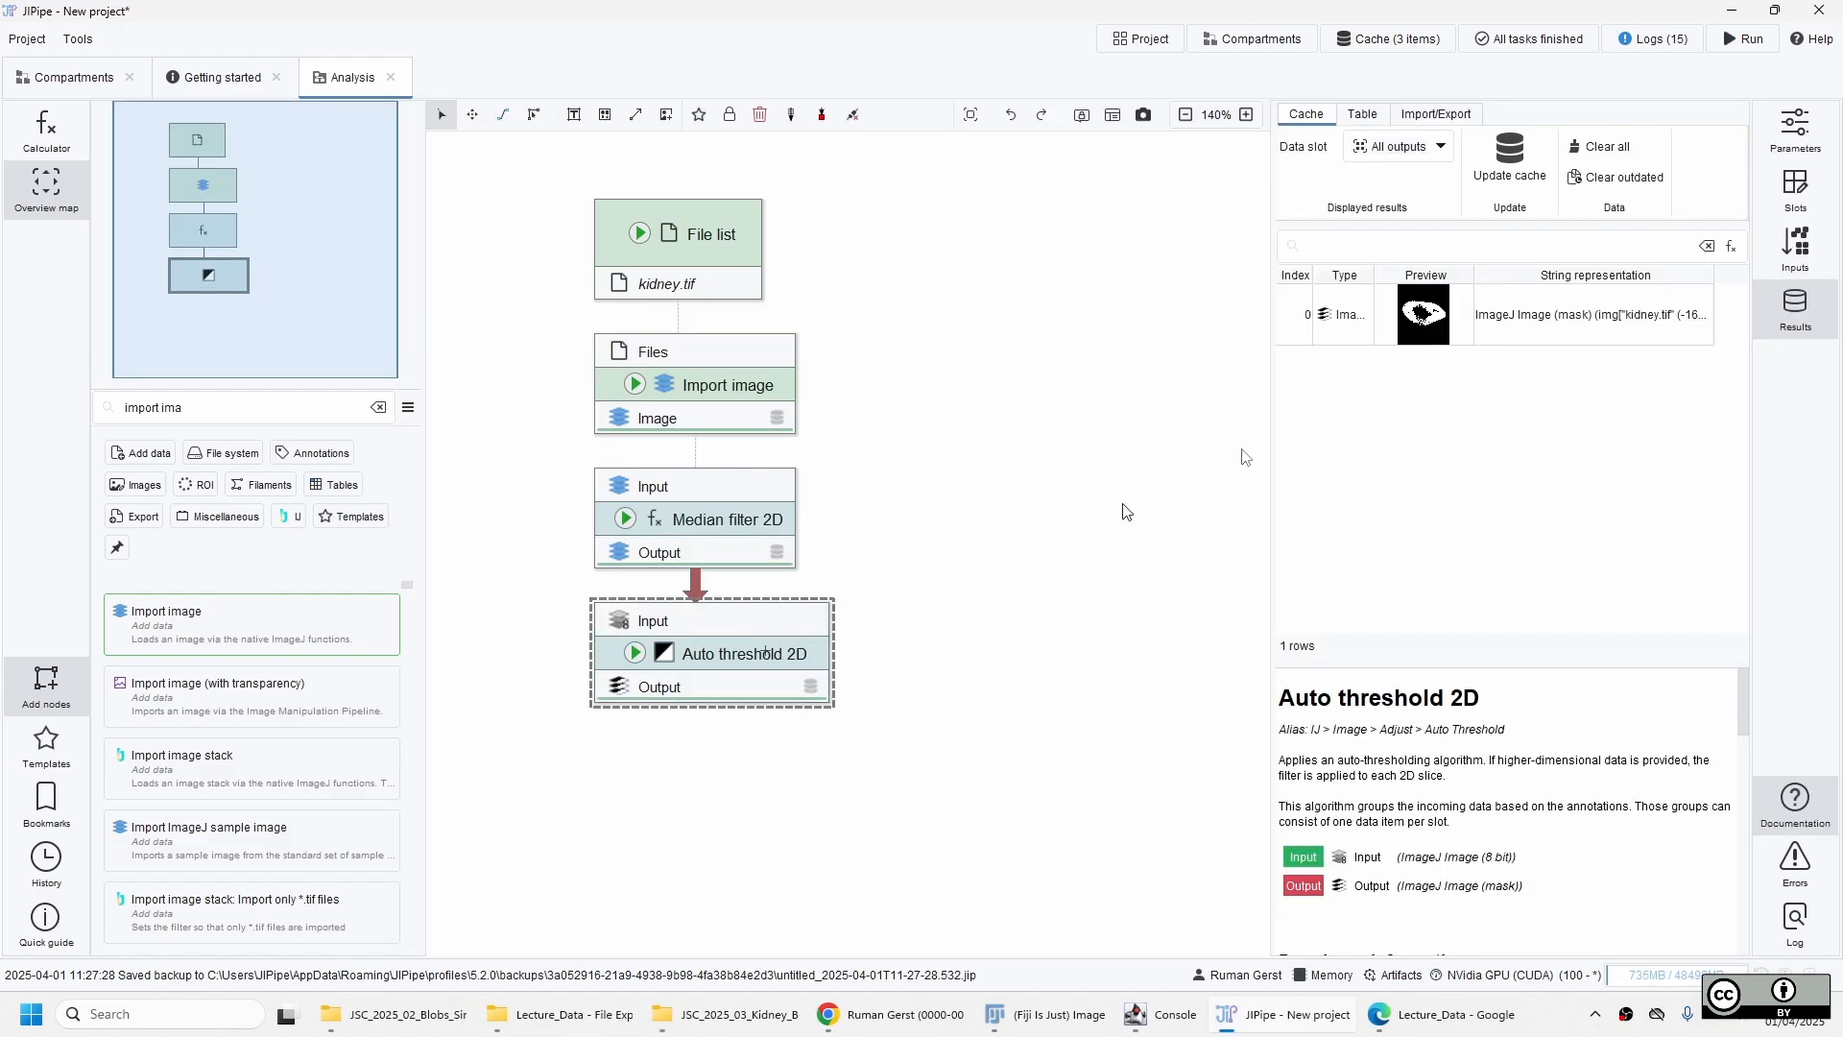
pyautogui.click(1758, 122)
pyautogui.click(1520, 566)
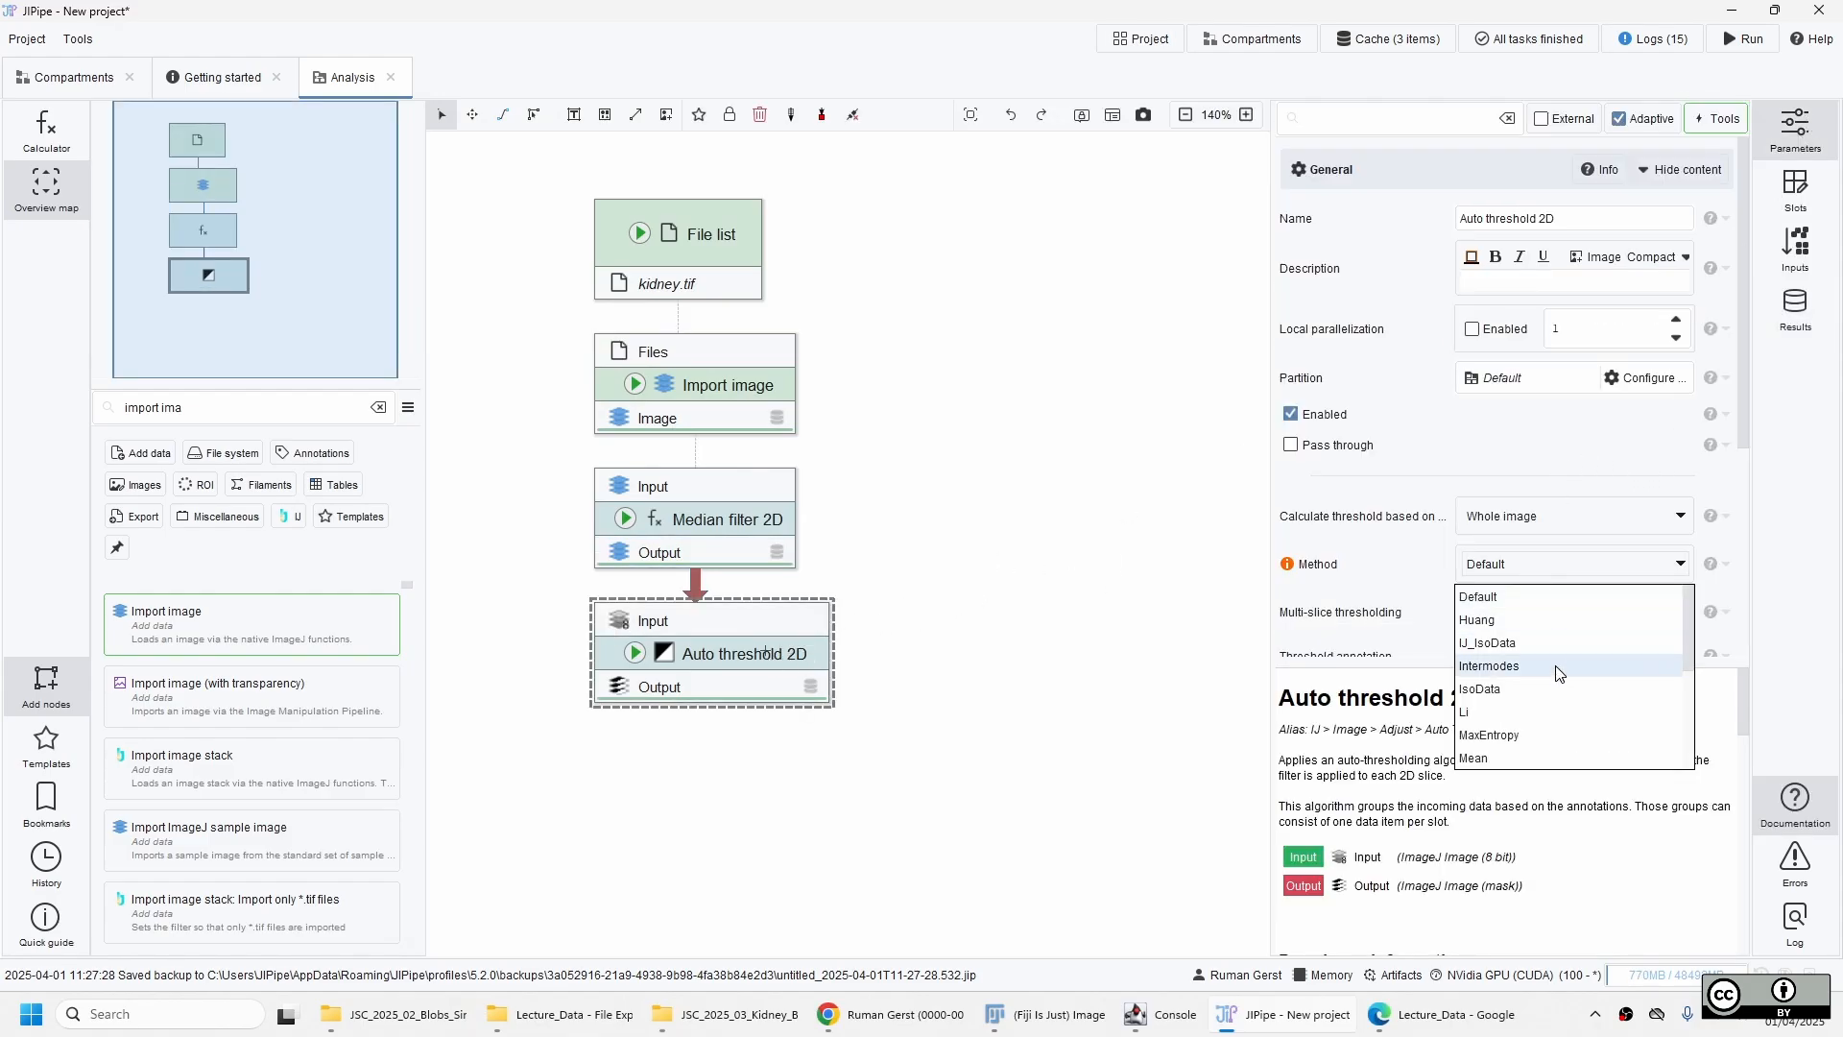
pyautogui.scroll(-3, 1560, 669)
pyautogui.scroll(3, 1560, 669)
pyautogui.click(1540, 575)
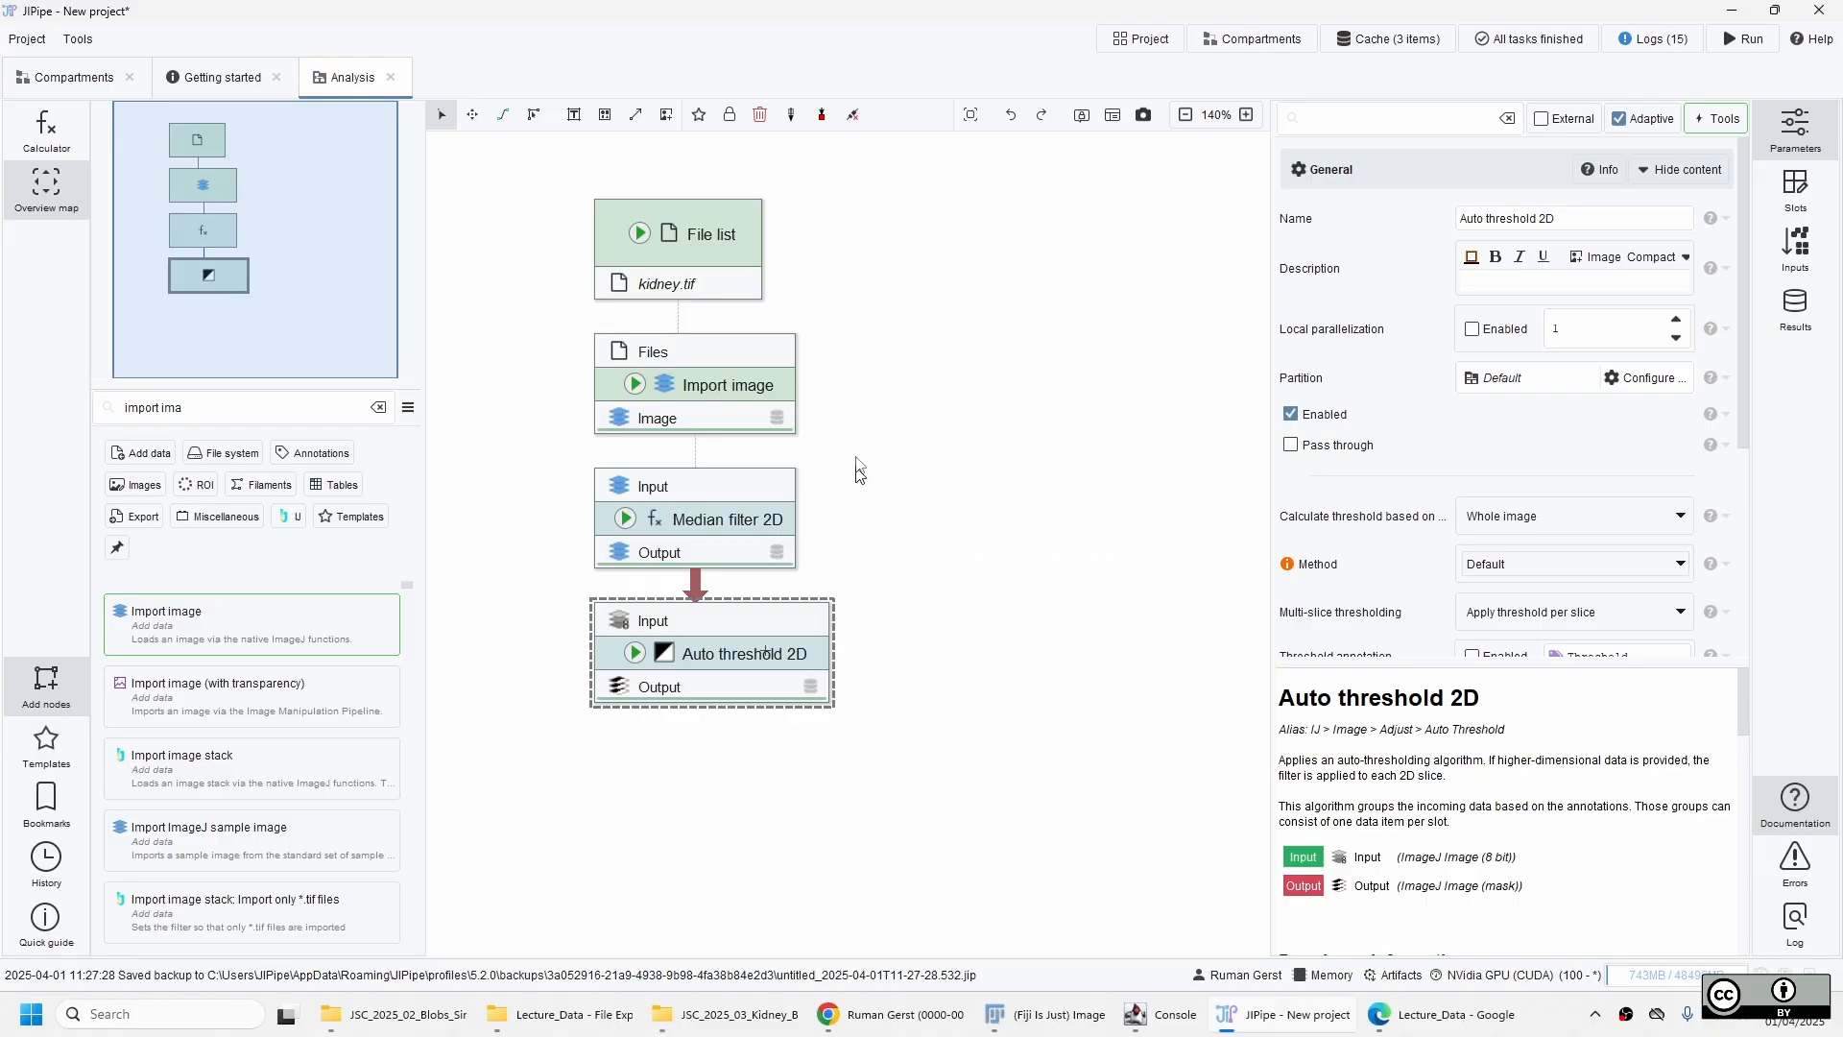
pyautogui.click(927, 783)
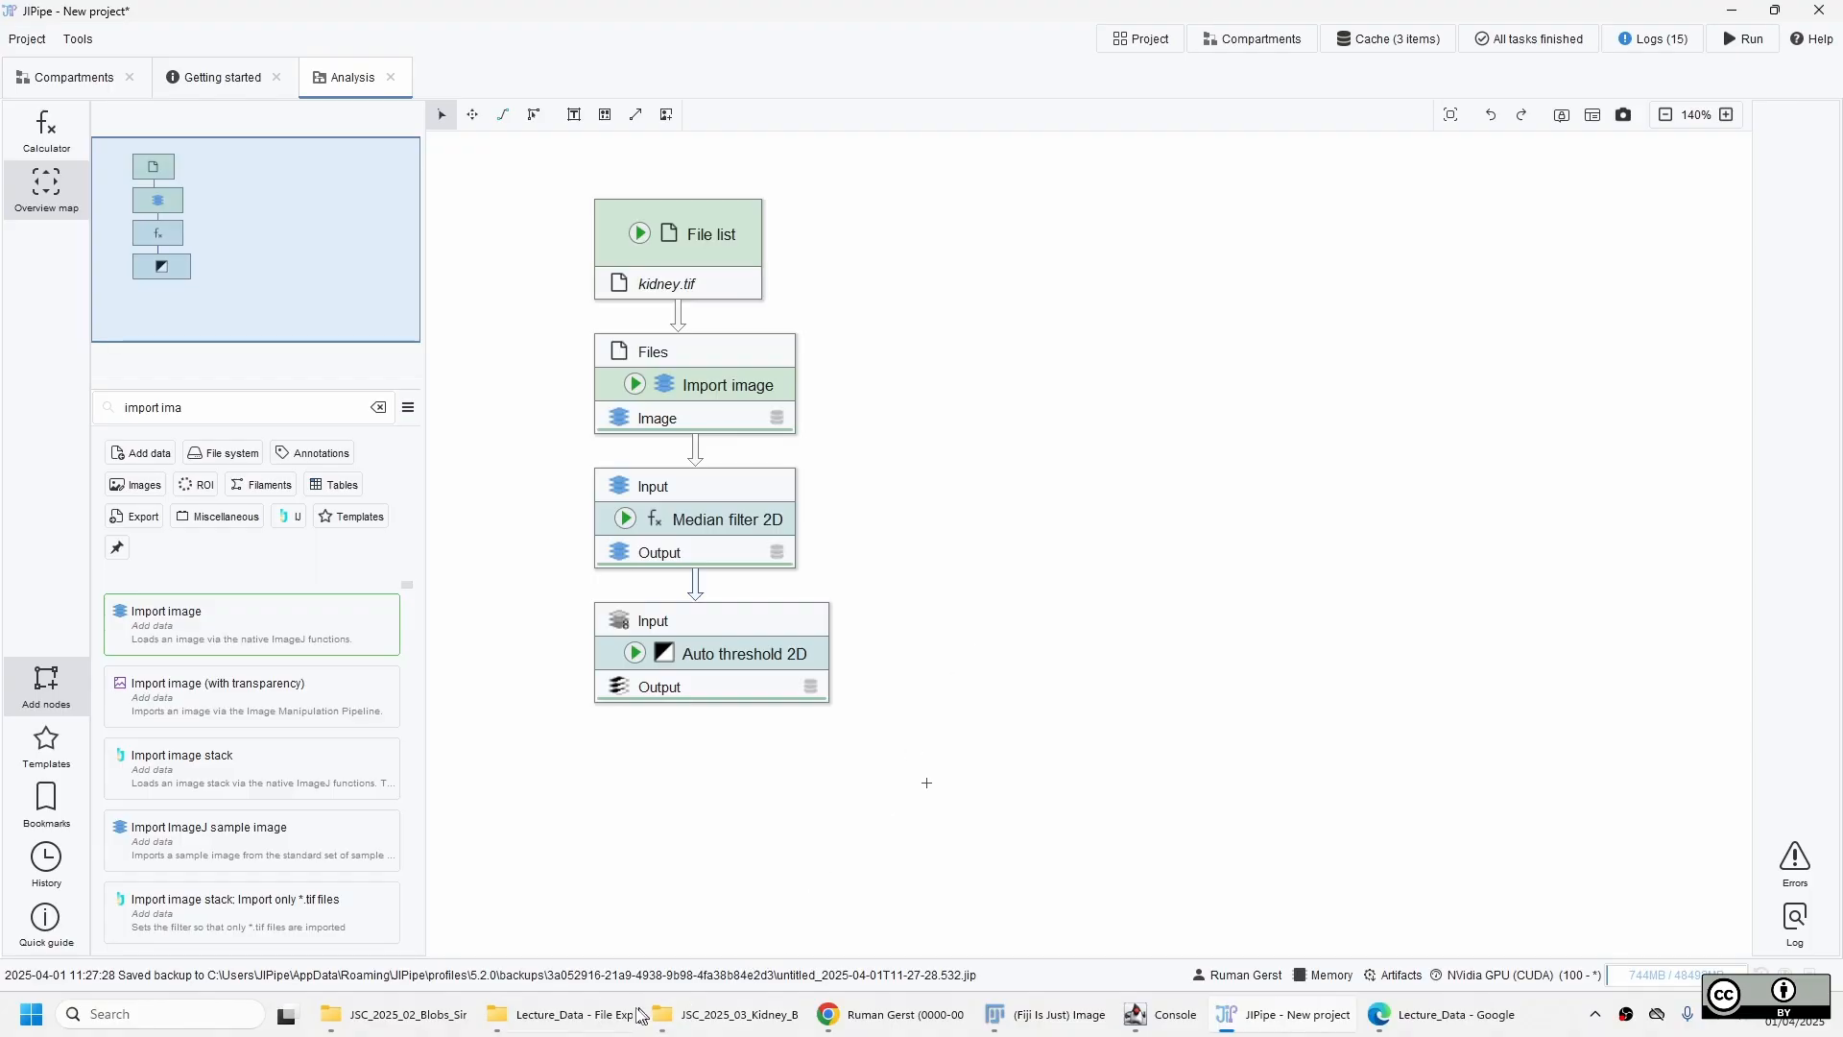
# Switch to the Lecture_Data folder in File Explorer, locate auto-threshold-2d-try-all.json, and return to JIPipe.
pyautogui.click(533, 1019)
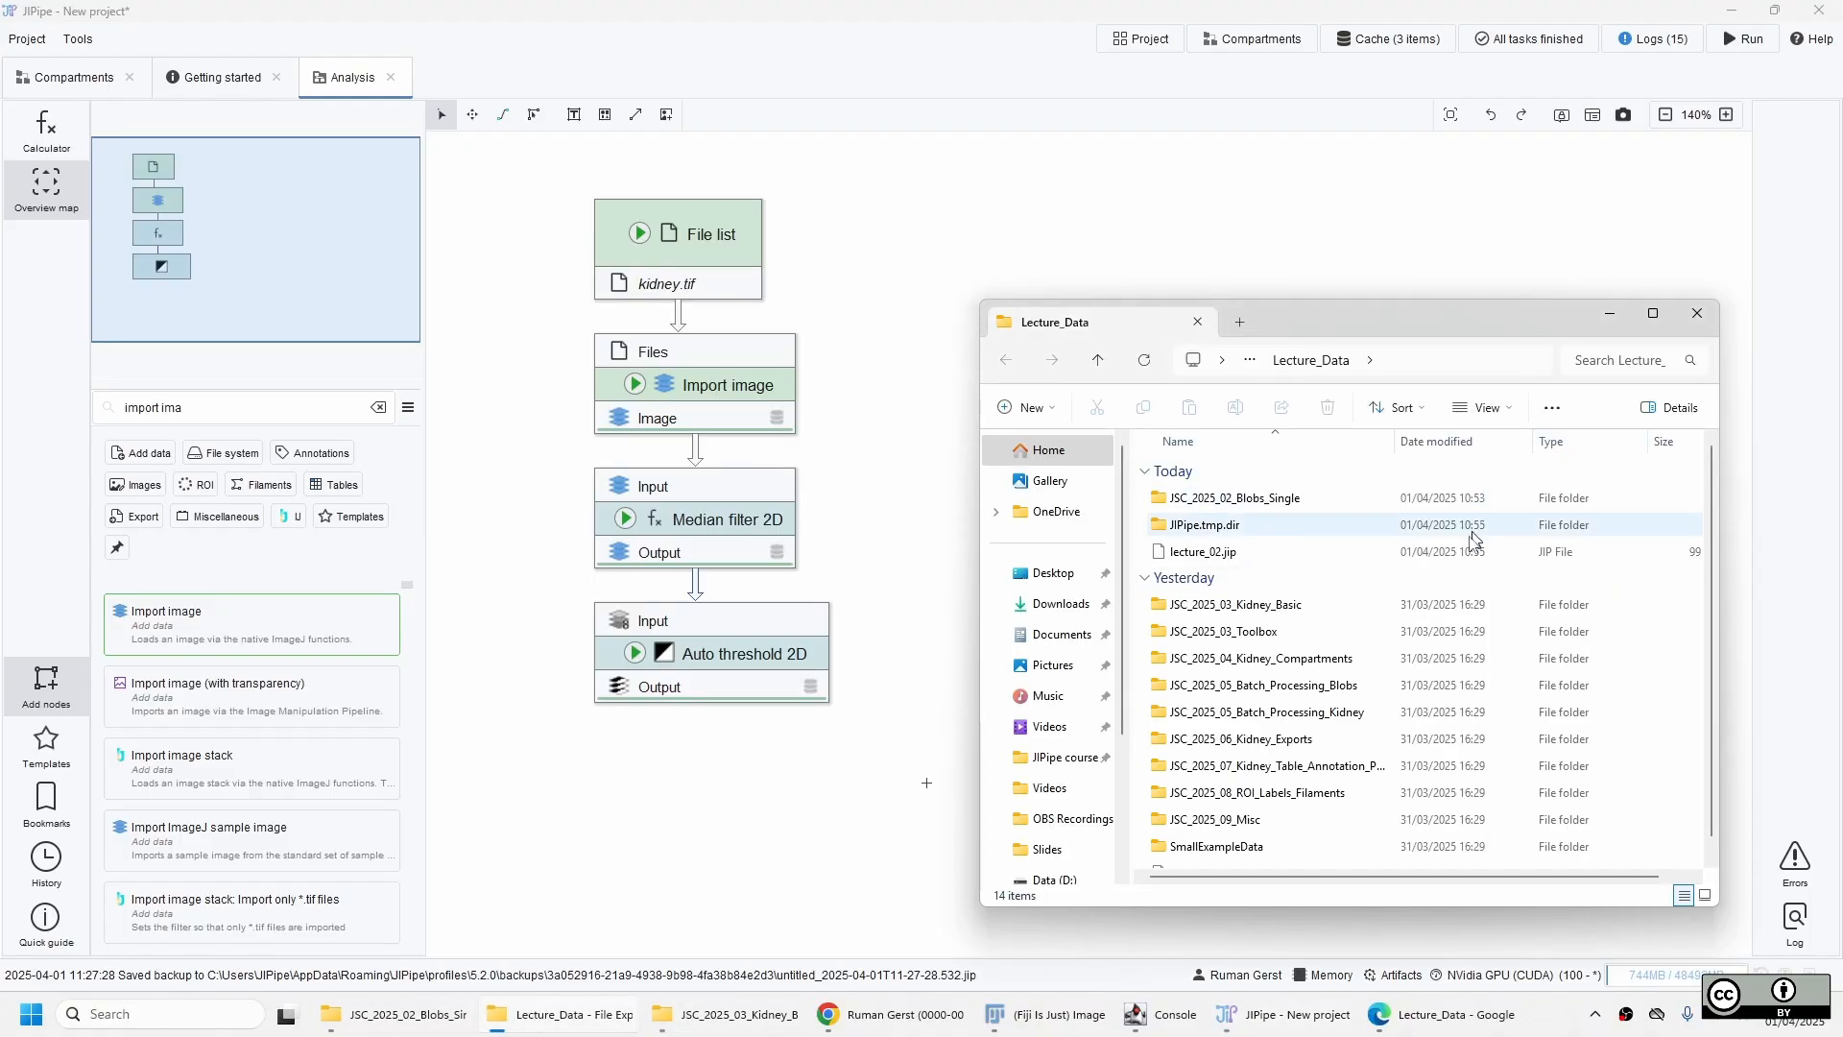
pyautogui.scroll(-1, 1417, 622)
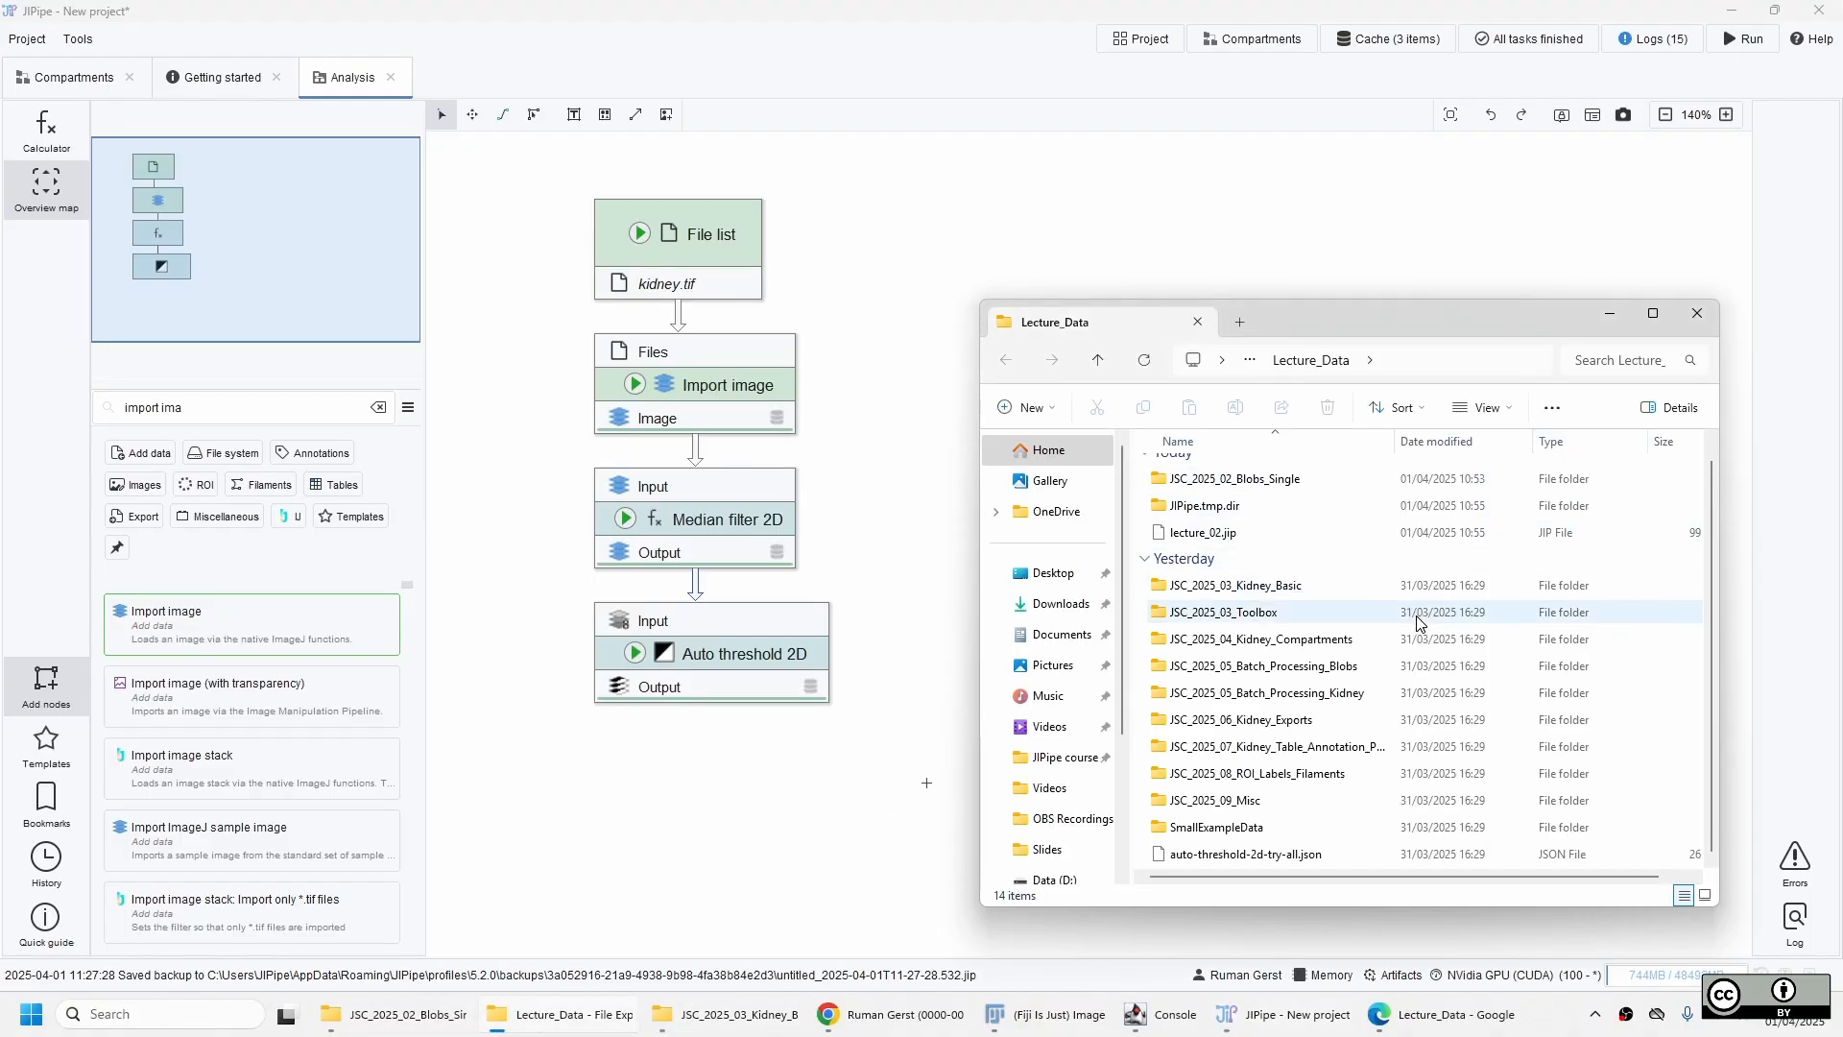
pyautogui.click(1267, 854)
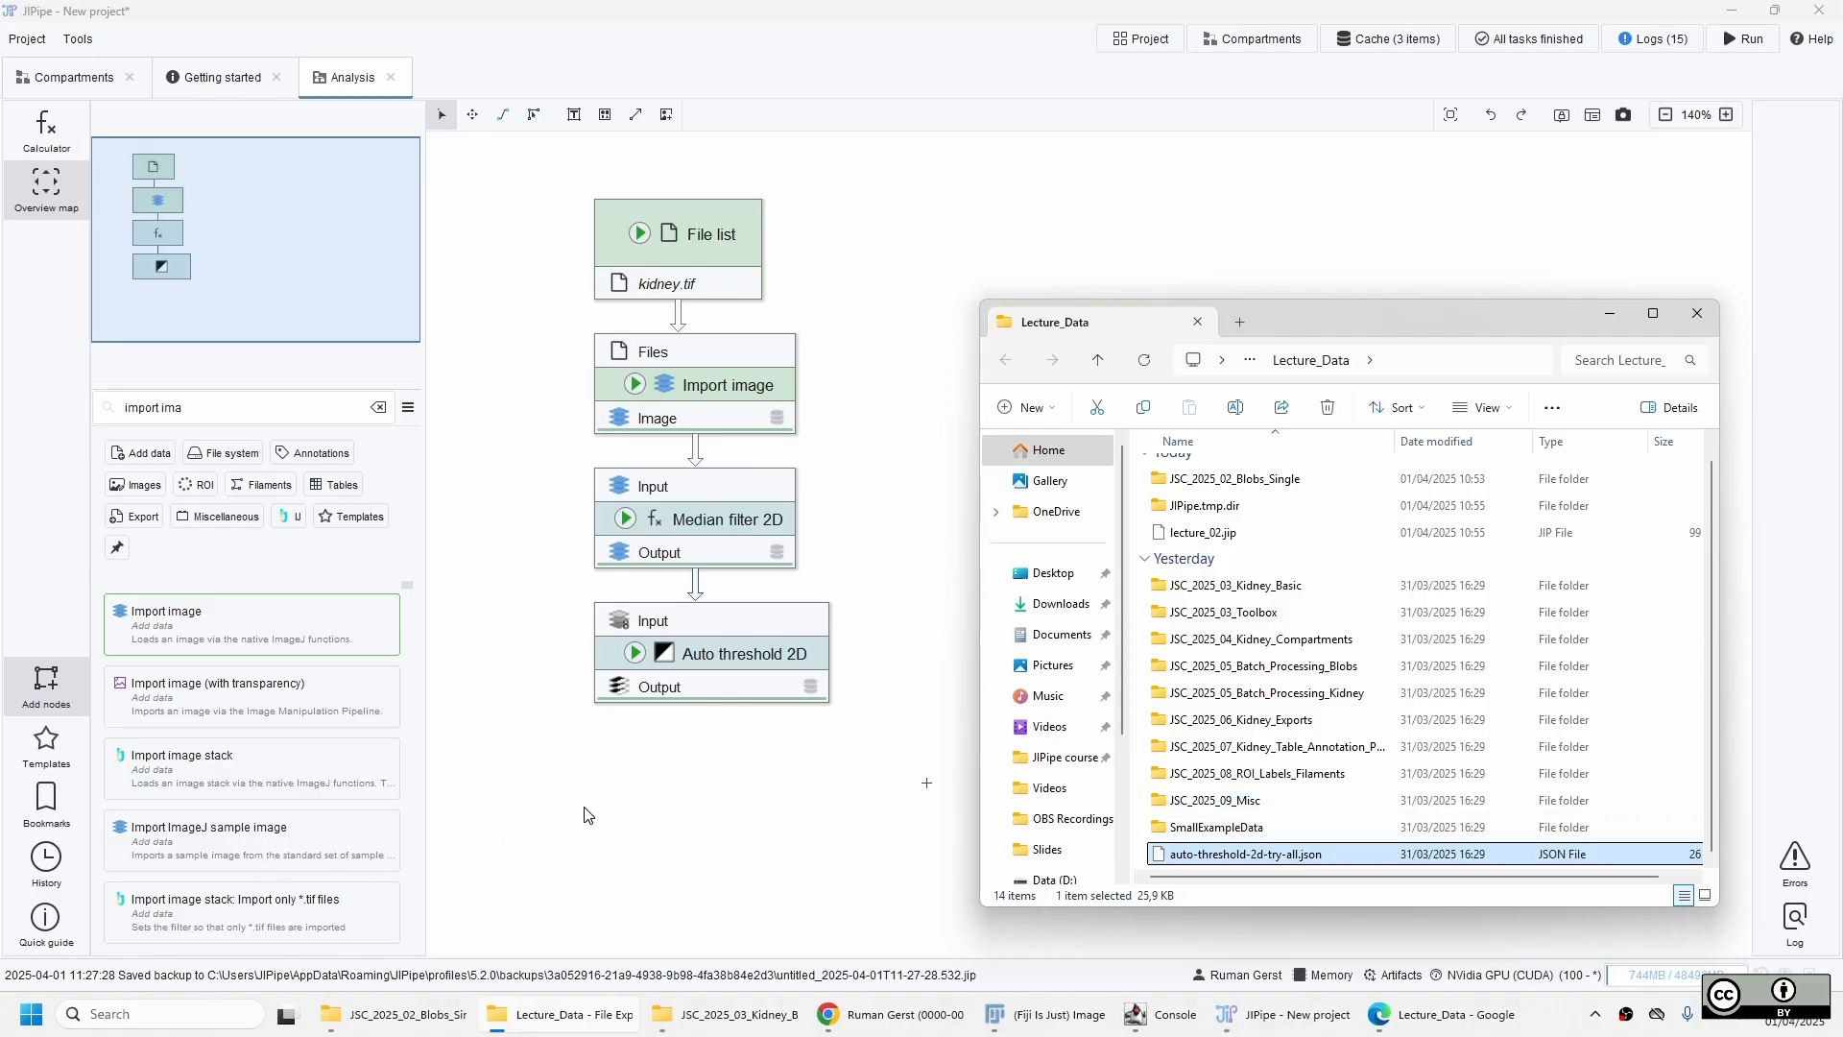
pyautogui.scroll(1, 1267, 759)
pyautogui.click(38, 644)
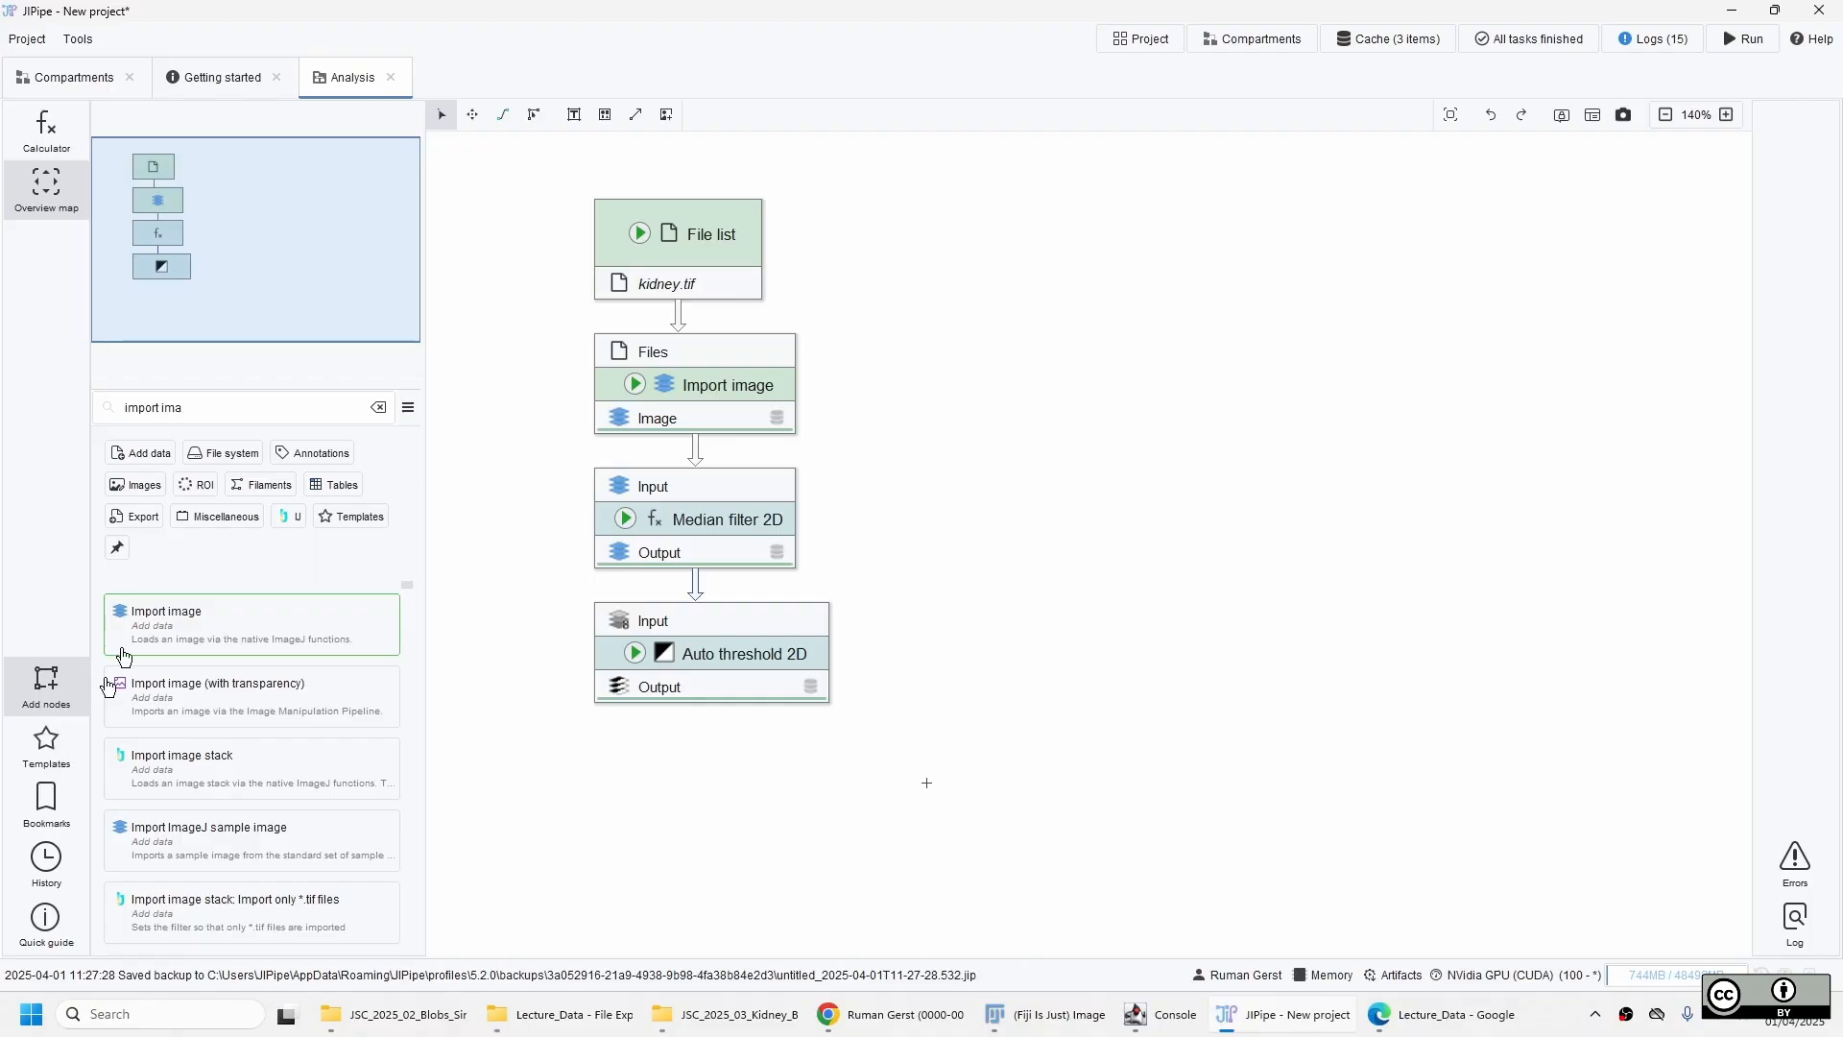
# Import the node template auto-threshold-2d-try-all.json from the downloaded Lecture_Data folder and store it globally.
pyautogui.click(53, 750)
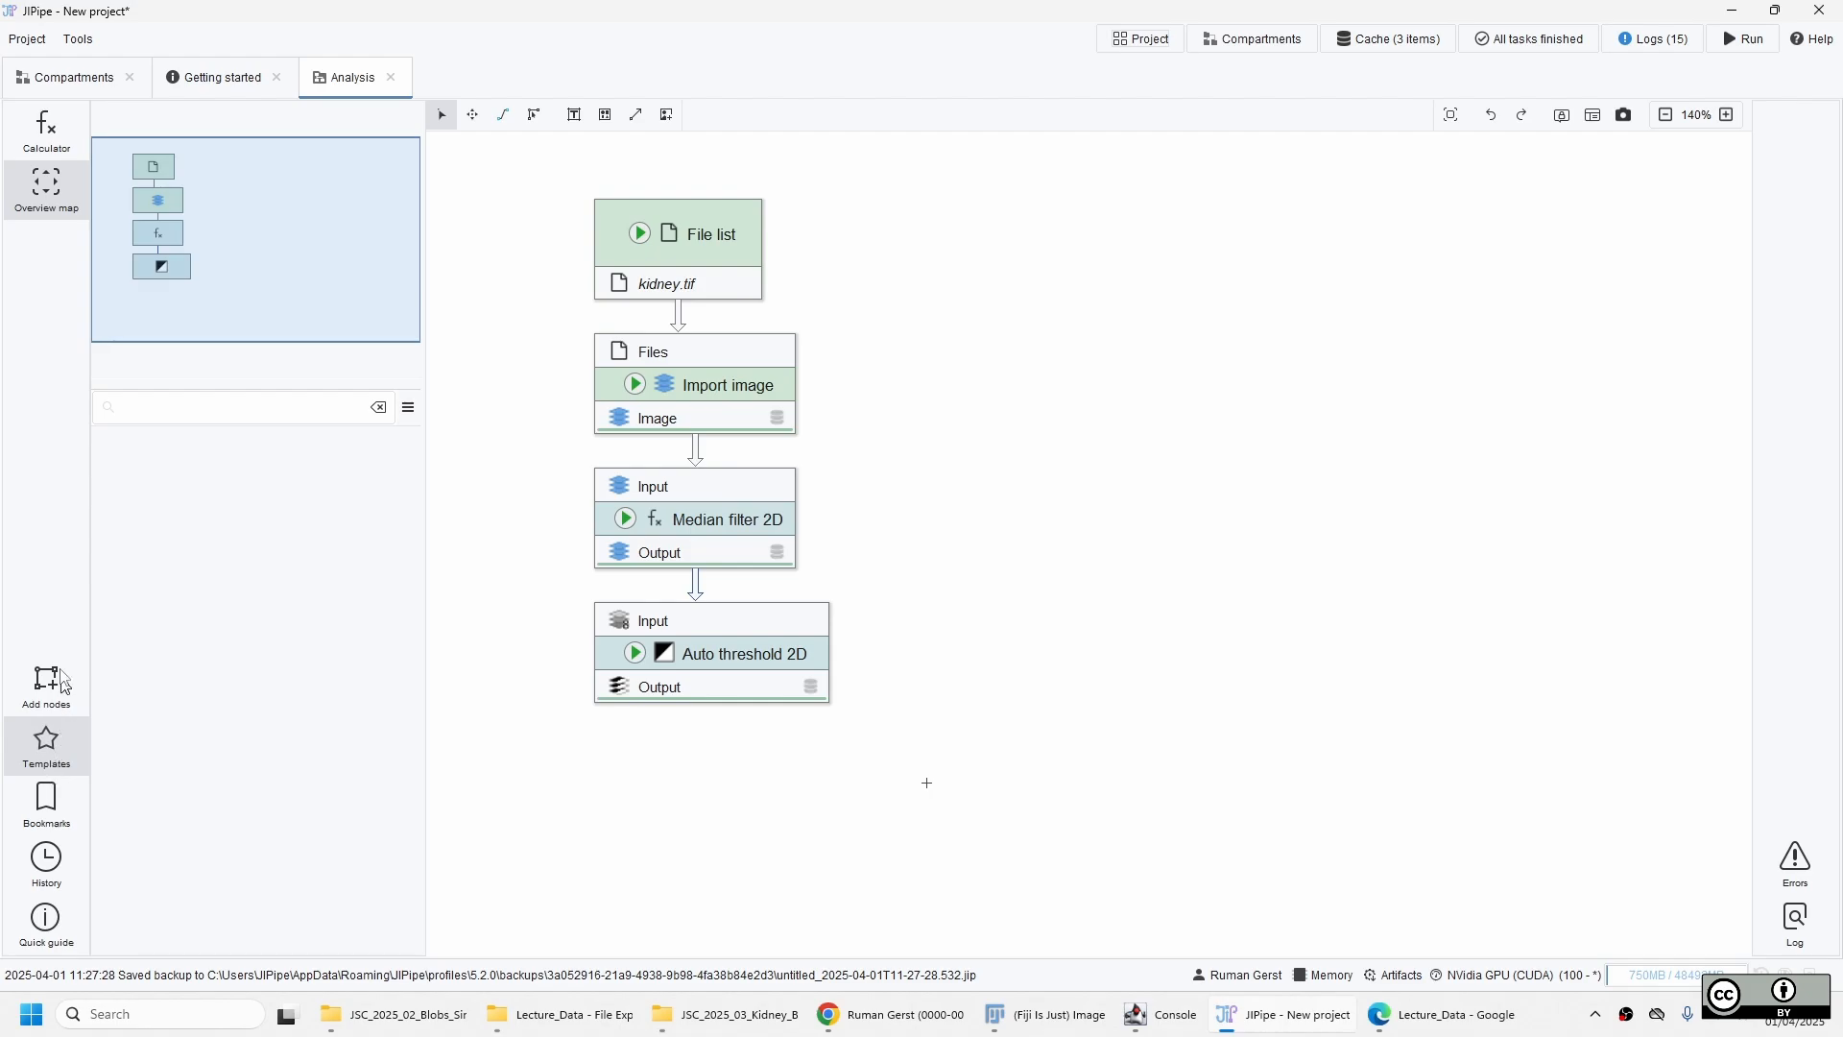
pyautogui.rightClick(230, 538)
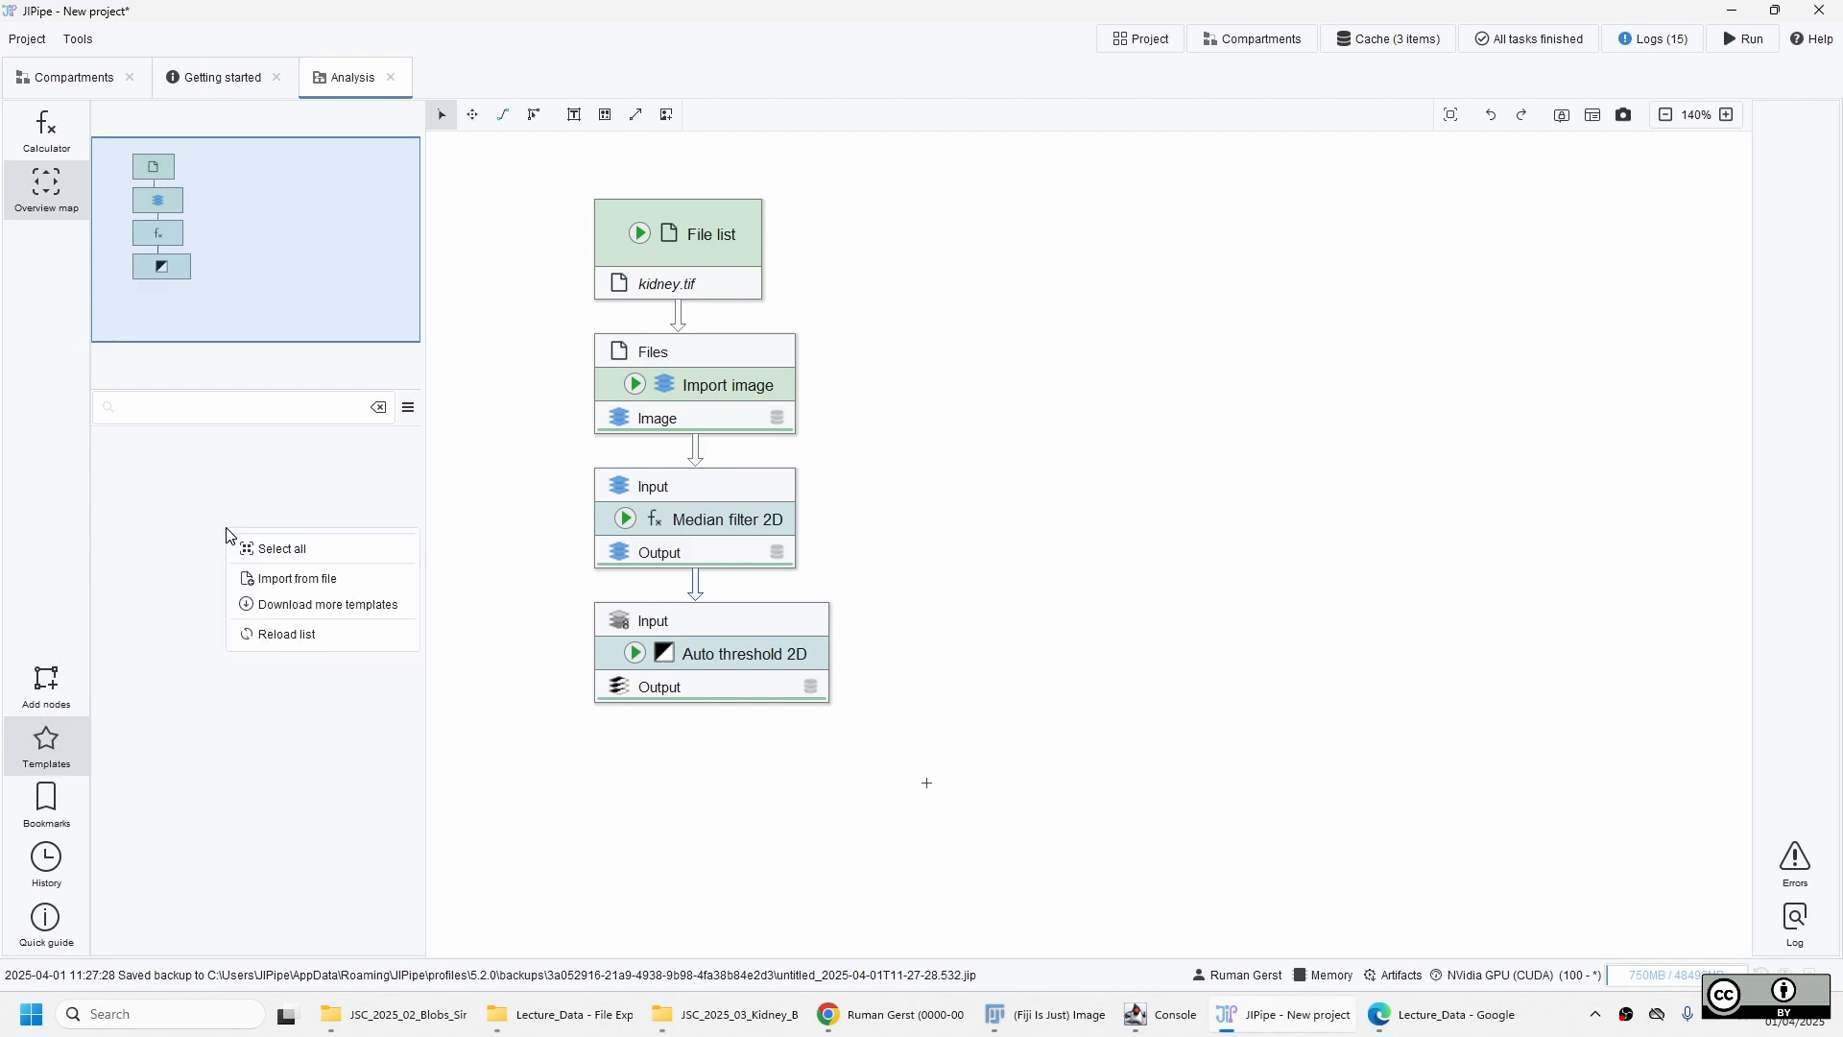
pyautogui.click(374, 583)
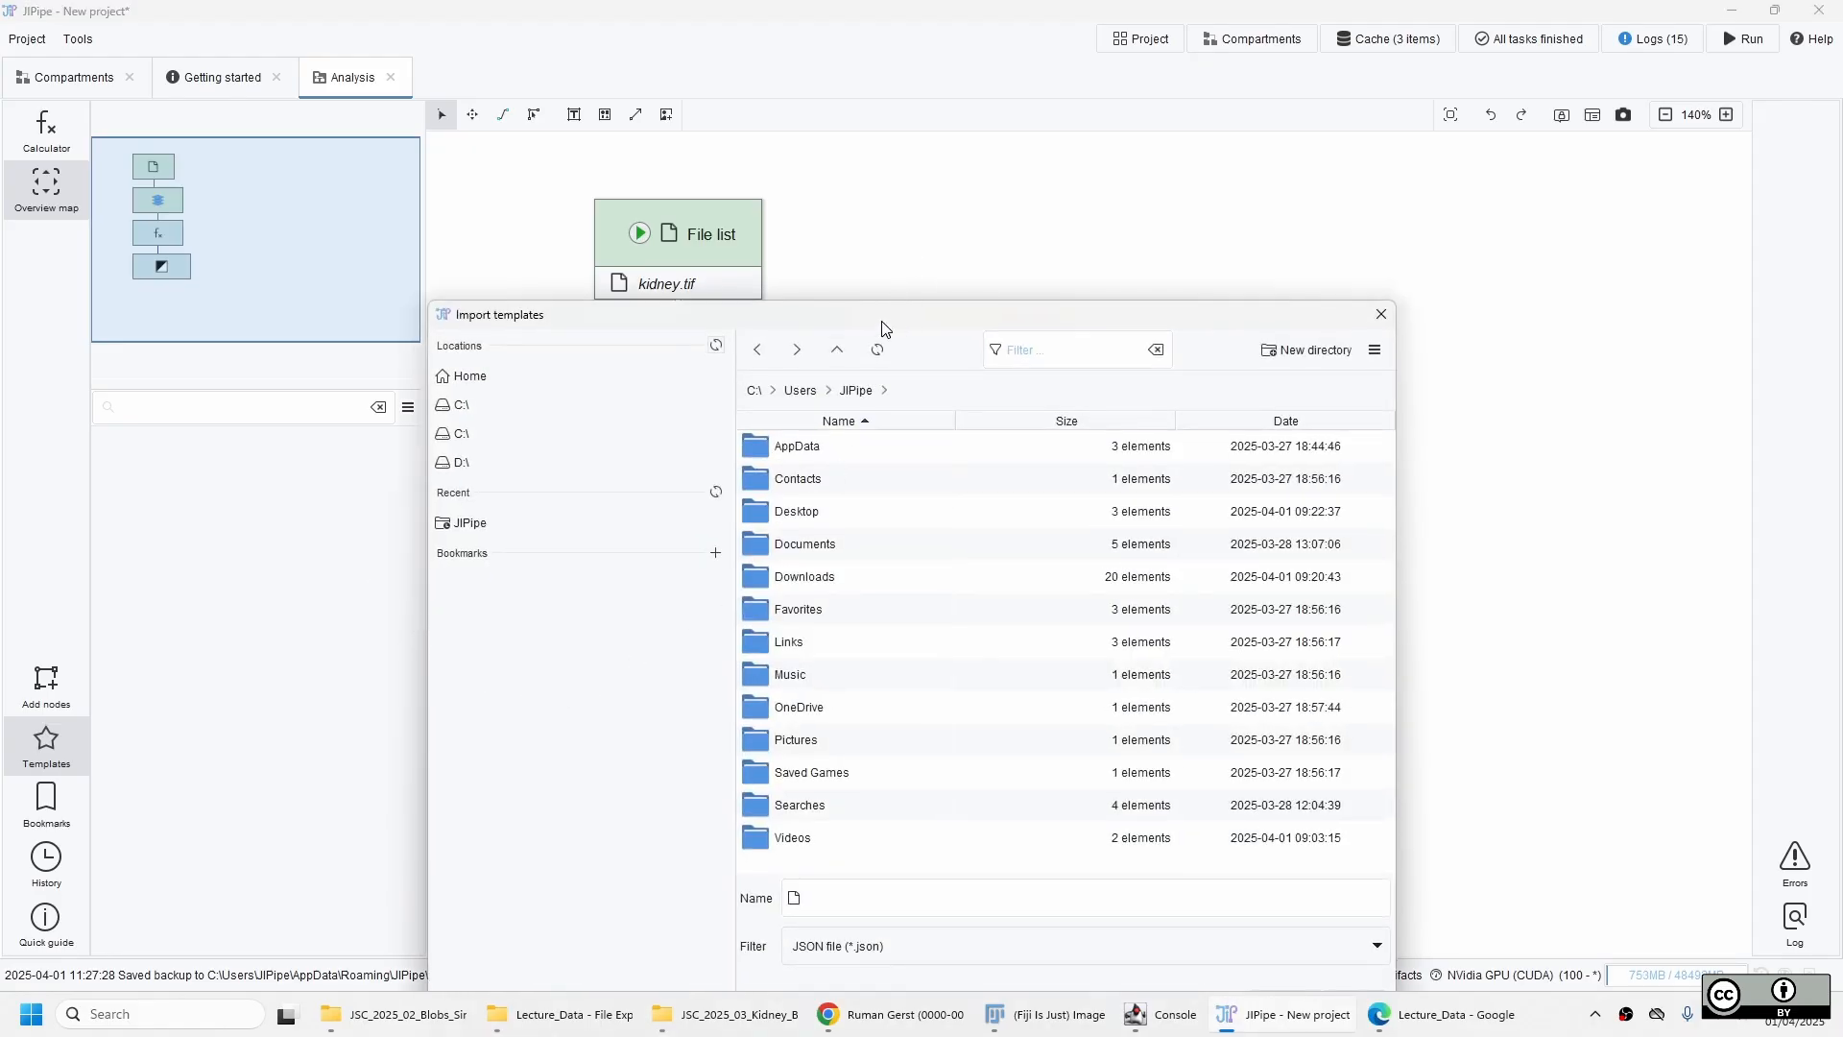
pyautogui.moveTo(885, 328); pyautogui.dragTo(876, 182)
pyautogui.doubleClick(796, 431)
pyautogui.doubleClick(824, 364)
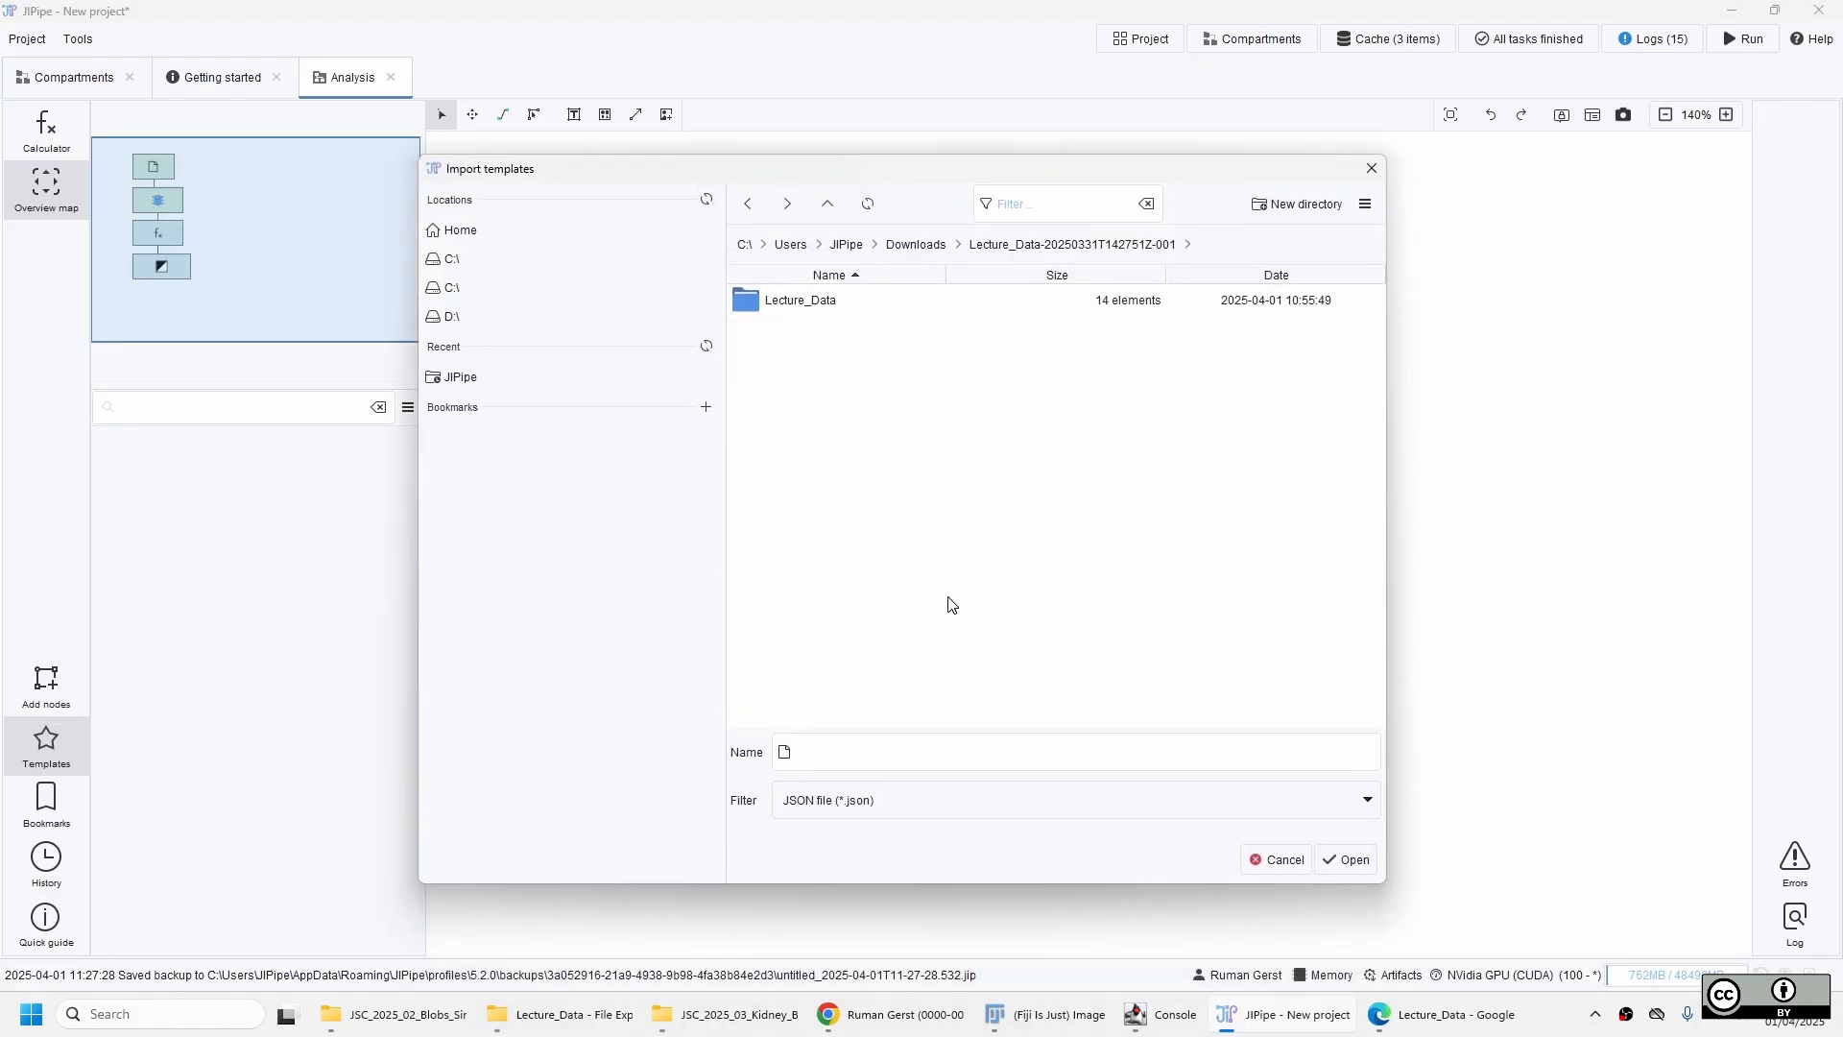
pyautogui.doubleClick(783, 302)
pyautogui.click(861, 305)
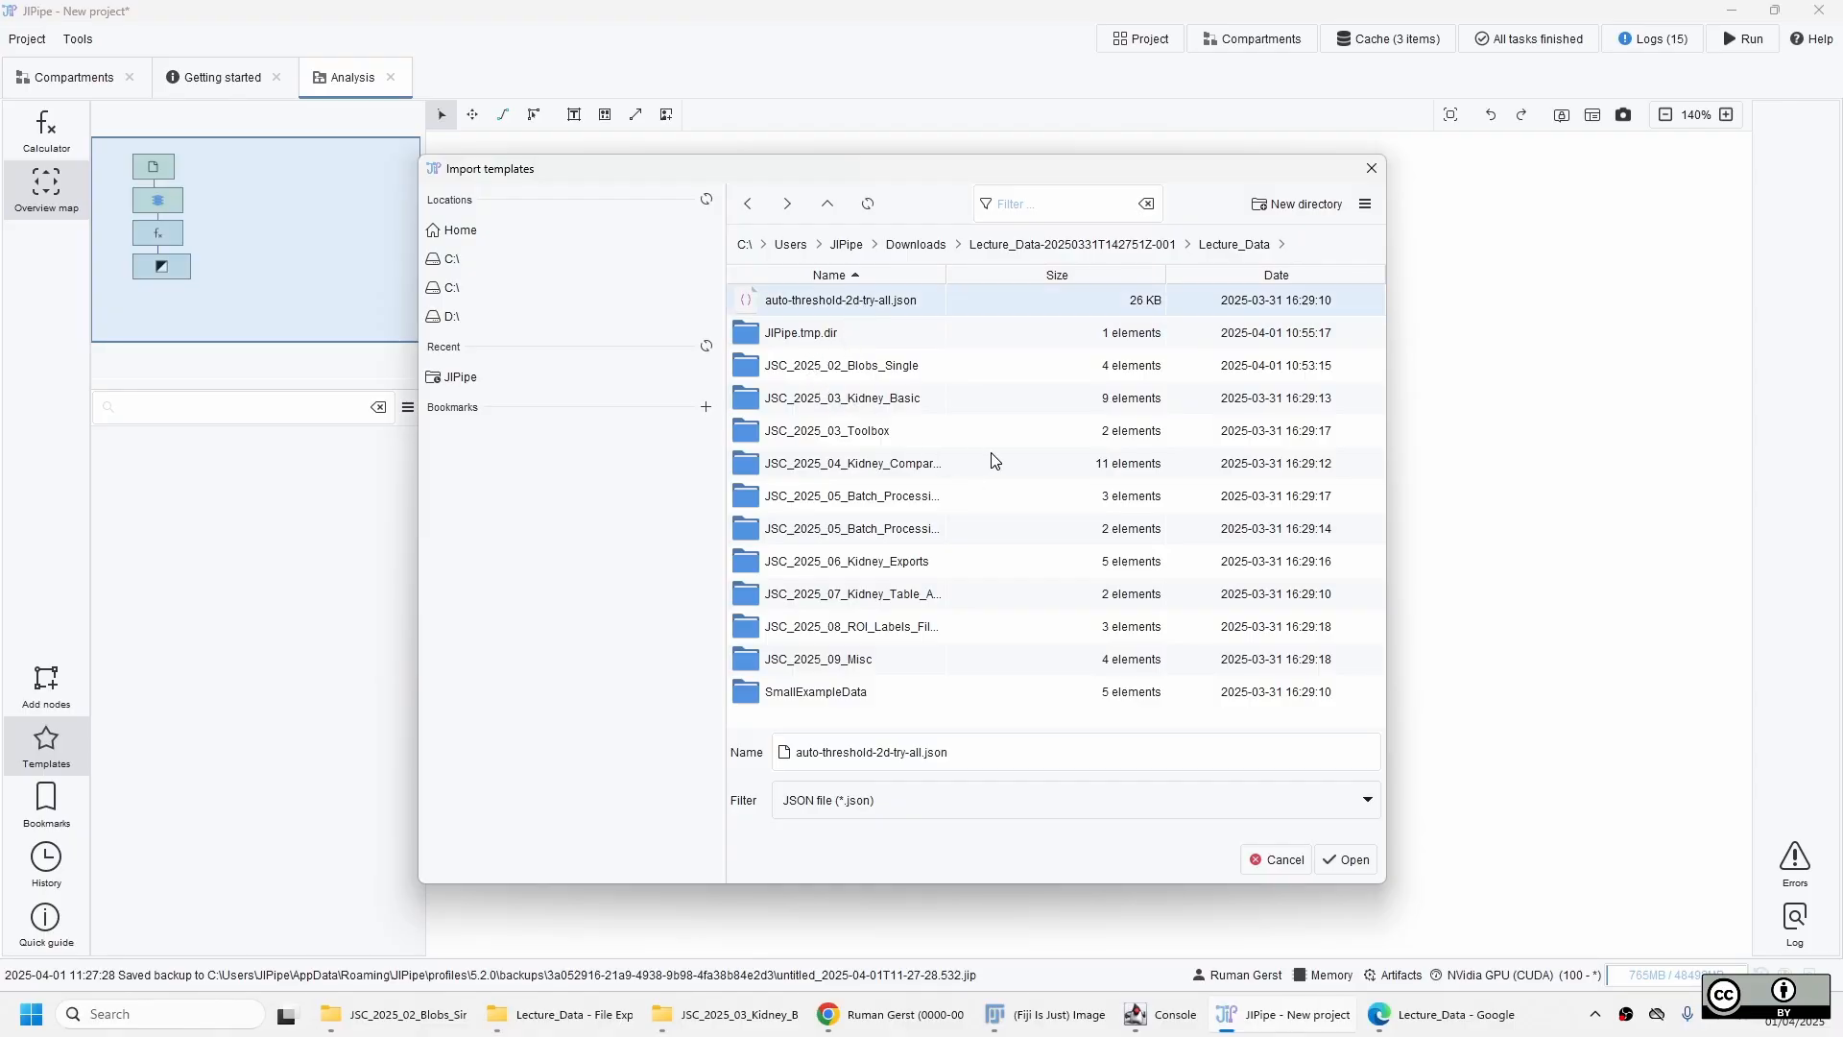
pyautogui.click(1370, 865)
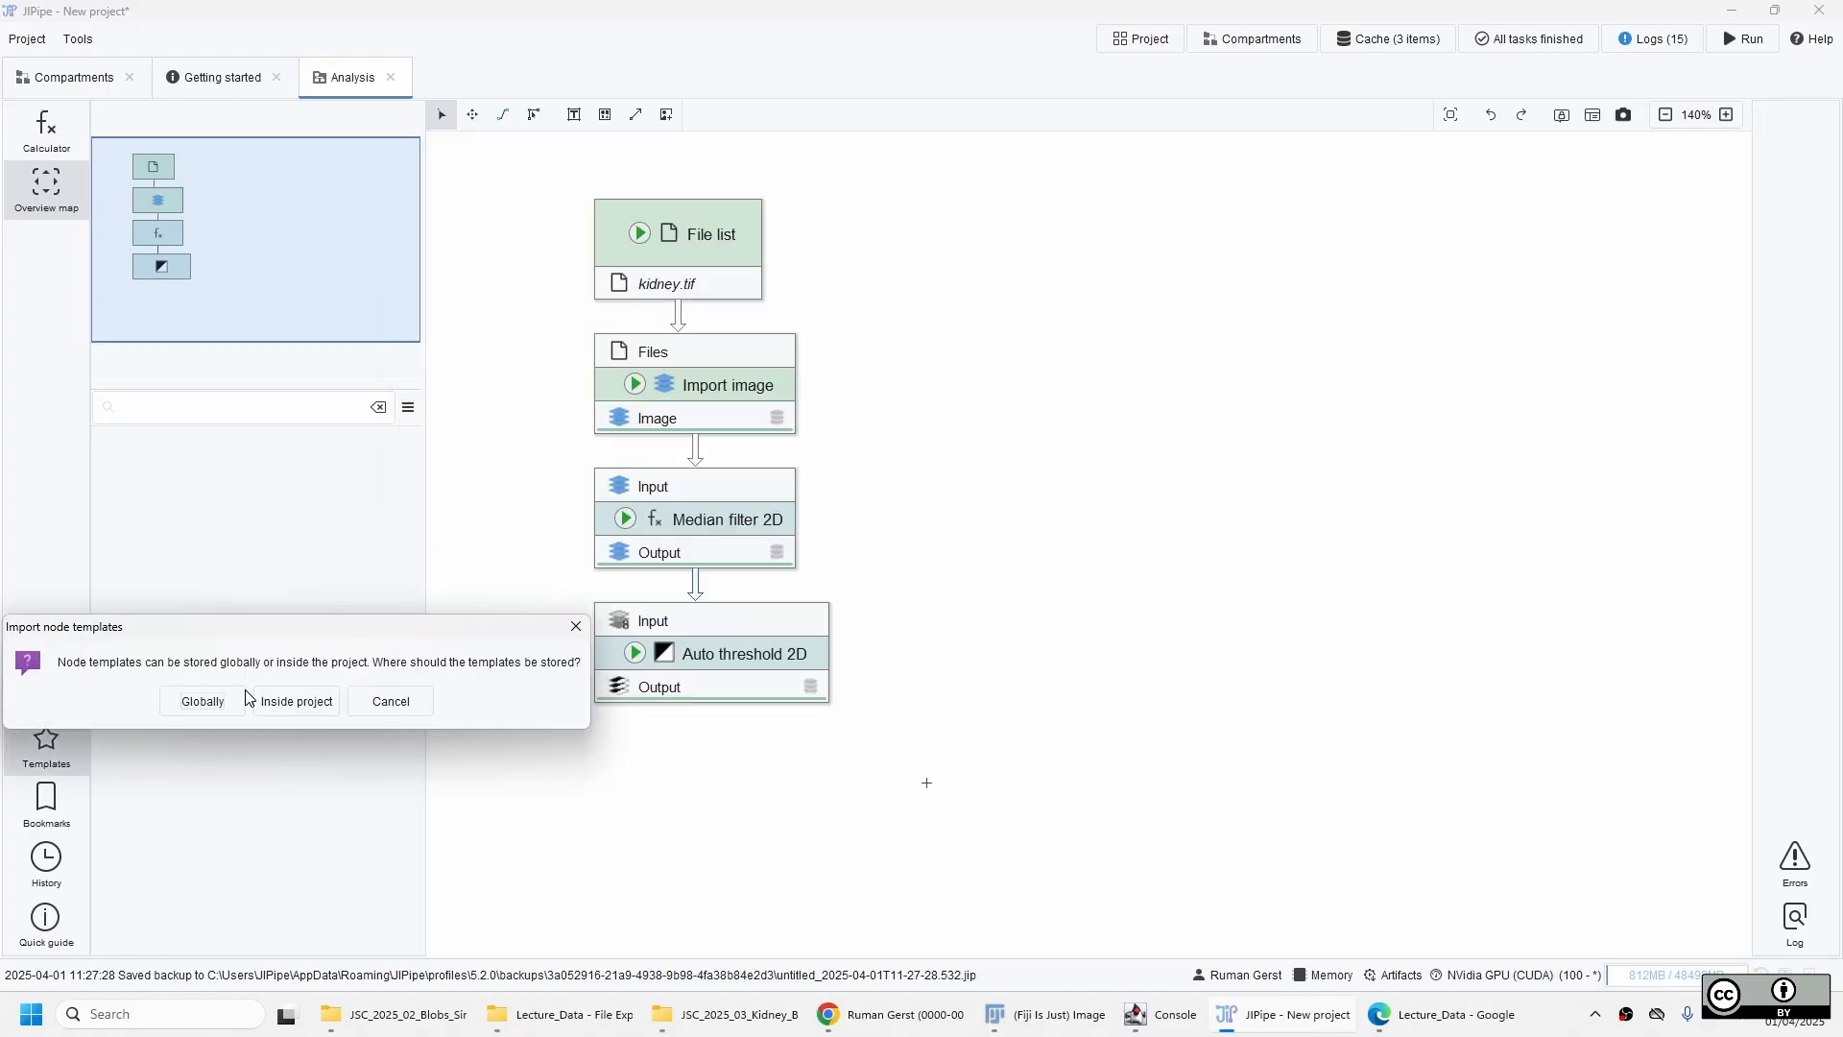
pyautogui.click(192, 705)
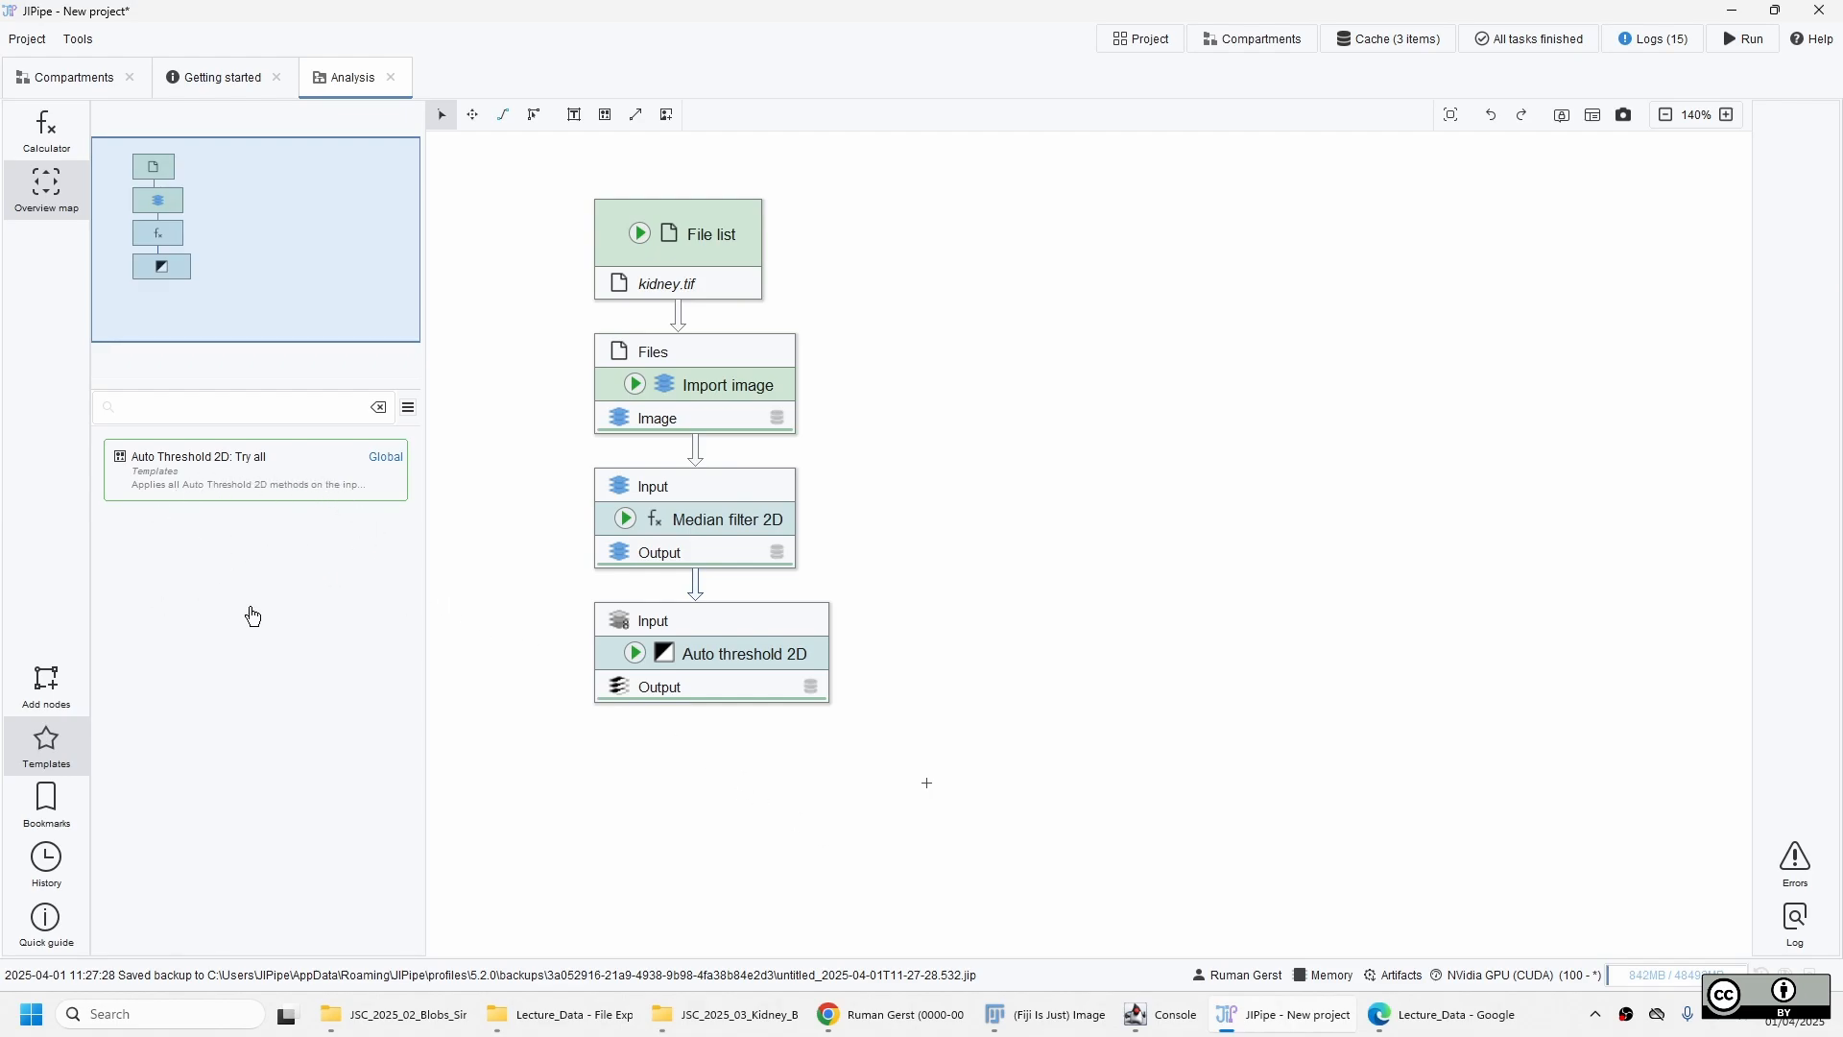
# Add the Auto Threshold 2D: Try all template beside the Auto threshold 2D node and connect the Median filter 2D output to its input.
pyautogui.moveTo(240, 486); pyautogui.dragTo(816, 788)
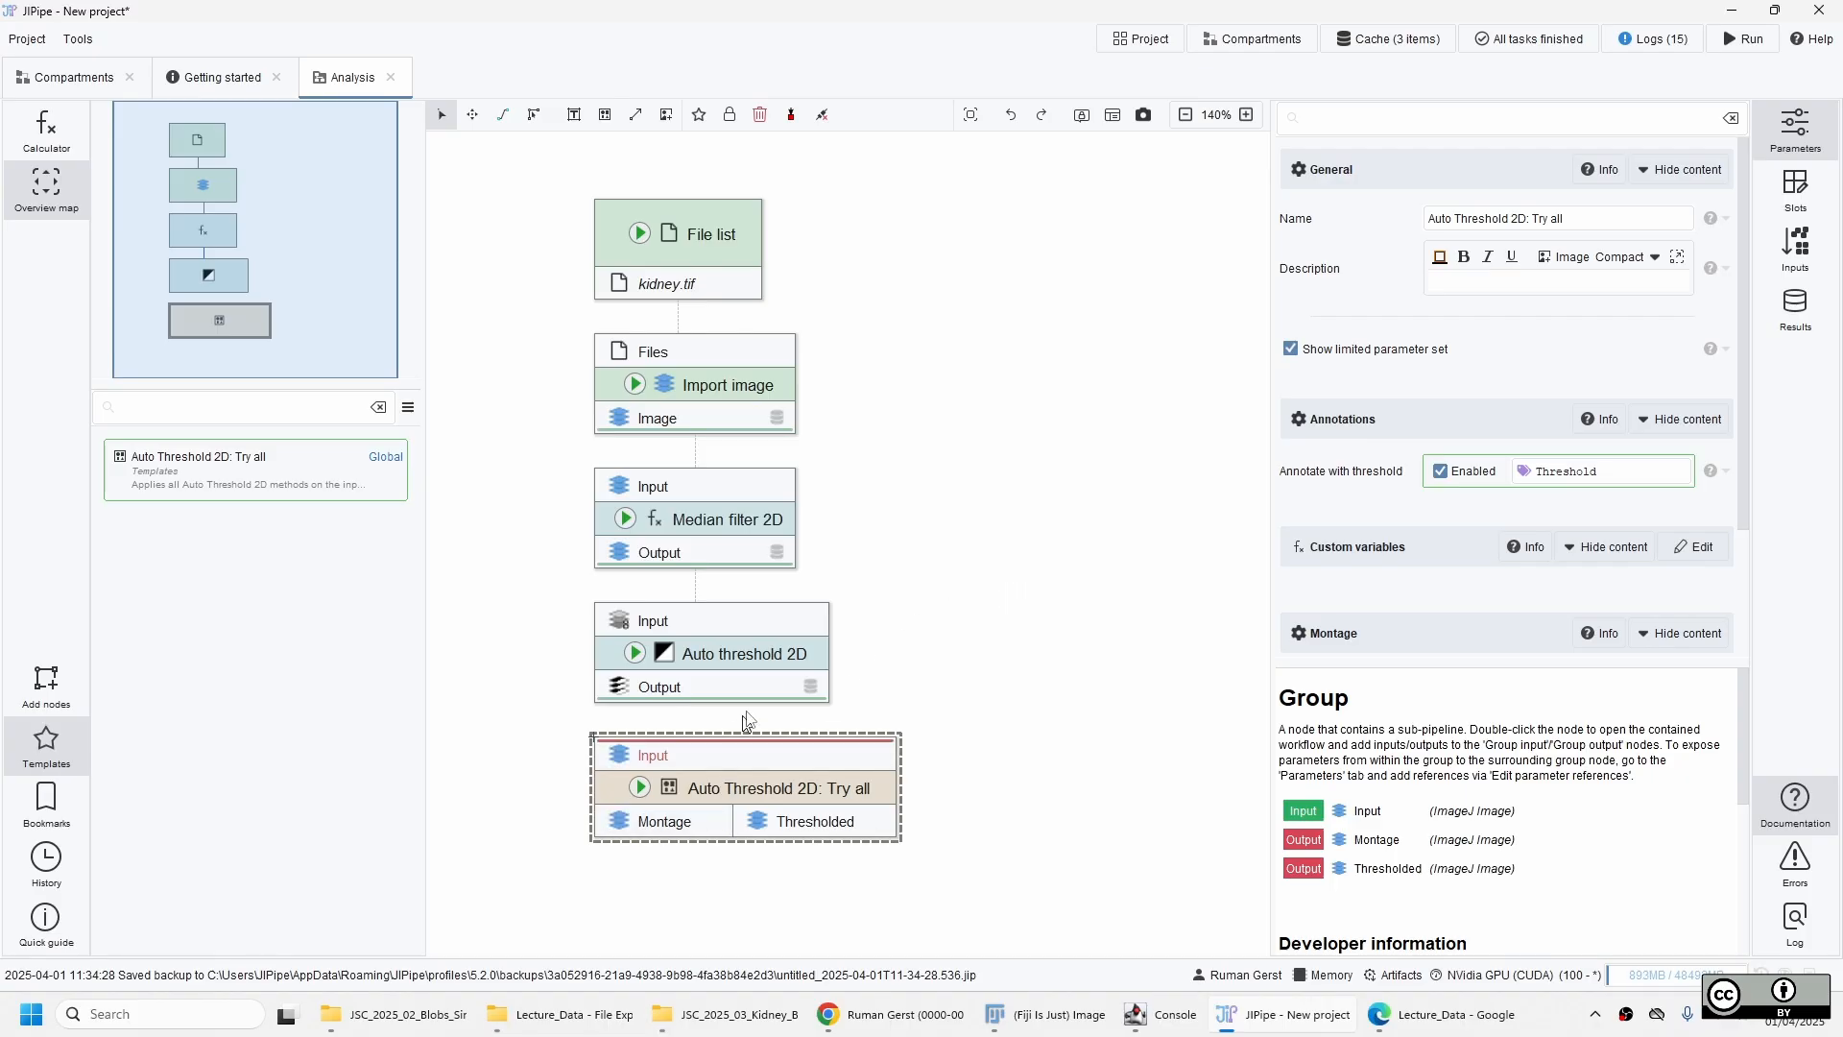
pyautogui.click(768, 691)
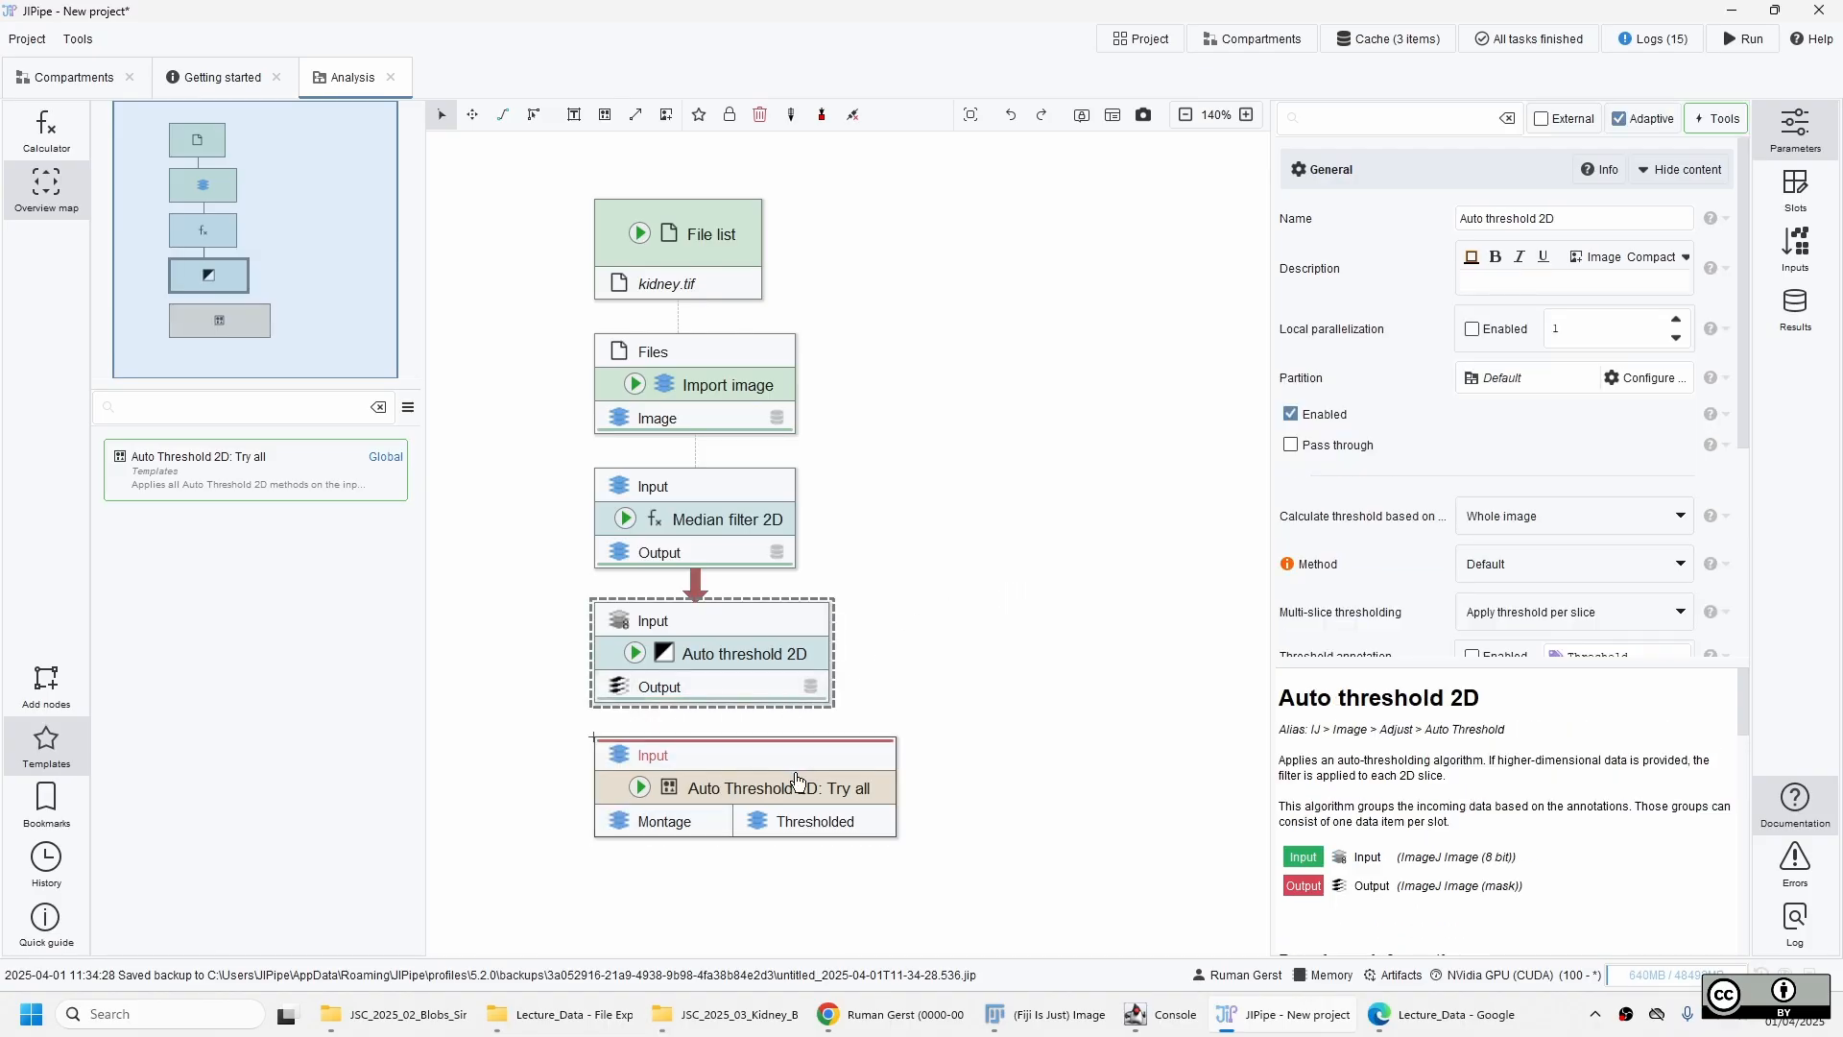
pyautogui.moveTo(792, 783); pyautogui.dragTo(1044, 666)
pyautogui.moveTo(708, 555); pyautogui.dragTo(974, 634)
# Inspect the sub-pipeline inside the Auto Threshold 2D: Try all group and close it again.
pyautogui.click(1076, 654)
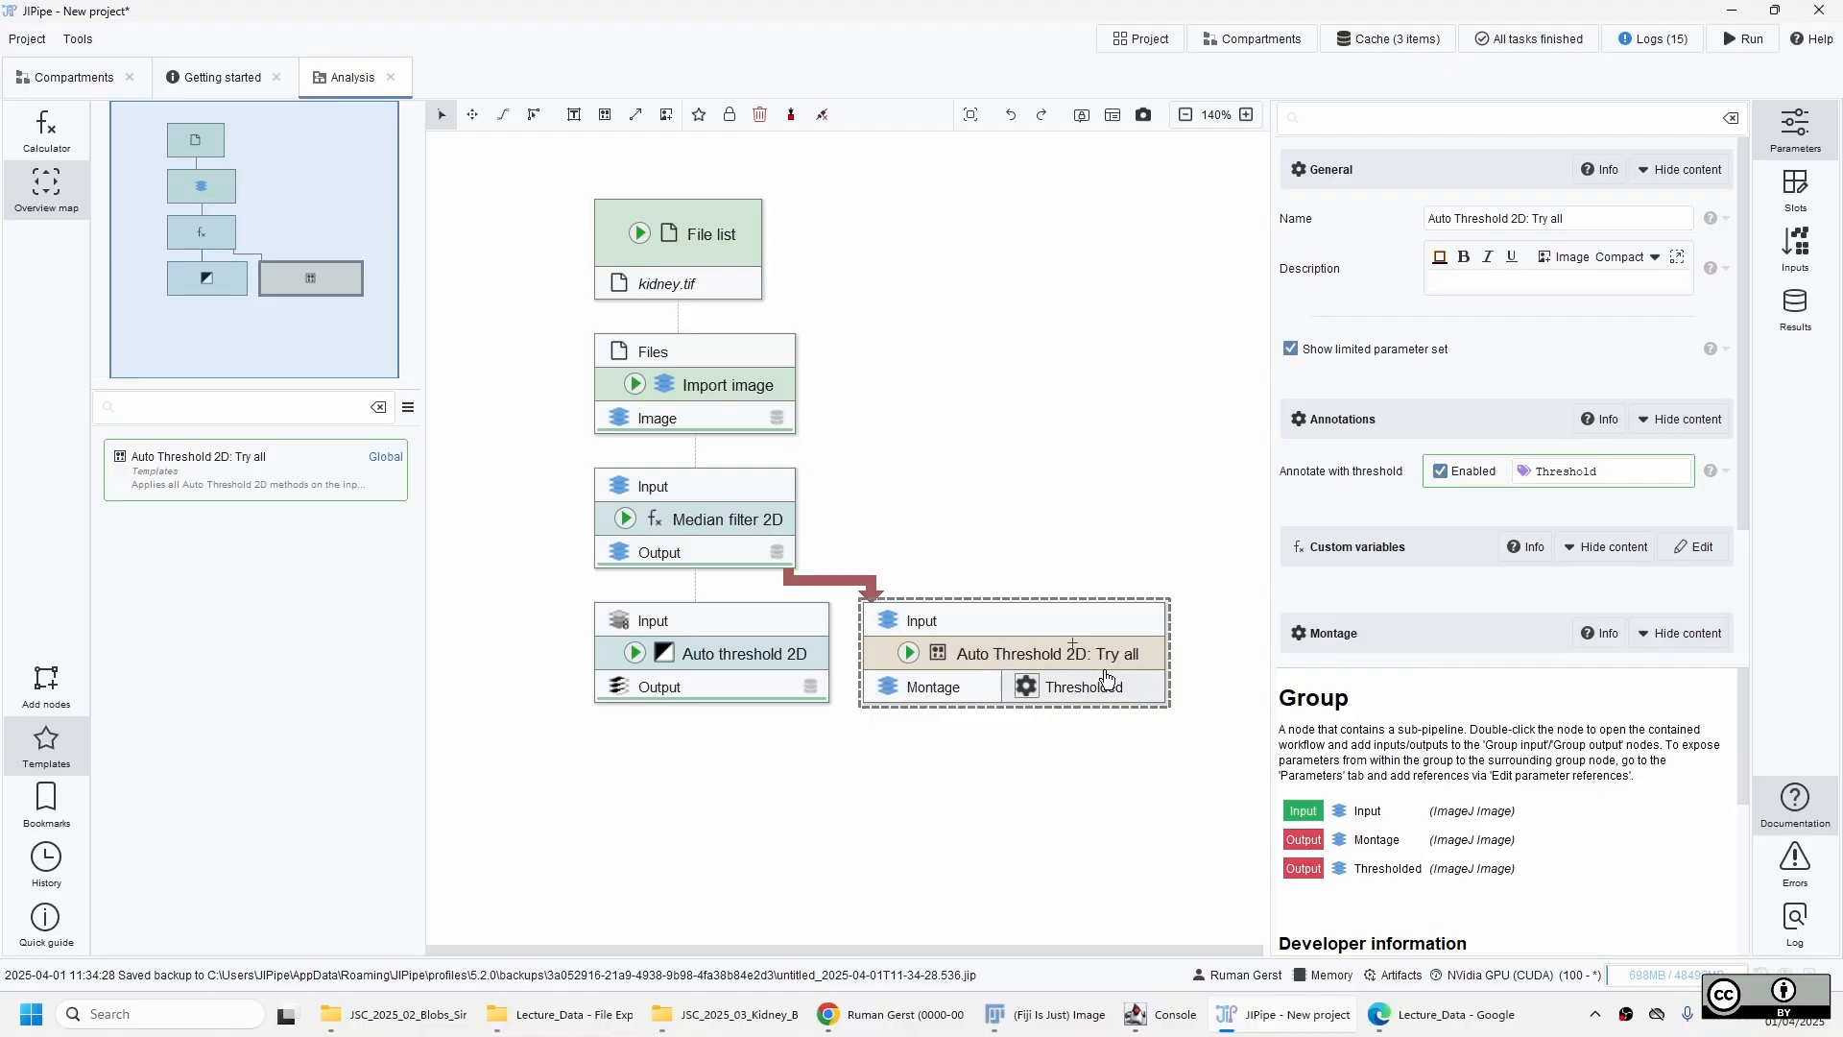
pyautogui.doubleClick(1053, 654)
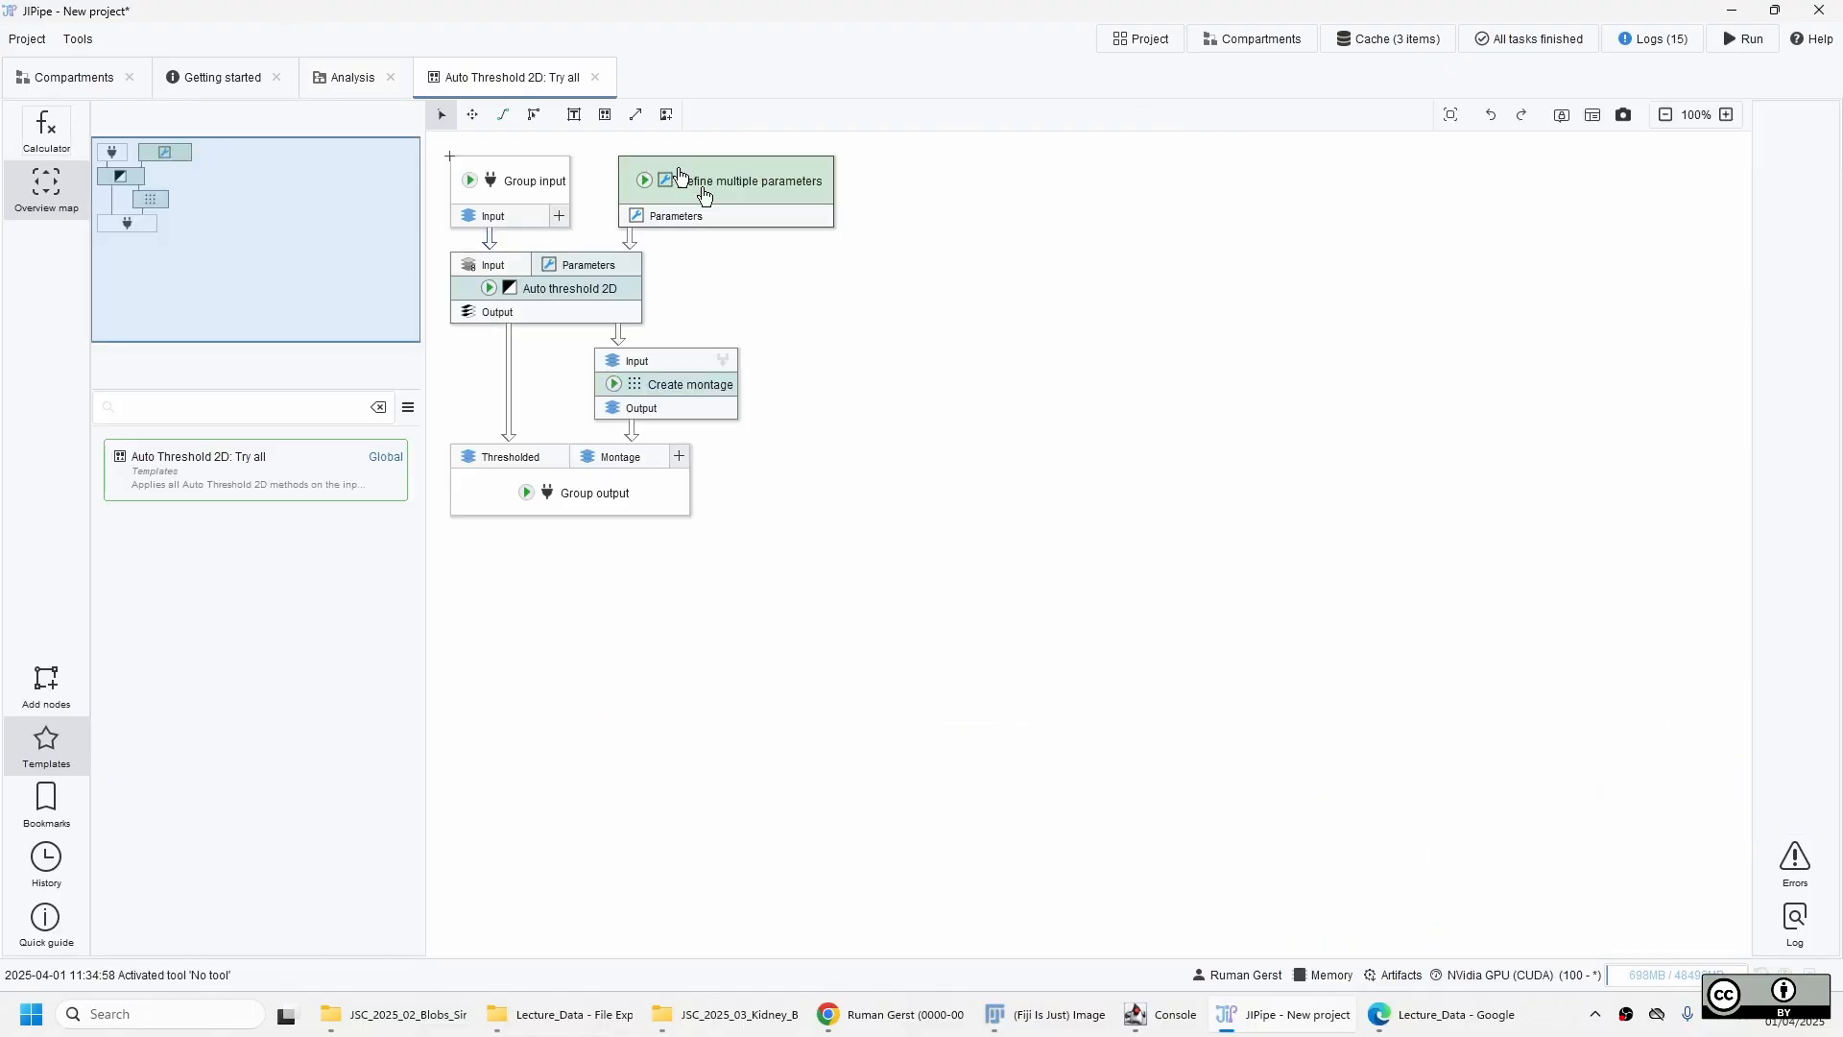
pyautogui.middleClick(517, 84)
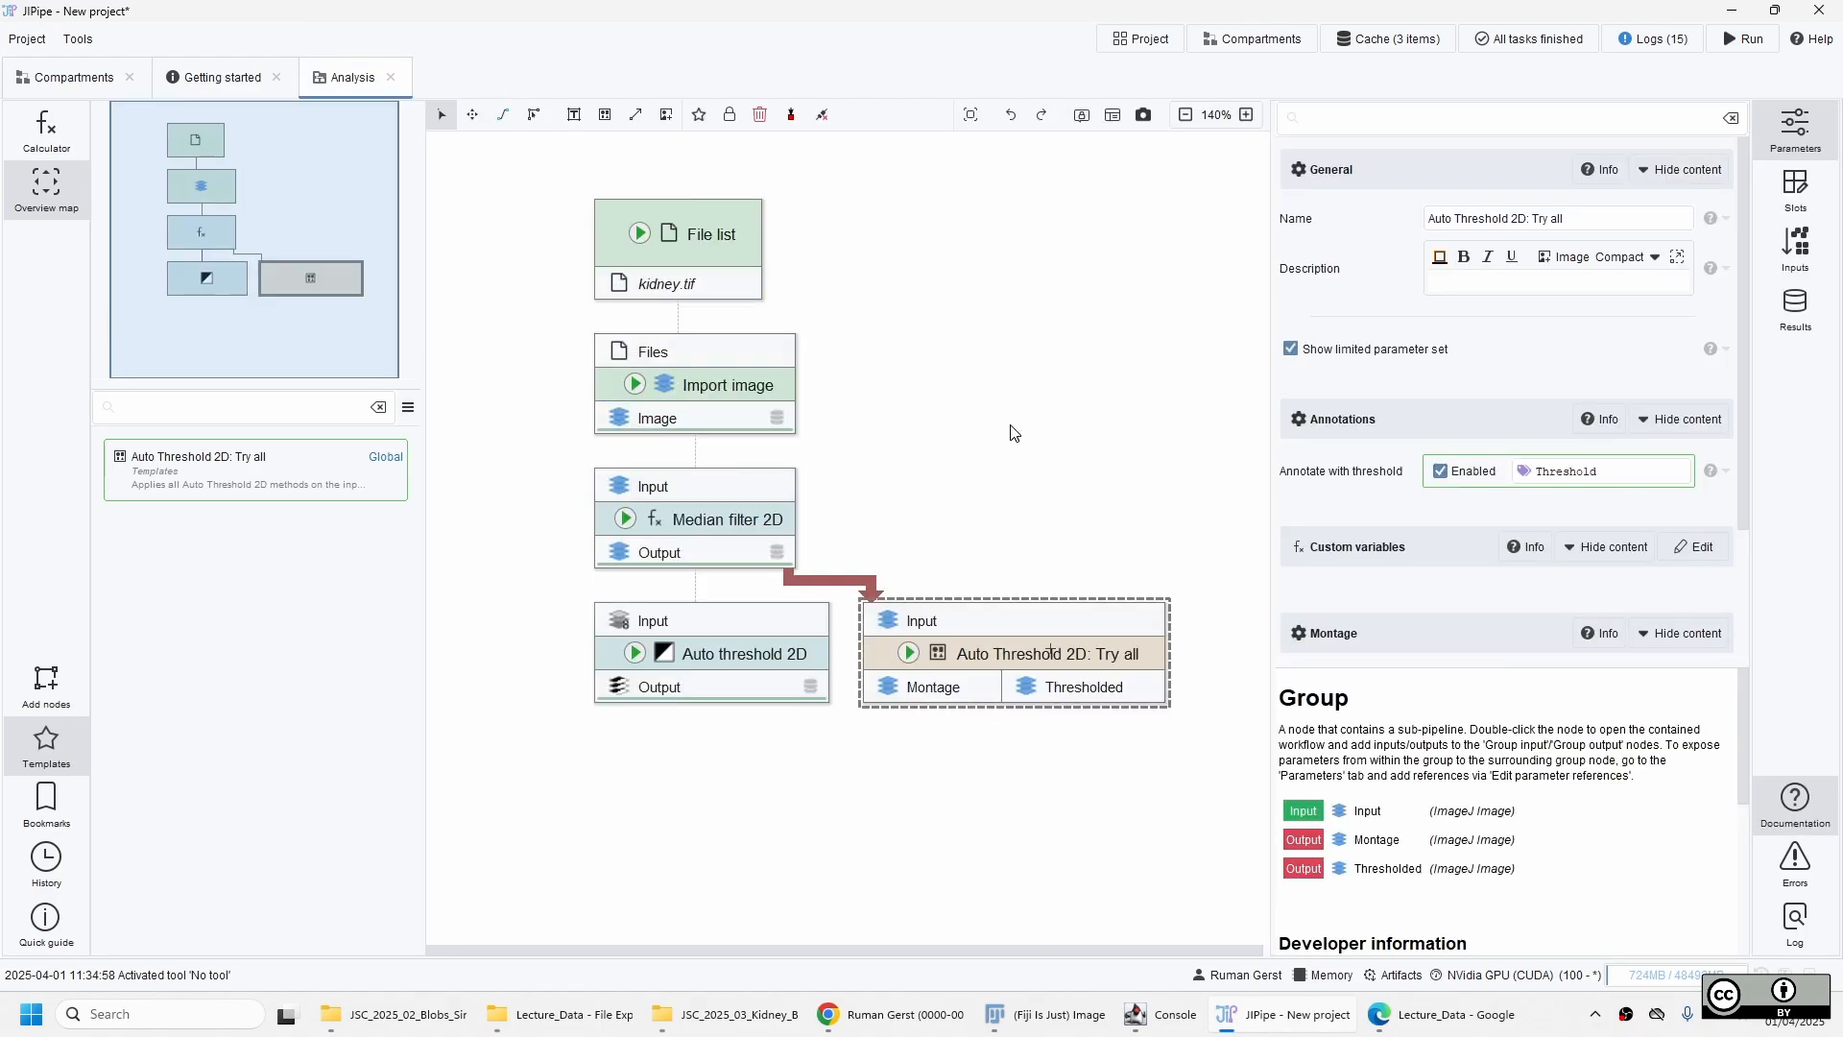
# Update the cache of the Auto Threshold 2D: Try all node and look through the previews of its results.
pyautogui.click(911, 661)
pyautogui.click(955, 667)
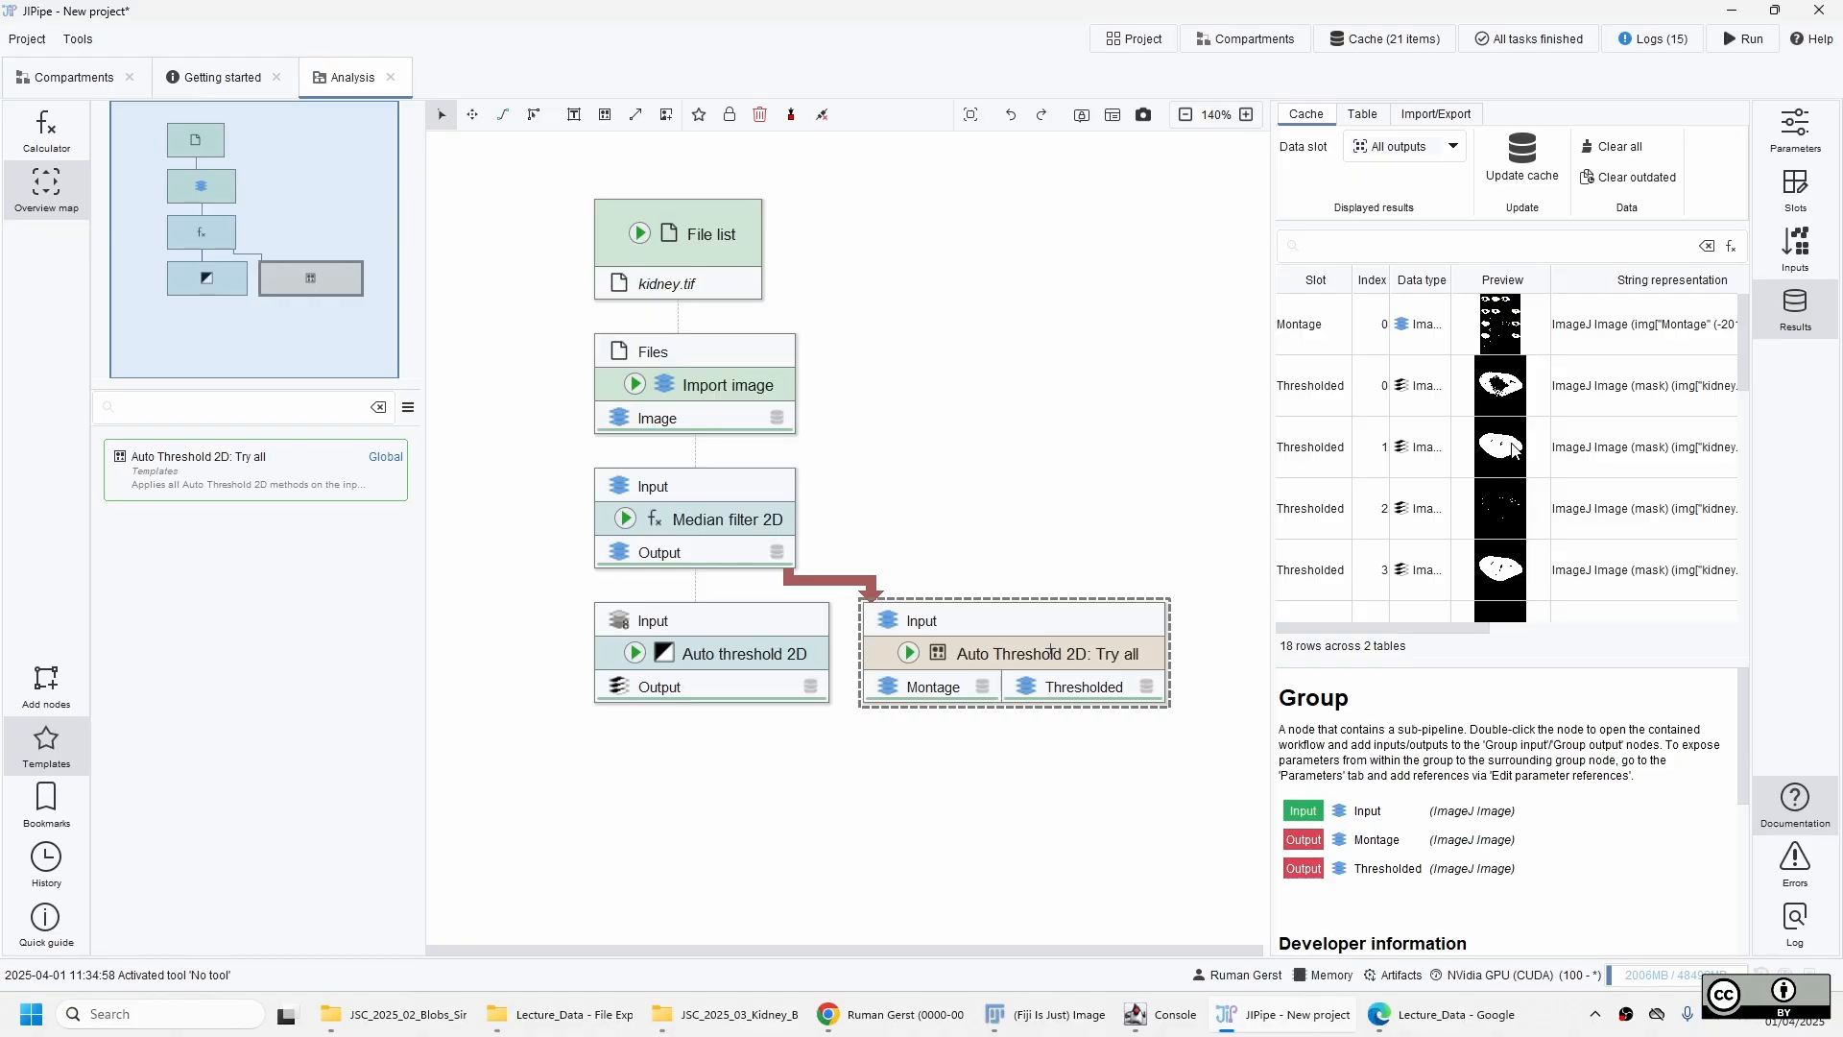
pyautogui.scroll(-2, 1507, 480)
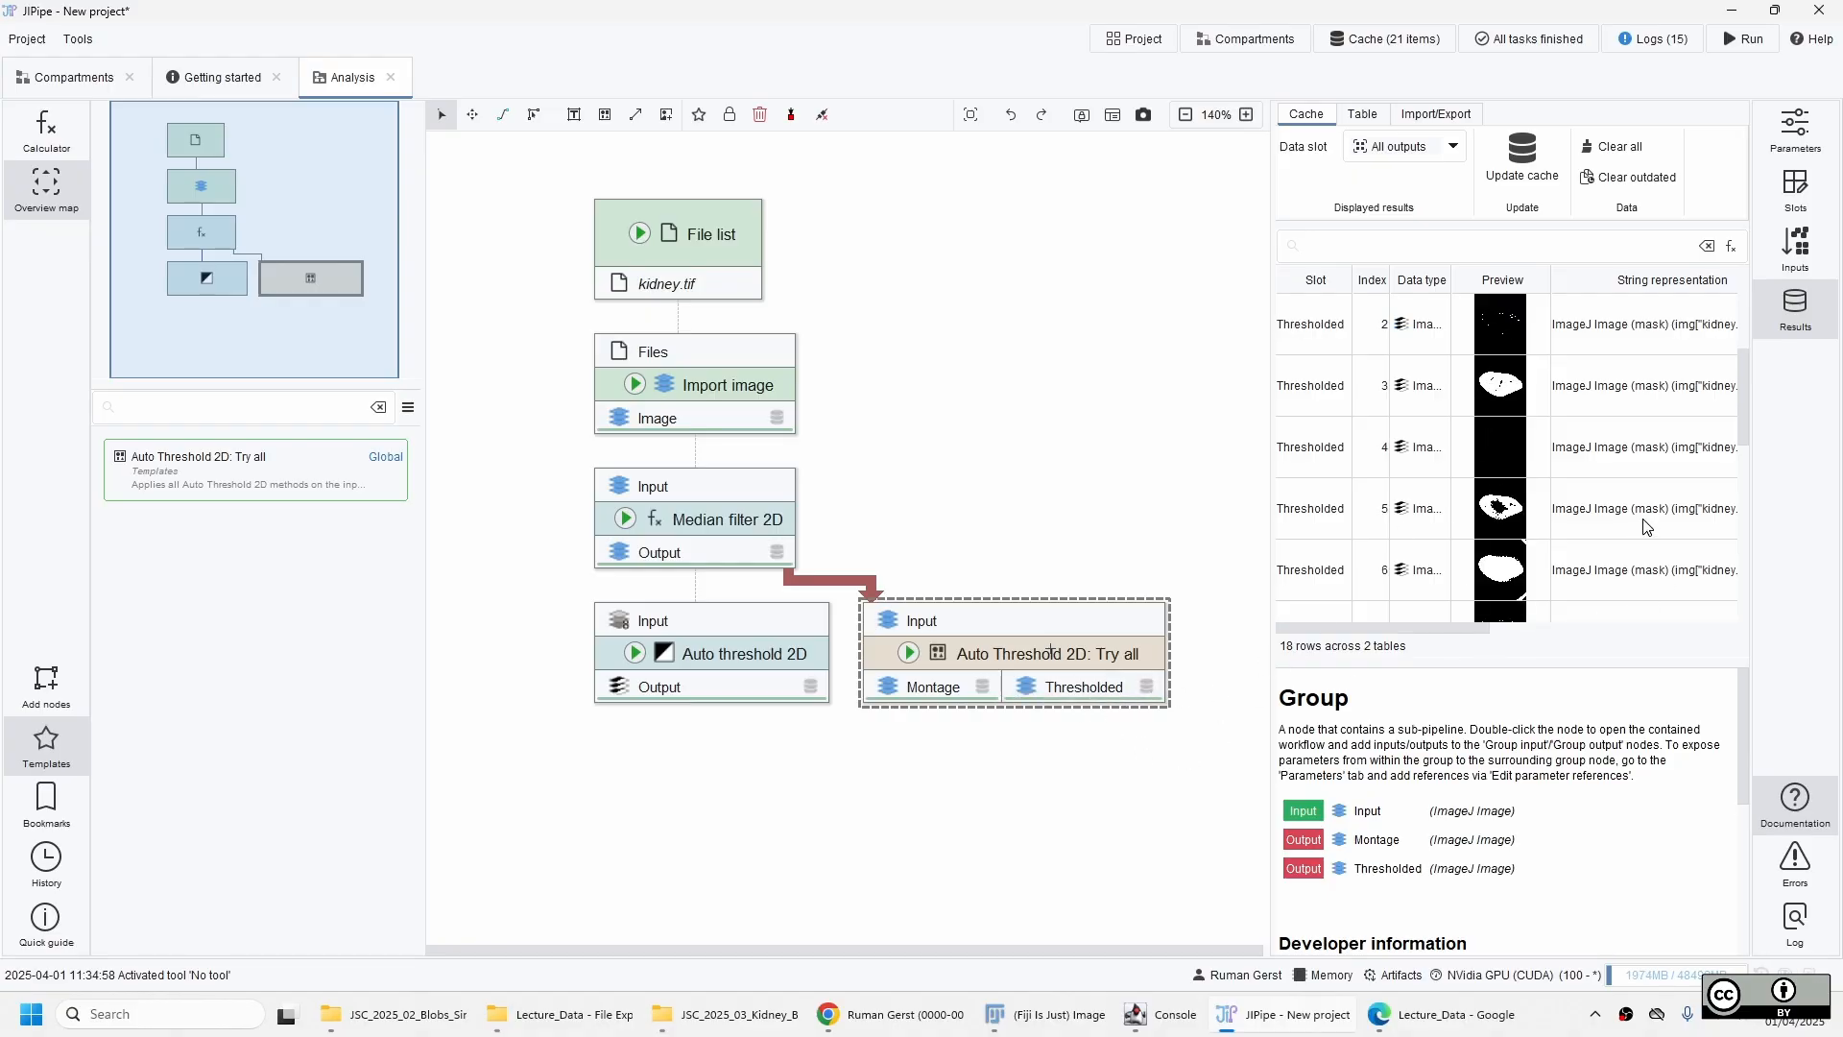
pyautogui.scroll(3, 1648, 527)
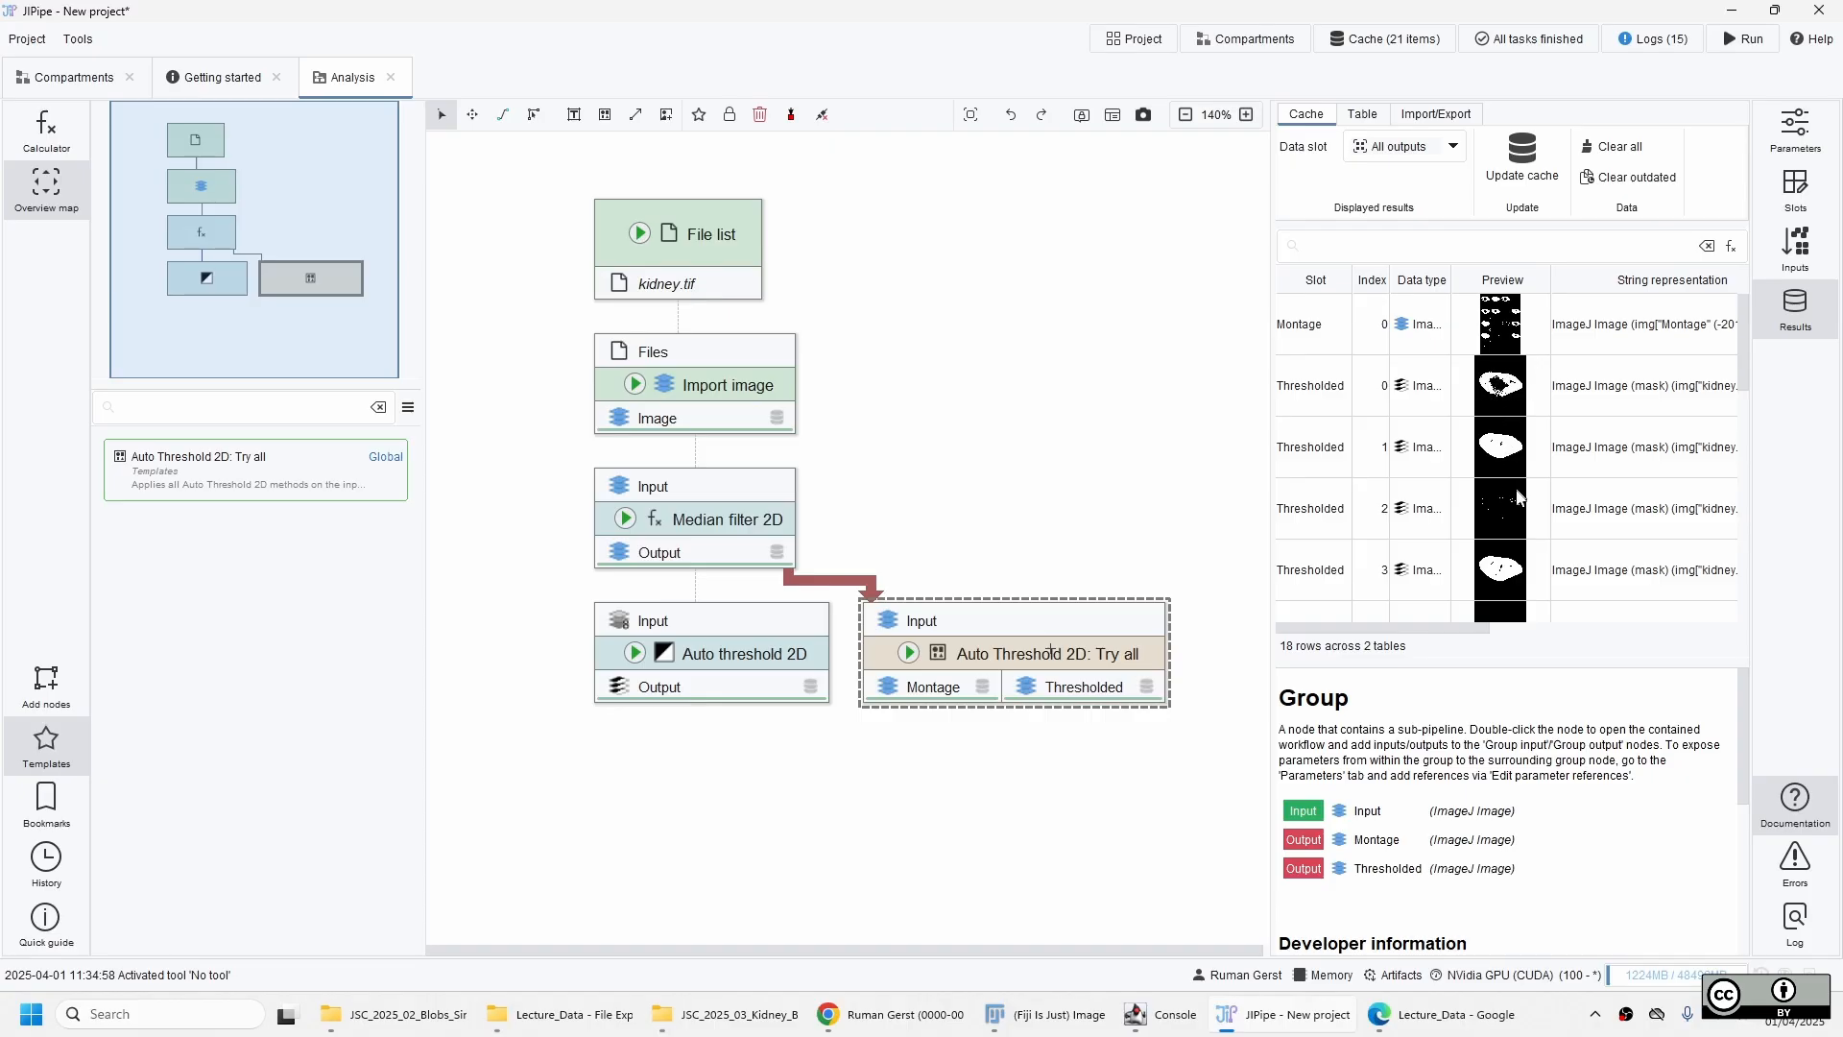
pyautogui.moveTo(1427, 624)
pyautogui.mouseDown()
pyautogui.moveTo(1622, 624)
pyautogui.moveTo(1427, 626)
pyautogui.mouseUp()
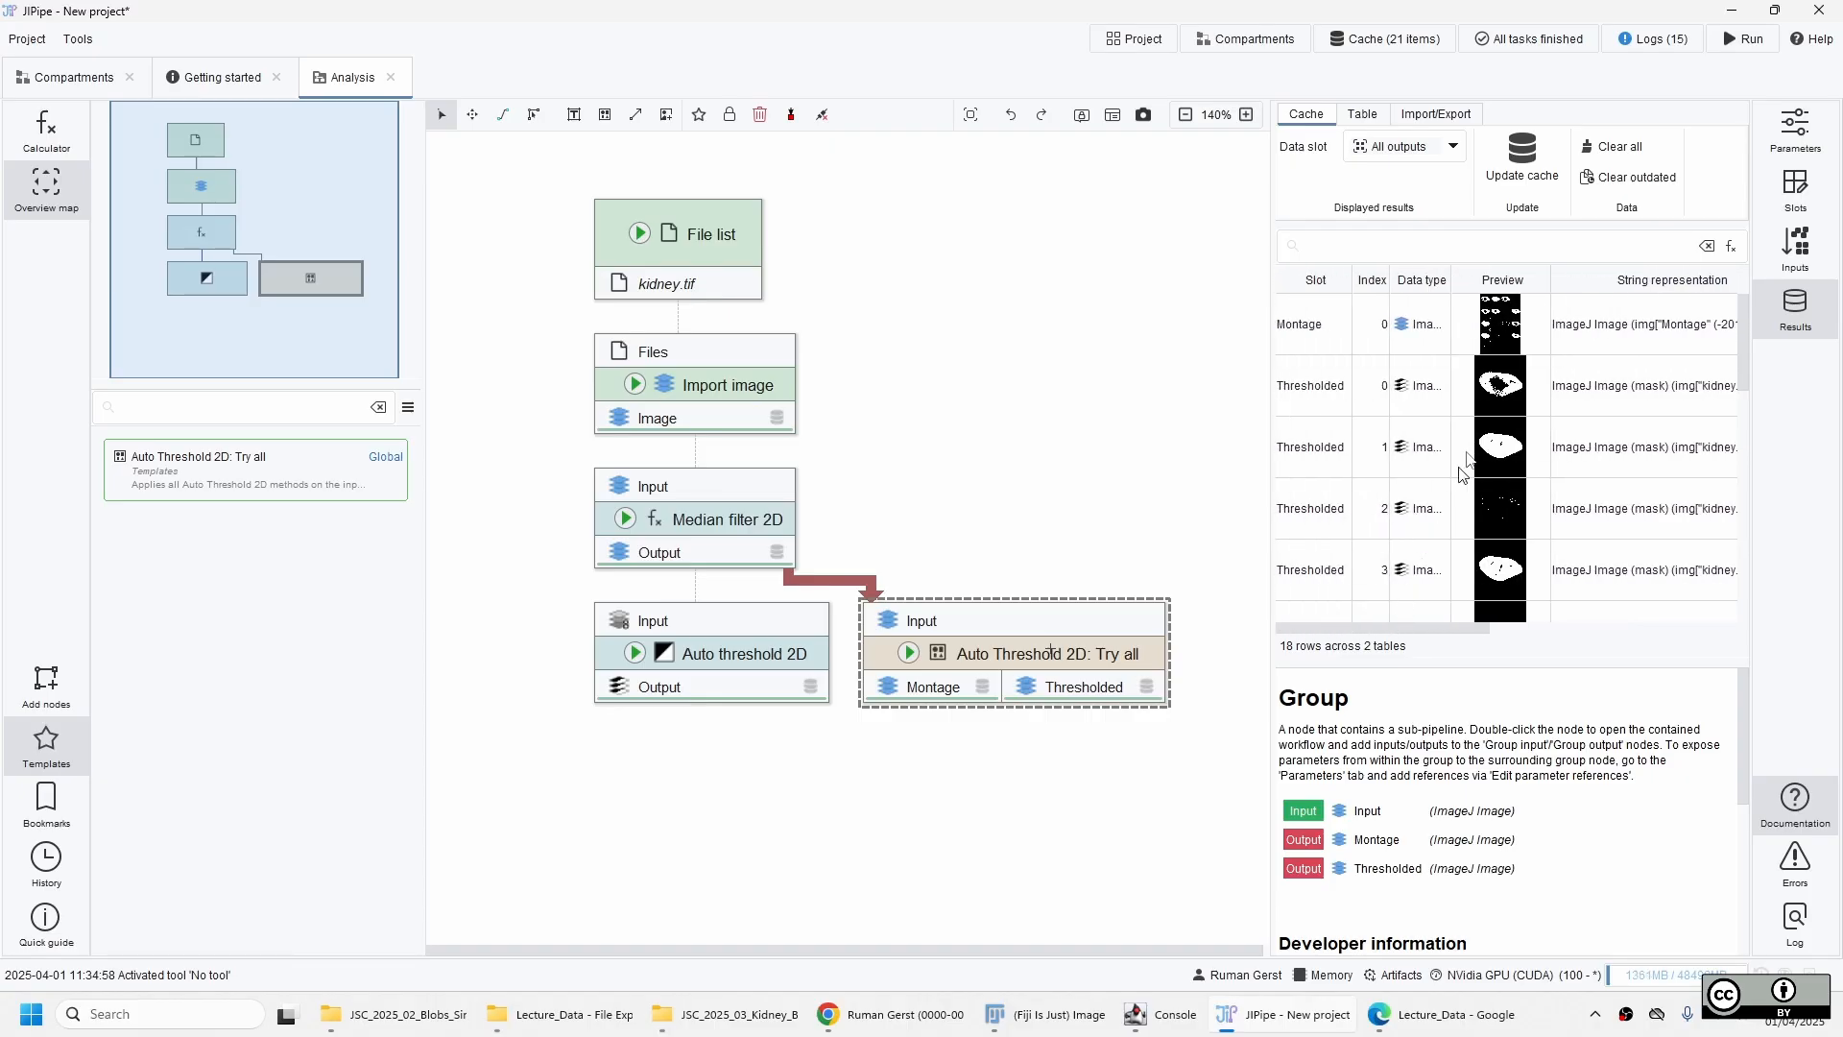
# Open the Montage result of Auto Threshold 2D: Try all enlarged, compare the masks of the labelled threshold methods, and close it.
pyautogui.doubleClick(1503, 322)
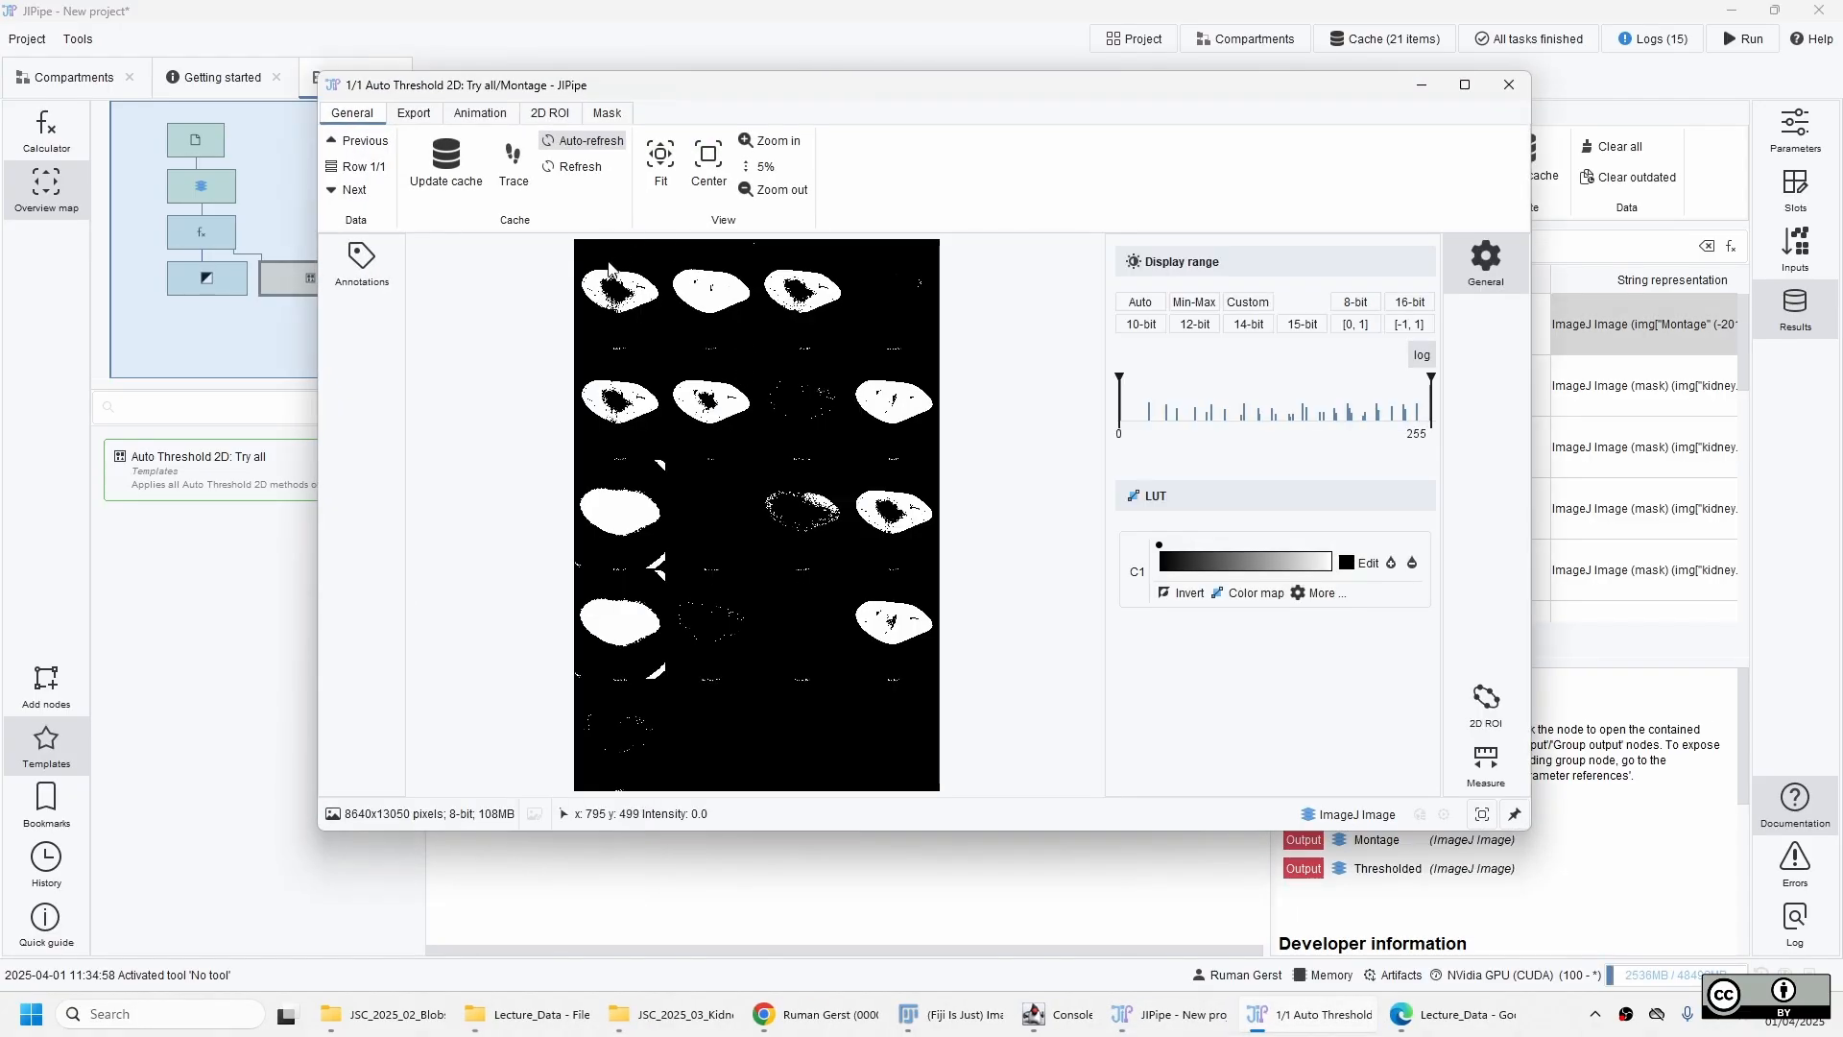
pyautogui.scroll(6, 682, 303)
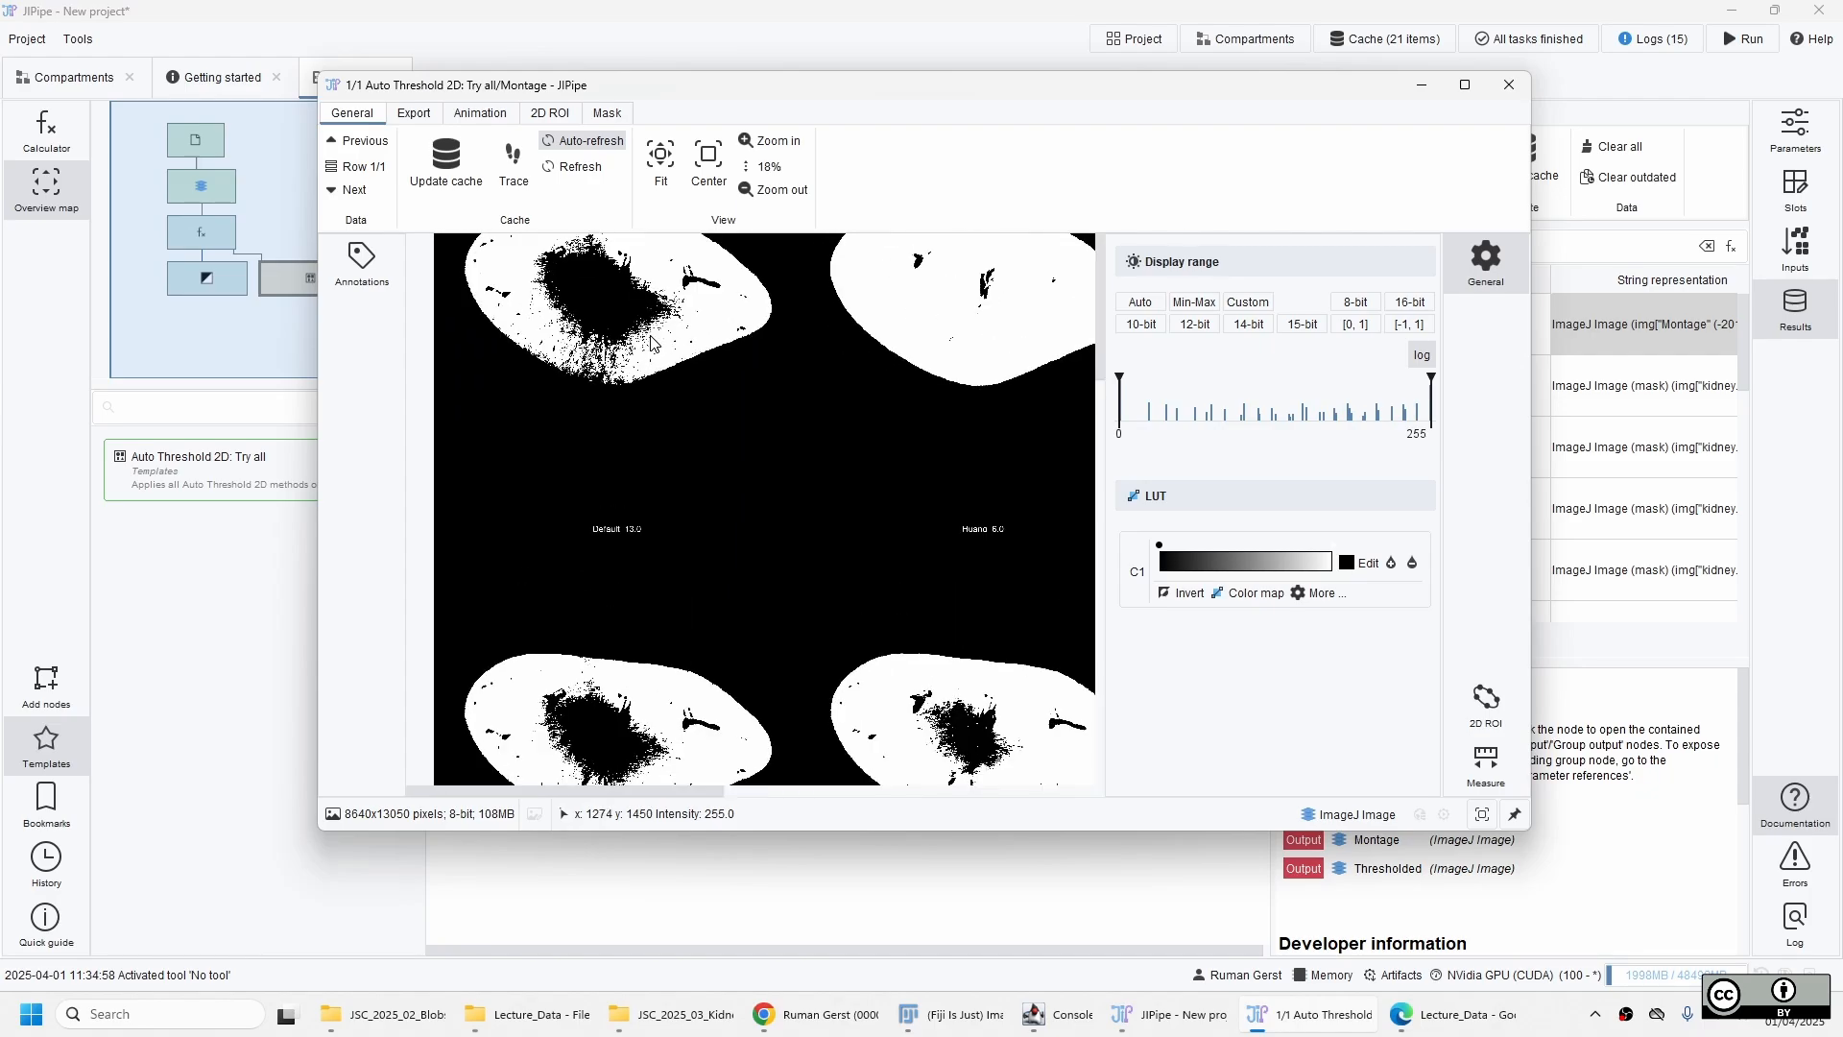
pyautogui.moveTo(661, 355); pyautogui.dragTo(625, 459)
pyautogui.moveTo(911, 496); pyautogui.dragTo(727, 498)
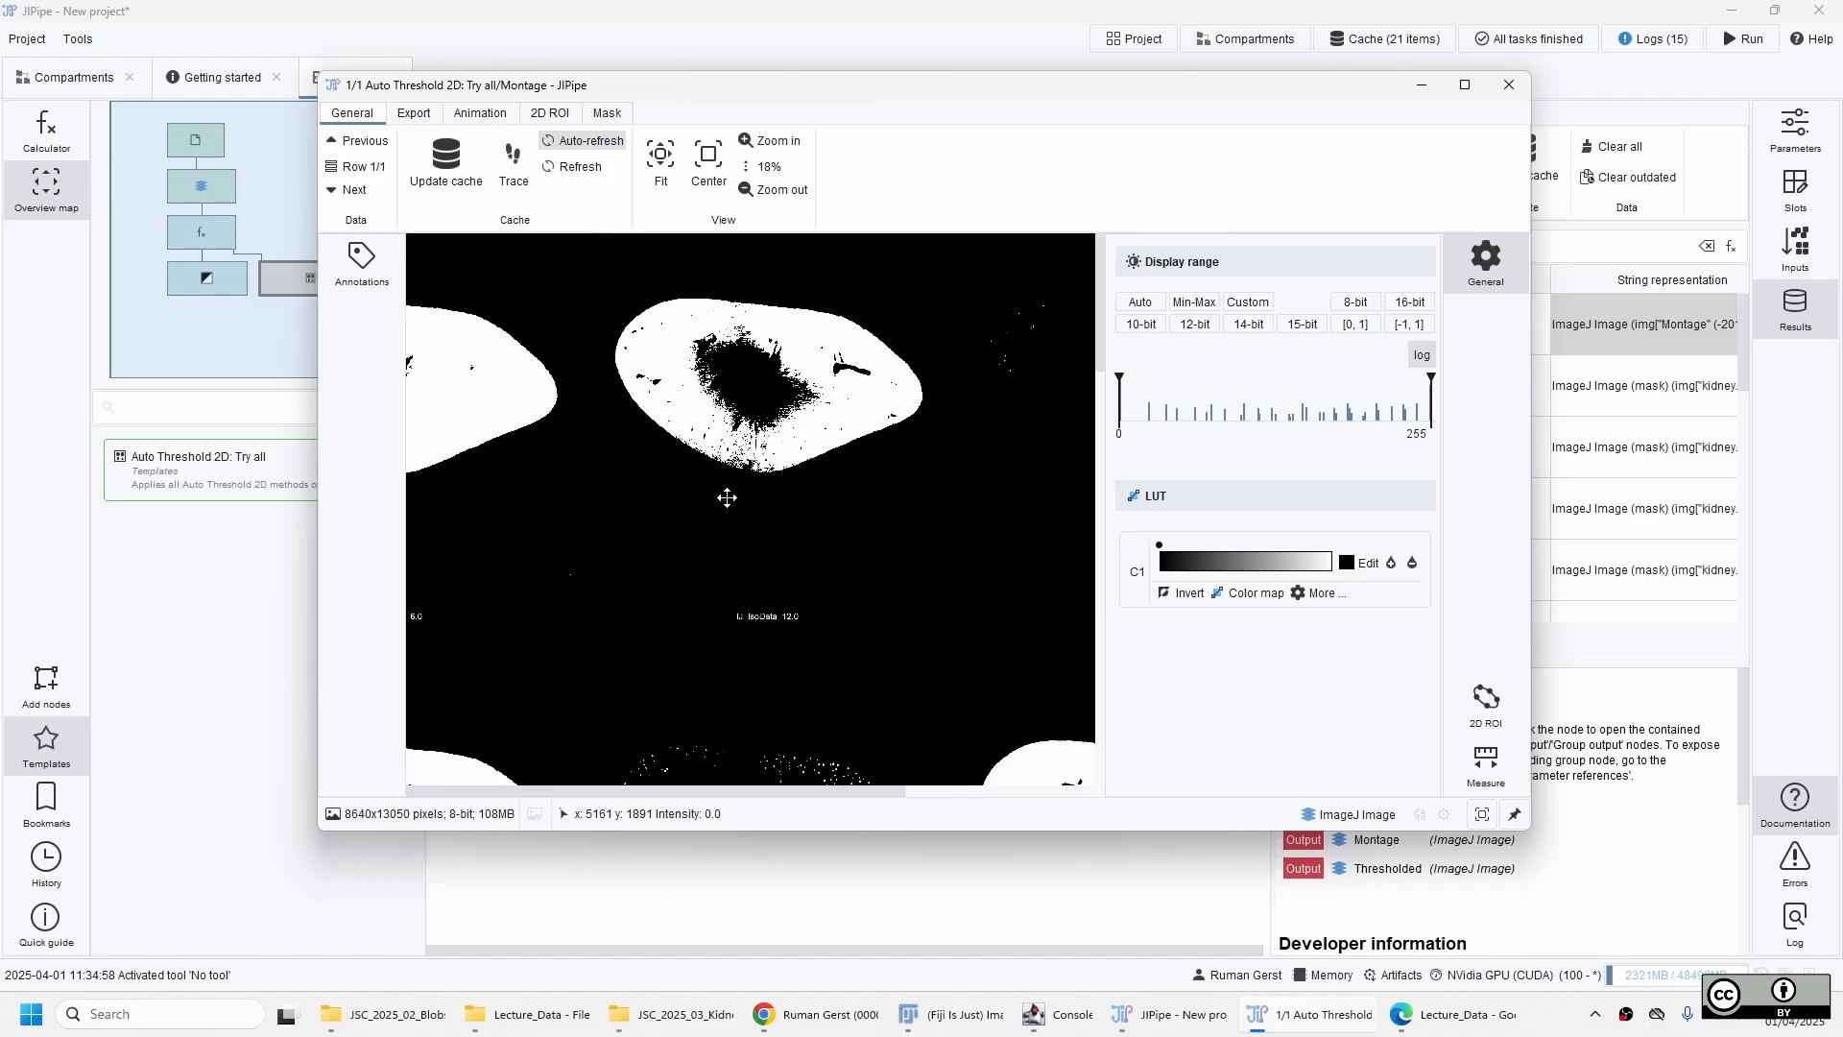
pyautogui.click(1465, 84)
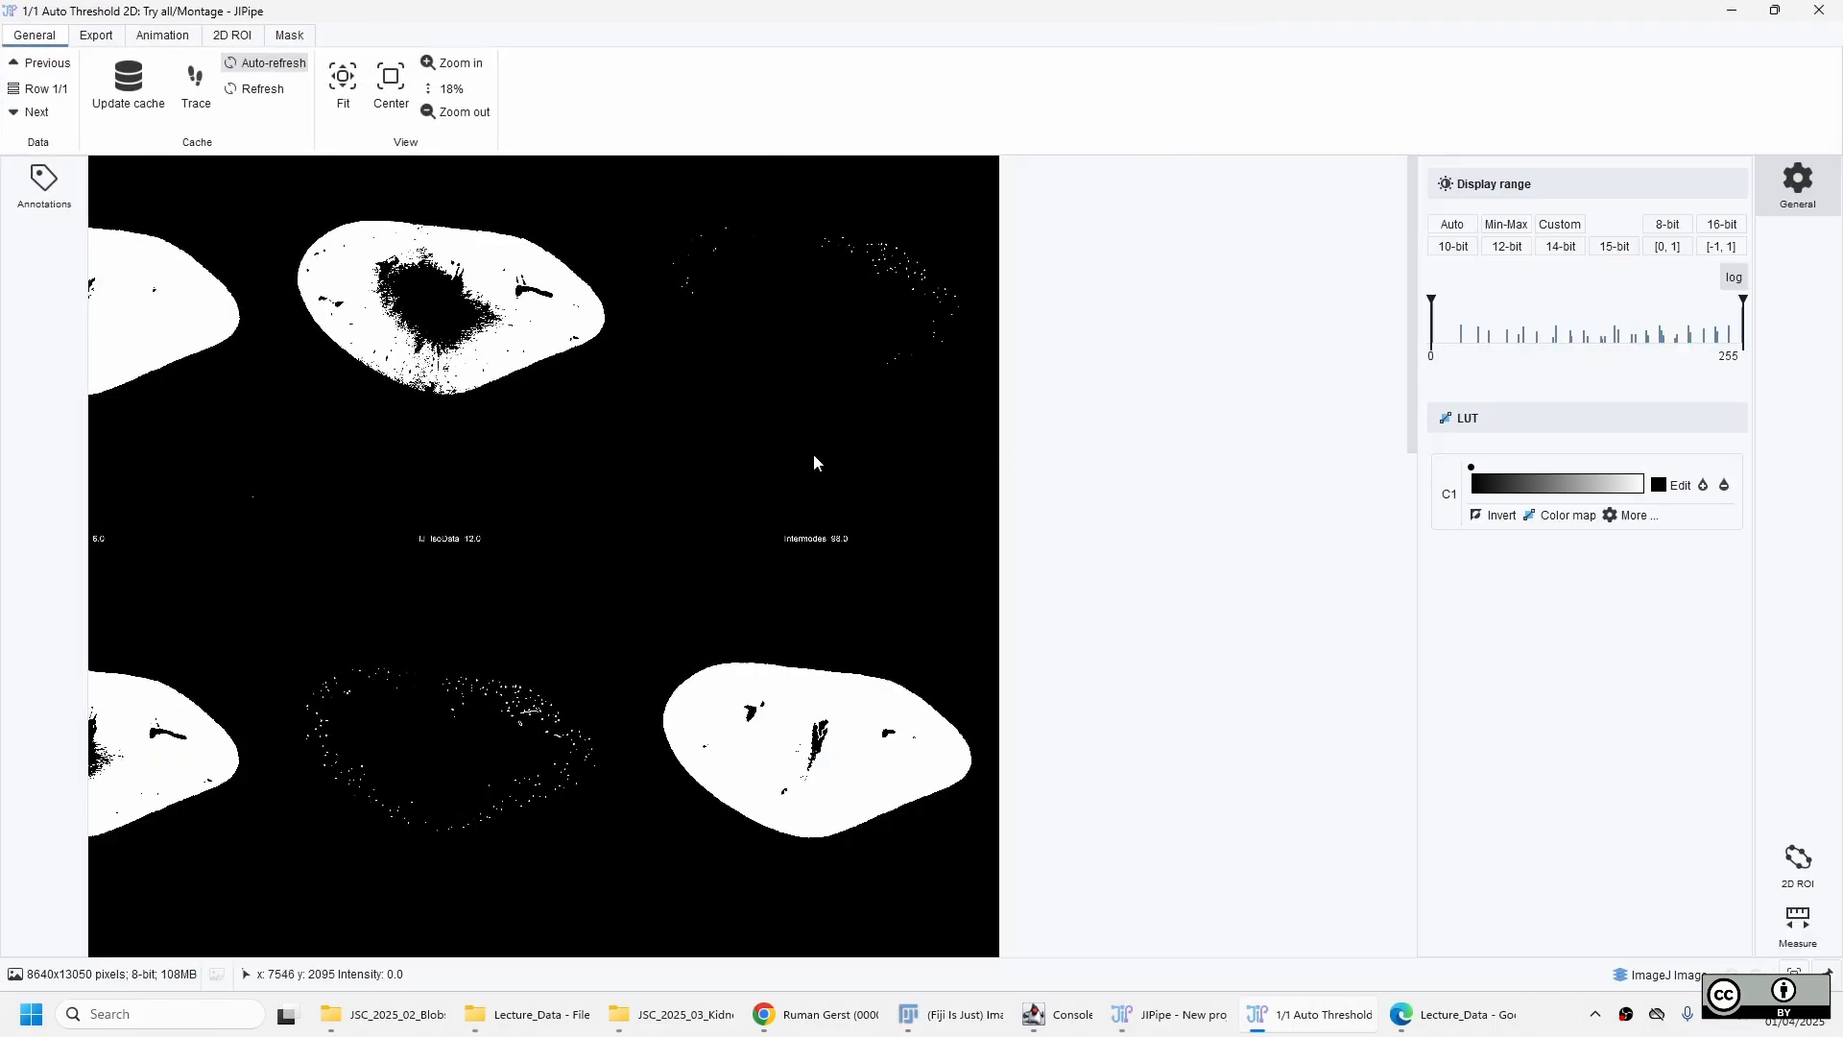
pyautogui.moveTo(814, 456); pyautogui.dragTo(1219, 395)
pyautogui.moveTo(960, 352); pyautogui.dragTo(1206, 292)
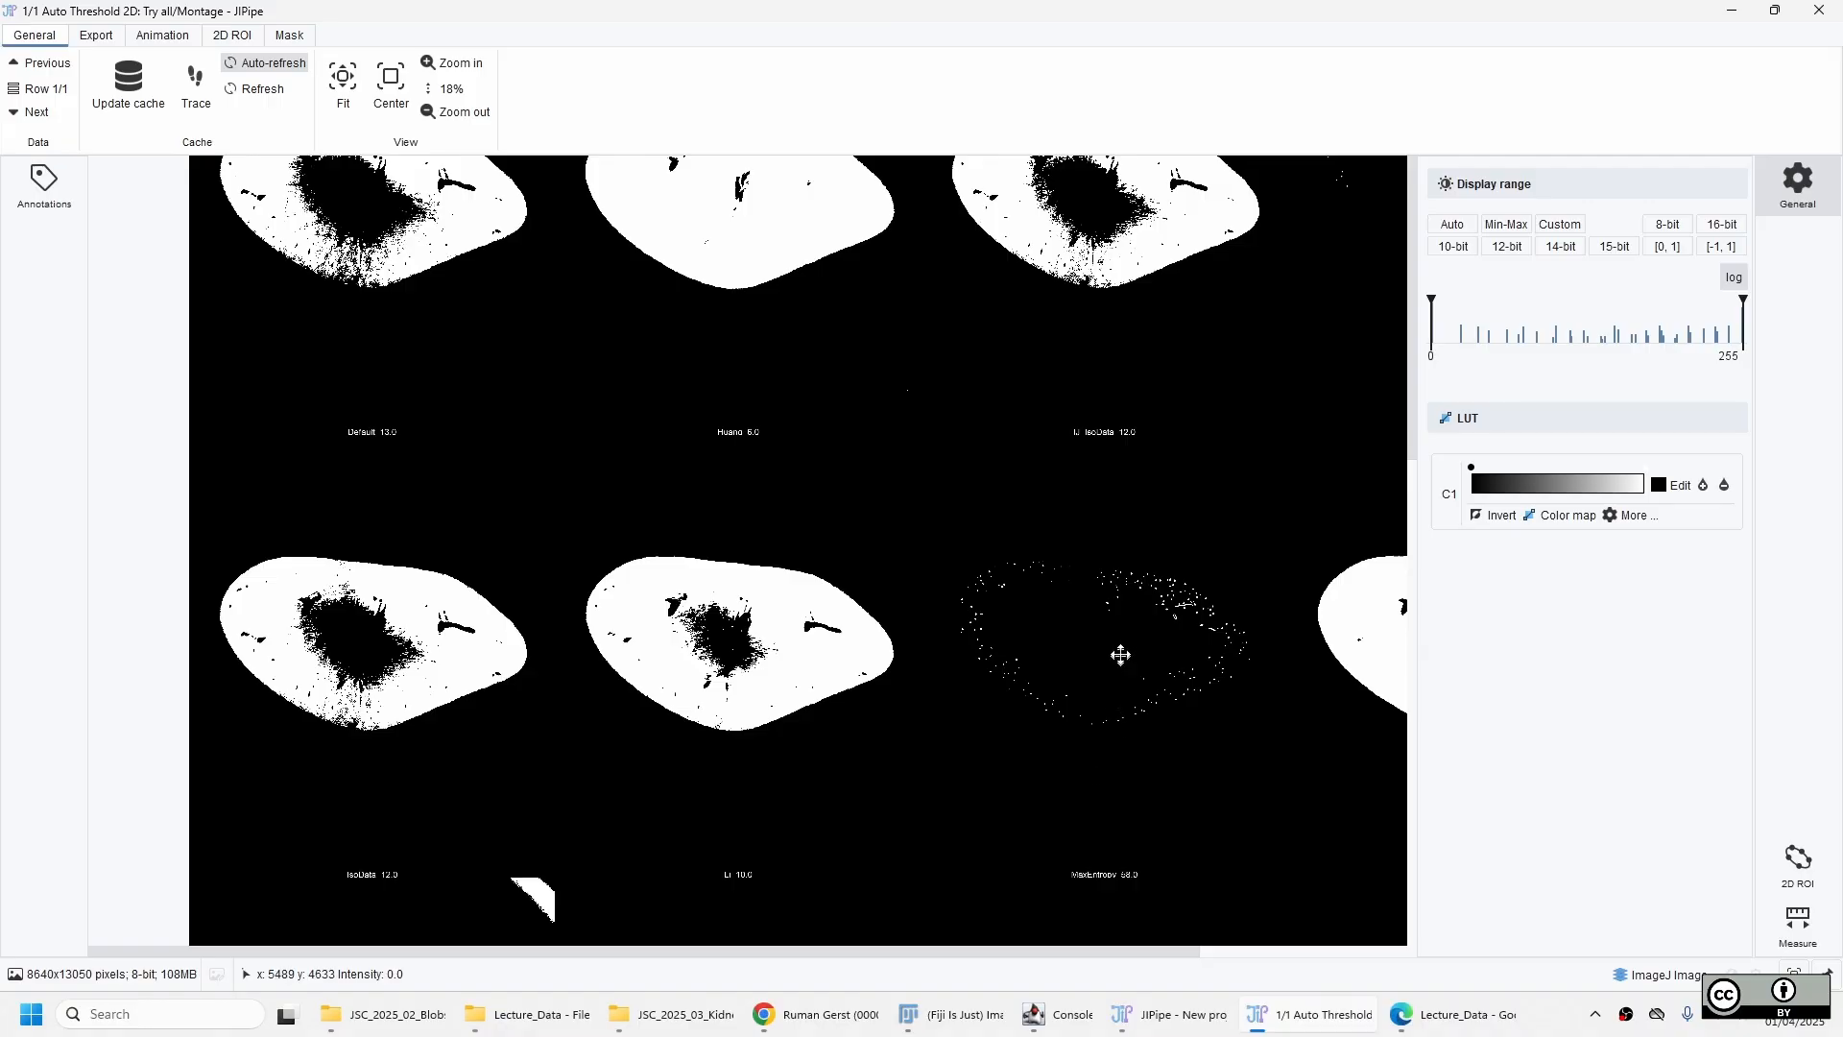
pyautogui.scroll(-3, 1121, 655)
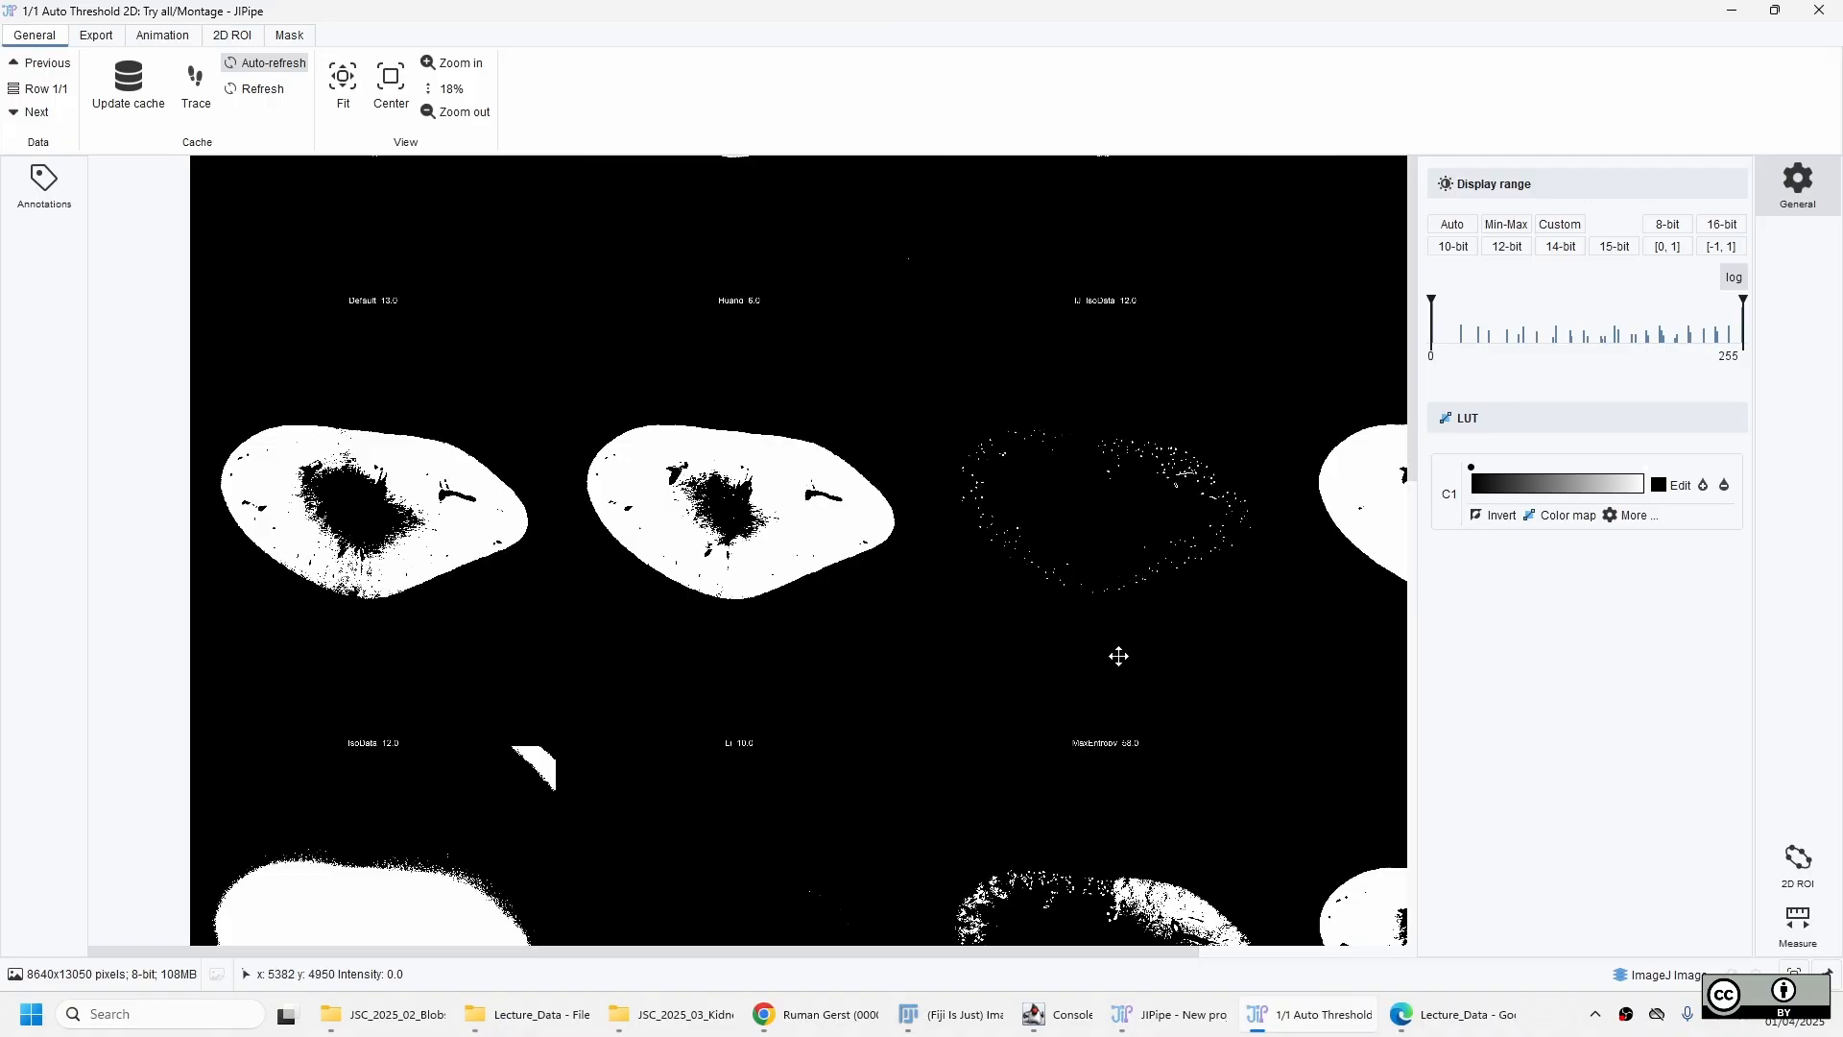
pyautogui.scroll(-2, 1121, 648)
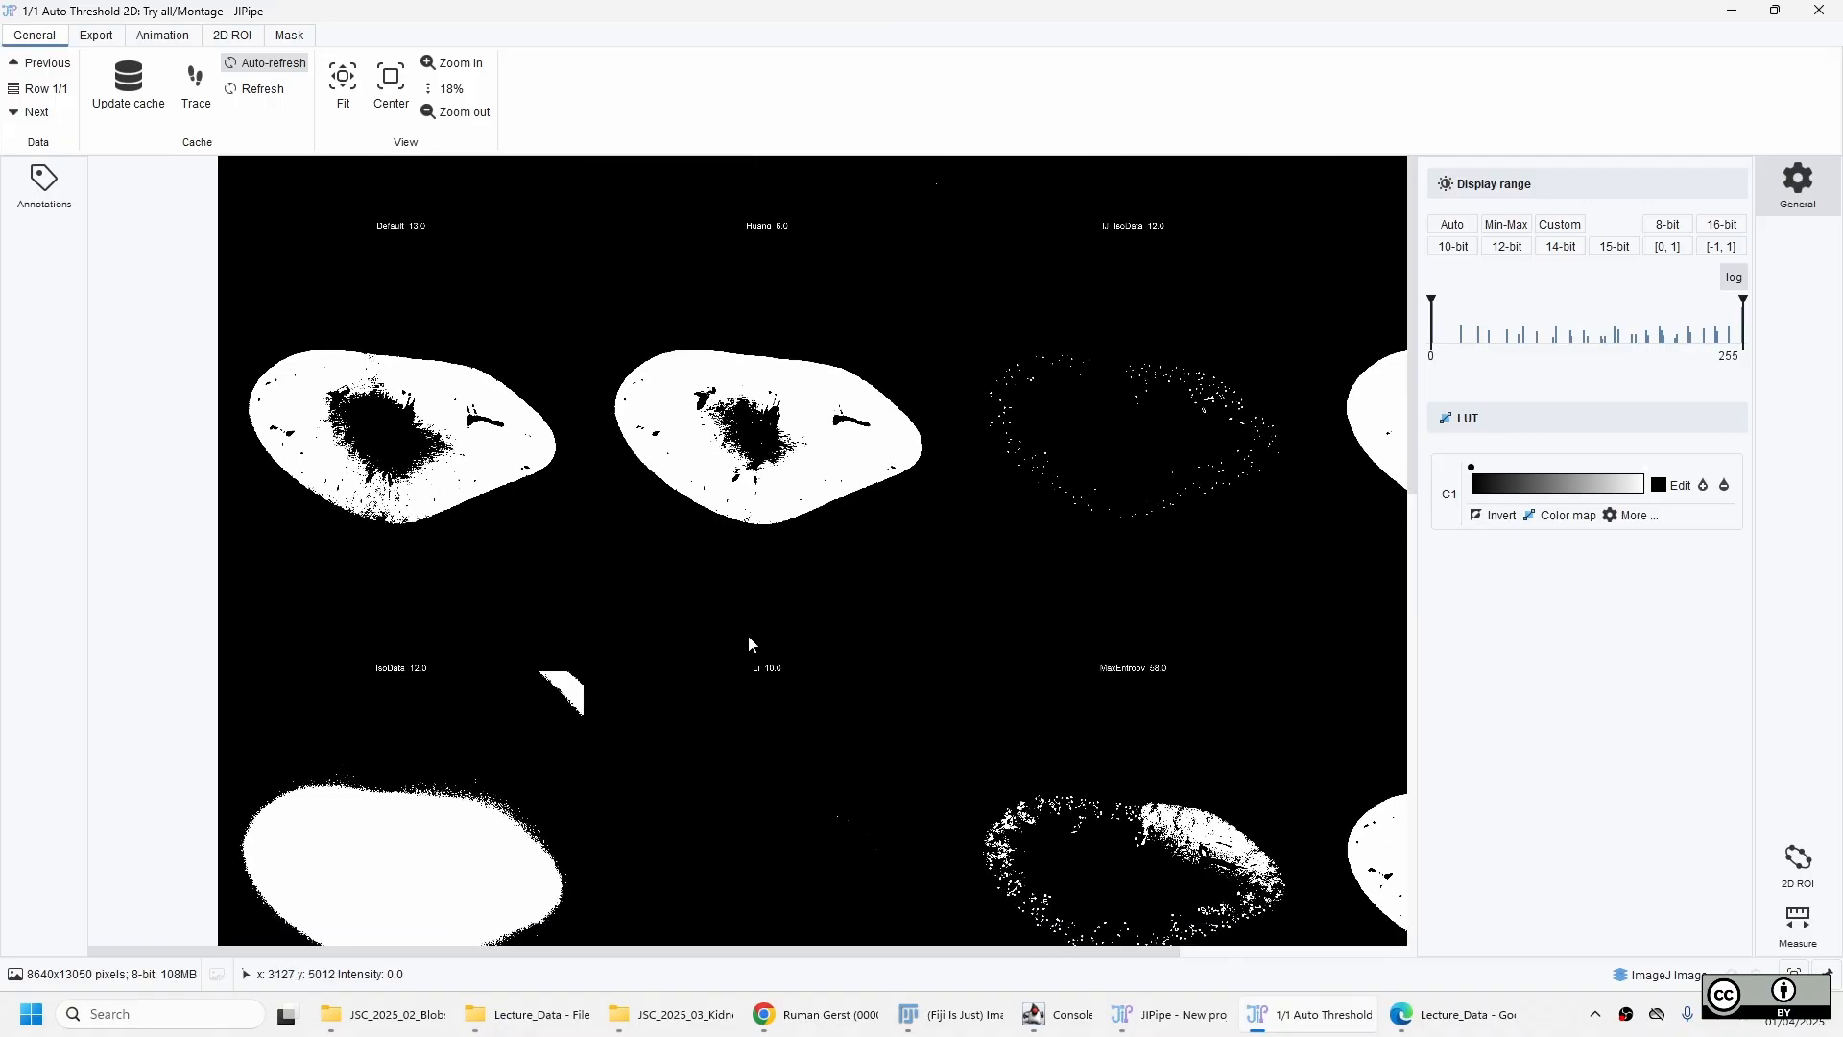
pyautogui.scroll(1, 814, 528)
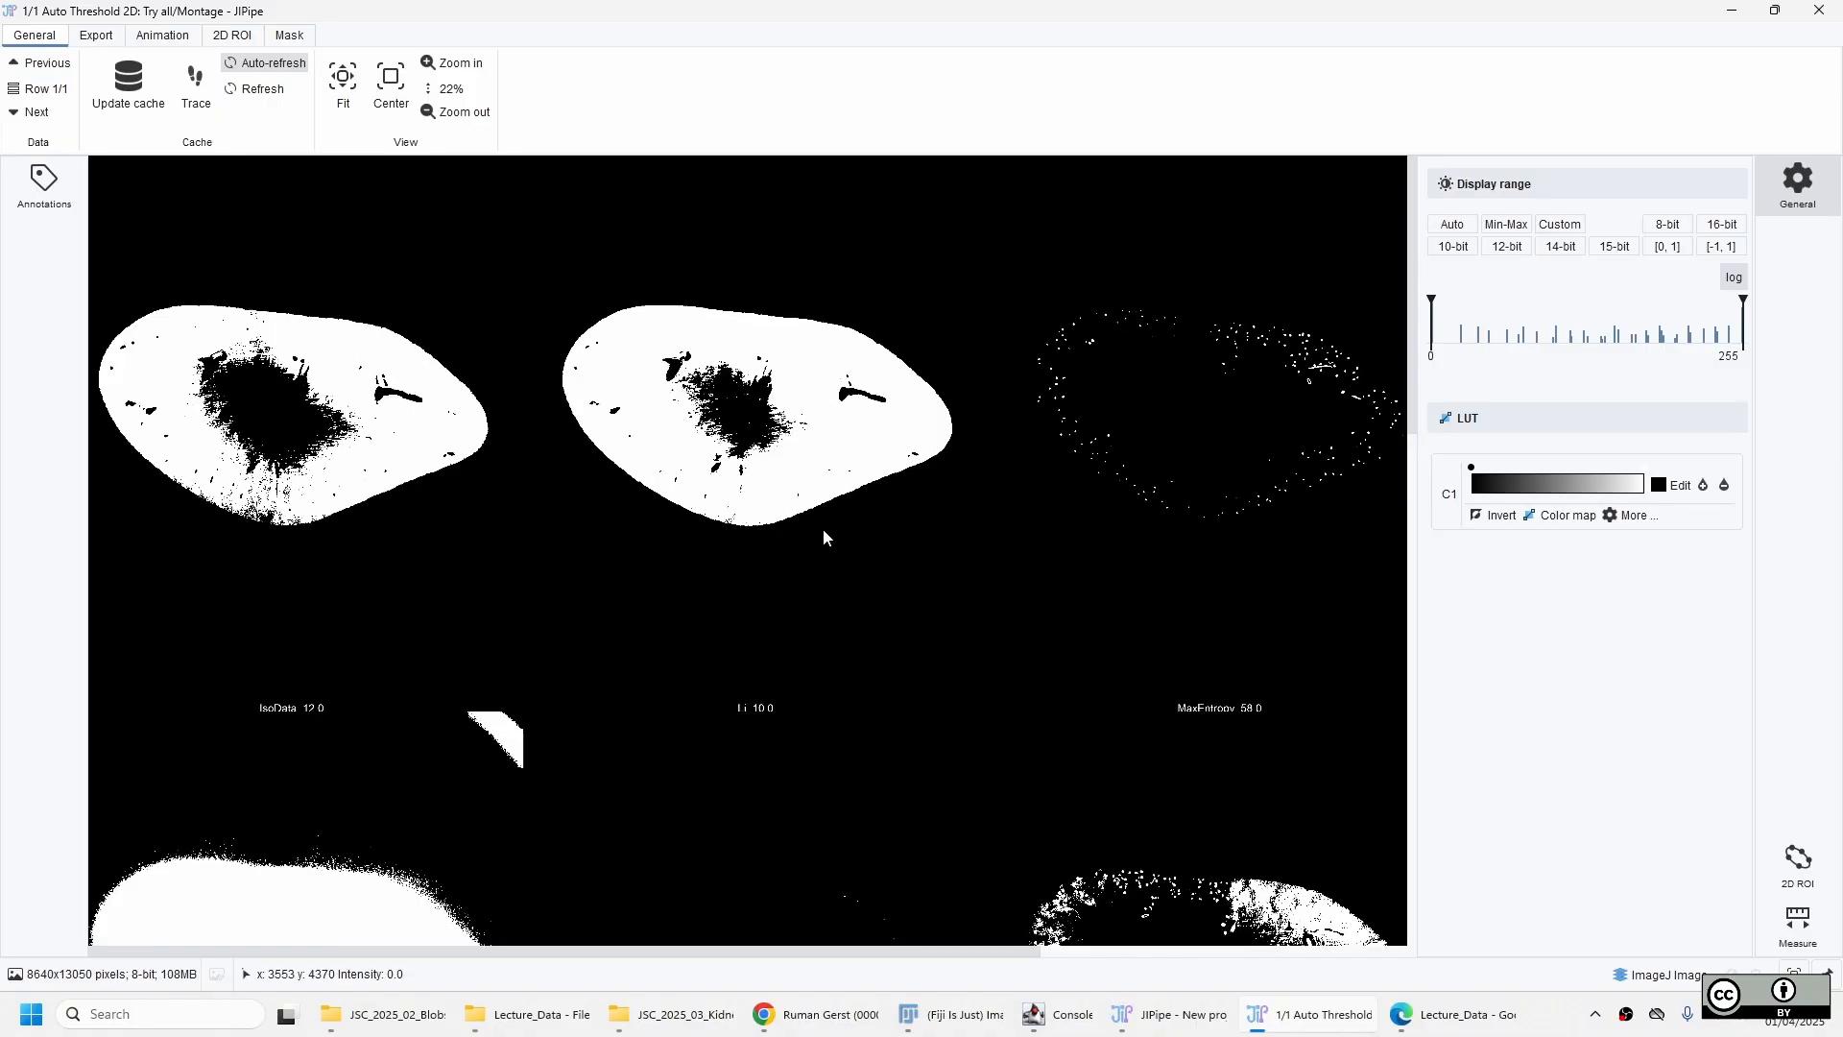
pyautogui.moveTo(1043, 525); pyautogui.dragTo(568, 502)
pyautogui.moveTo(1248, 555); pyautogui.dragTo(1243, 552)
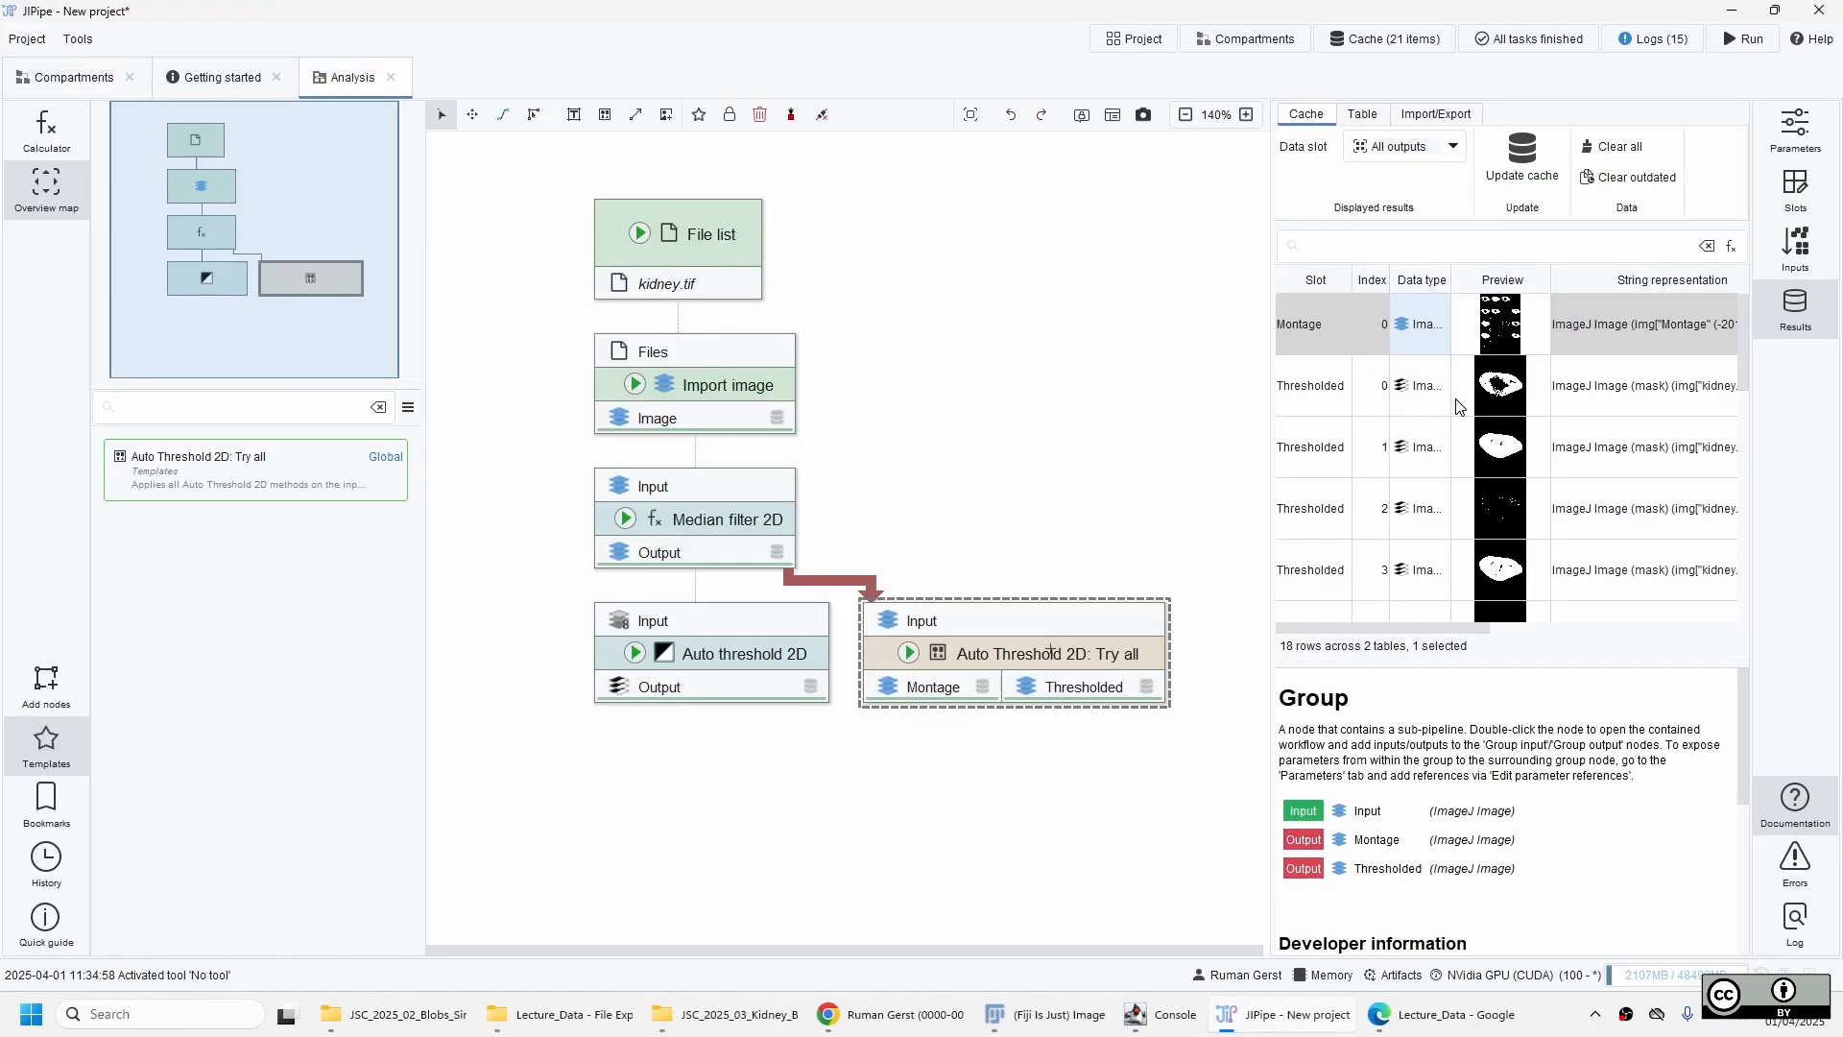
# Look through the result previews and restrict the displayed results to the Thresholded data slot.
pyautogui.scroll(-3, 1526, 449)
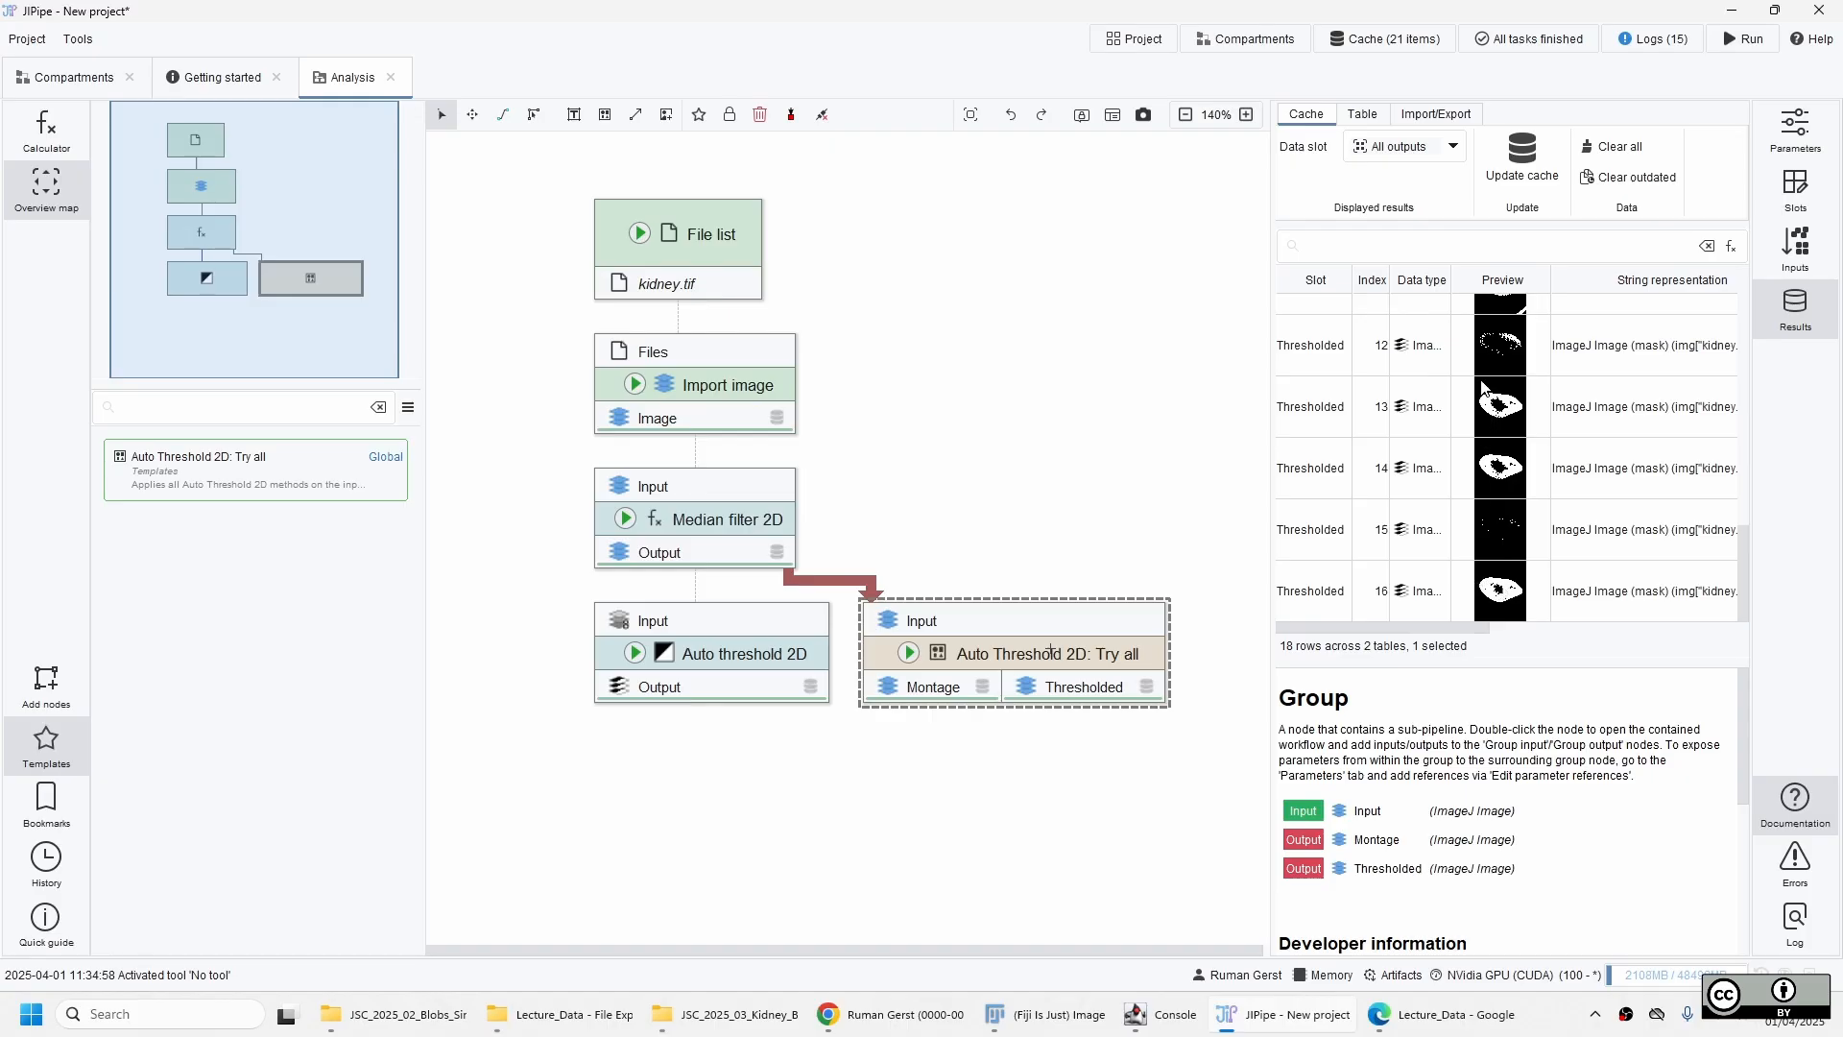
pyautogui.scroll(3, 1473, 506)
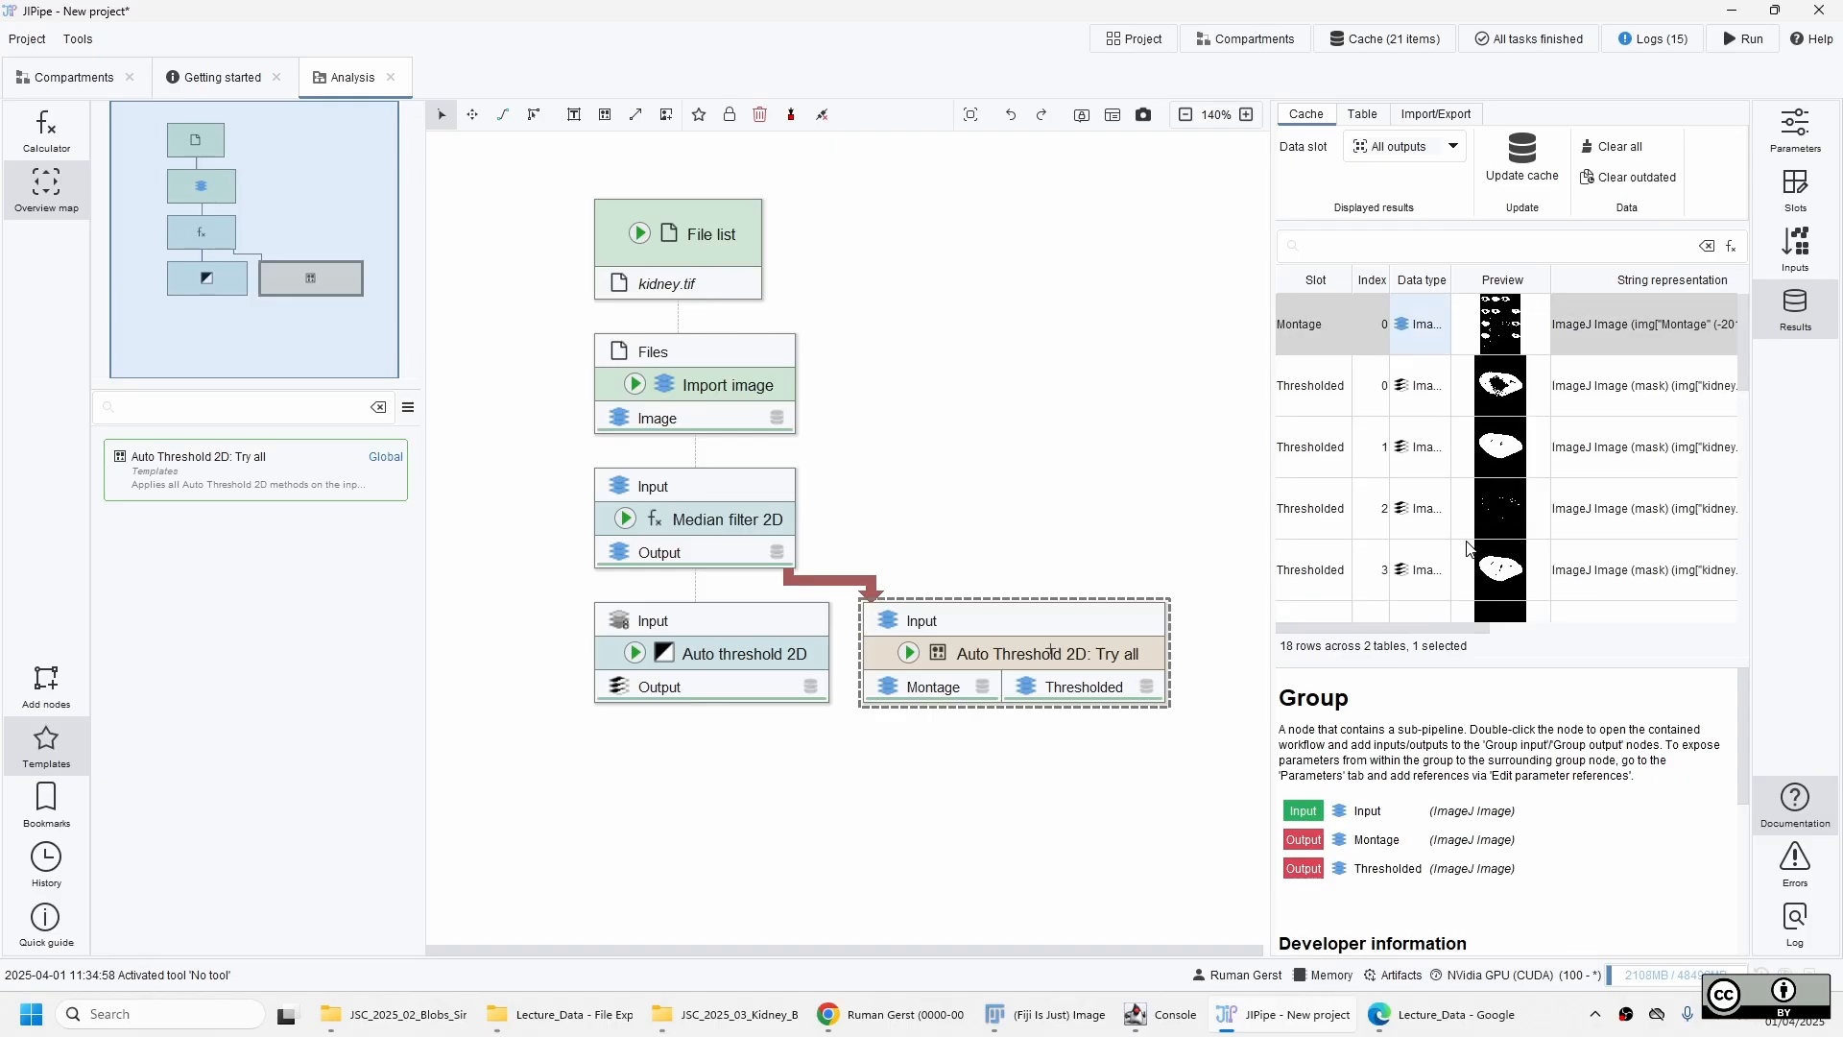
pyautogui.scroll(-8, 1467, 528)
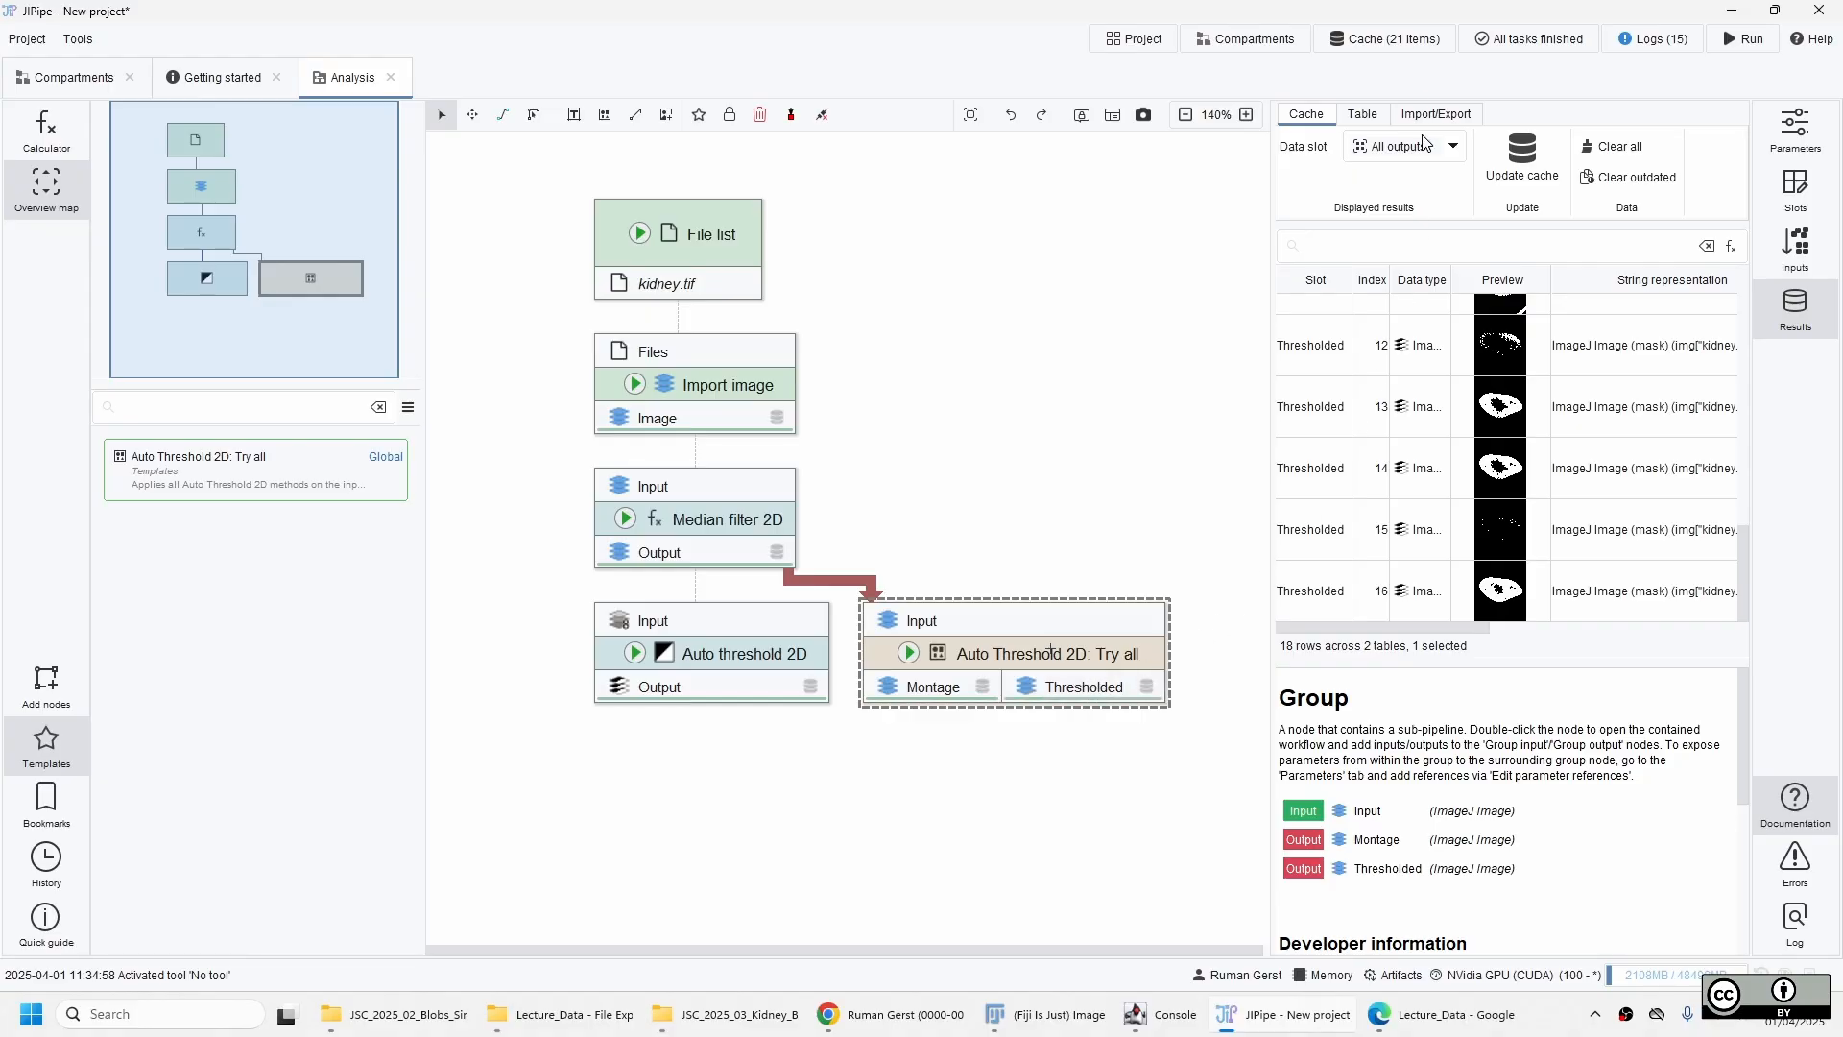
pyautogui.click(1397, 146)
pyautogui.click(1392, 219)
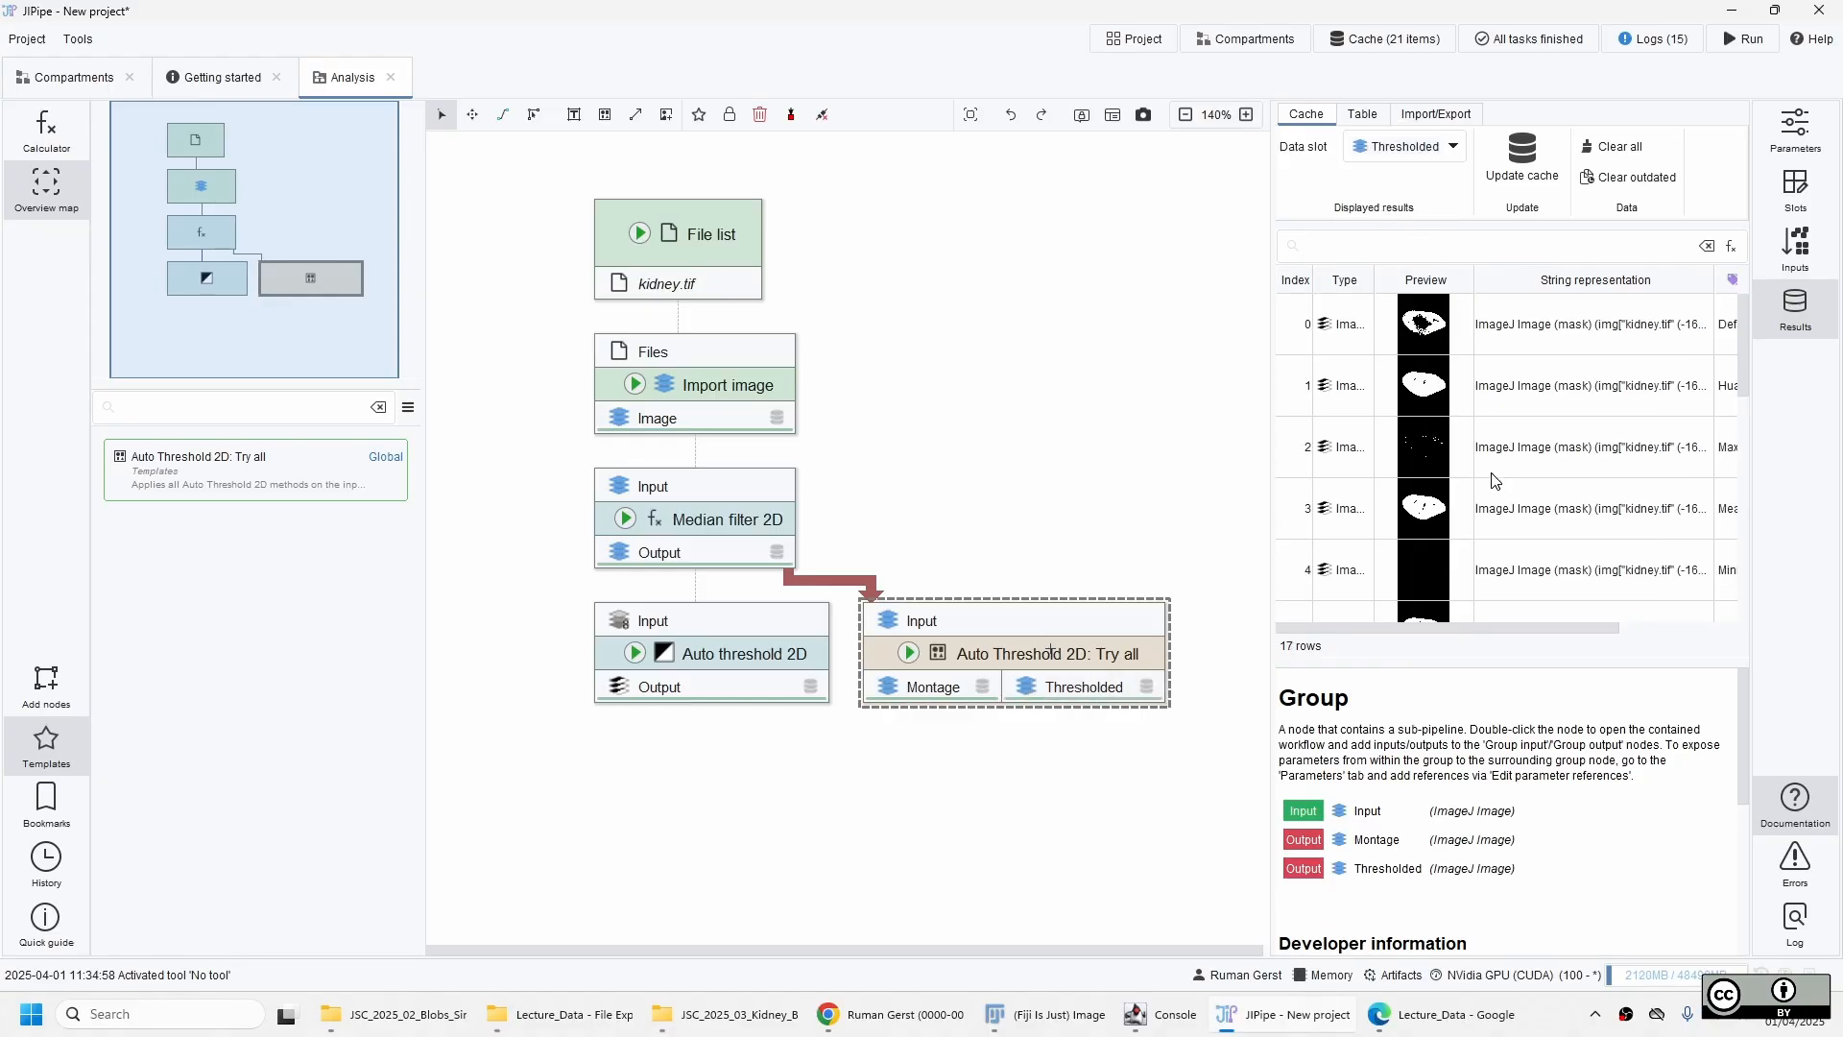
pyautogui.scroll(5, 1486, 514)
# Open the first thresholded mask, step ahead to the fifth one, and show its annotations beside the image.
pyautogui.doubleClick(1438, 327)
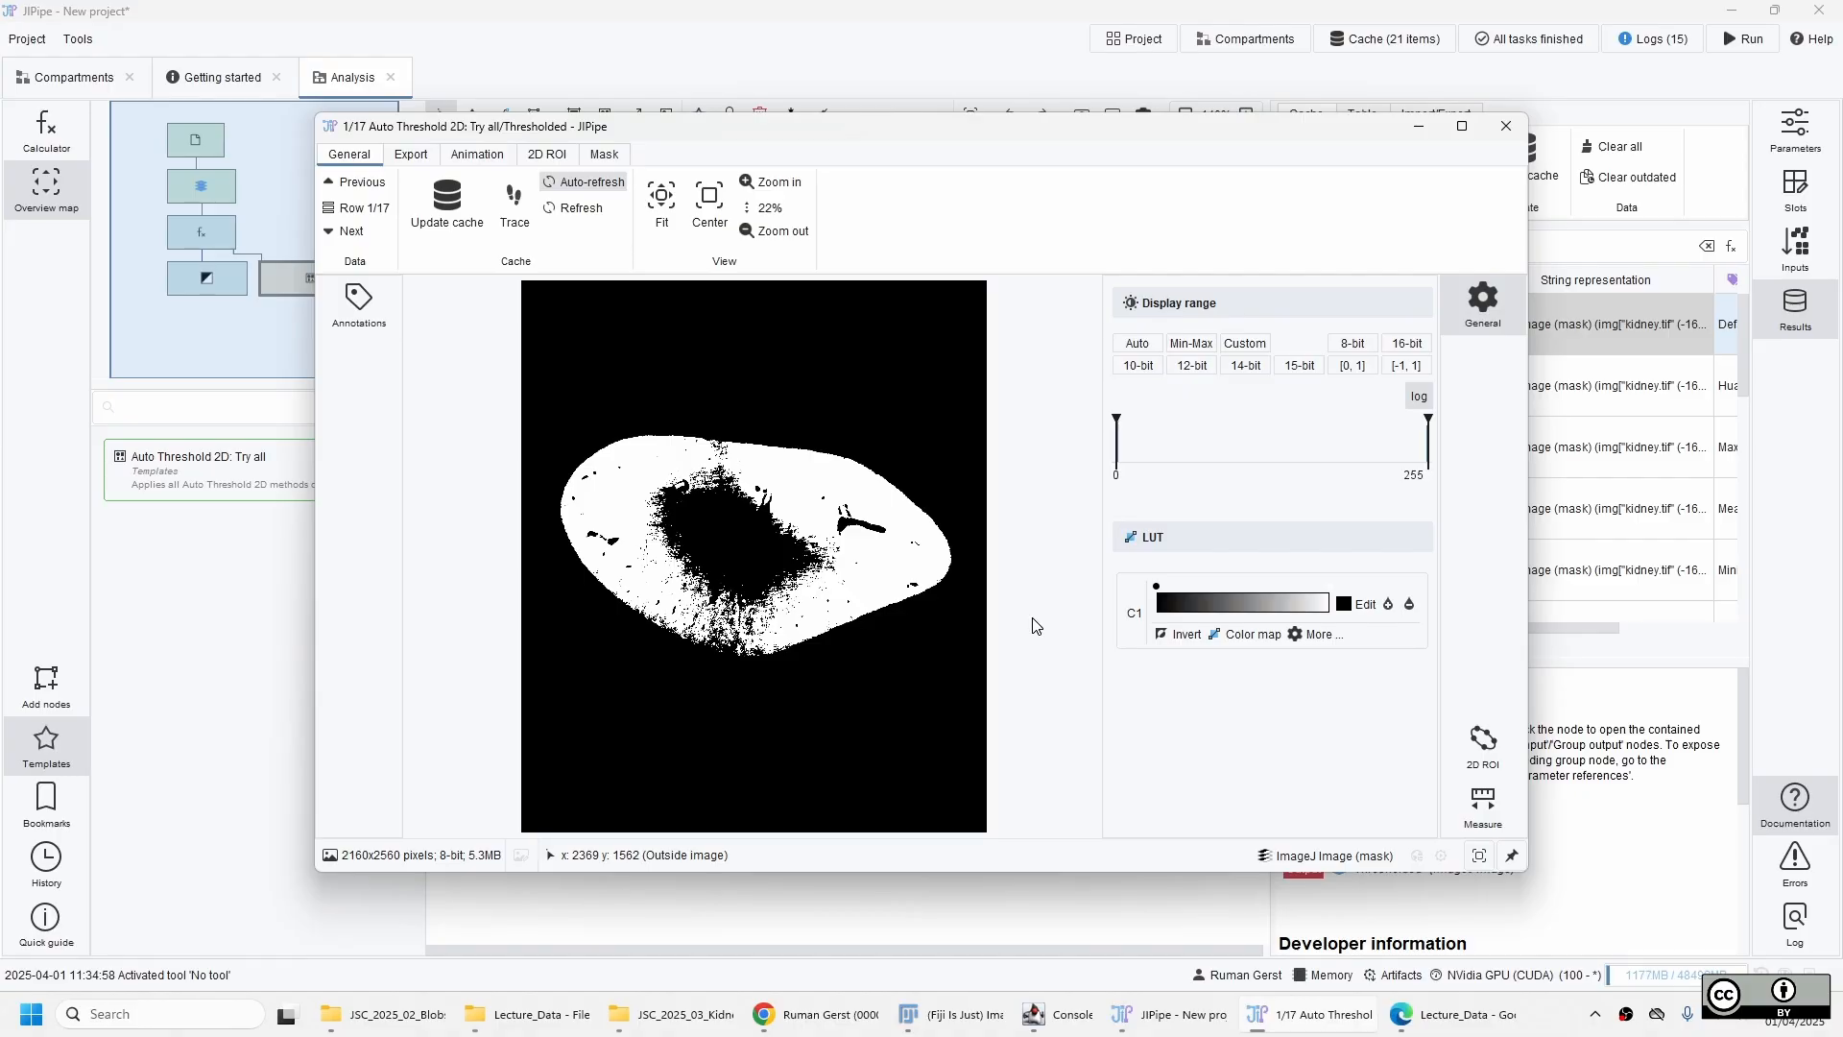
pyautogui.click(333, 232)
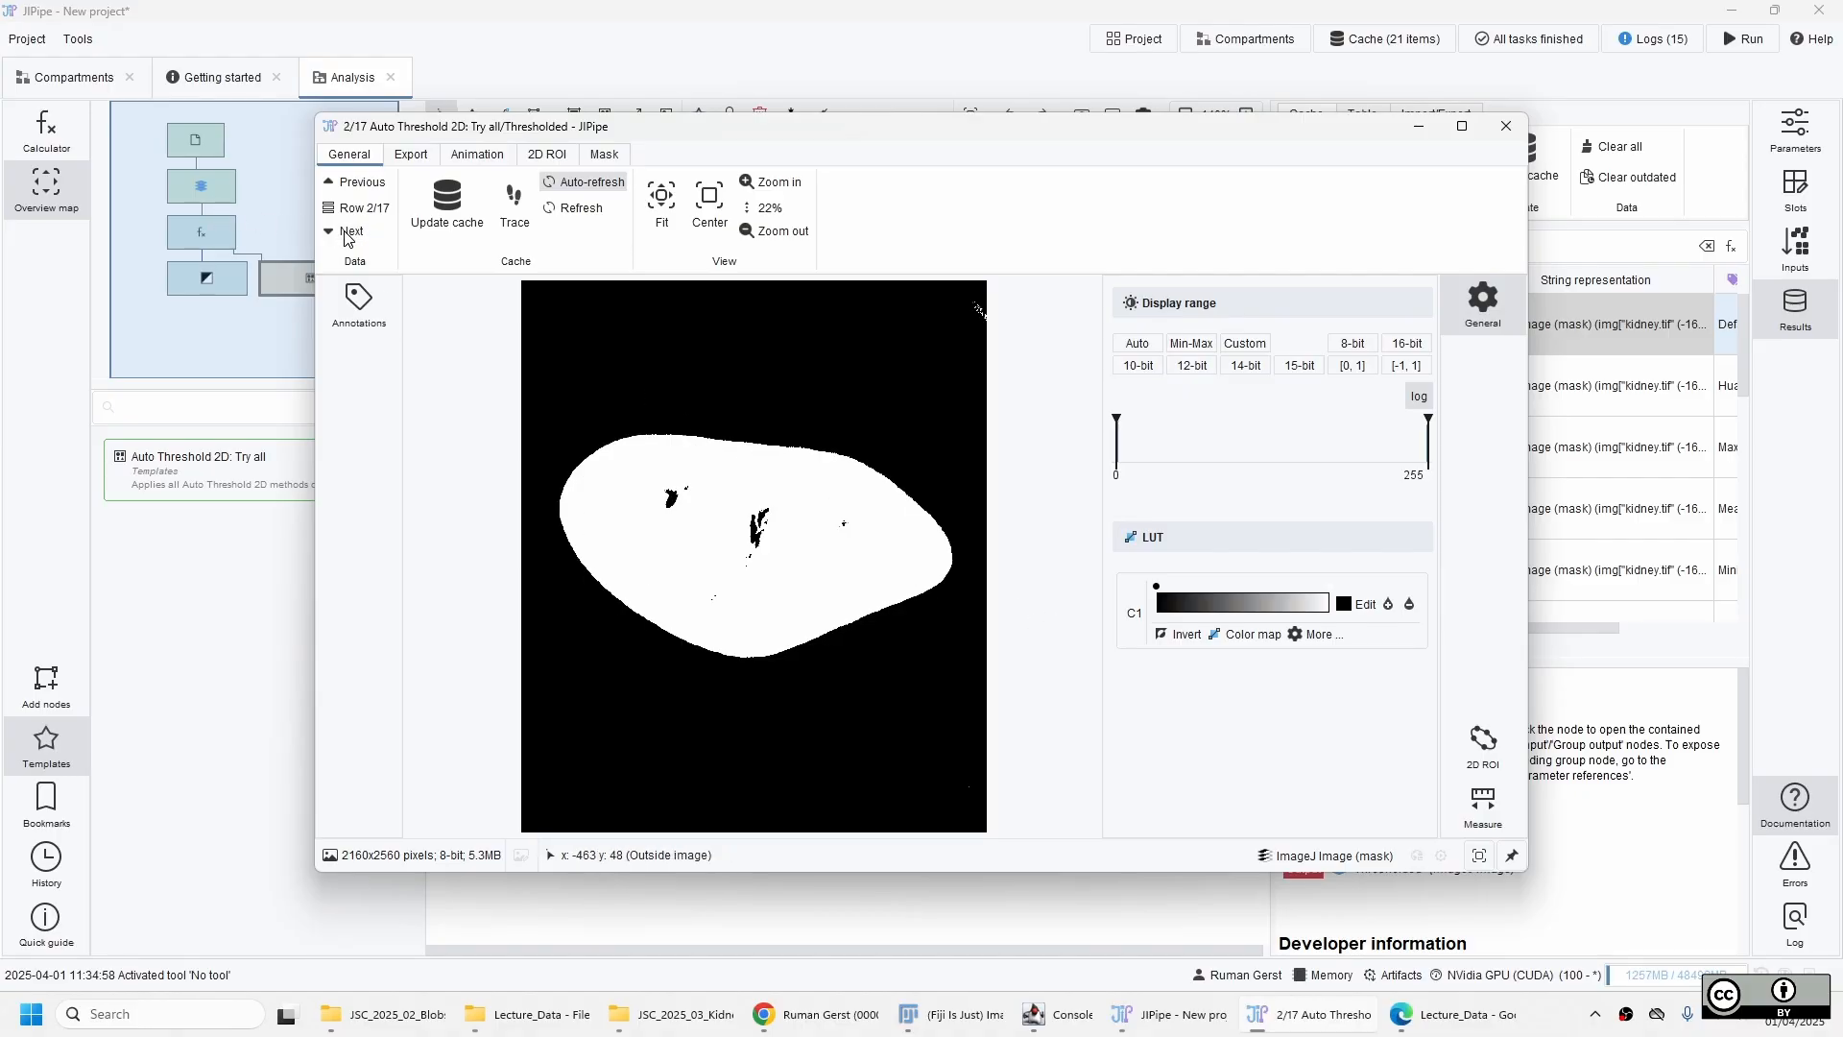
pyautogui.click(347, 233)
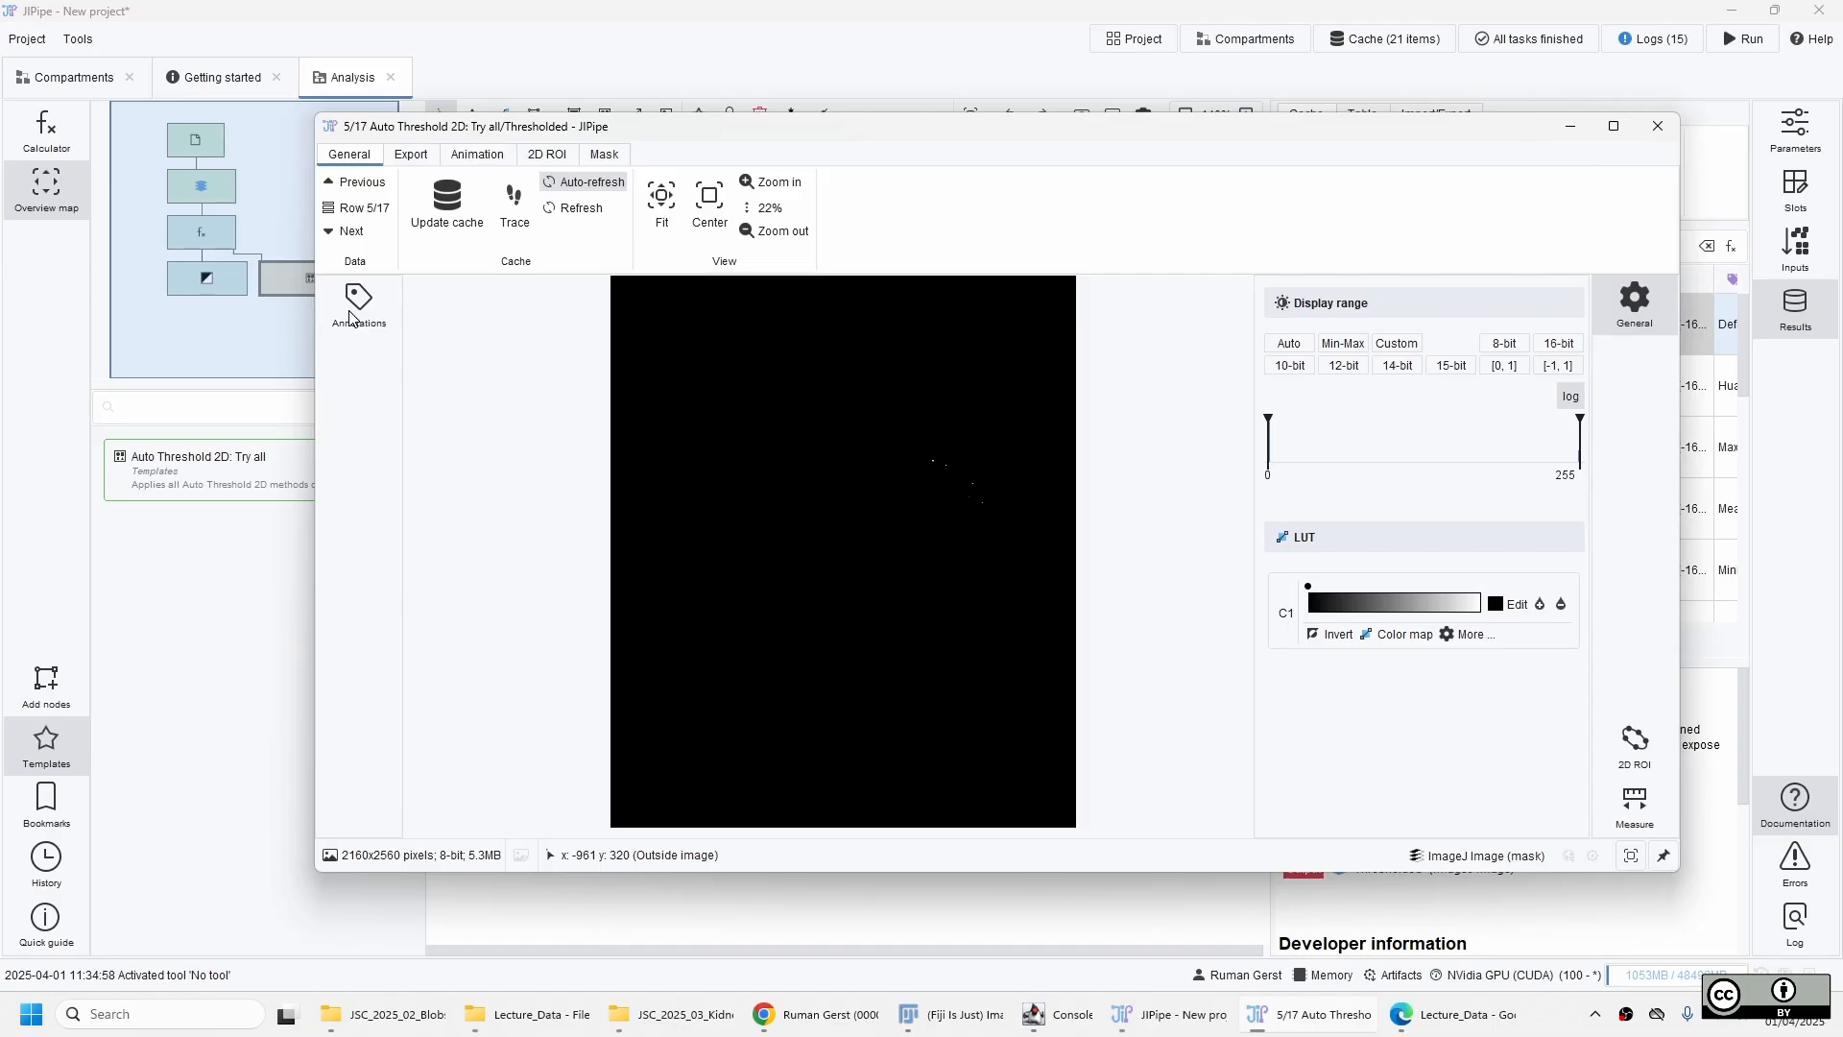
pyautogui.click(355, 313)
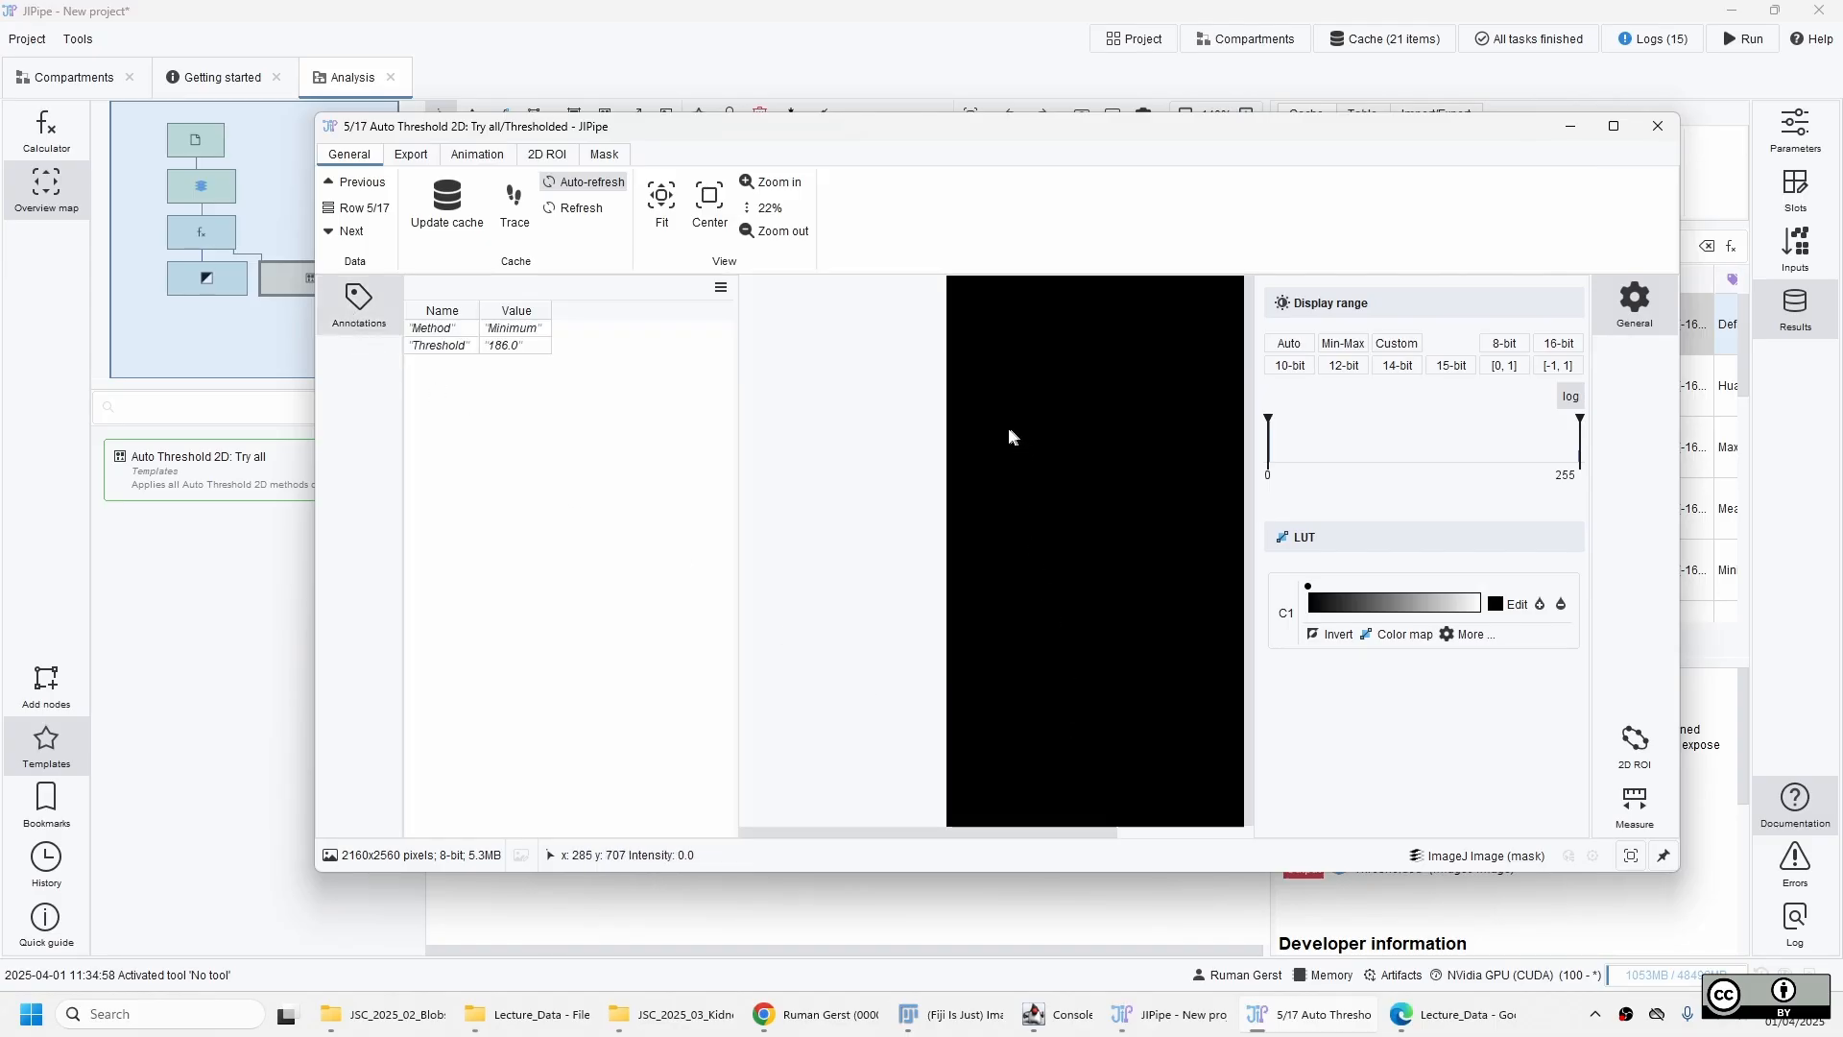
pyautogui.moveTo(737, 422); pyautogui.dragTo(646, 425)
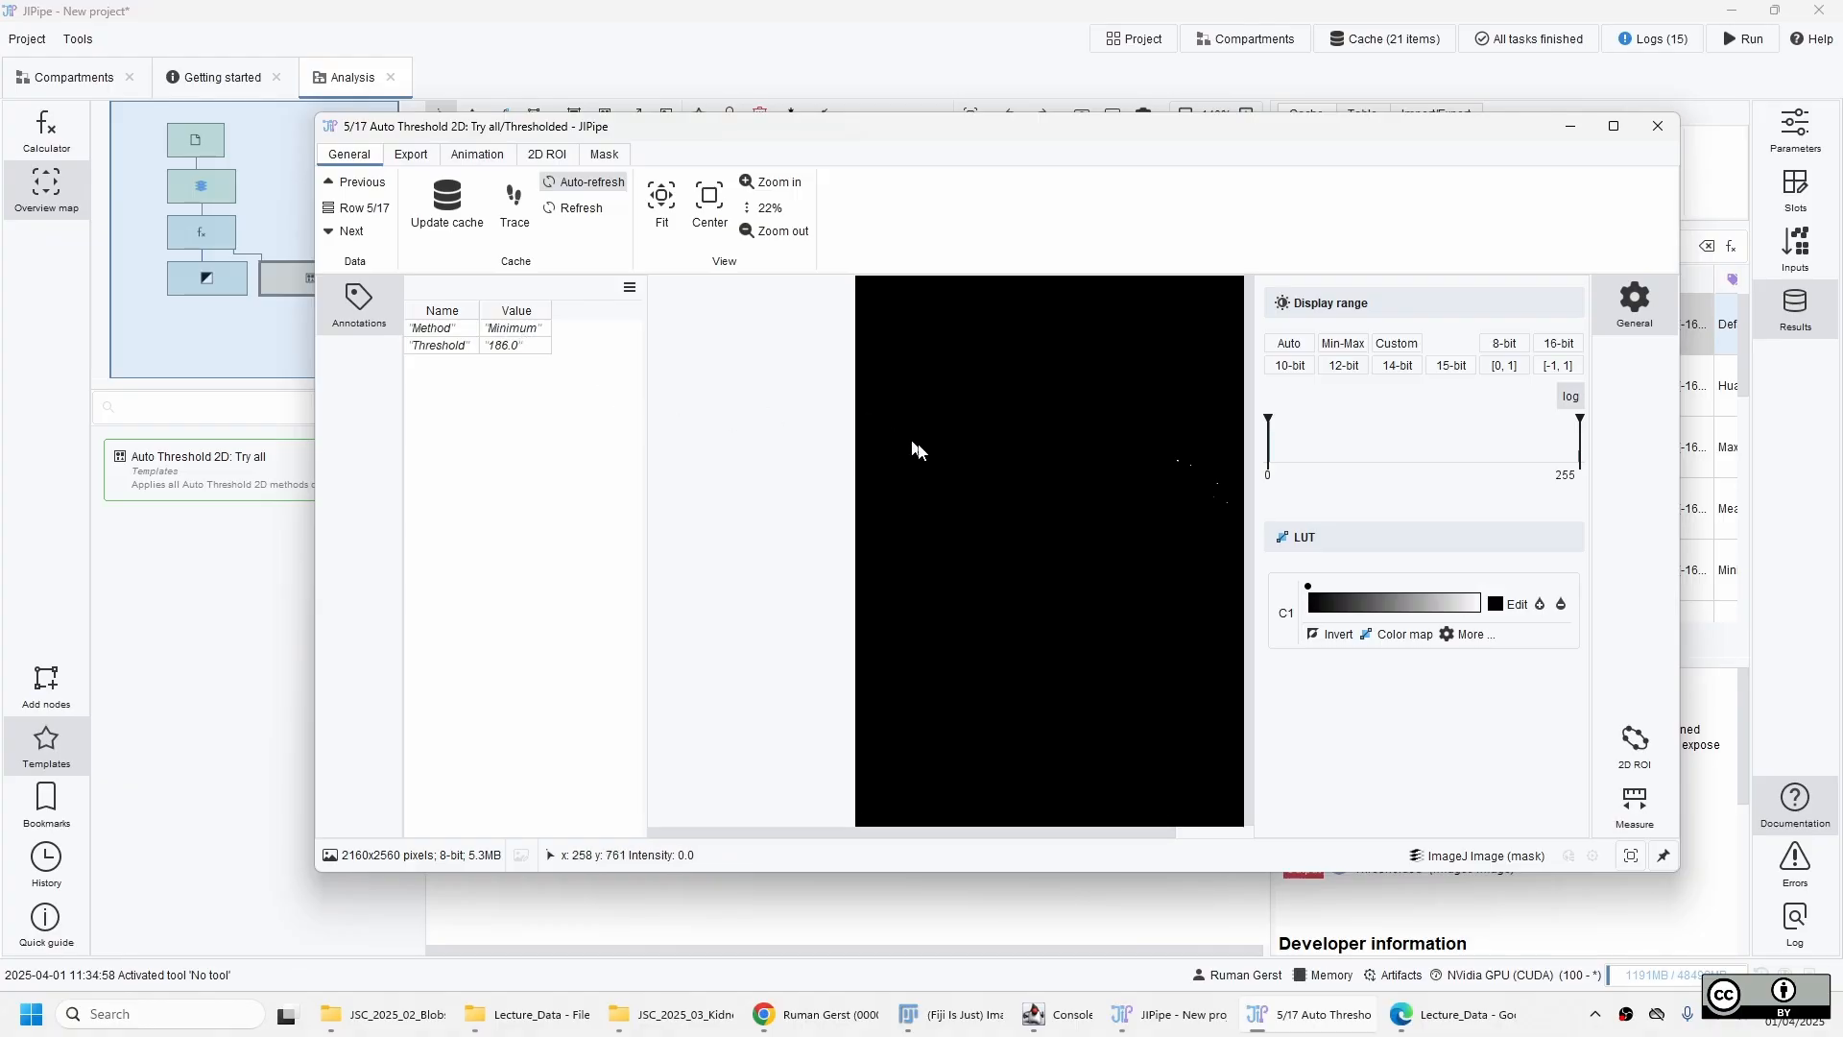
pyautogui.moveTo(1045, 476); pyautogui.dragTo(925, 469)
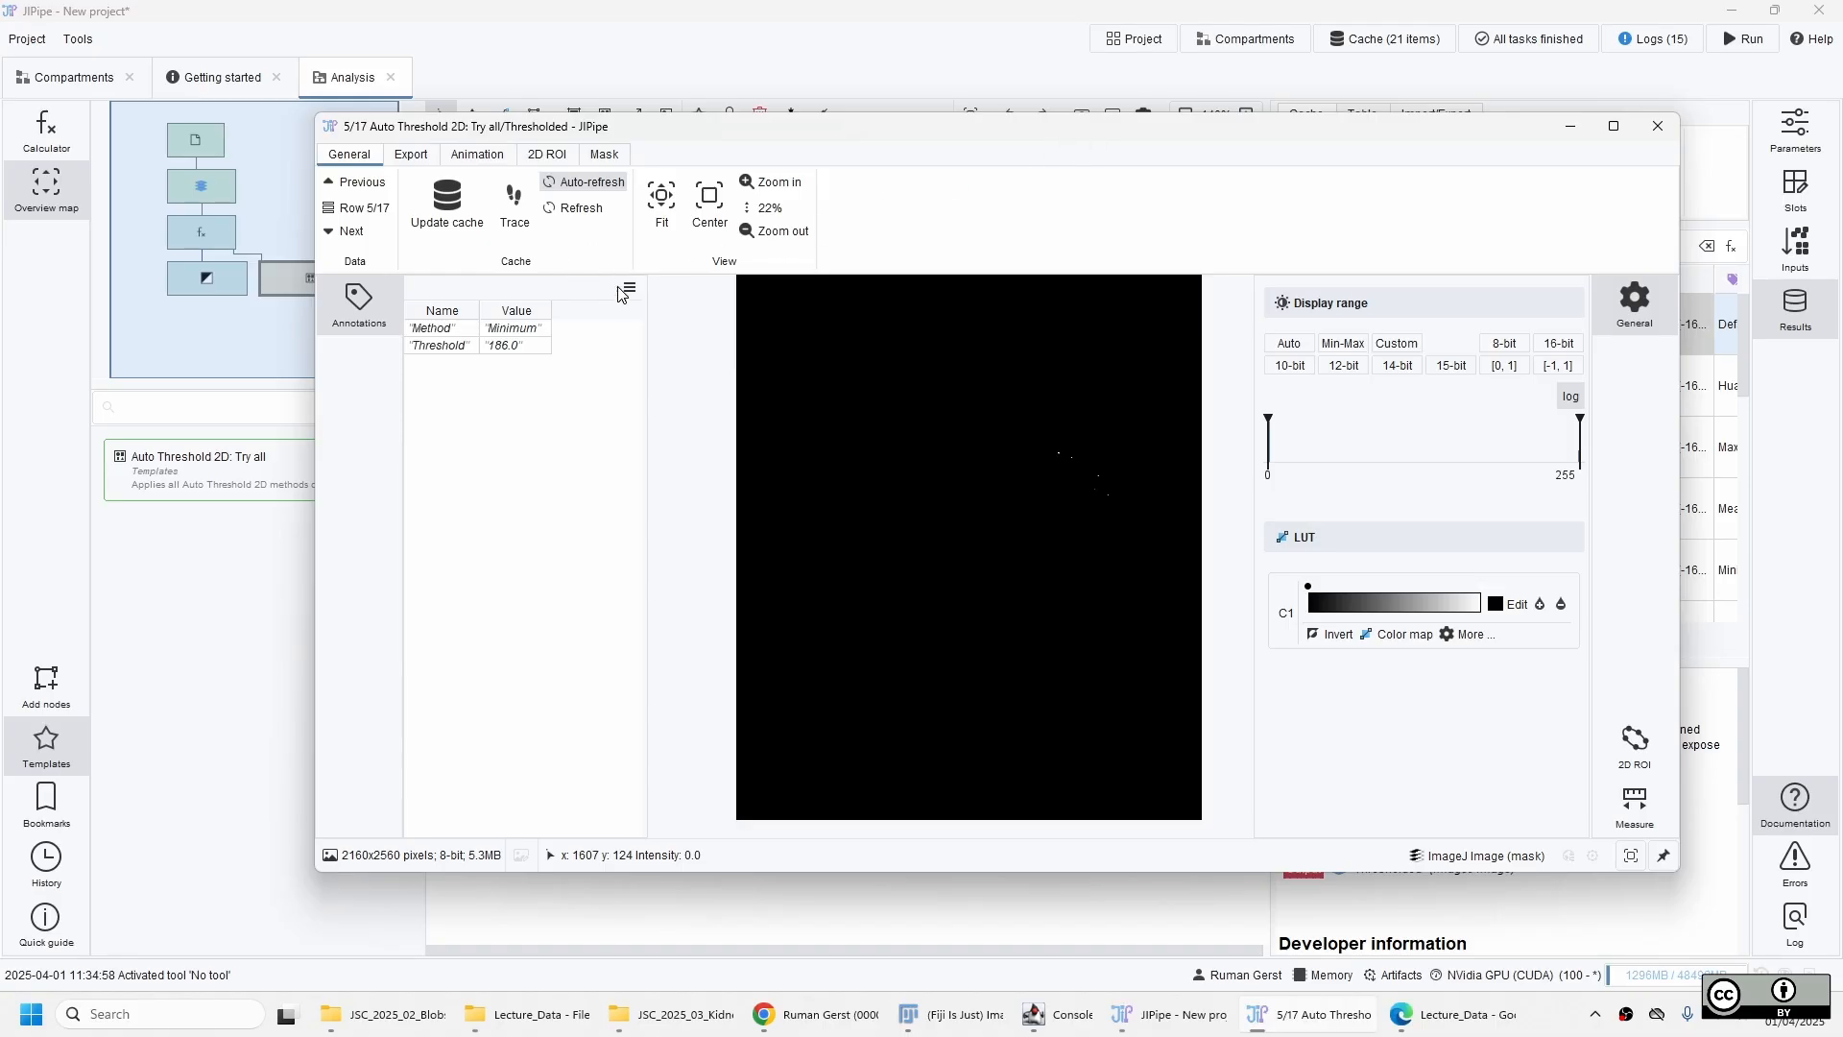
# Step through the remaining thresholded masks and back around to the Huang result, comparing each method's segmentation, and close the viewer.
pyautogui.press('Down')
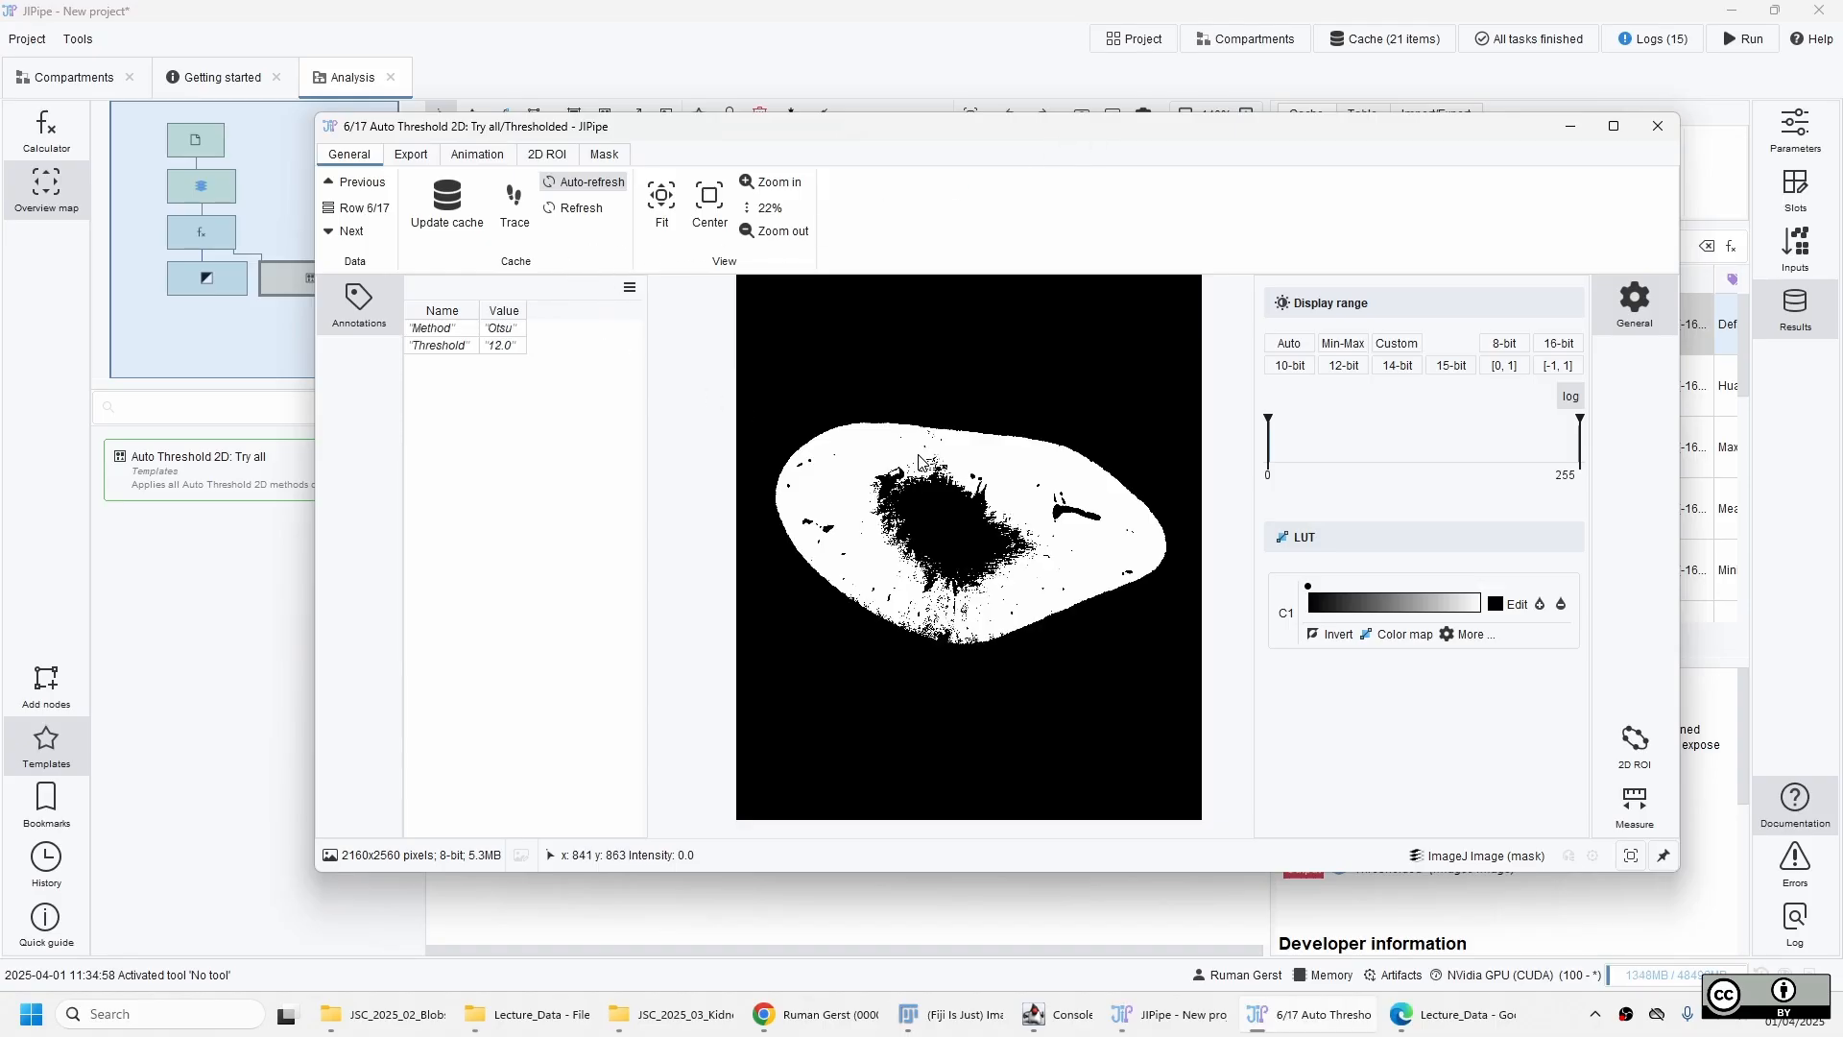
pyautogui.press('Down')
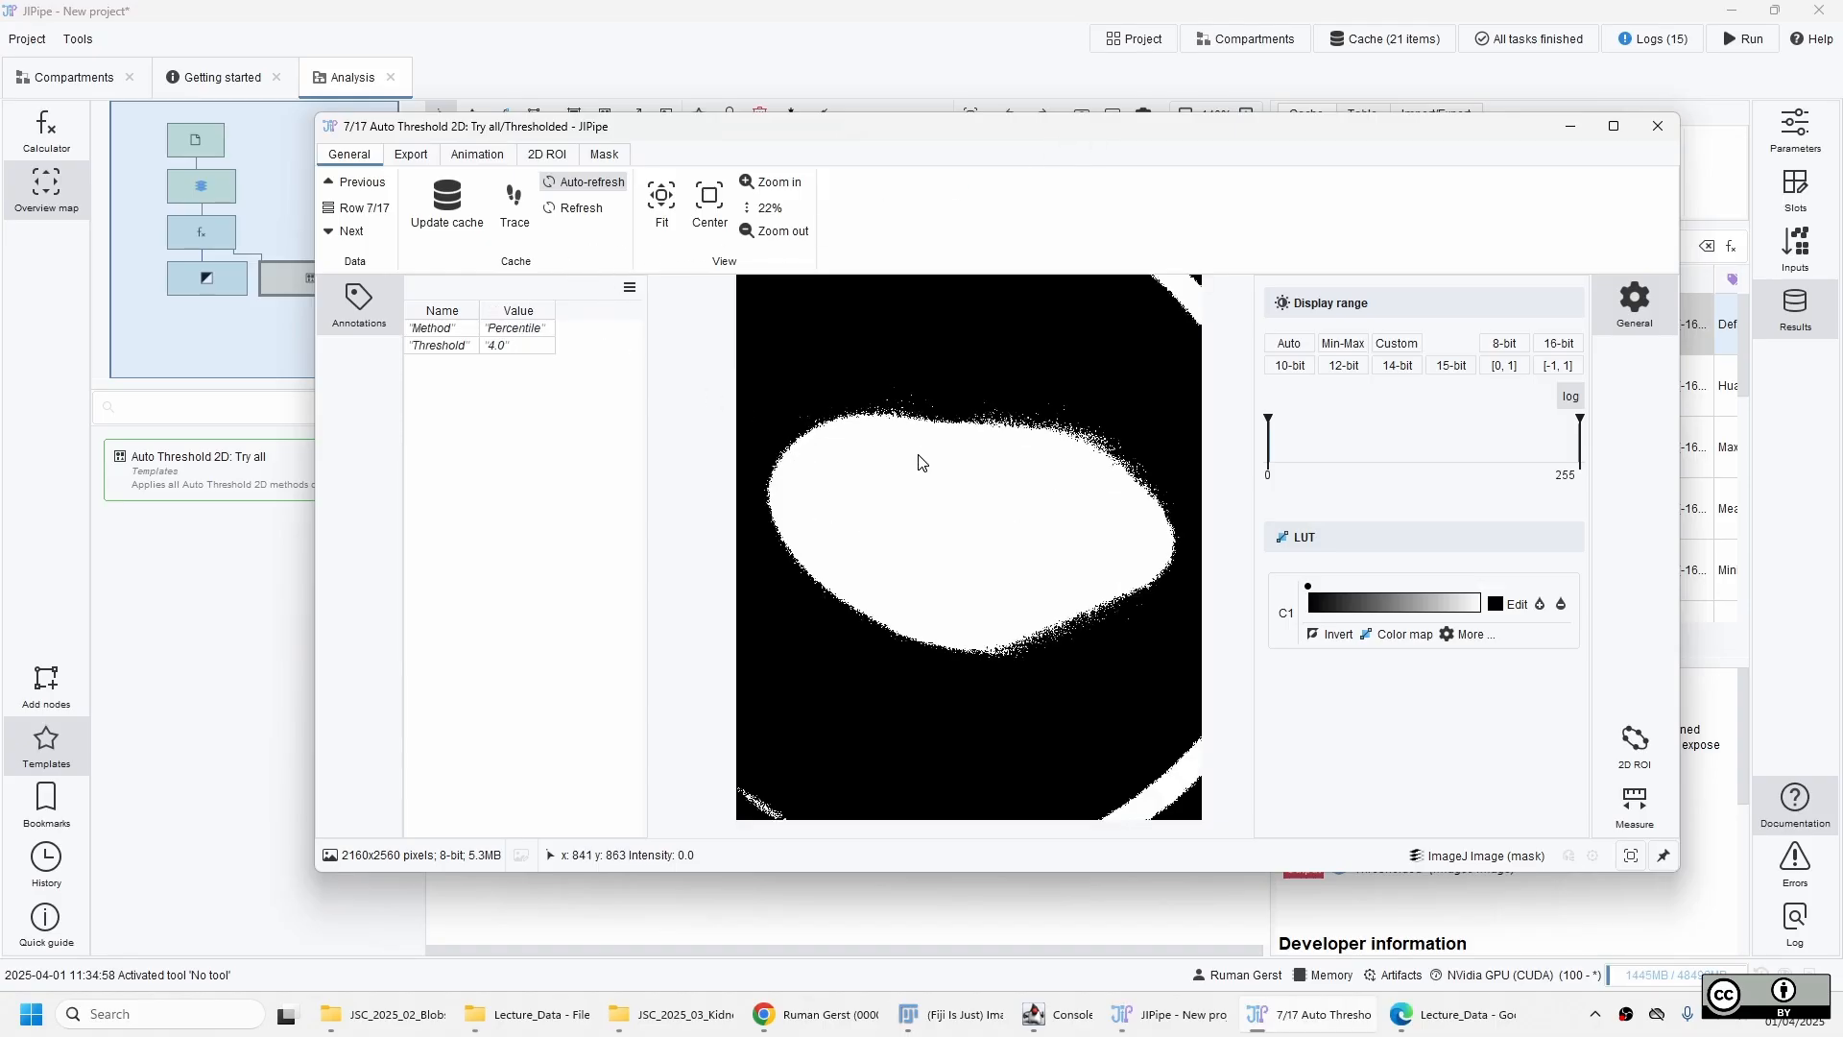
pyautogui.press('Down')
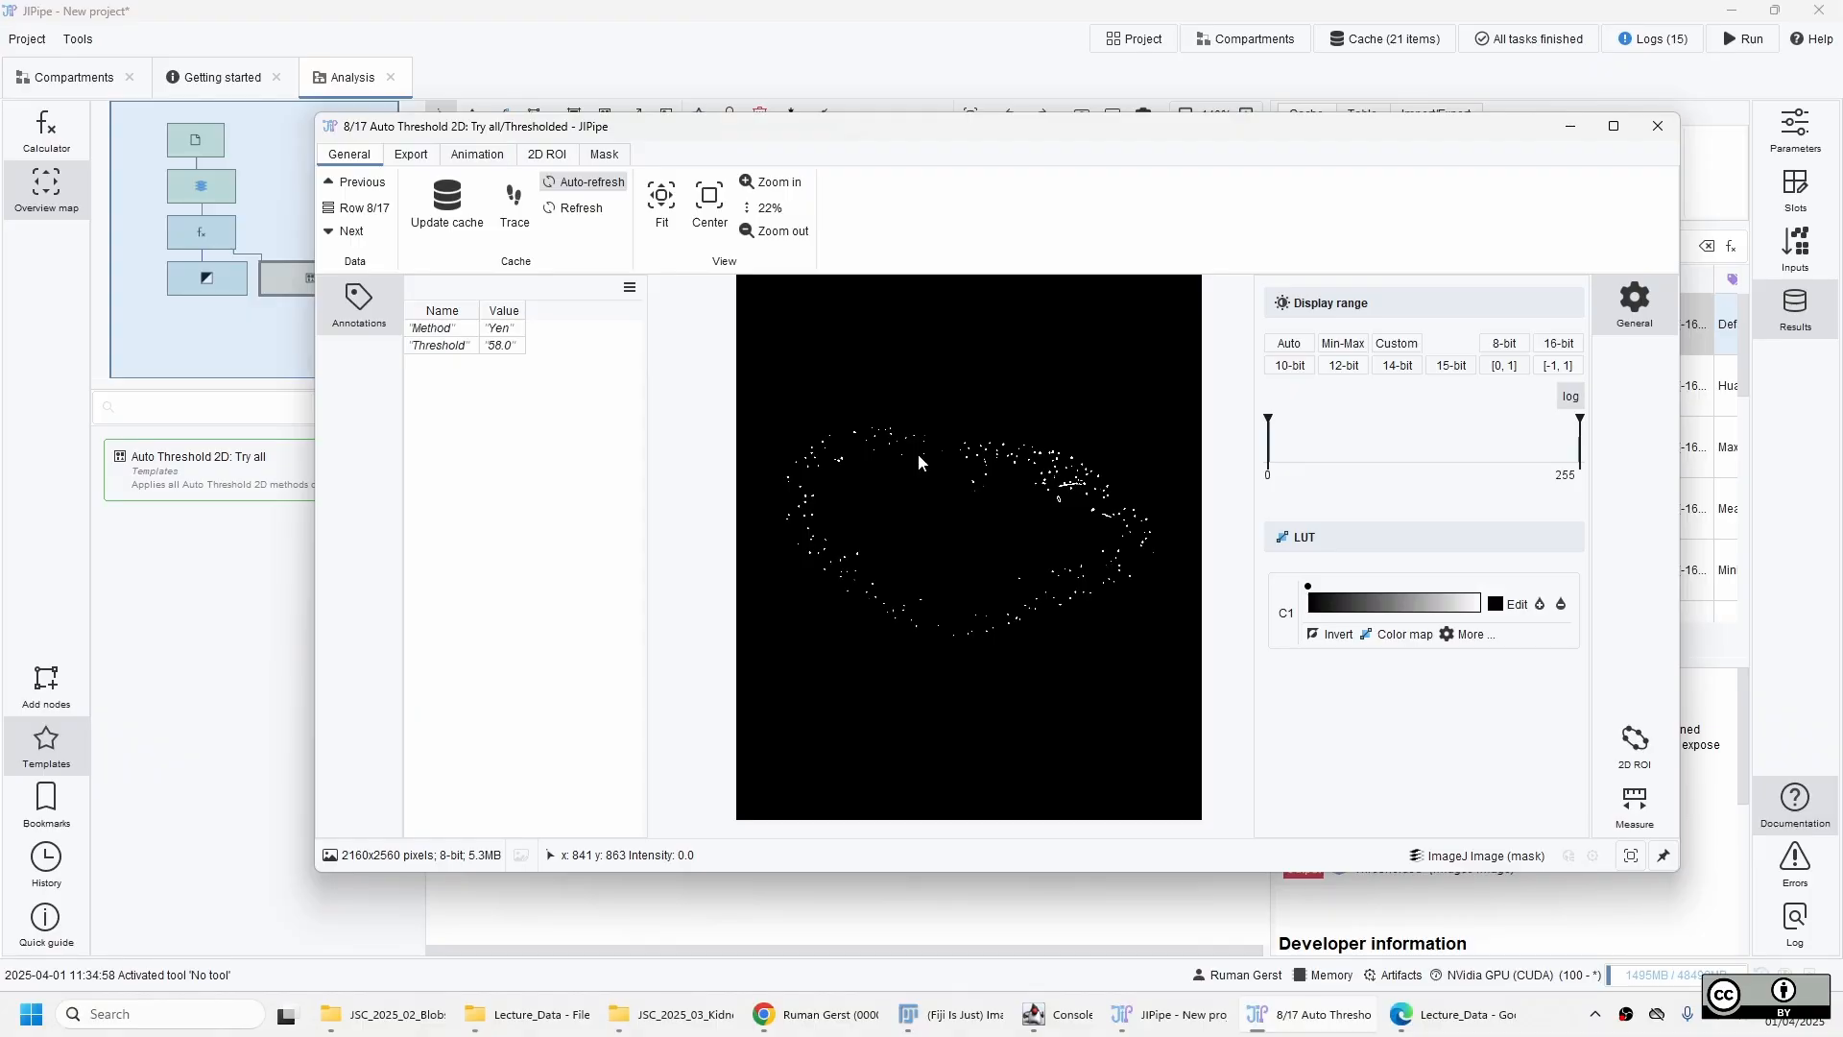
pyautogui.press('Down')
pyautogui.press('Down')
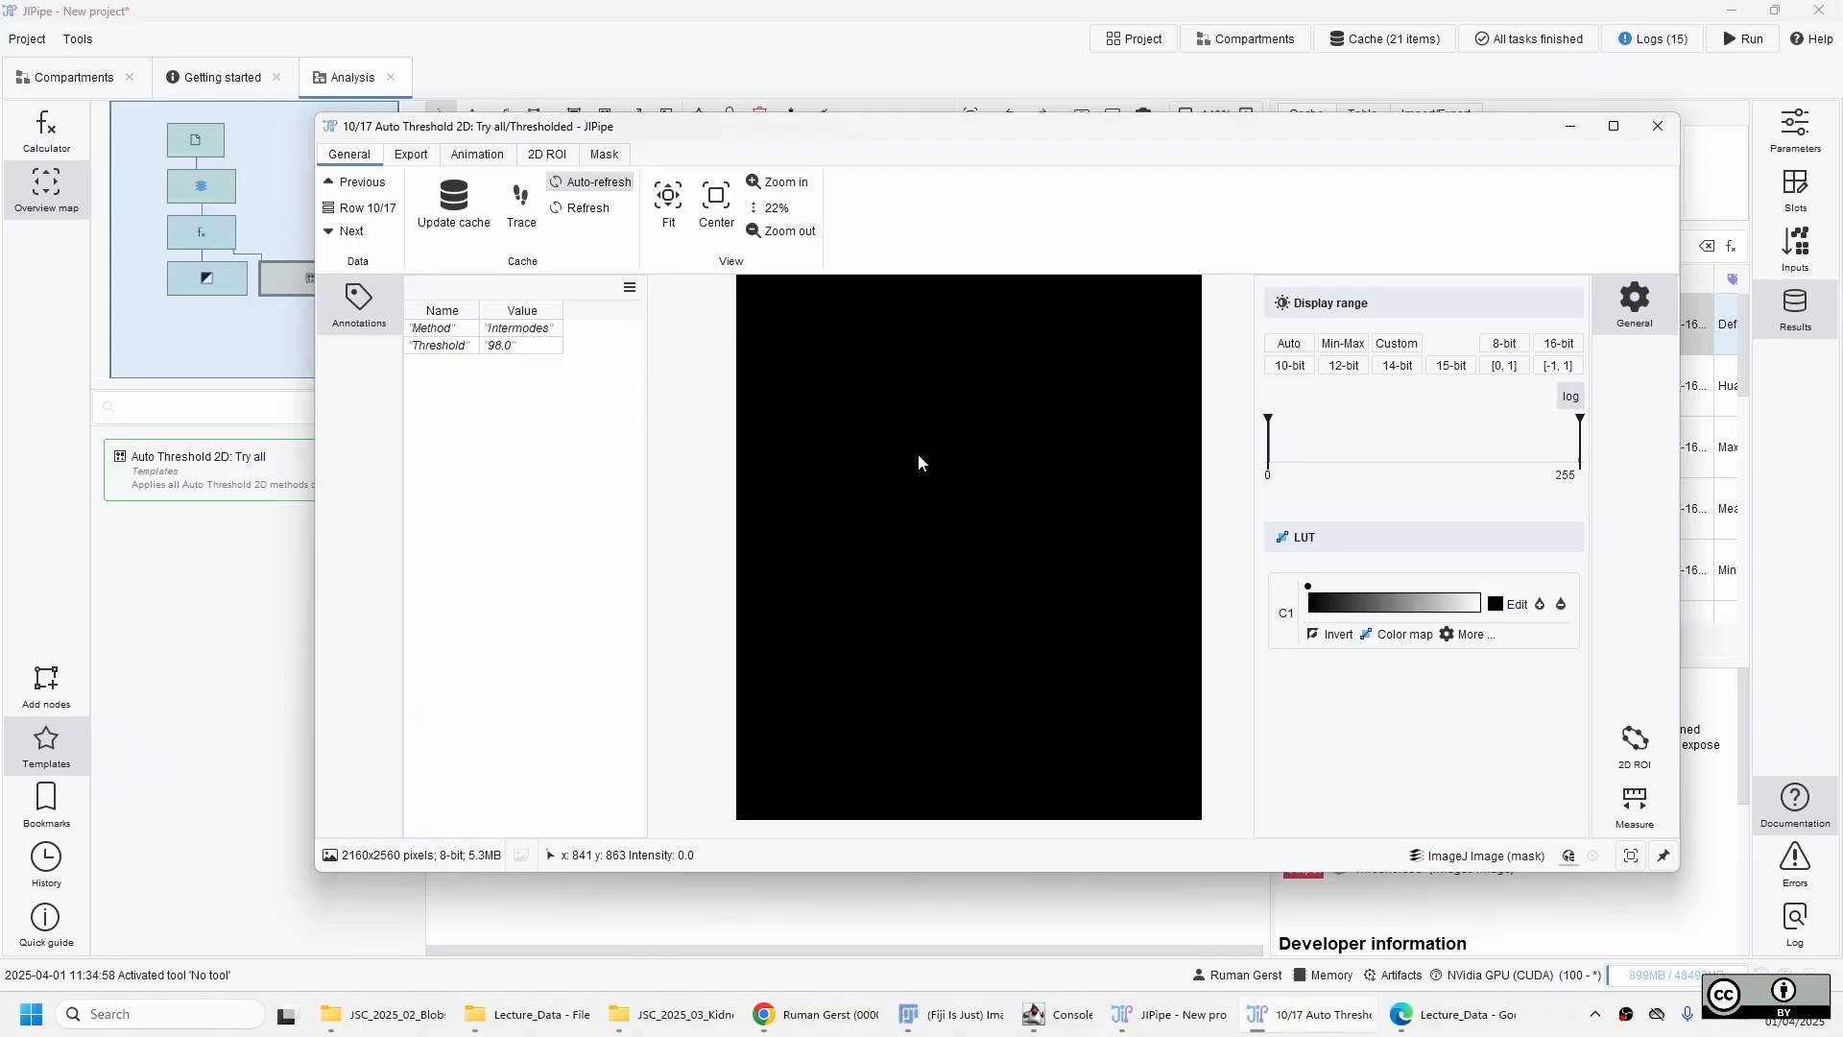
pyautogui.press('Down')
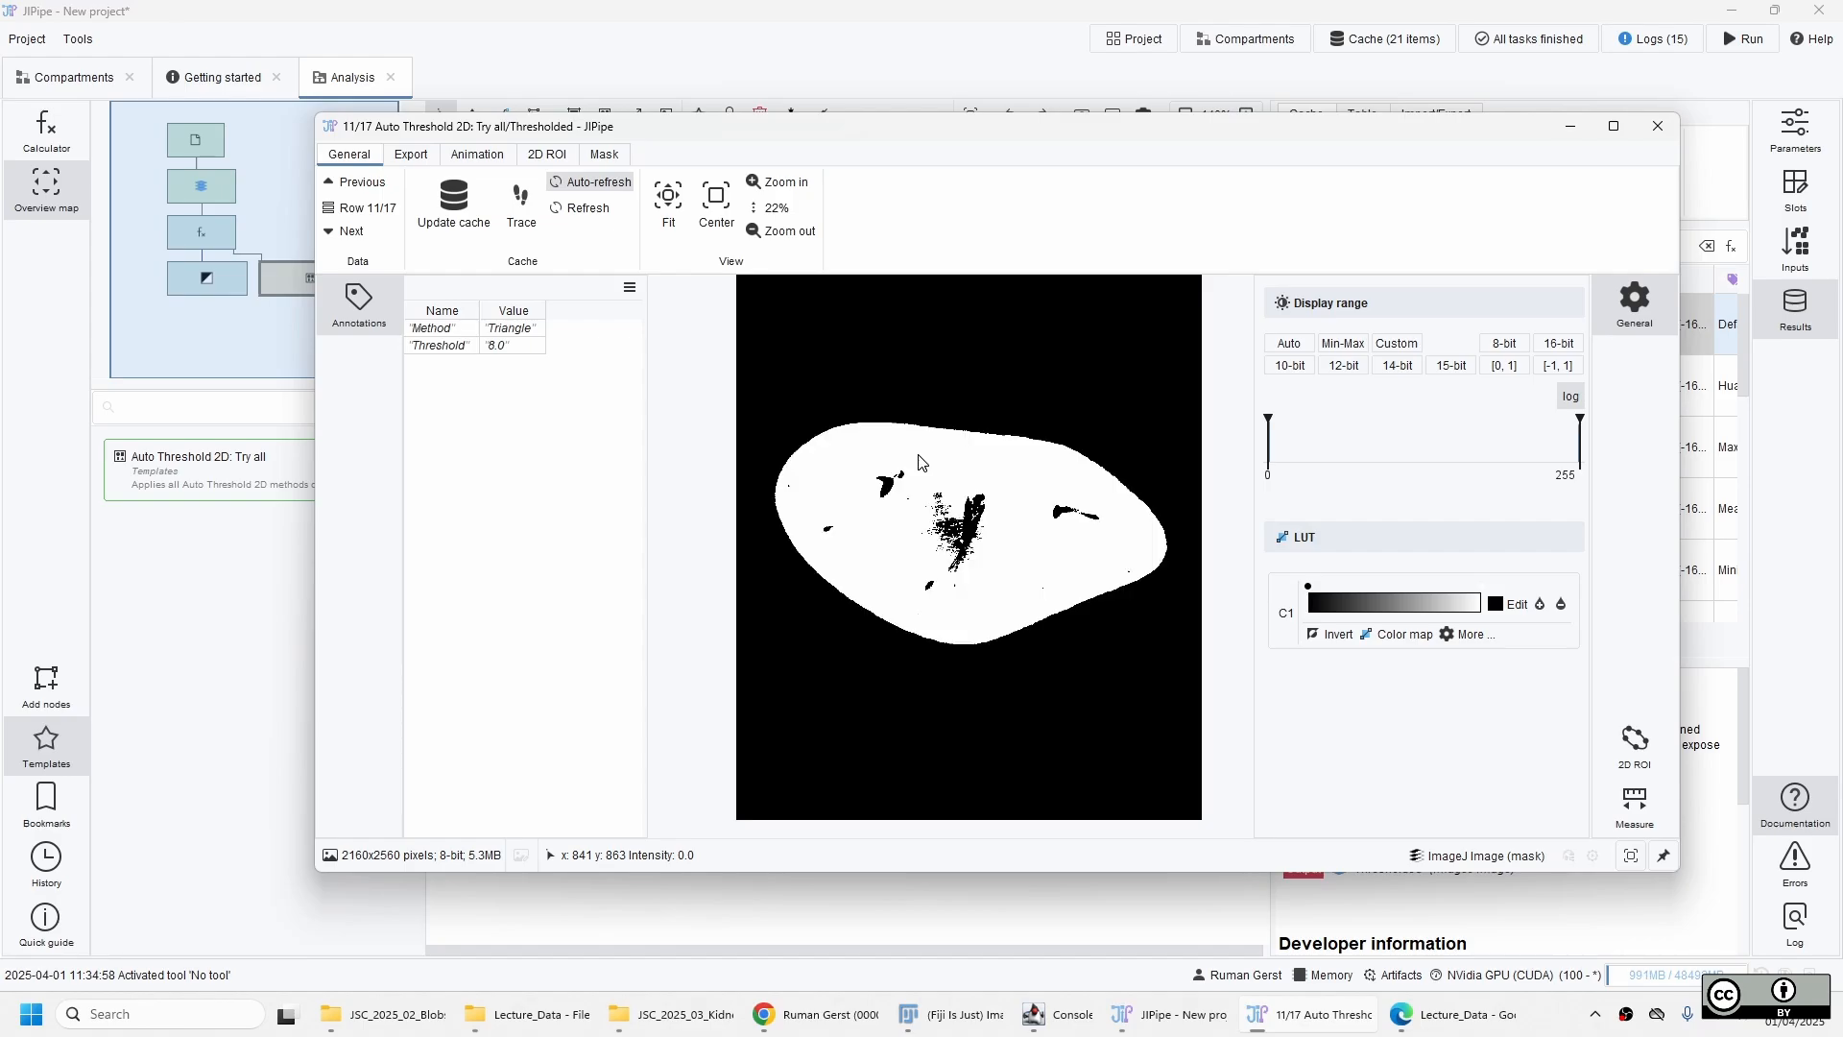
pyautogui.press('Down')
pyautogui.press('Down')
pyautogui.press('Down')
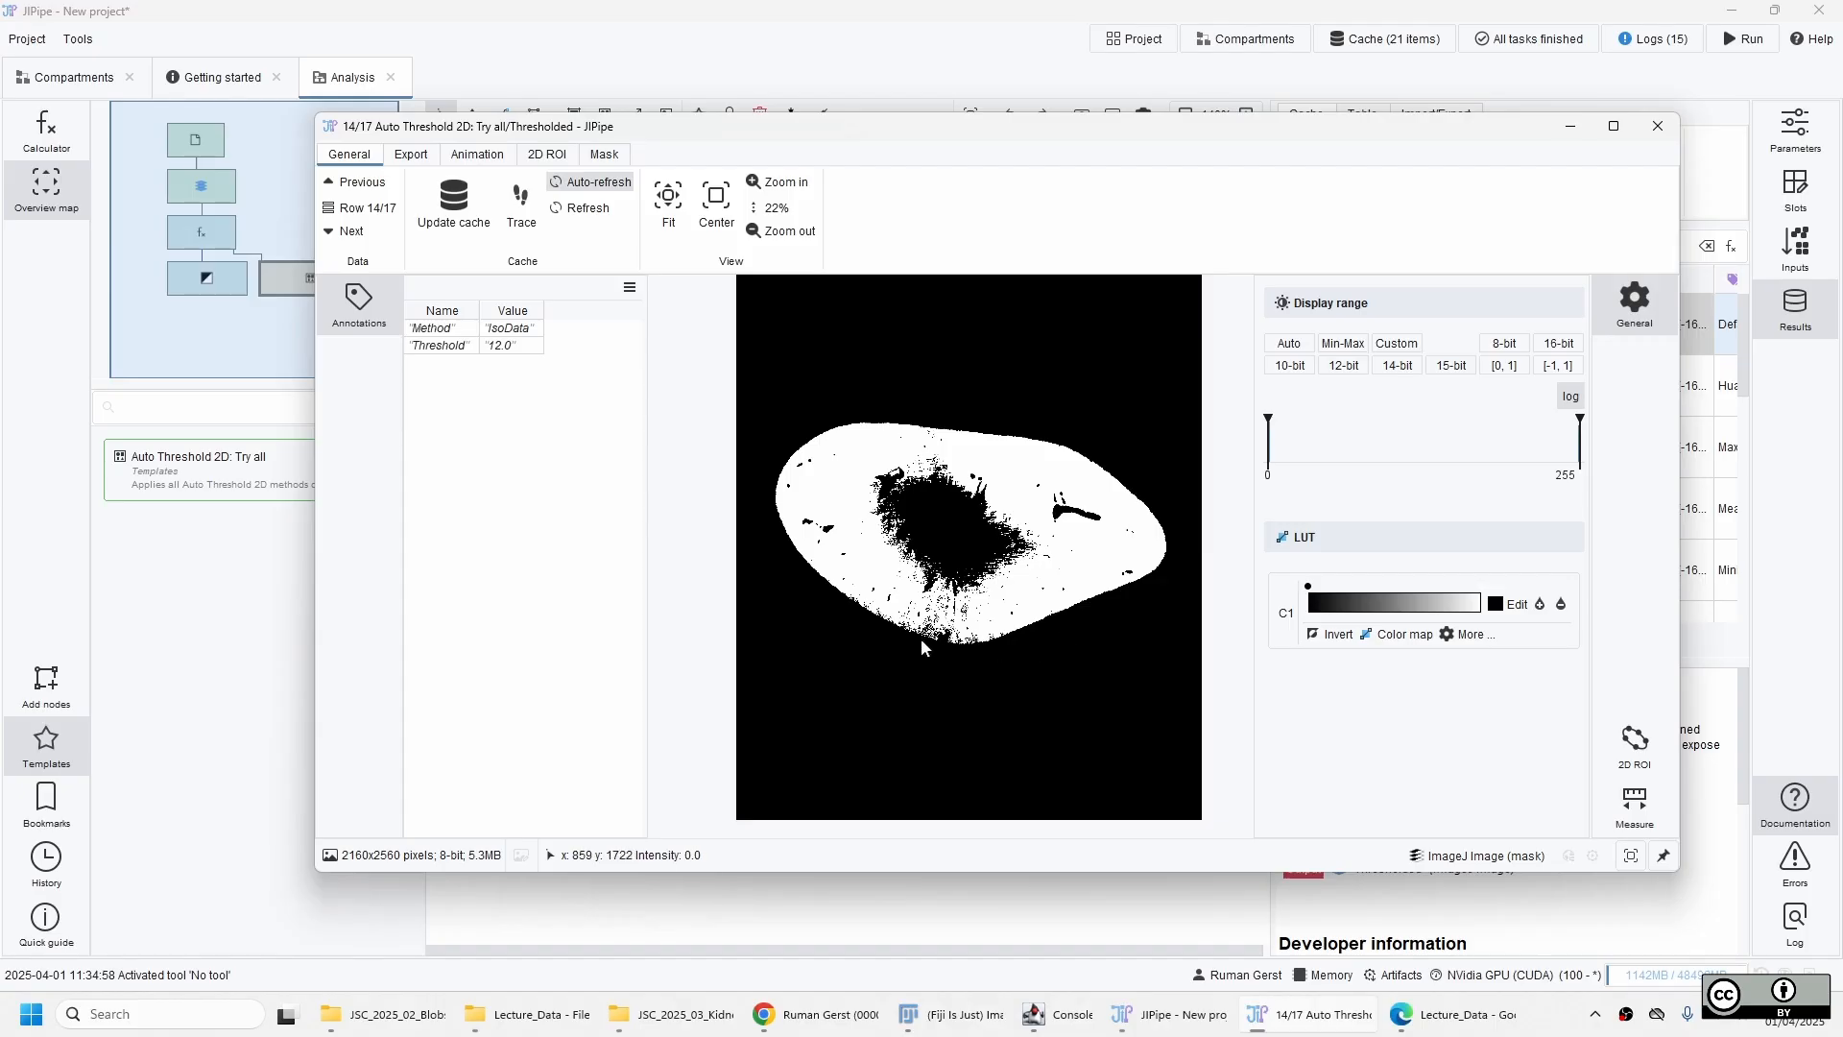
pyautogui.press('Down')
pyautogui.press('Down')
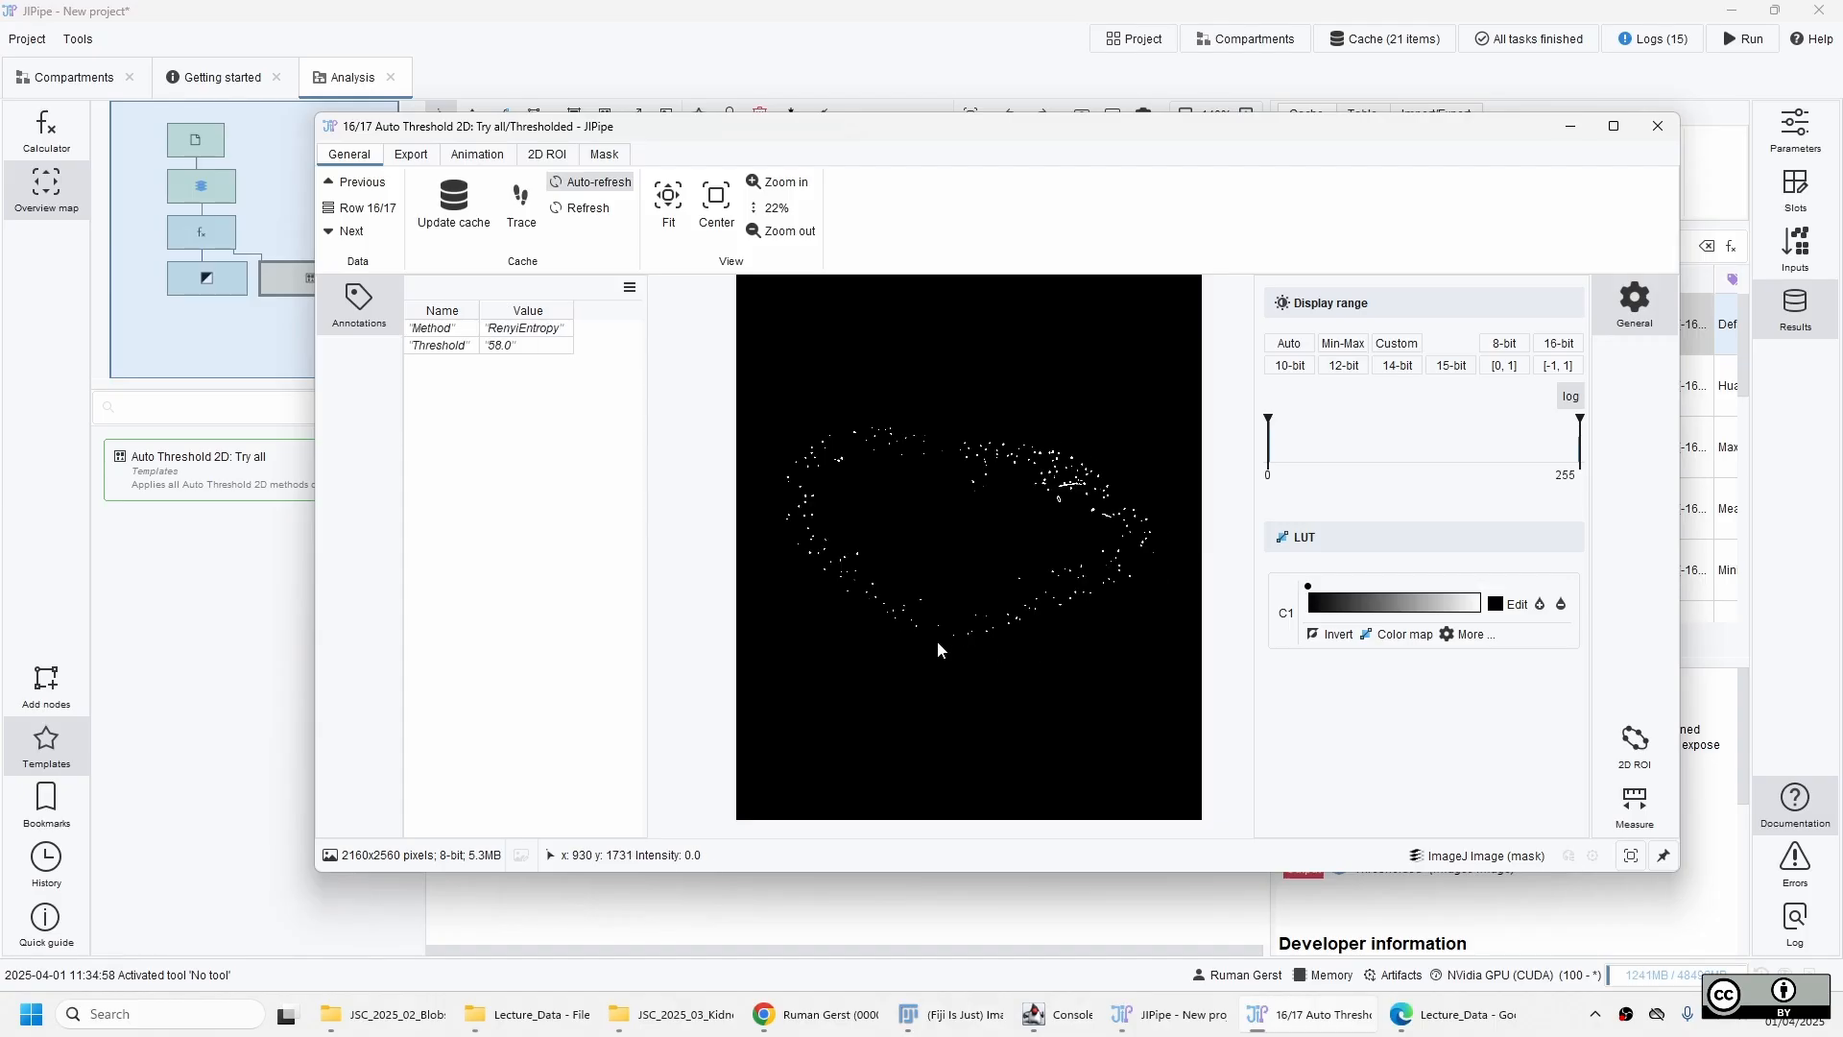
pyautogui.press('Down')
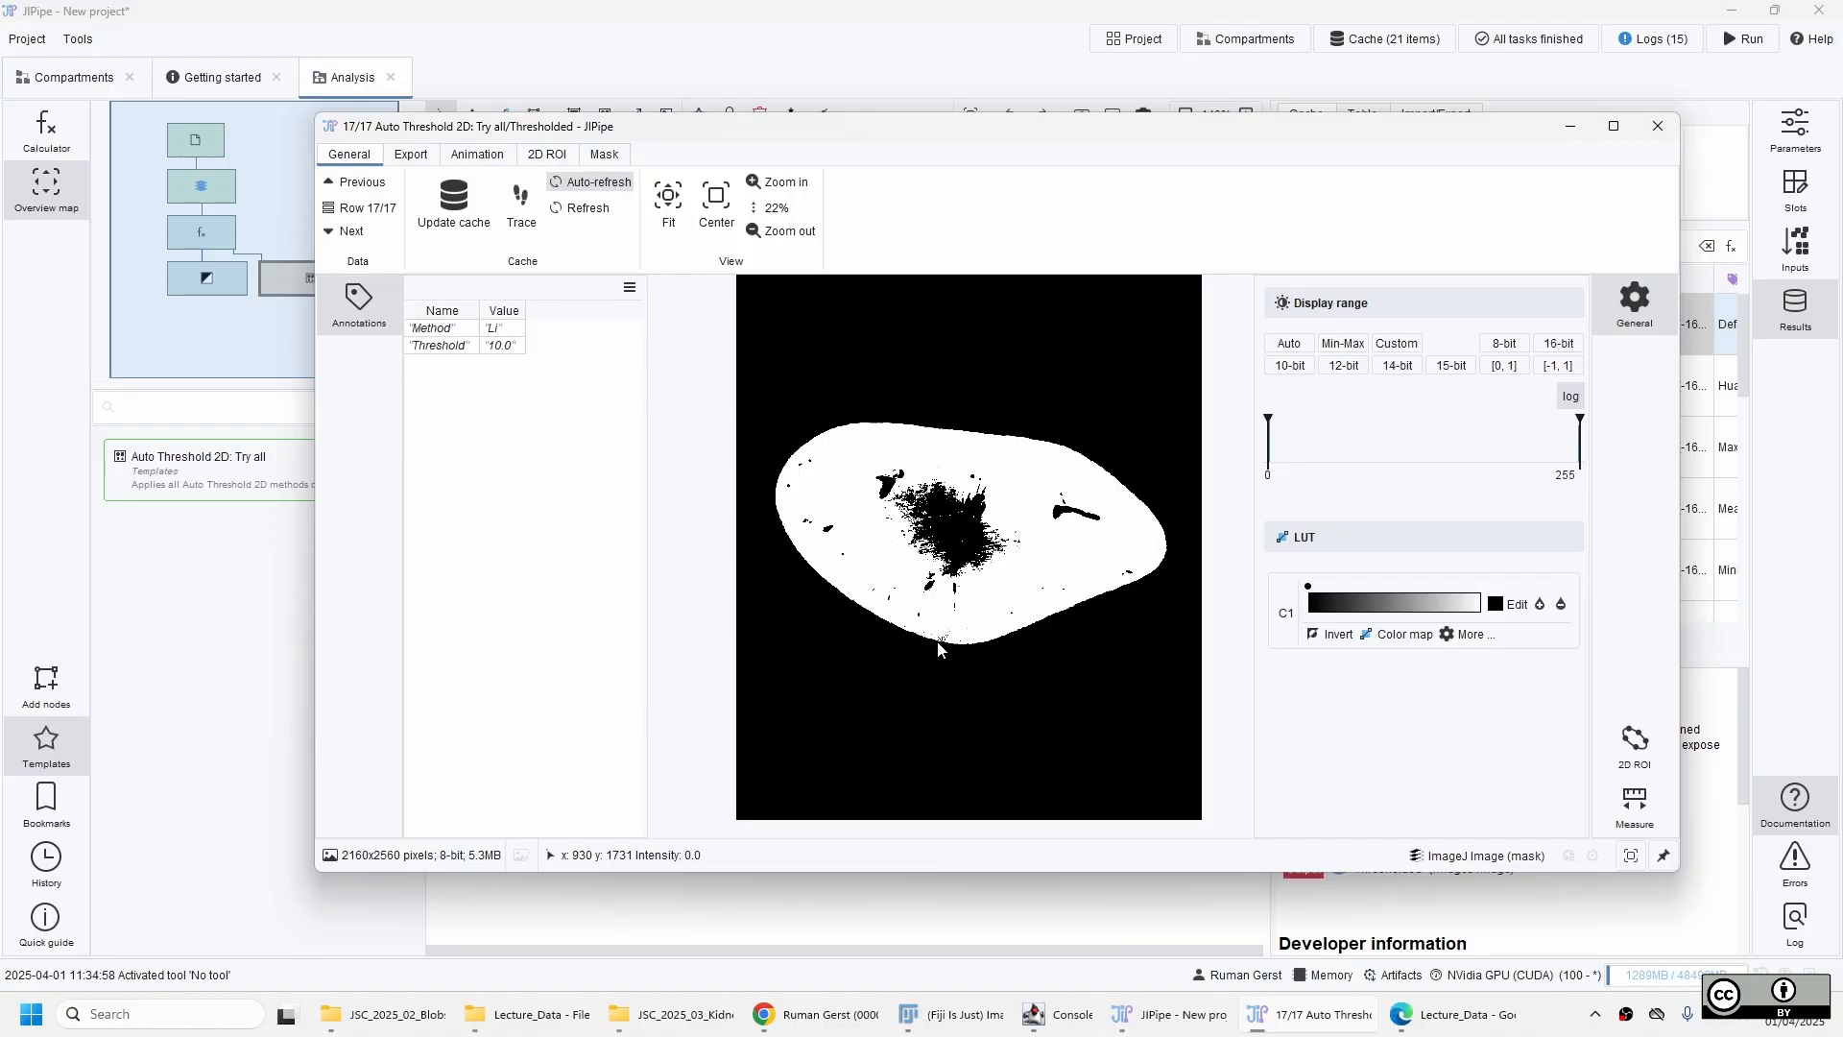
pyautogui.press('Down')
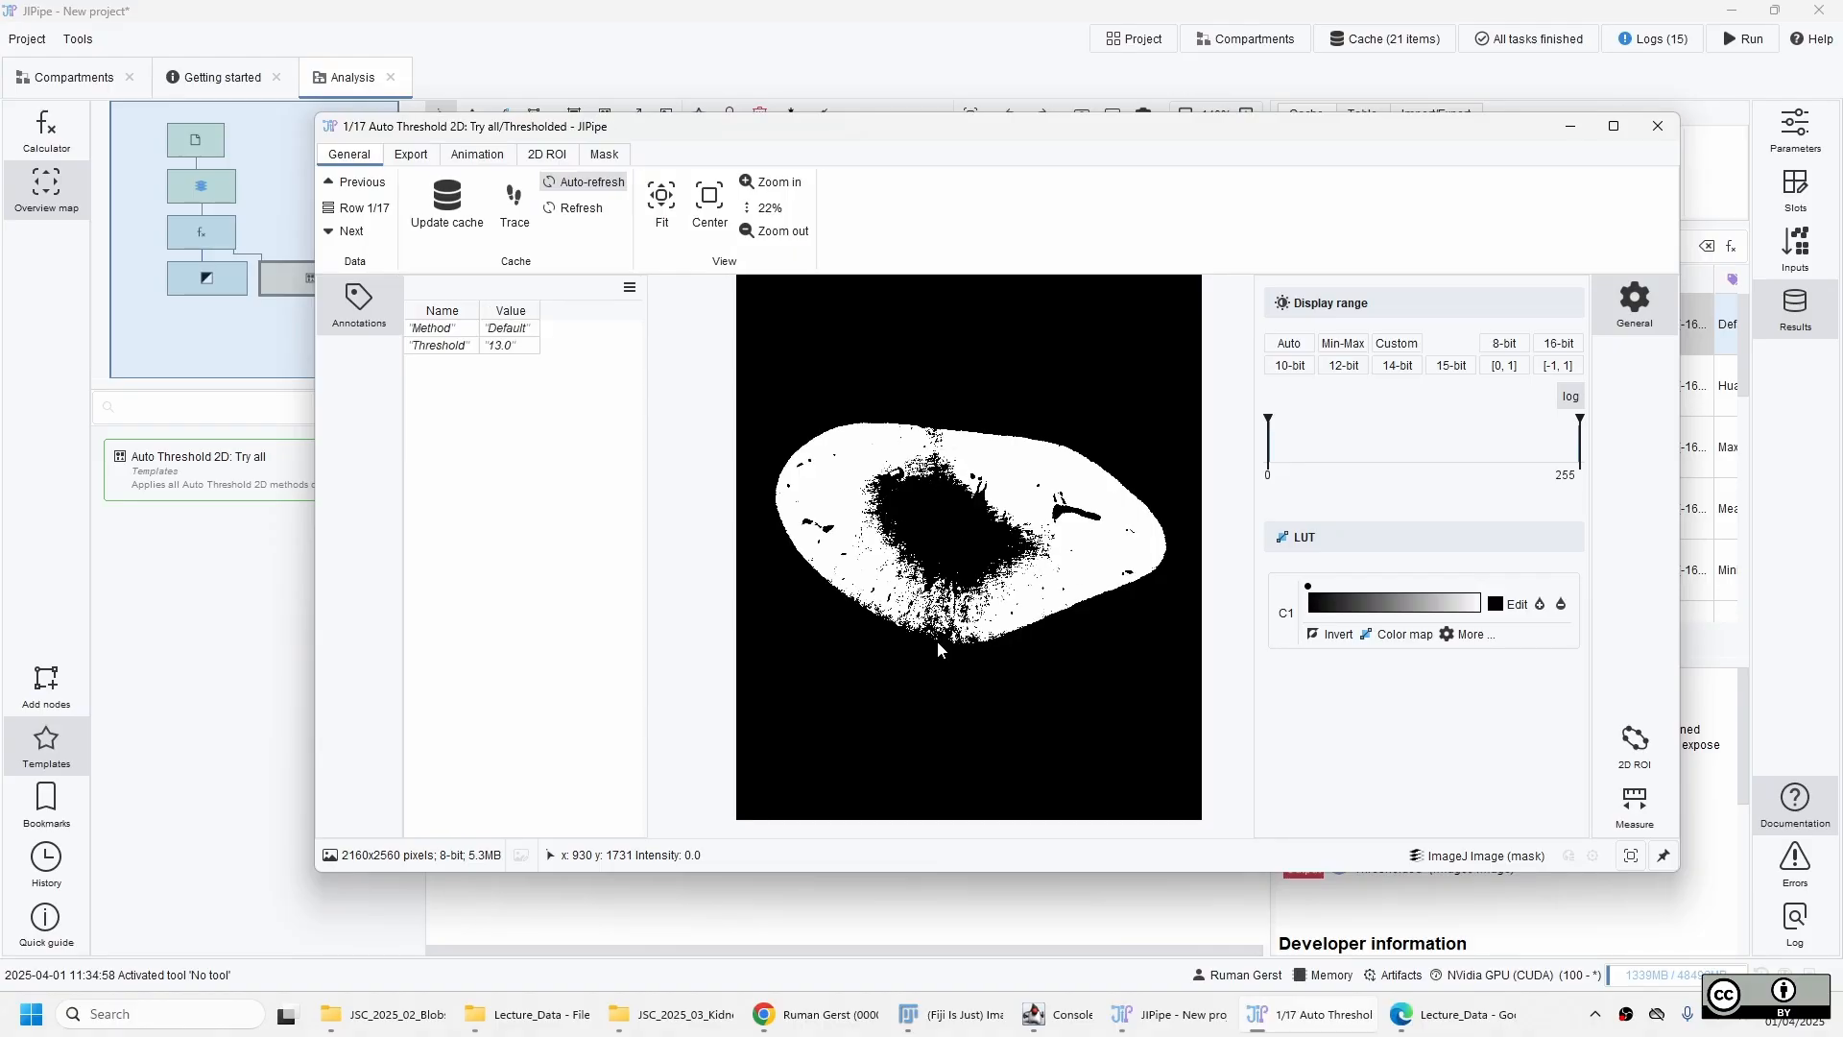
pyautogui.press('Down')
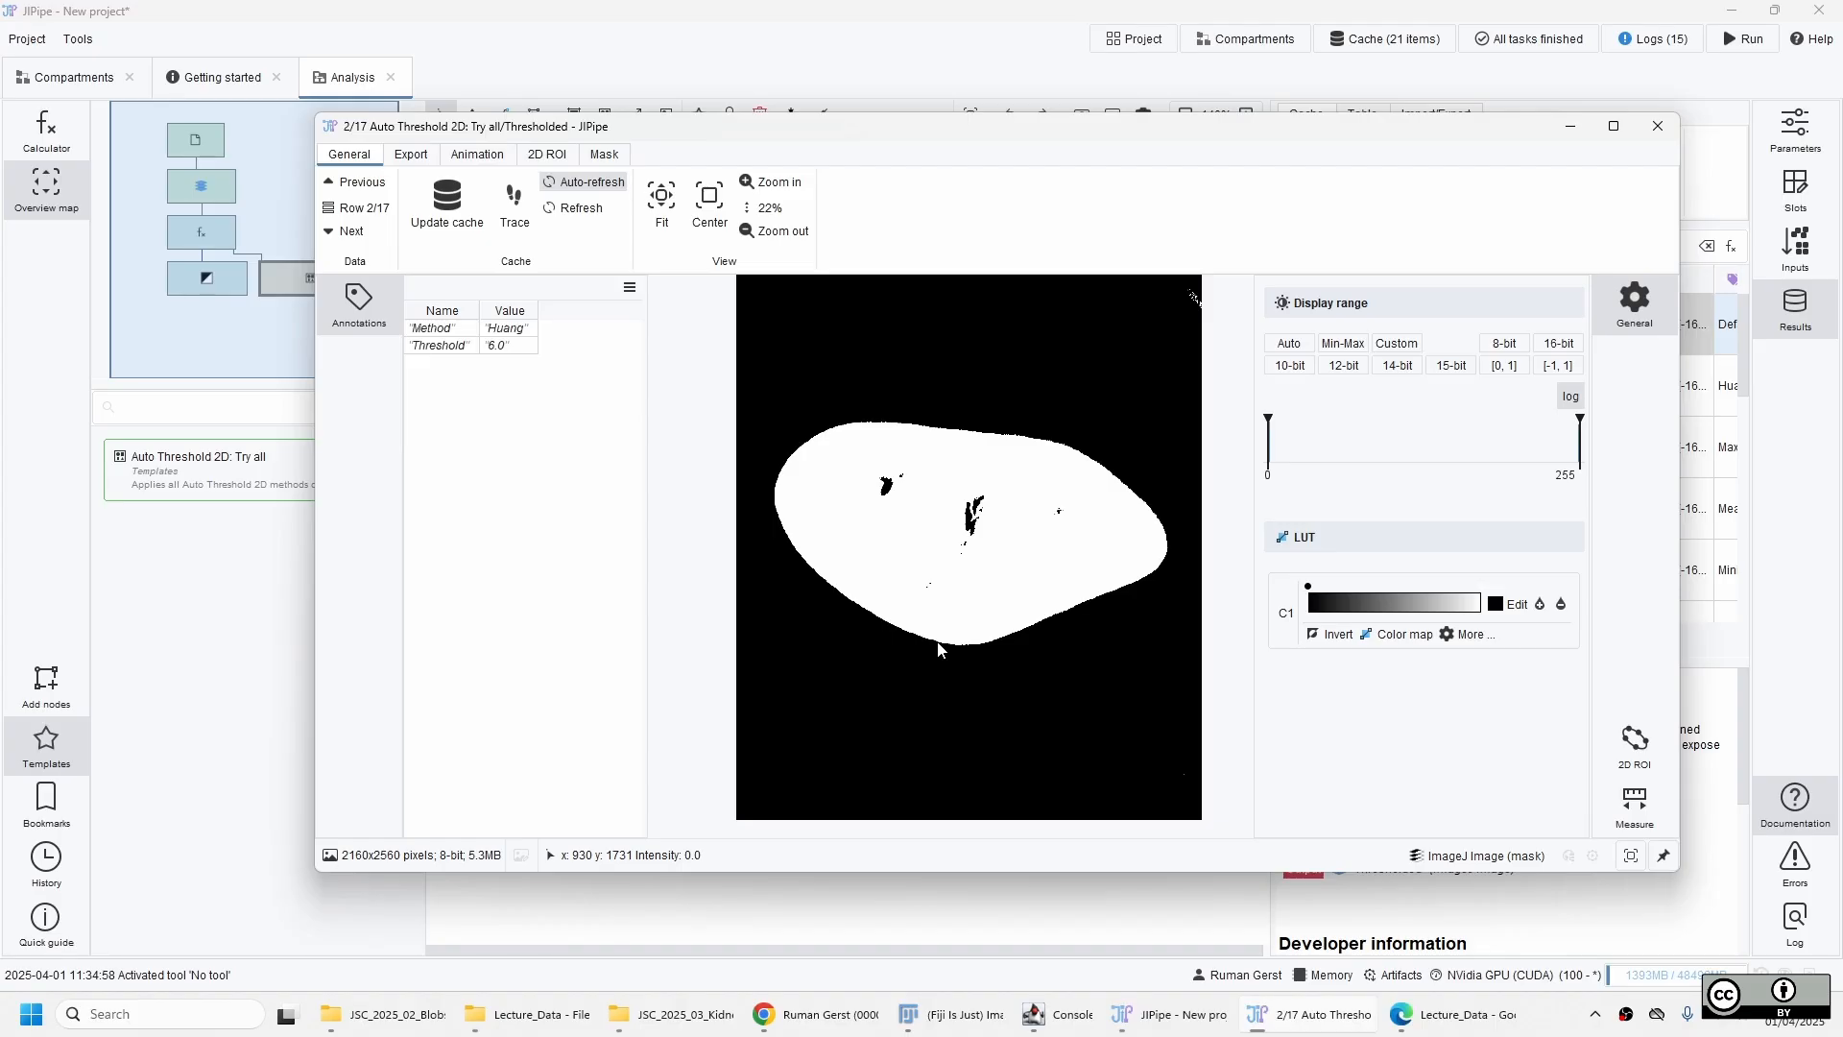
pyautogui.hotkey('alt', 'F4')
# Set the Auto threshold 2D node's method to Huang and update its cache.
pyautogui.click(1046, 460)
pyautogui.click(764, 642)
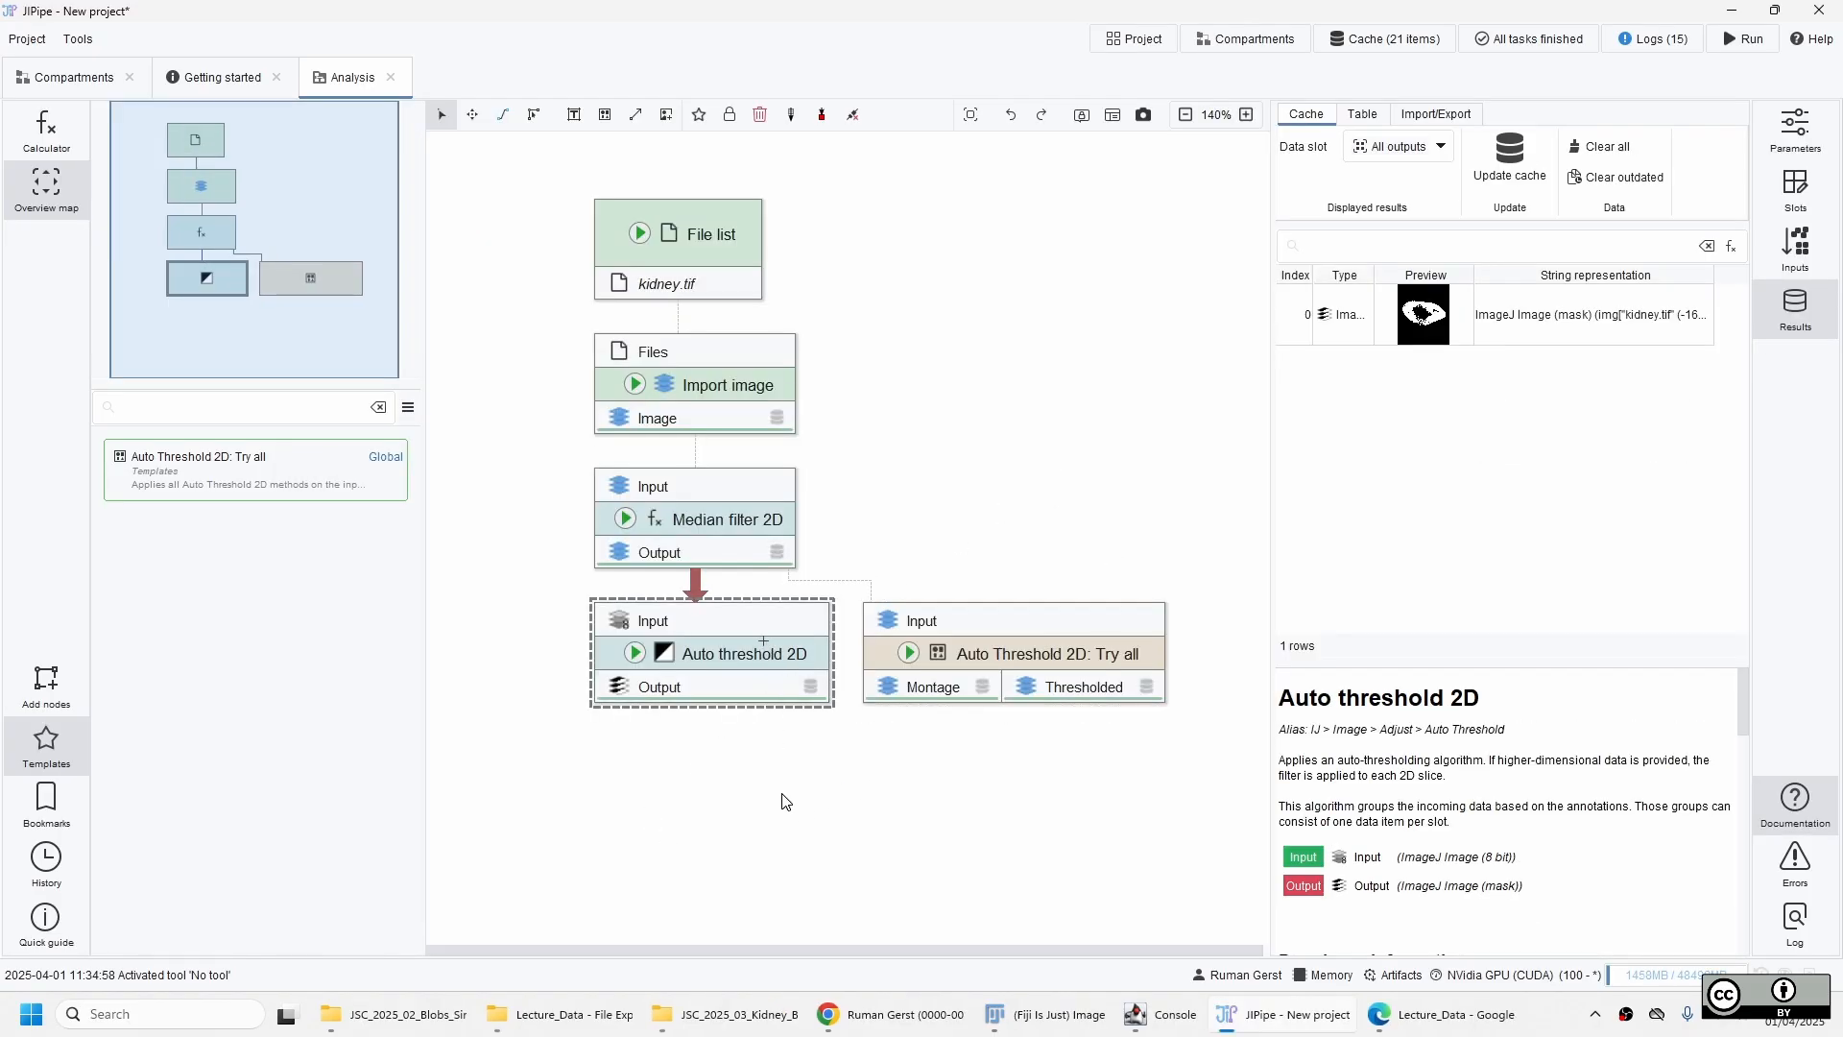
pyautogui.click(1777, 154)
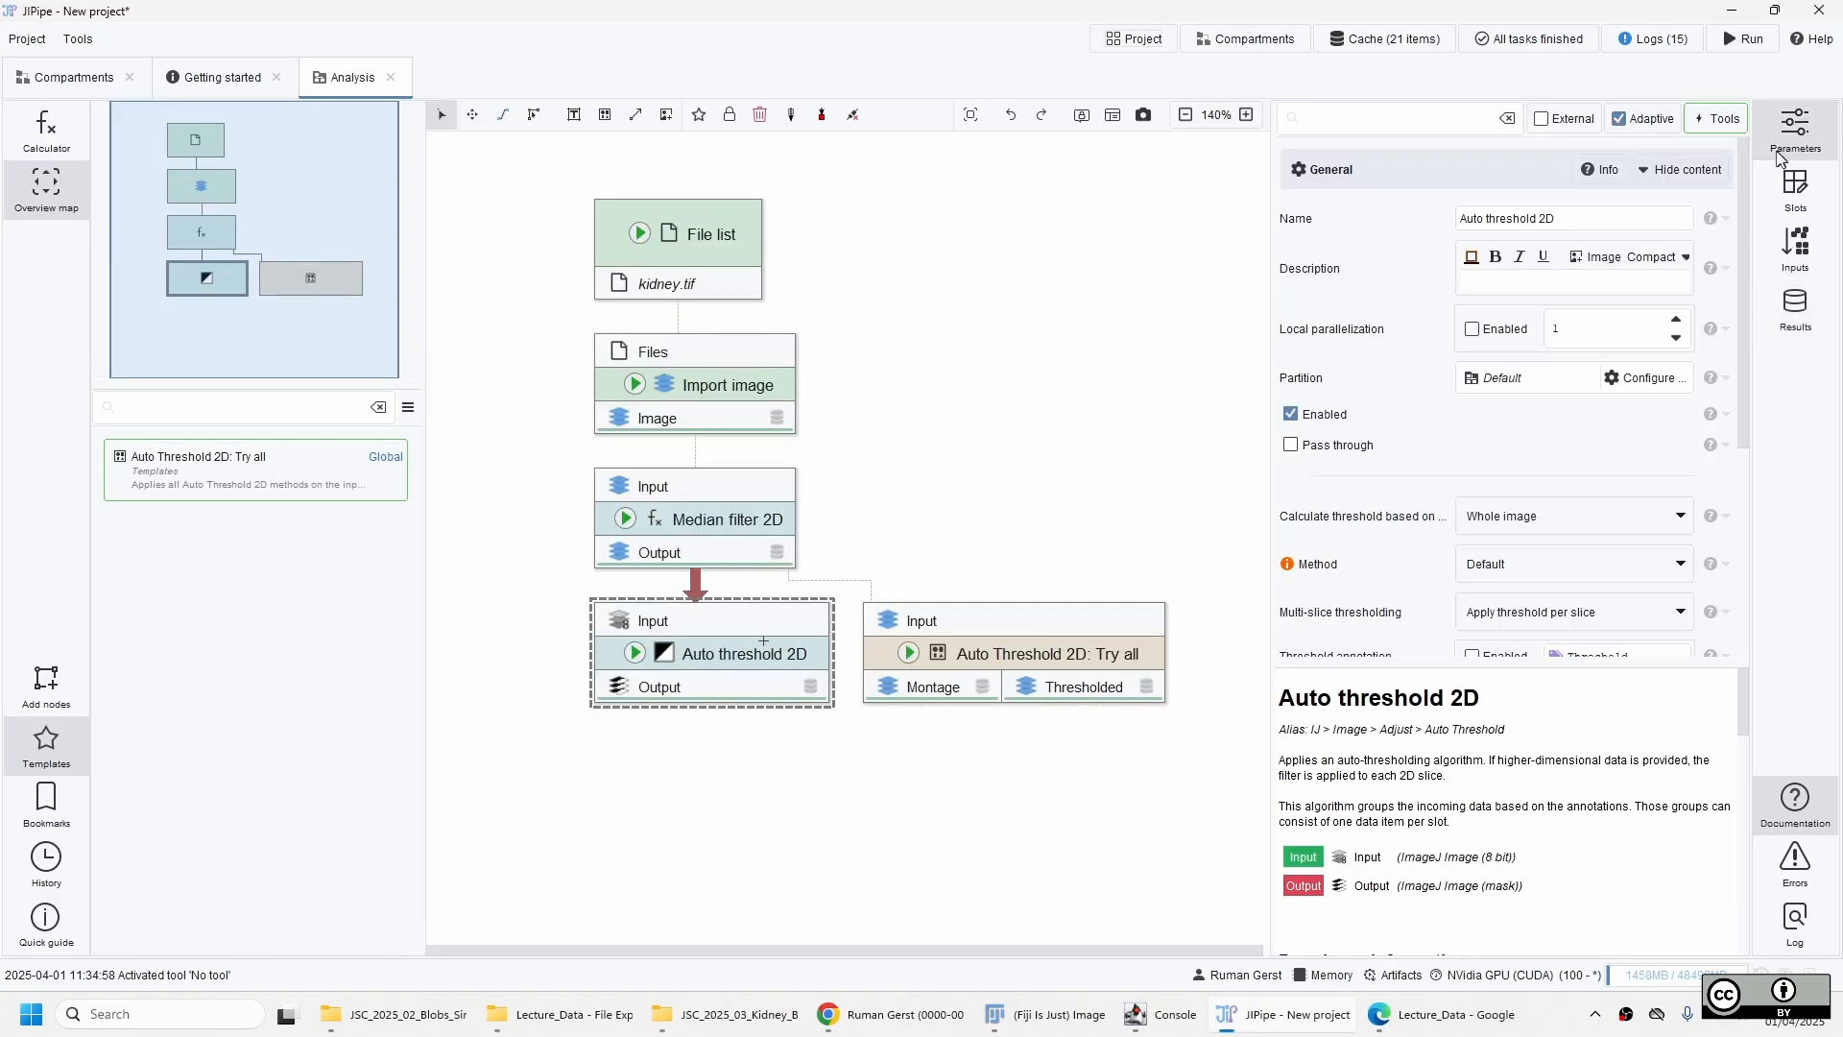
pyautogui.click(1533, 559)
pyautogui.click(1505, 621)
pyautogui.click(636, 656)
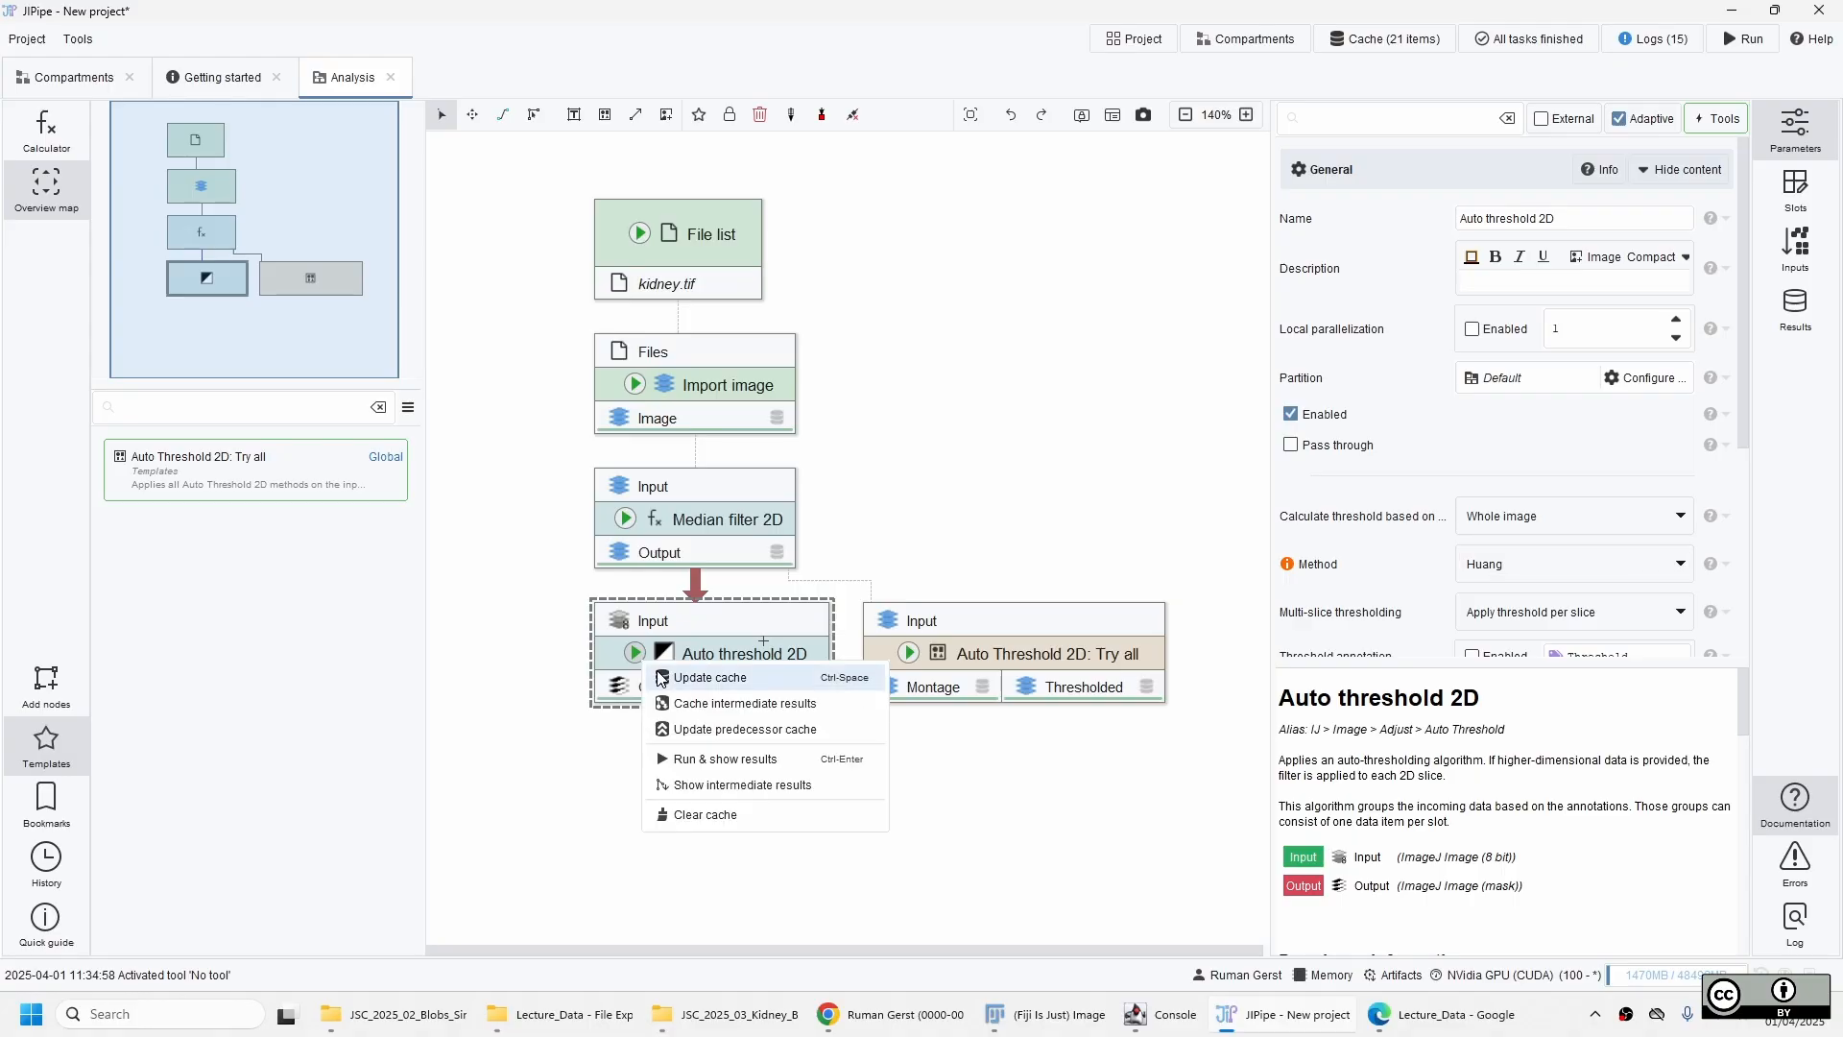
pyautogui.click(675, 676)
# Open the output mask of the Auto threshold 2D node and examine the holes inside the kidney up close.
pyautogui.doubleClick(1475, 343)
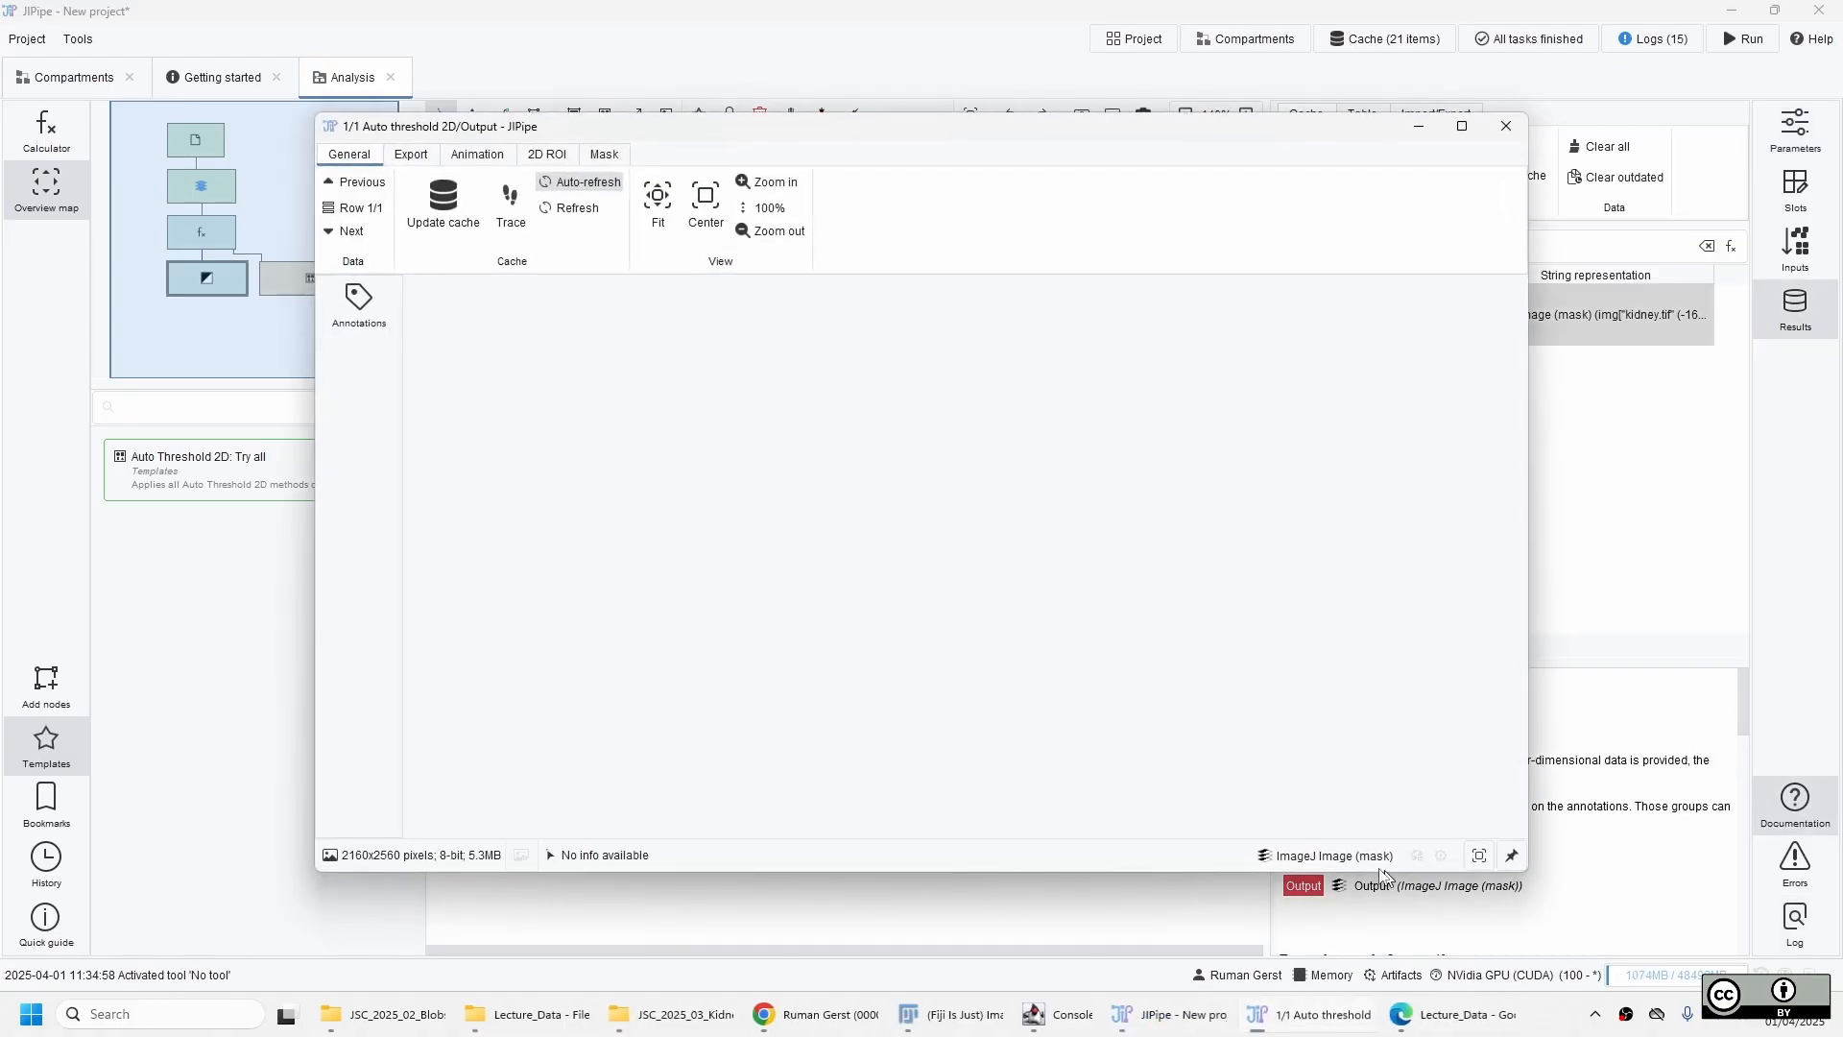
pyautogui.moveTo(779, 415); pyautogui.dragTo(792, 456)
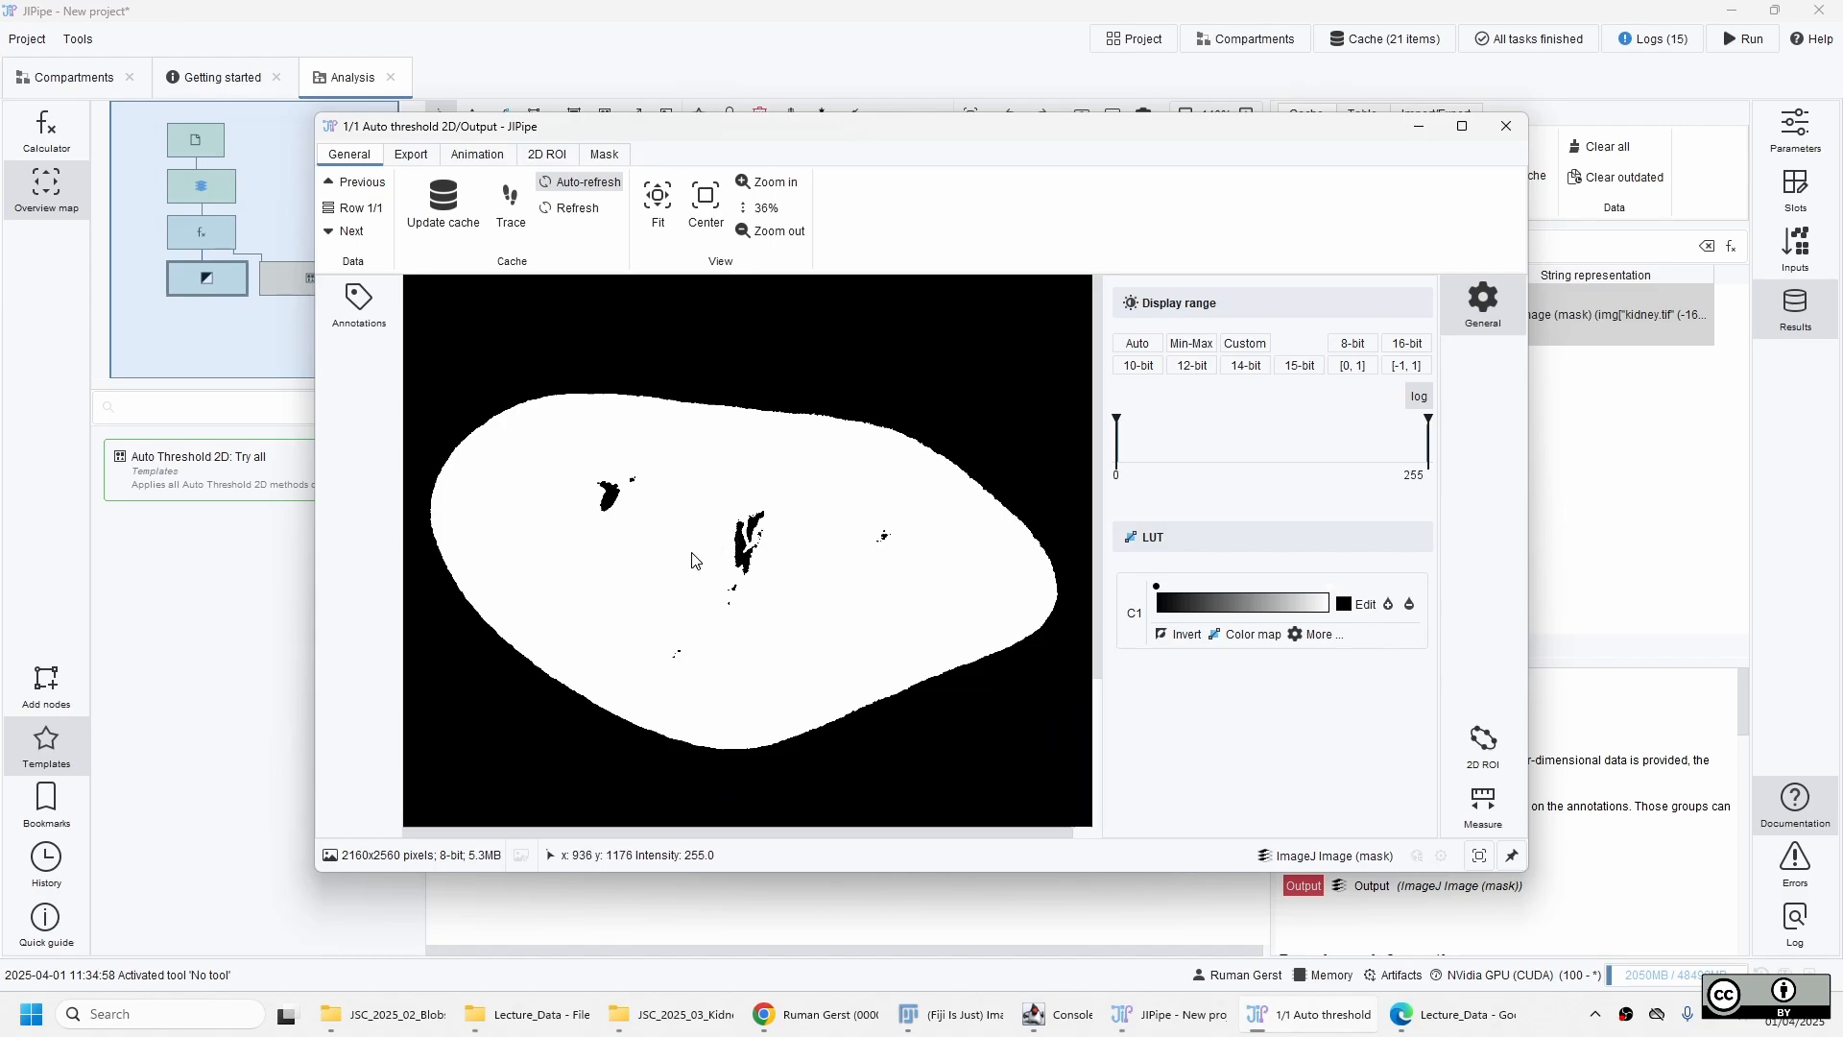
pyautogui.scroll(4, 663, 541)
pyautogui.scroll(1, 853, 524)
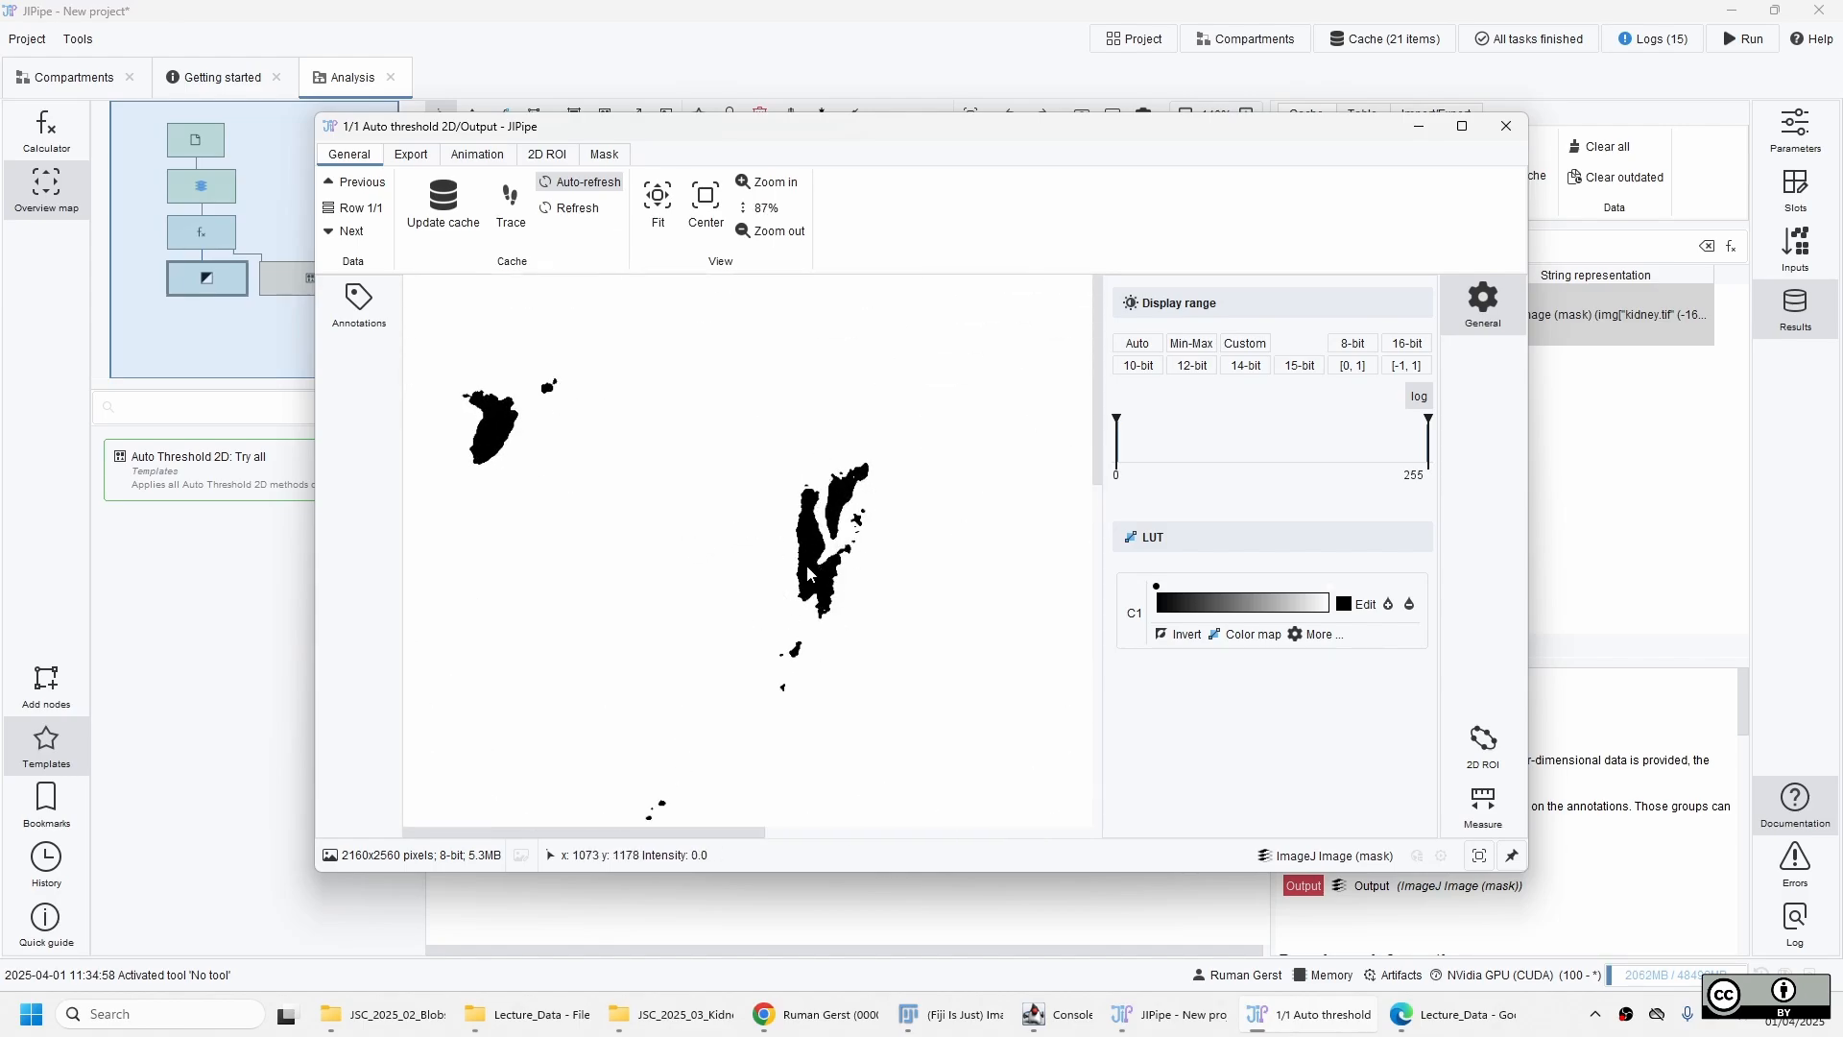
# Examine the mask's upper region, inner holes and lower kidney border at different magnifications.
pyautogui.moveTo(481, 418); pyautogui.dragTo(648, 552)
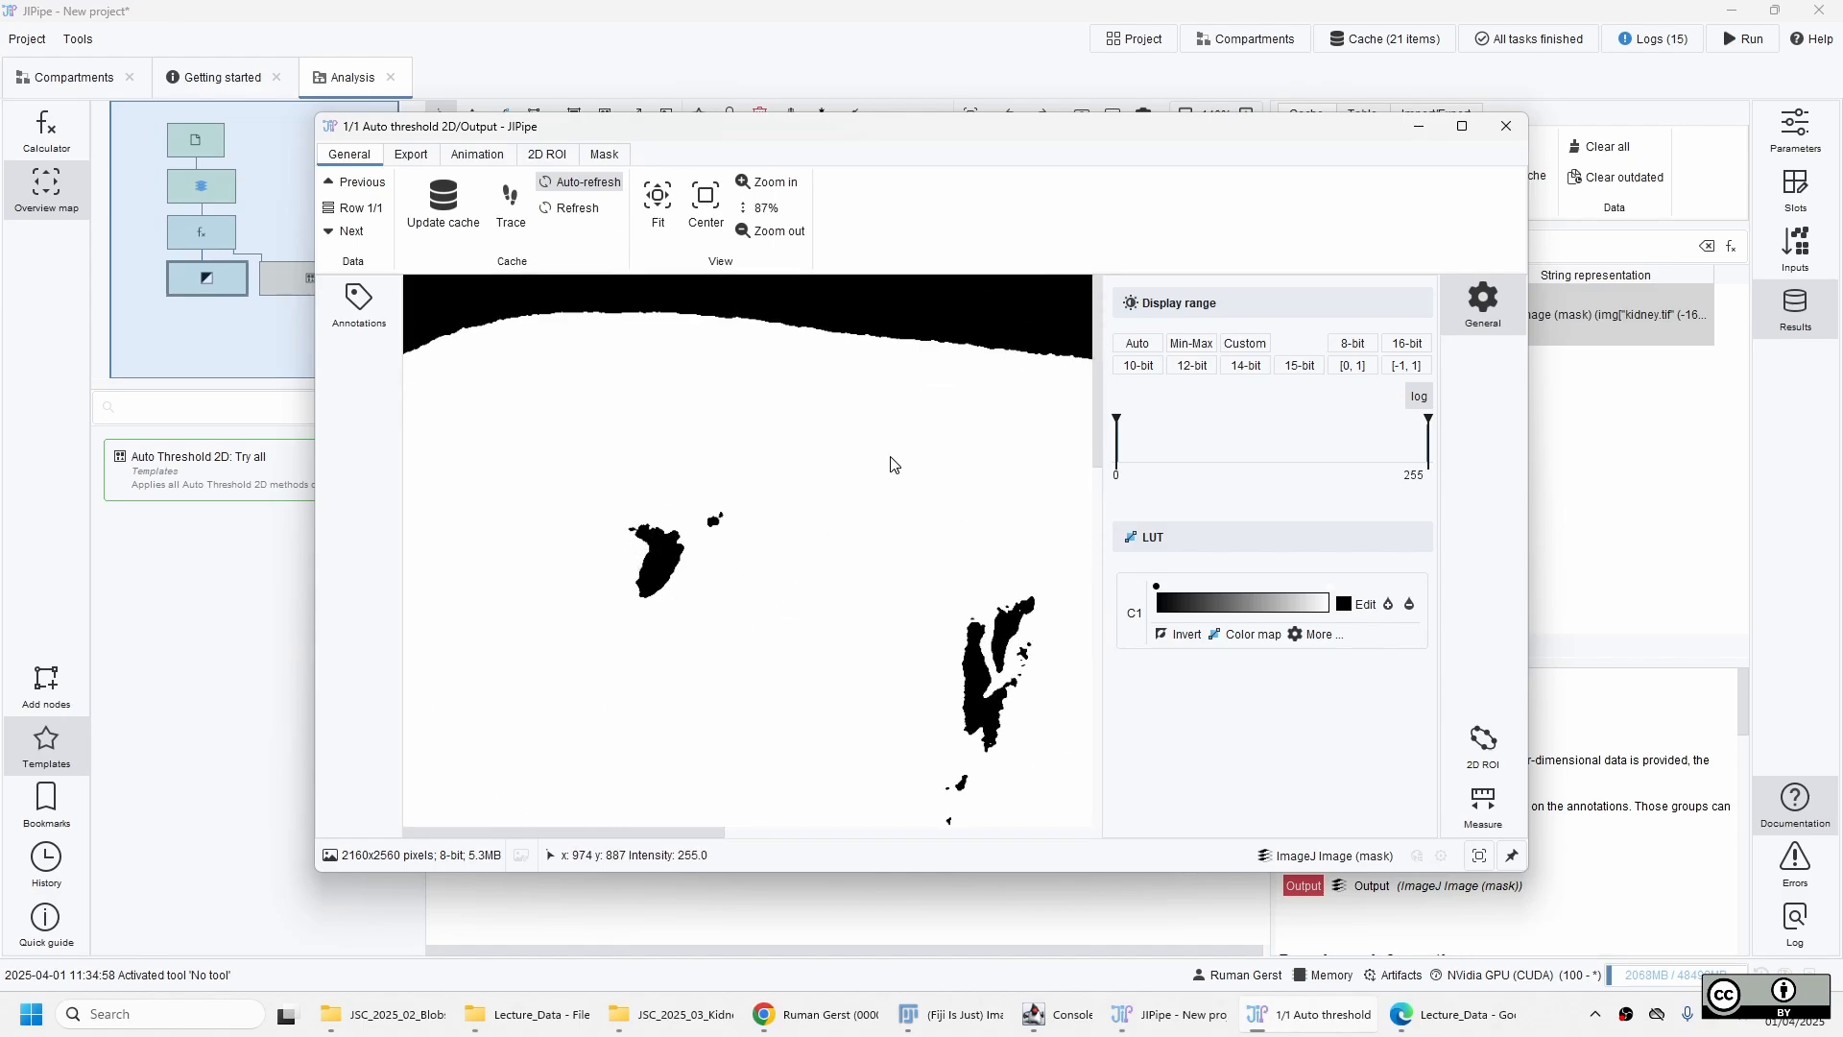
pyautogui.moveTo(848, 593); pyautogui.dragTo(742, 361)
pyautogui.moveTo(931, 641); pyautogui.dragTo(781, 358)
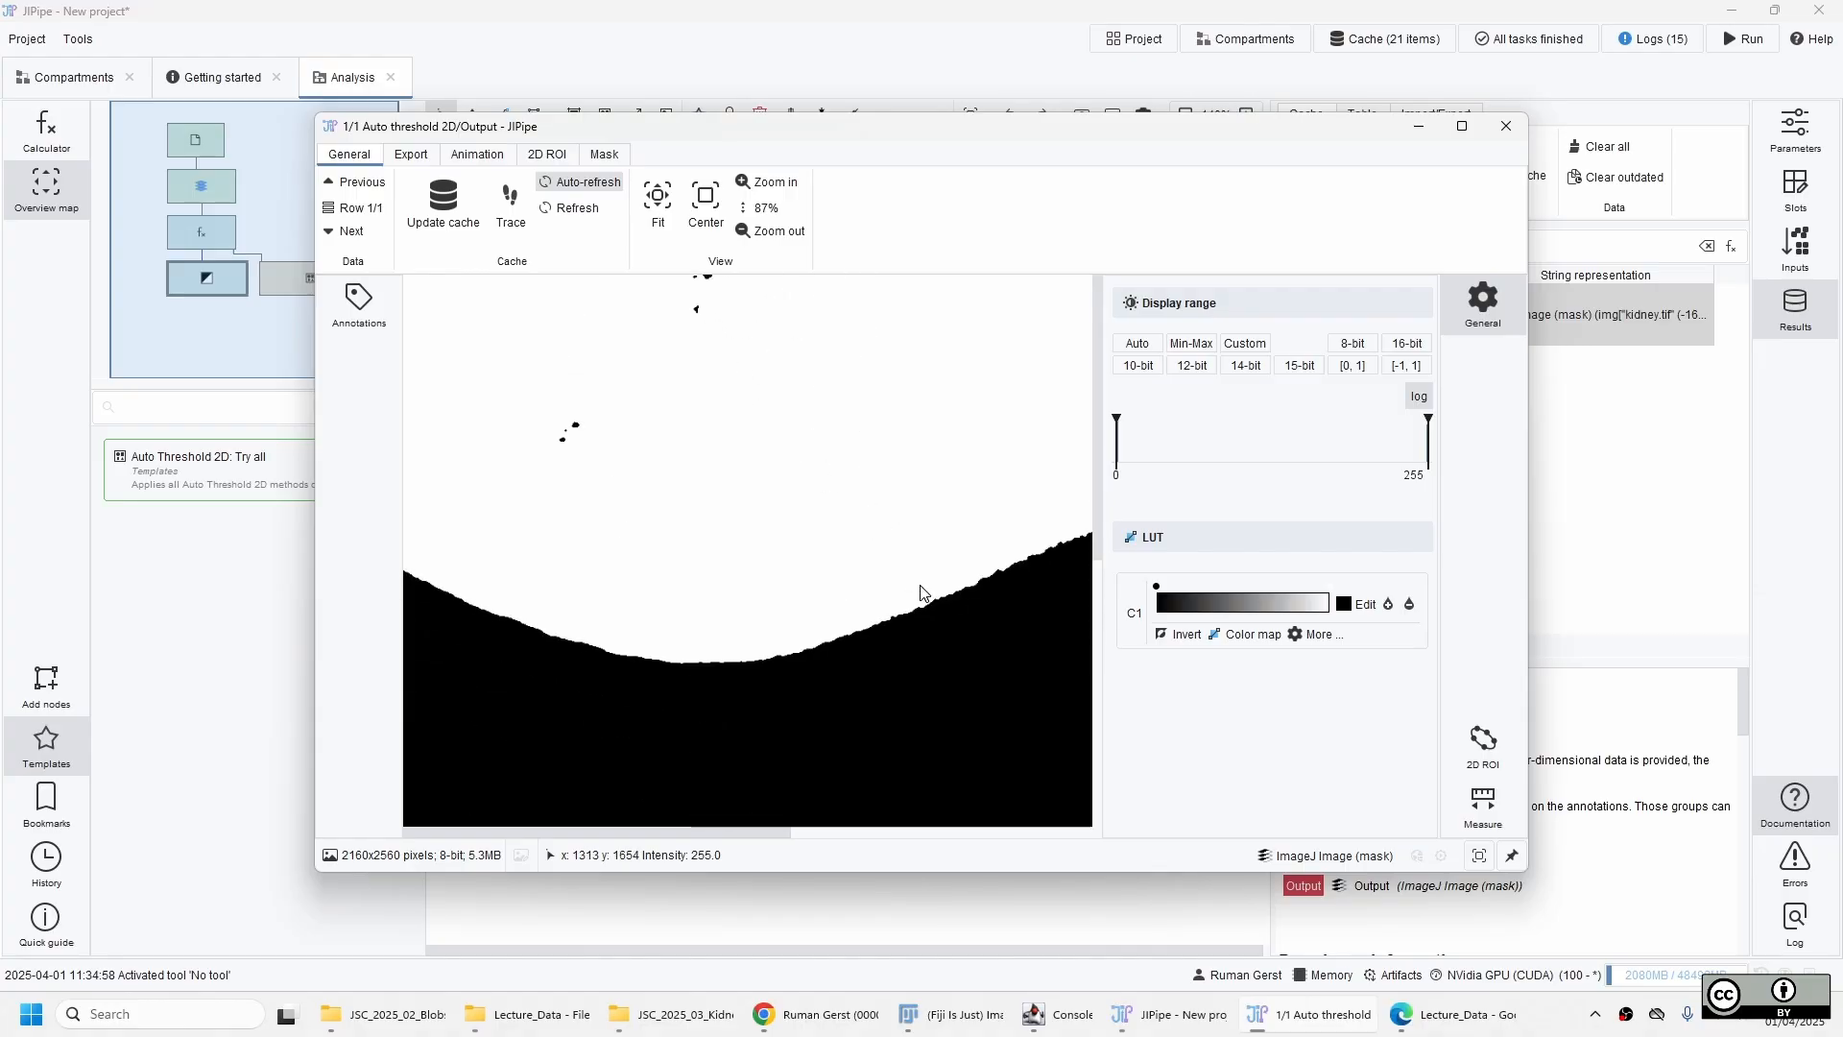
pyautogui.moveTo(963, 591); pyautogui.dragTo(581, 590)
pyautogui.moveTo(863, 497); pyautogui.dragTo(905, 452)
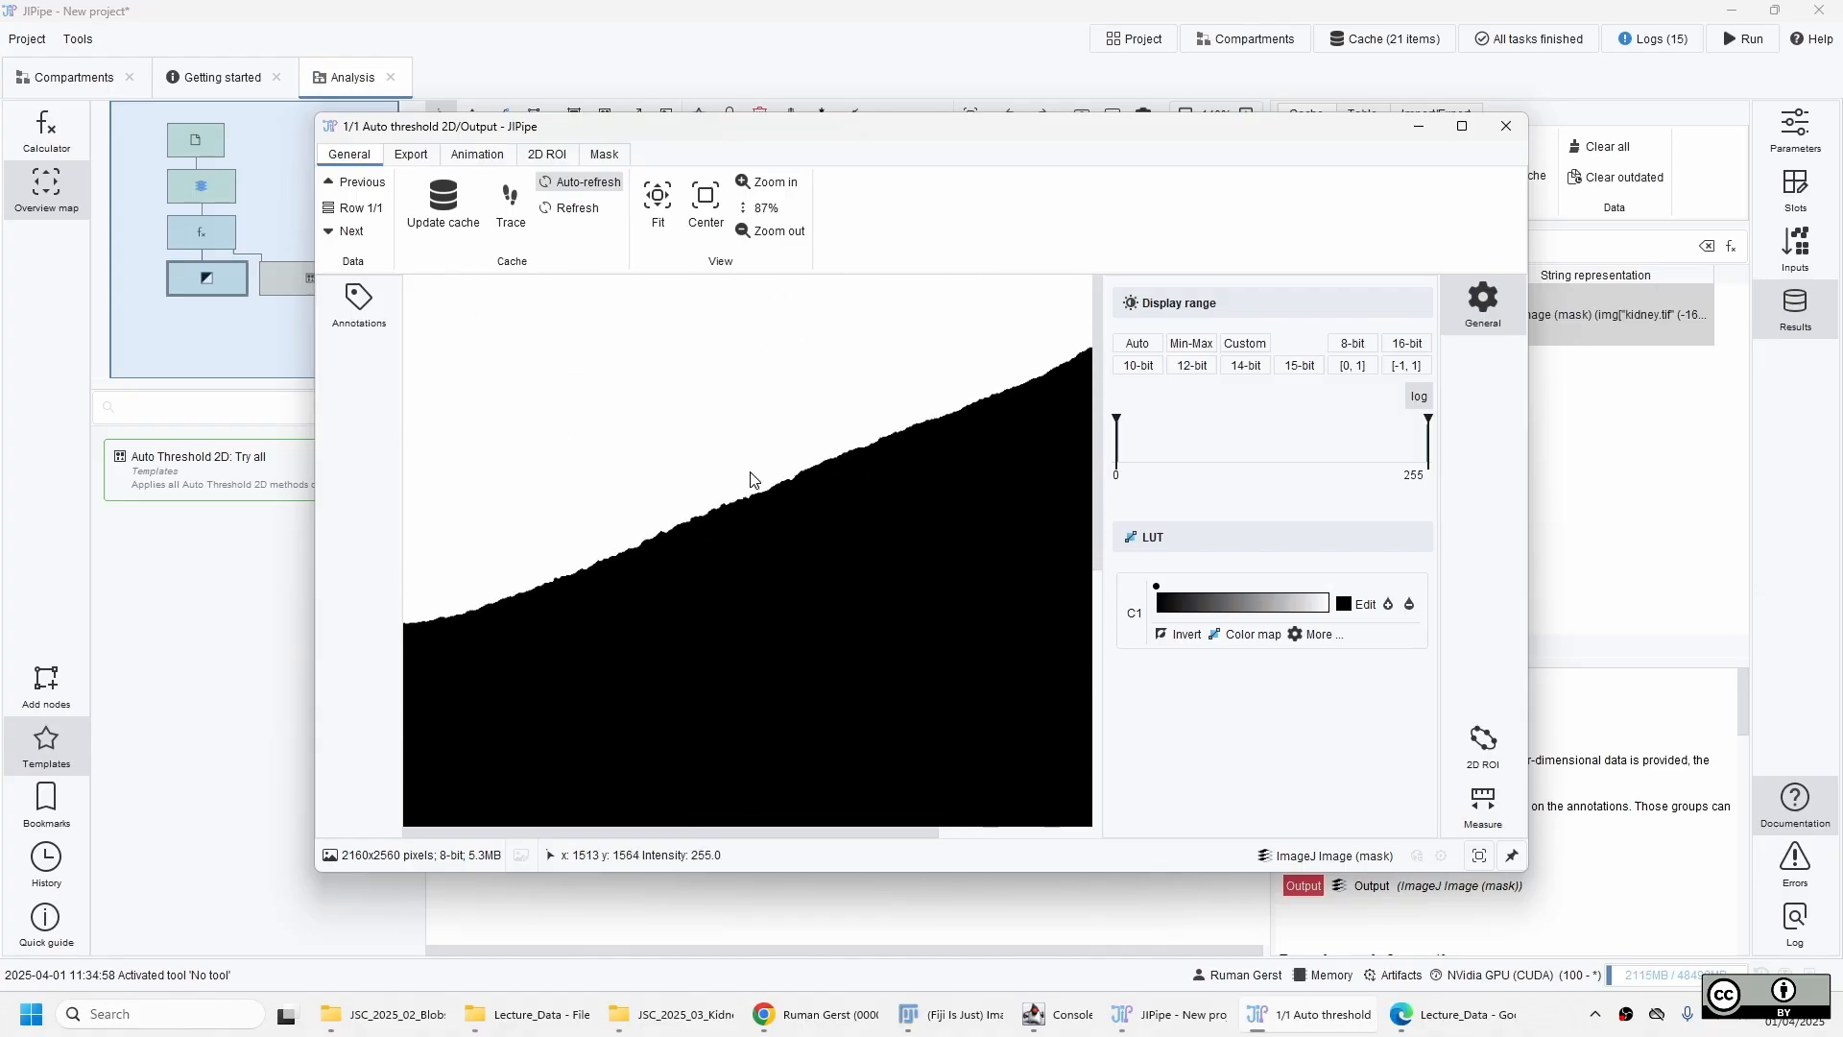
pyautogui.scroll(10, 747, 524)
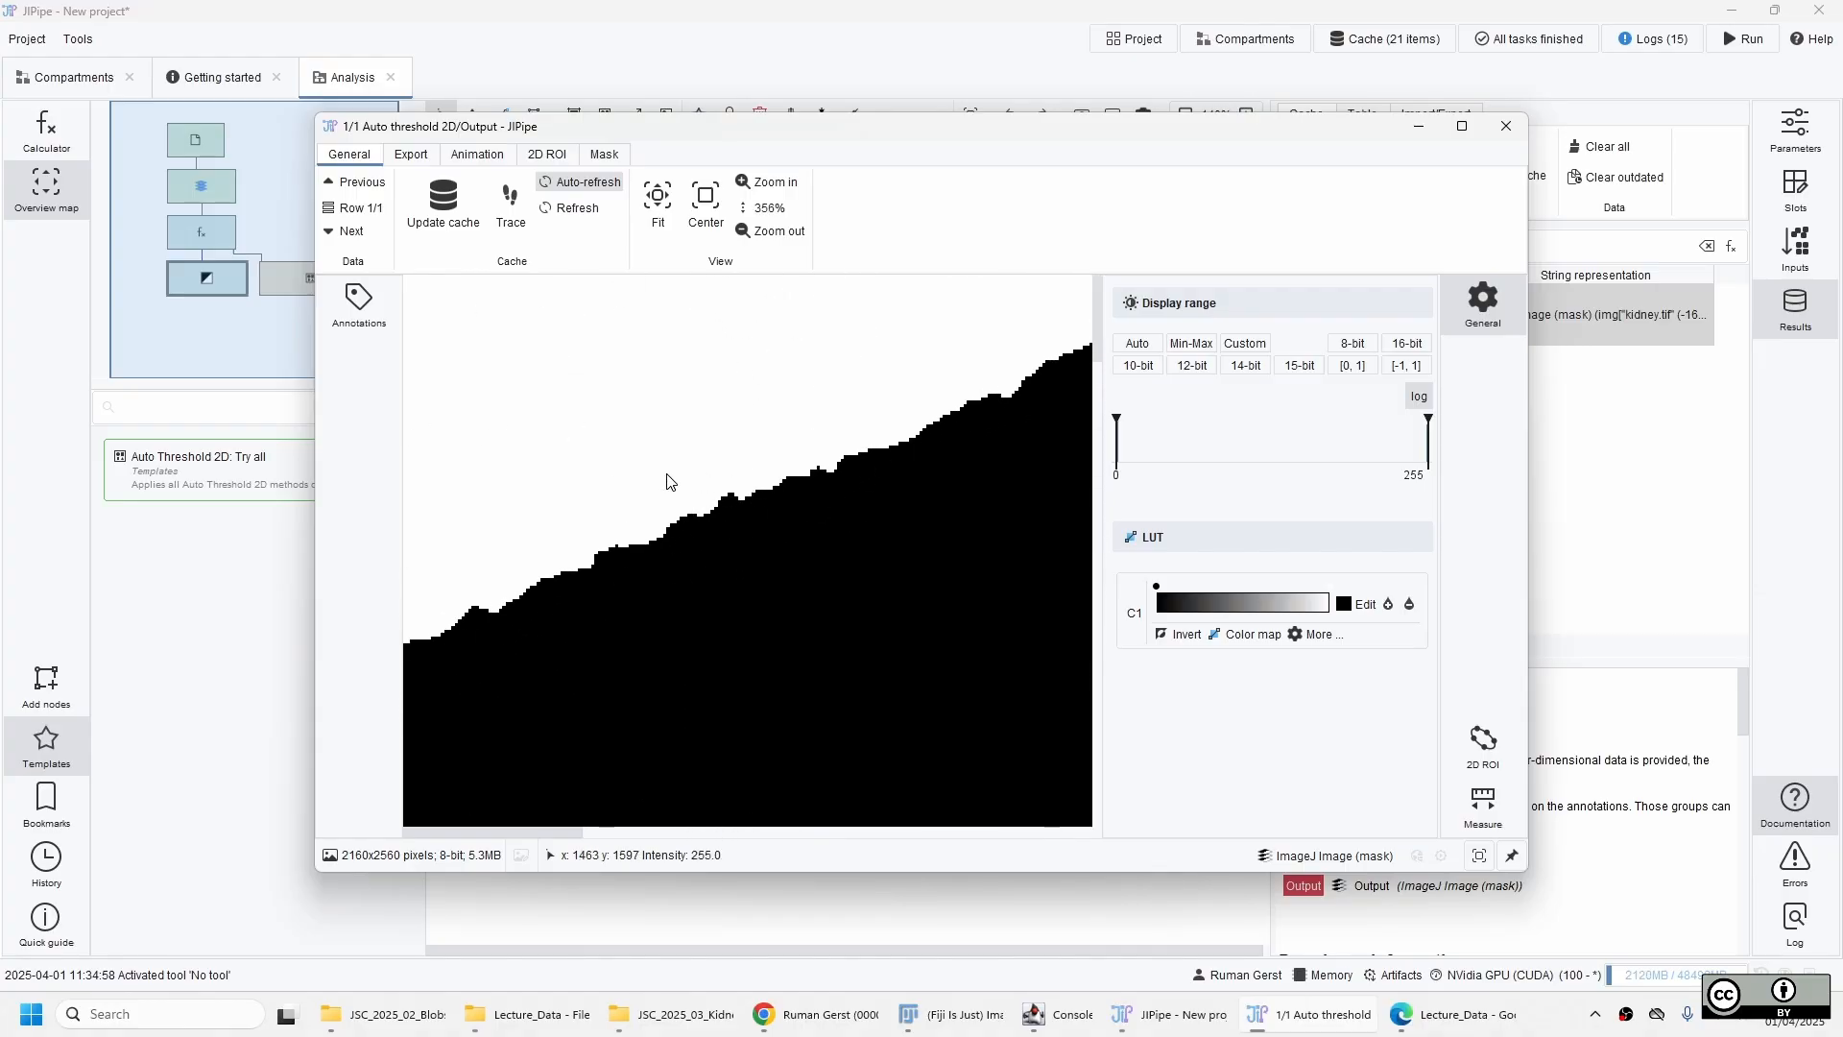
pyautogui.scroll(-3, 845, 497)
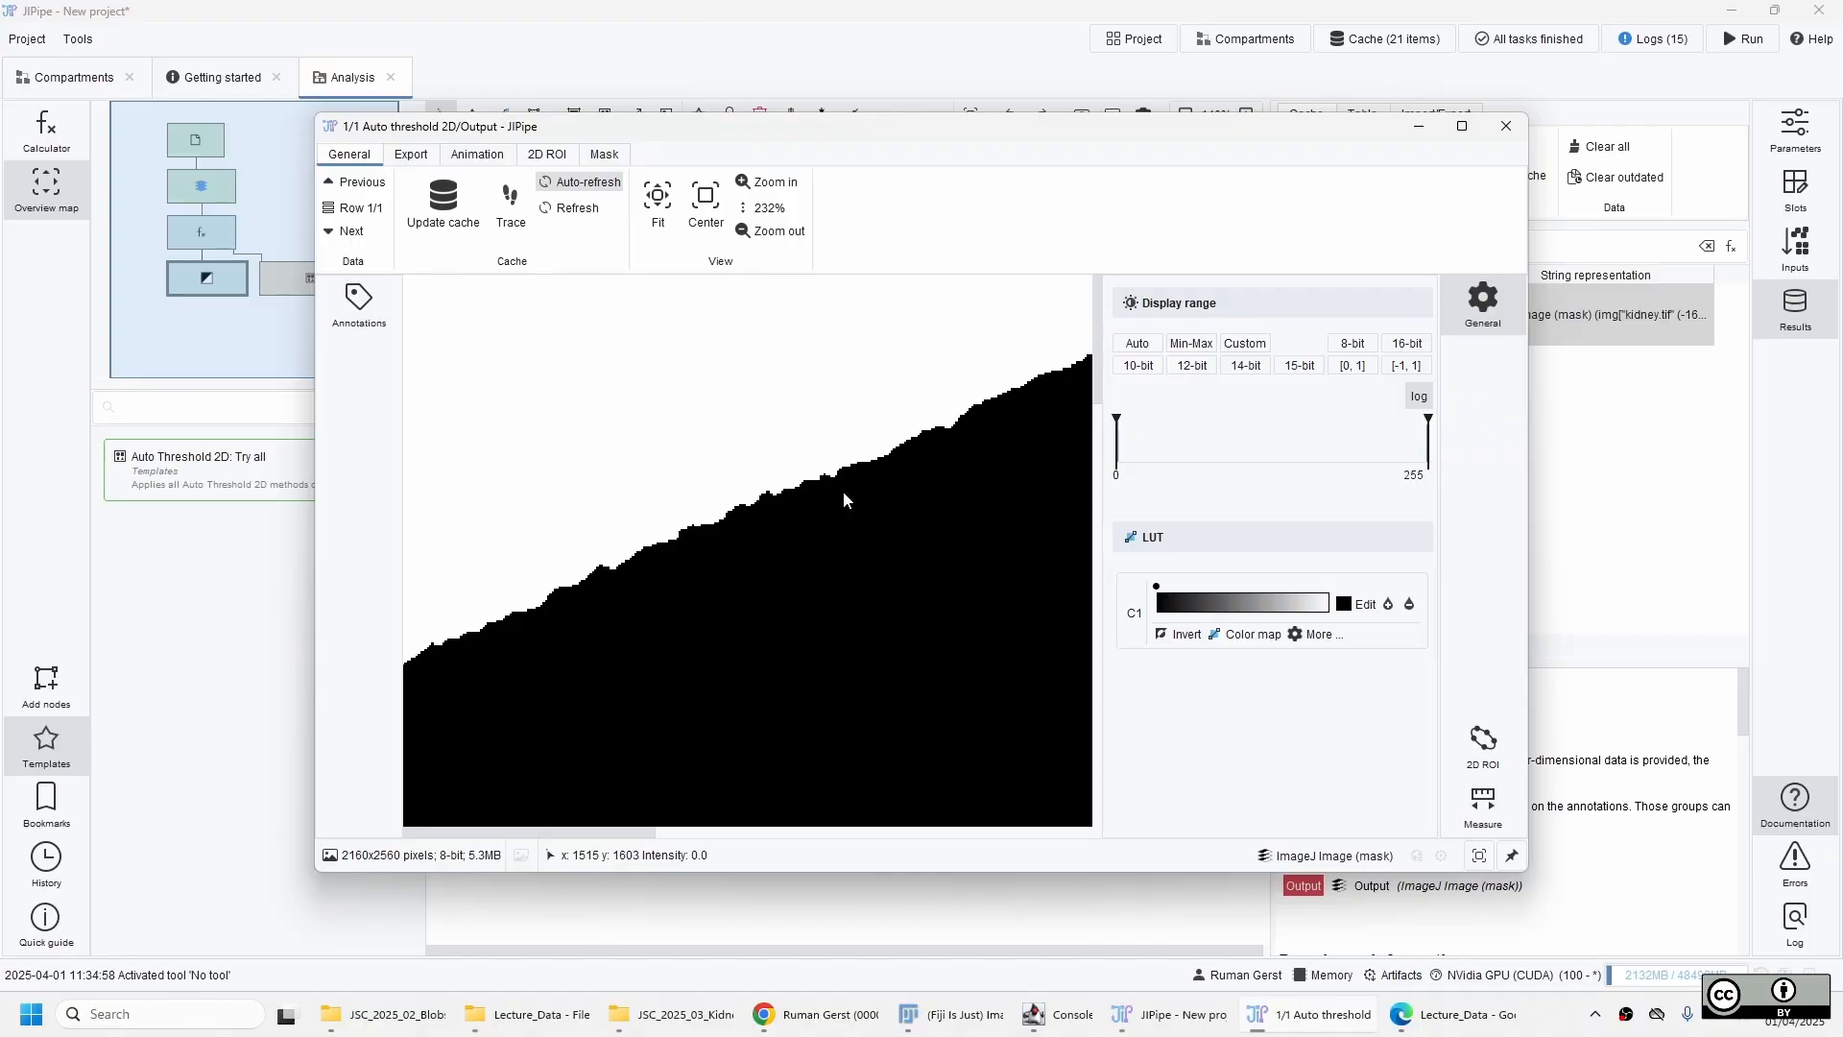
pyautogui.scroll(-7, 887, 521)
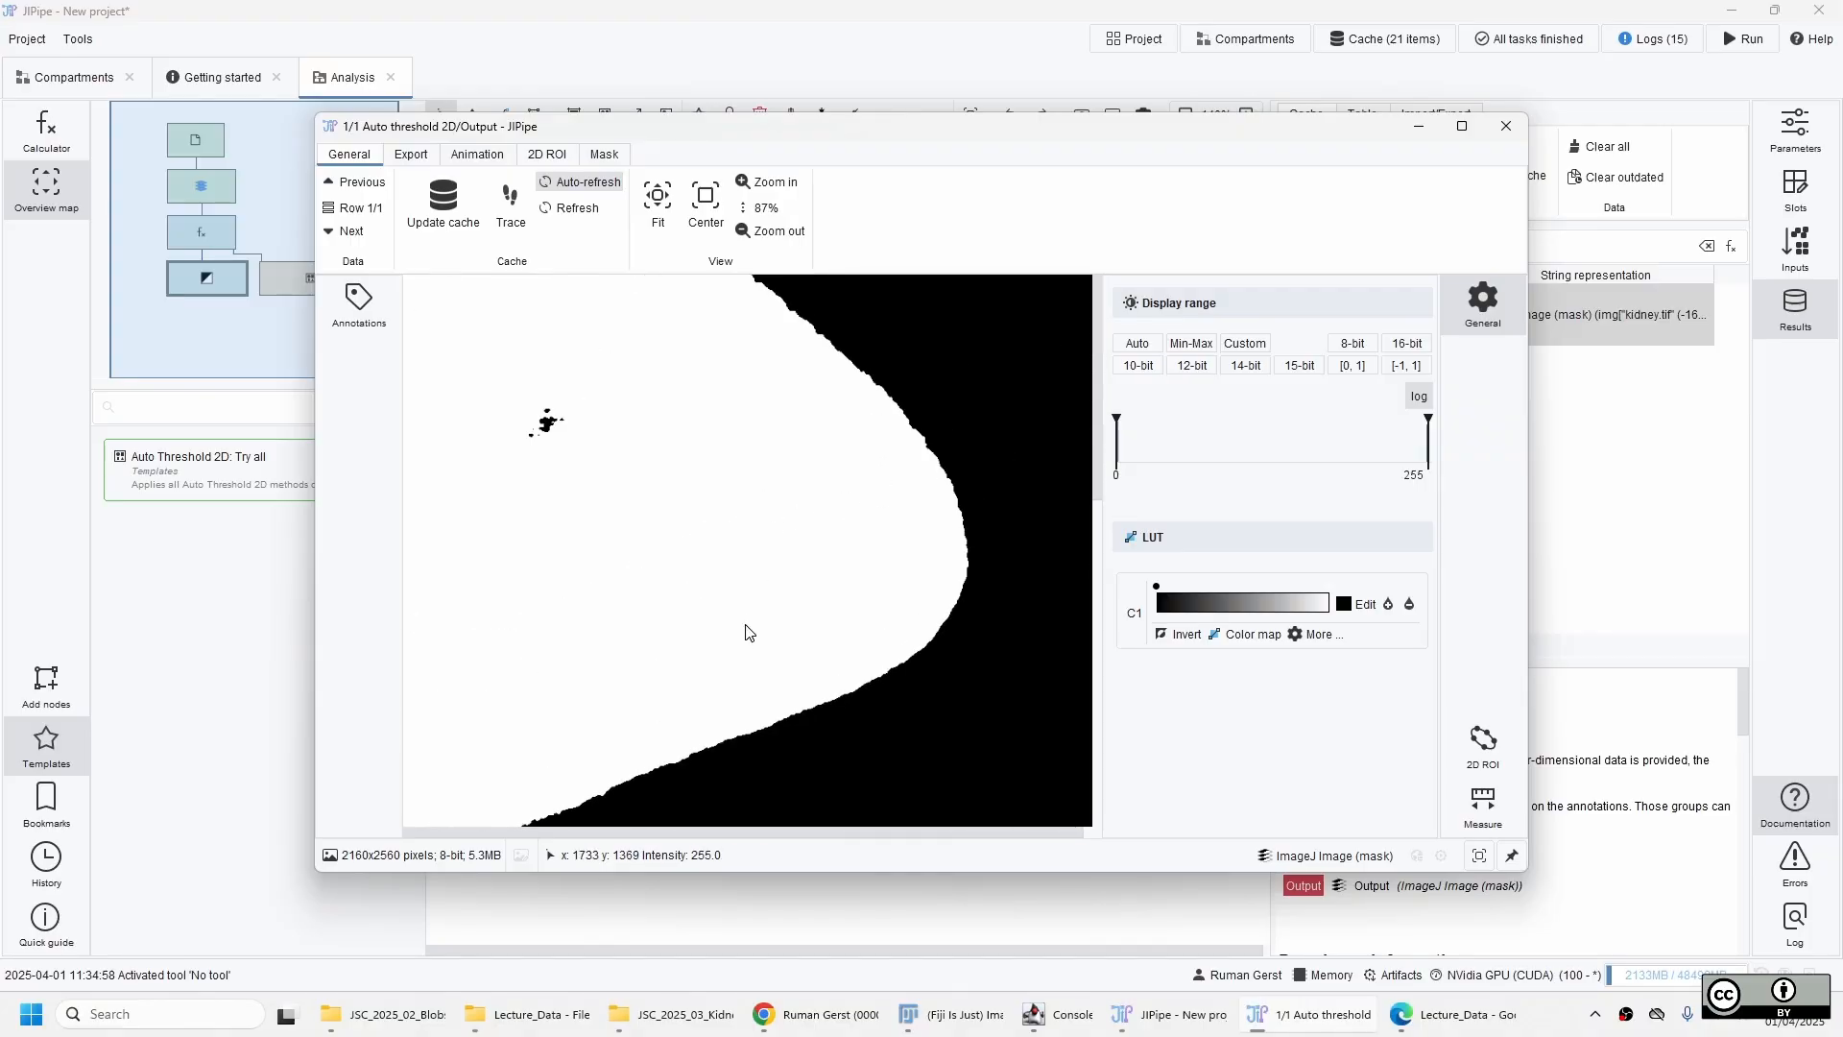
# Examine the kidney's right-hand outline and the specks in the image's upper-right corner, and close the viewer.
pyautogui.moveTo(782, 400); pyautogui.dragTo(833, 579)
pyautogui.moveTo(881, 497); pyautogui.dragTo(674, 581)
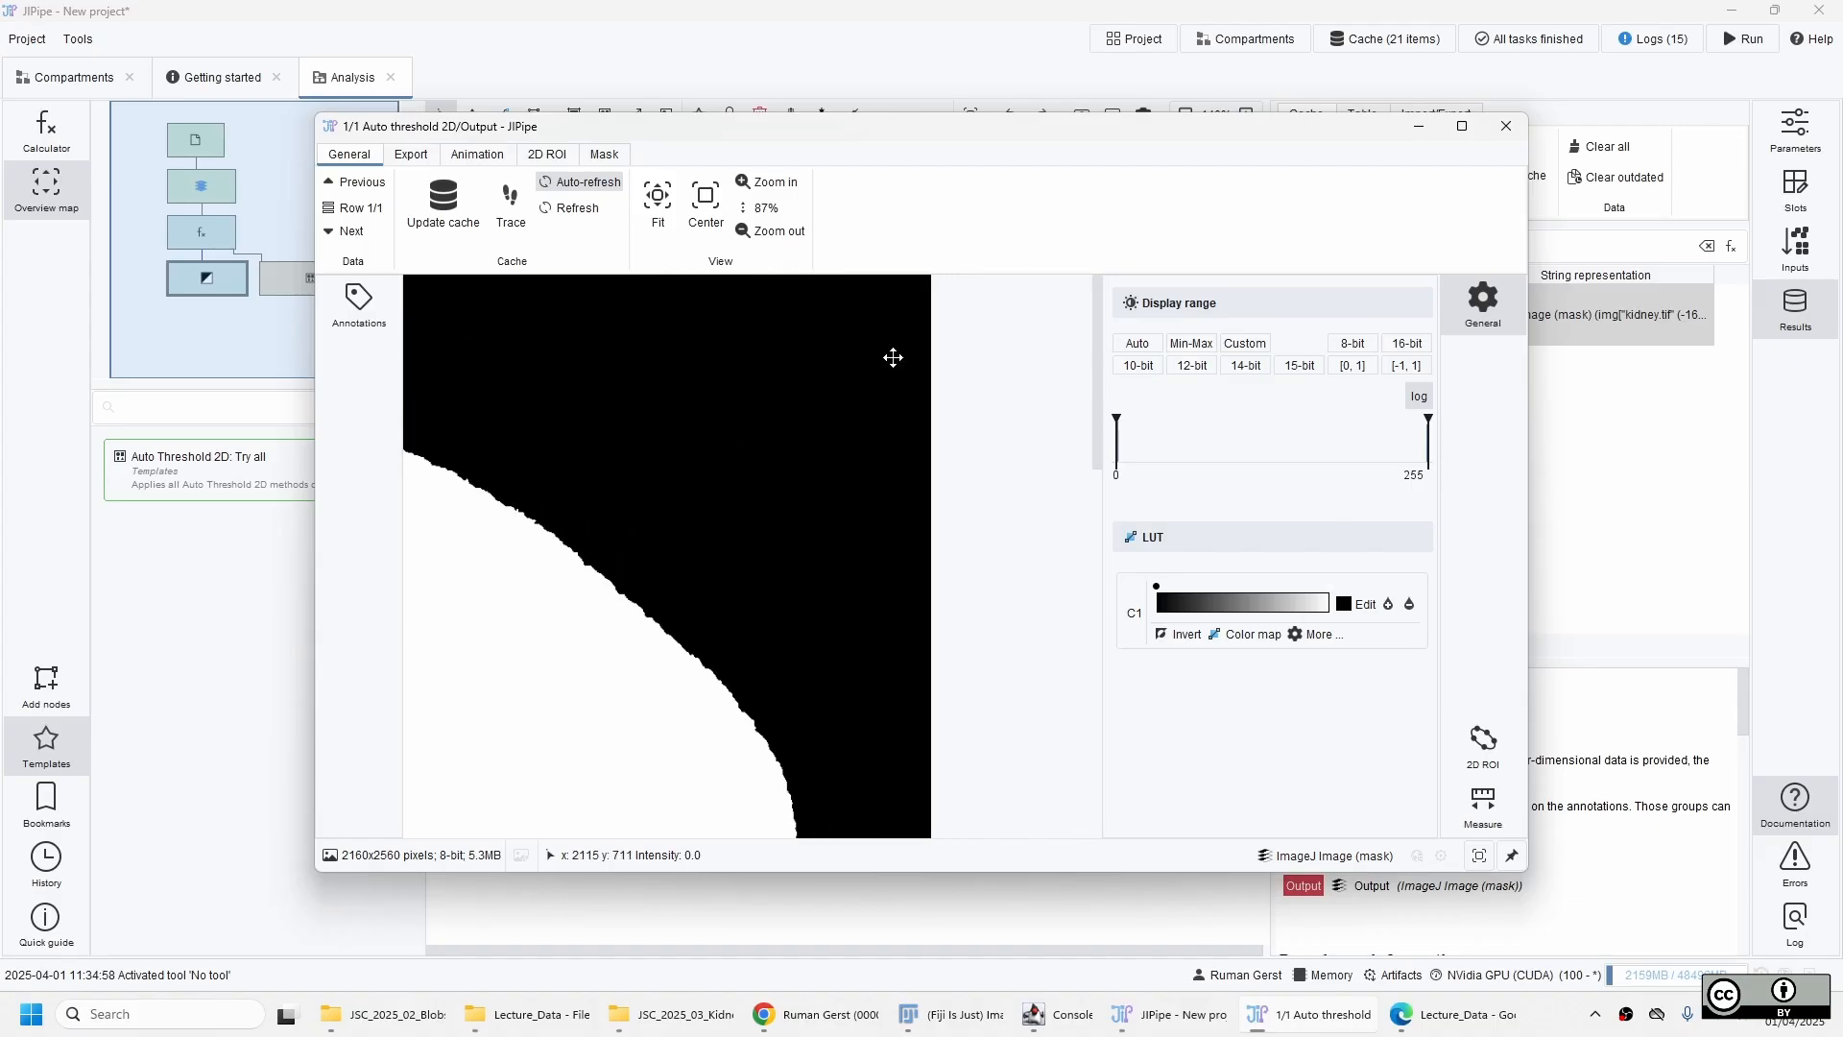
pyautogui.moveTo(893, 358); pyautogui.dragTo(849, 624)
pyautogui.moveTo(828, 370); pyautogui.dragTo(843, 762)
pyautogui.scroll(3, 900, 531)
pyautogui.scroll(6, 899, 537)
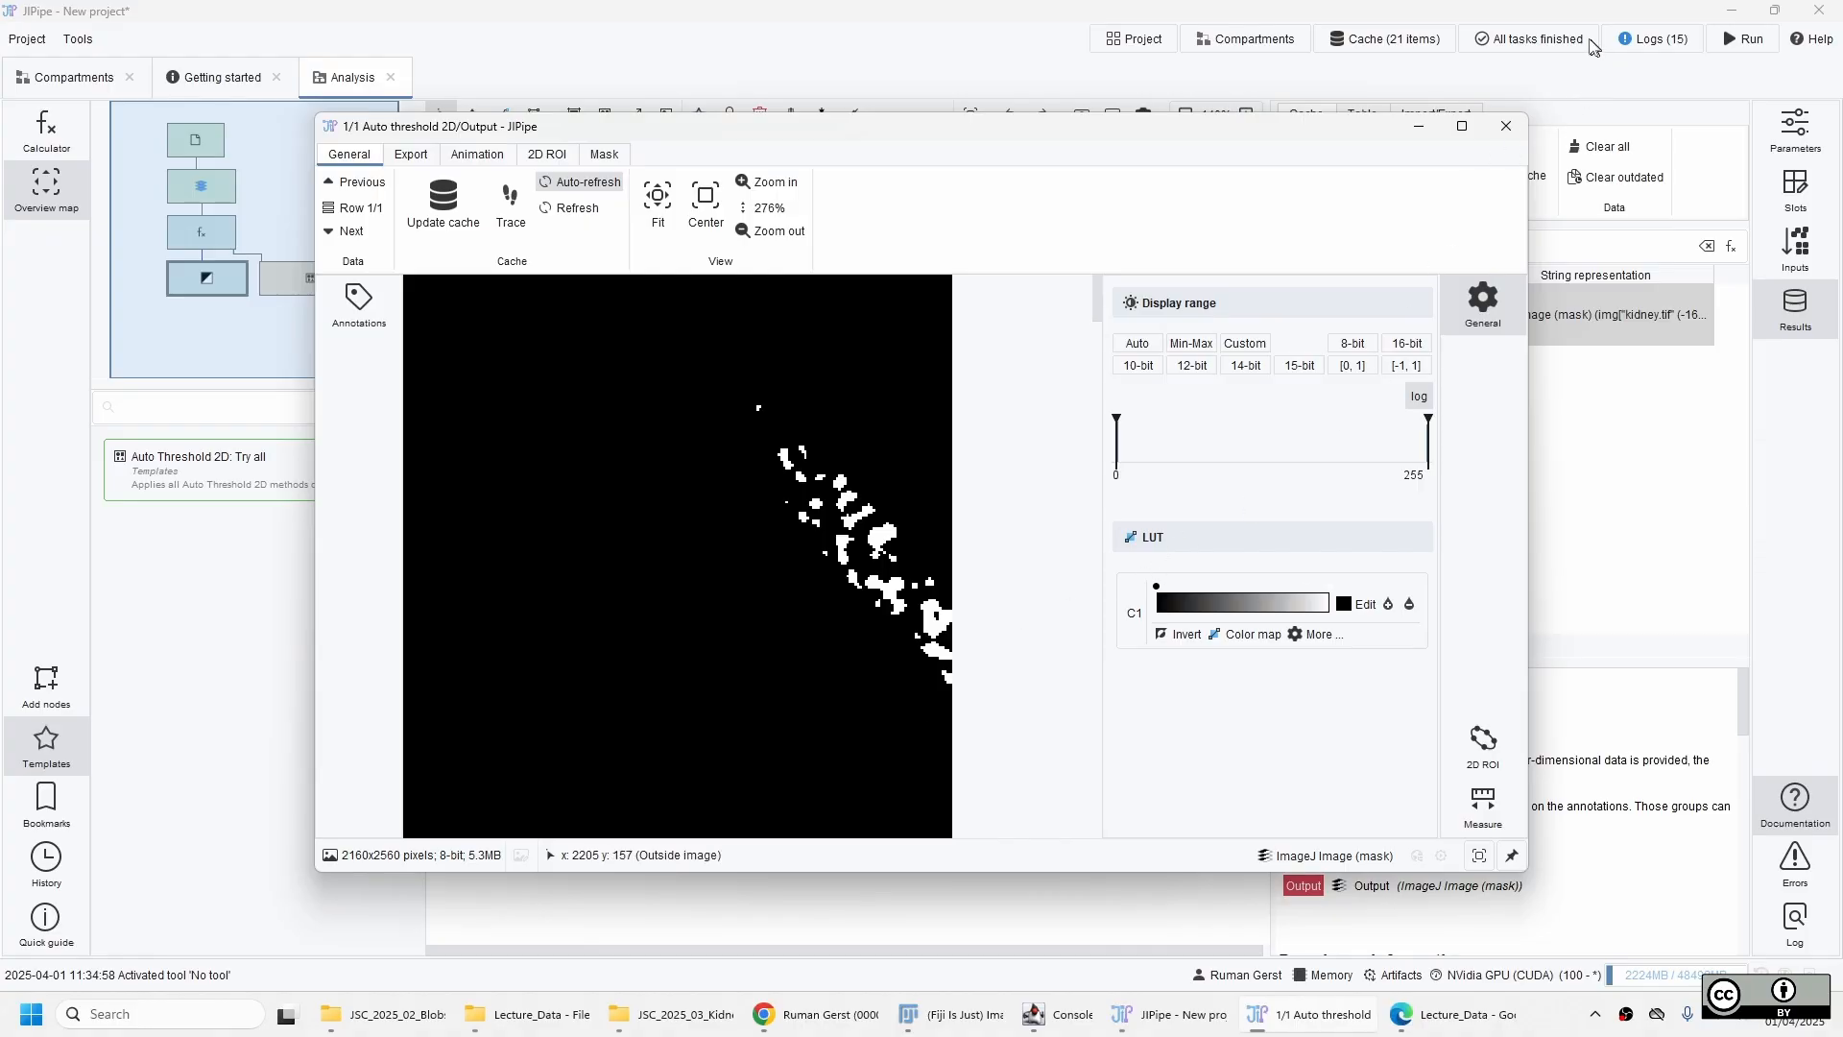
pyautogui.click(1506, 125)
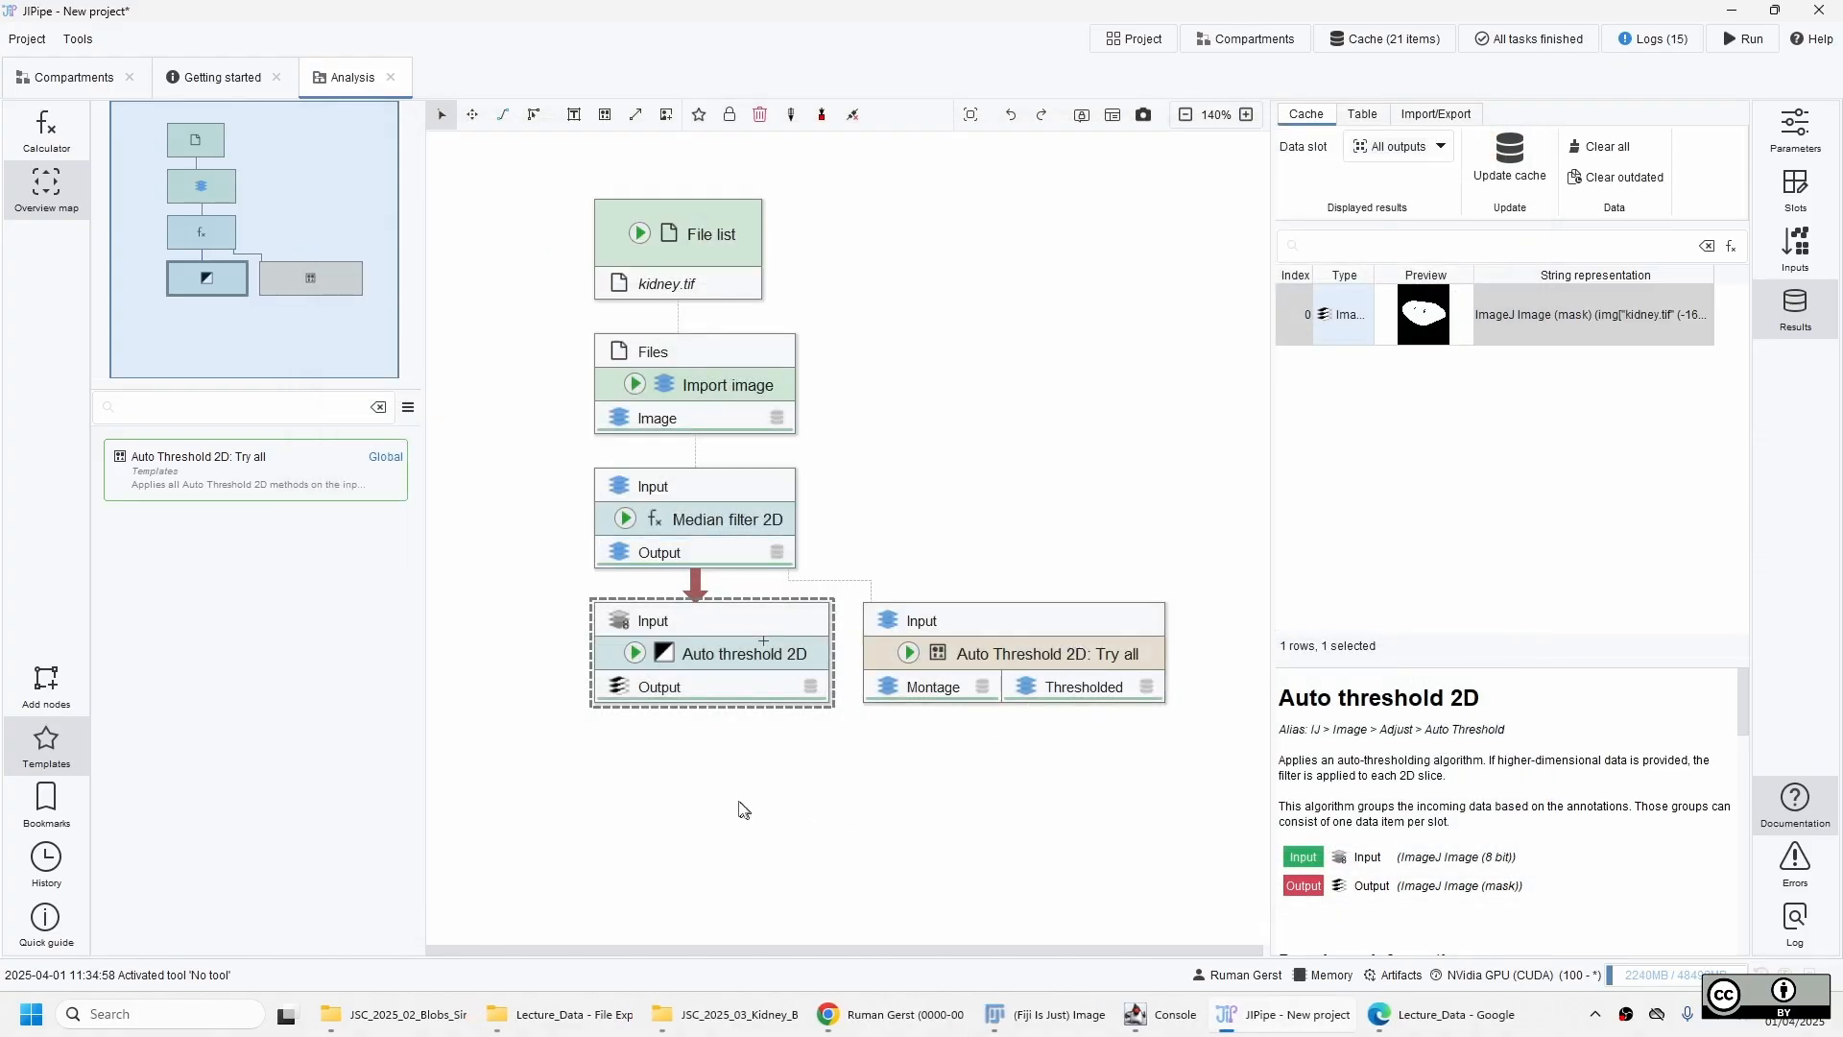
pyautogui.click(734, 797)
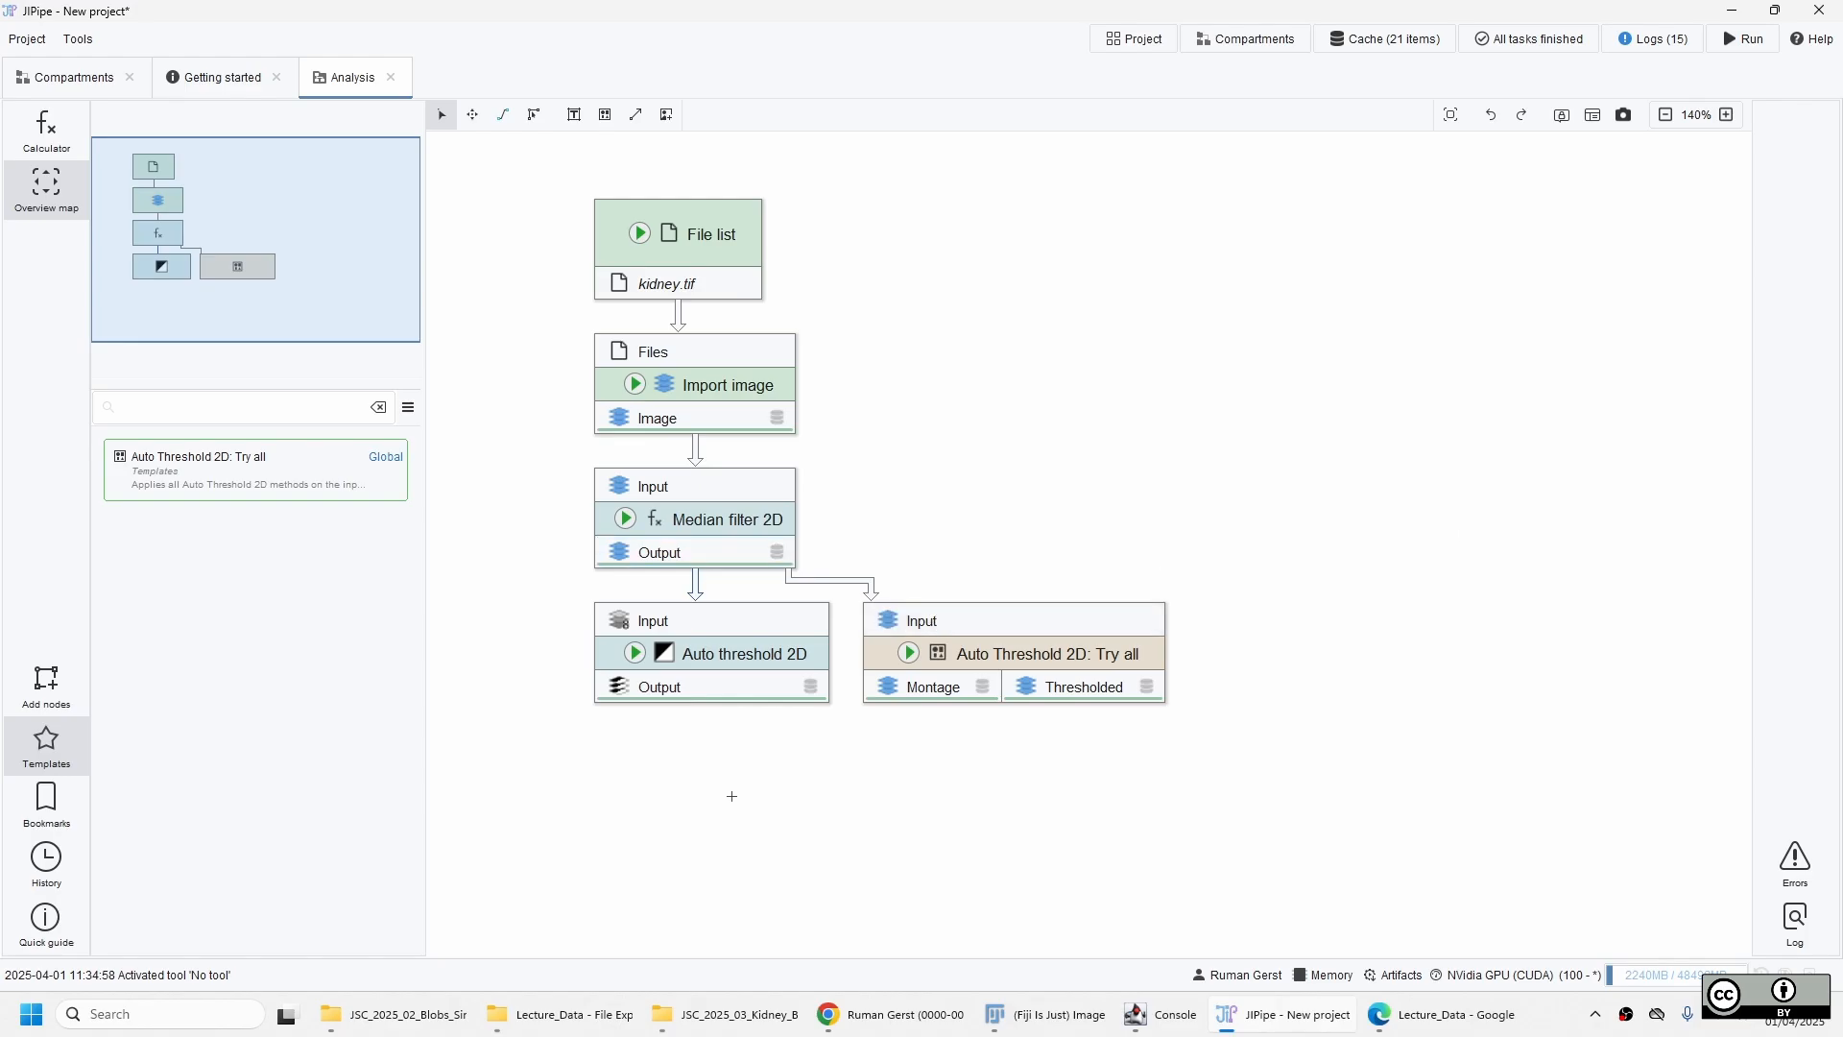
# Add a Morphological hole filling 2D node below Auto threshold 2D and connect the threshold output to its input.
pyautogui.click(759, 639)
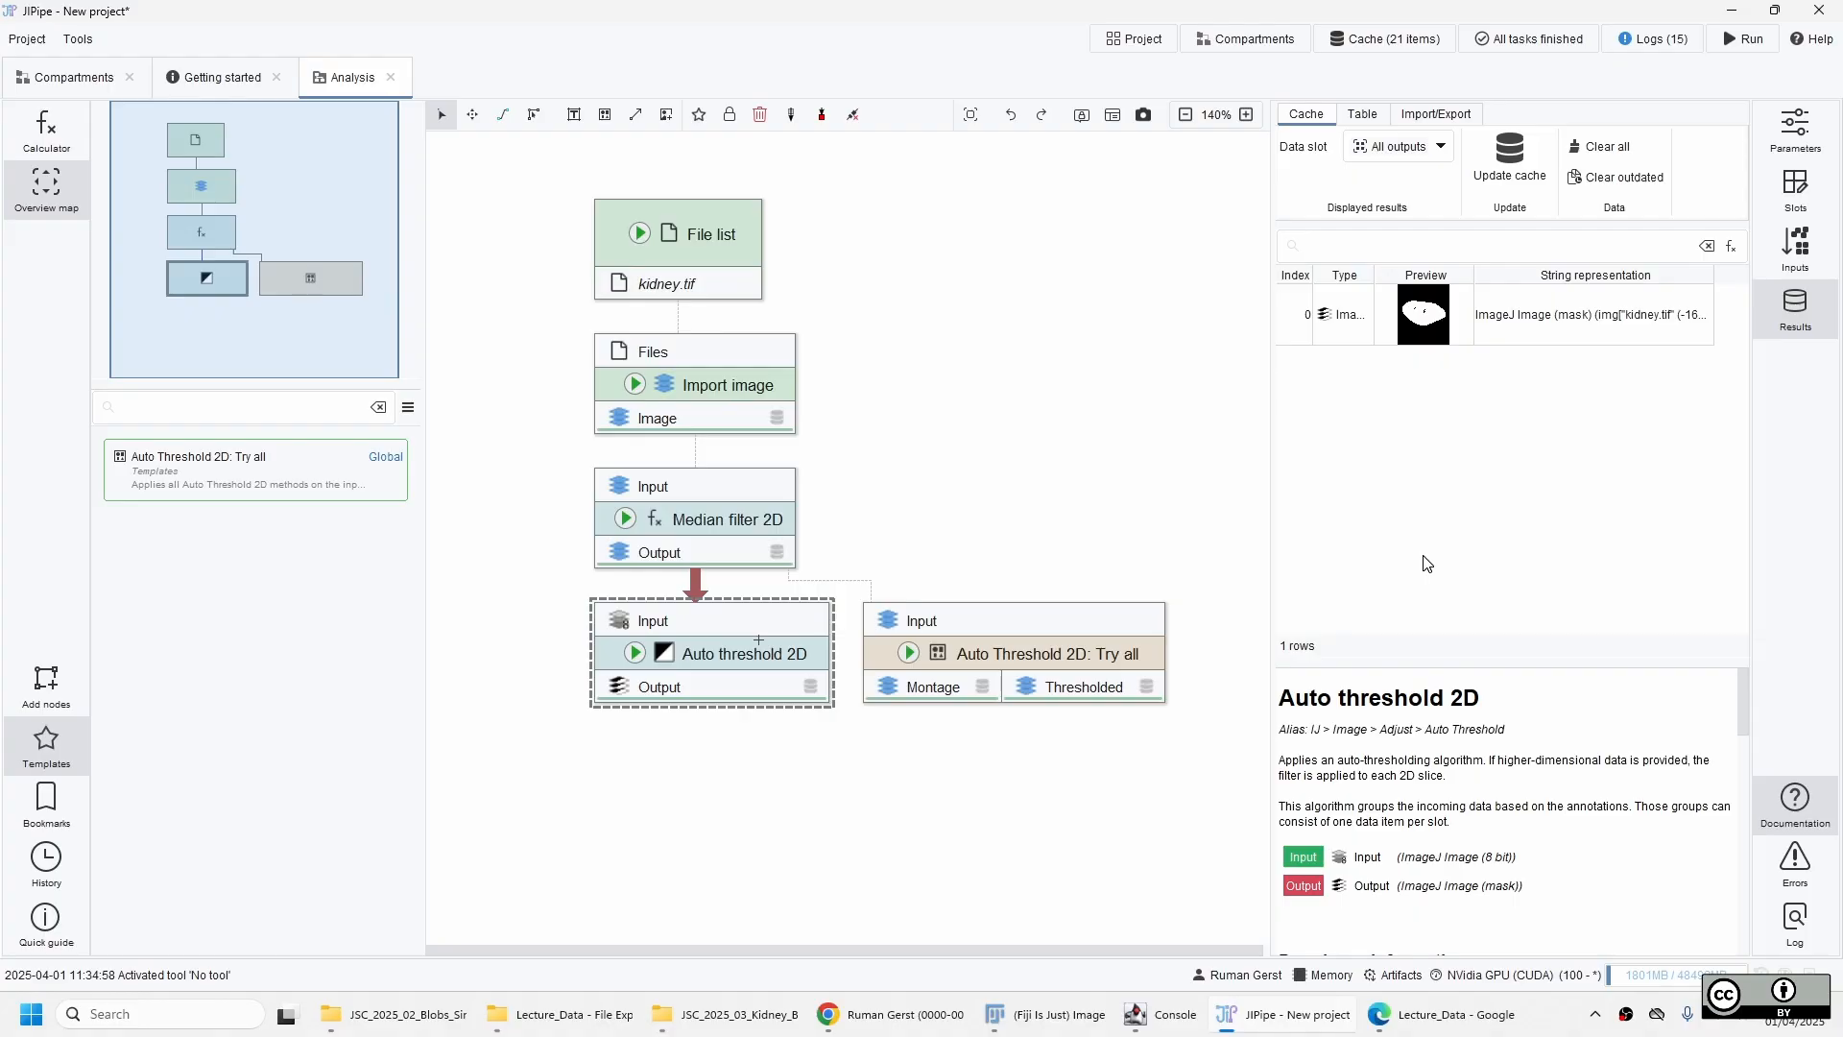
pyautogui.click(44, 680)
pyautogui.write('morph')
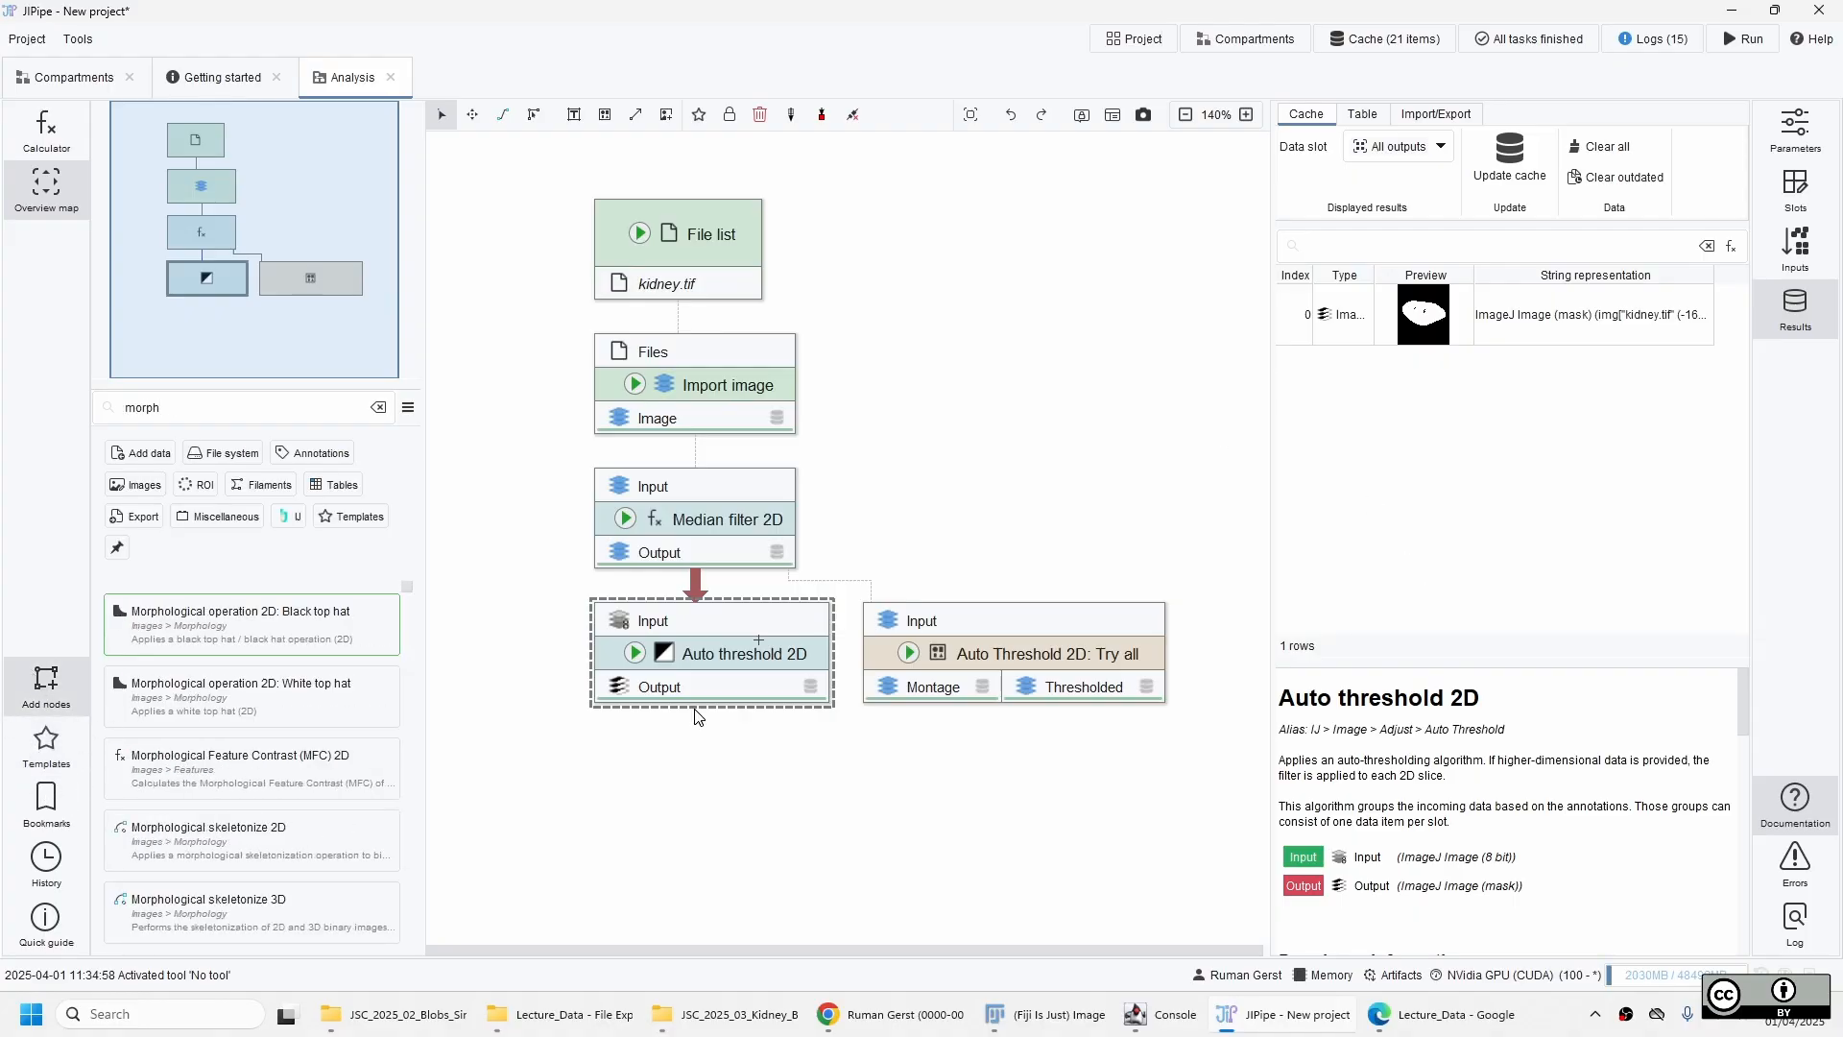
pyautogui.write('ological hol')
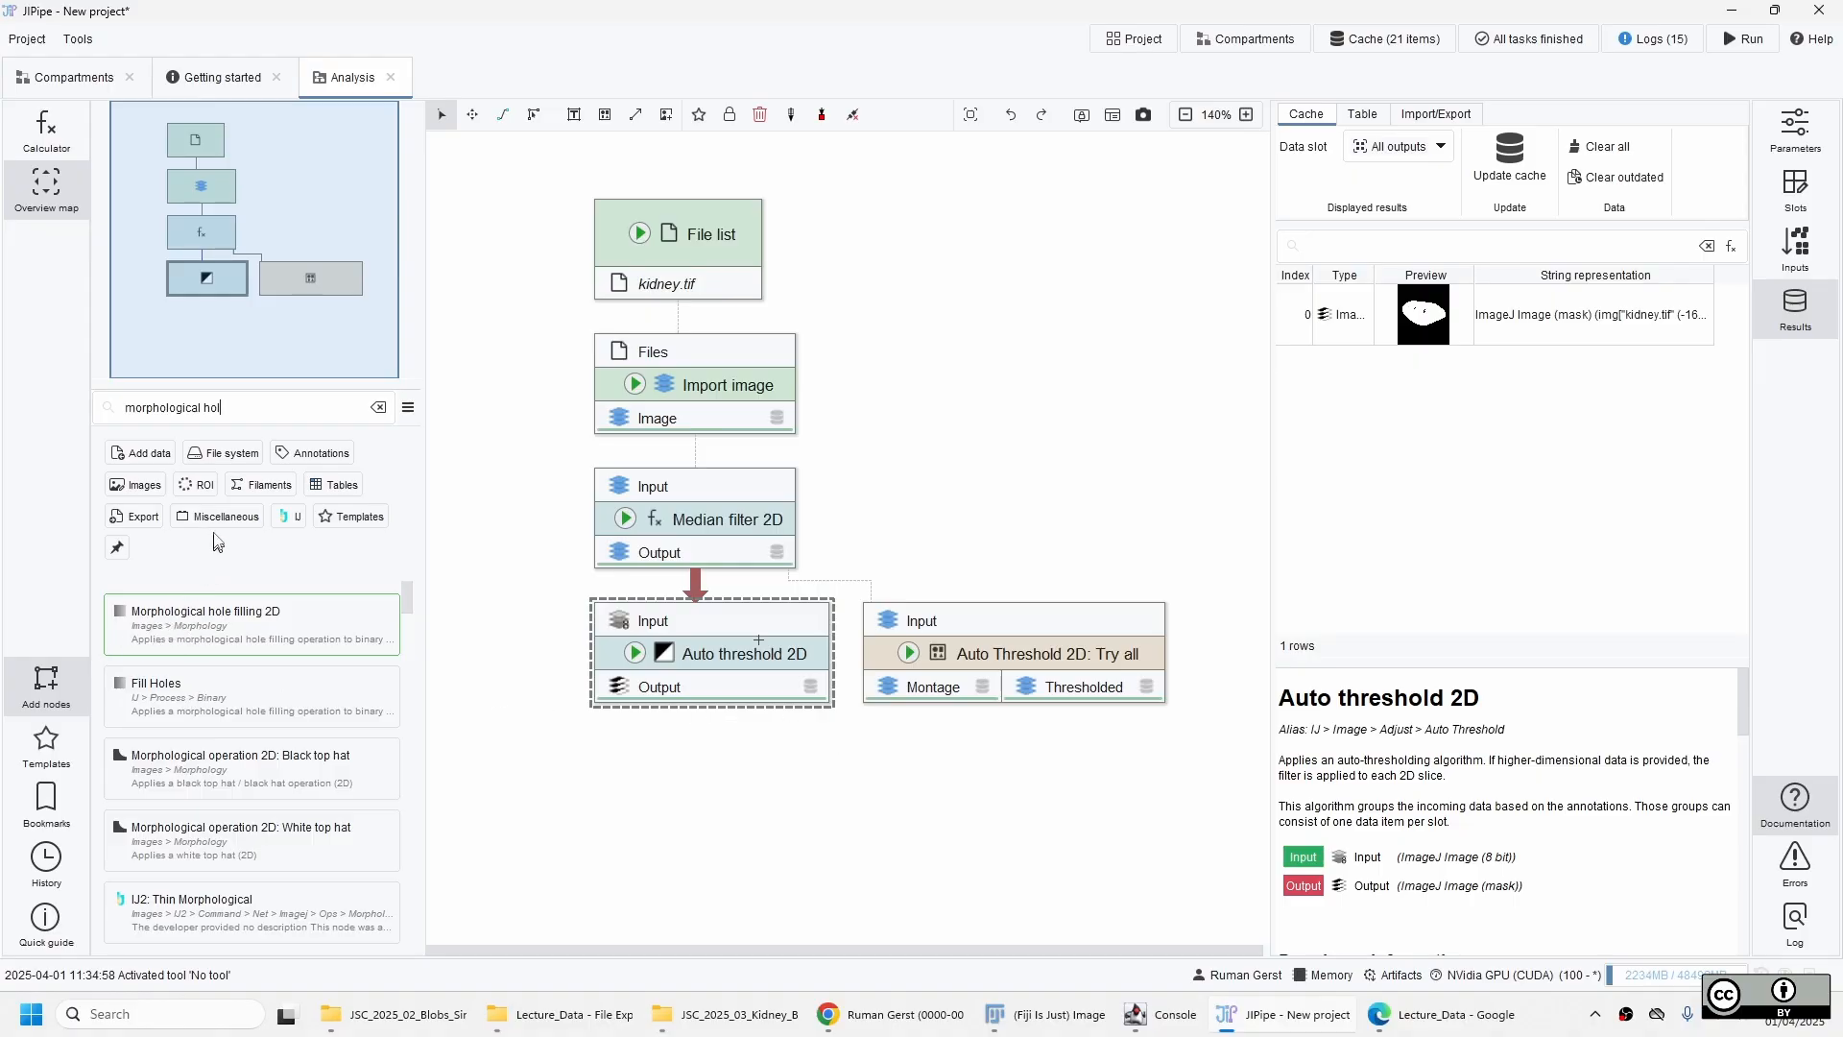
pyautogui.click(148, 490)
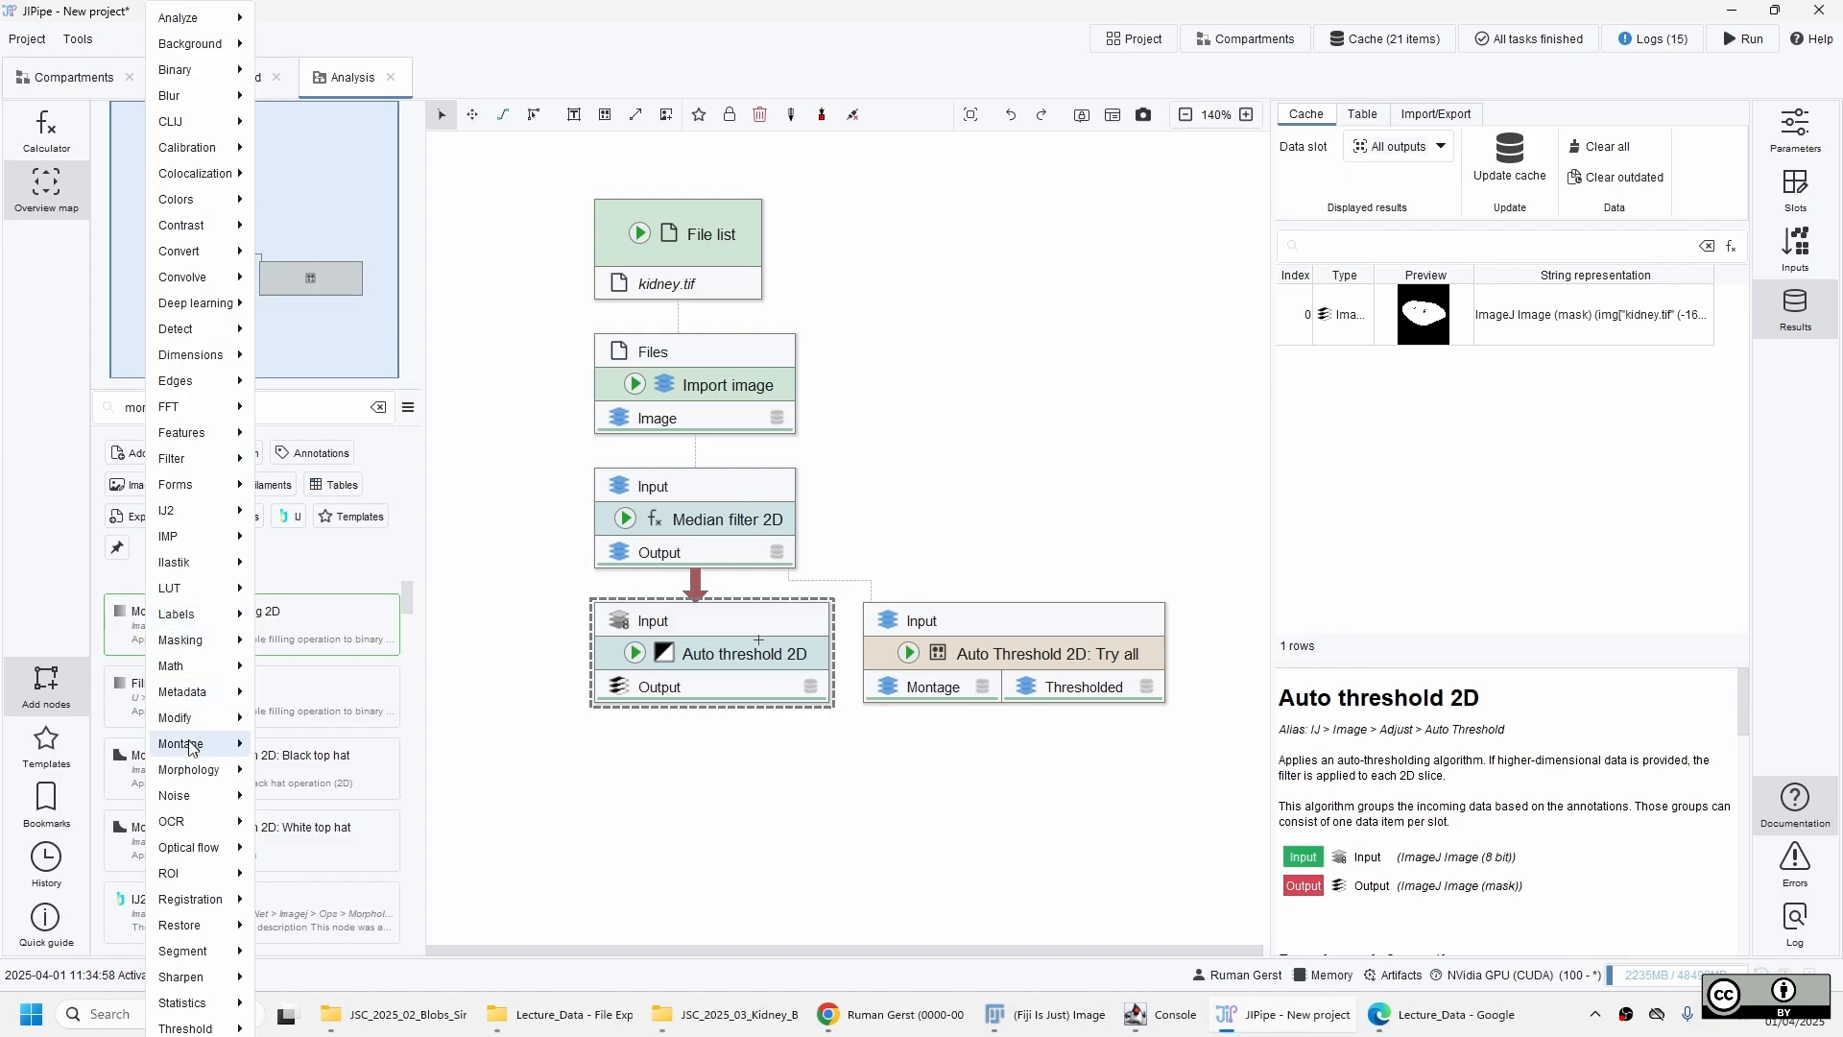
pyautogui.moveTo(207, 769)
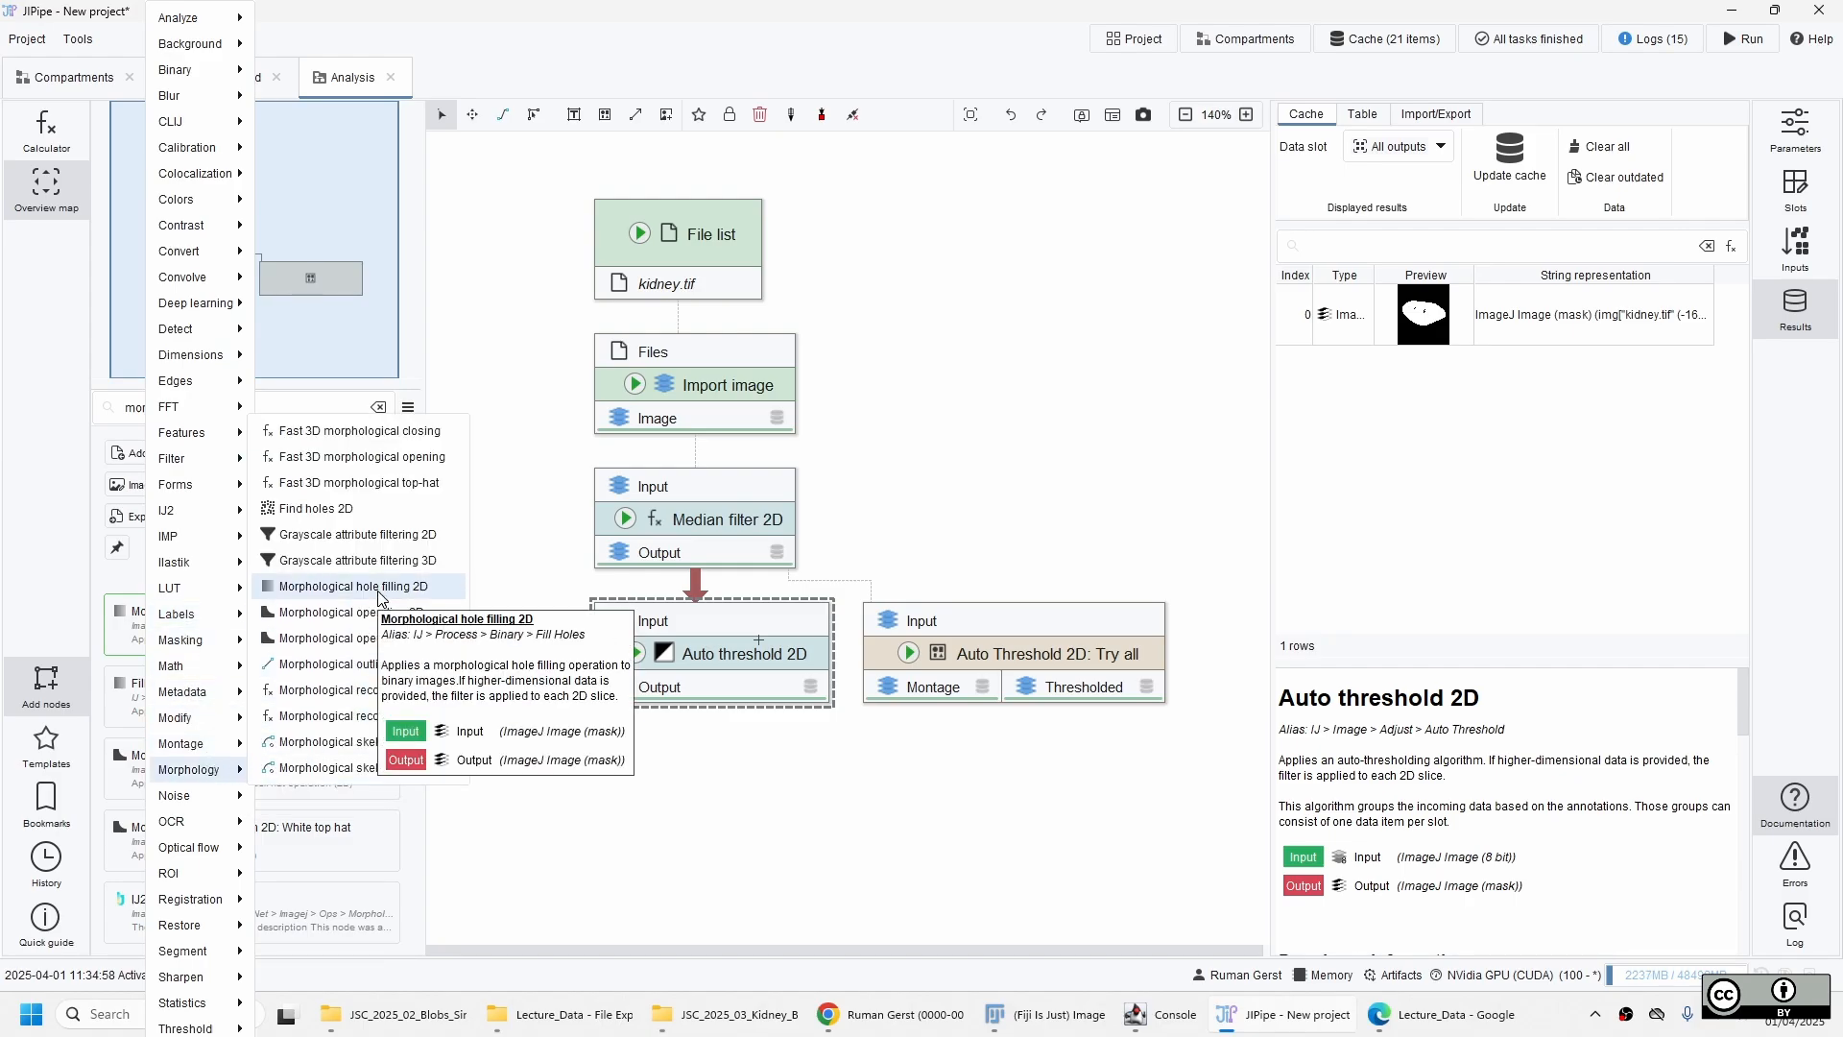
pyautogui.click(106, 630)
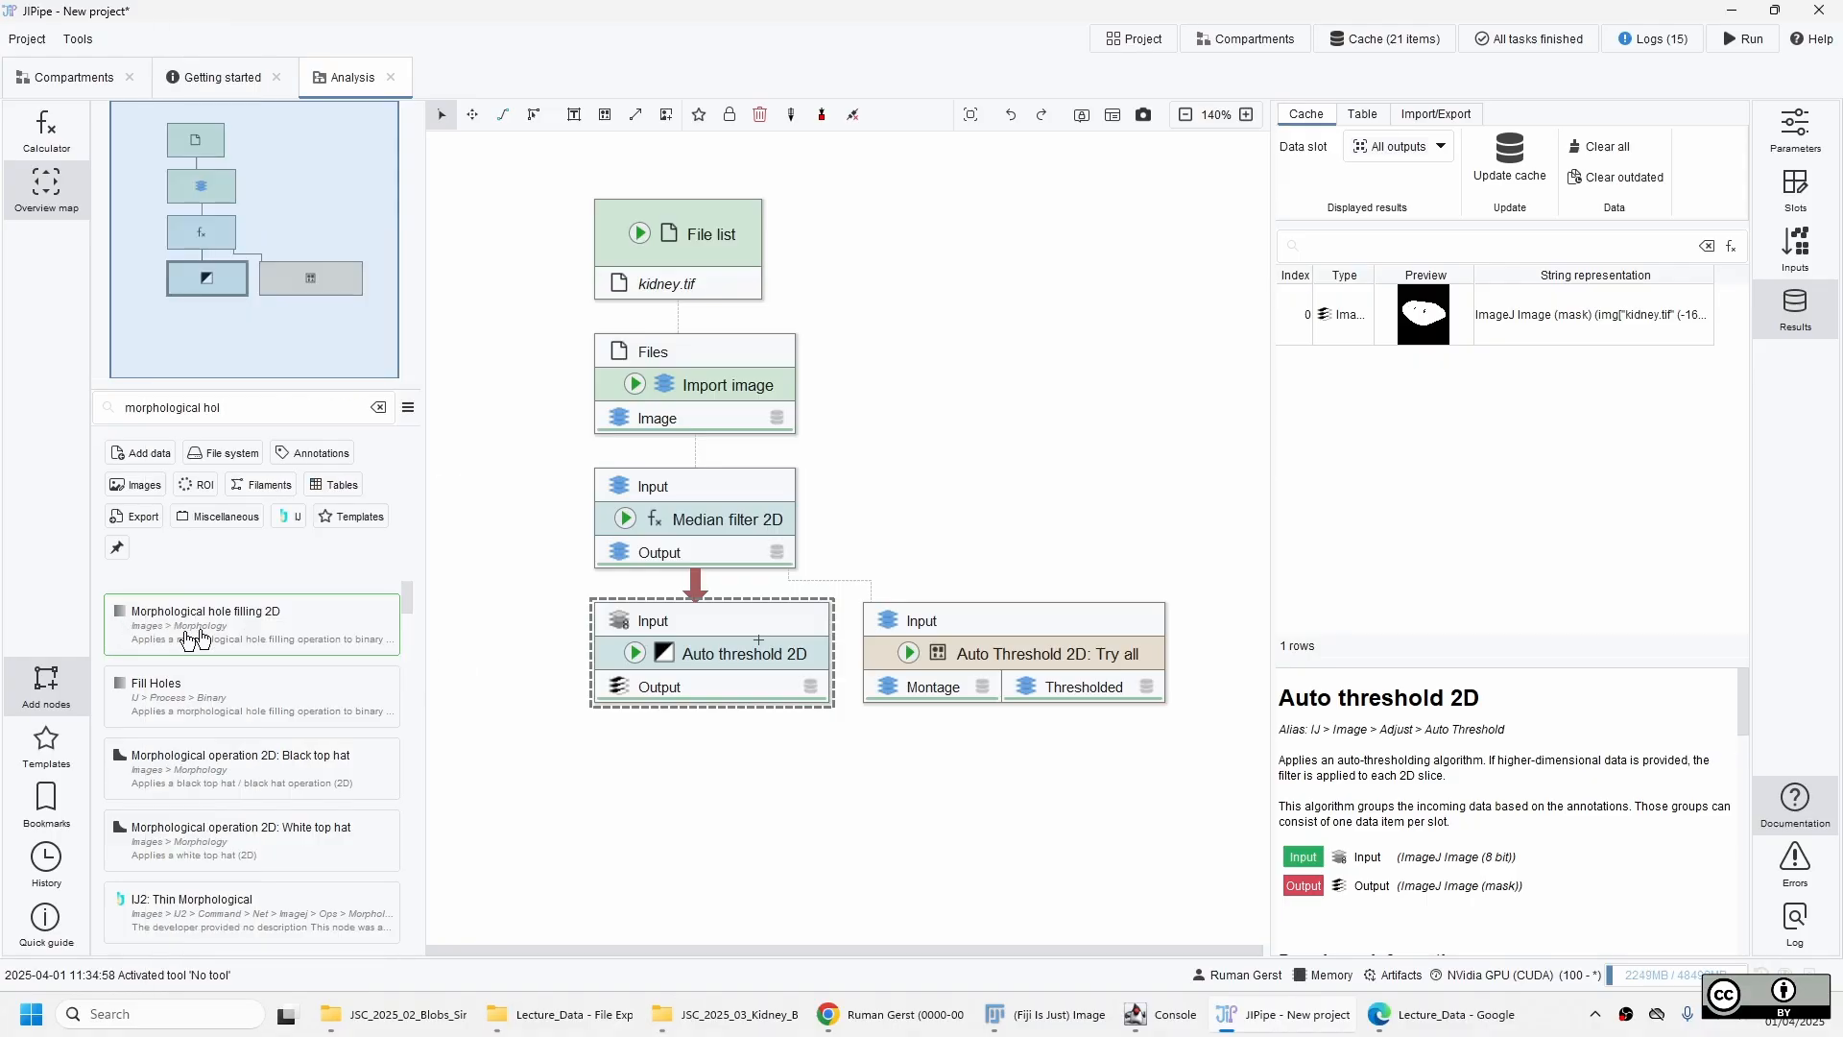
pyautogui.moveTo(197, 638); pyautogui.dragTo(750, 779)
pyautogui.moveTo(726, 691); pyautogui.dragTo(727, 764)
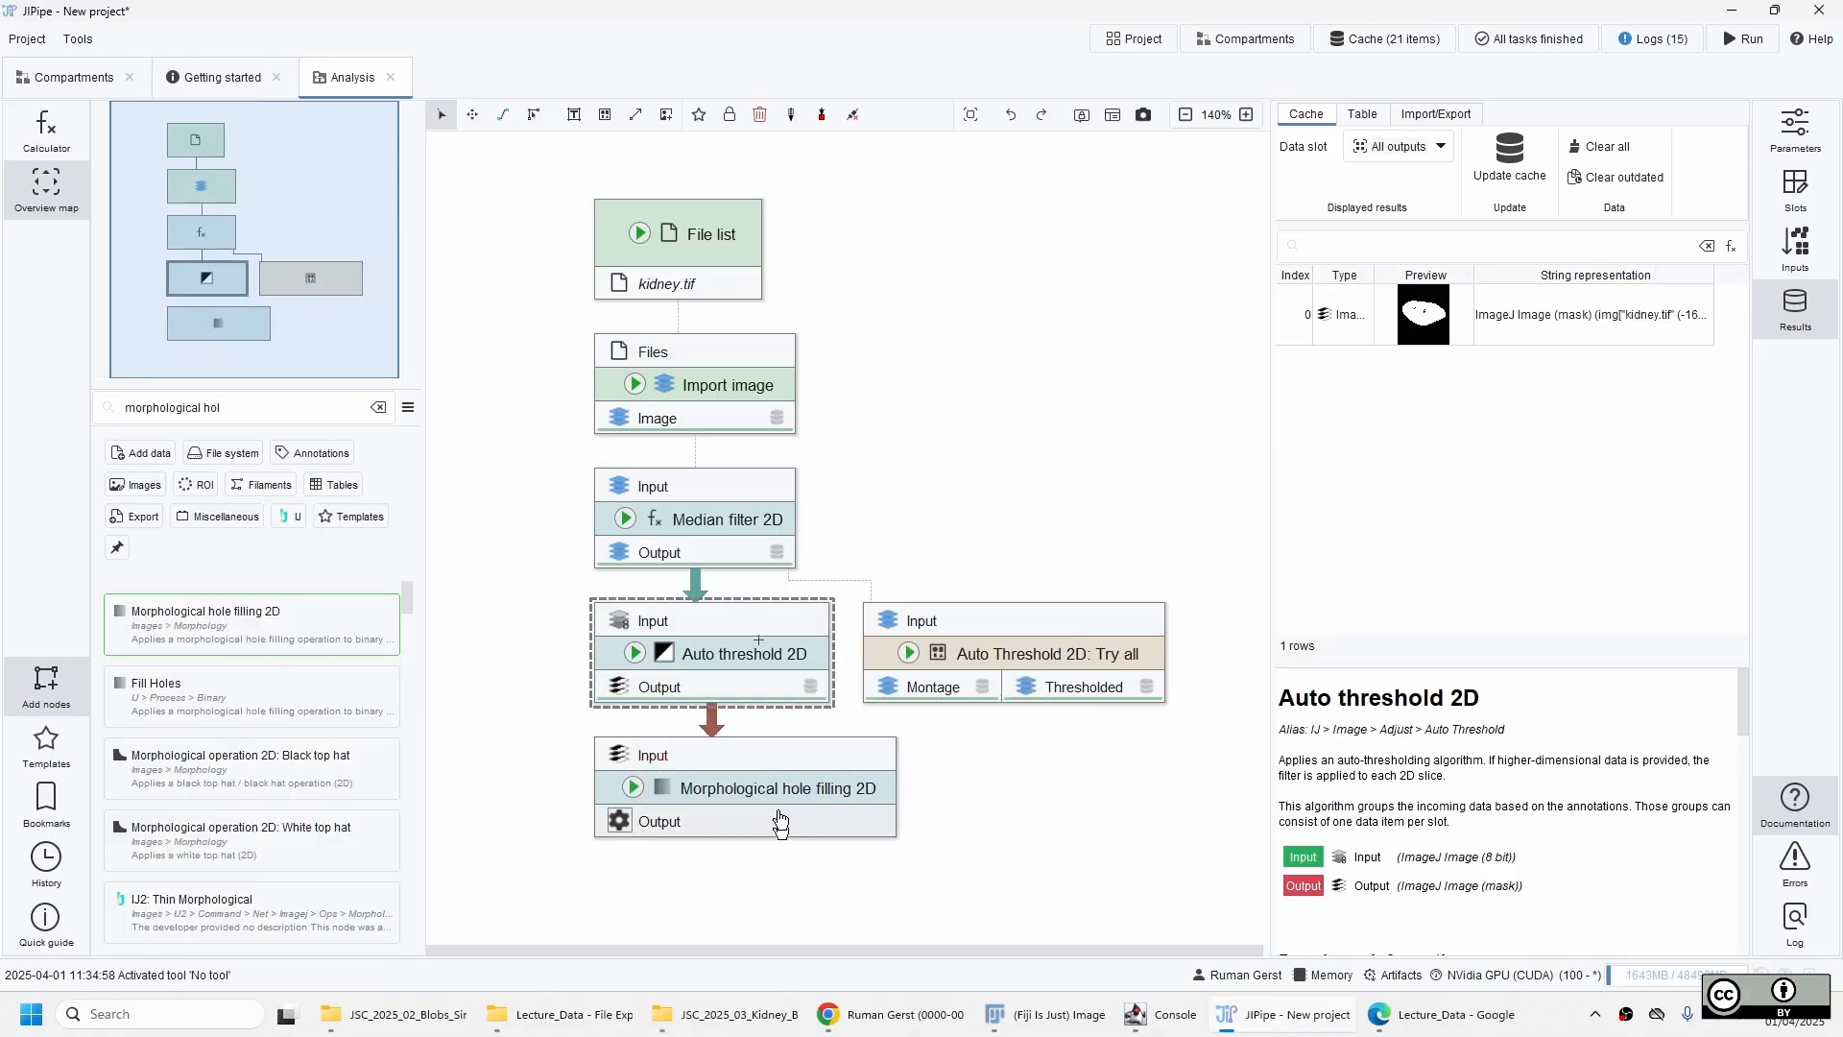
# Update the cache of the Morphological hole filling 2D node and inspect its filled kidney mask.
pyautogui.click(780, 820)
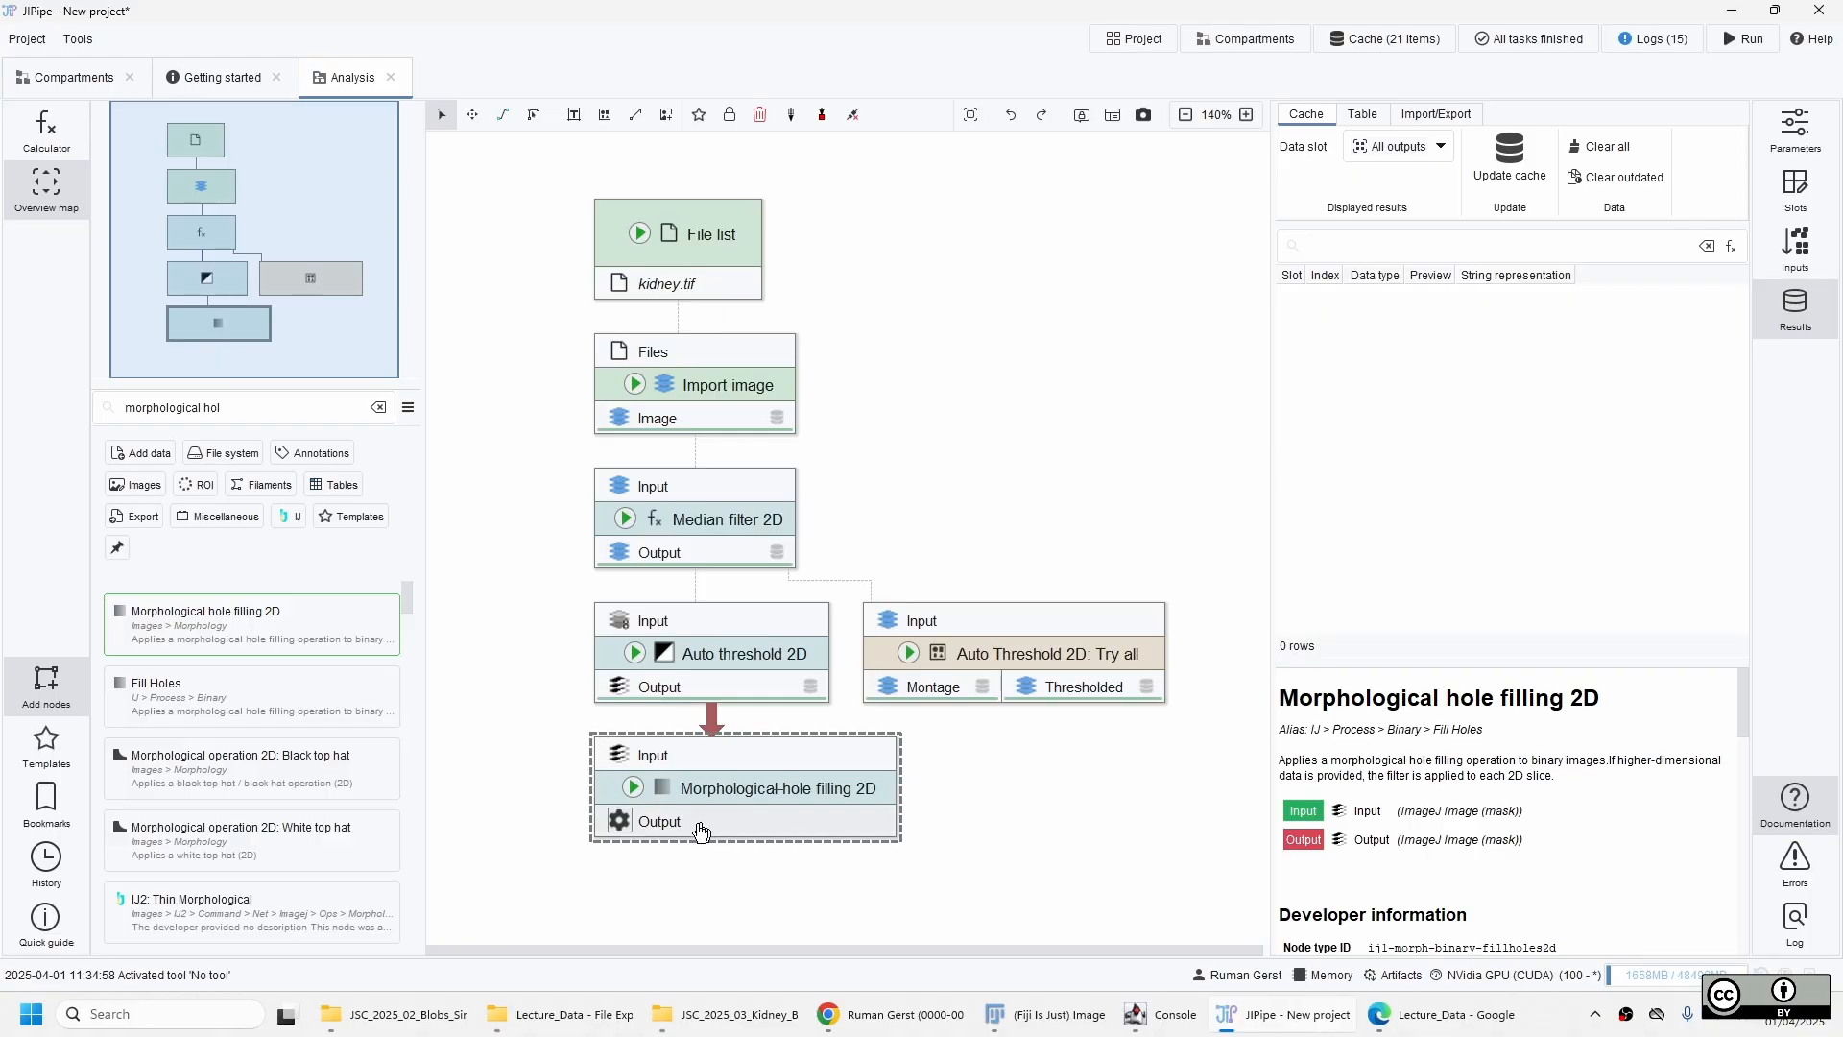
pyautogui.click(630, 797)
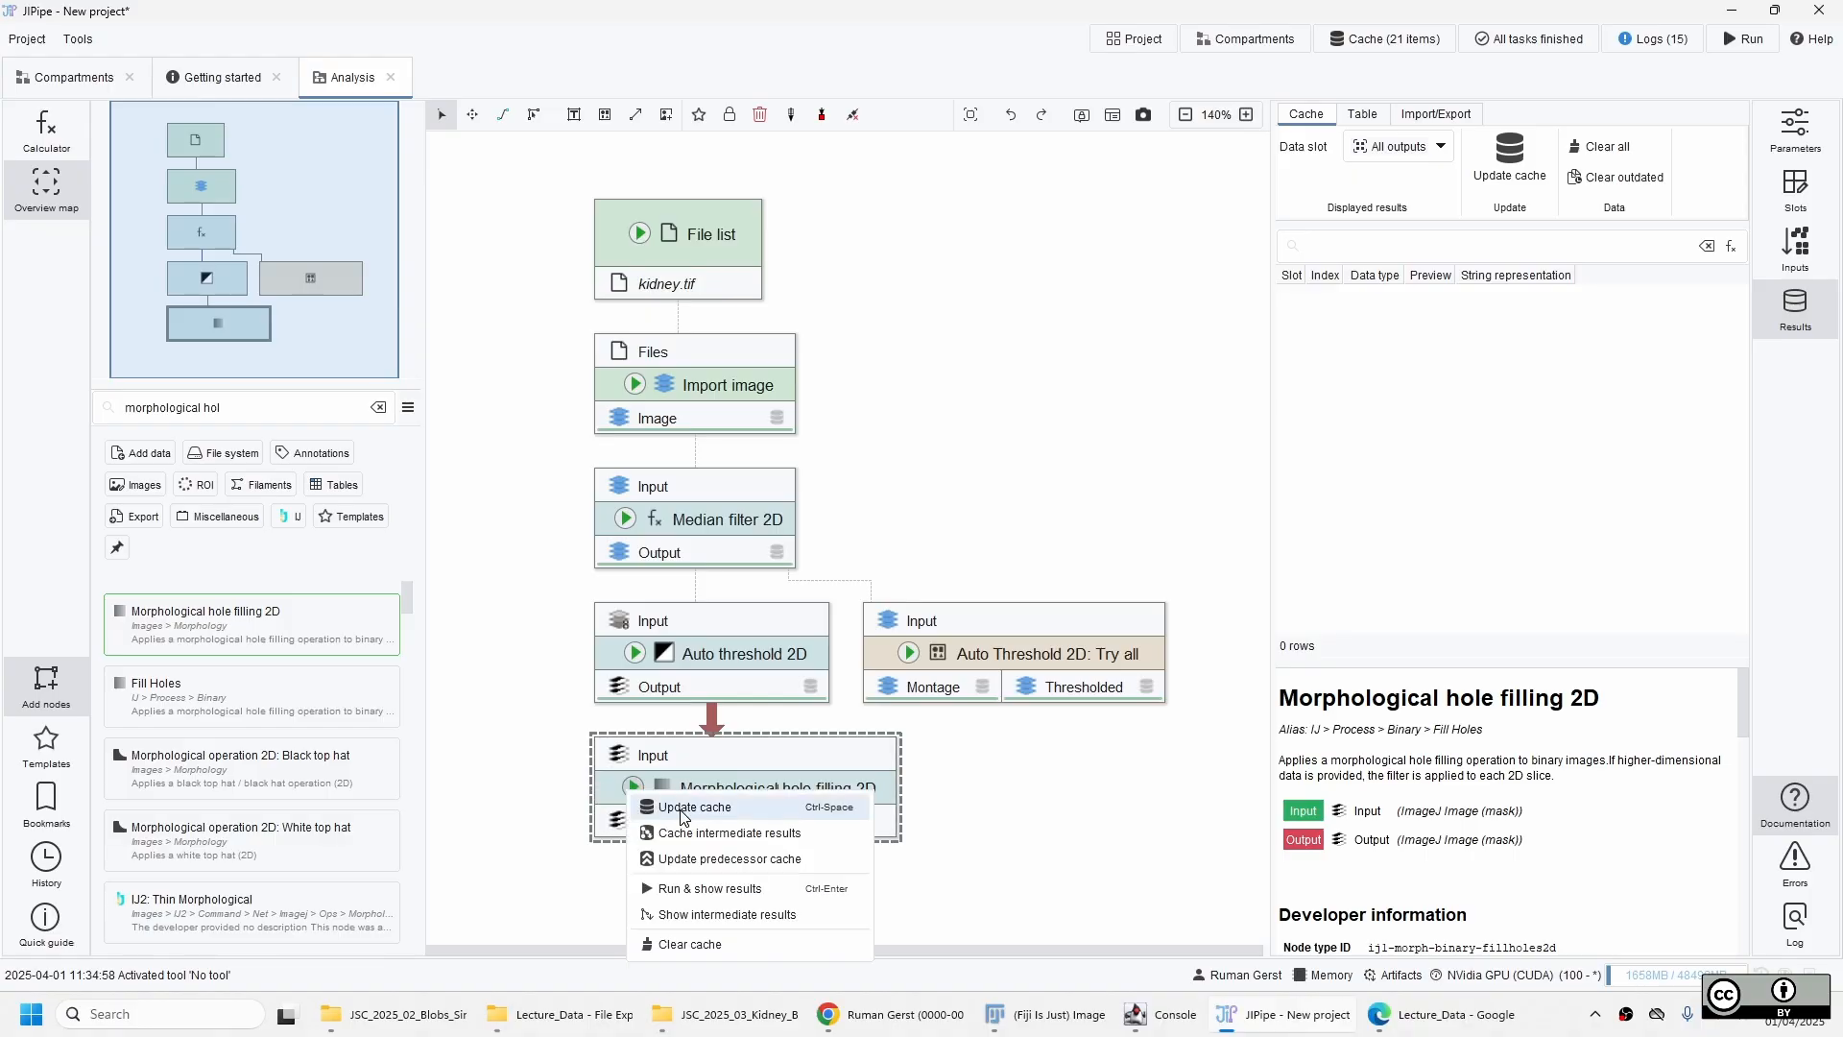
pyautogui.click(684, 809)
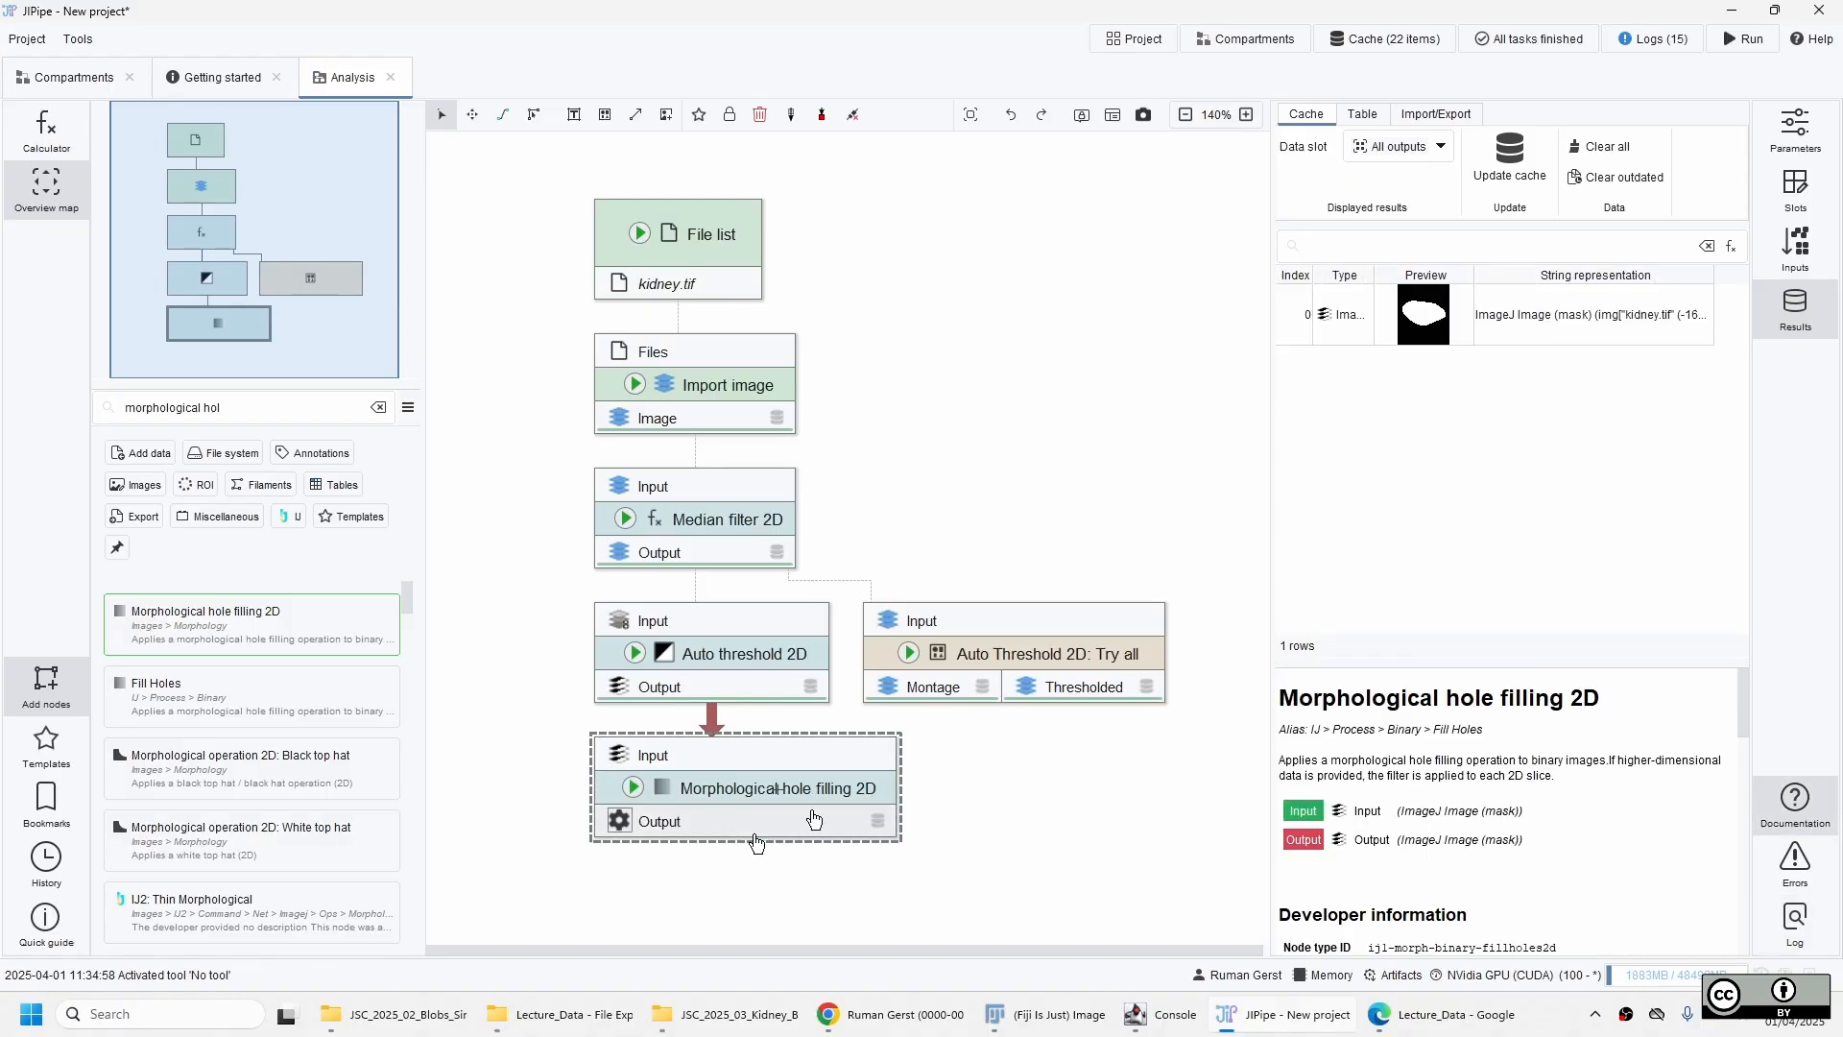
pyautogui.doubleClick(1445, 329)
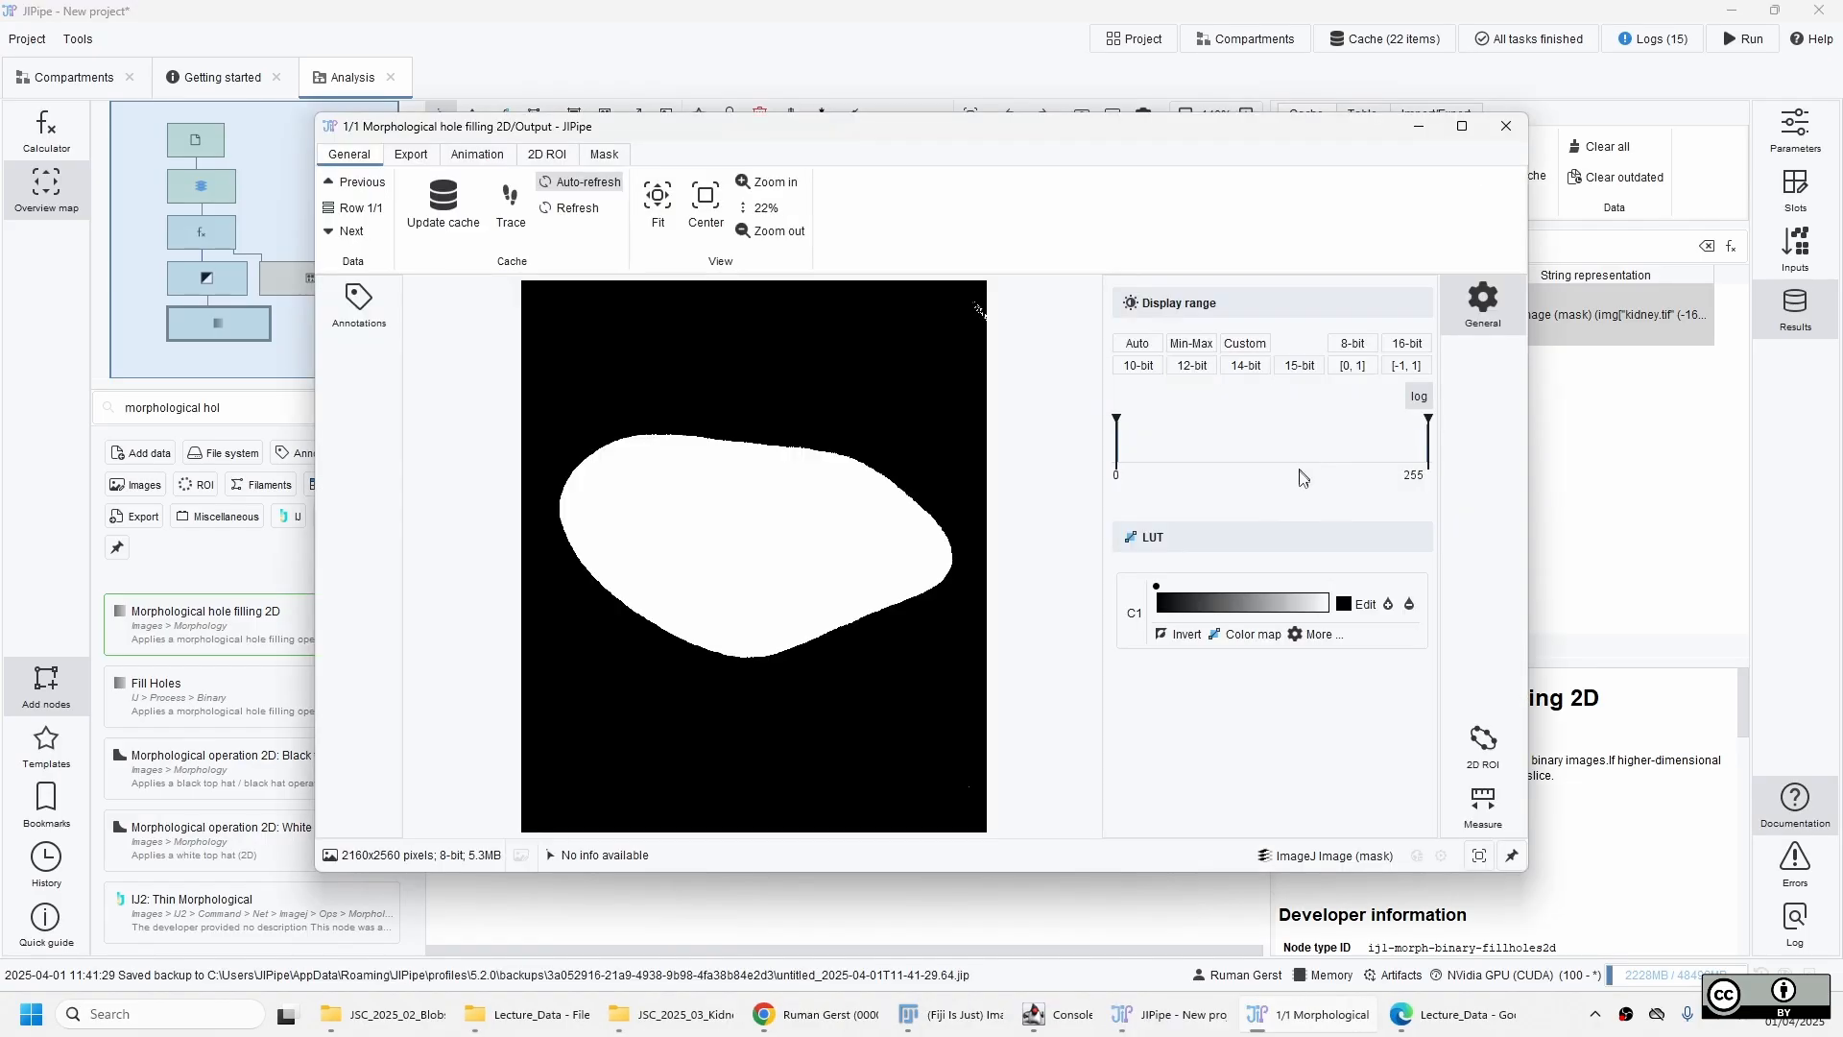
pyautogui.moveTo(765, 580); pyautogui.dragTo(777, 613)
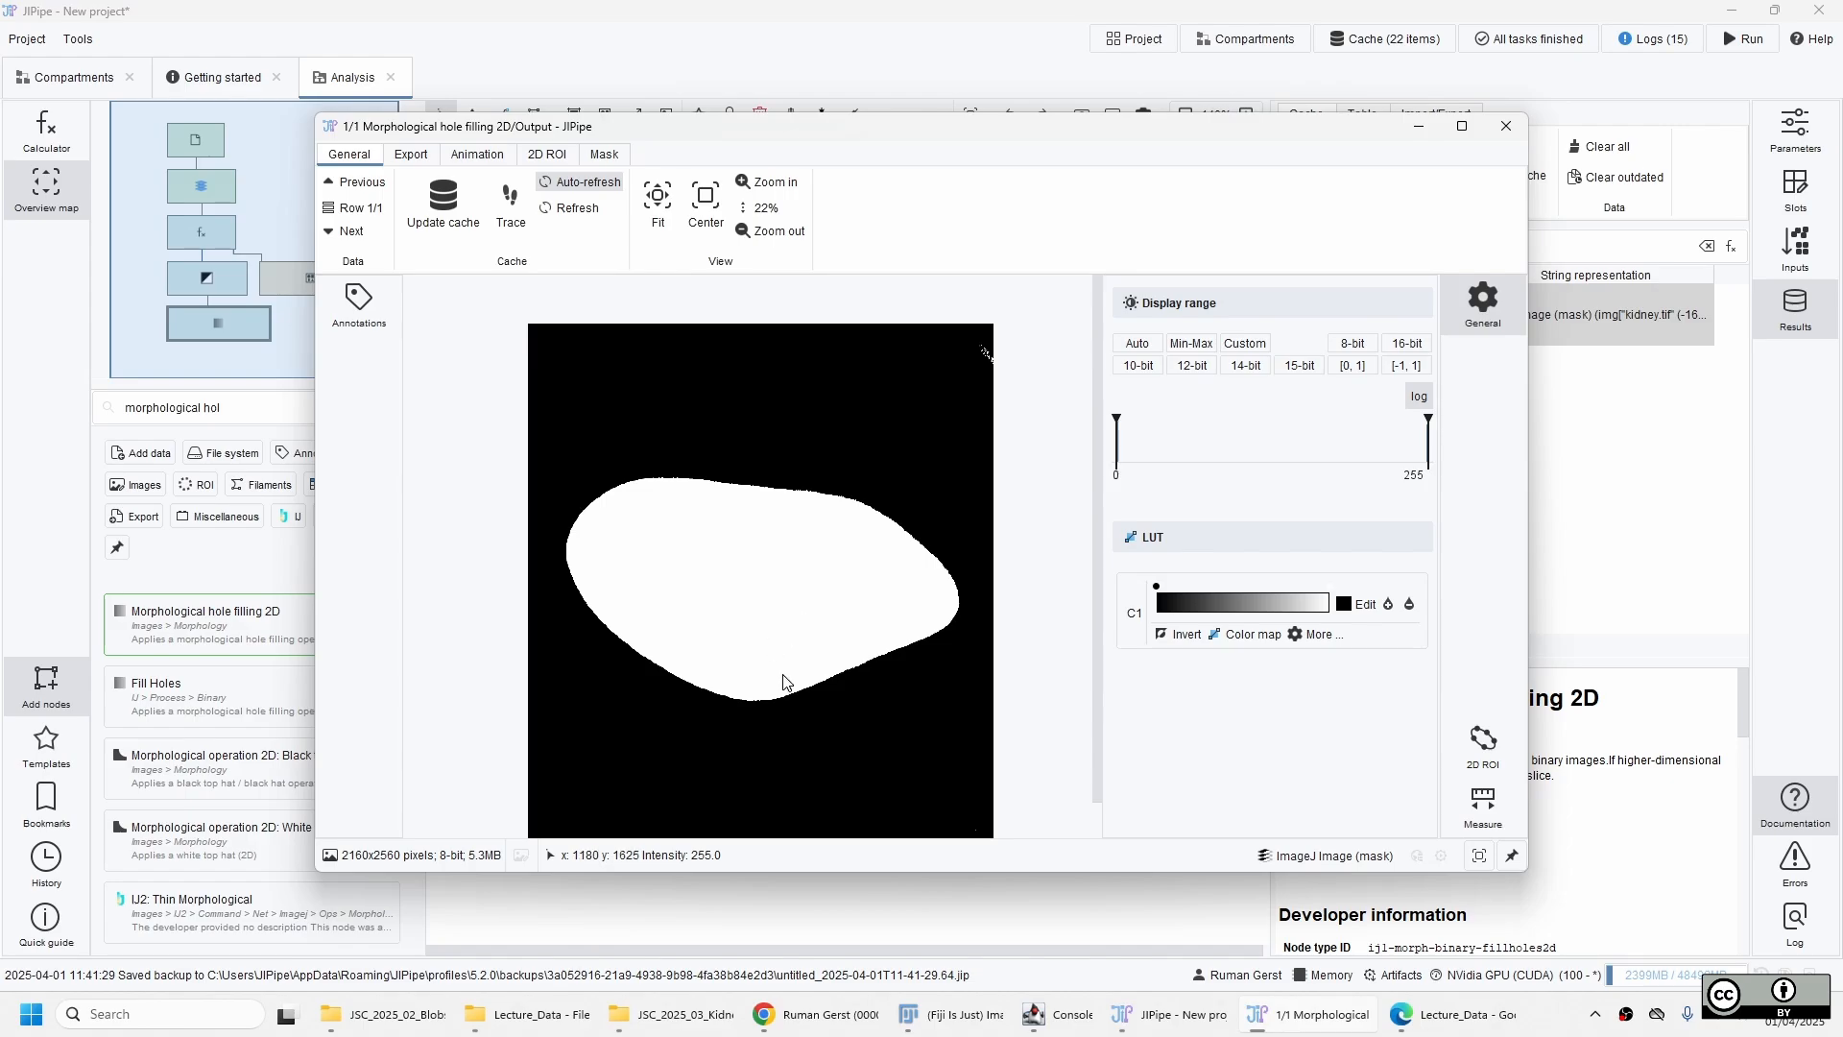
pyautogui.moveTo(783, 628); pyautogui.dragTo(727, 579)
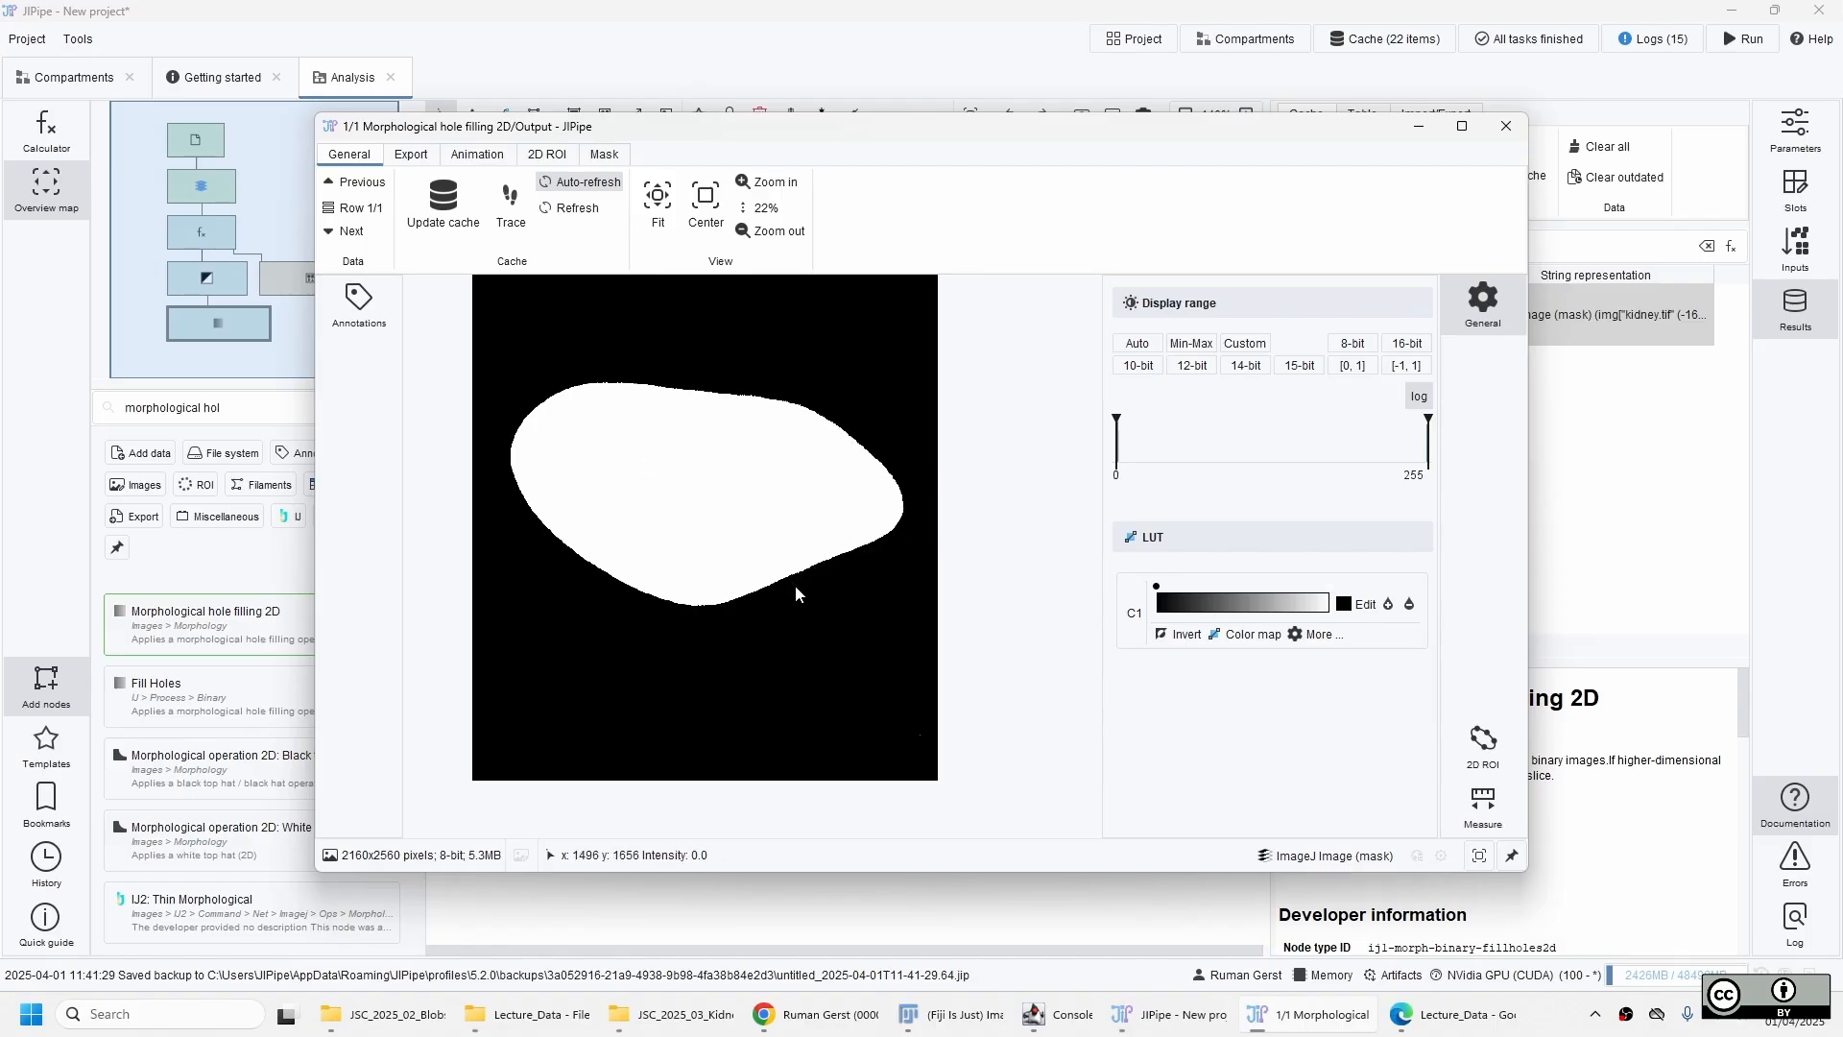
# Remove the Auto Threshold 2D: Try all node and add kidney6.tif from the JSC_2025_03_Kidney_Basic folder as a second file list.
pyautogui.press('Delete')
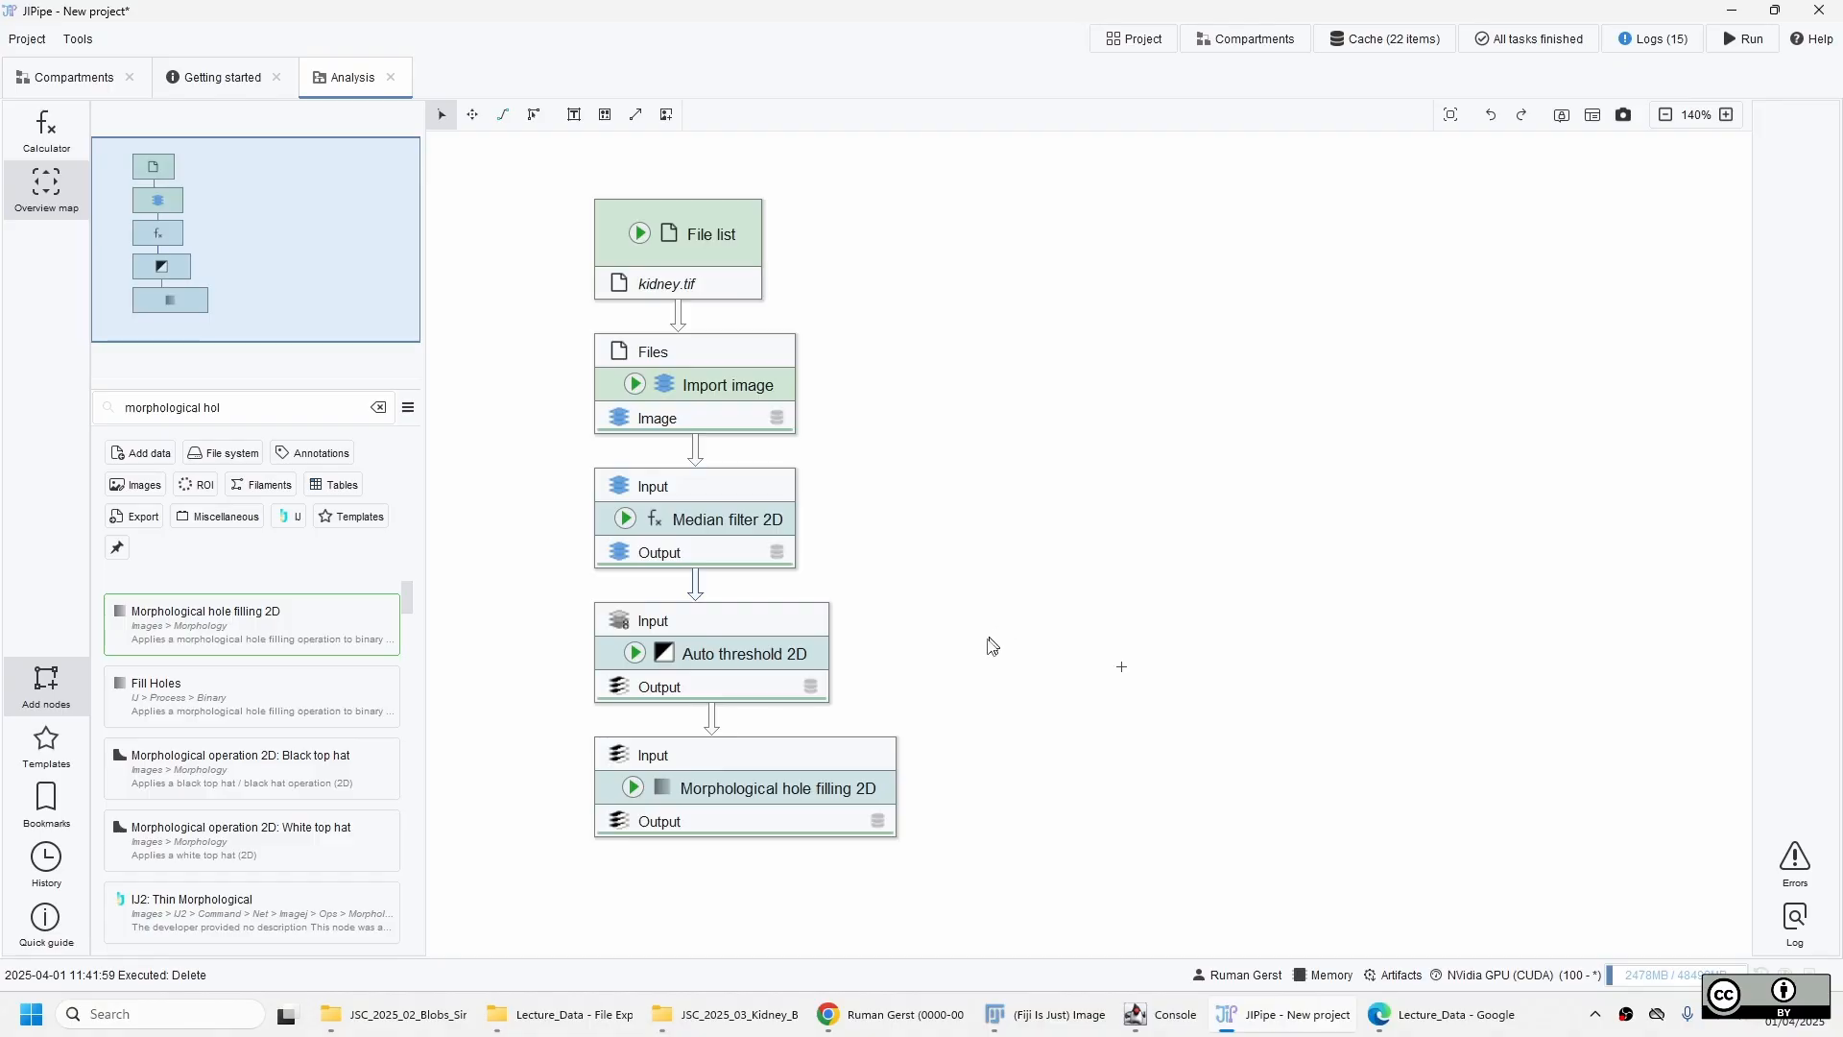
pyautogui.click(709, 221)
pyautogui.click(731, 1027)
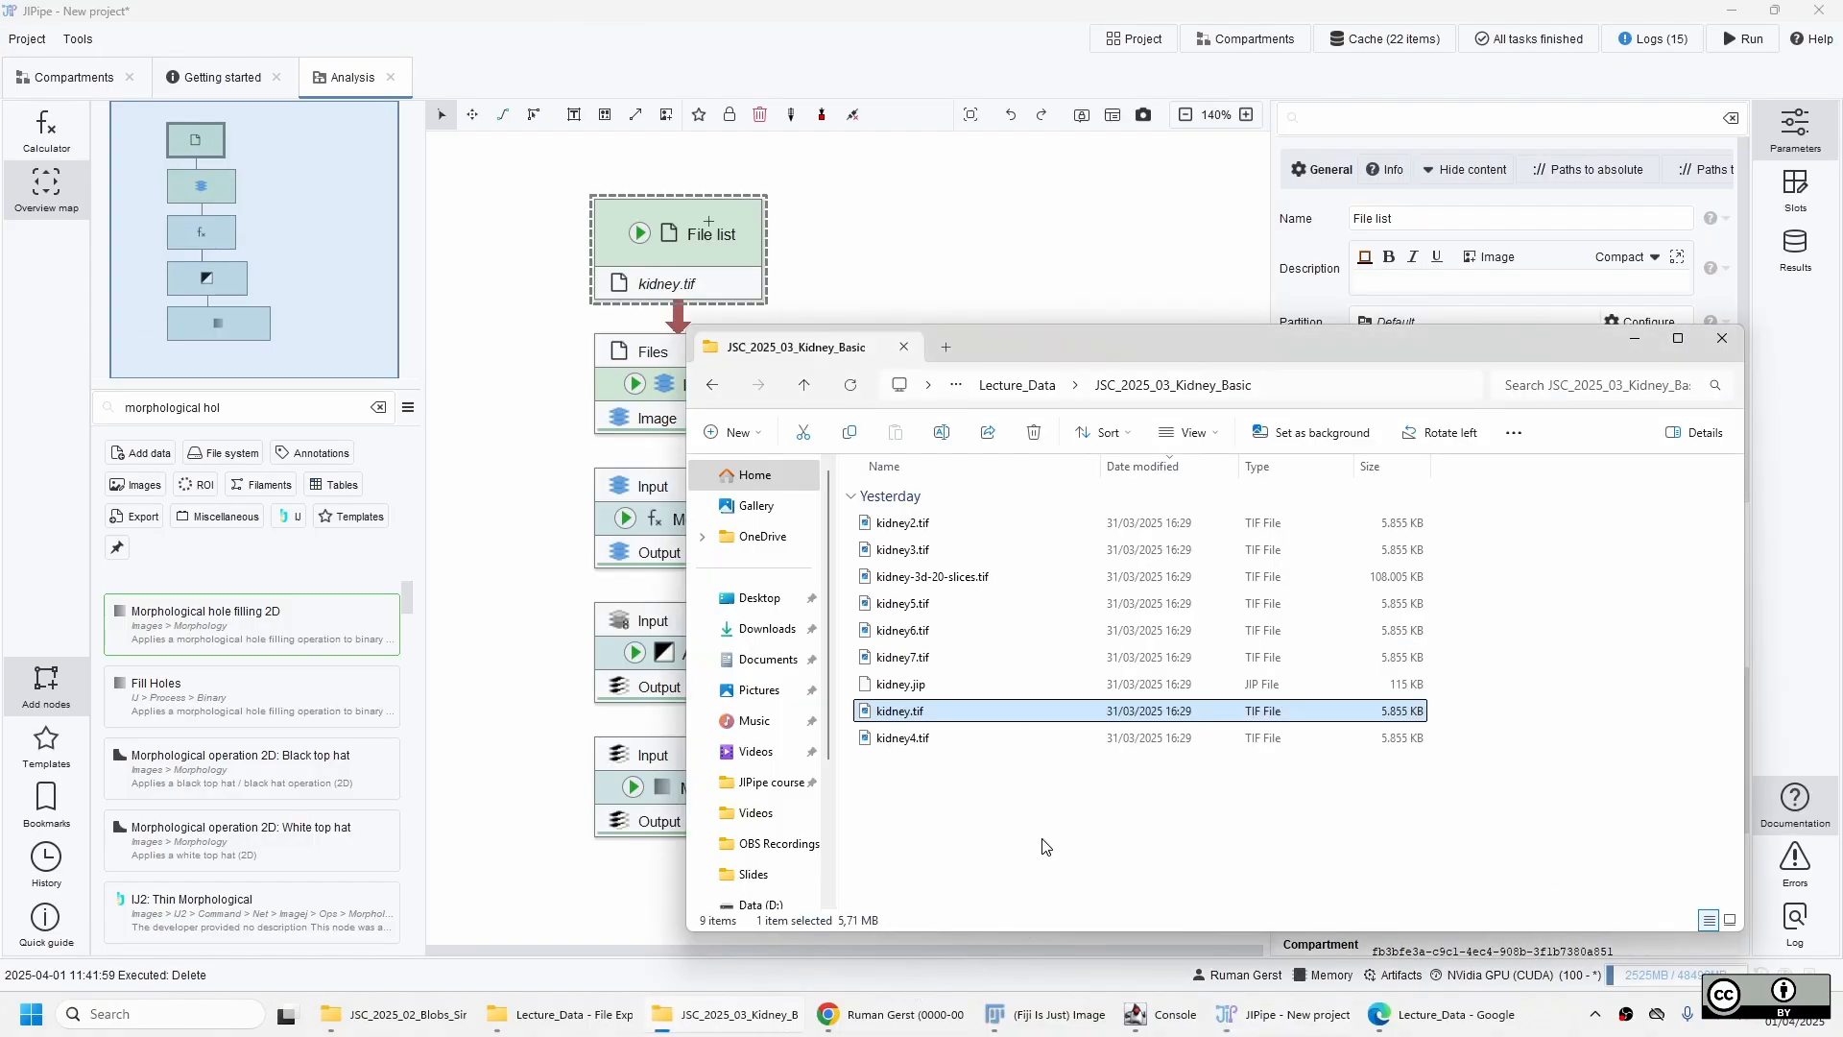
pyautogui.click(986, 637)
pyautogui.moveTo(986, 643); pyautogui.dragTo(795, 200)
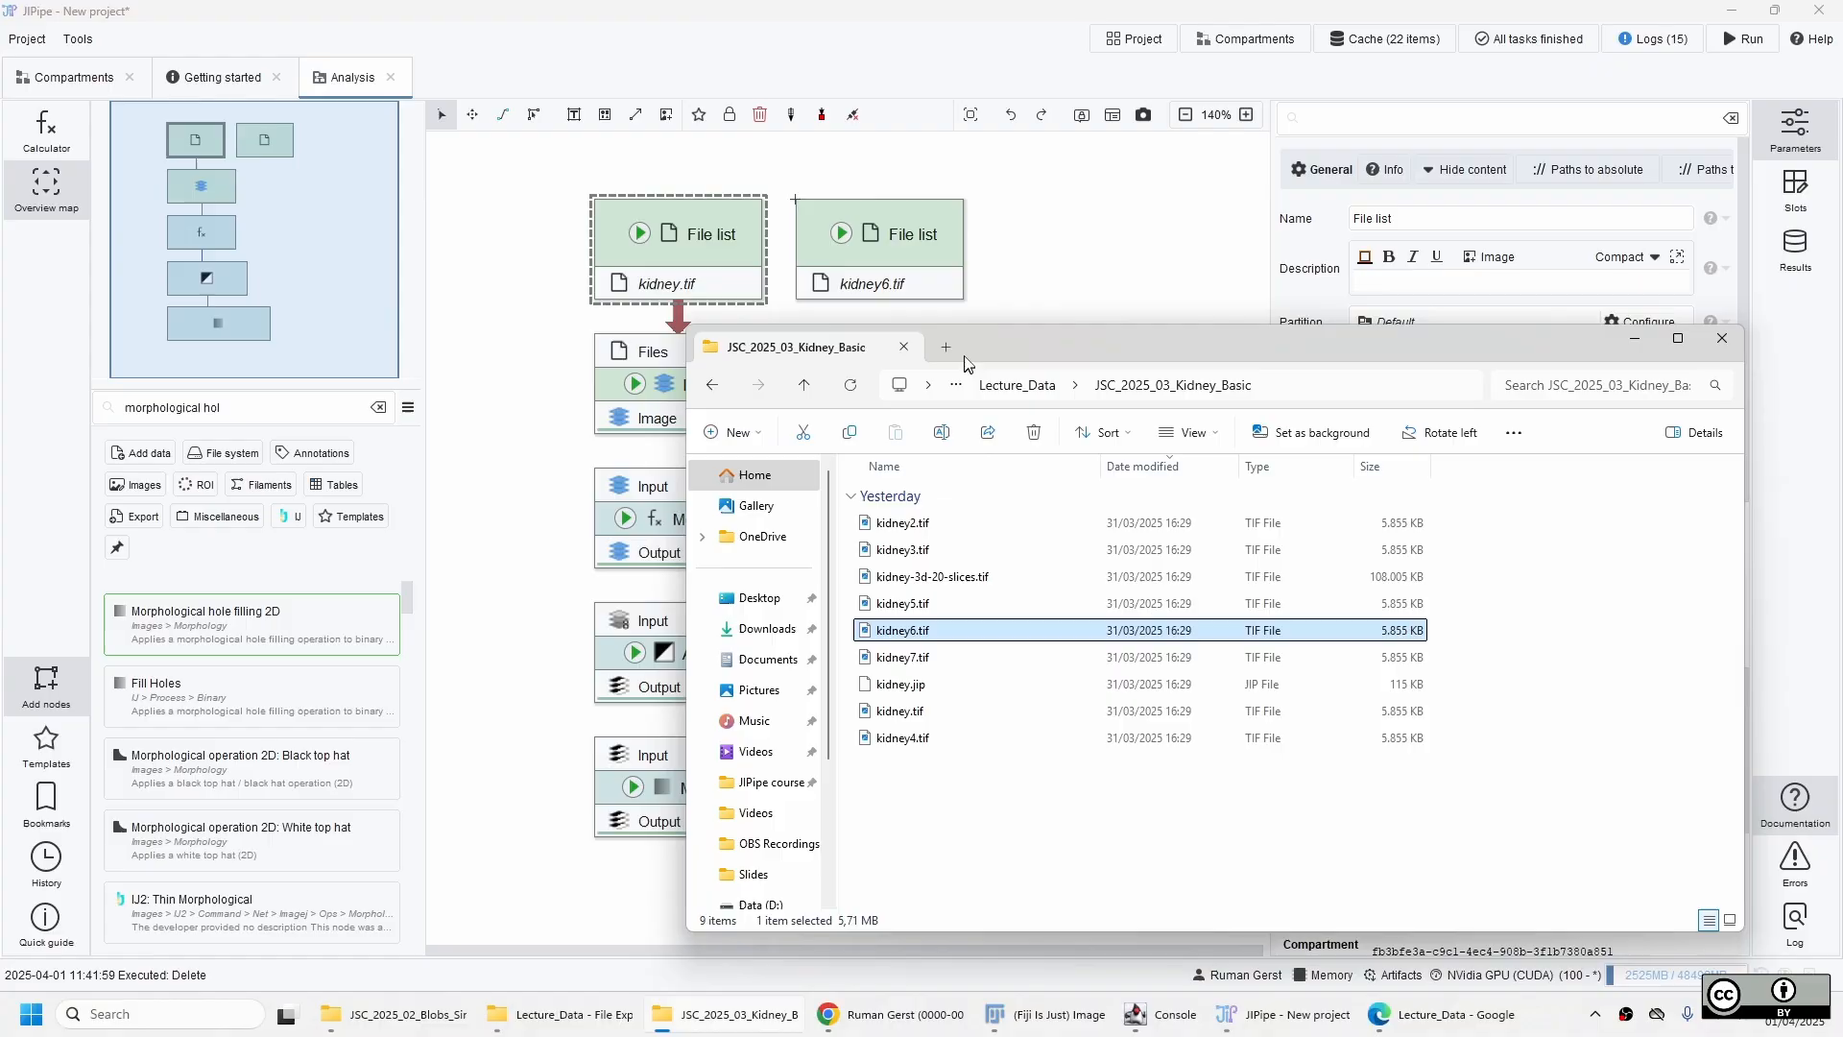
# Connect the kidney6.tif file list to the Files input of Import image in place of kidney.tif.
pyautogui.click(910, 250)
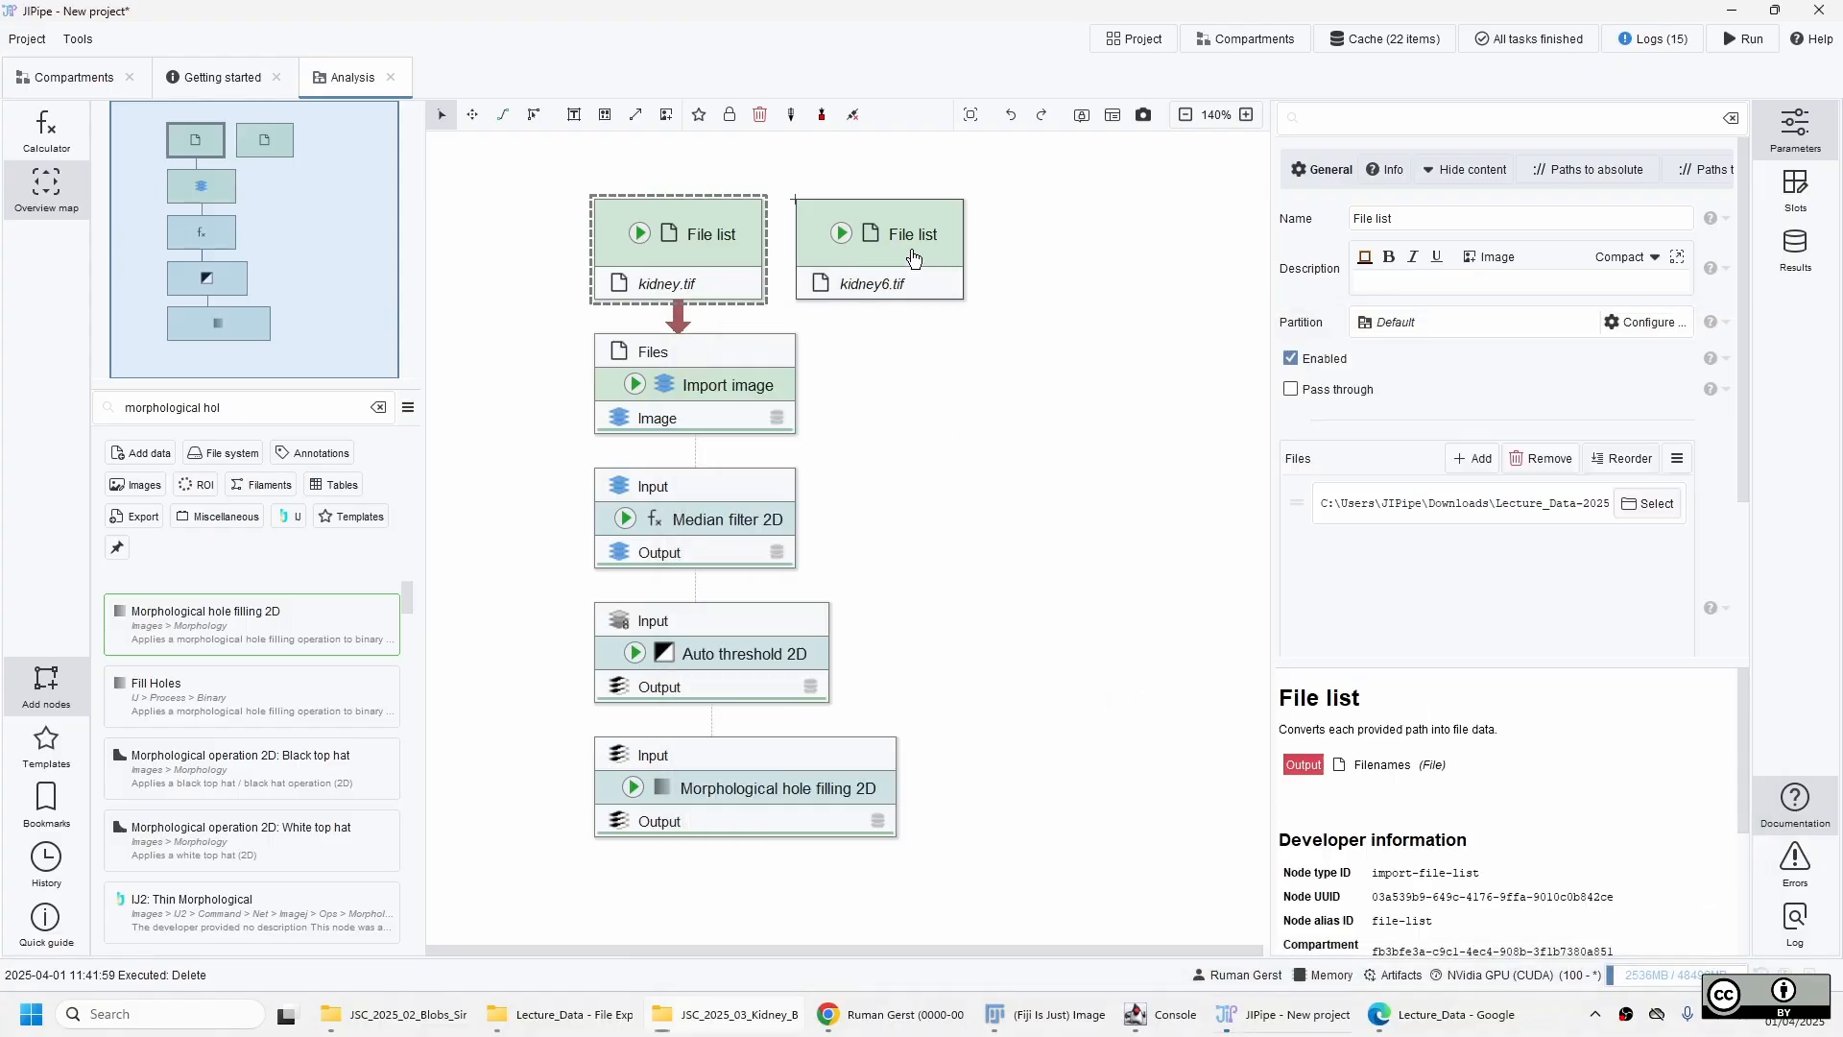
pyautogui.click(711, 288)
pyautogui.click(783, 350)
pyautogui.moveTo(783, 351); pyautogui.dragTo(913, 304)
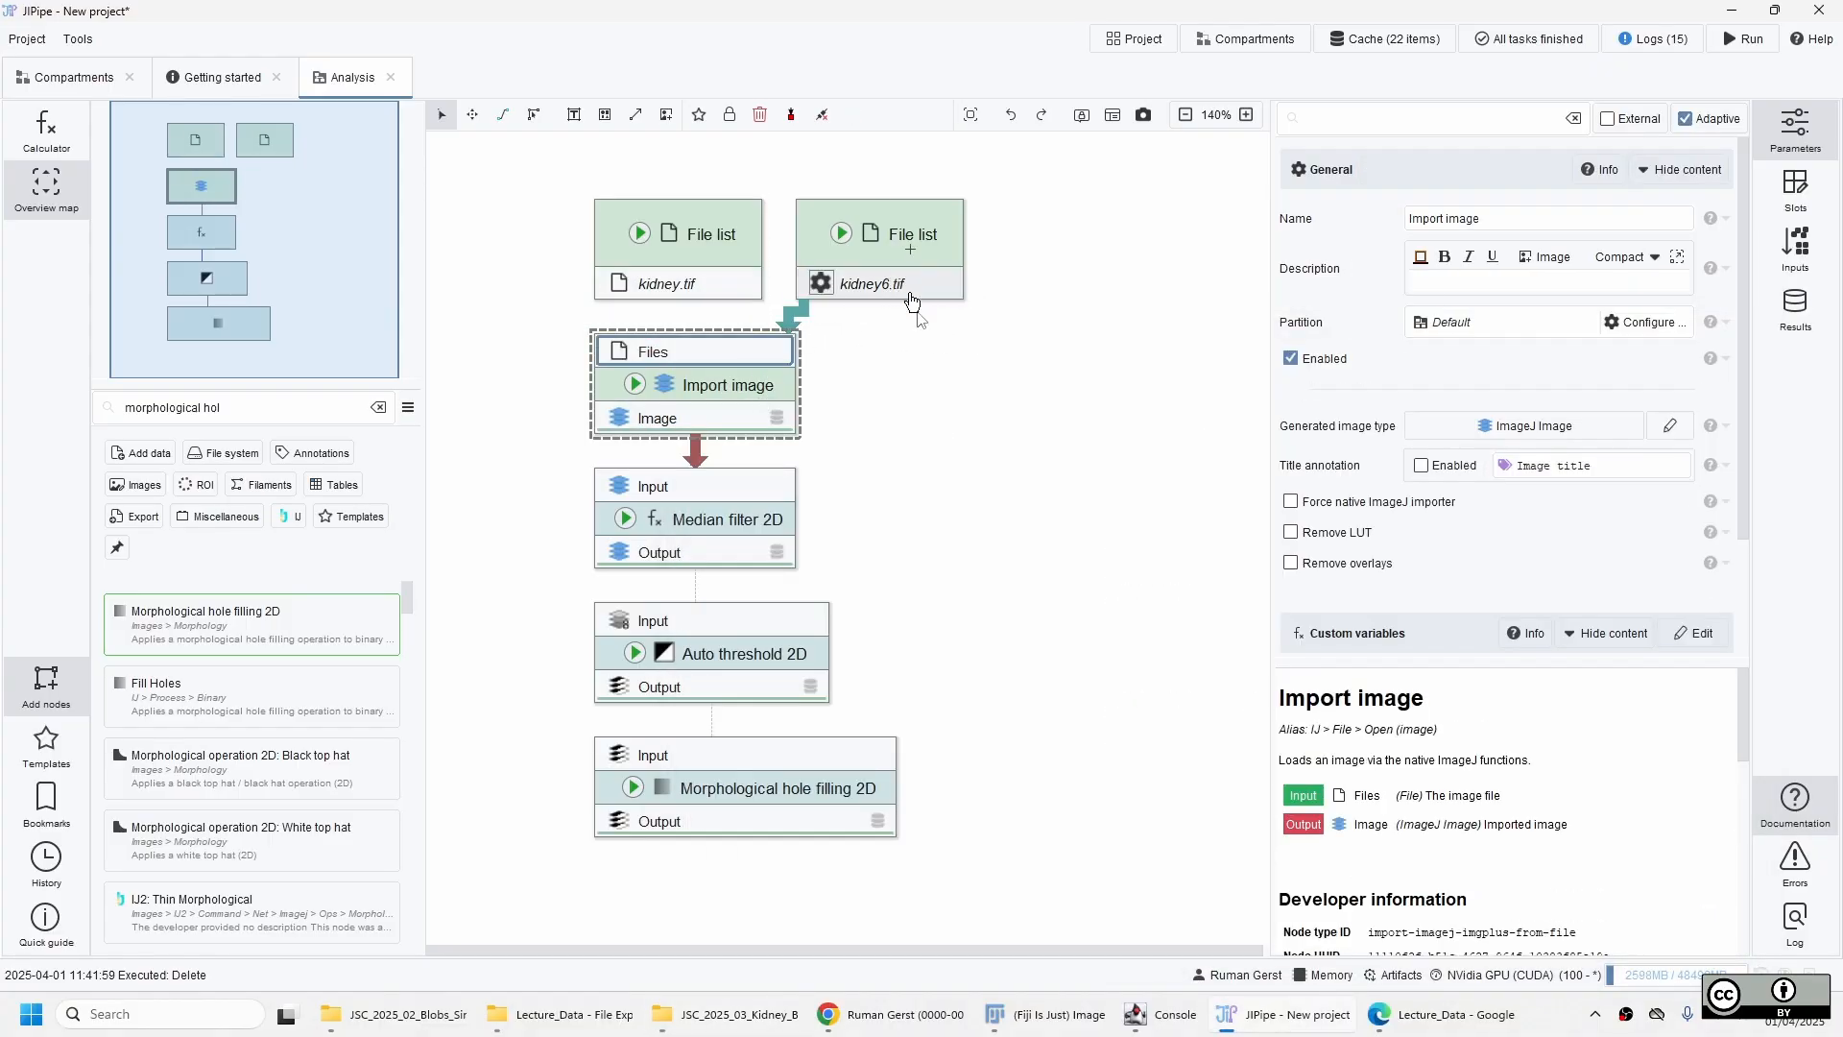
pyautogui.click(938, 383)
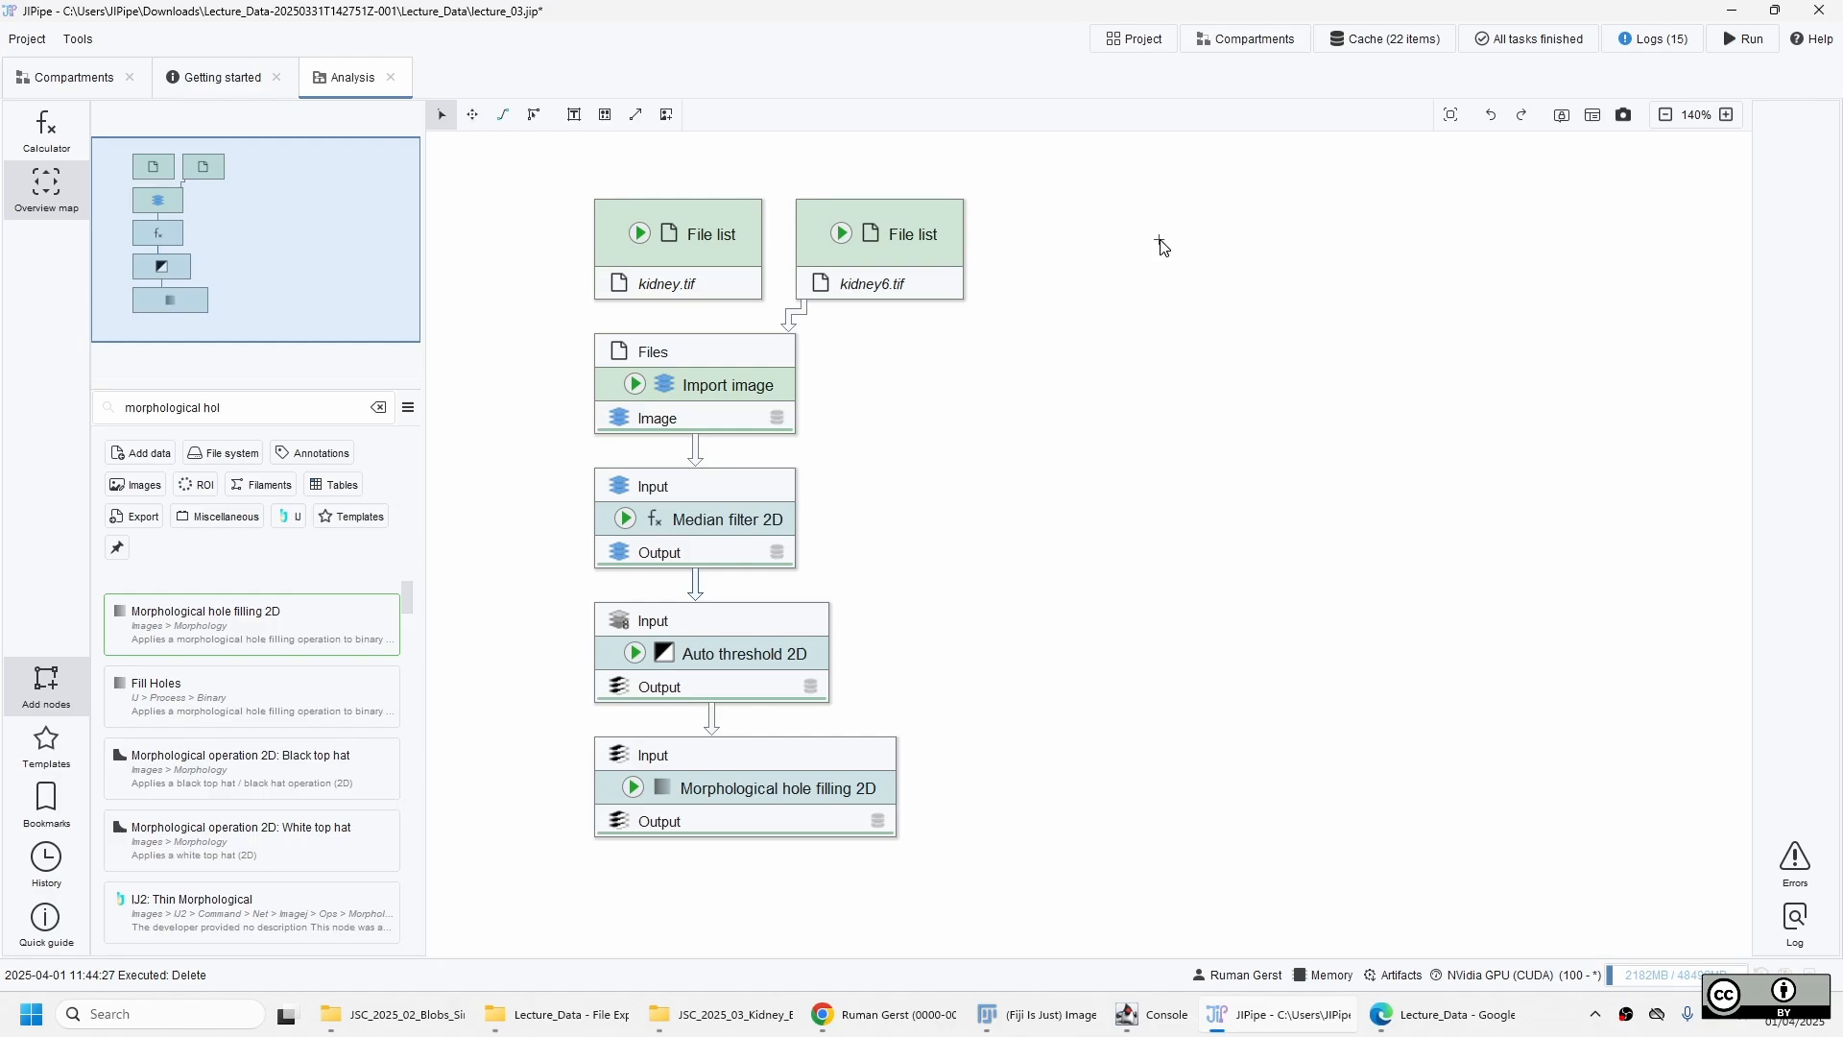
# Update the hole filling node's cache for kidney6.tif and examine the gaps along the upper edge of its output mask.
pyautogui.click(631, 795)
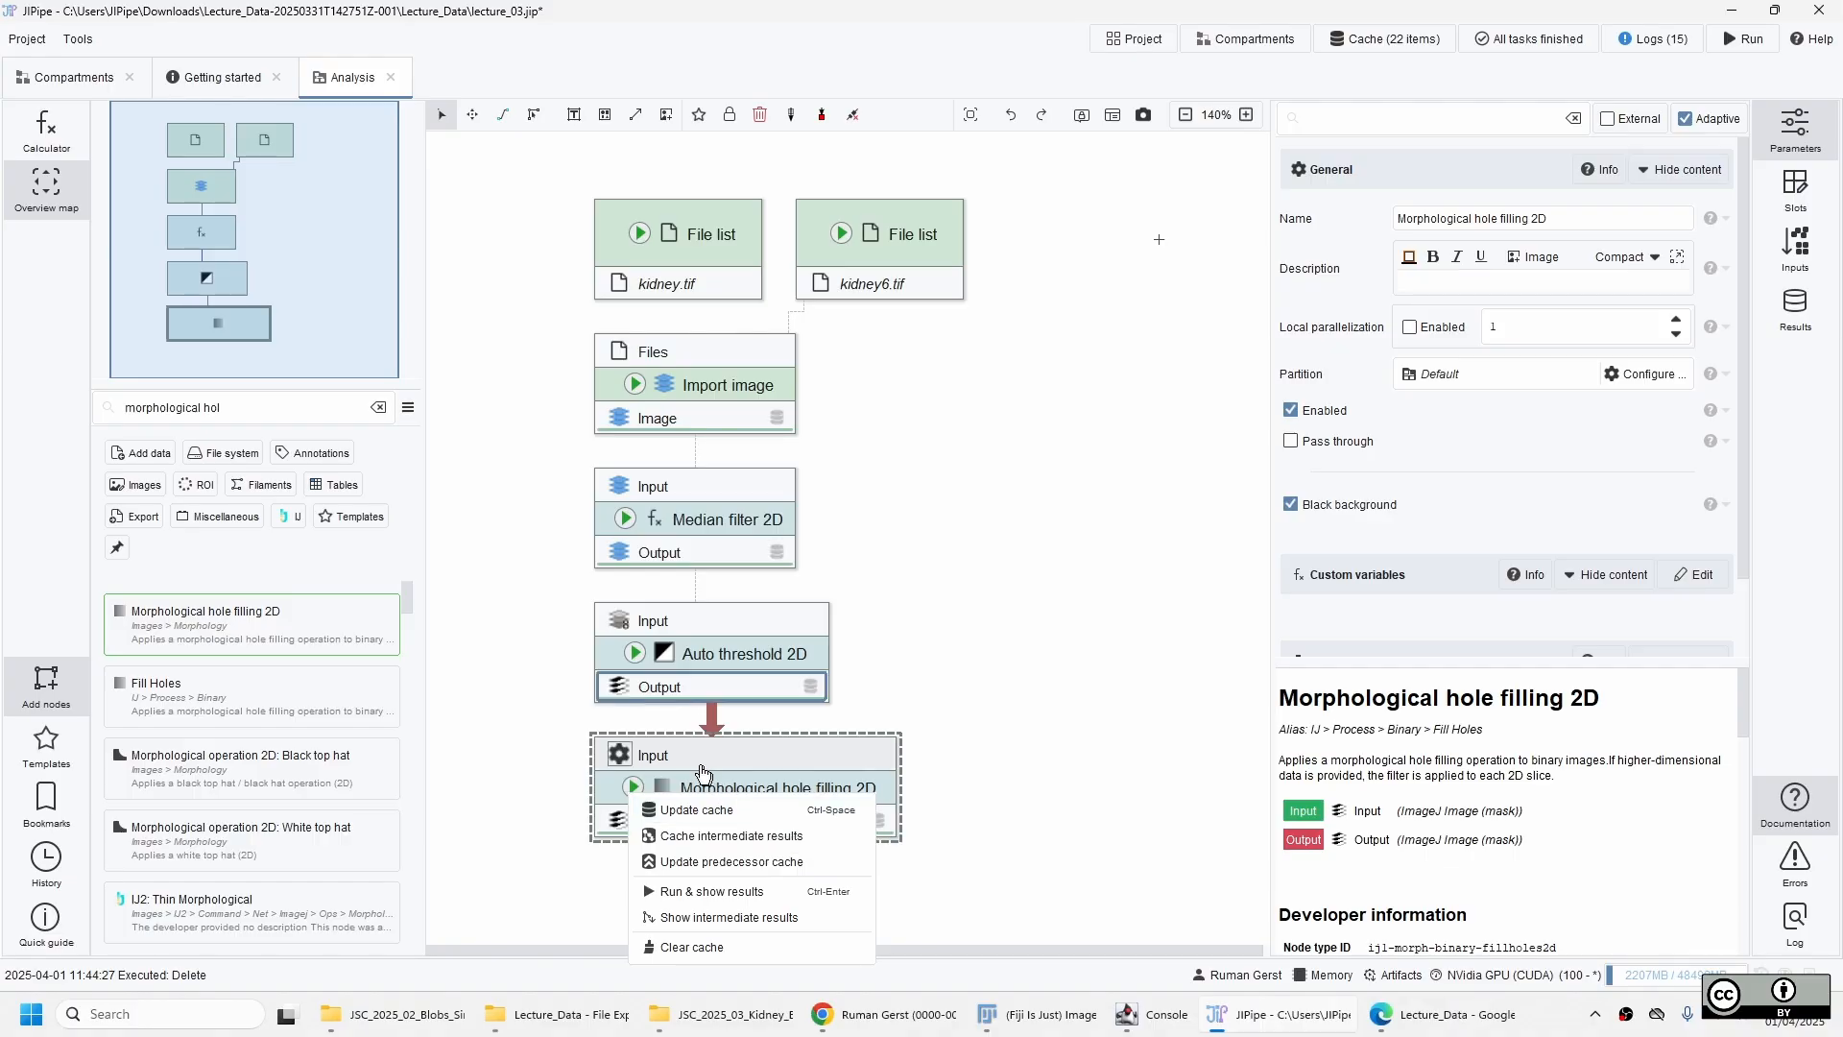
pyautogui.click(764, 819)
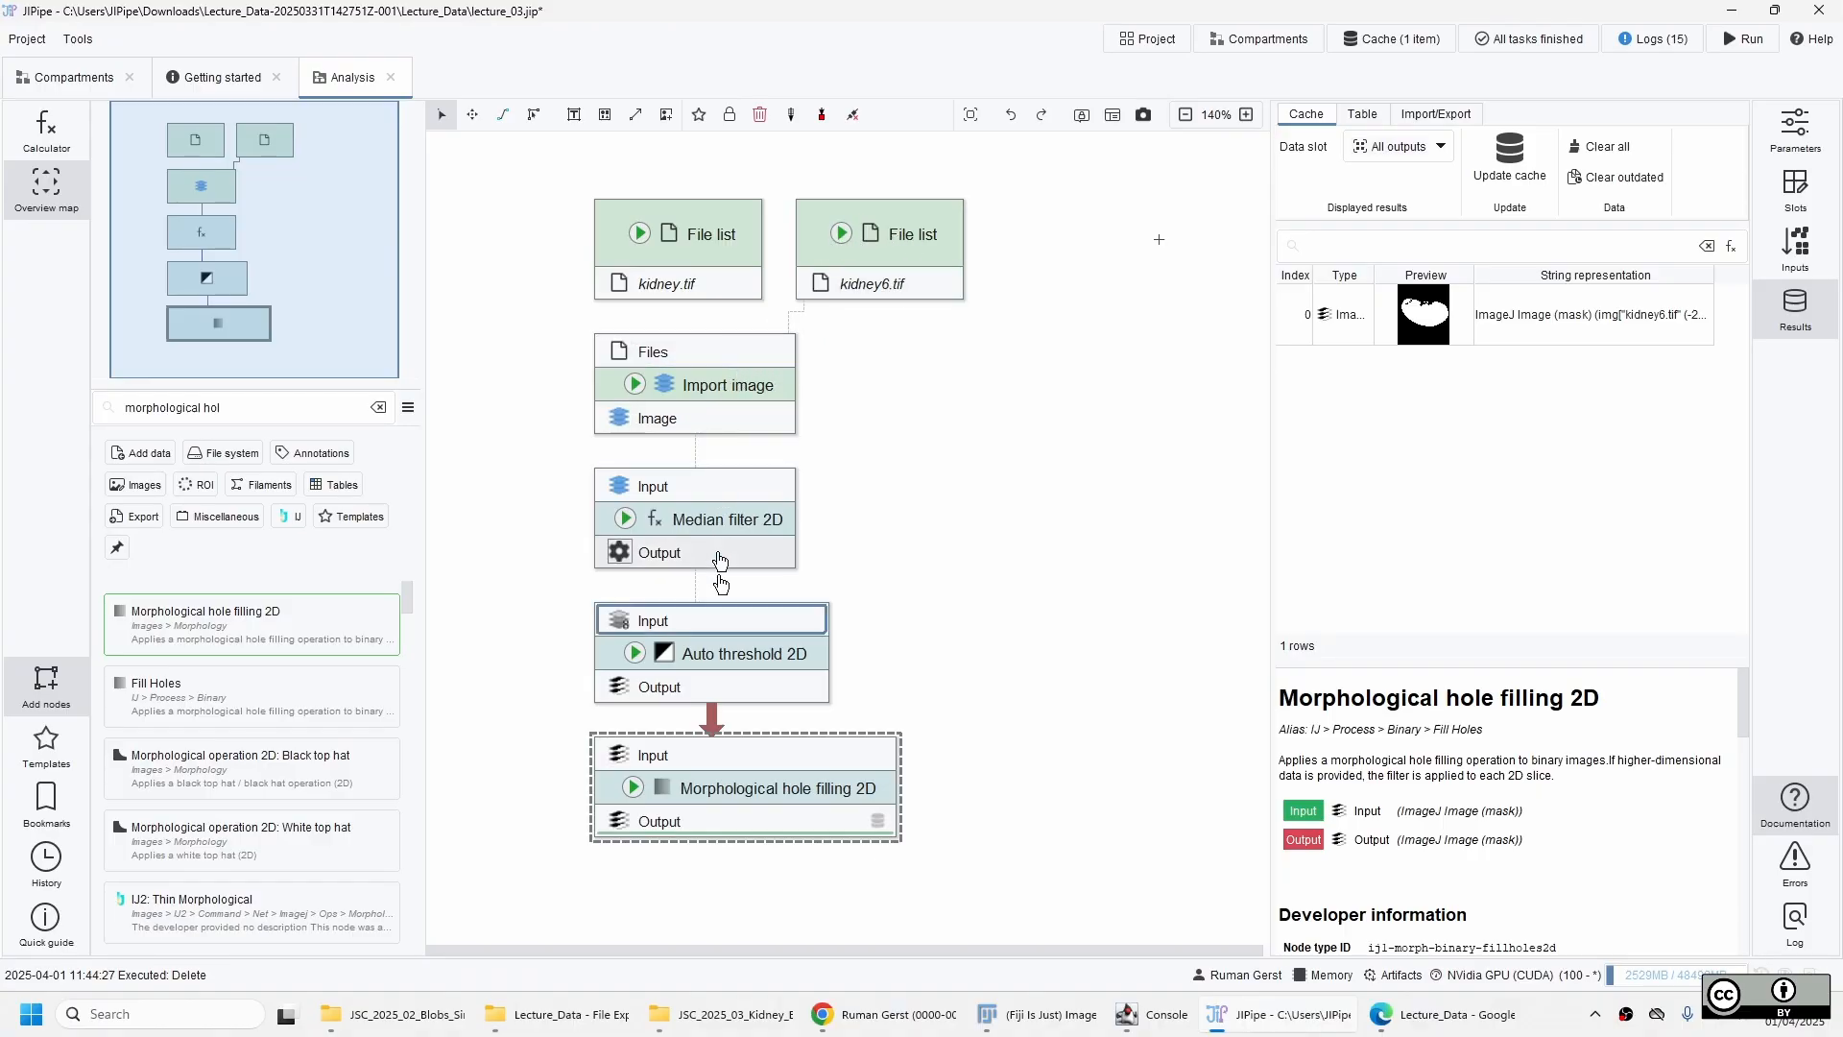
pyautogui.moveTo(845, 365); pyautogui.dragTo(761, 699)
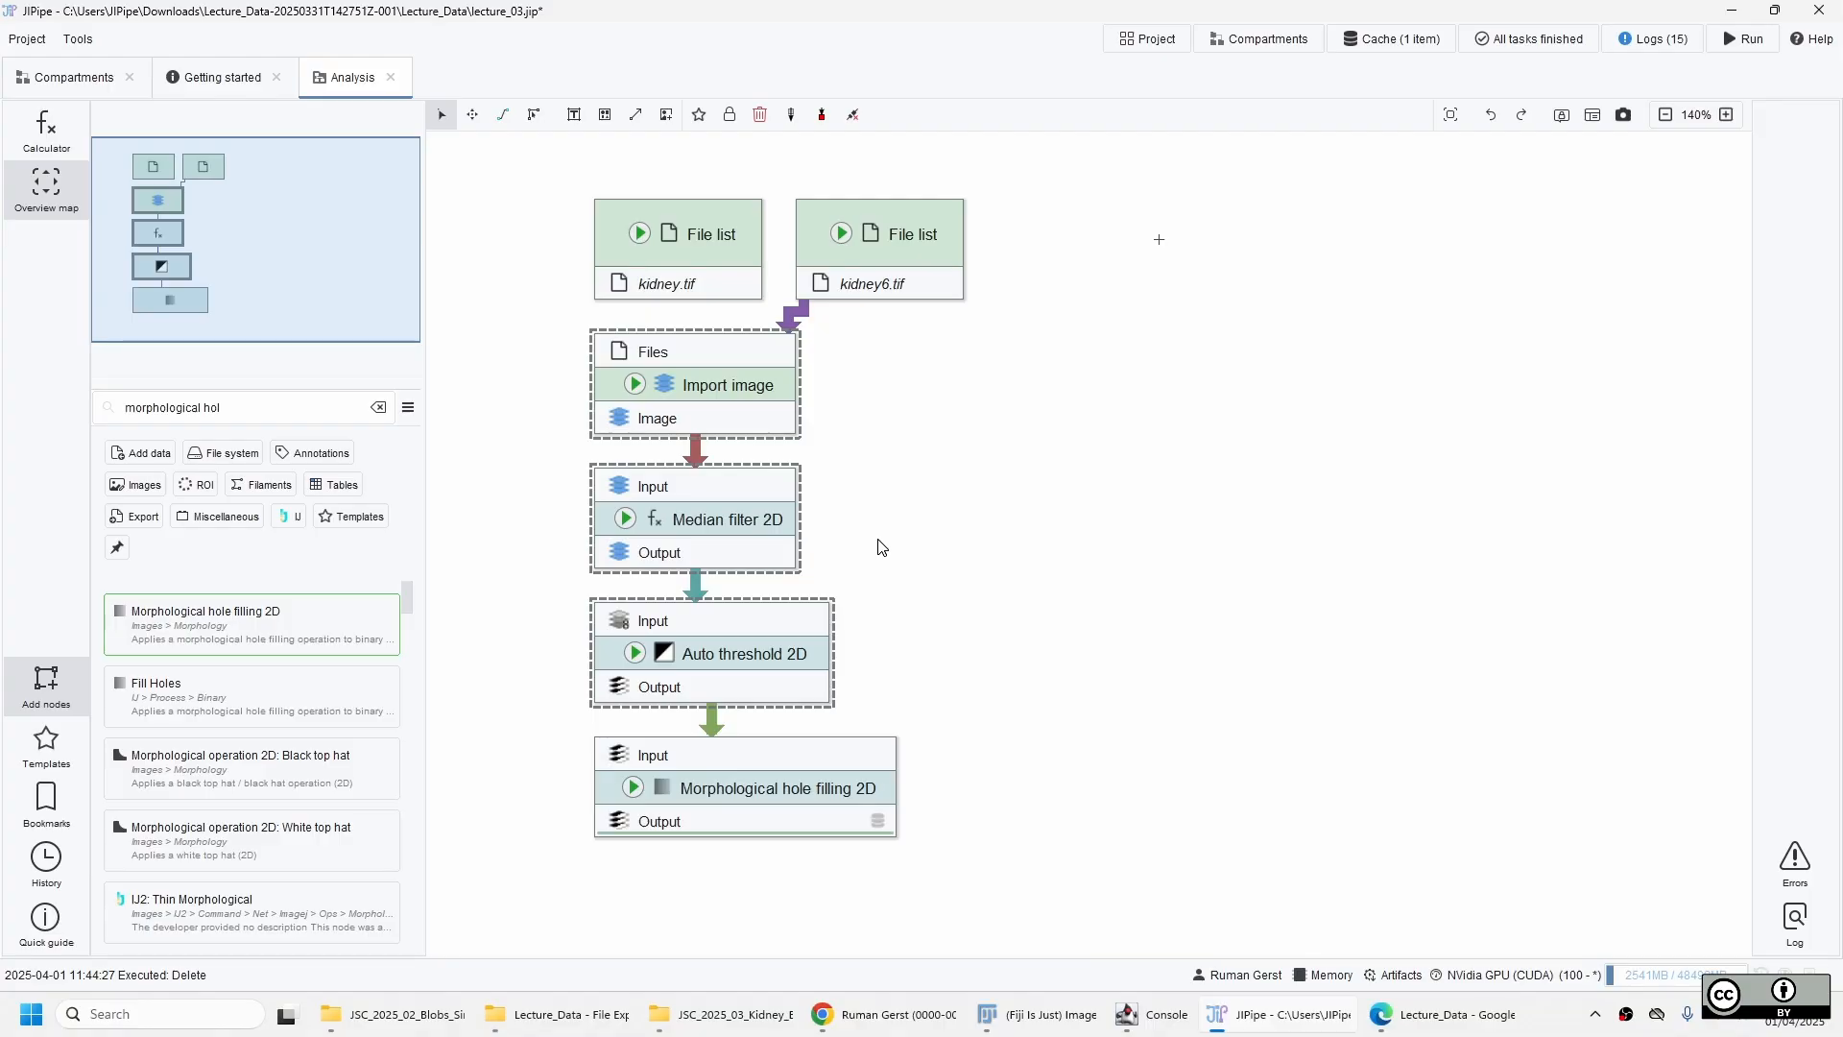
pyautogui.click(801, 800)
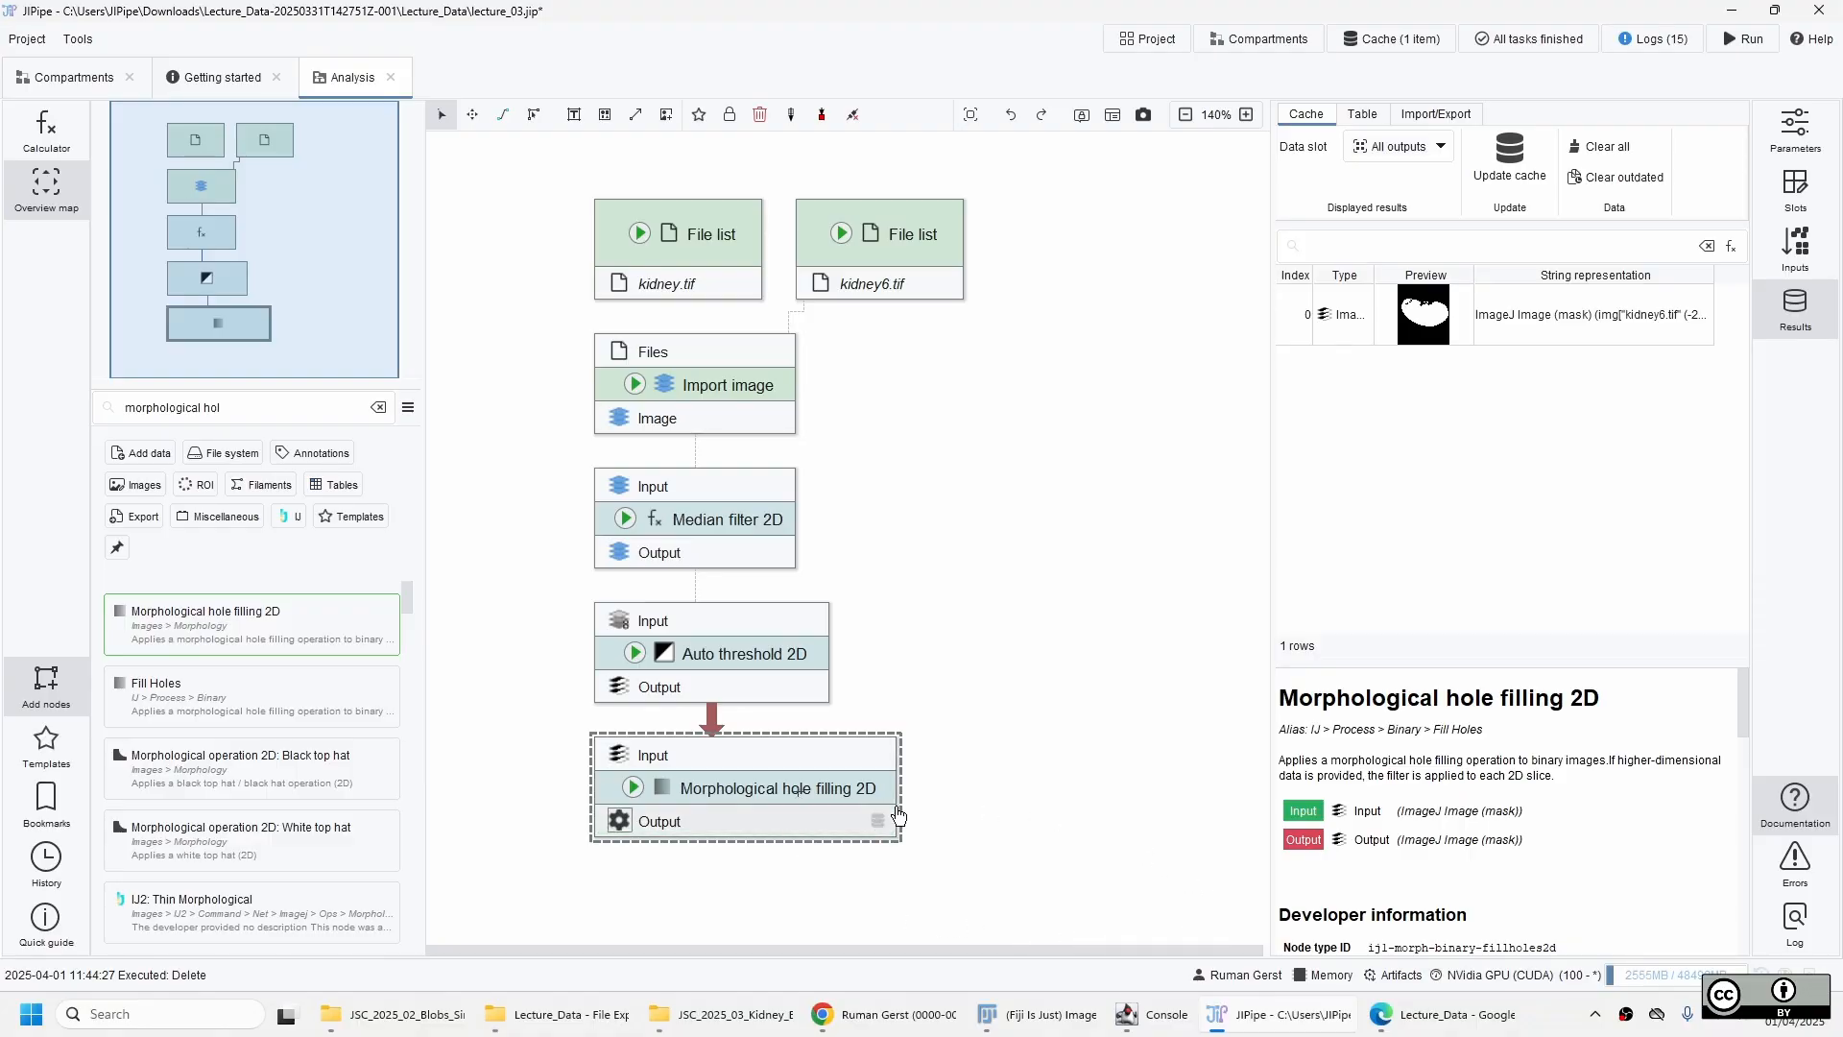
pyautogui.doubleClick(1421, 329)
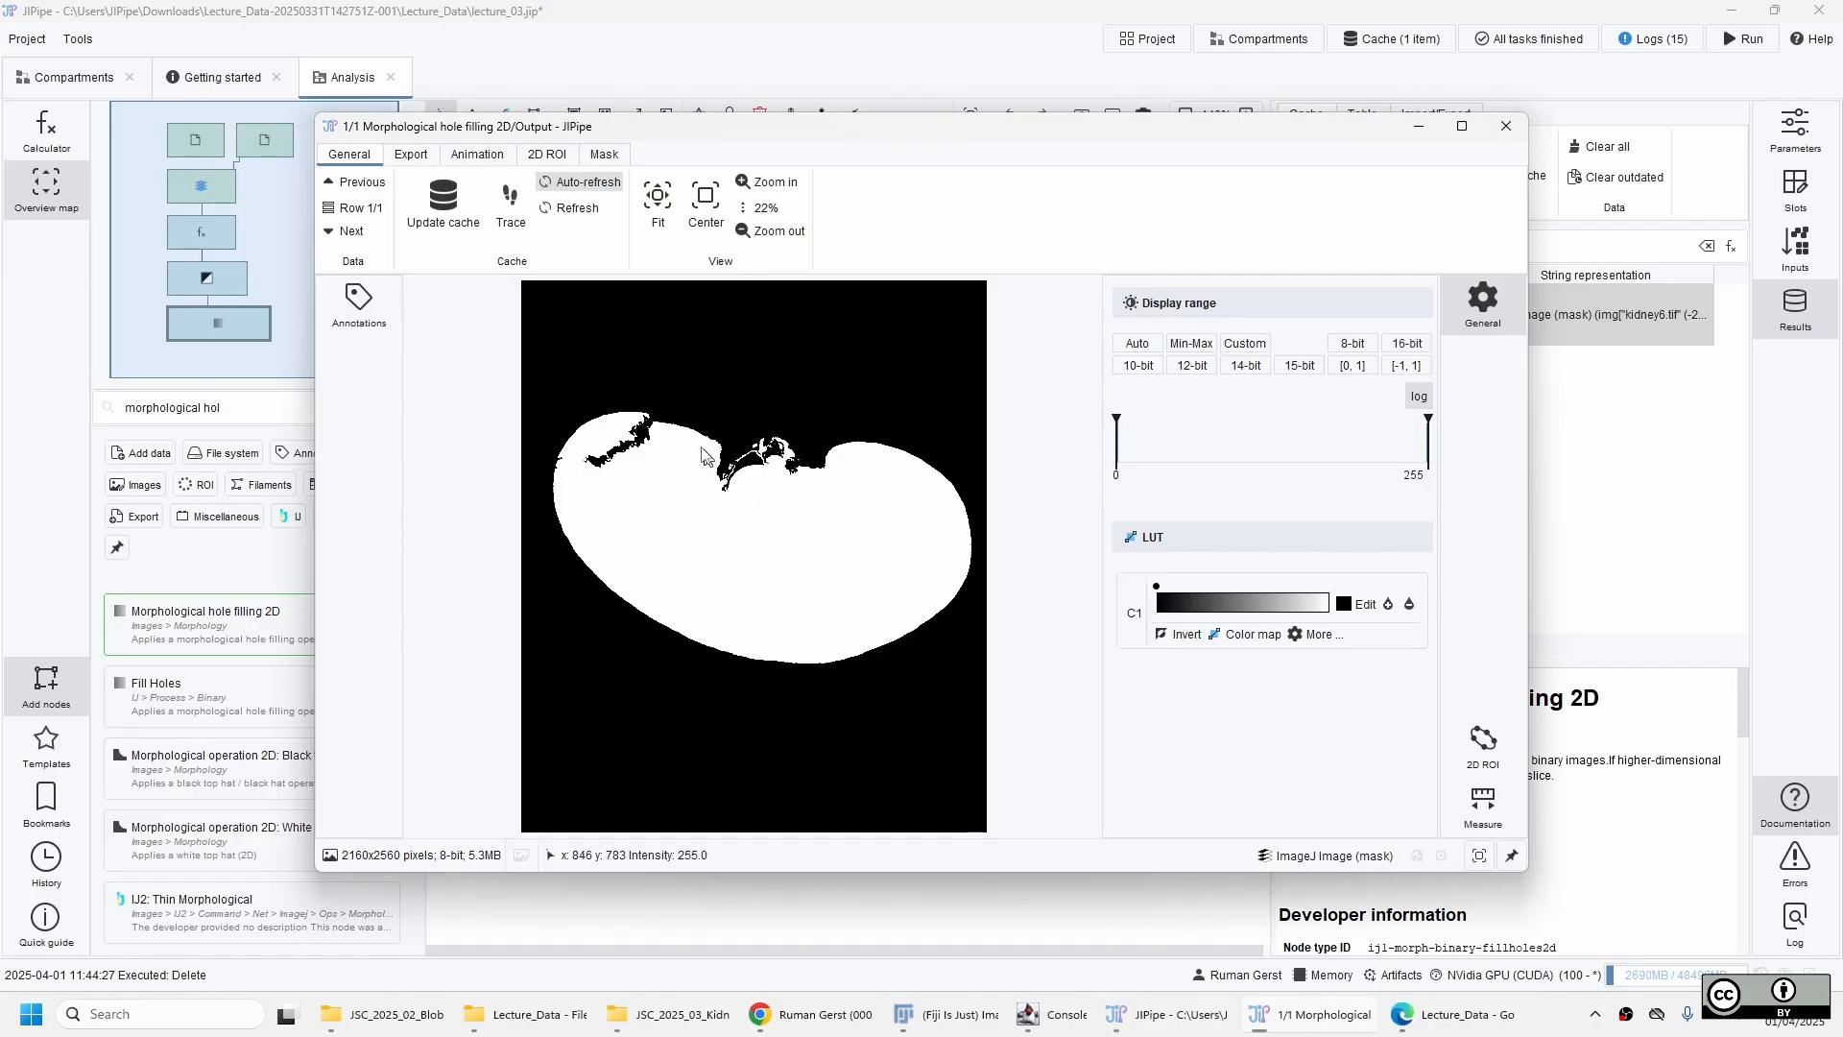
pyautogui.scroll(8, 645, 433)
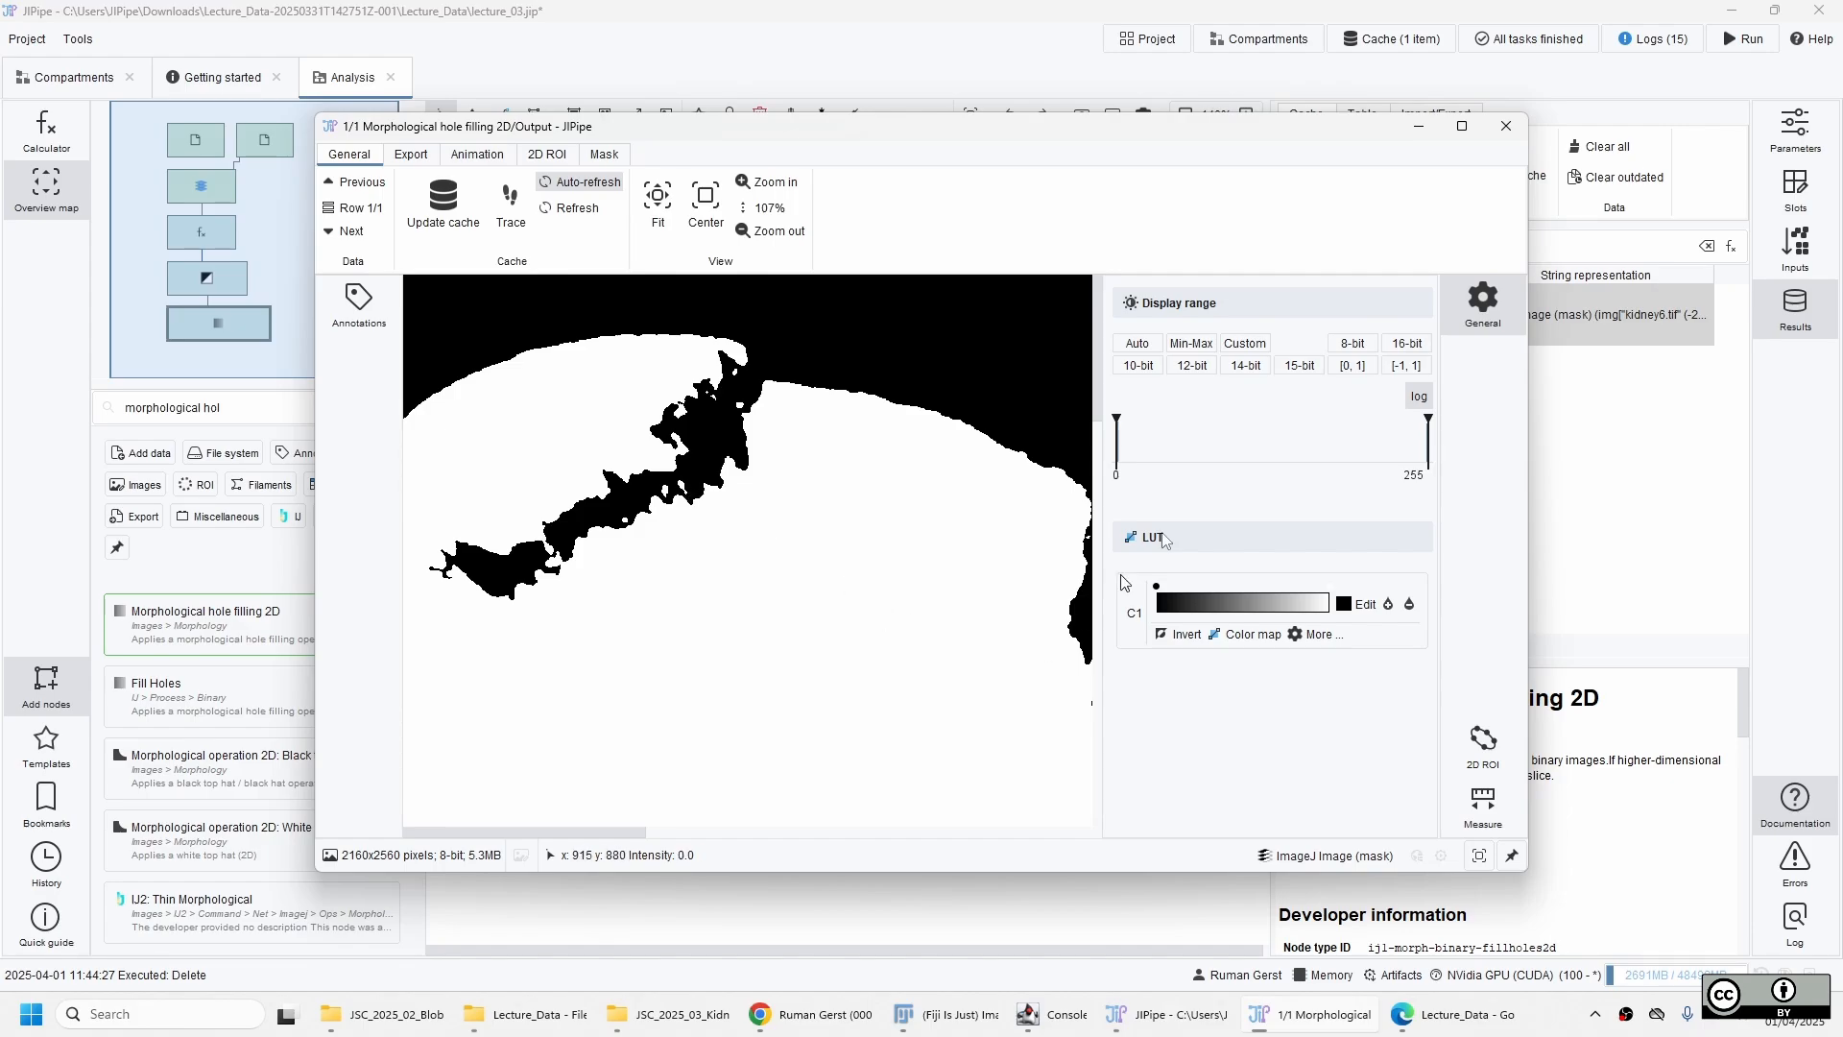
# Cache the intermediate results of the Morphological hole filling 2D node for kidney6.tif.
pyautogui.click(1505, 127)
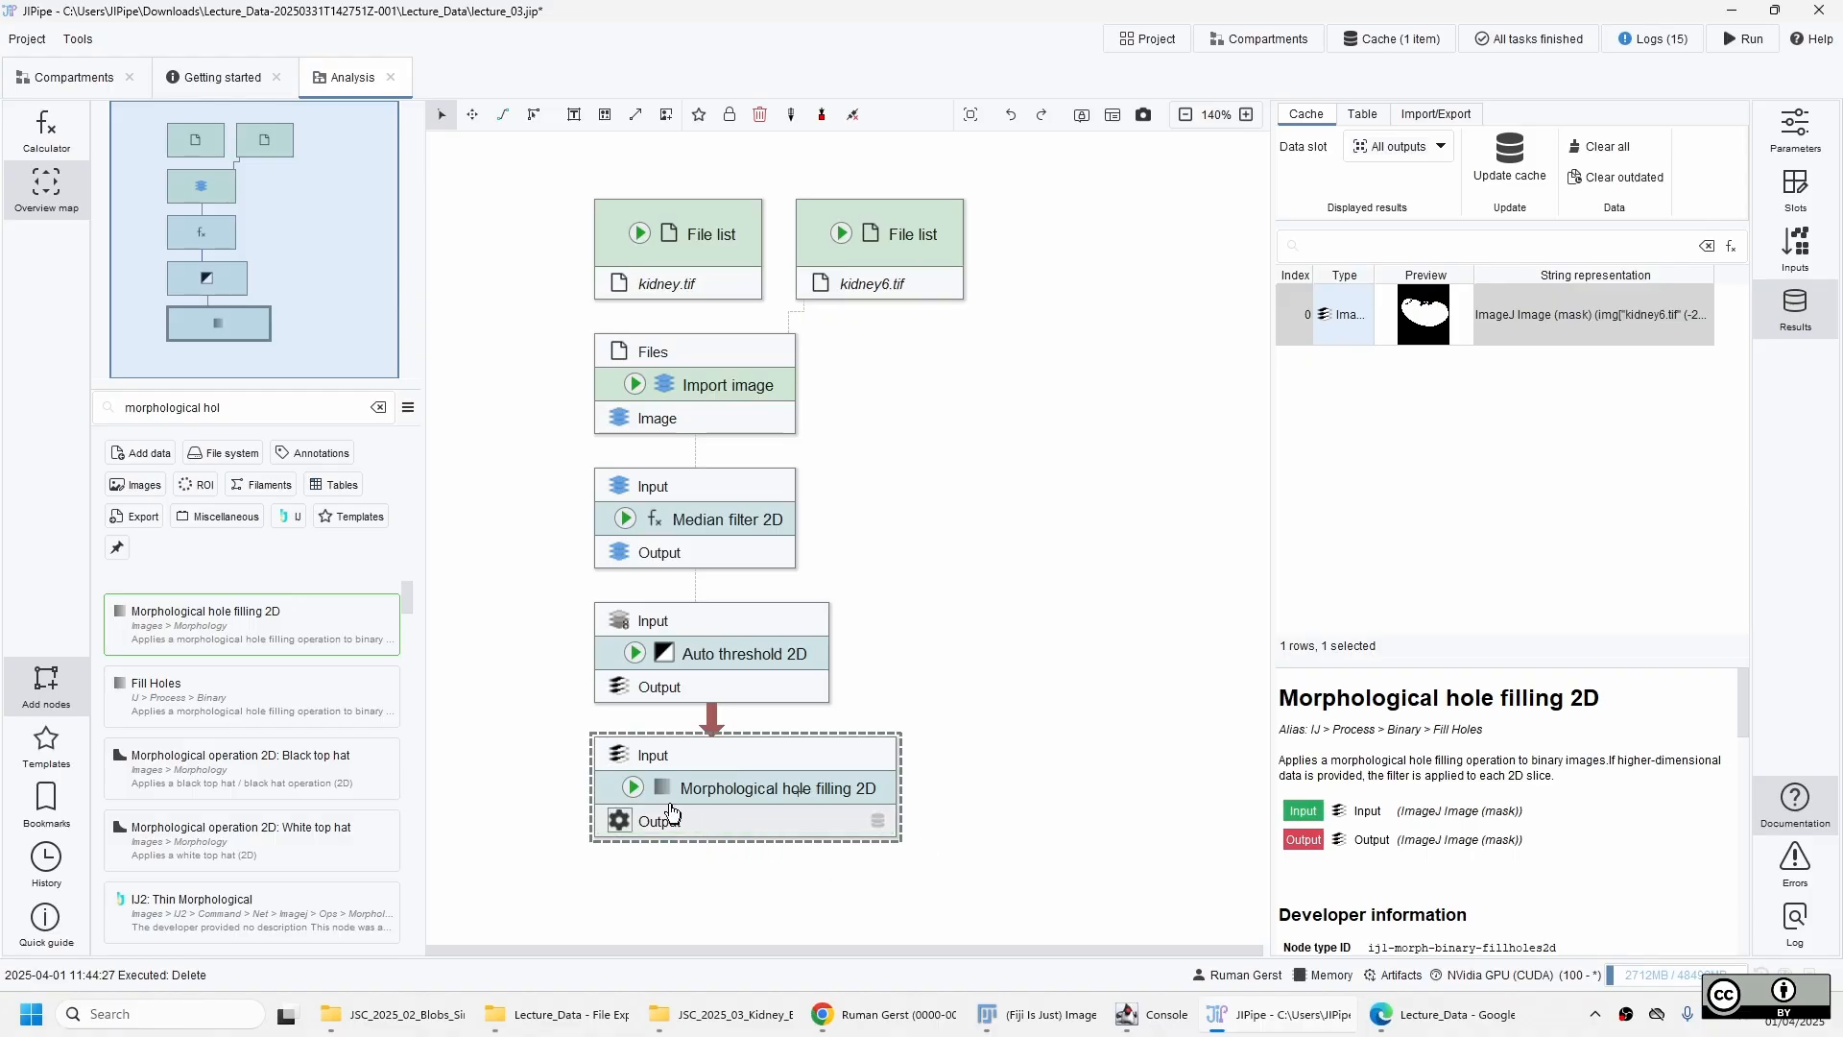
pyautogui.rightClick(631, 796)
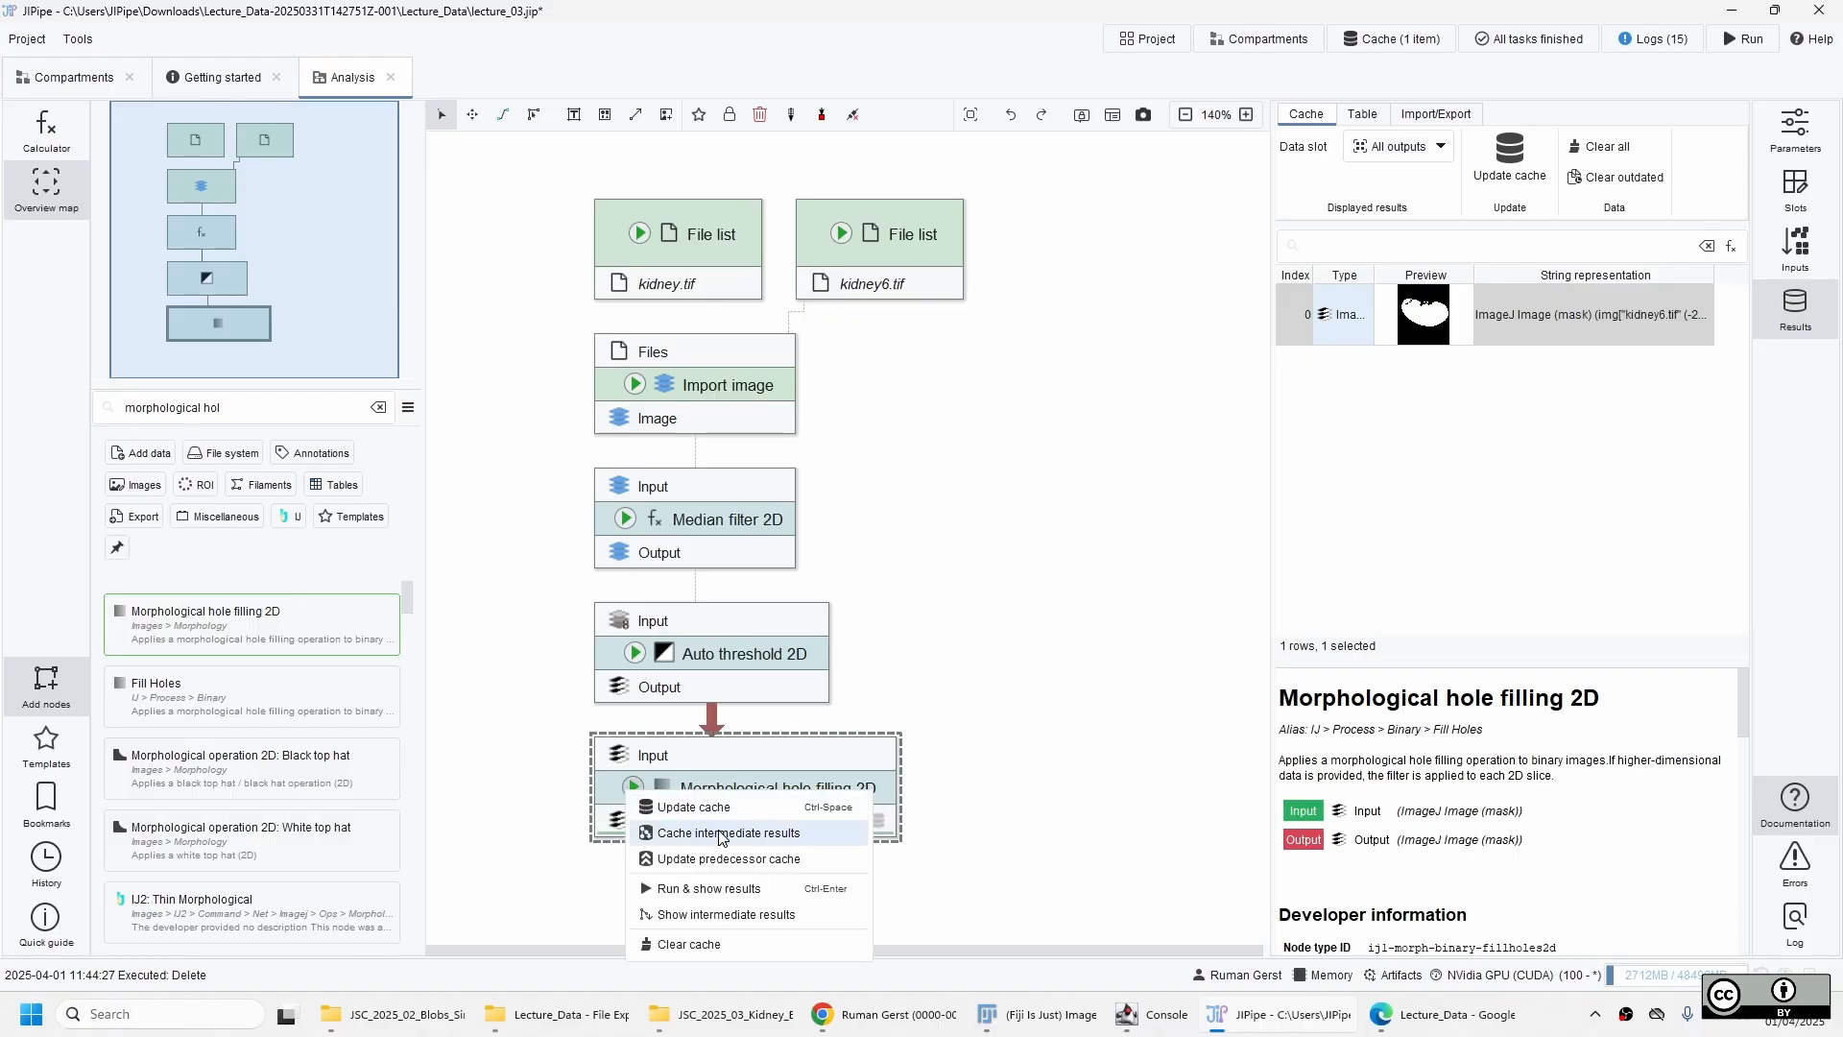
pyautogui.click(725, 835)
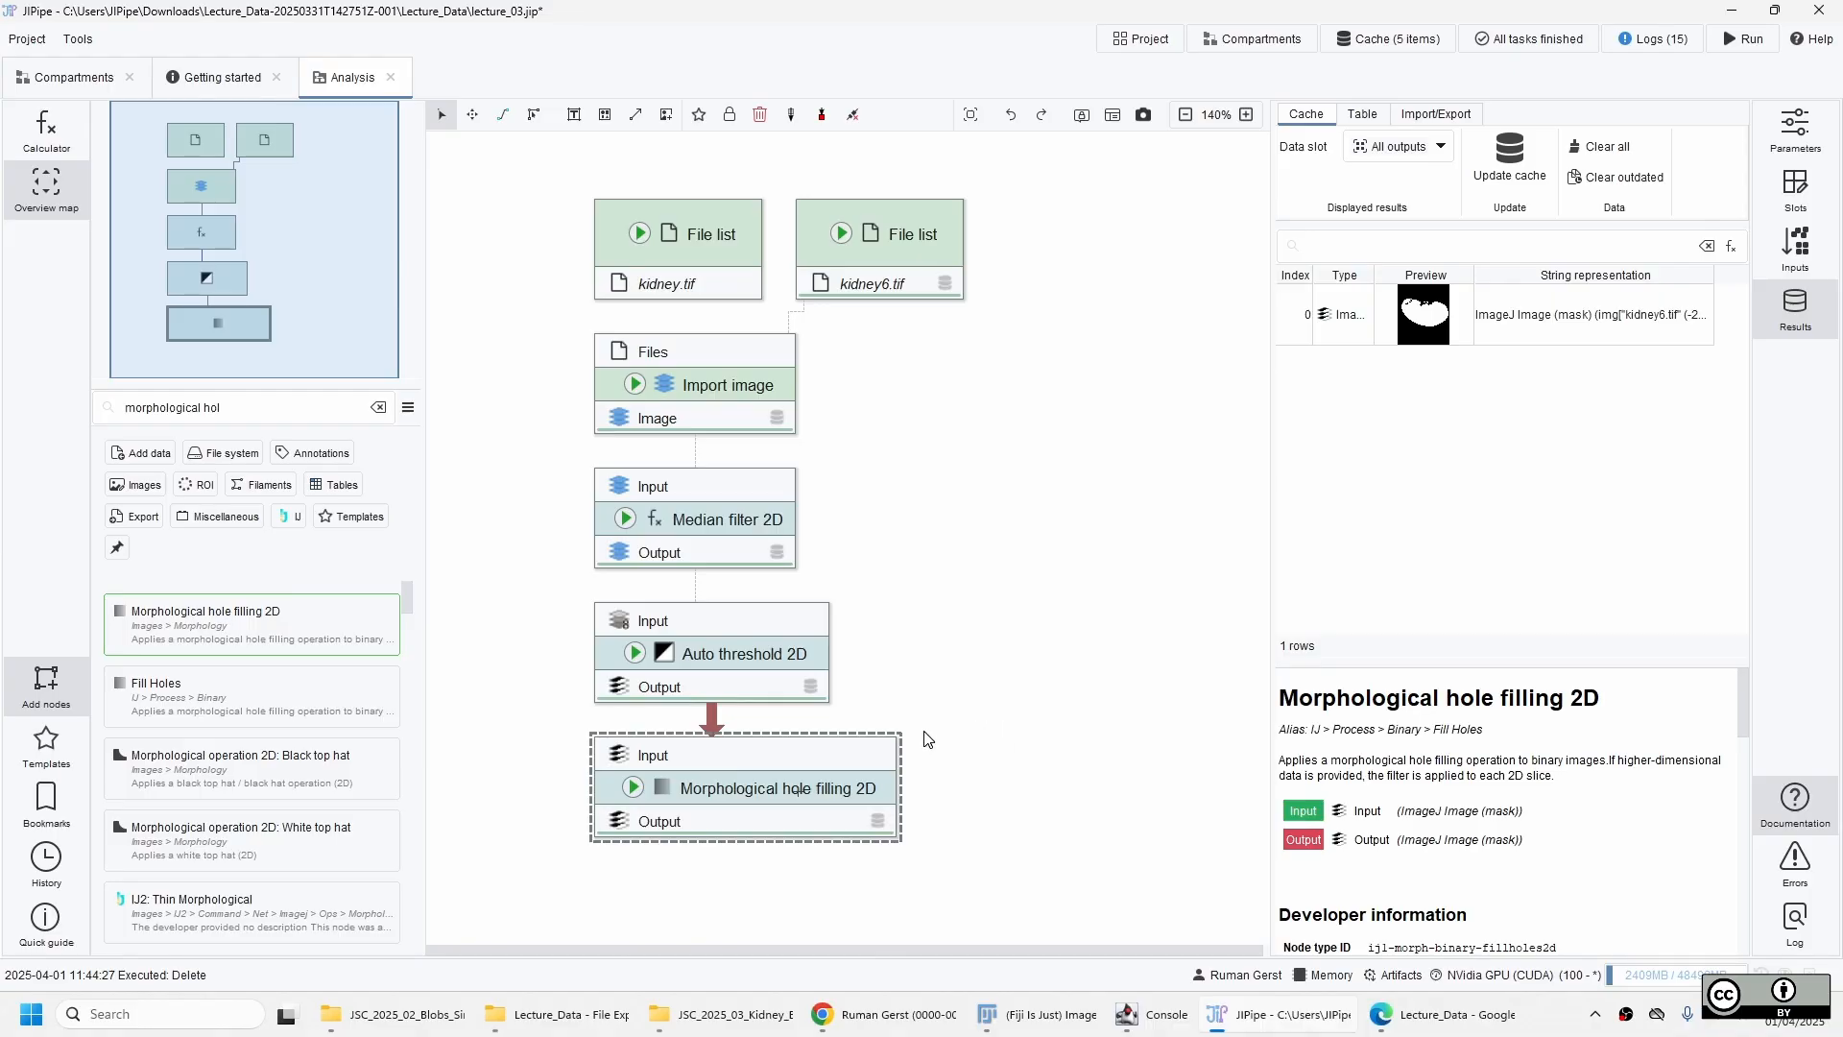
# Review the cached results of the Auto threshold 2D, Median filter 2D and Import image nodes.
pyautogui.click(780, 670)
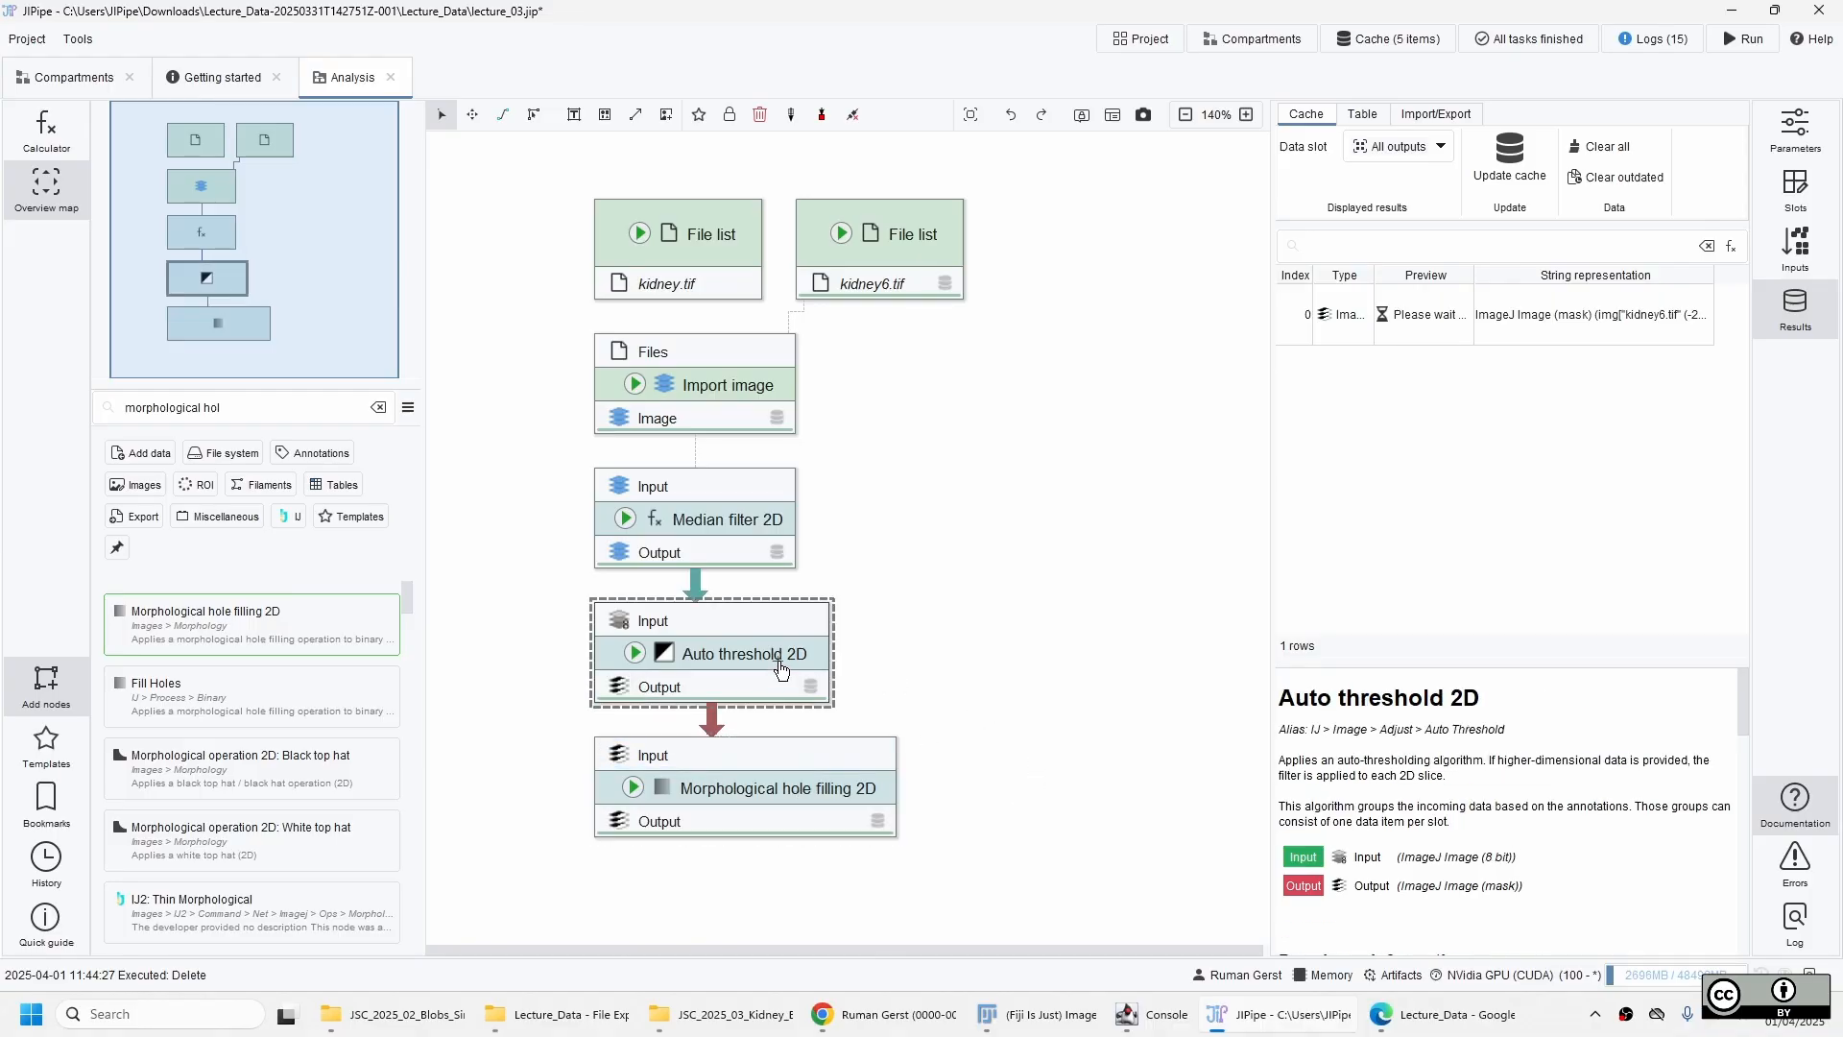
pyautogui.click(749, 533)
pyautogui.click(753, 383)
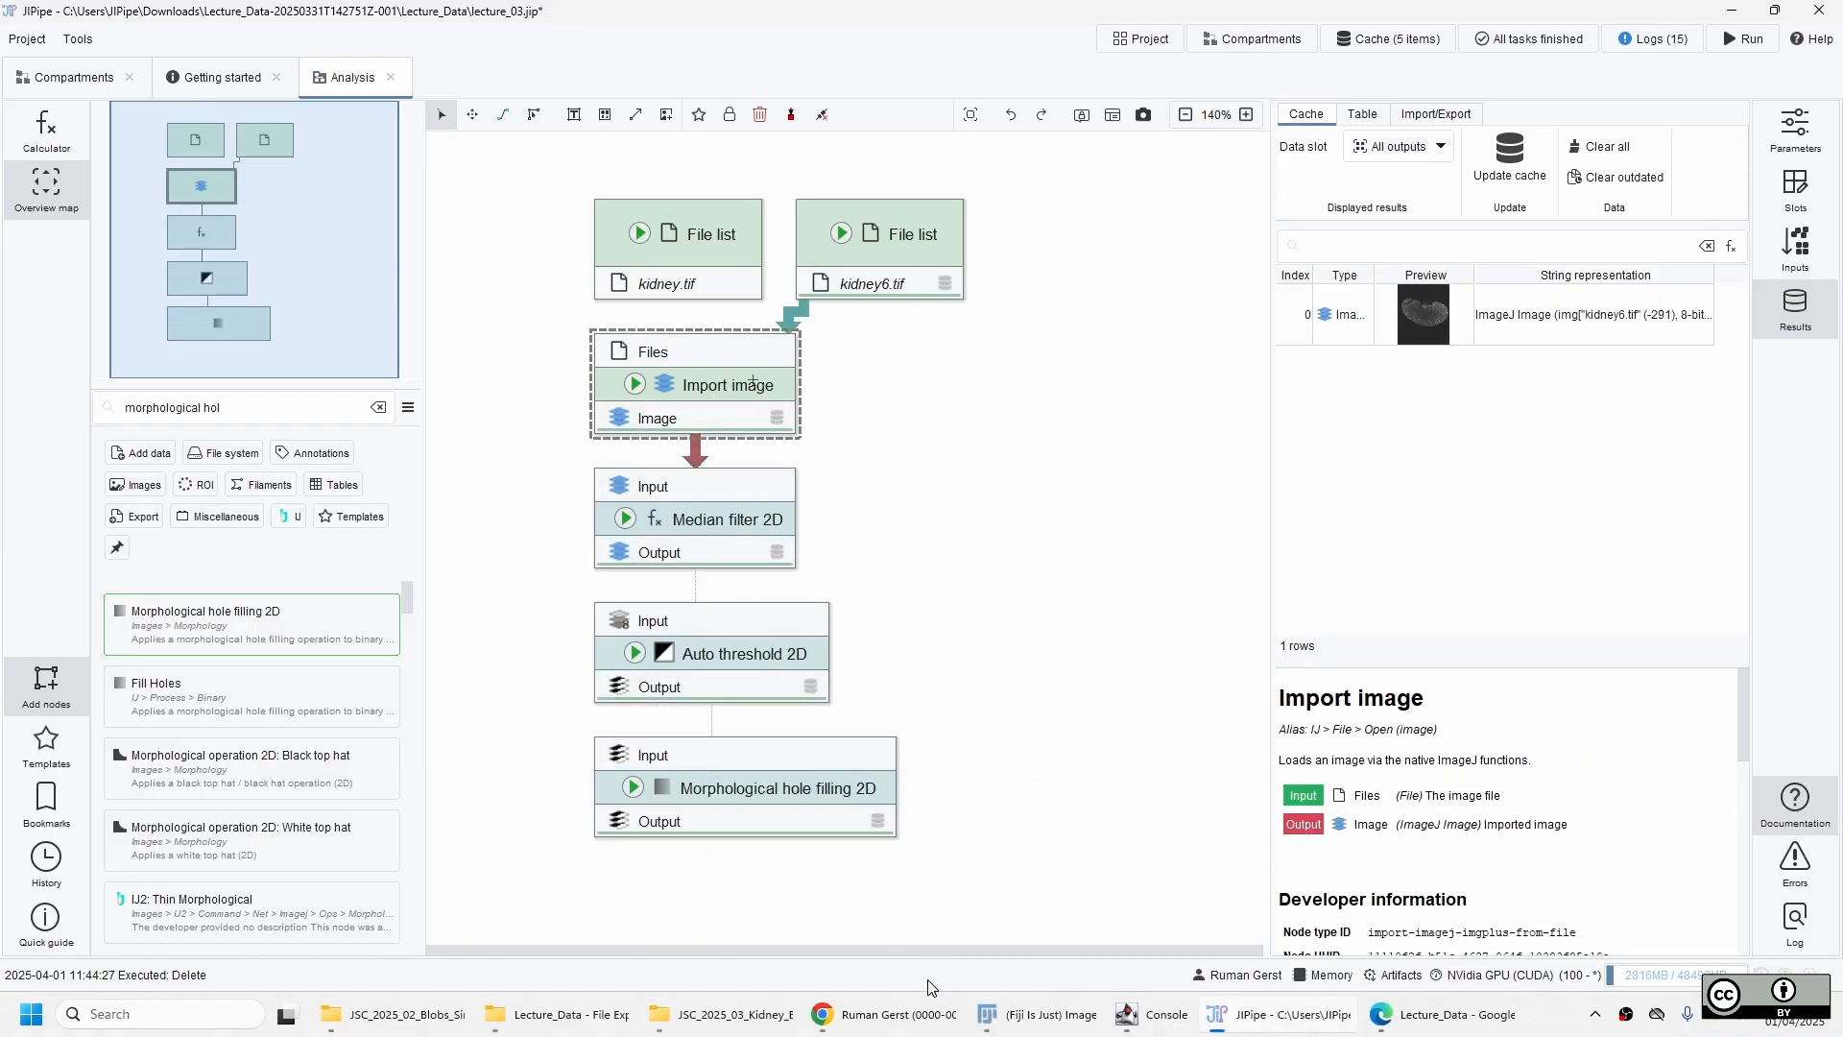
pyautogui.click(833, 789)
pyautogui.click(778, 653)
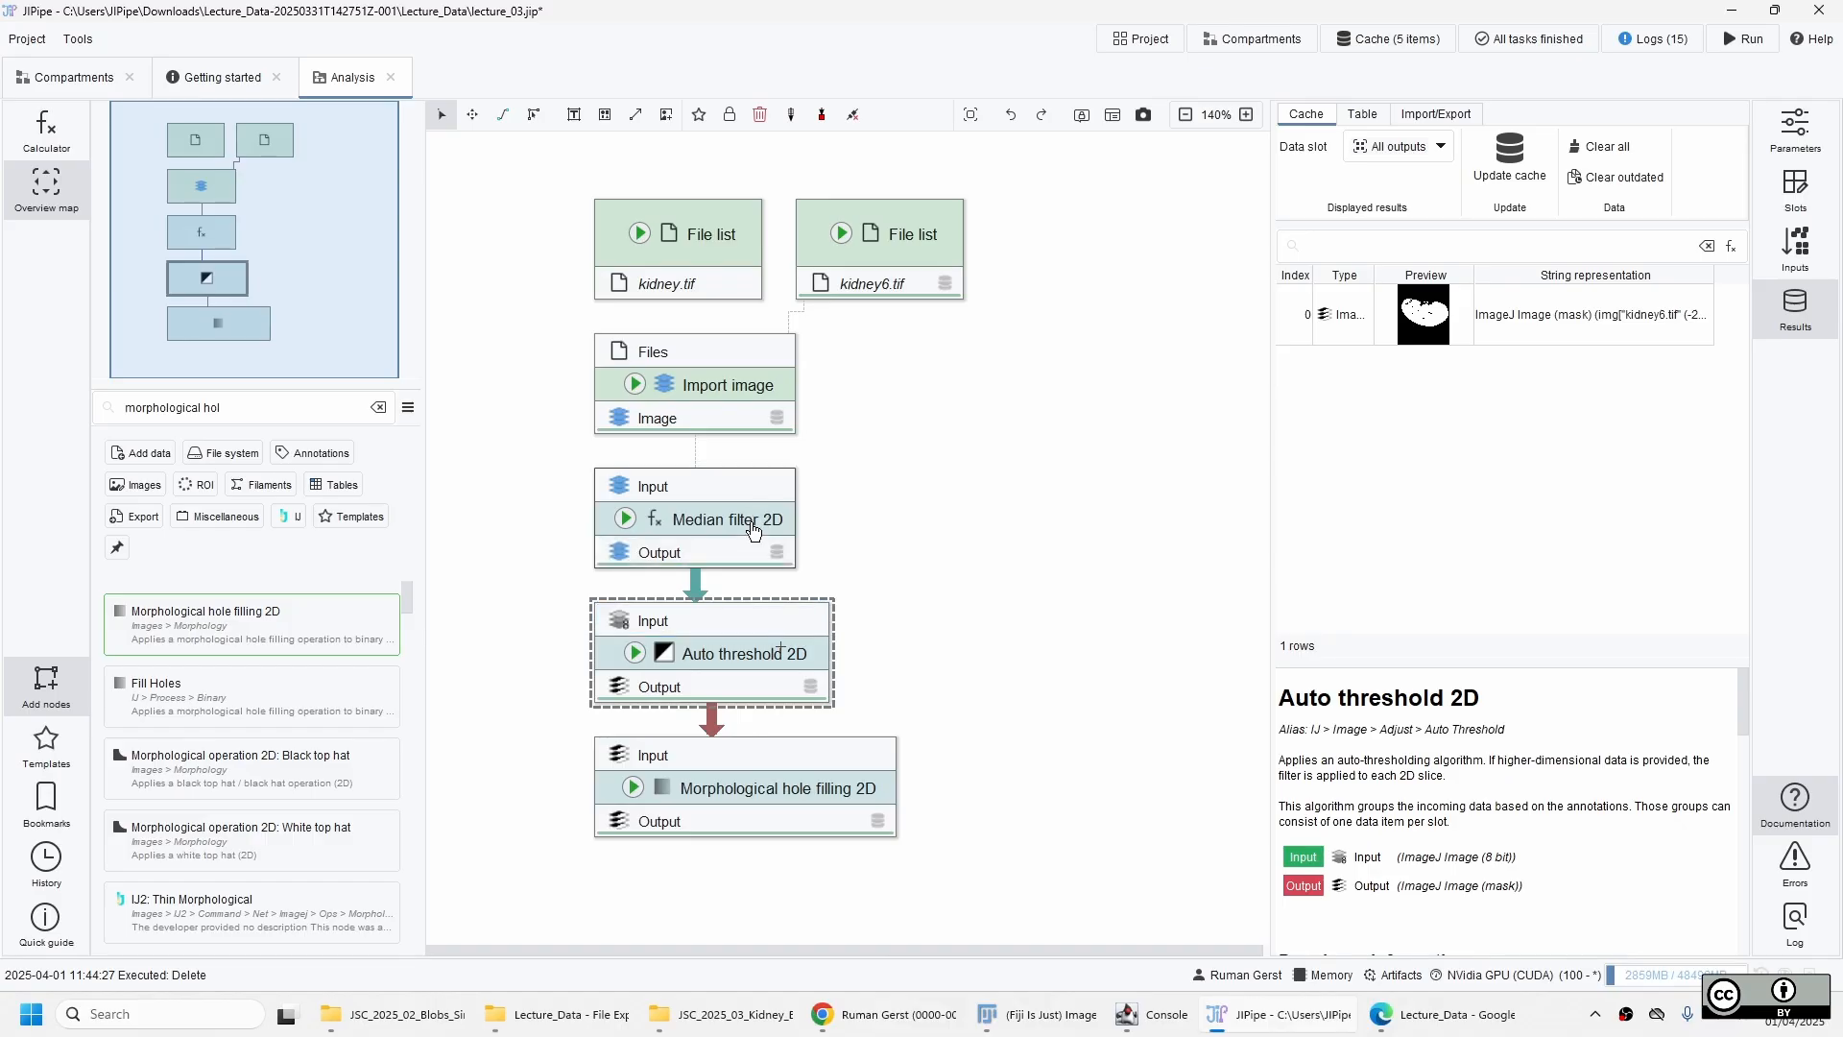
pyautogui.click(749, 521)
pyautogui.click(759, 397)
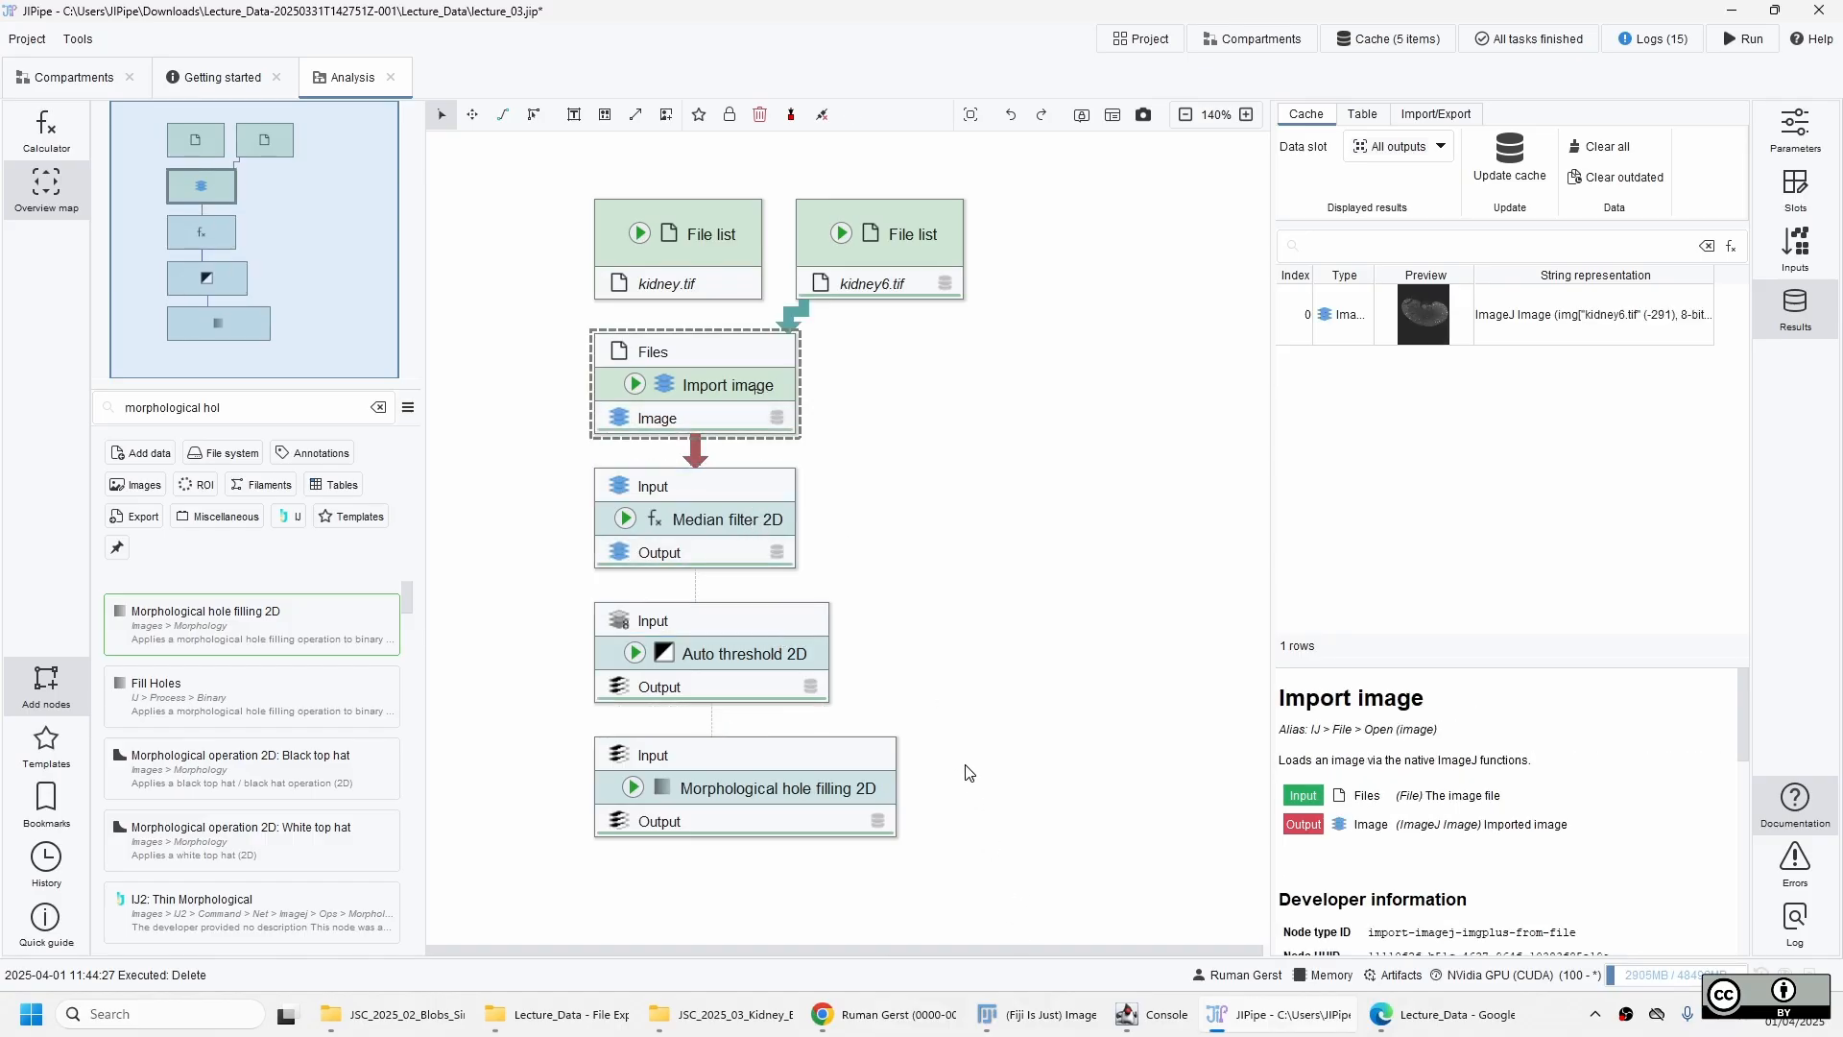
# Trace the hole filling node's output mask back through the workflow to its source file.
pyautogui.click(787, 786)
pyautogui.doubleClick(1513, 300)
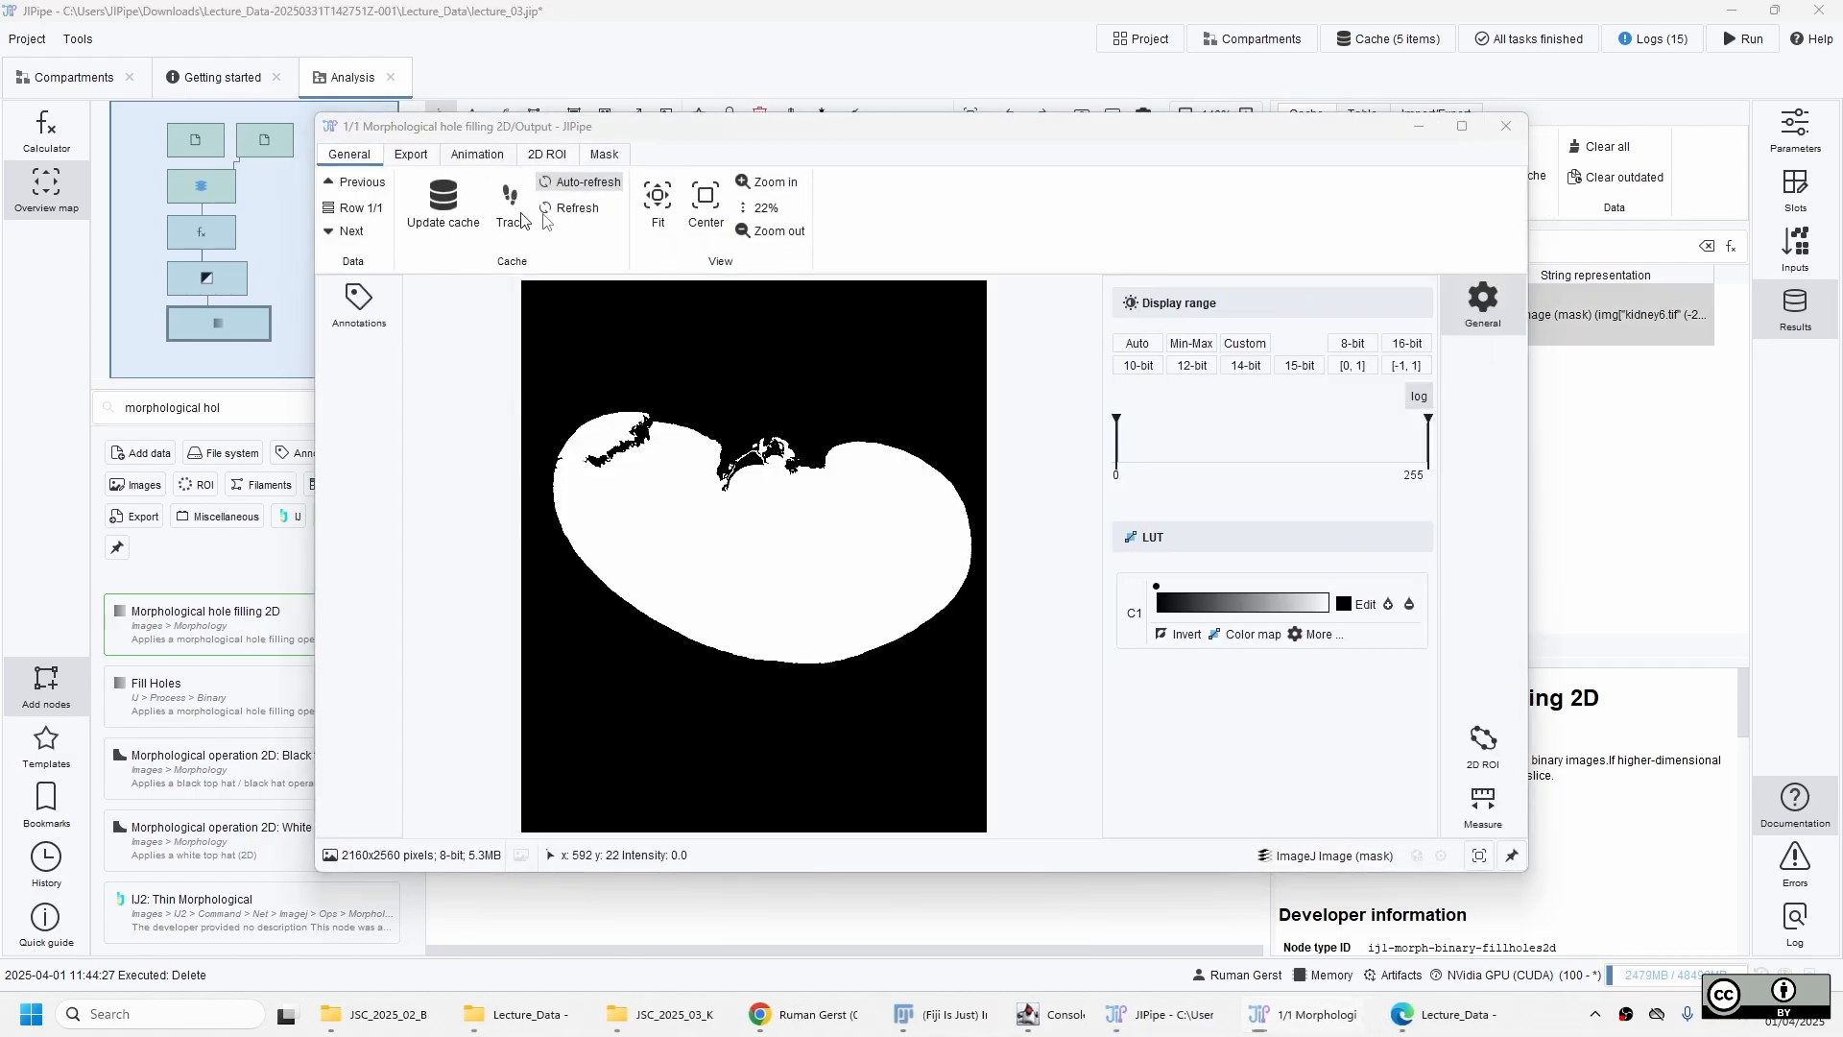
pyautogui.click(511, 198)
pyautogui.scroll(1, 838, 768)
pyautogui.scroll(2, 841, 760)
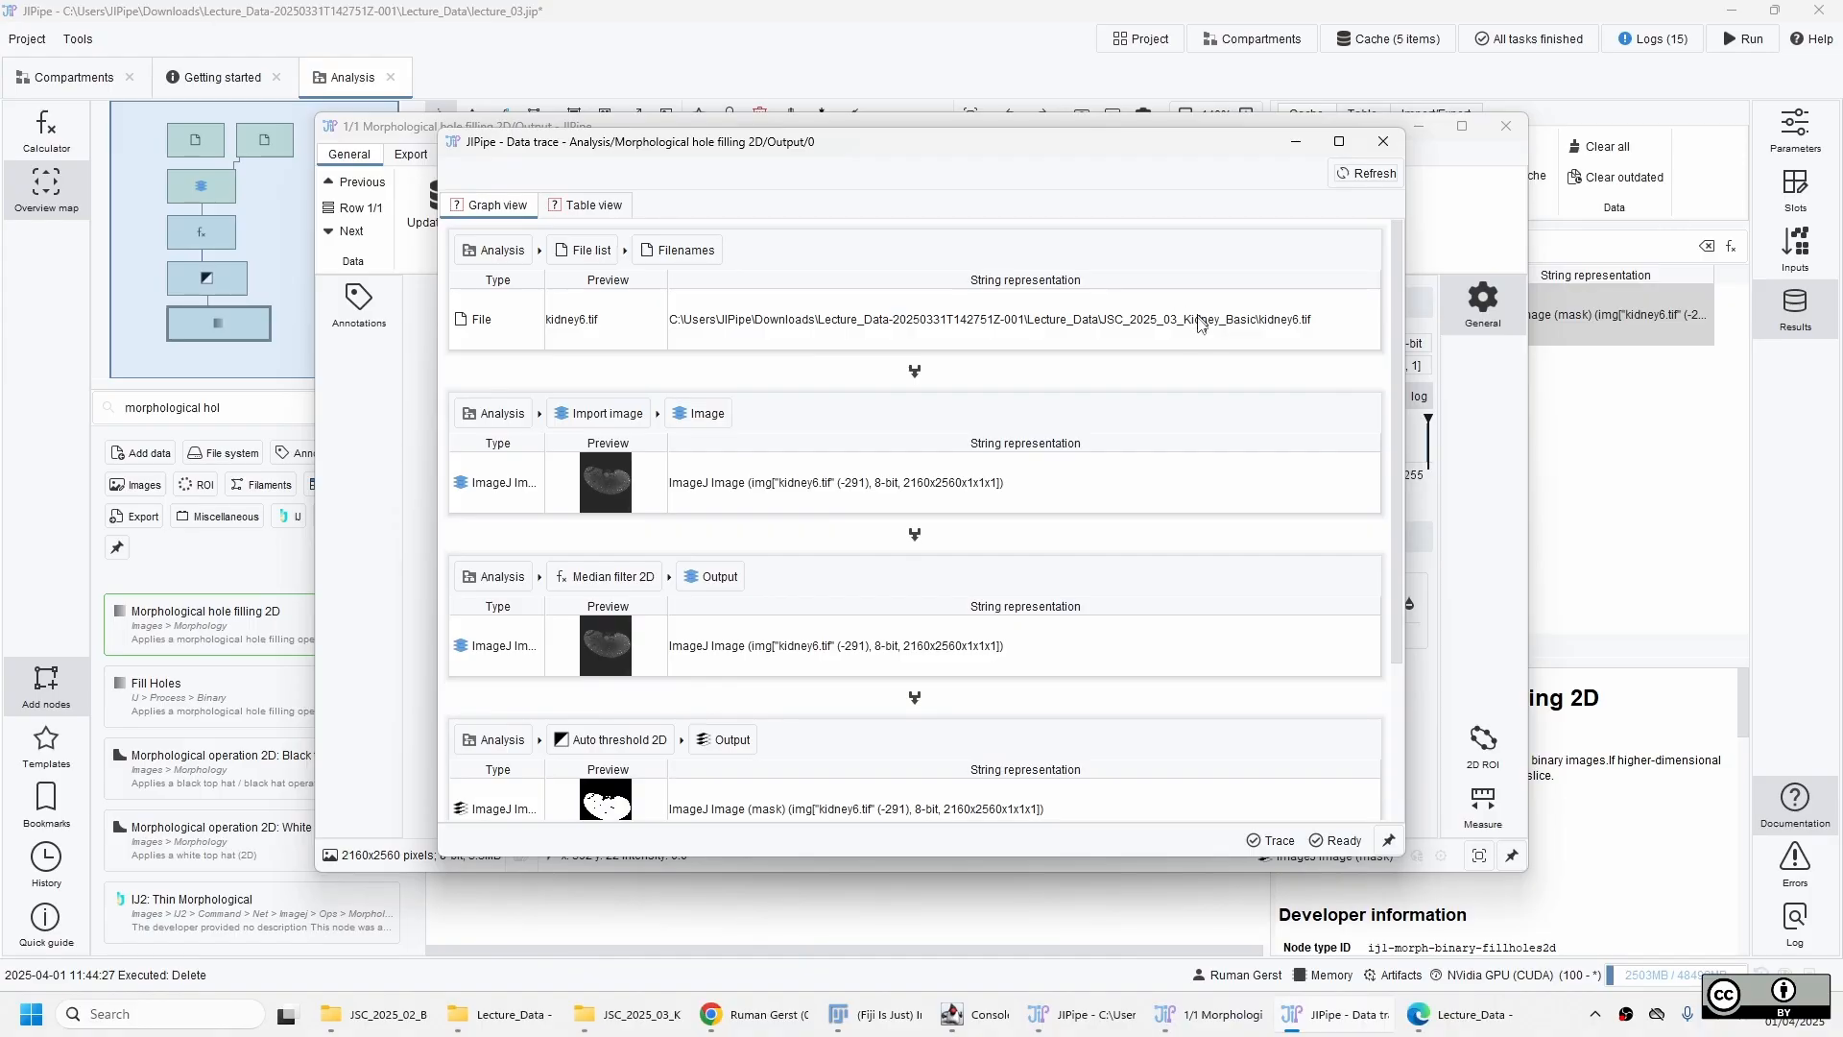
pyautogui.click(1383, 141)
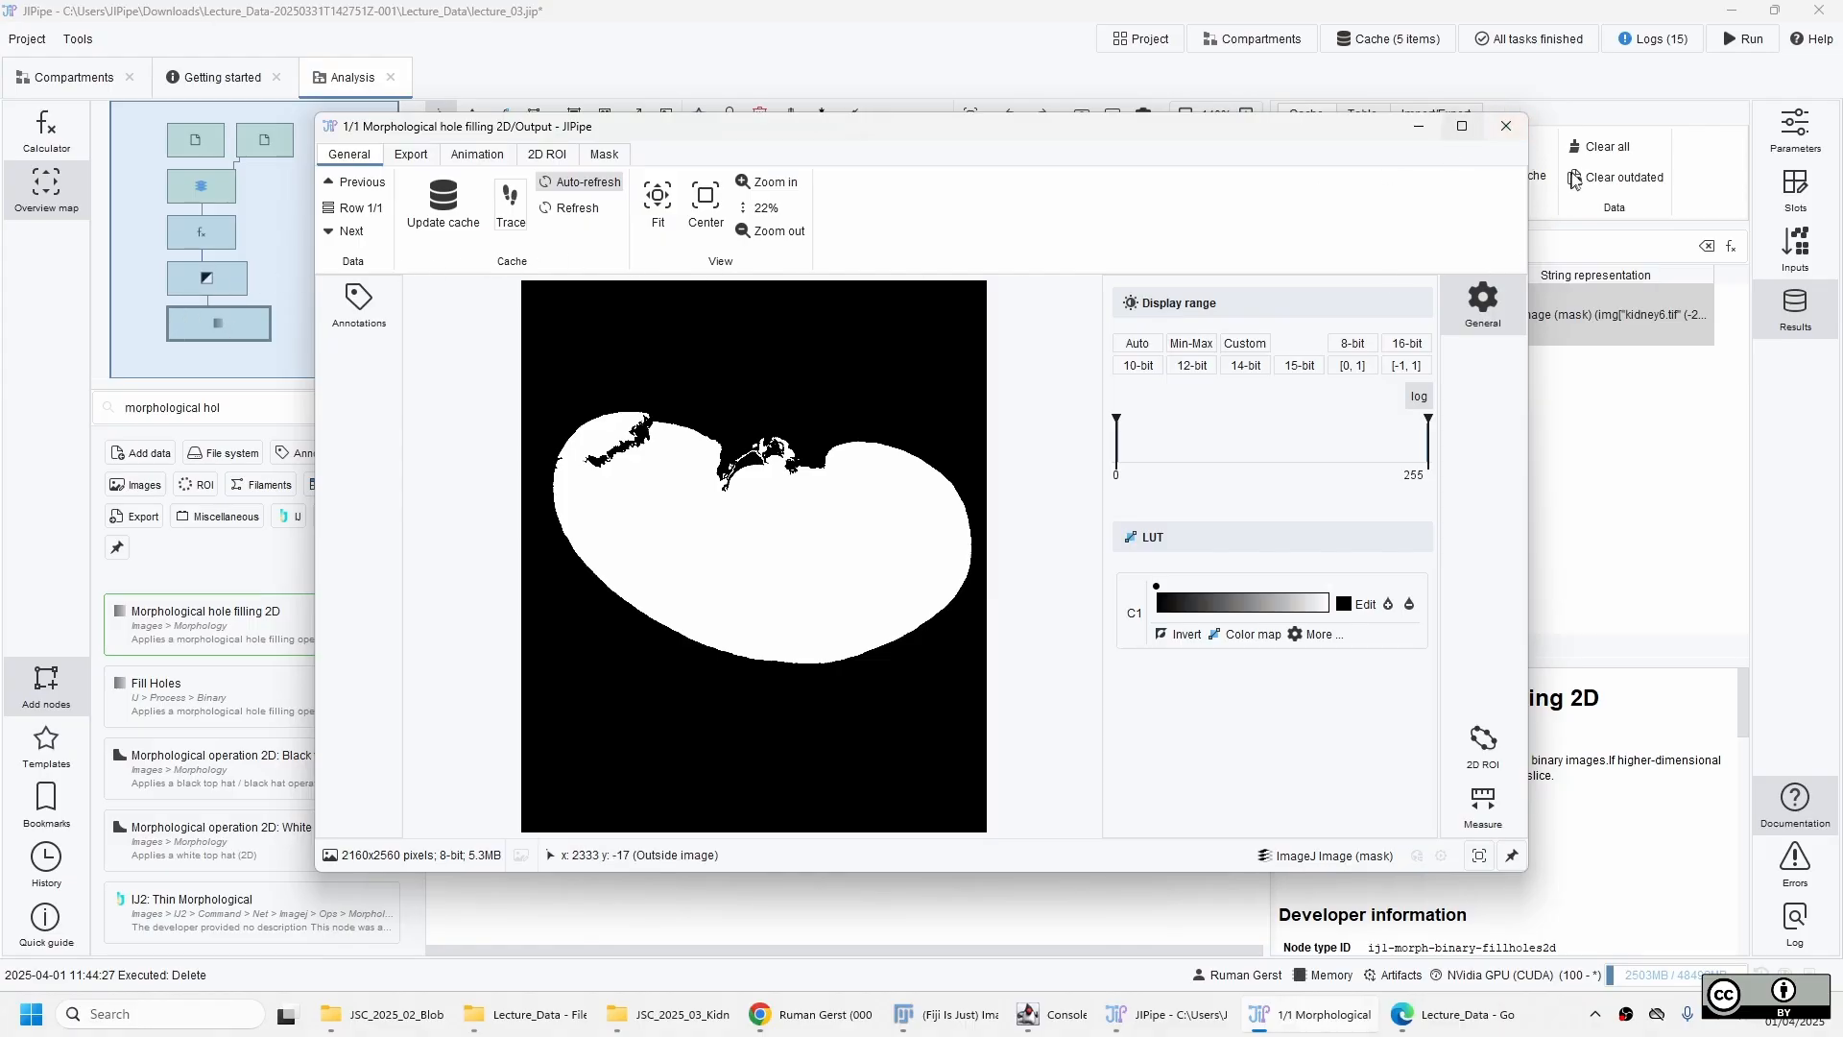
pyautogui.click(1514, 134)
# Examine the upper edge of the kidney in the cached output of the Import image node.
pyautogui.click(758, 400)
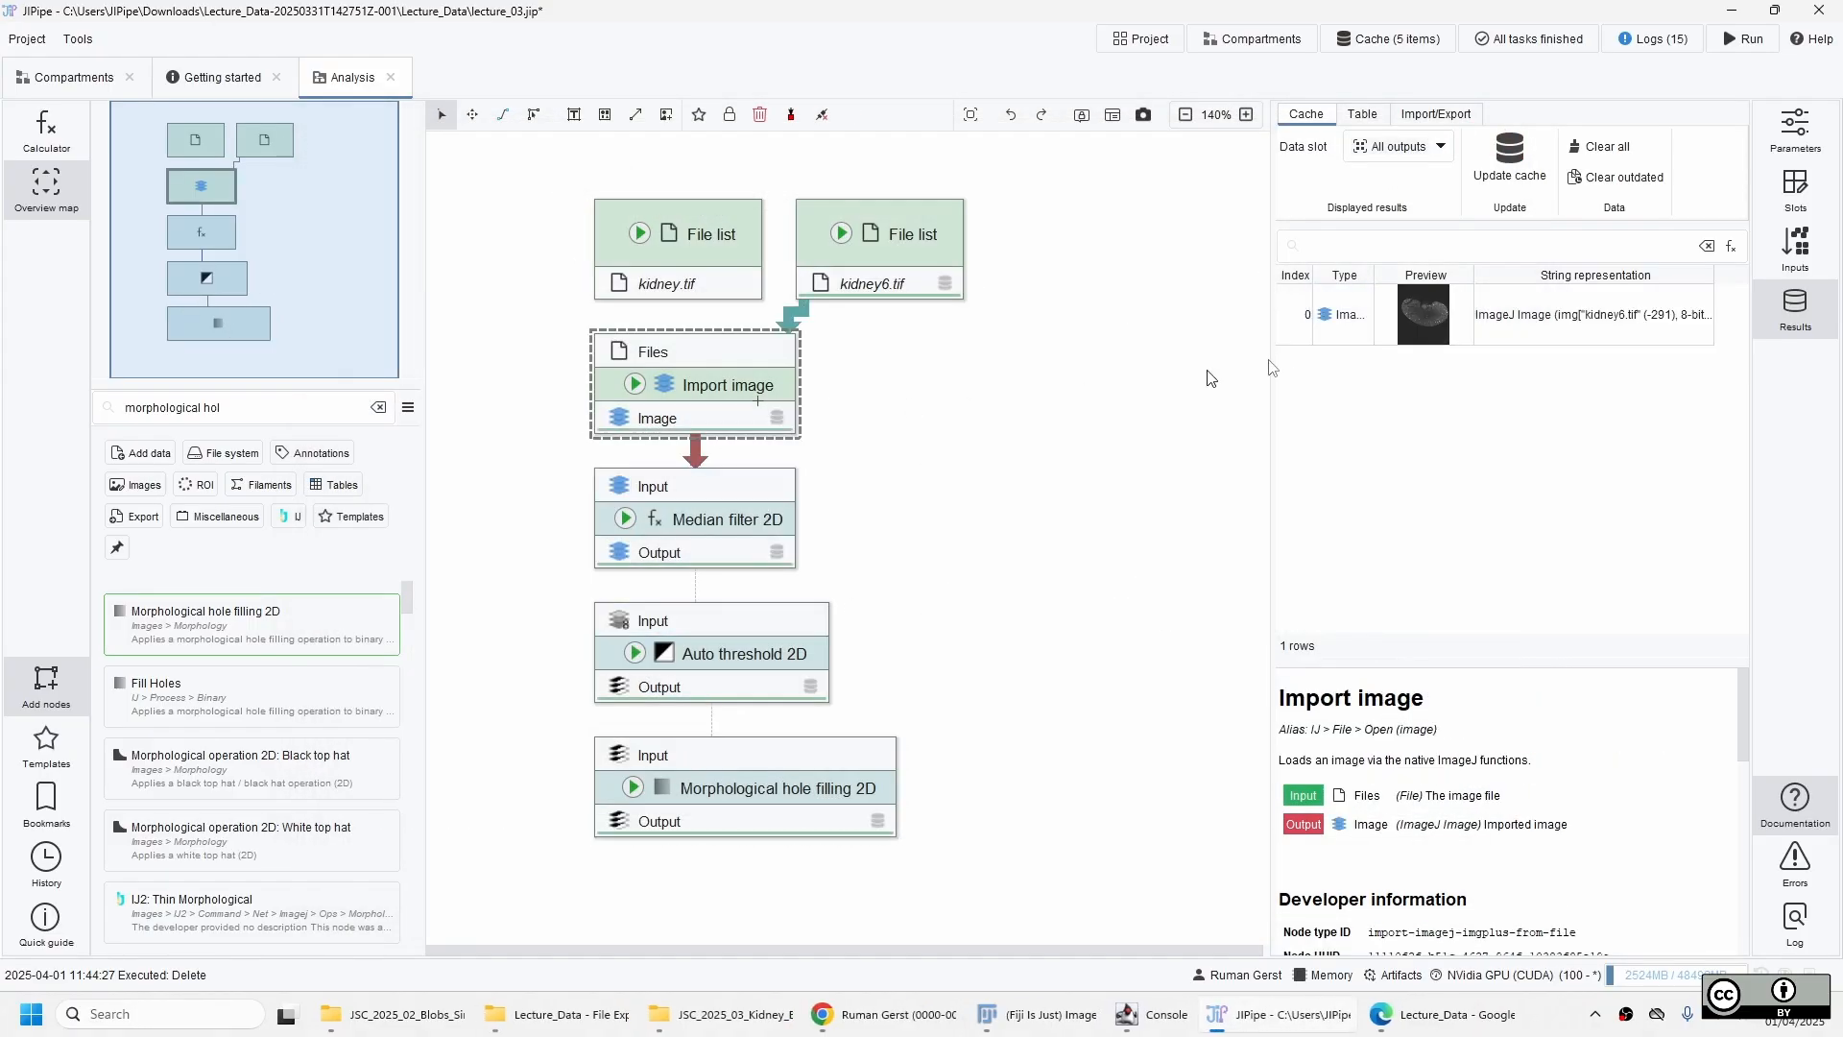
pyautogui.doubleClick(1452, 331)
pyautogui.scroll(3, 659, 476)
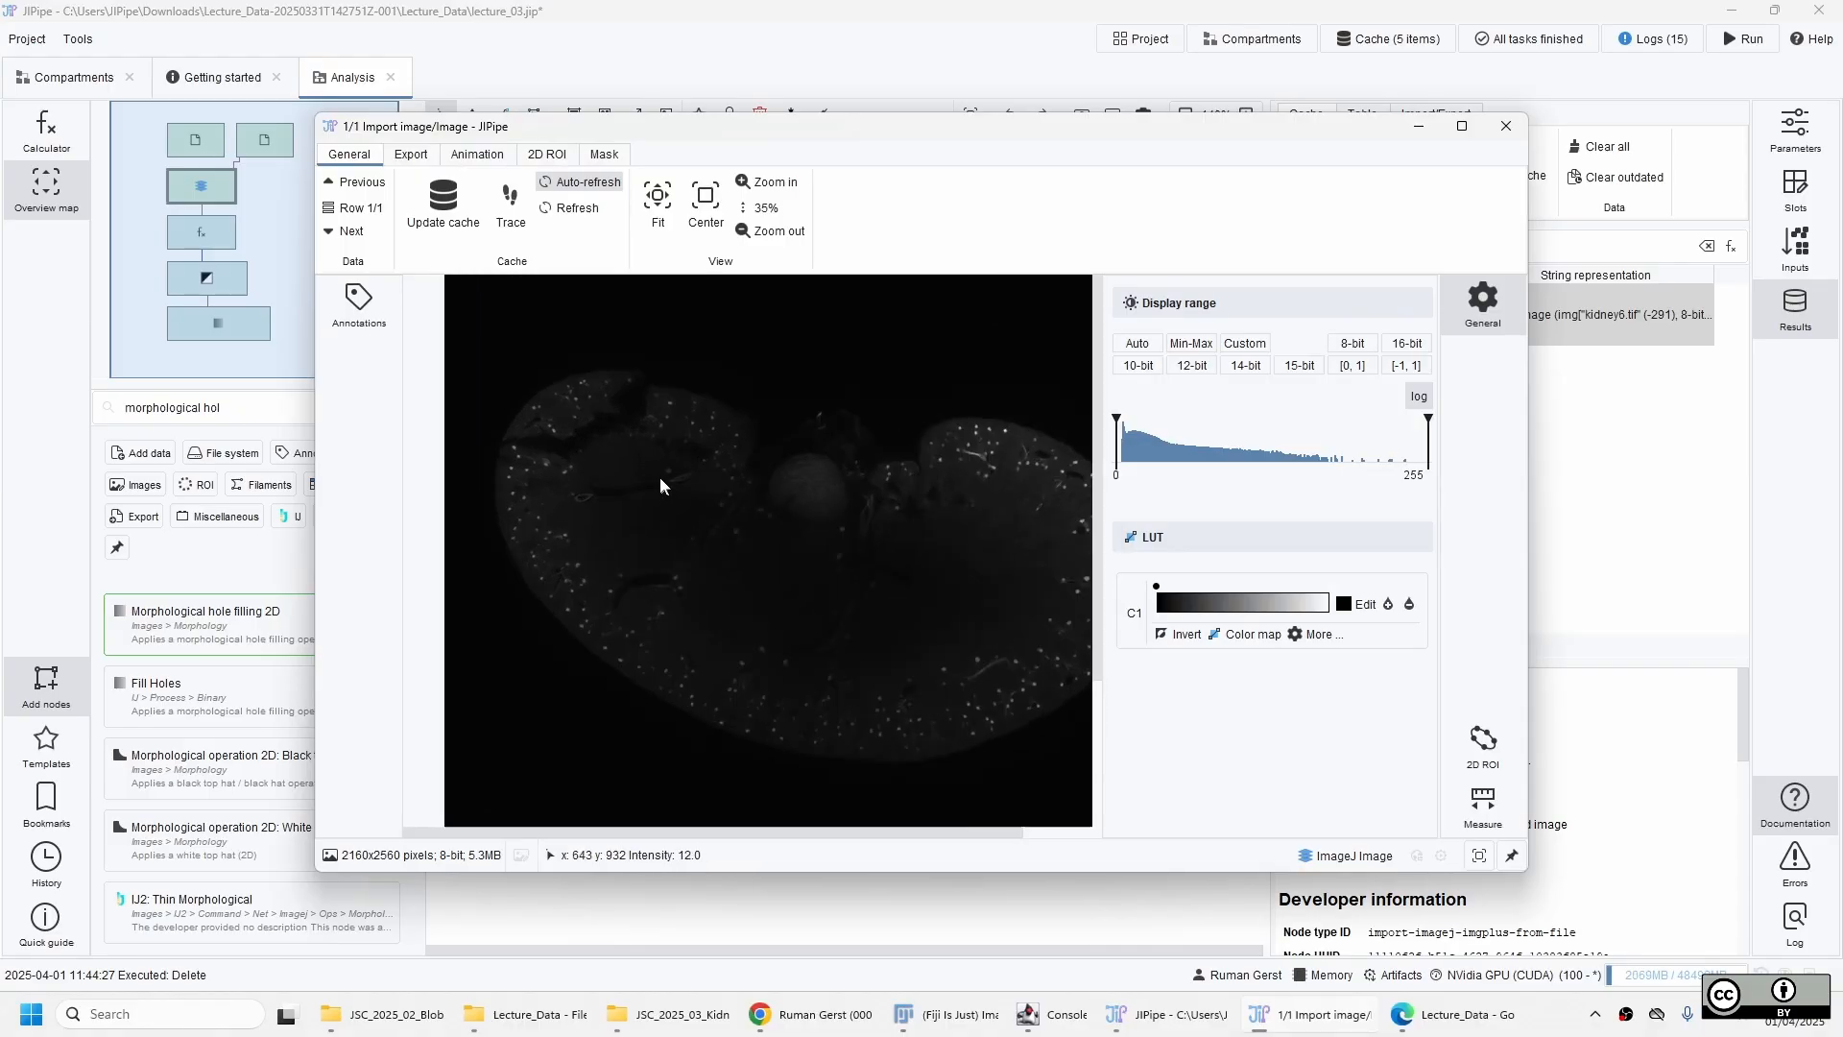
pyautogui.moveTo(958, 609); pyautogui.dragTo(884, 588)
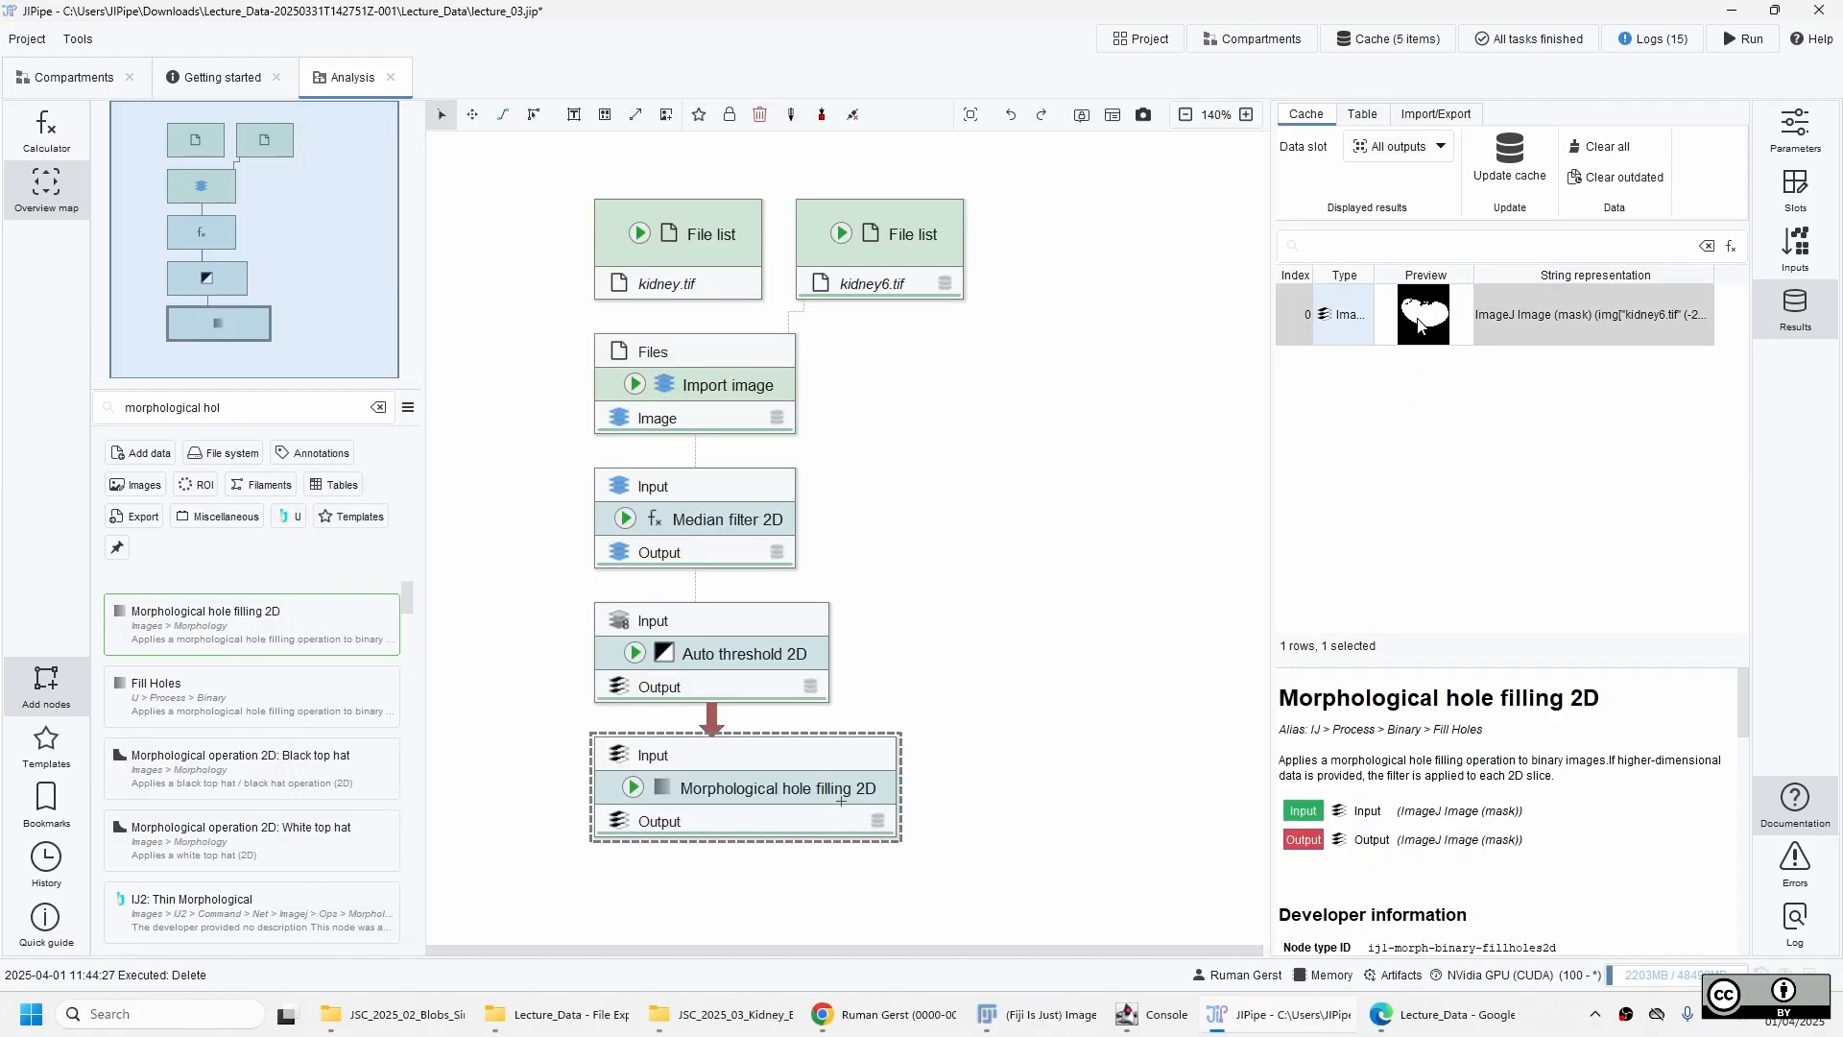
# Examine the open gaps along the upper edge of the kidney mask in the hole filling node's output.
pyautogui.doubleClick(1421, 317)
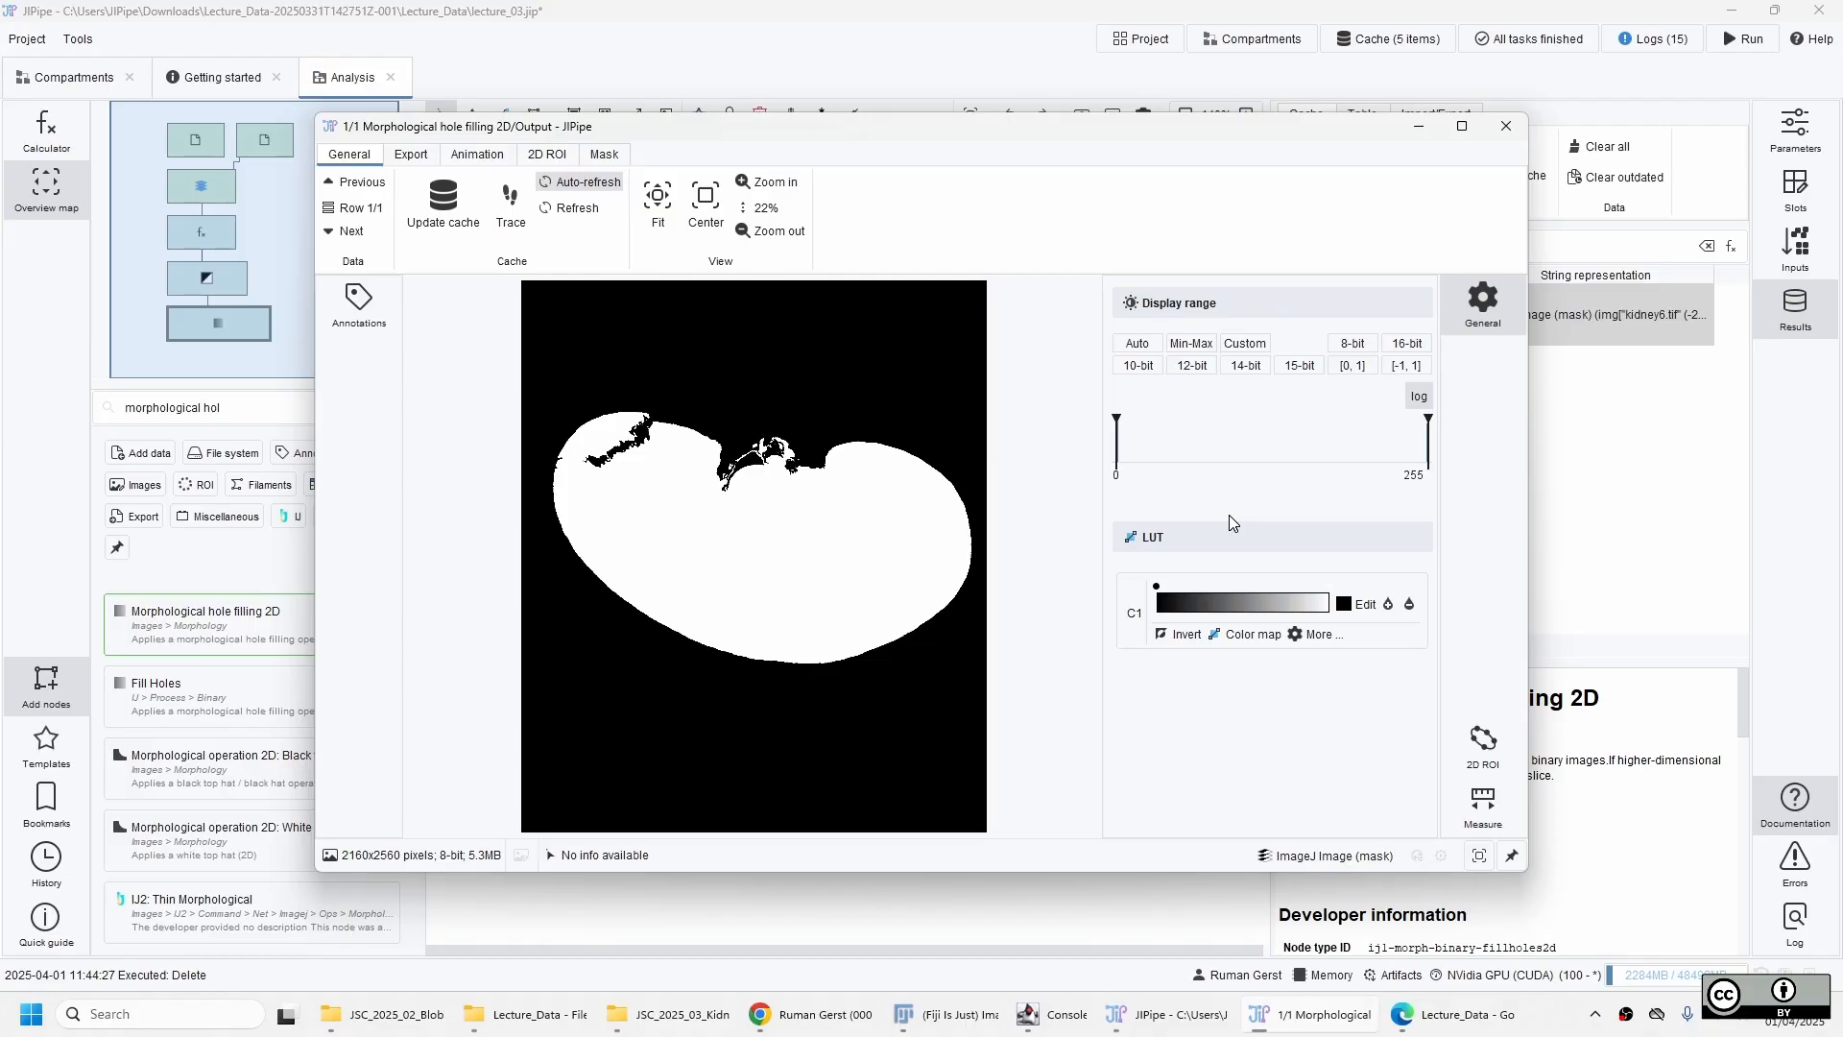
pyautogui.scroll(6, 645, 408)
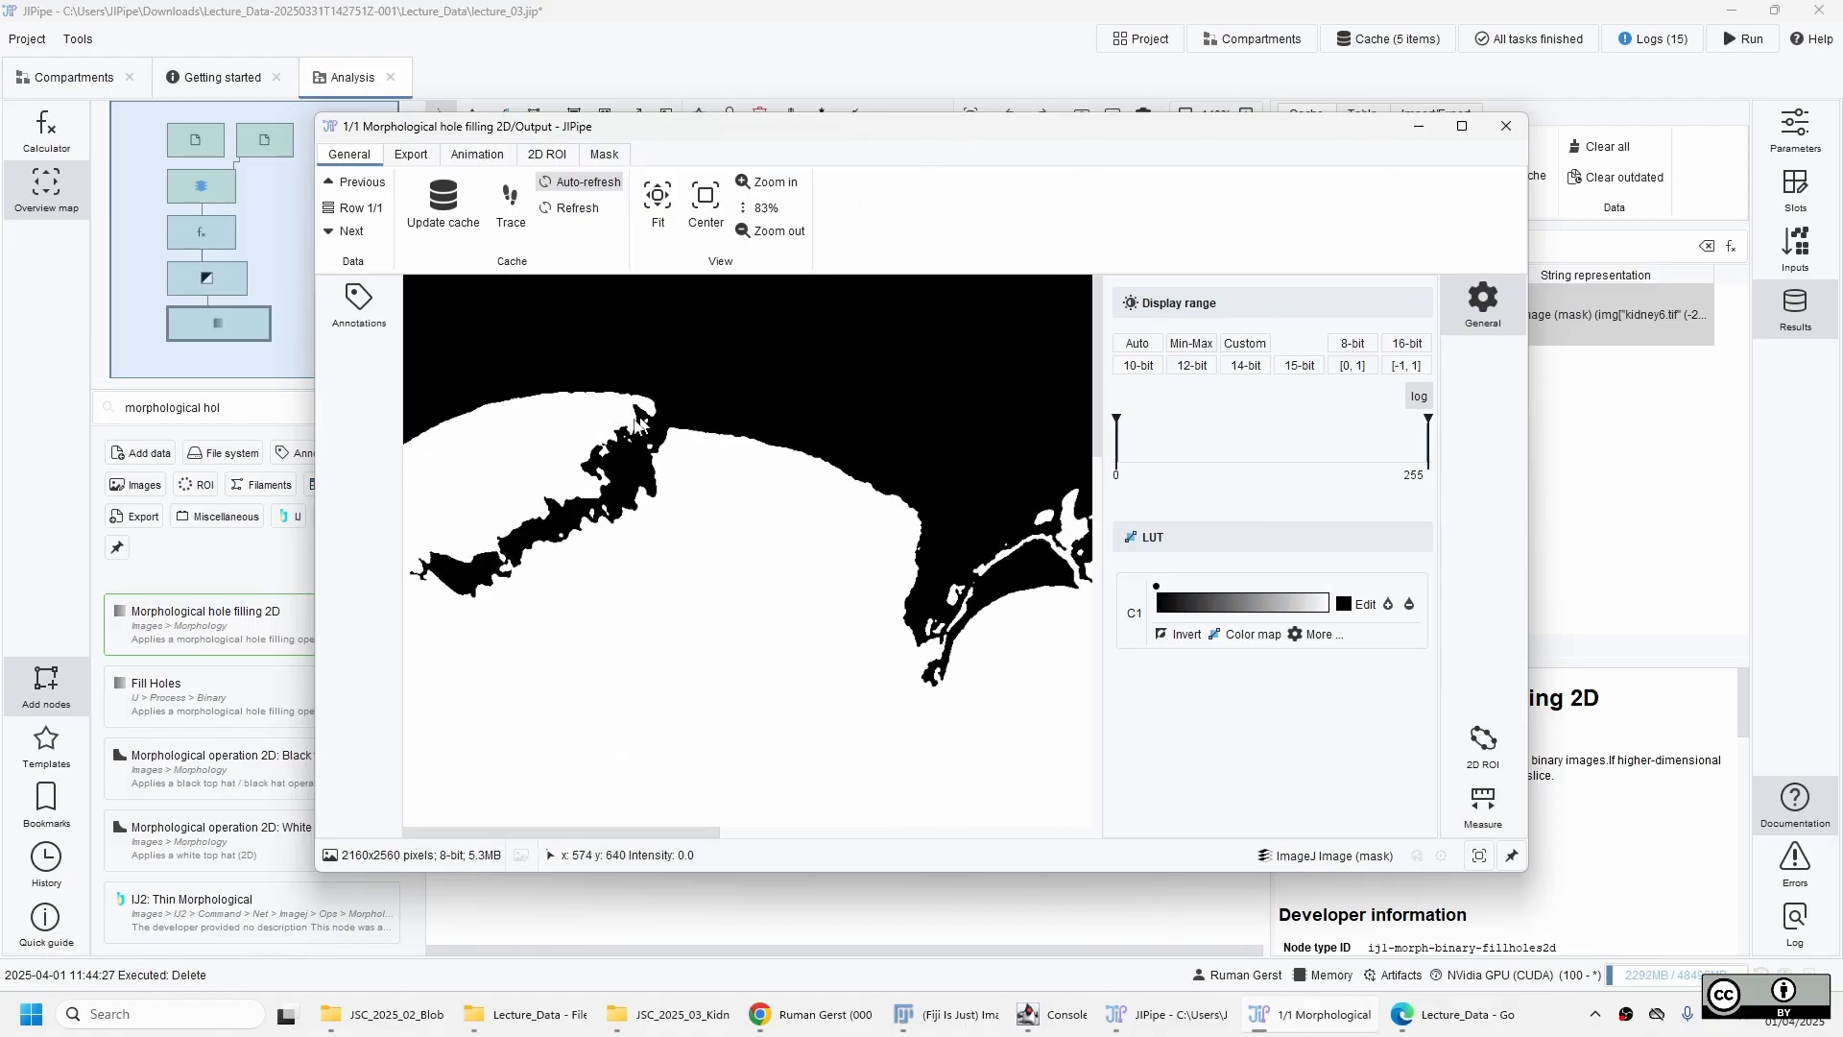
pyautogui.moveTo(882, 568); pyautogui.dragTo(767, 549)
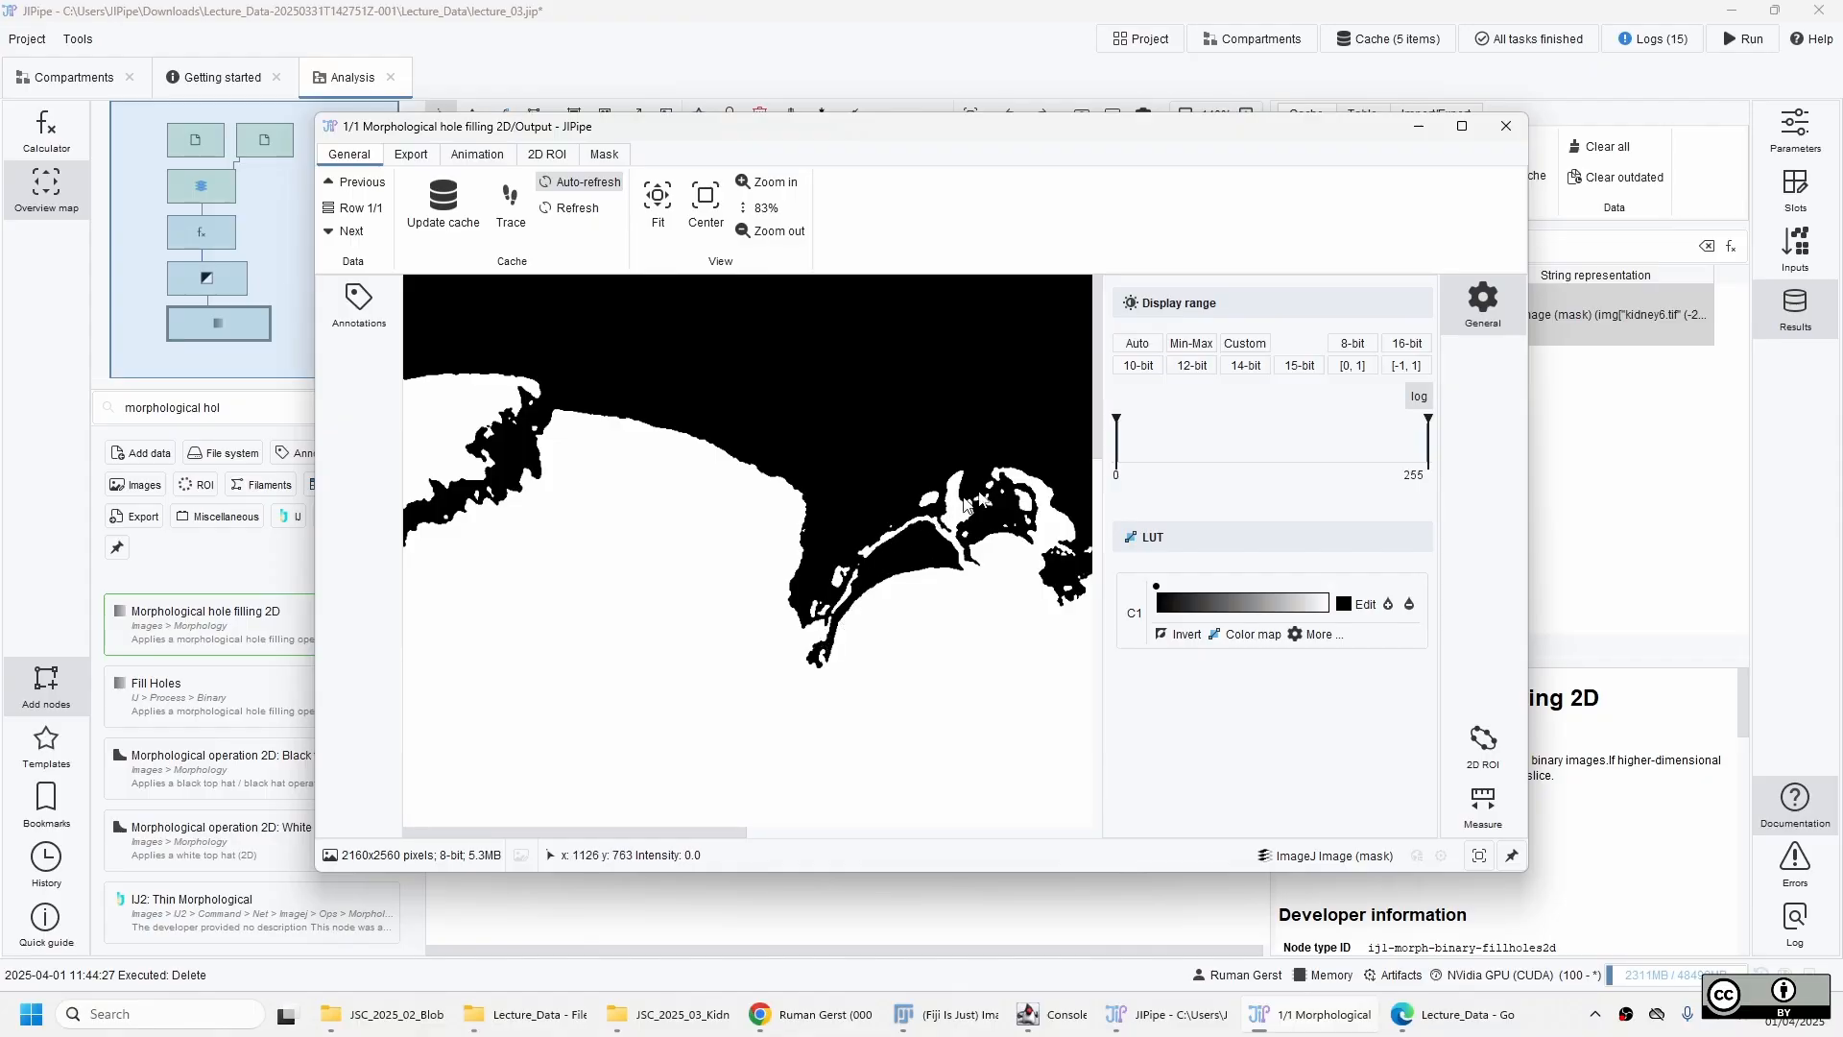
pyautogui.moveTo(1056, 611); pyautogui.dragTo(850, 581)
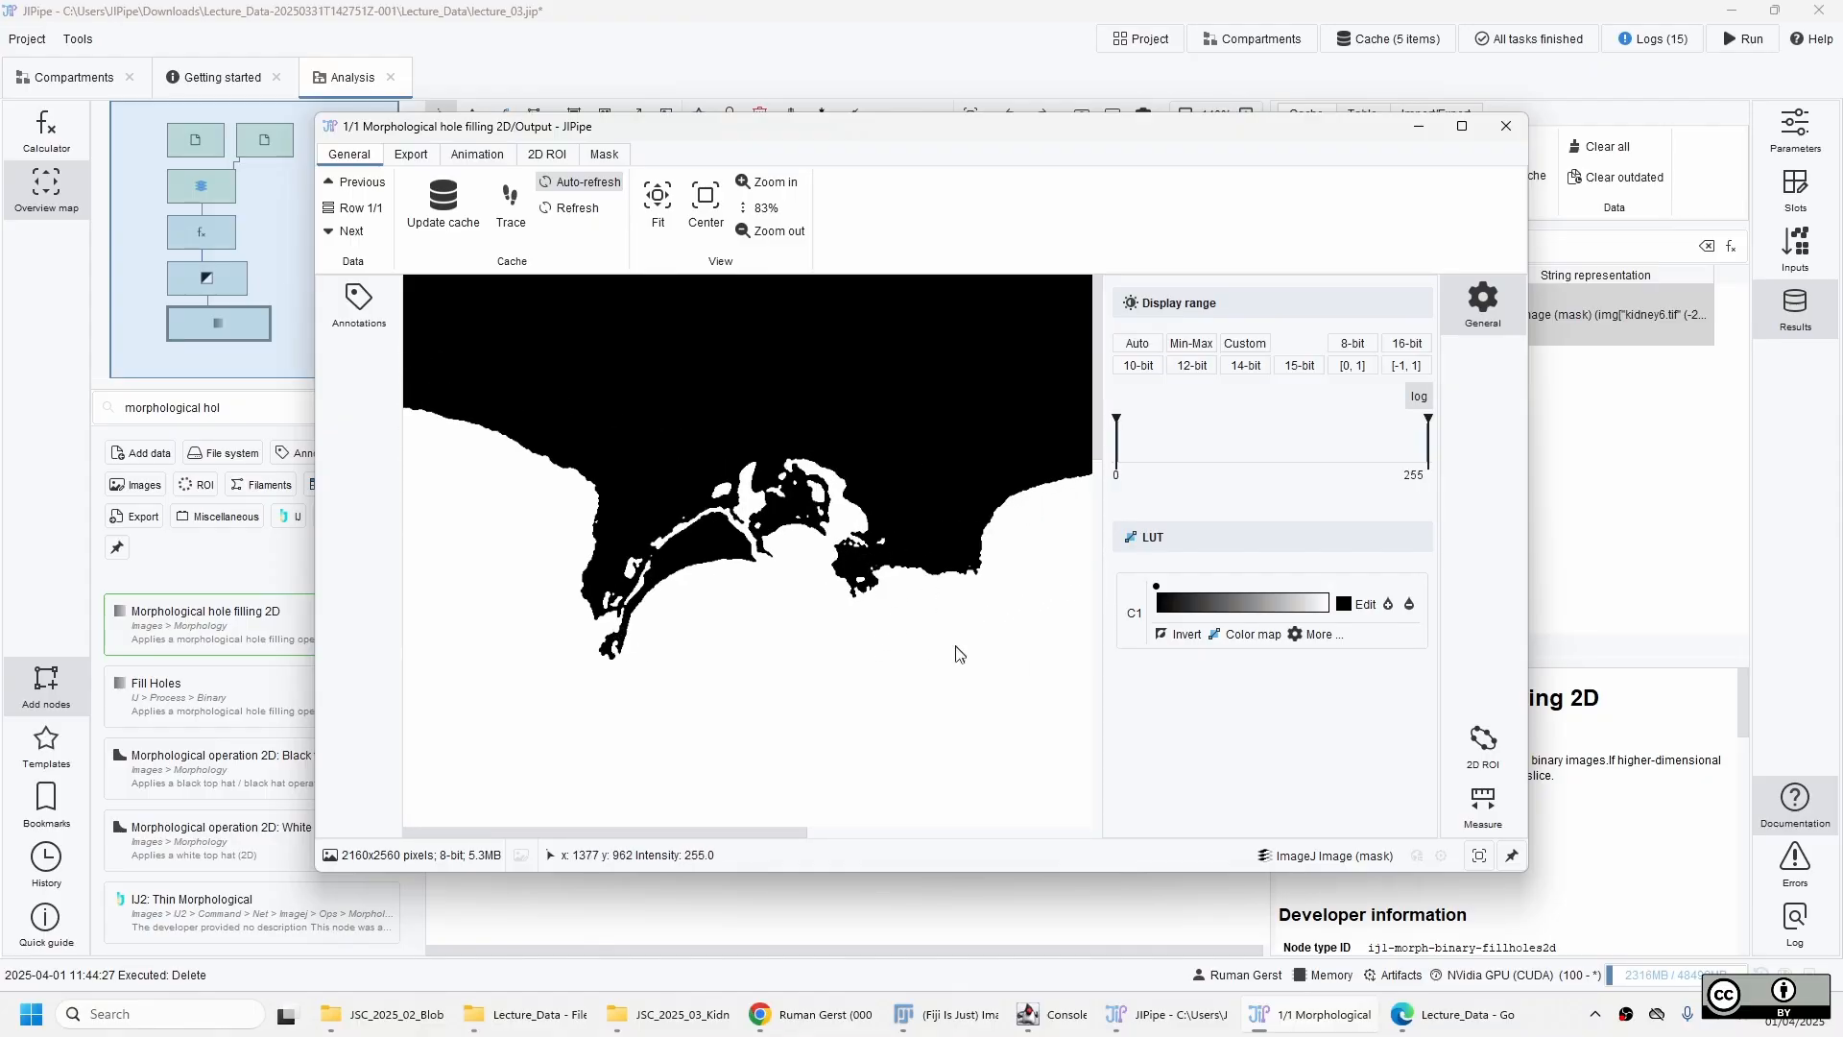
pyautogui.moveTo(959, 650); pyautogui.dragTo(884, 529)
pyautogui.scroll(-5, 879, 537)
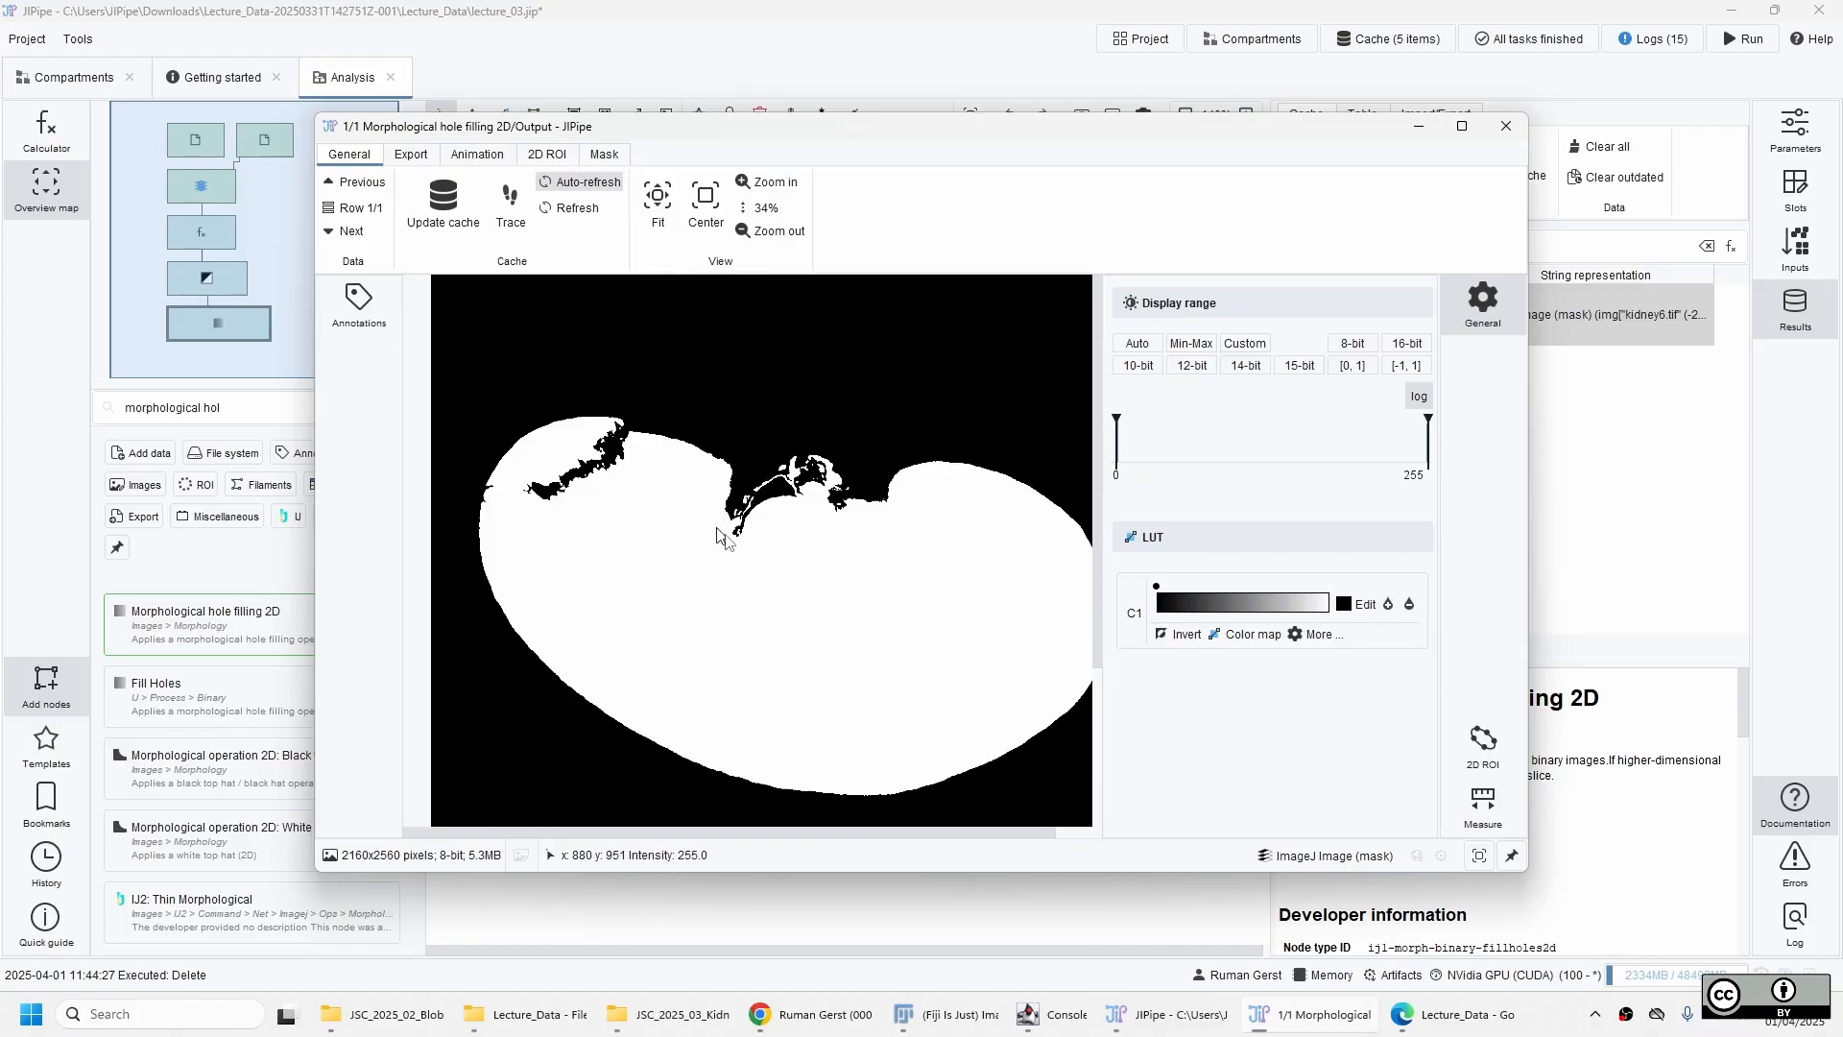
pyautogui.click(1506, 126)
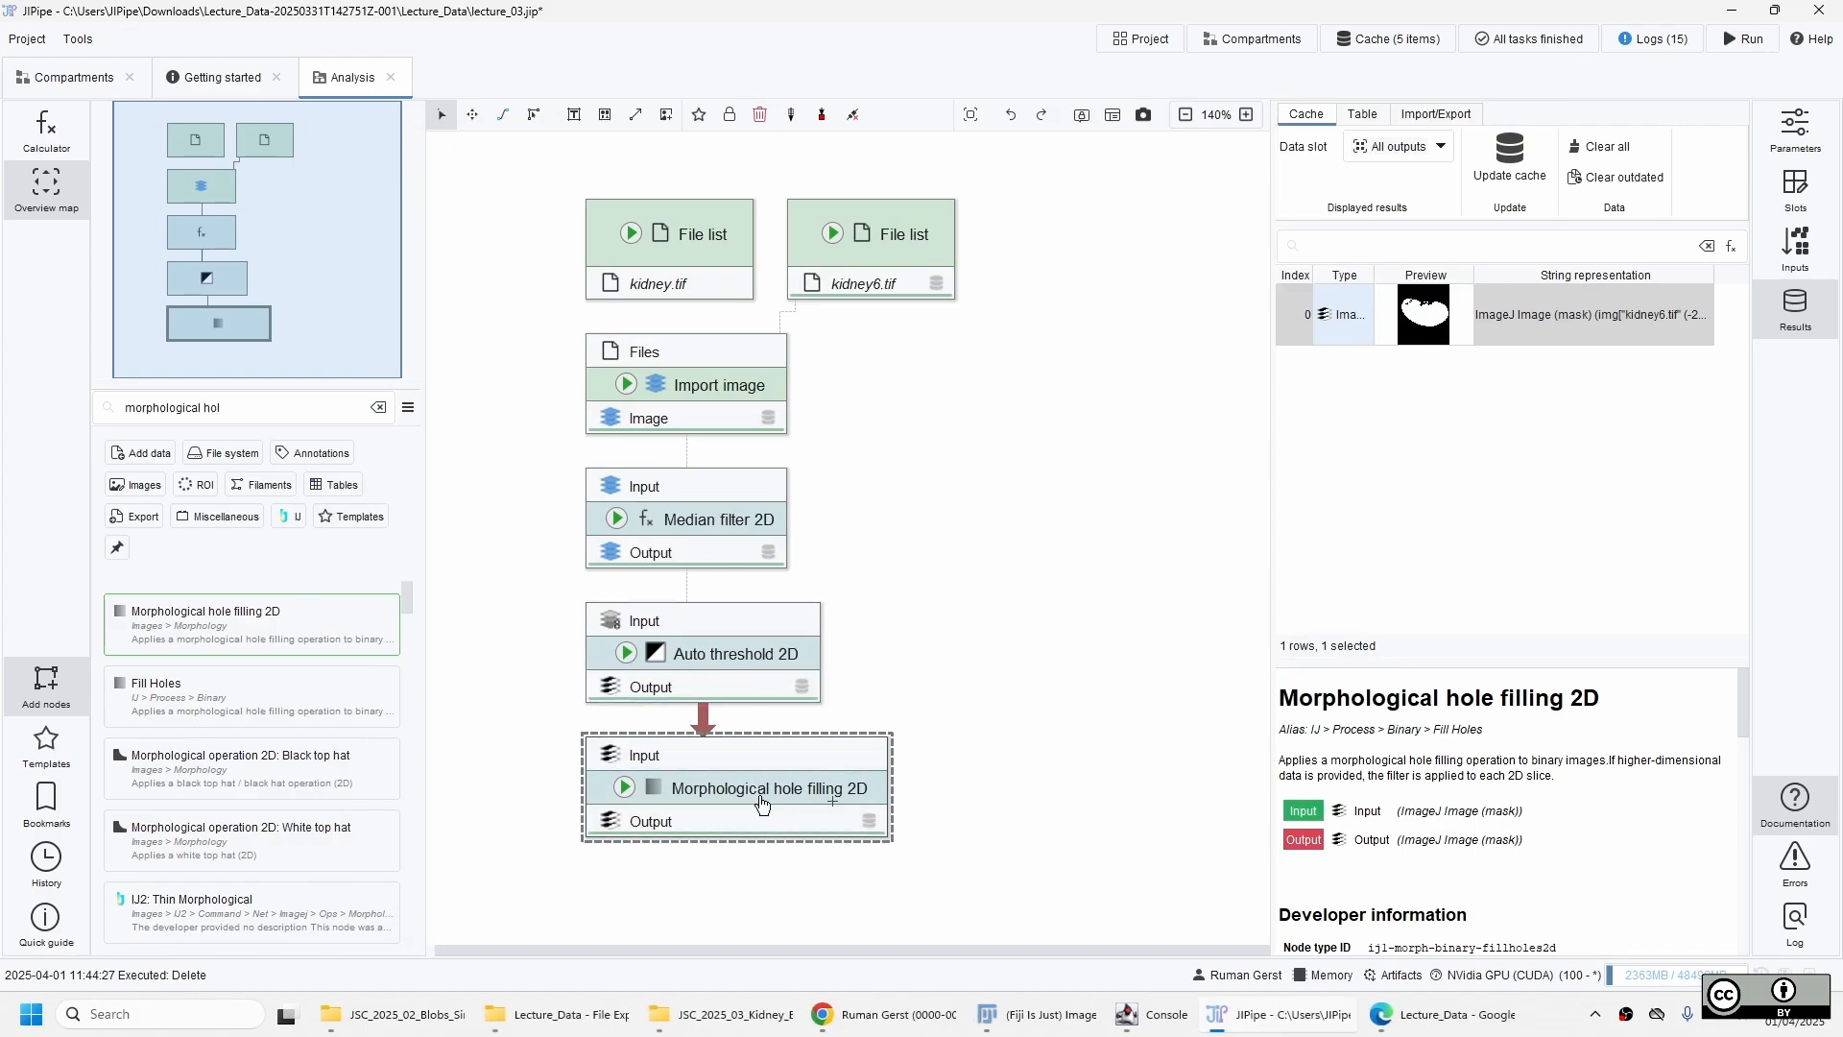
# Disconnect Auto threshold 2D from Morphological hole filling 2D and move the hole filling node down to leave room for another node.
pyautogui.click(744, 683)
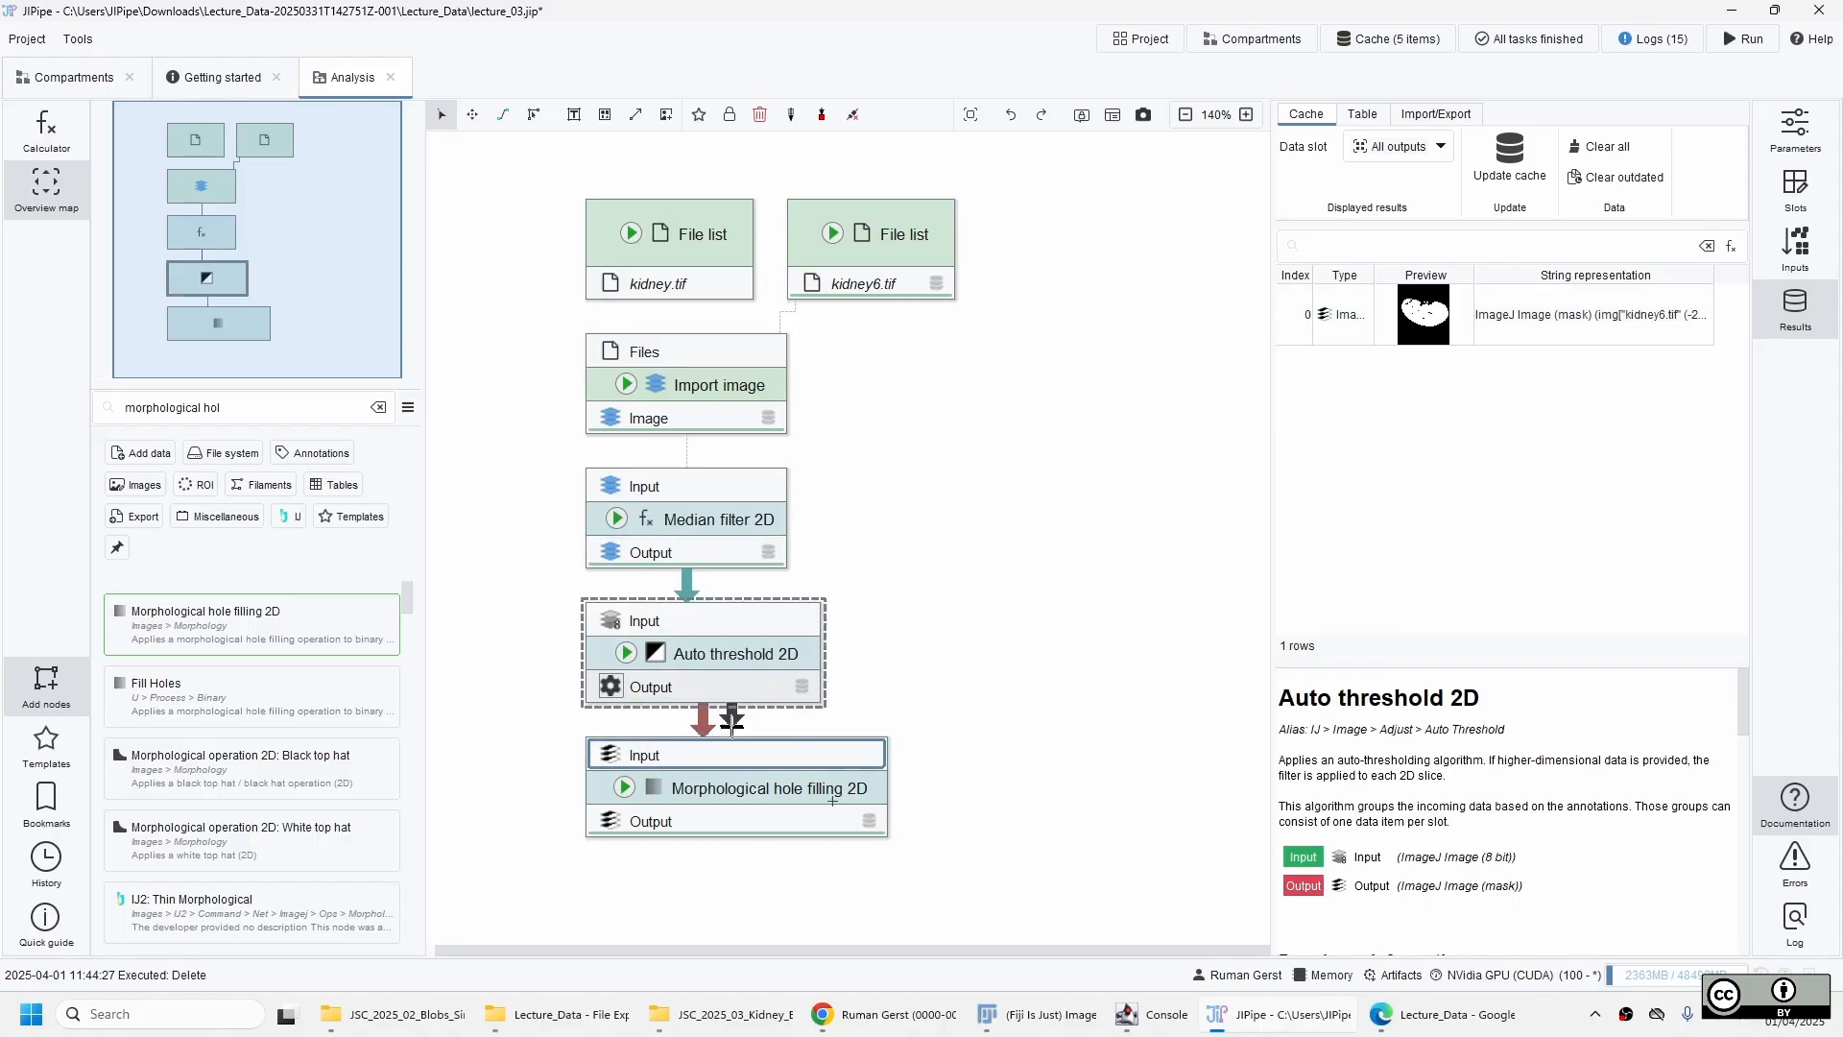
pyautogui.click(825, 780)
pyautogui.press('Down')
pyautogui.press('Down')
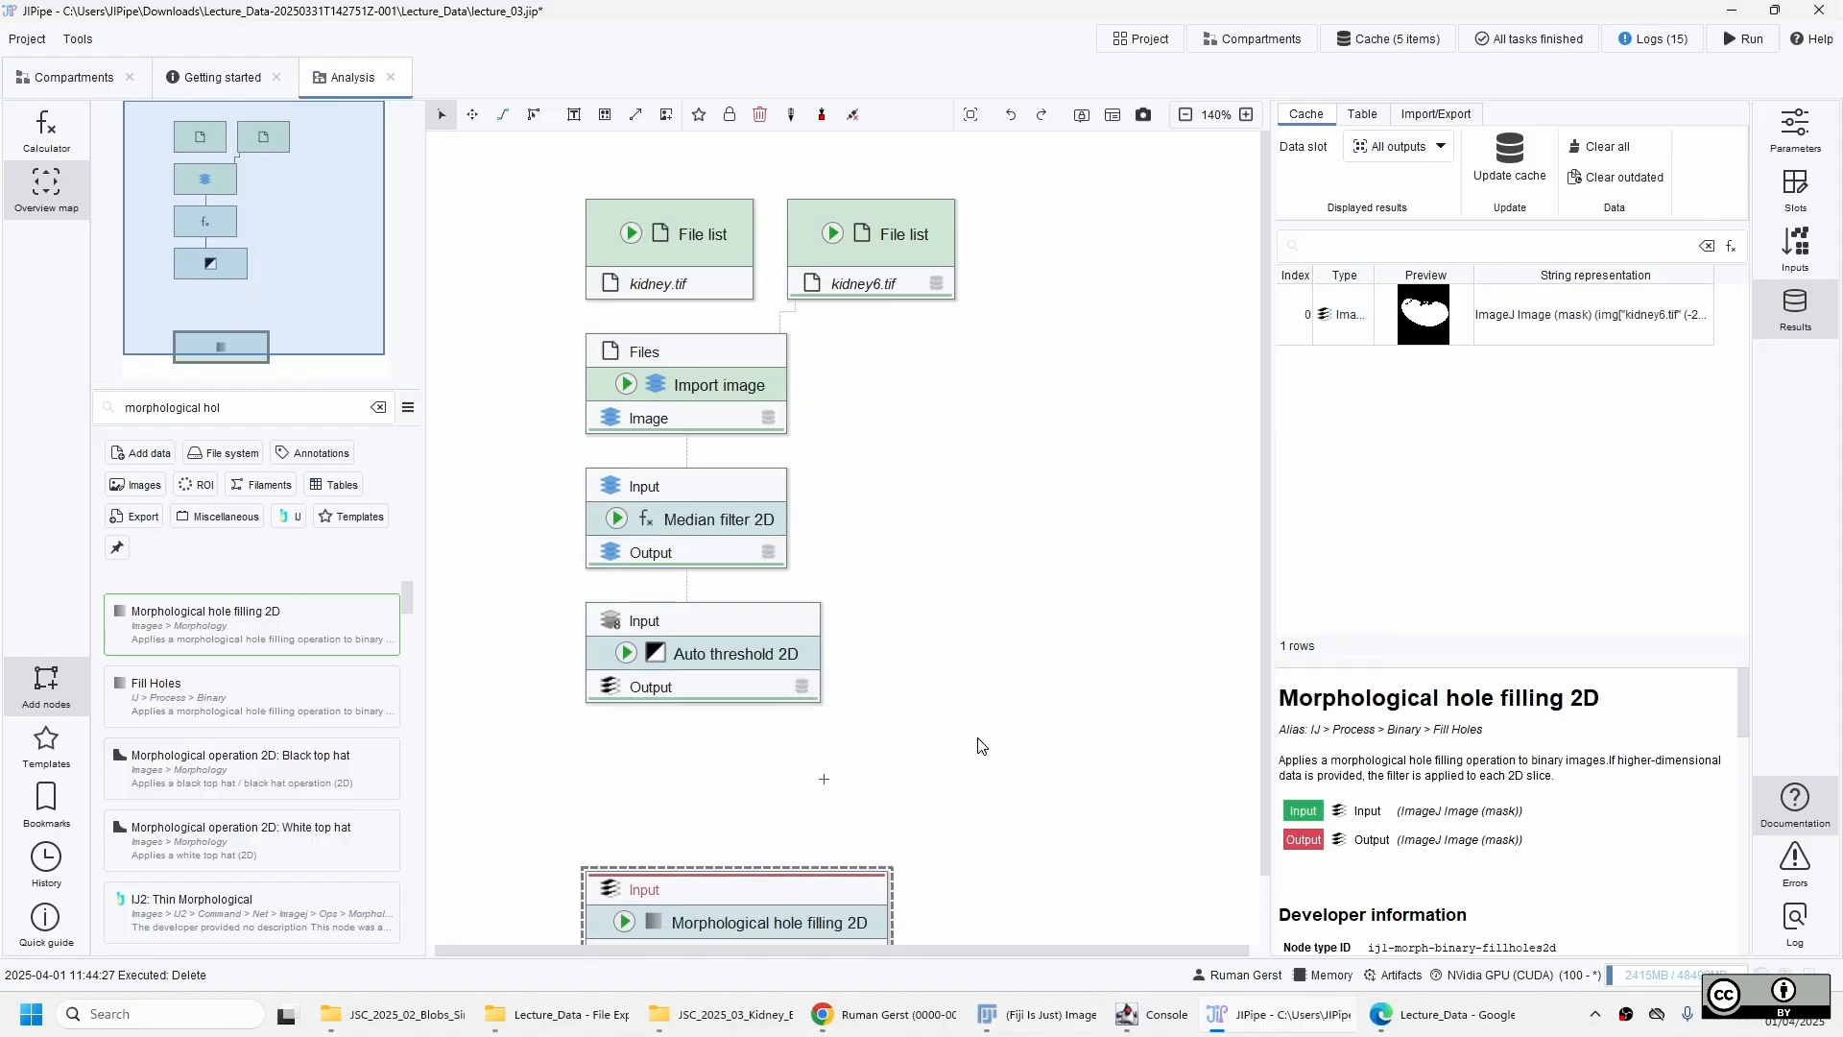
pyautogui.scroll(-2, 960, 748)
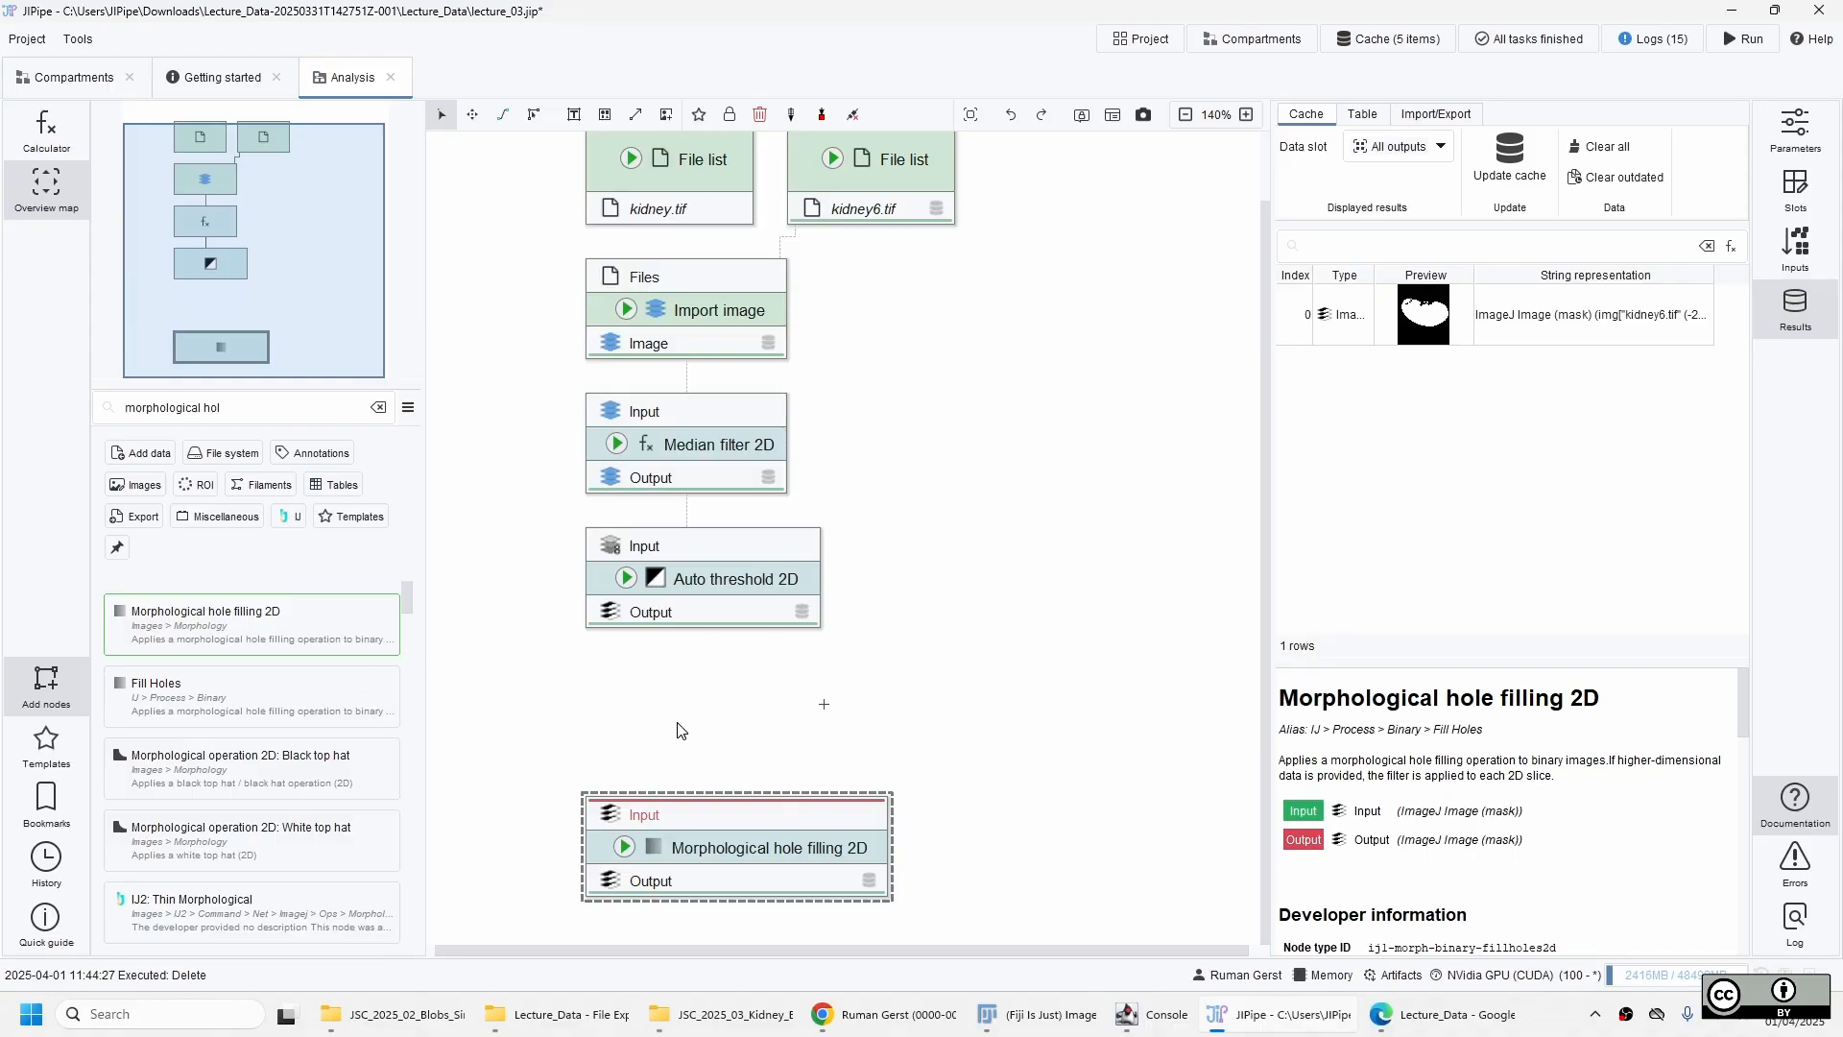
# Add a Morphological operation 2D: Dilation node between Auto threshold 2D and Morphological hole filling 2D.
pyautogui.click(593, 665)
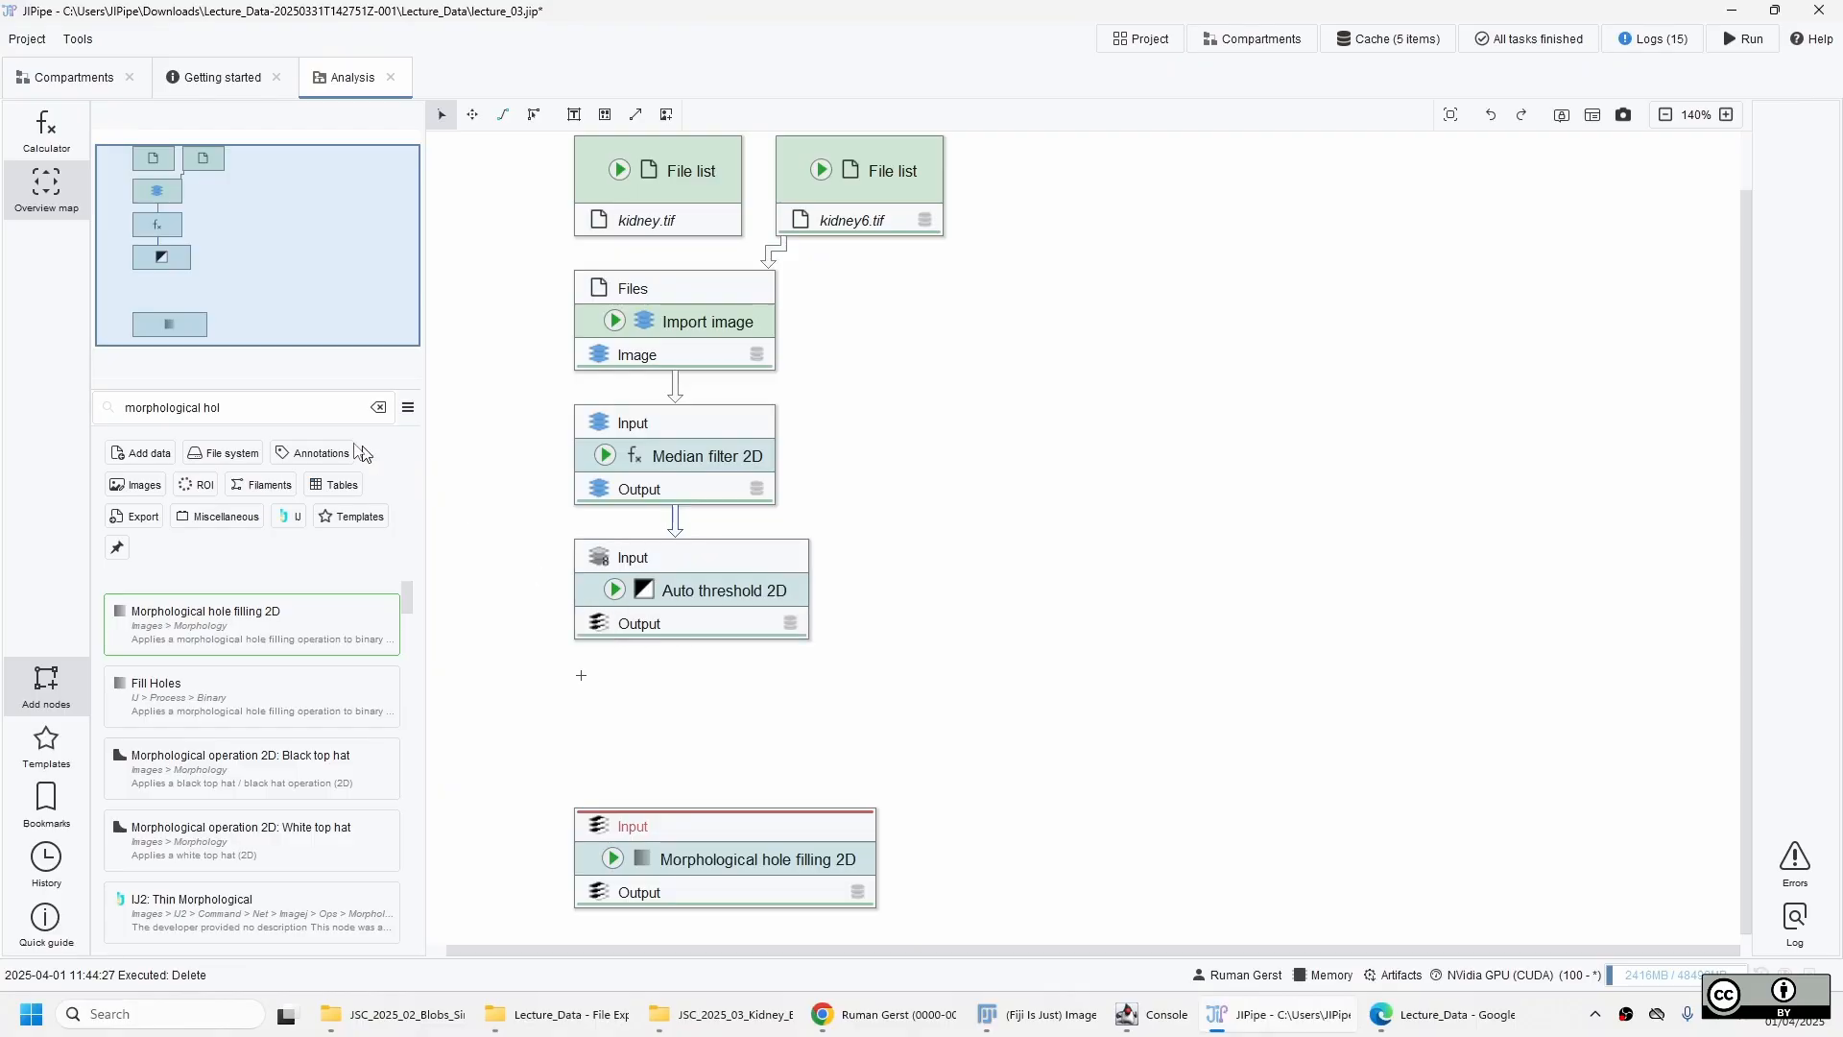
pyautogui.click(168, 402)
pyautogui.write('di')
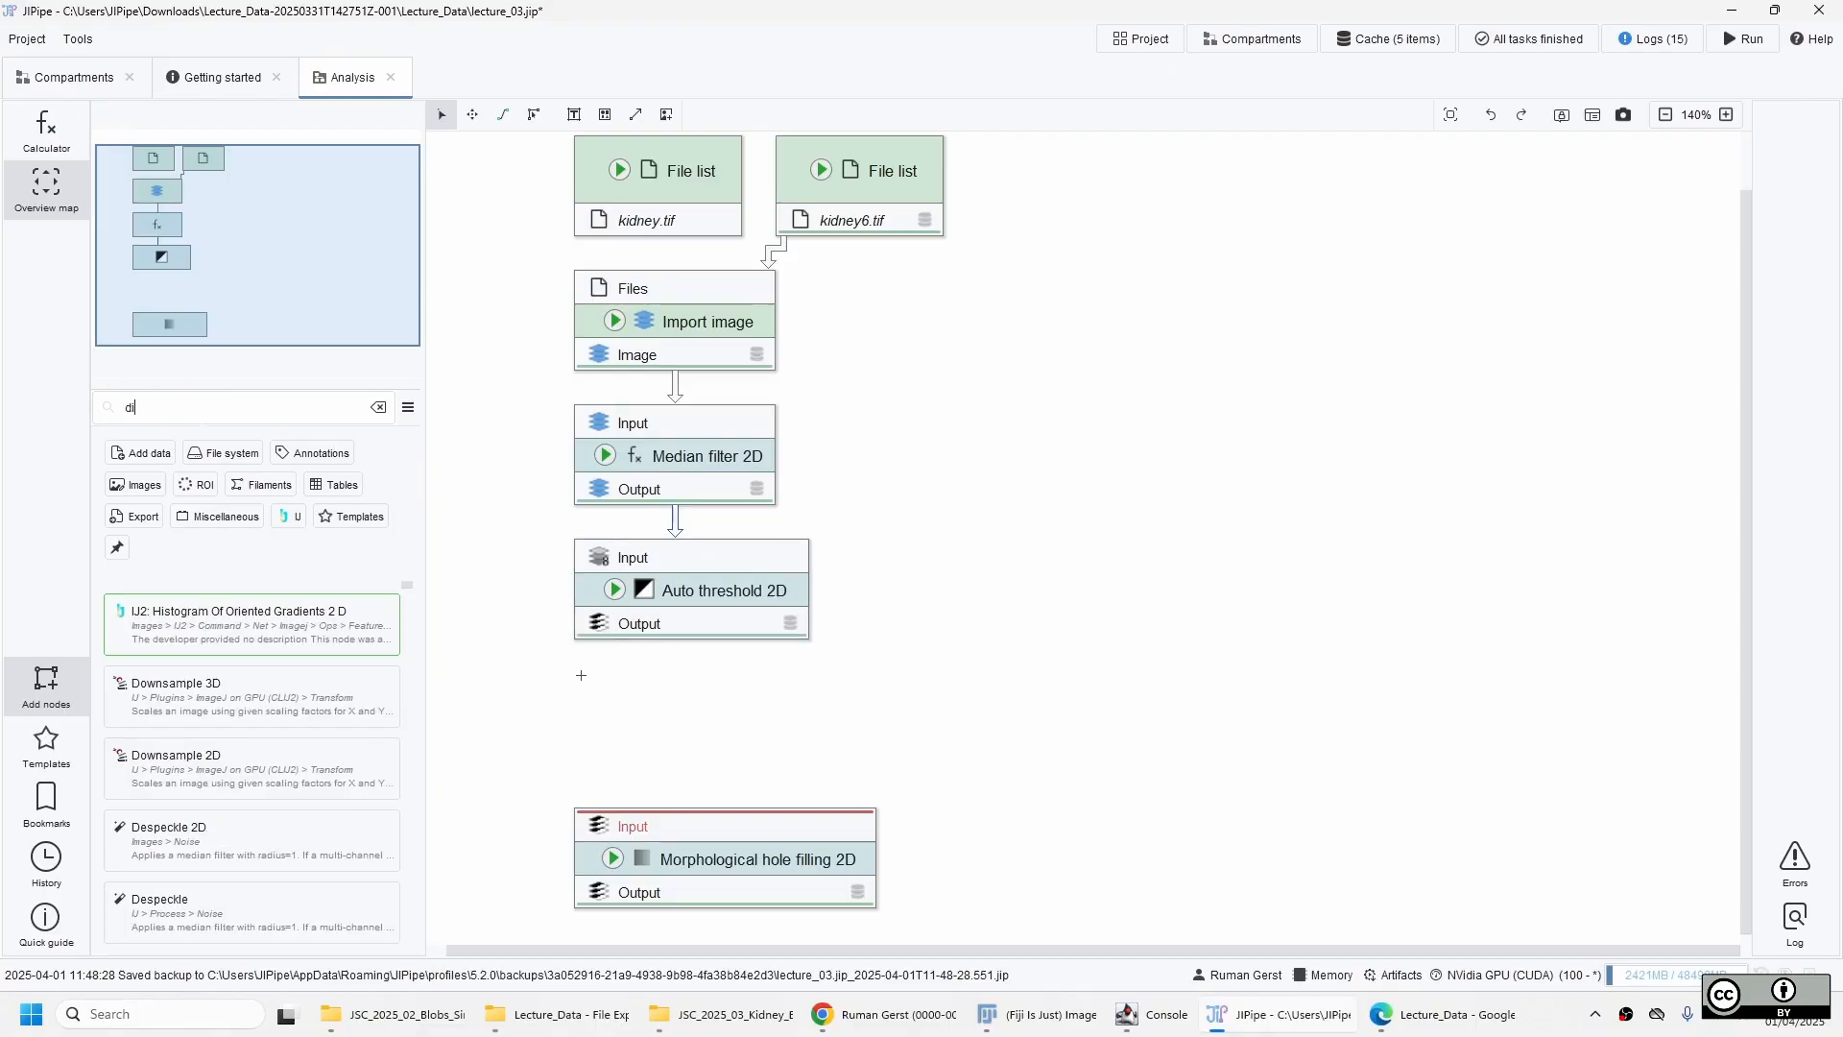
pyautogui.write('l')
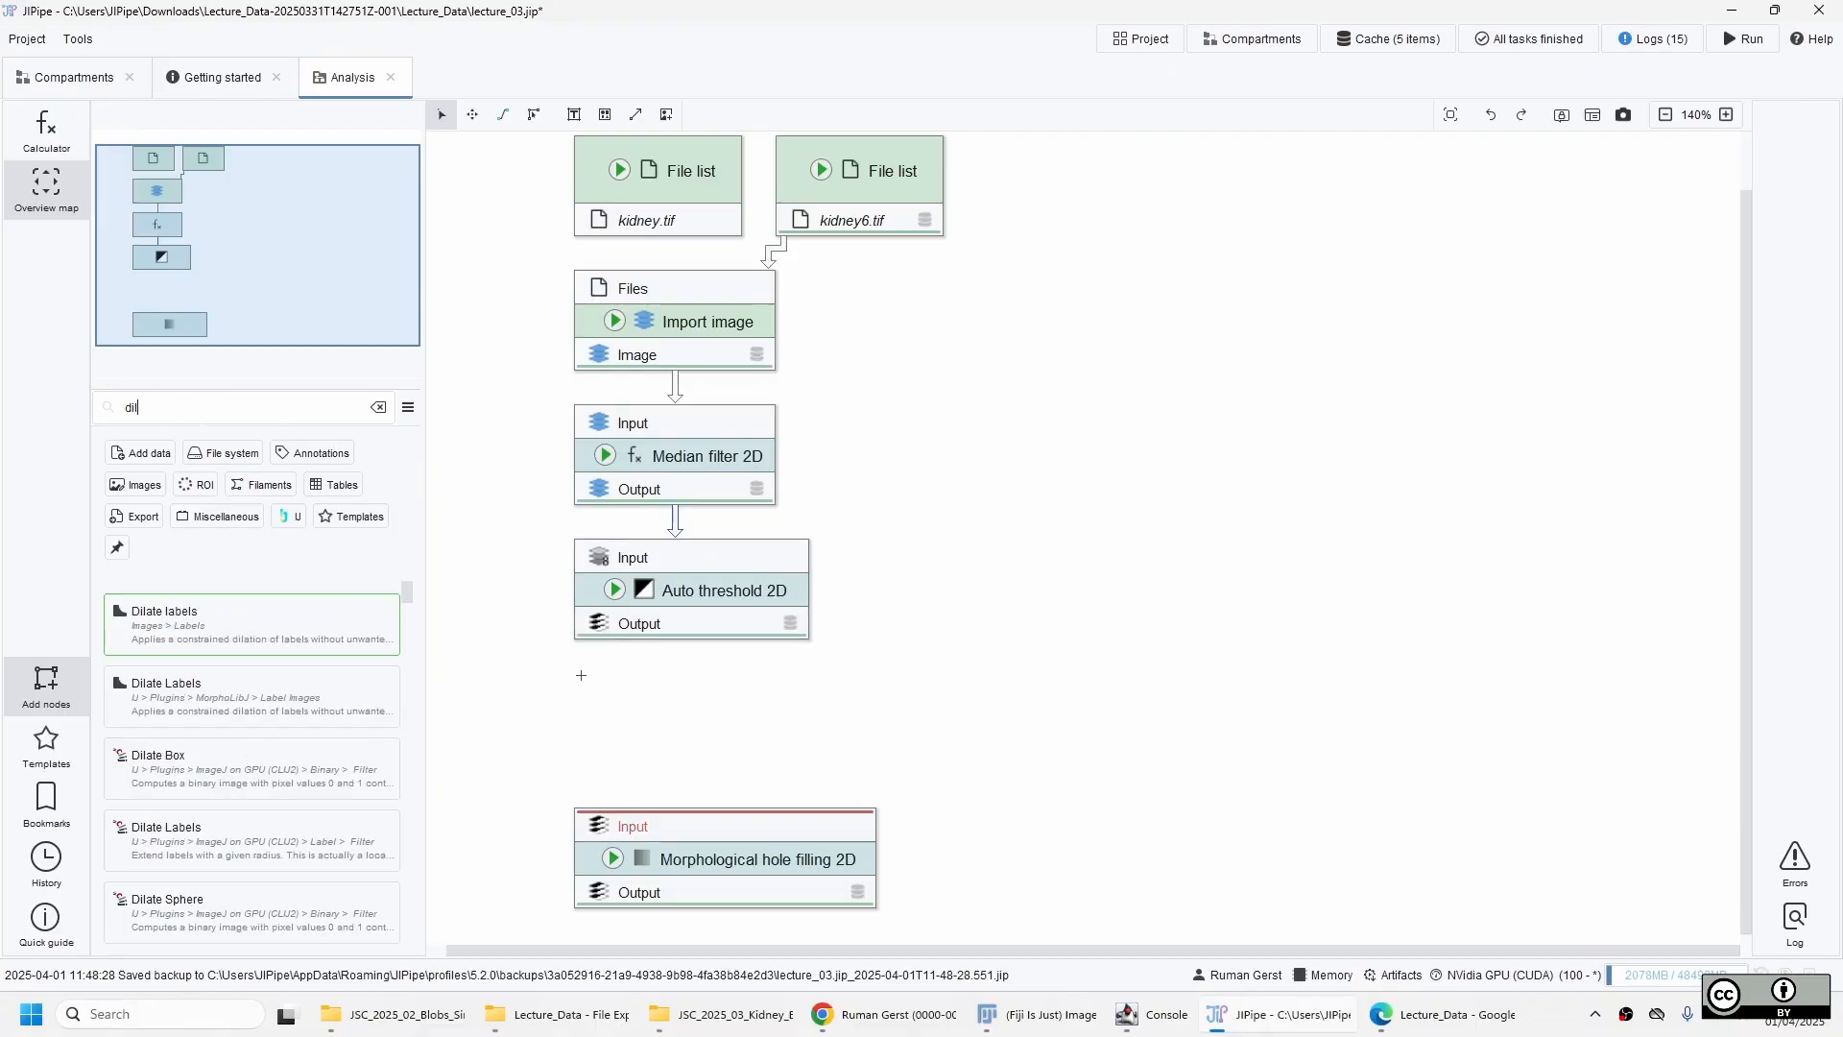
pyautogui.write('ation')
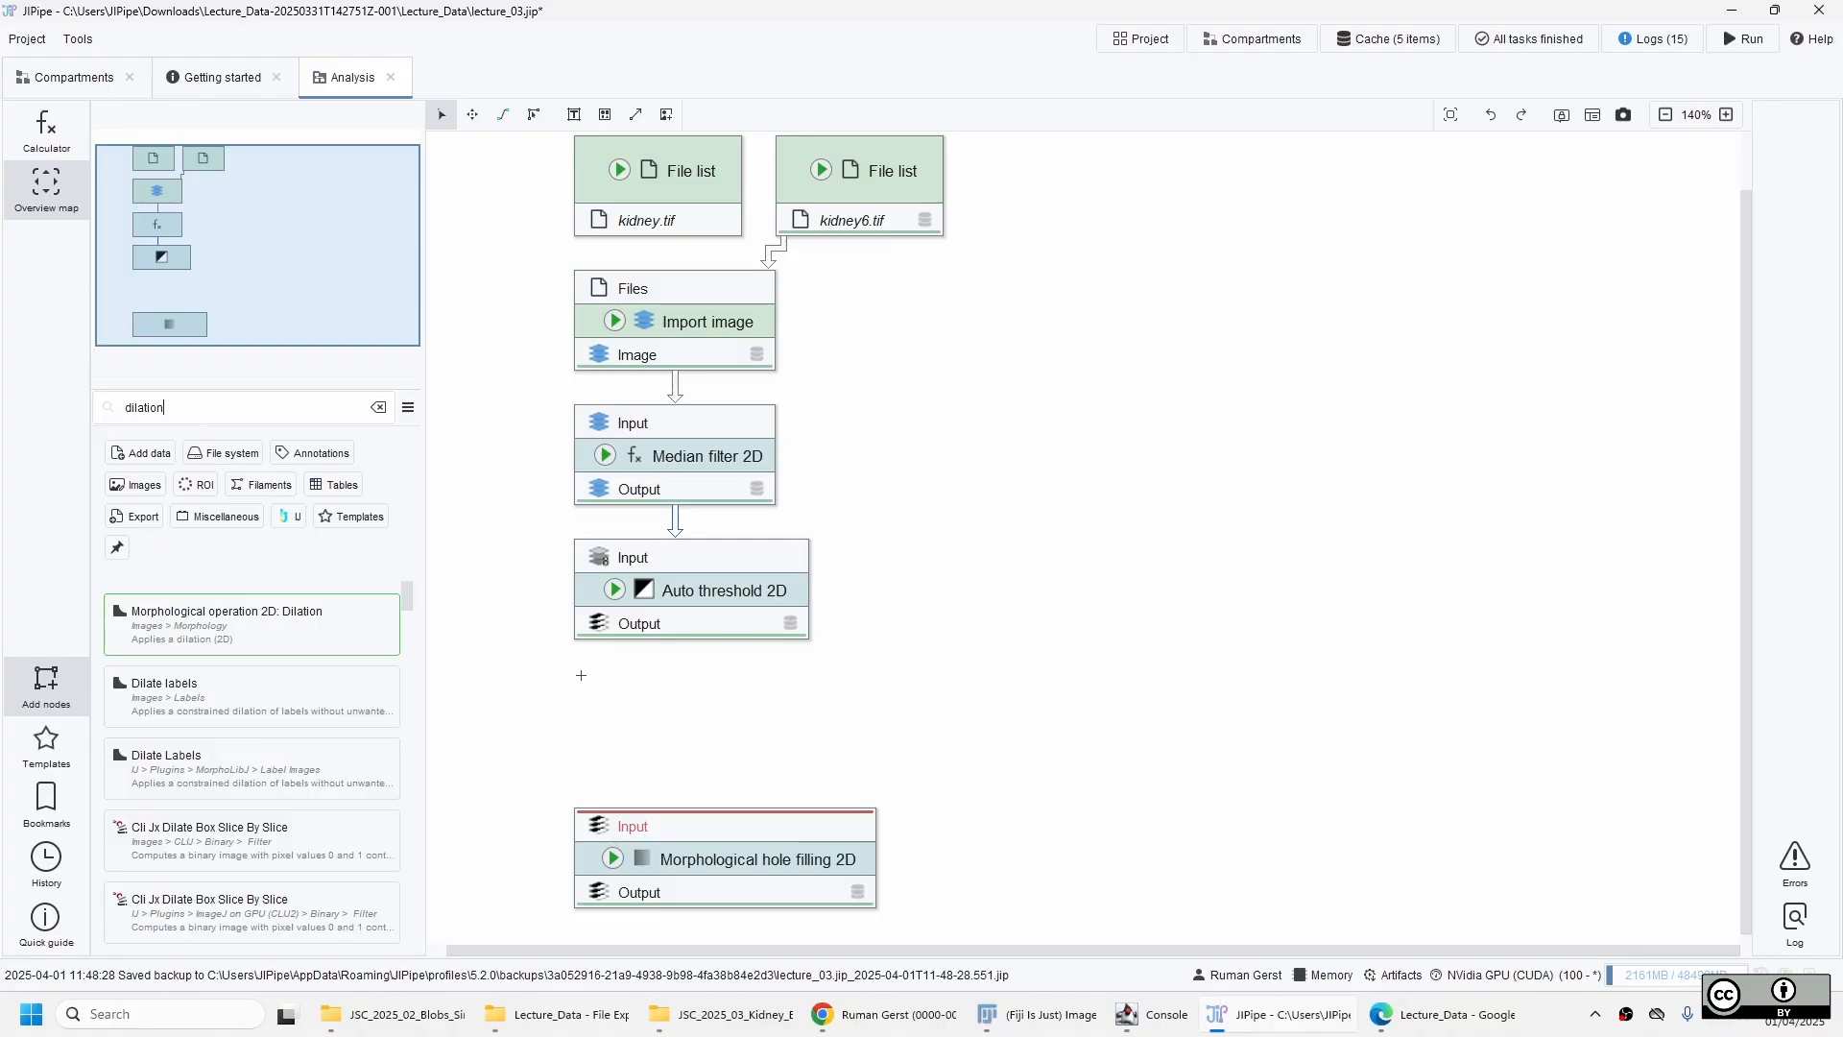
pyautogui.doubleClick(243, 628)
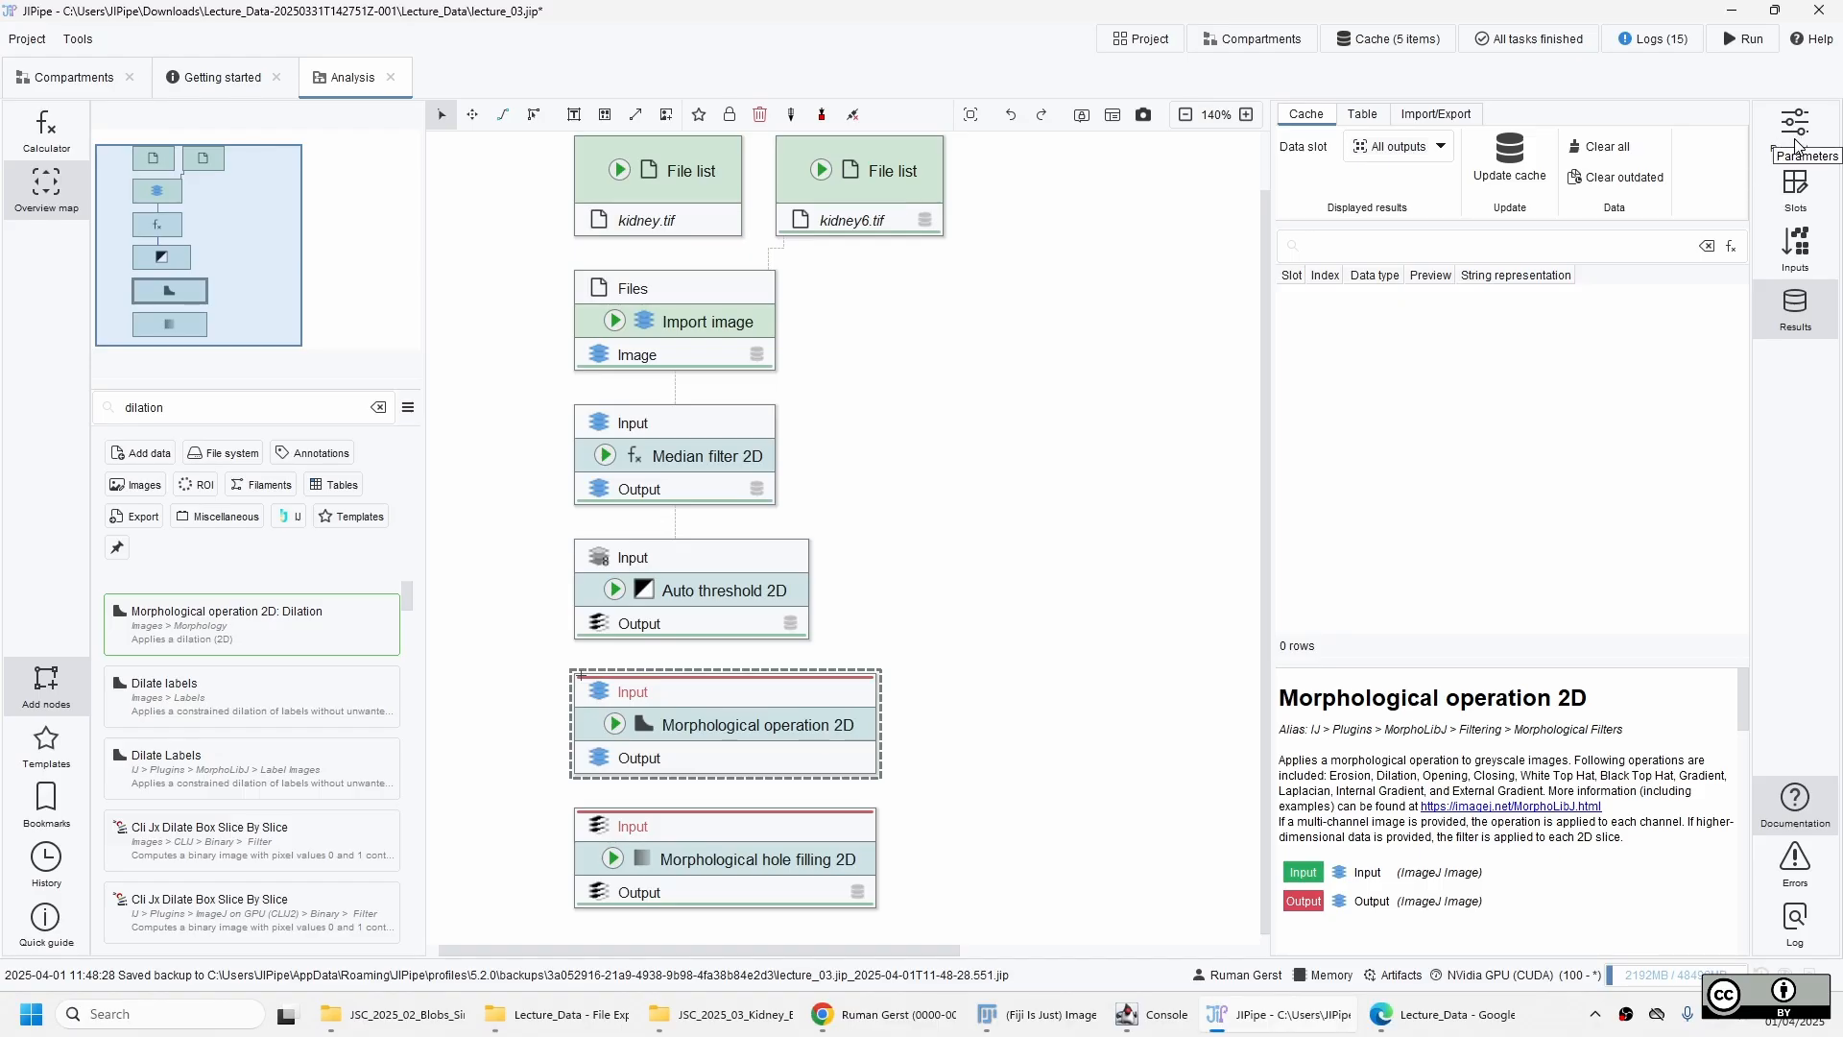
# Set the dilation node's radius to 20.
pyautogui.click(1801, 134)
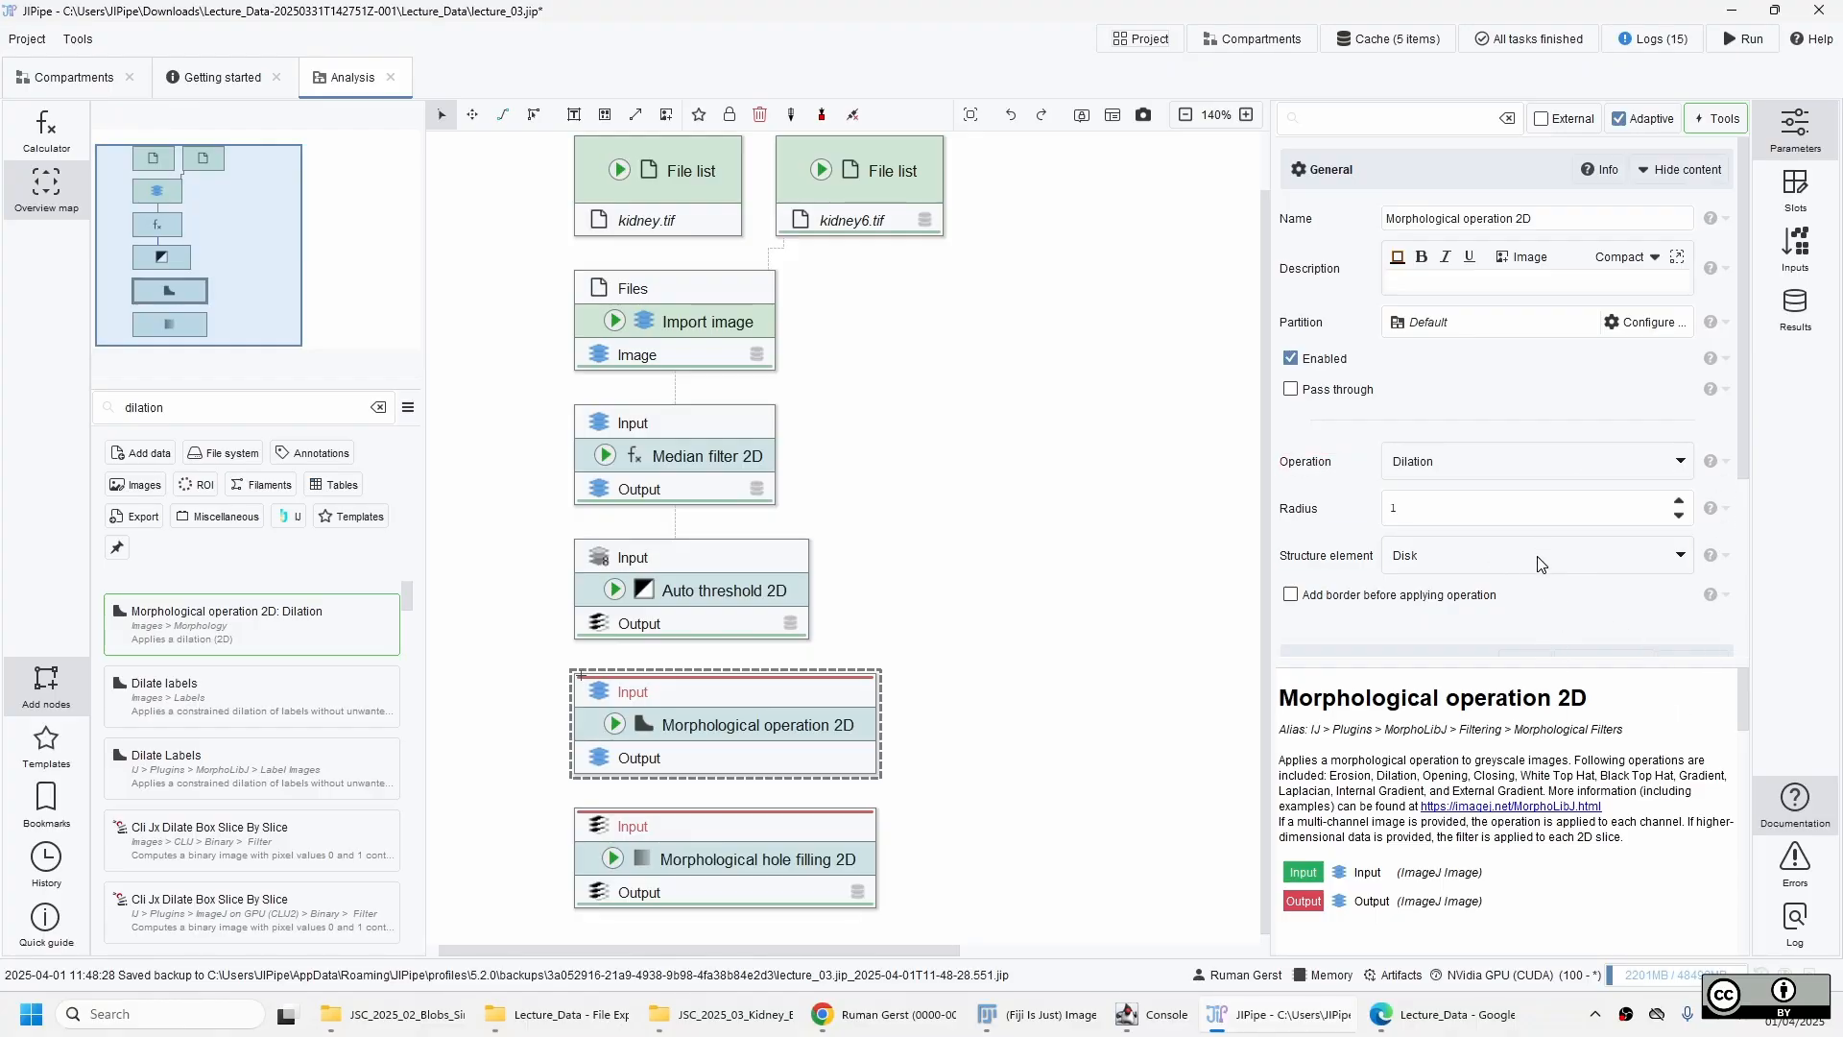
pyautogui.click(1404, 511)
pyautogui.write('20')
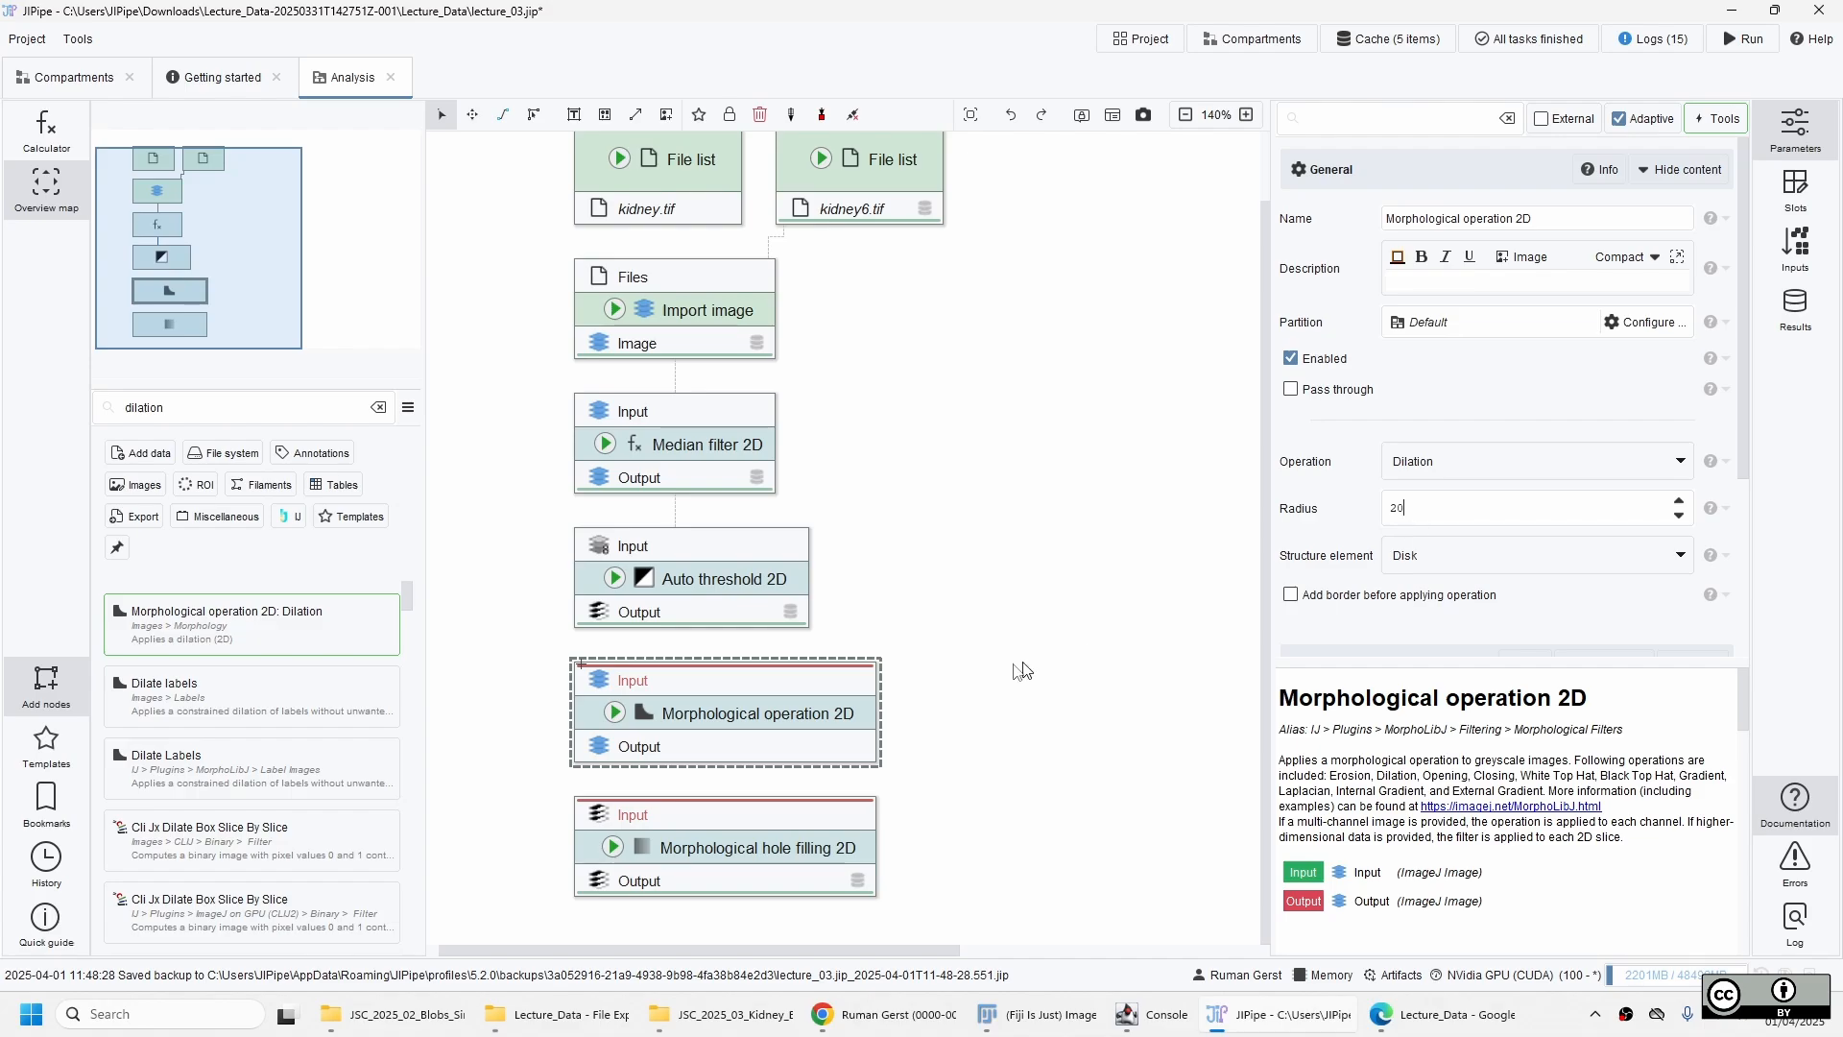
# Duplicate the dilation node below Morphological hole filling 2D and set the copy's operation to Erosion.
pyautogui.click(805, 861)
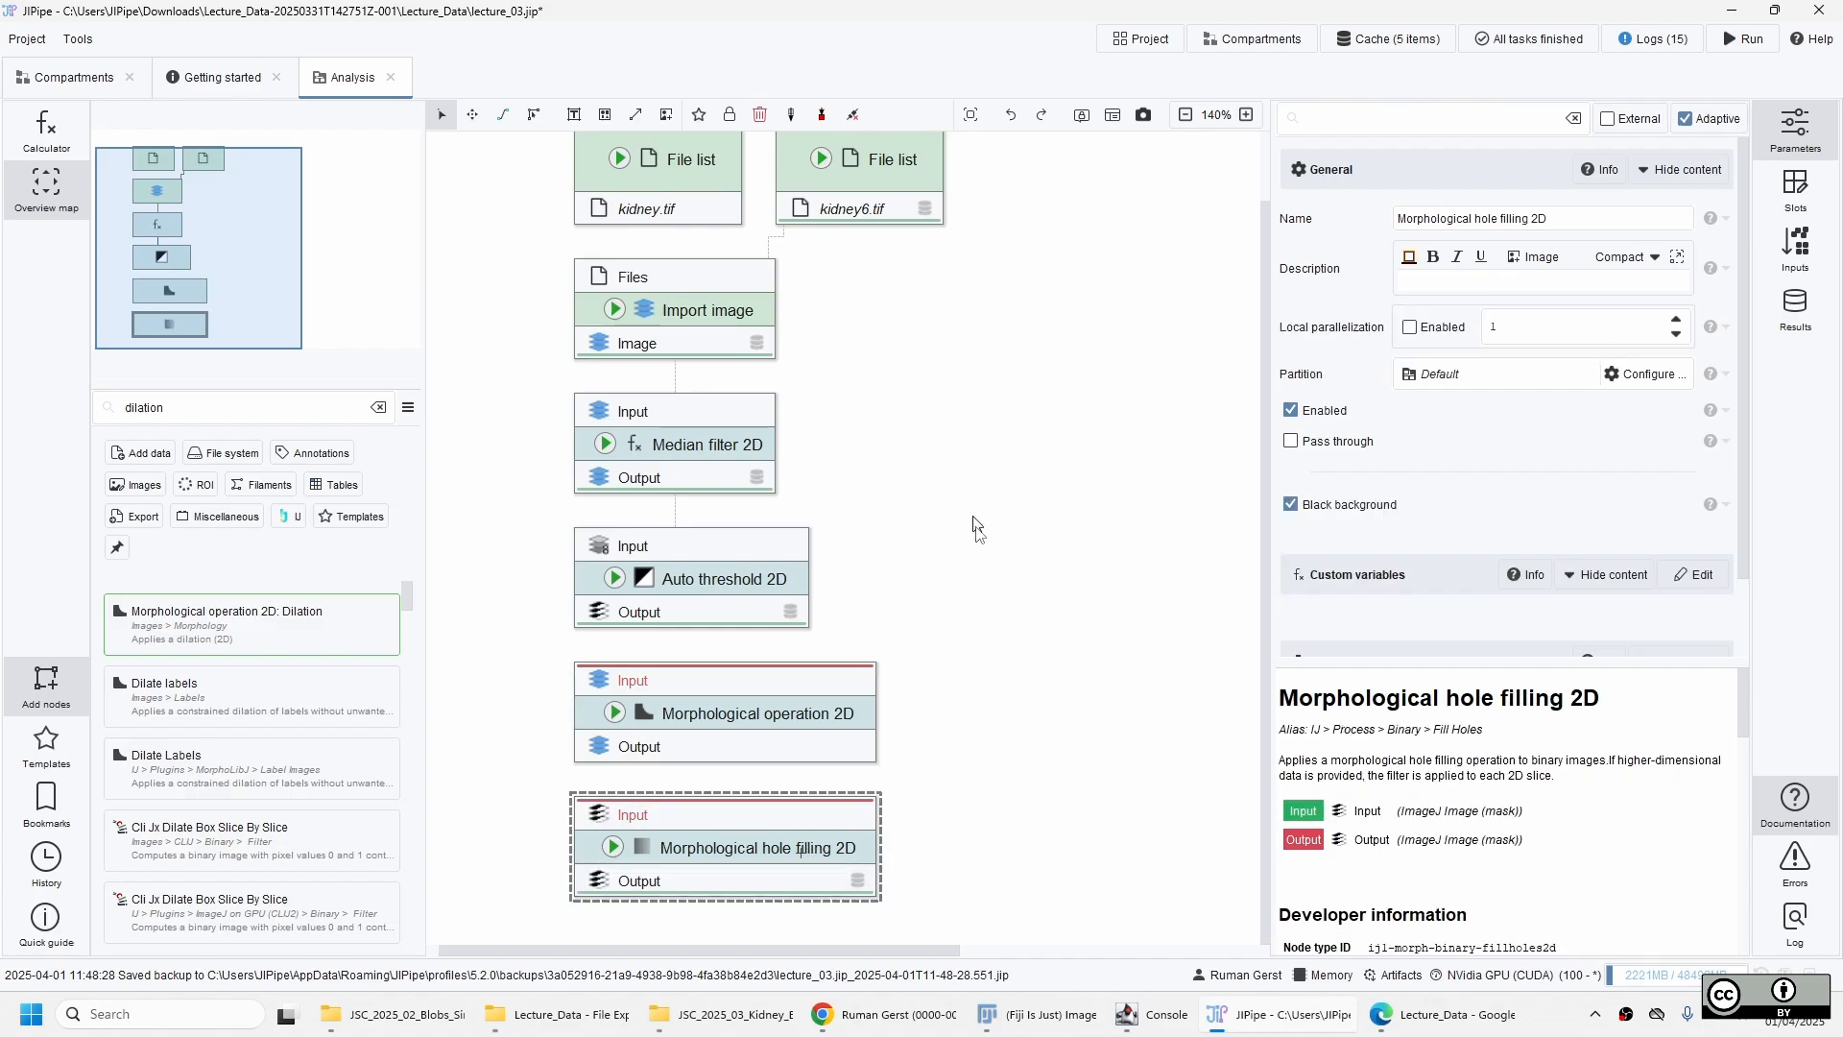
pyautogui.click(823, 722)
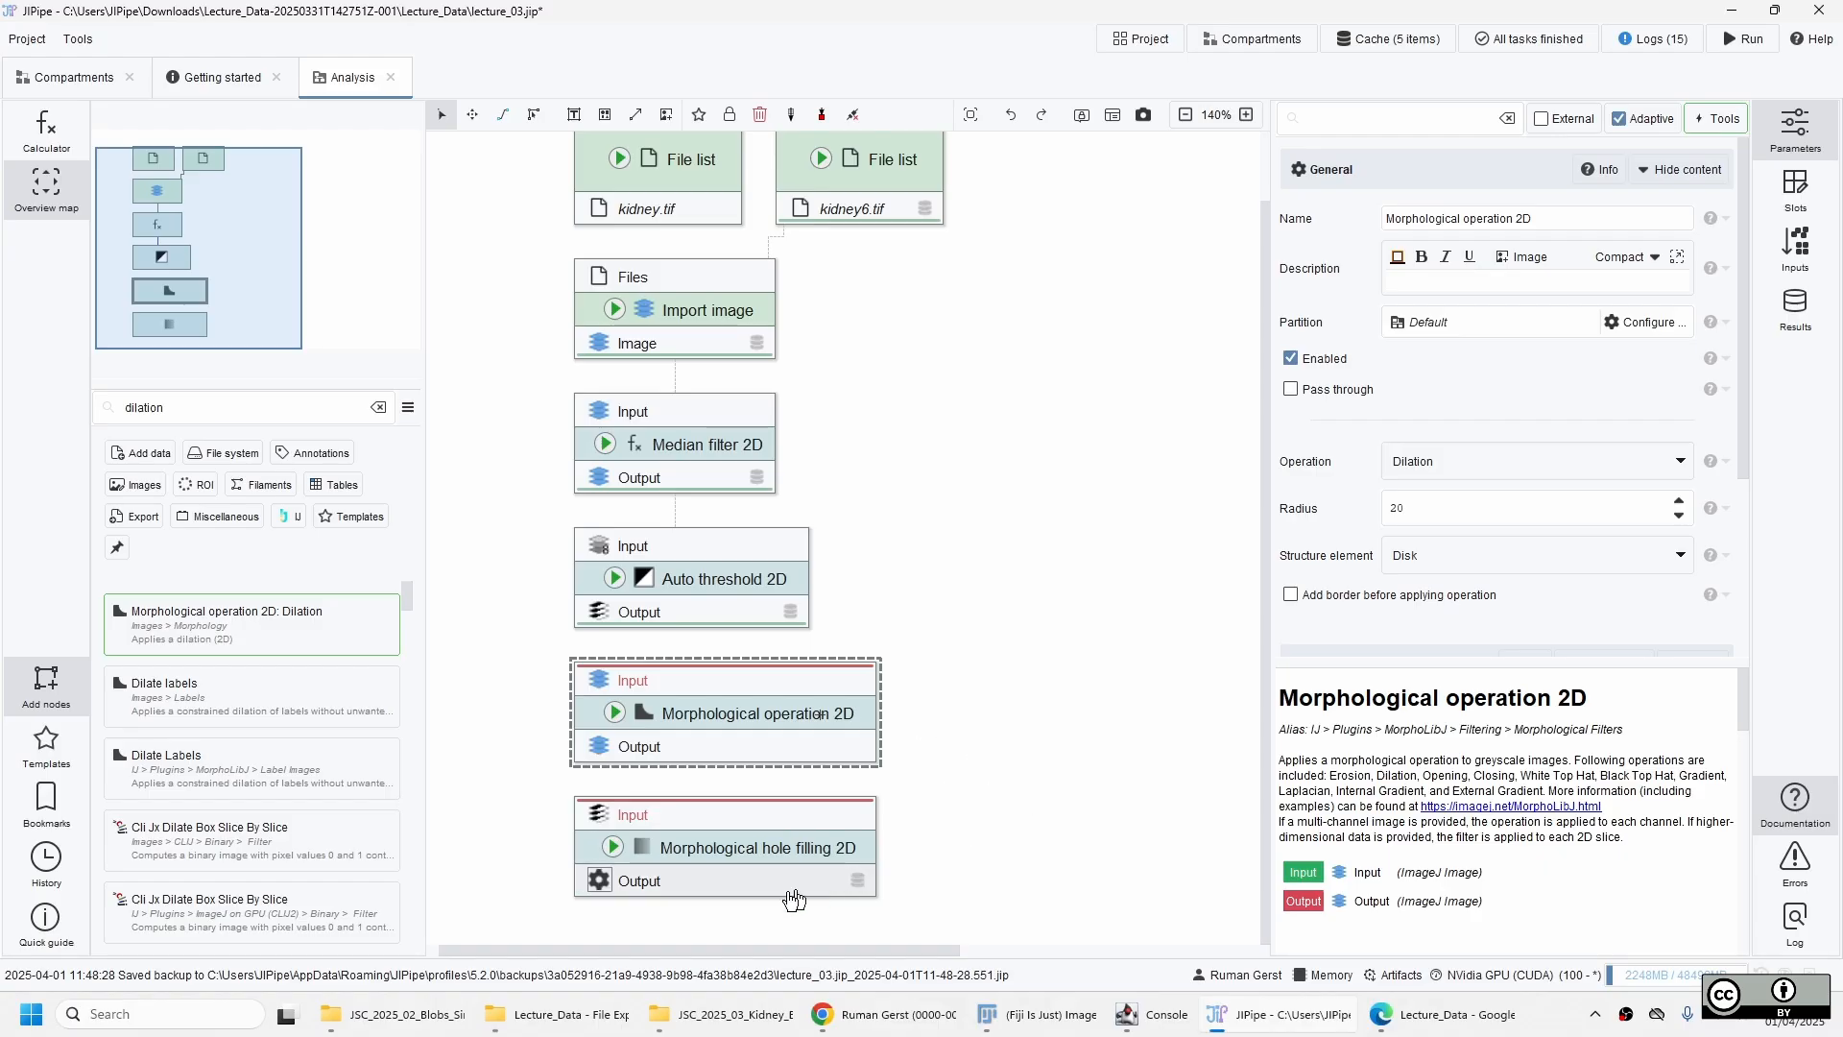
pyautogui.moveTo(1037, 860); pyautogui.dragTo(1069, 560)
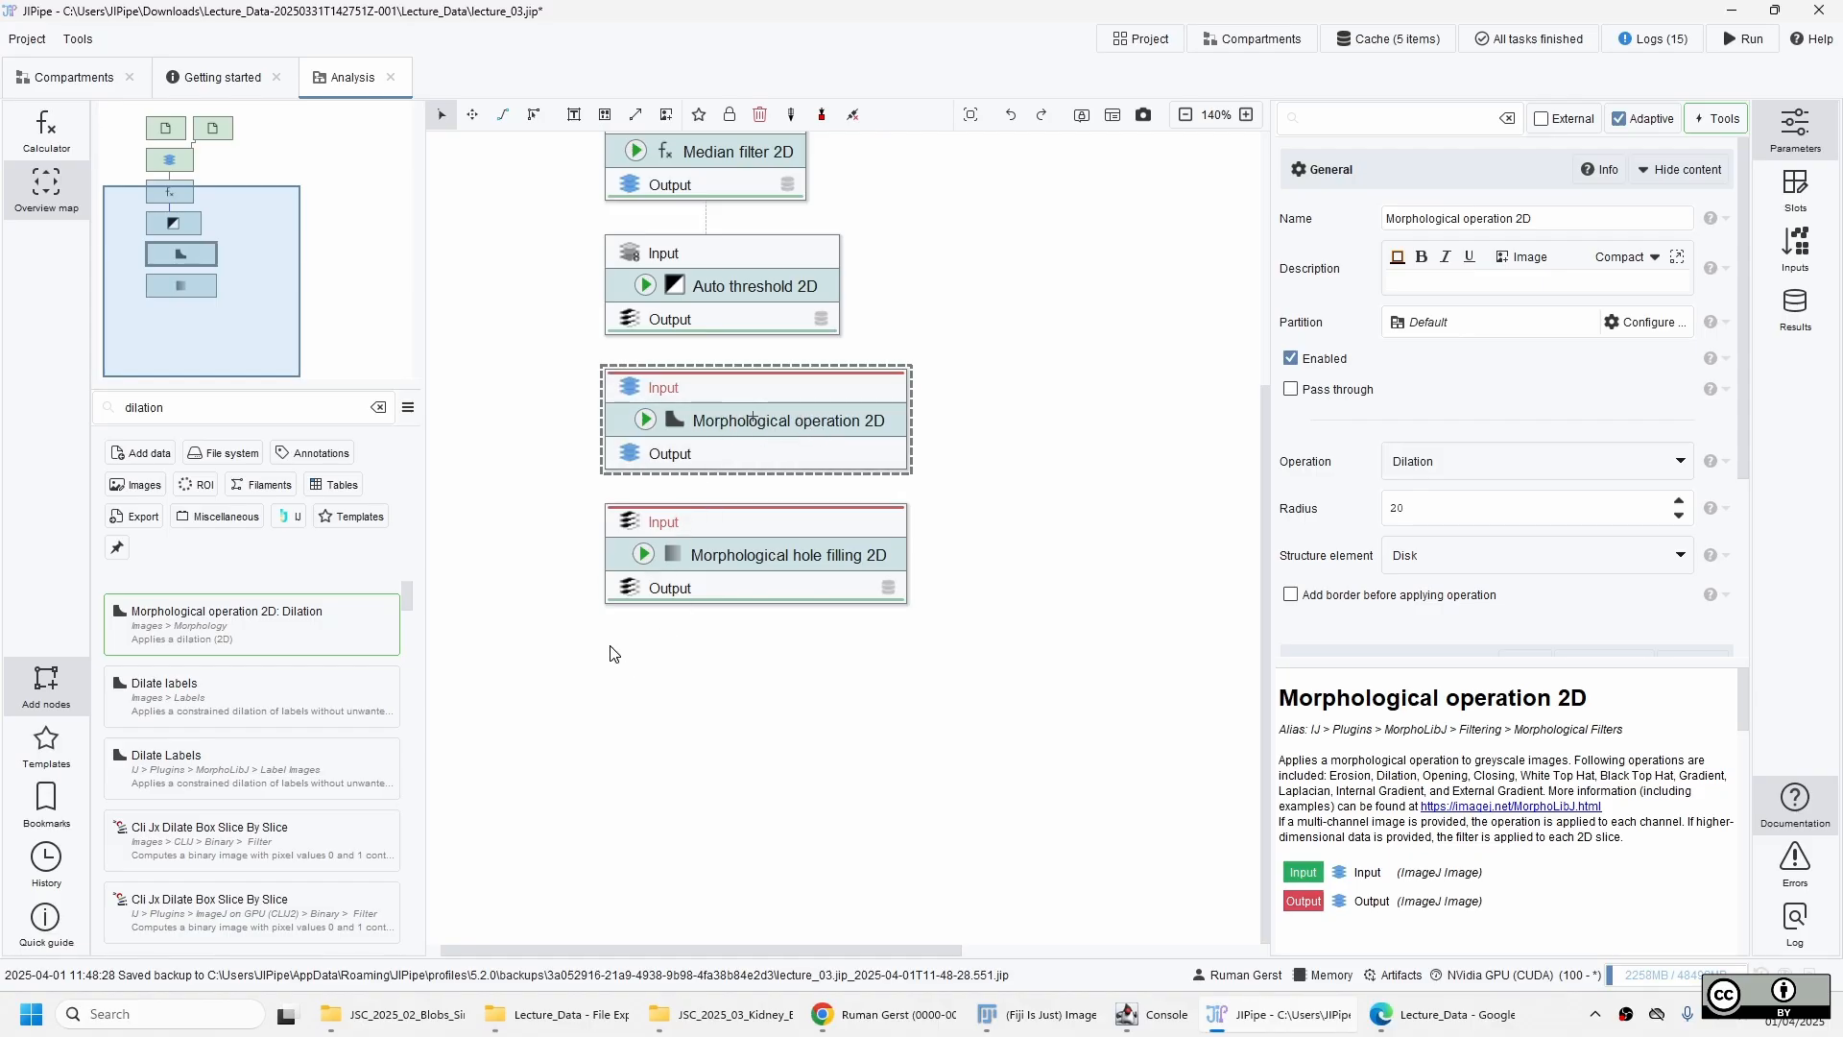
pyautogui.hotkey('ctrl', 'd')
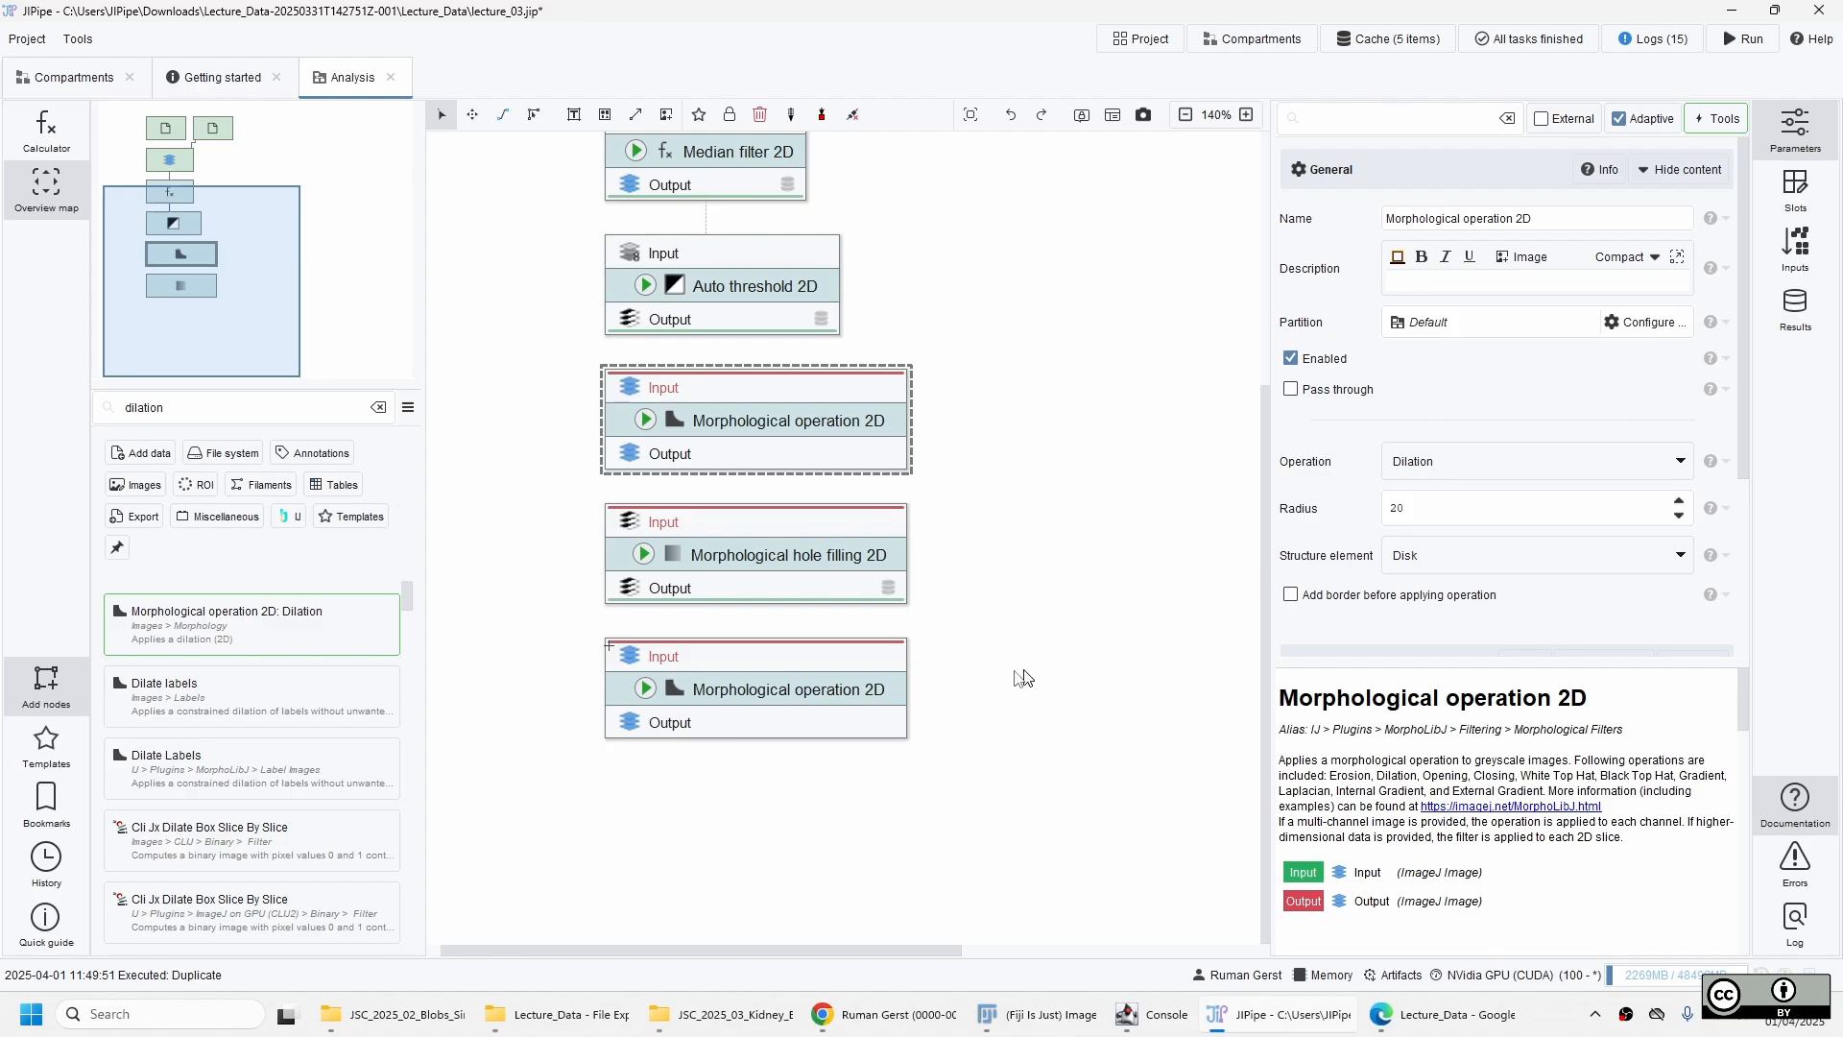
pyautogui.click(844, 698)
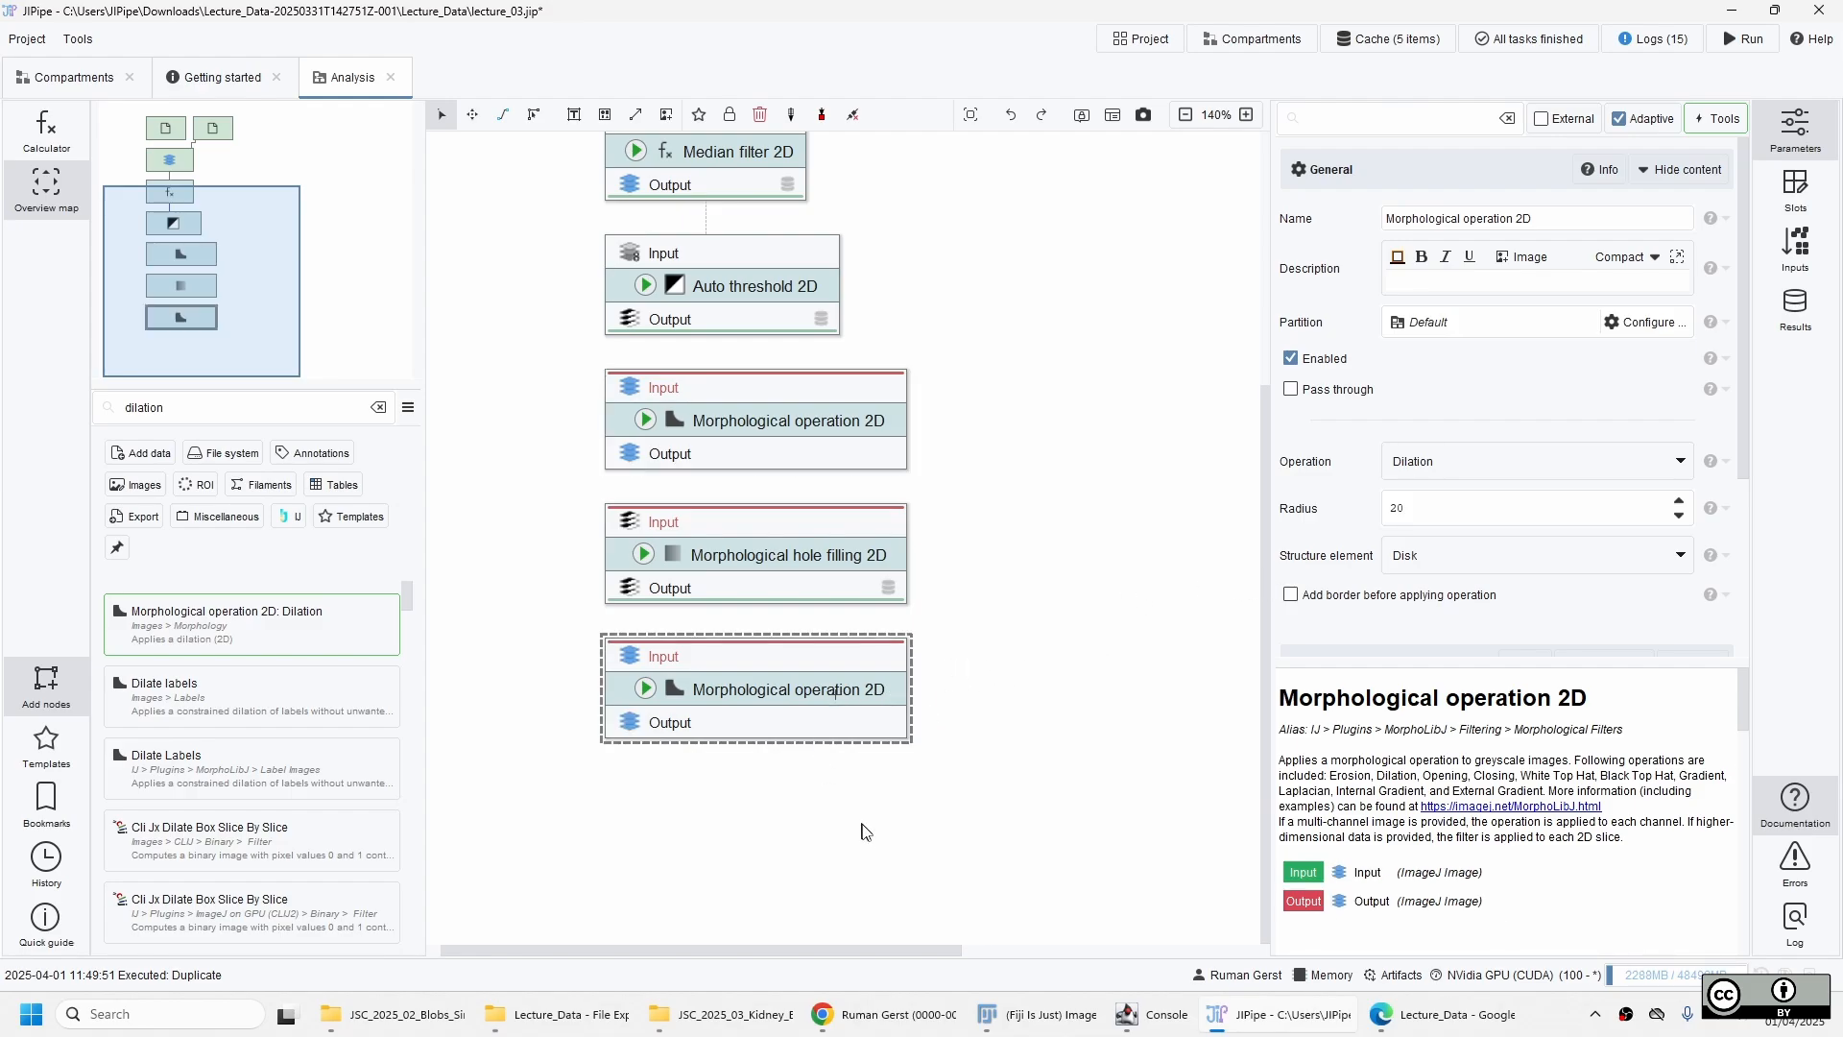
pyautogui.click(1555, 461)
pyautogui.click(1502, 517)
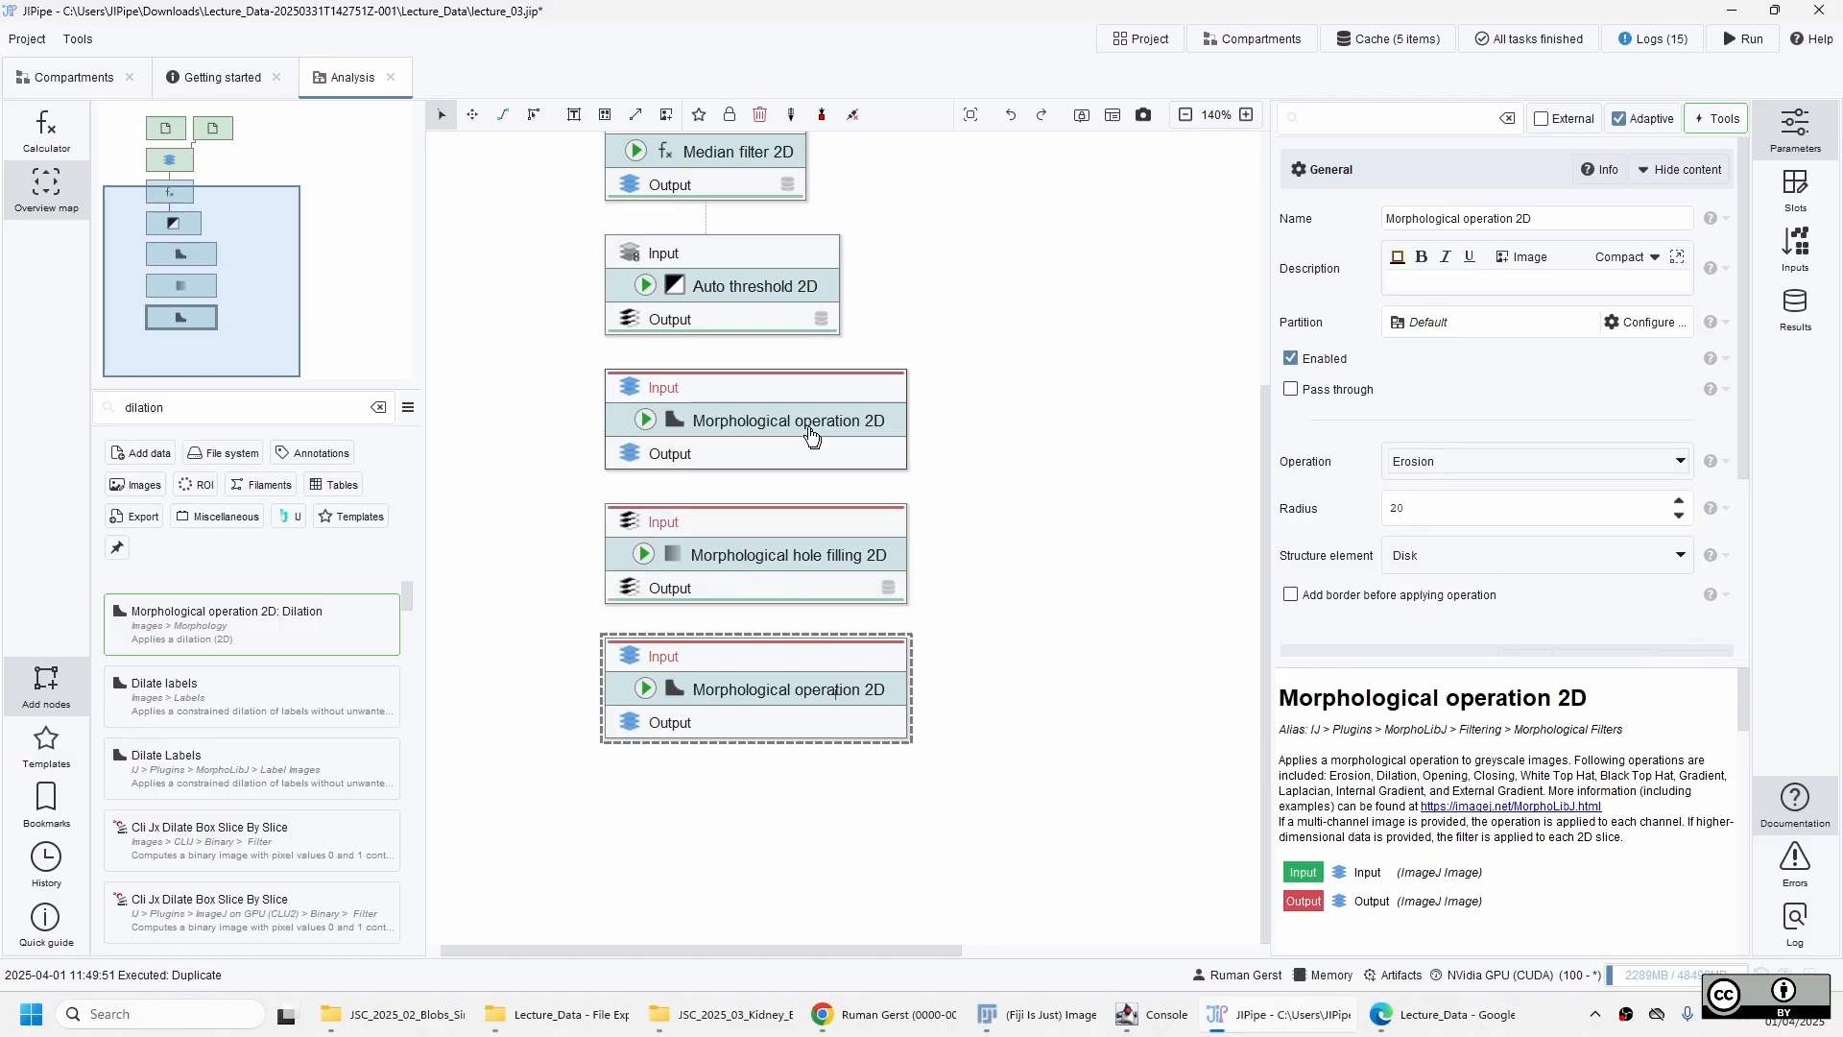
pyautogui.click(812, 430)
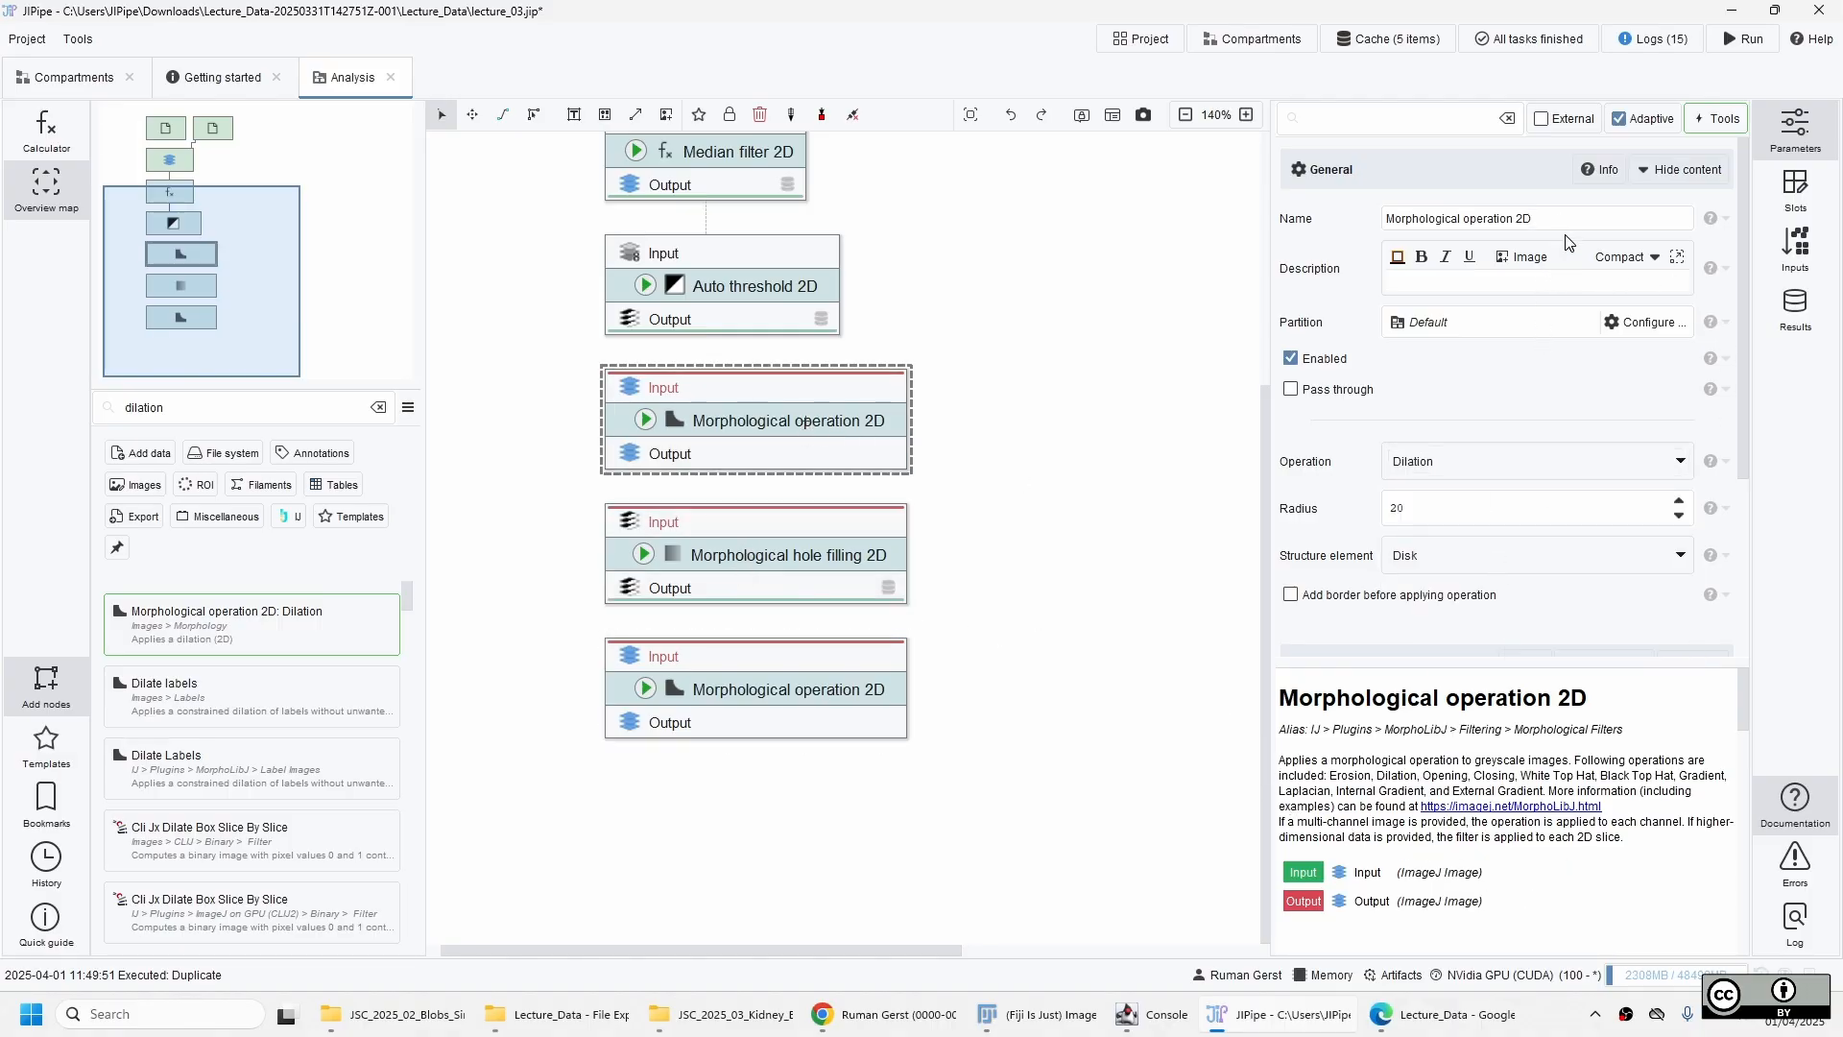
# Rename the dilation node to "Morphological operation 2D: Dilation r=20".
pyautogui.write(': ')
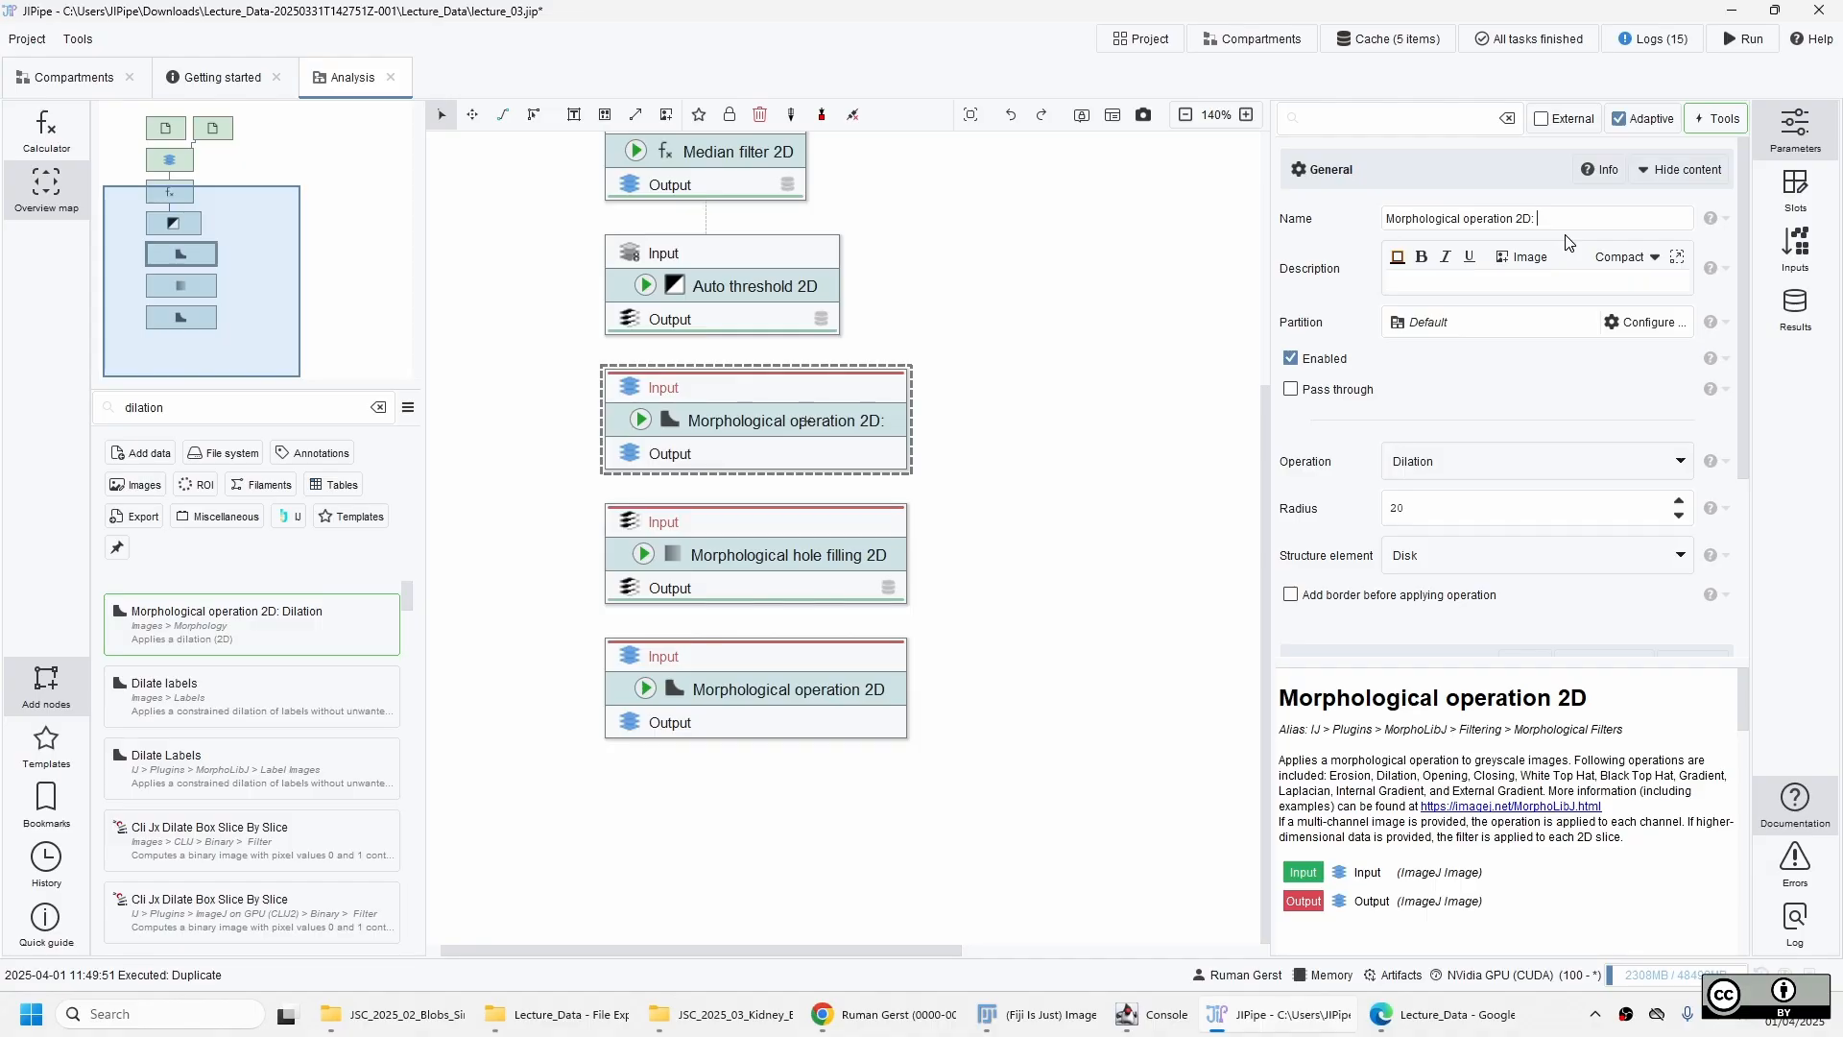
pyautogui.write('Dilation')
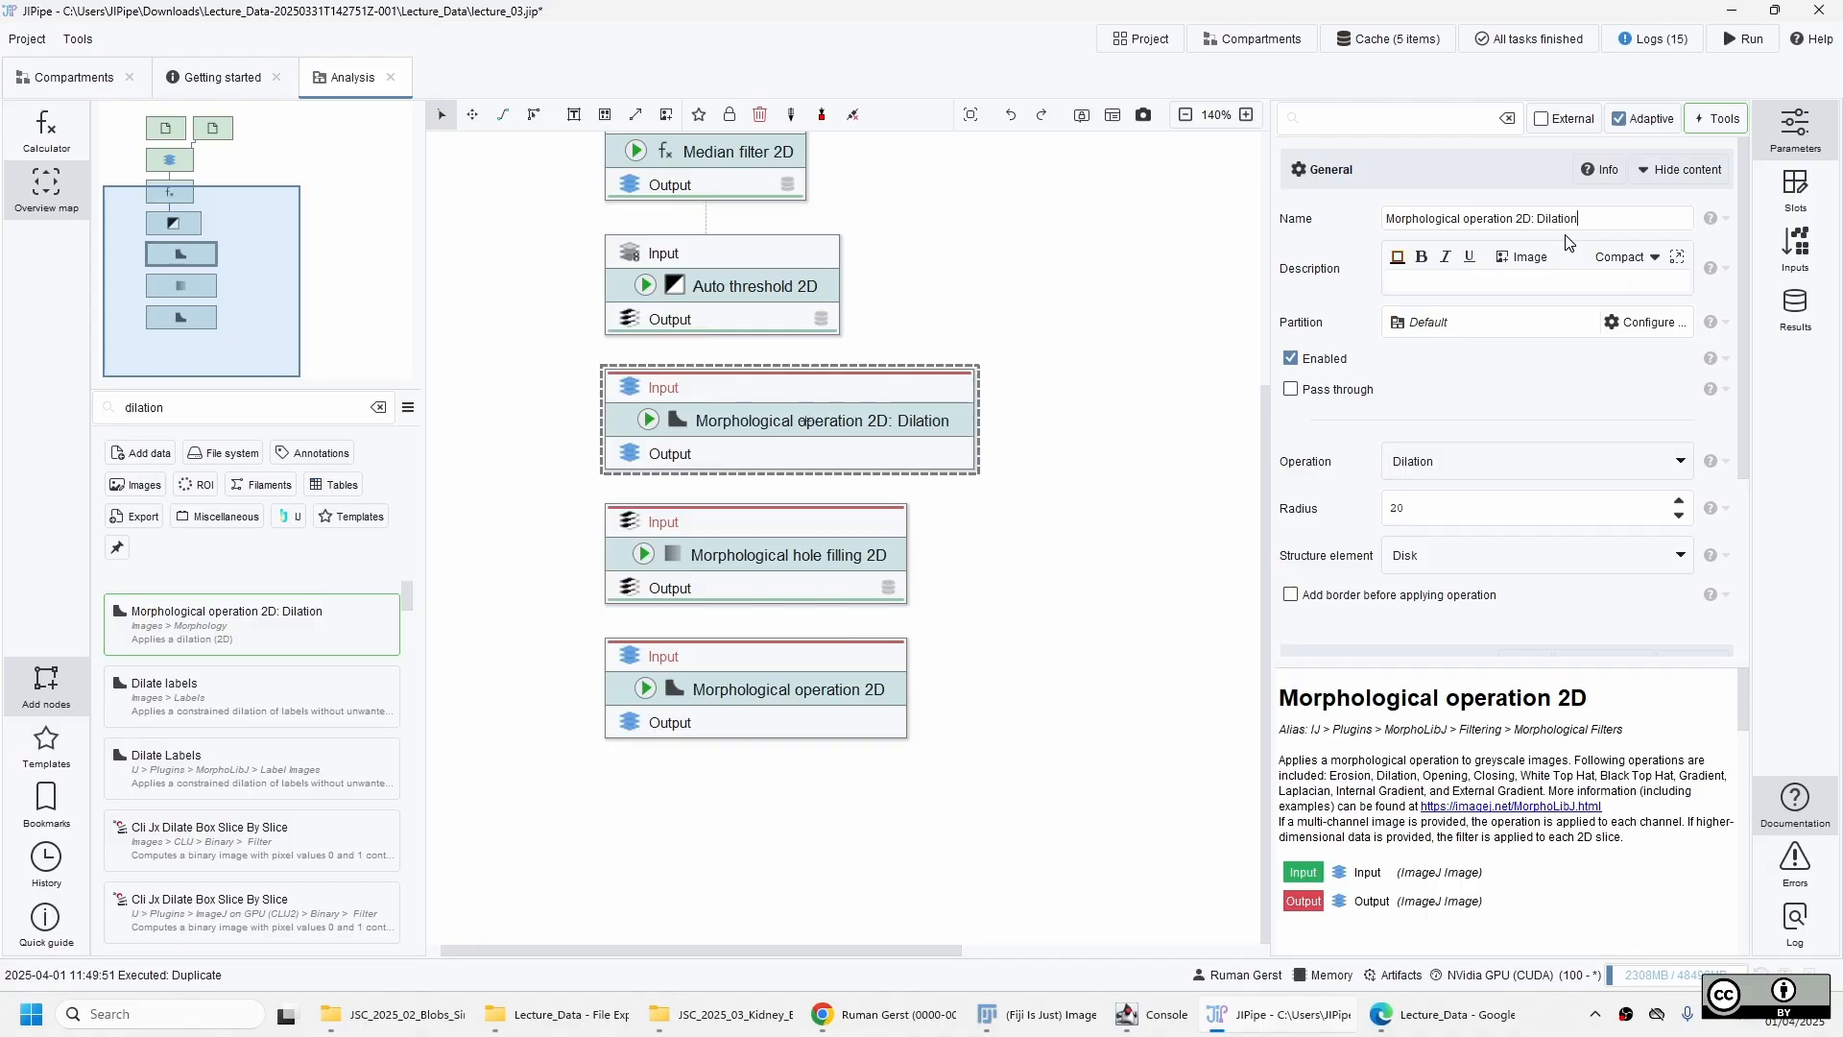
pyautogui.write(' r=20')
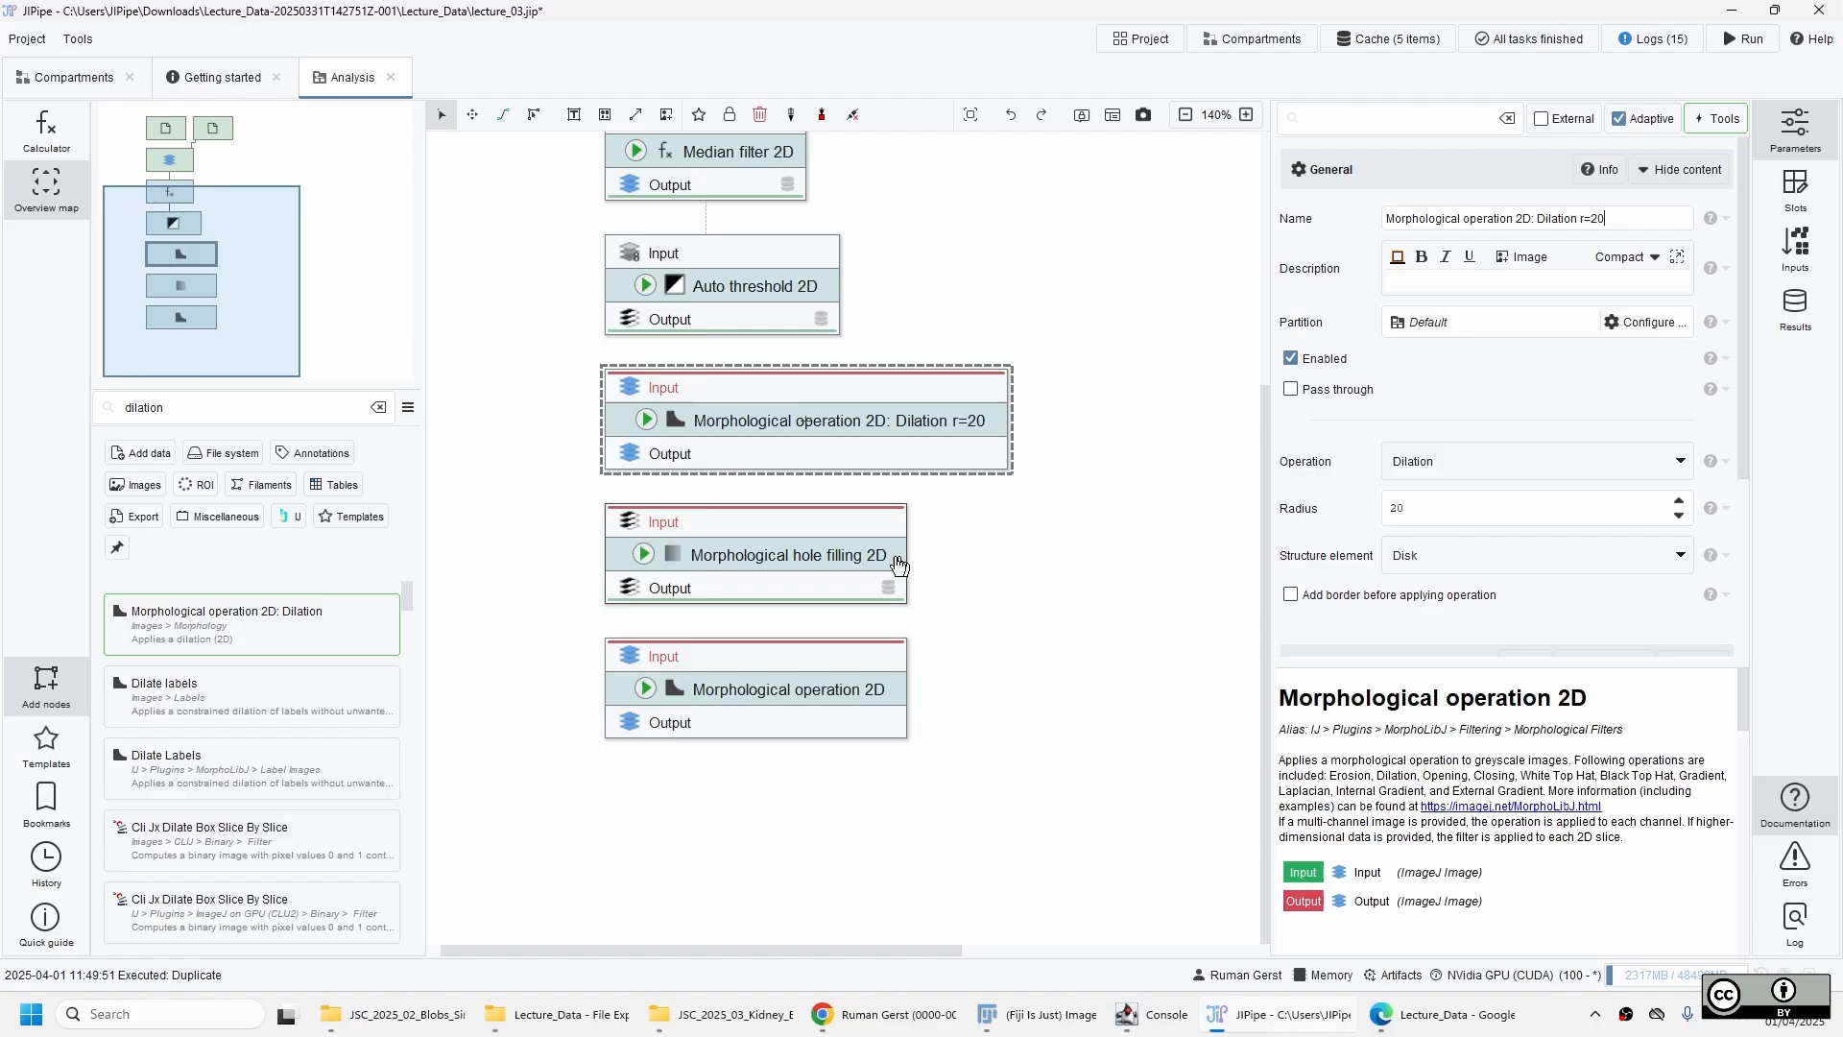
# Rename the erosion node to "Morphological operation 2D: Erosion r=20".
pyautogui.click(821, 567)
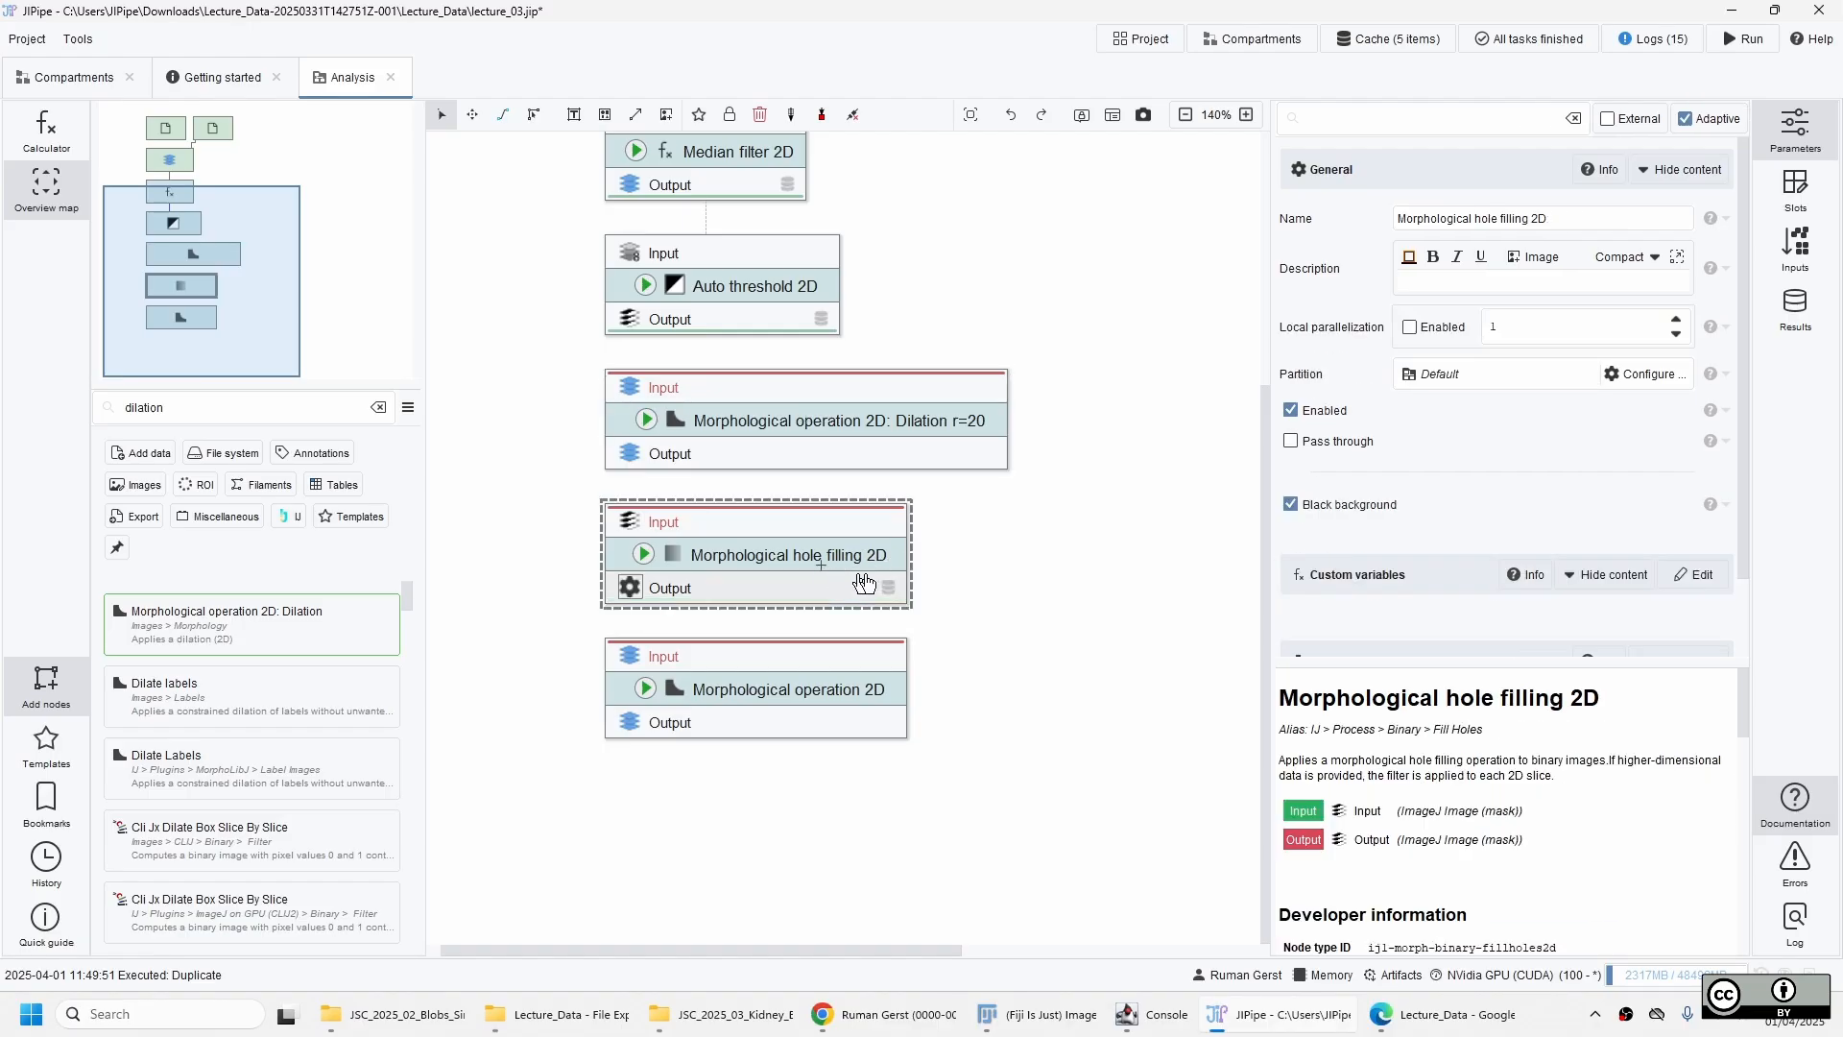
pyautogui.click(831, 710)
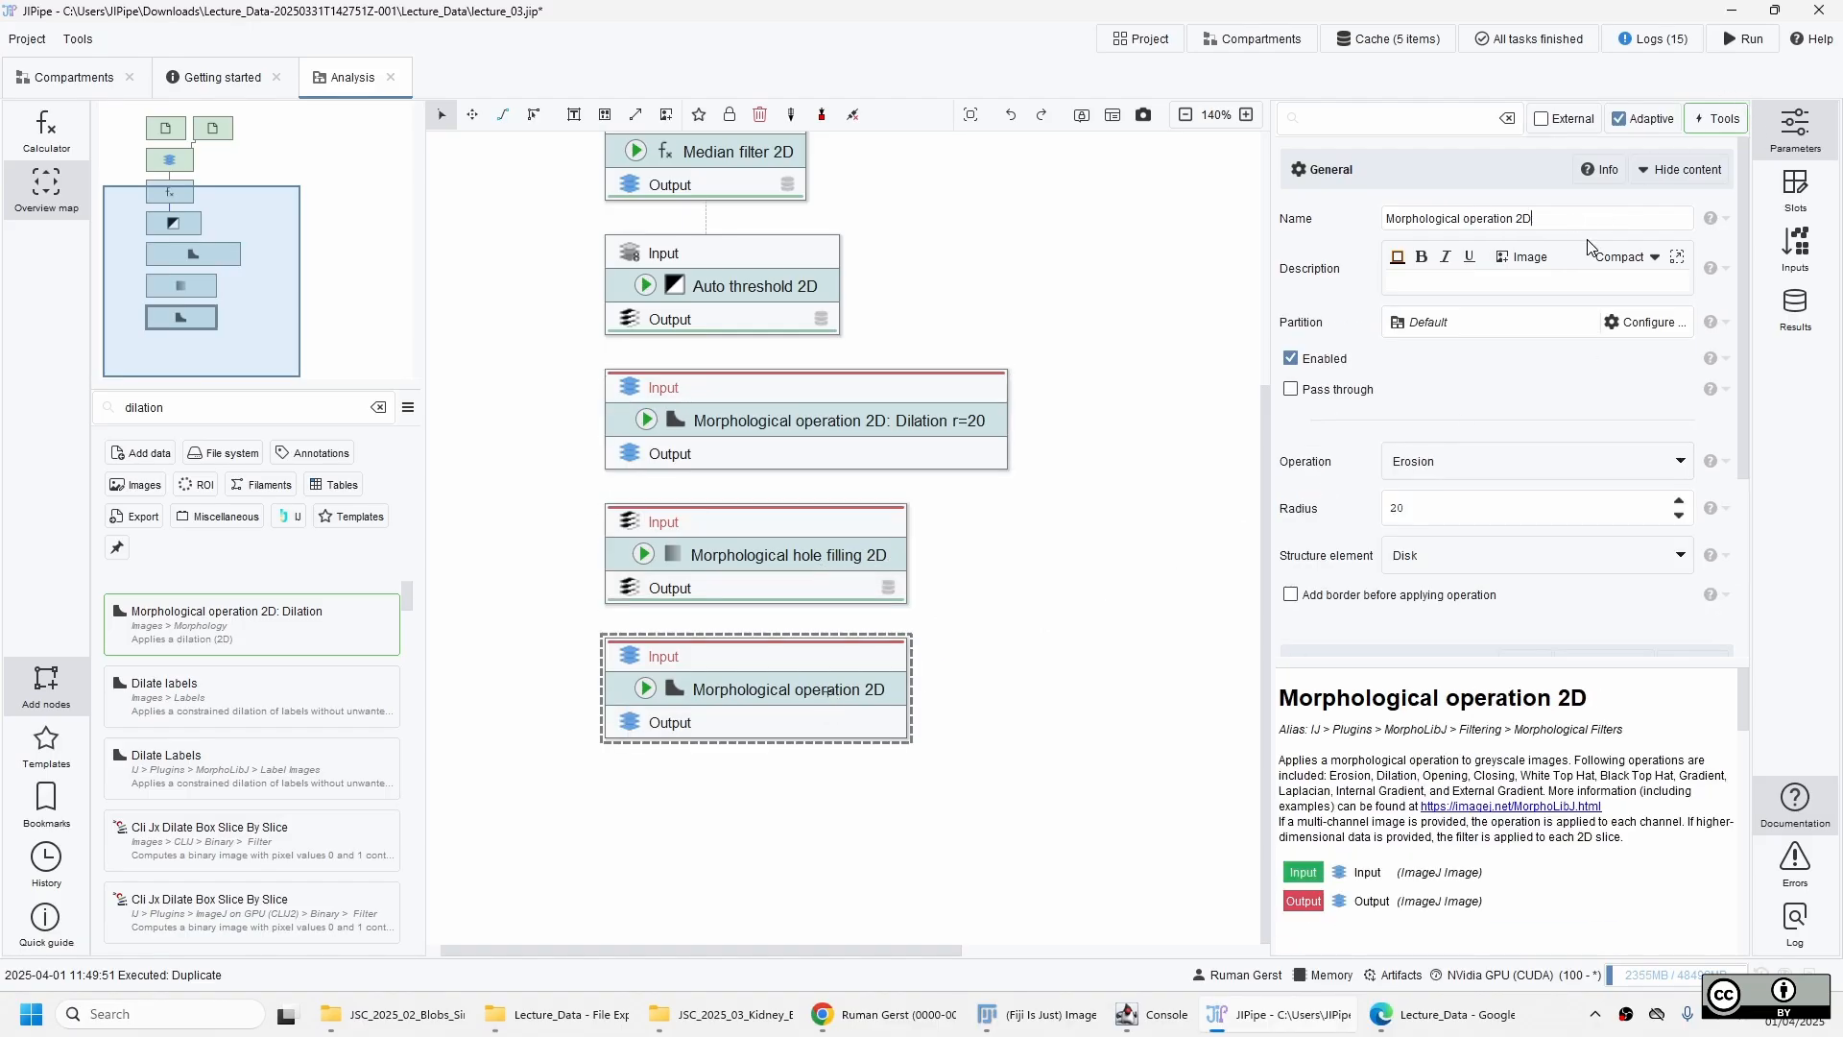
pyautogui.write(': Erosi')
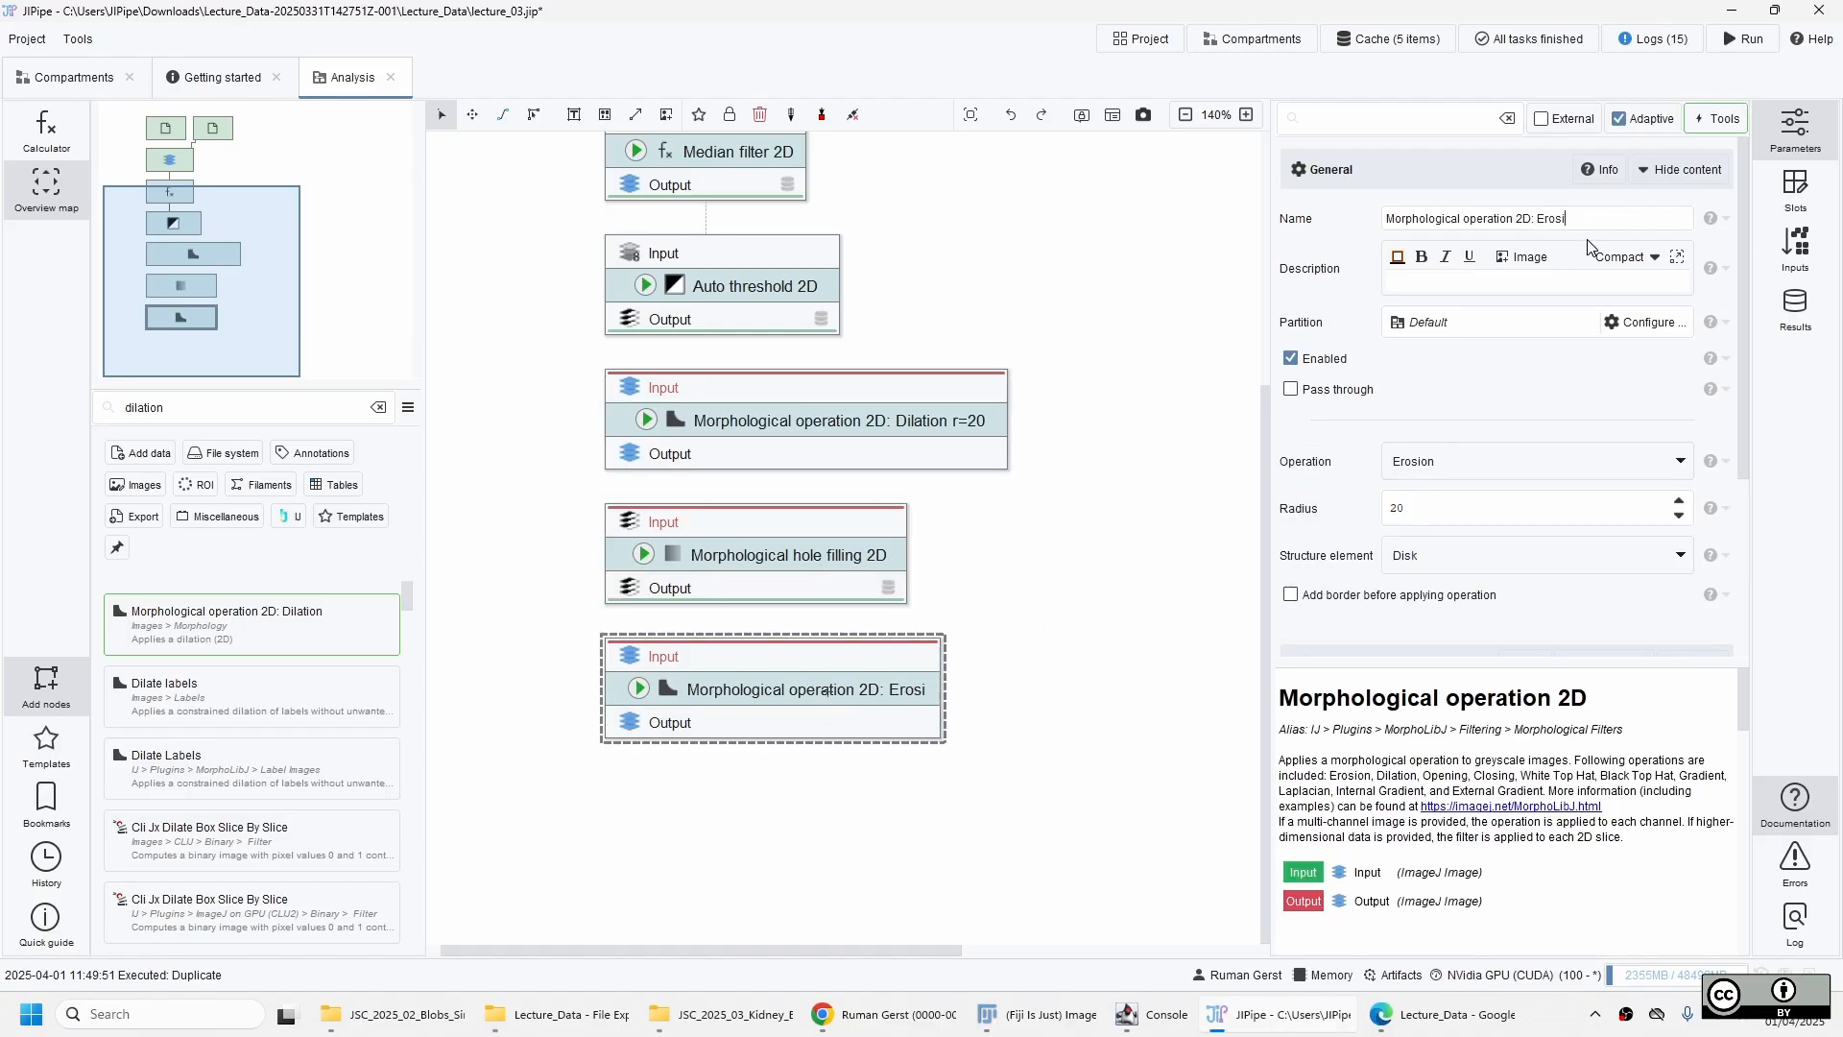
pyautogui.write('on r=20')
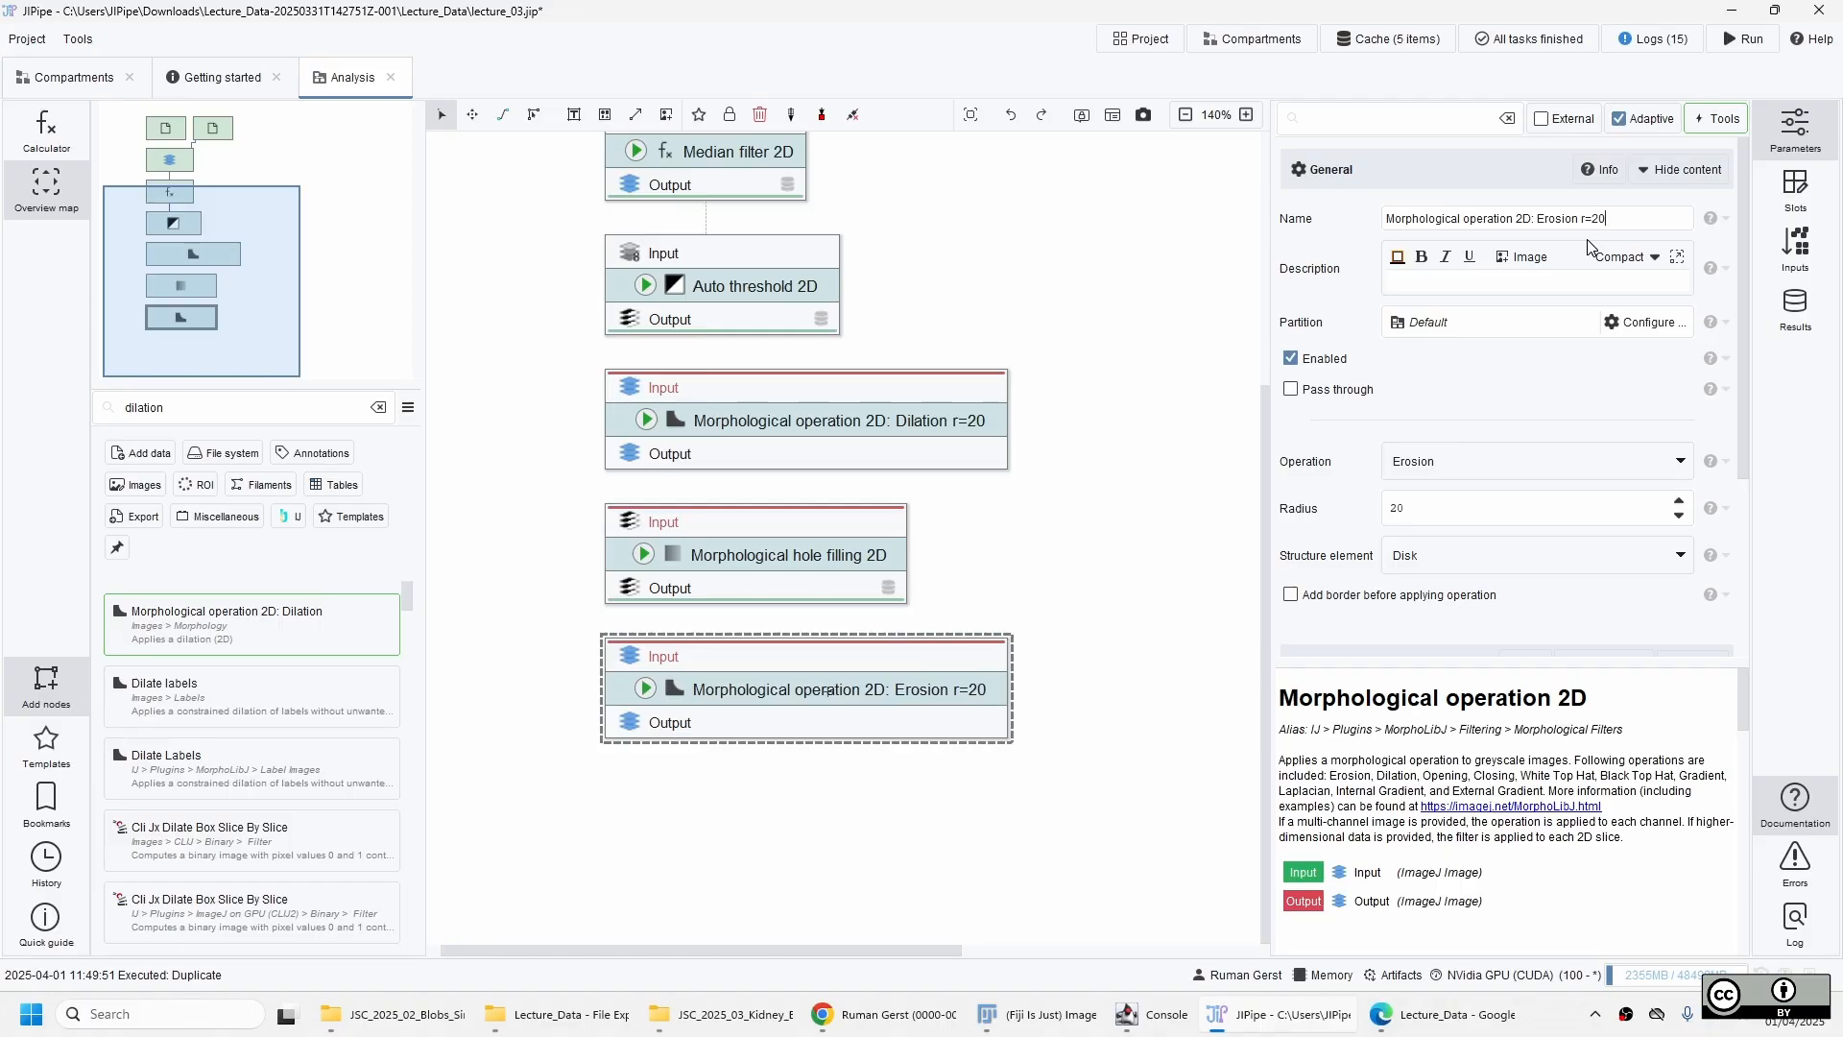
# Chain Auto threshold 2D, dilation, hole filling and erosion in that order, and run up to the erosion node with intermediate results cached.
pyautogui.moveTo(753, 320); pyautogui.dragTo(785, 667)
pyautogui.click(646, 689)
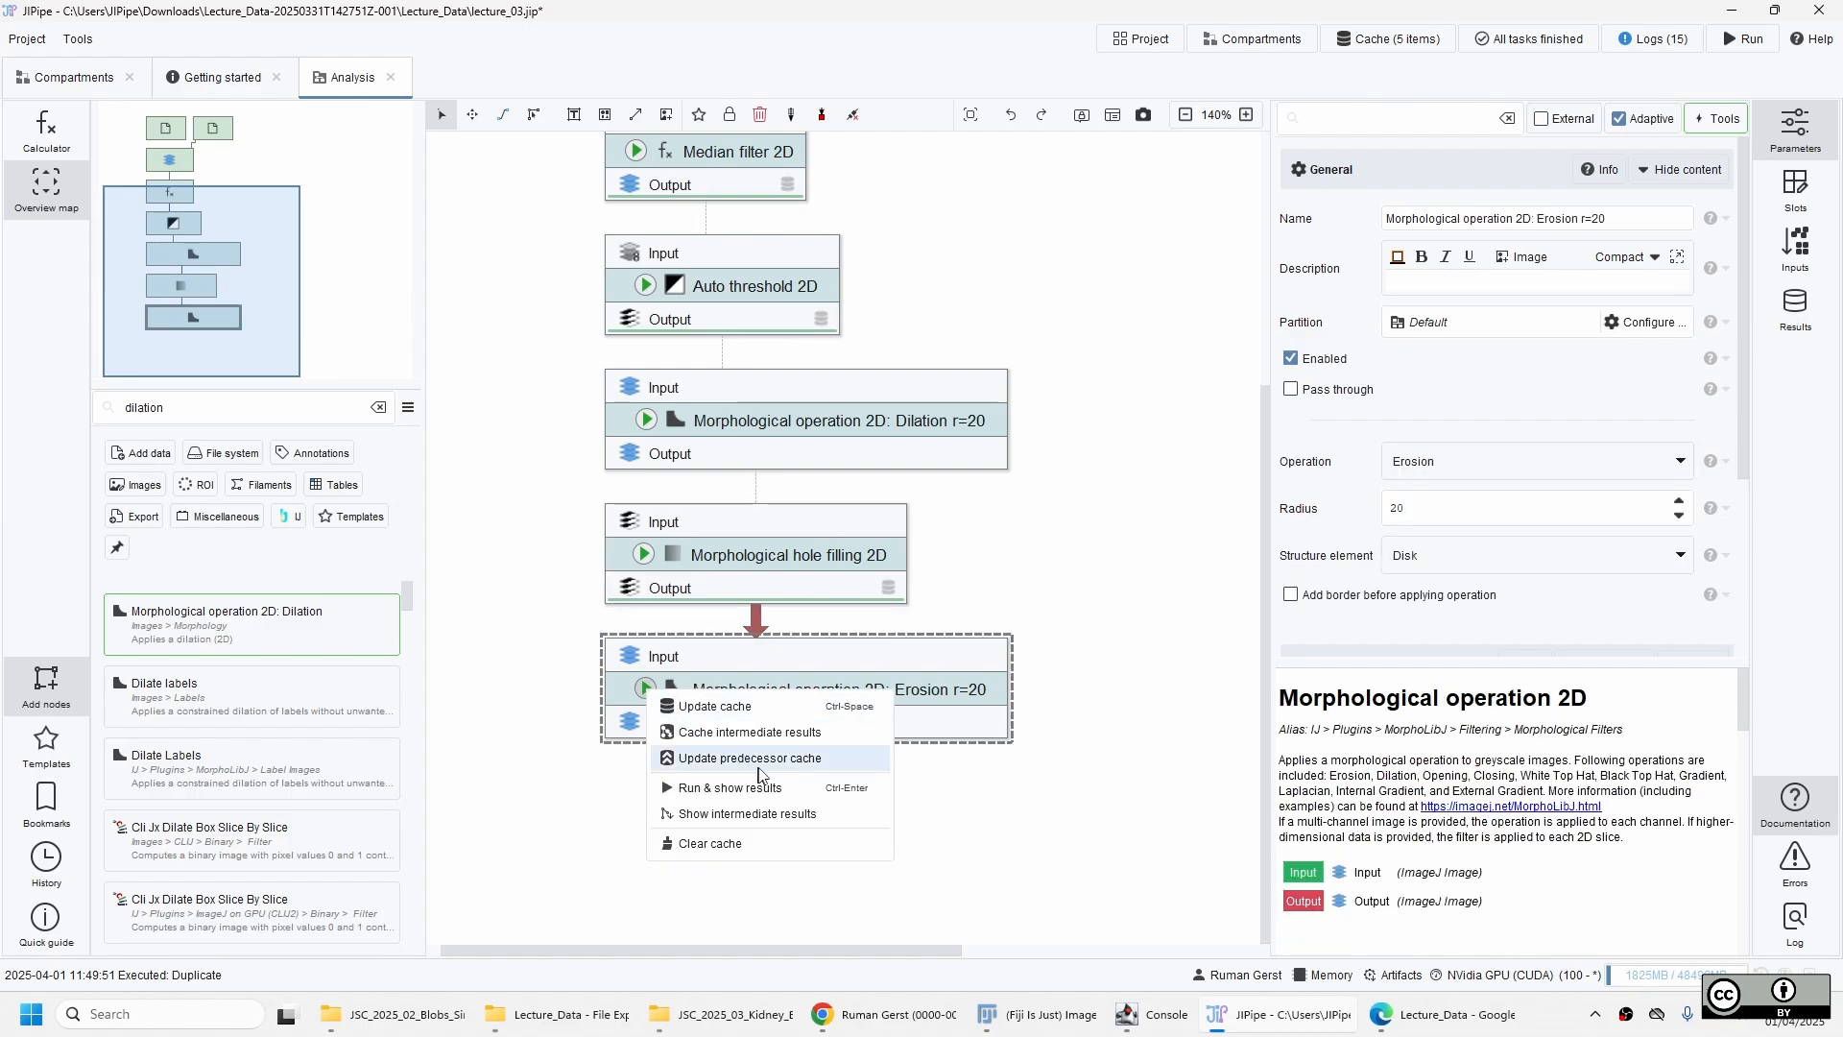
pyautogui.click(817, 733)
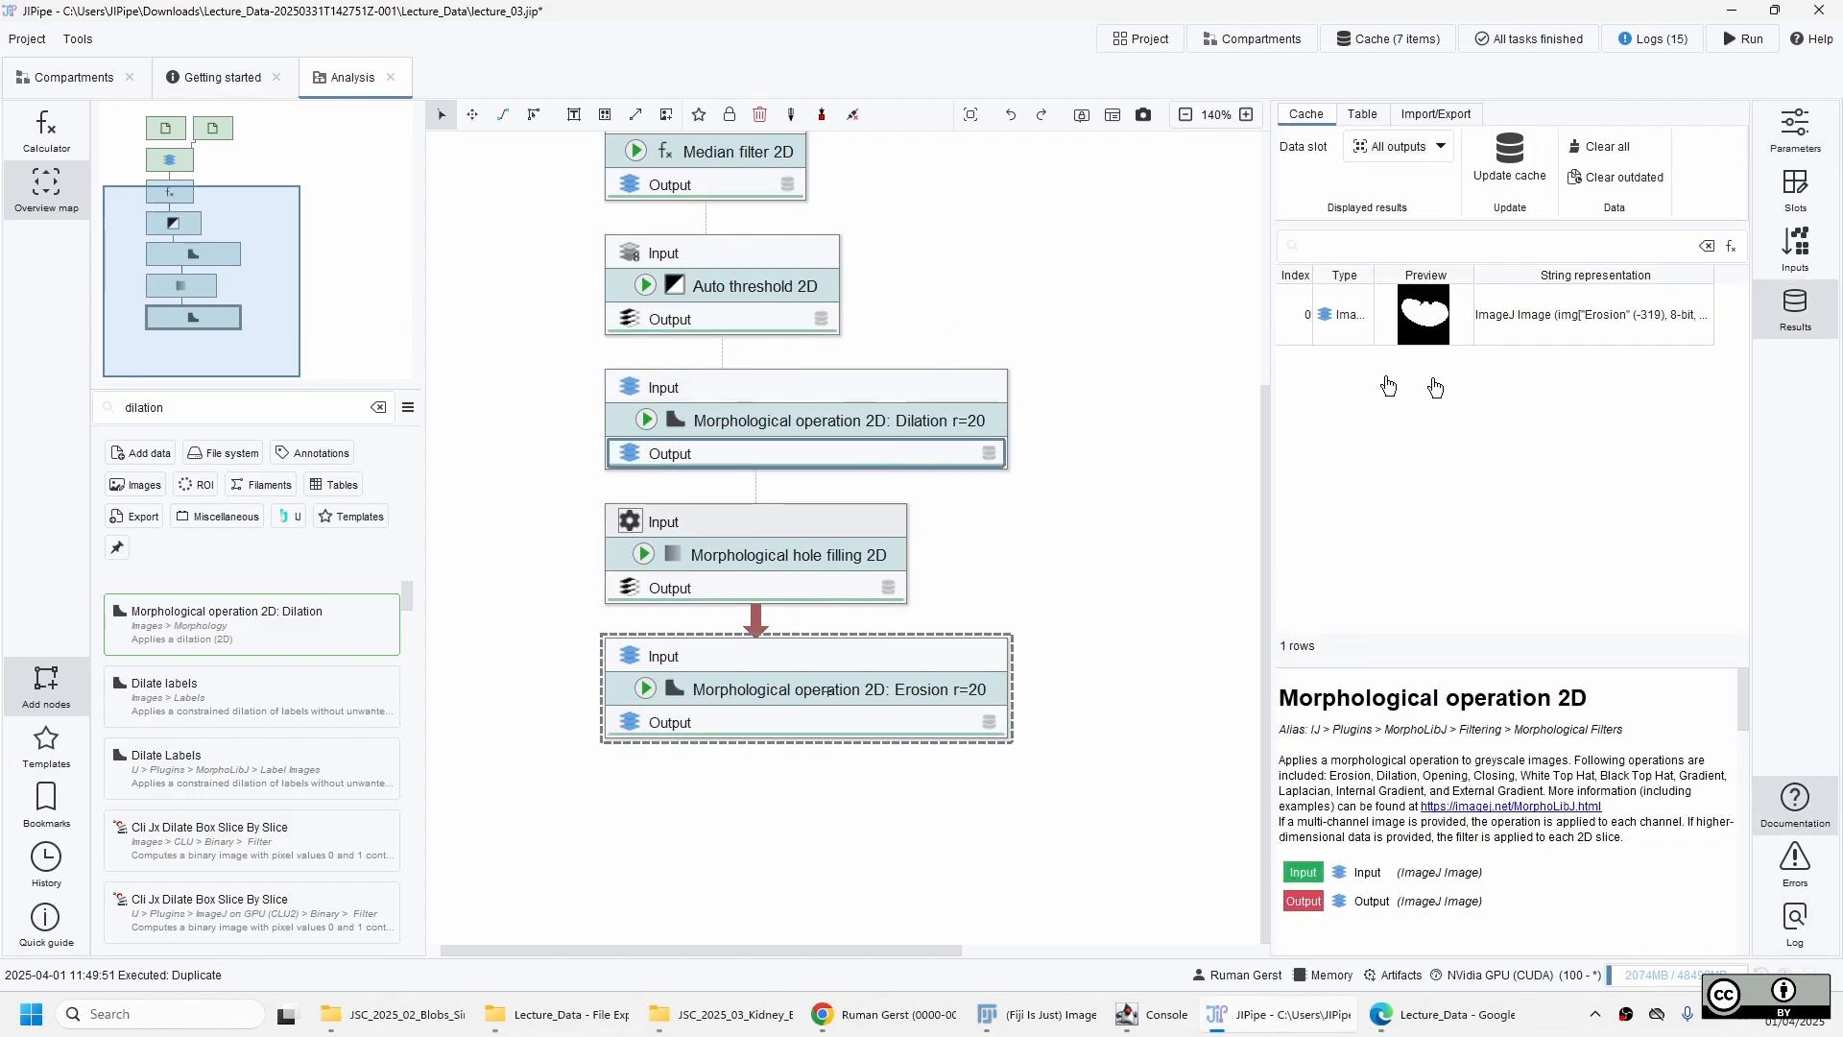
# Examine the cached output images of Auto threshold 2D and the dilation node for remaining gaps in the kidney mask.
pyautogui.click(768, 276)
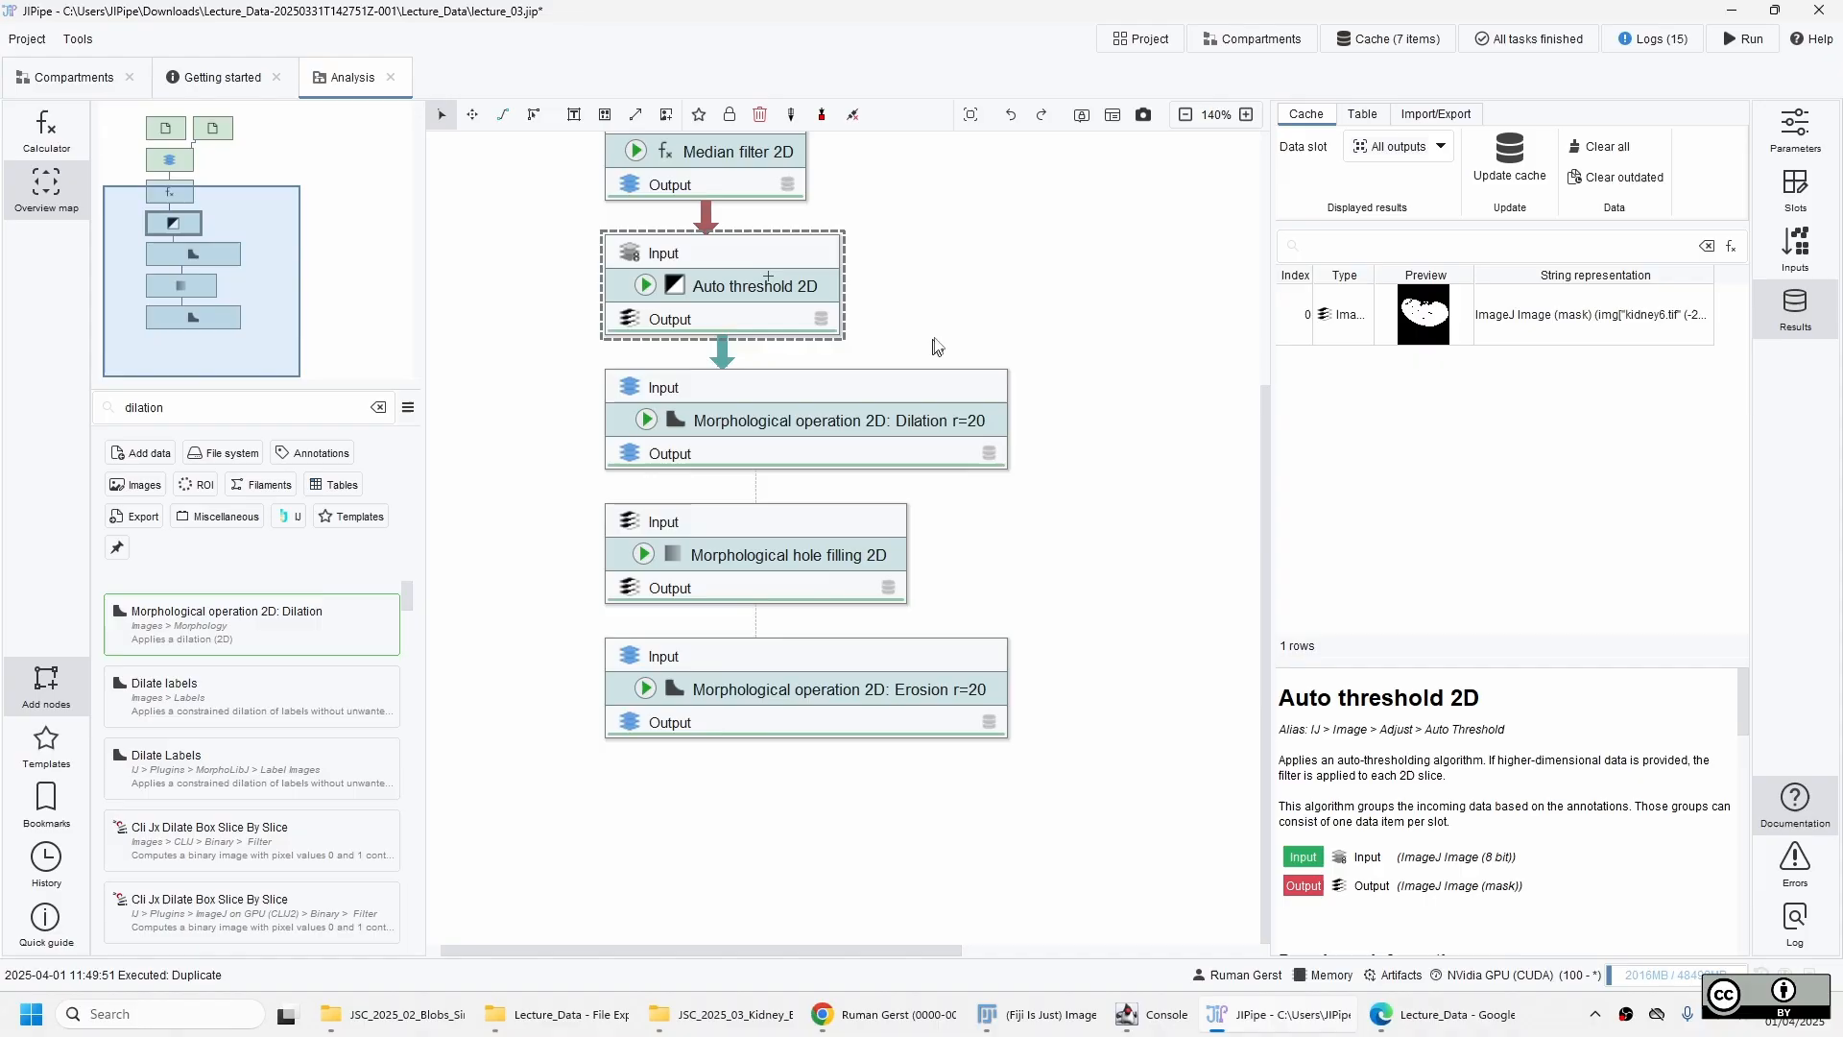
pyautogui.doubleClick(1422, 333)
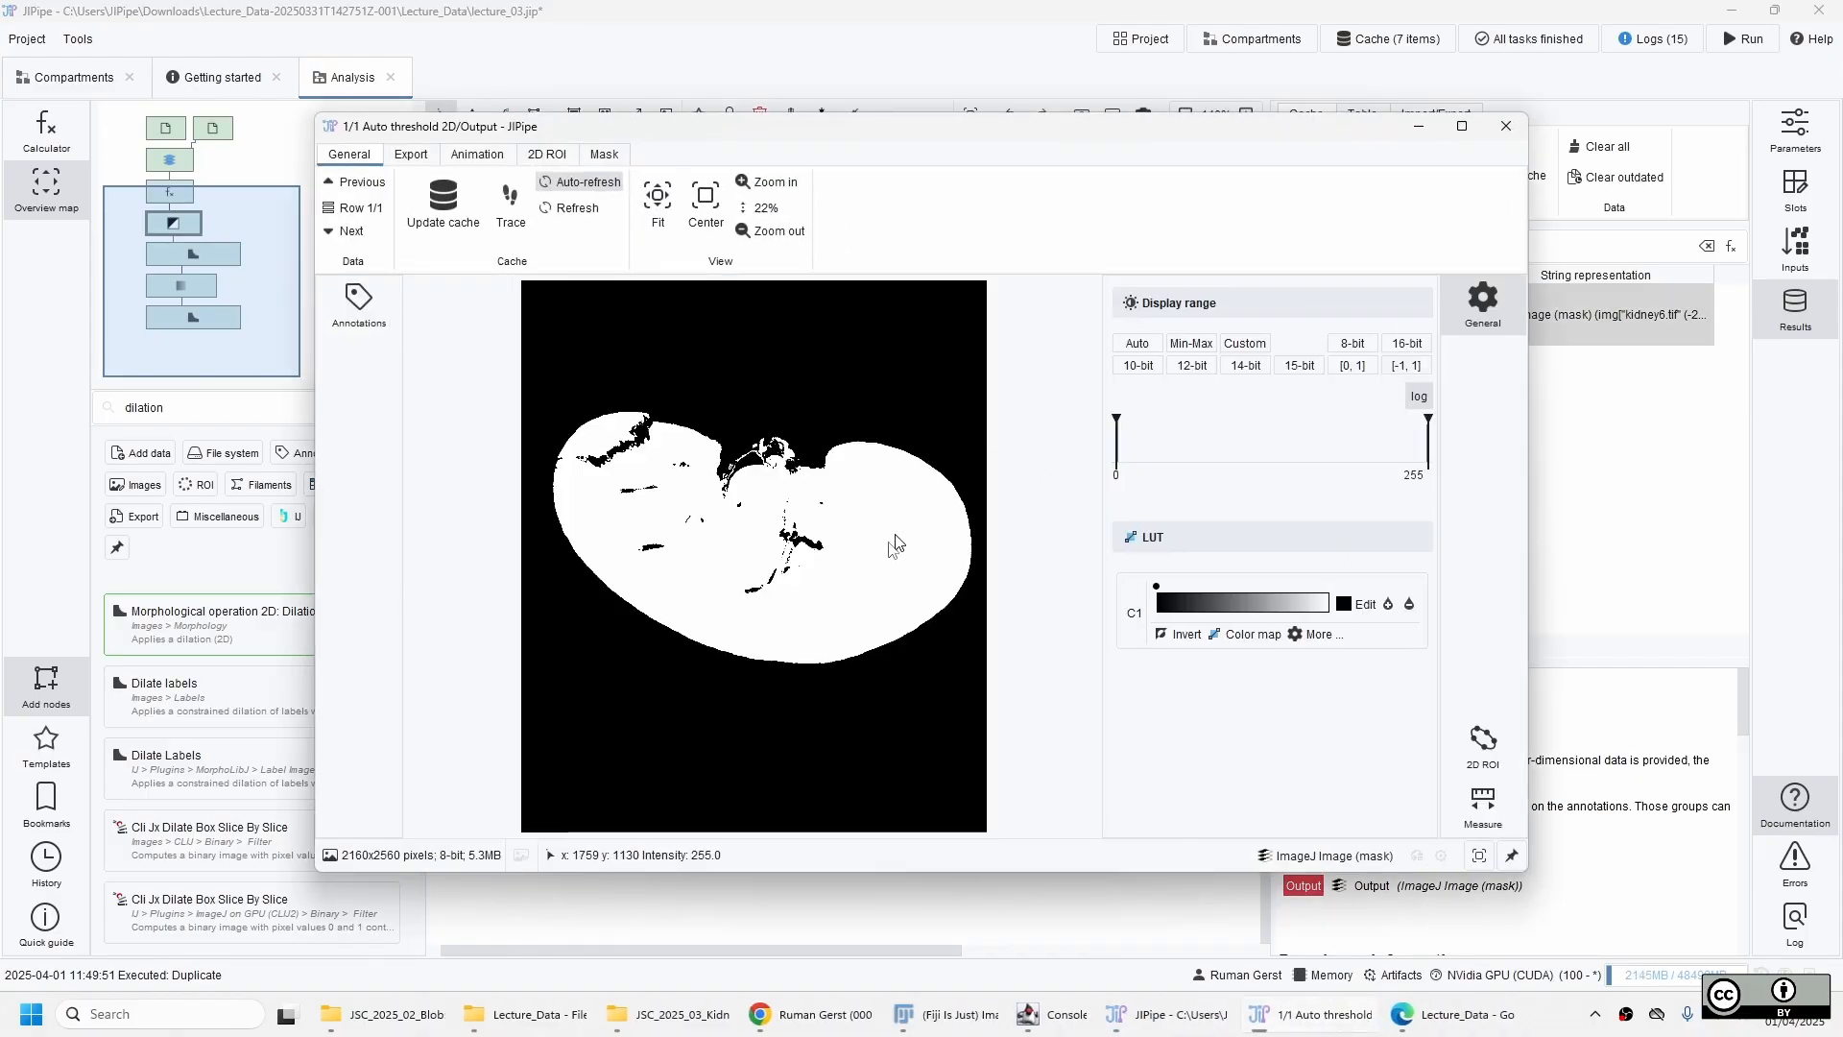
pyautogui.click(1505, 126)
pyautogui.click(874, 421)
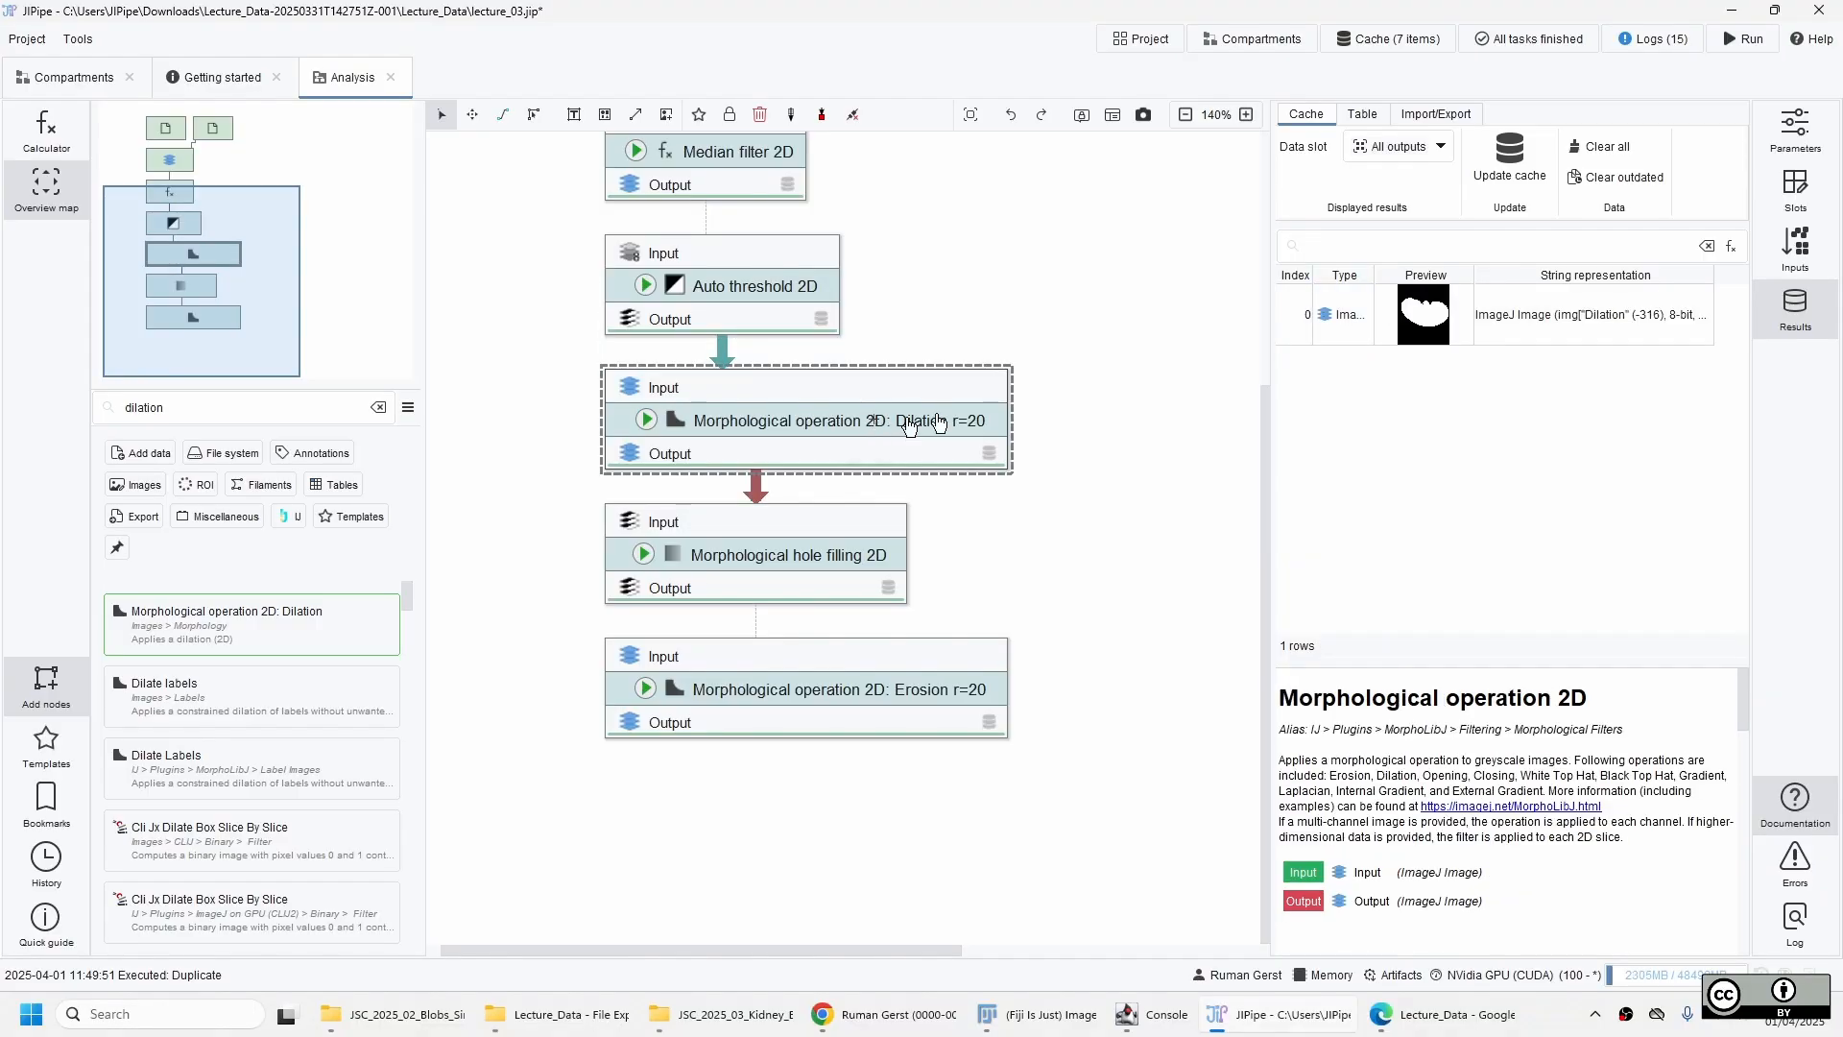
pyautogui.doubleClick(1416, 331)
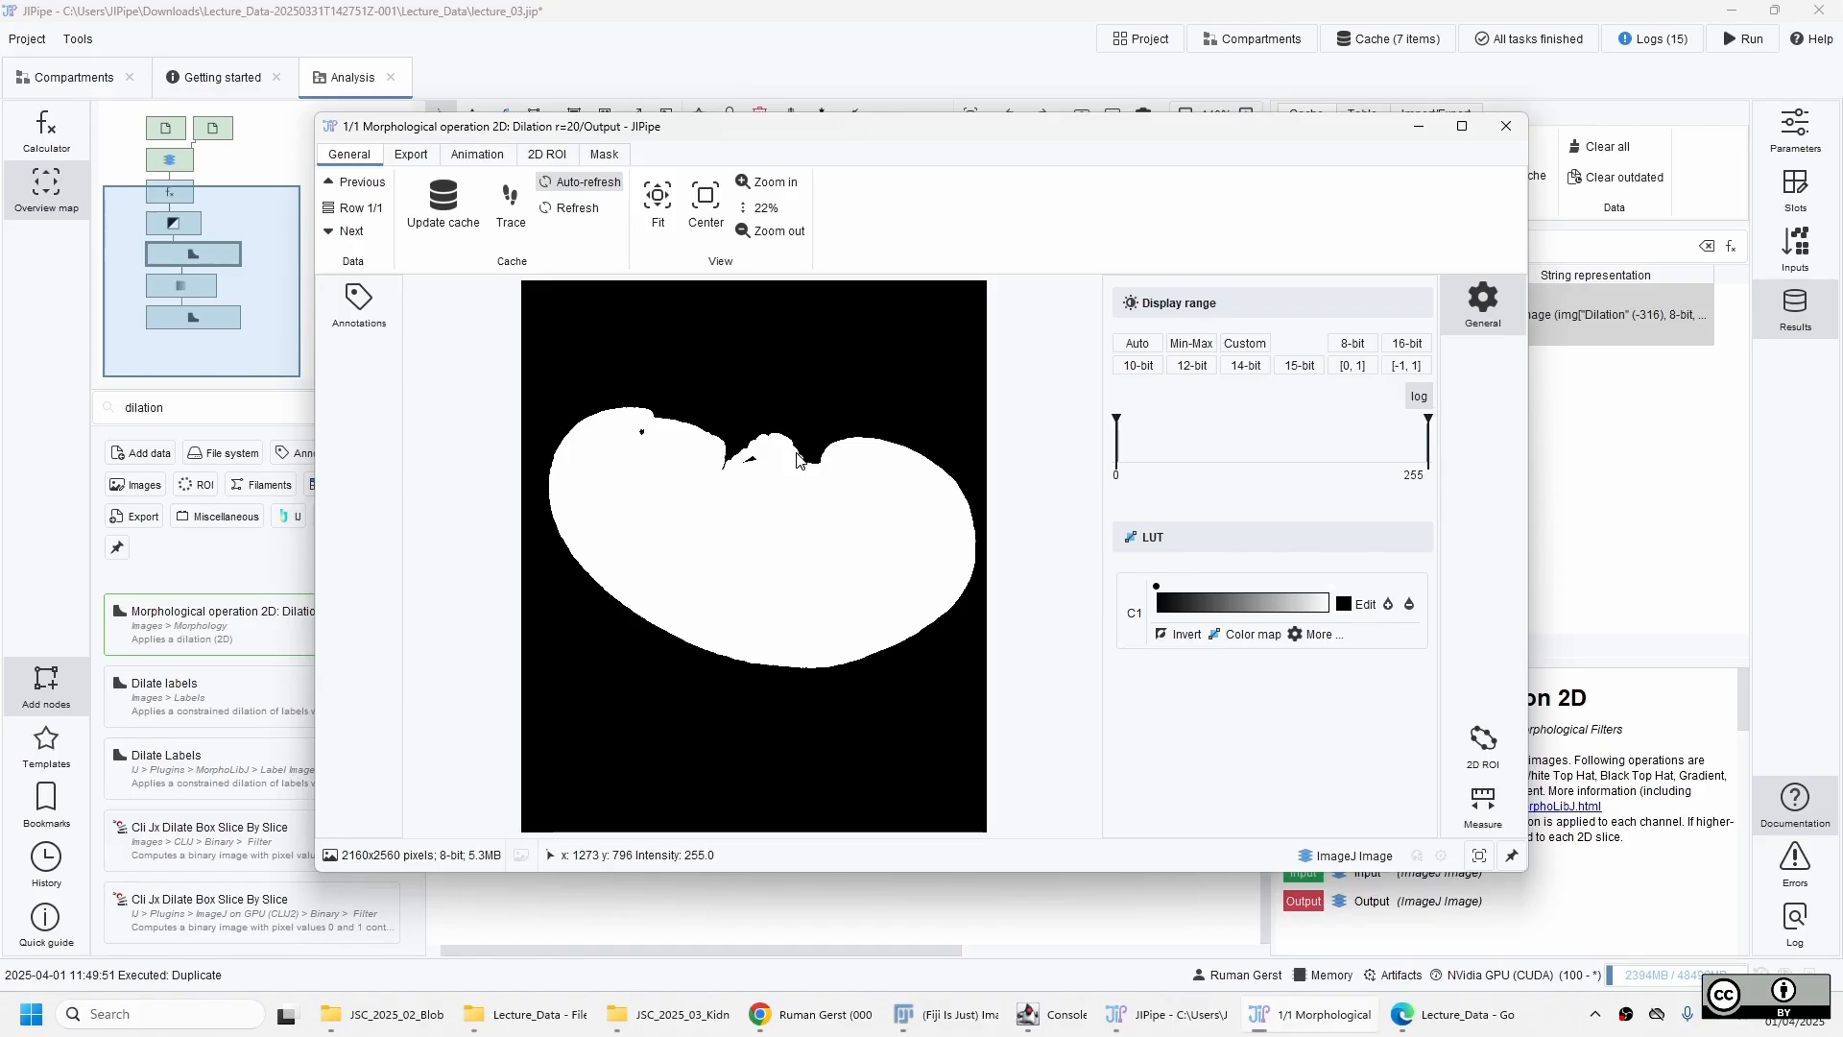
pyautogui.scroll(4, 648, 413)
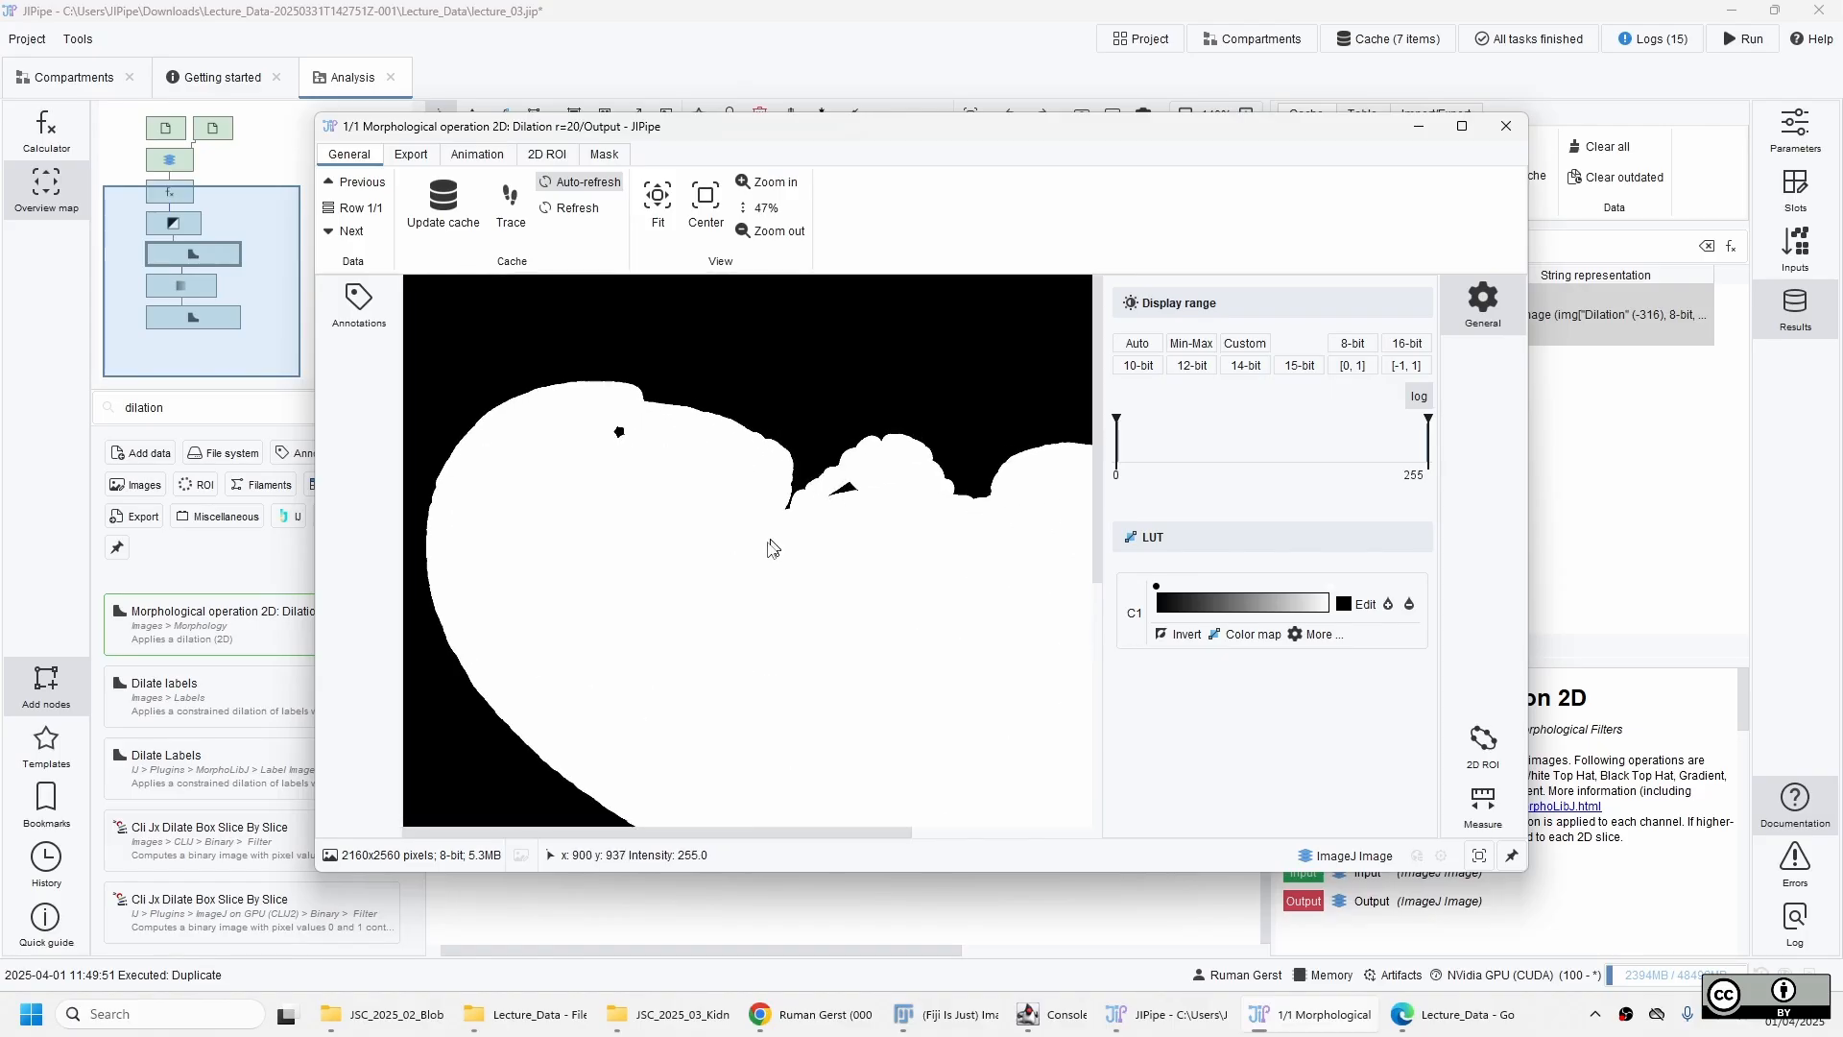
pyautogui.moveTo(796, 664); pyautogui.dragTo(725, 605)
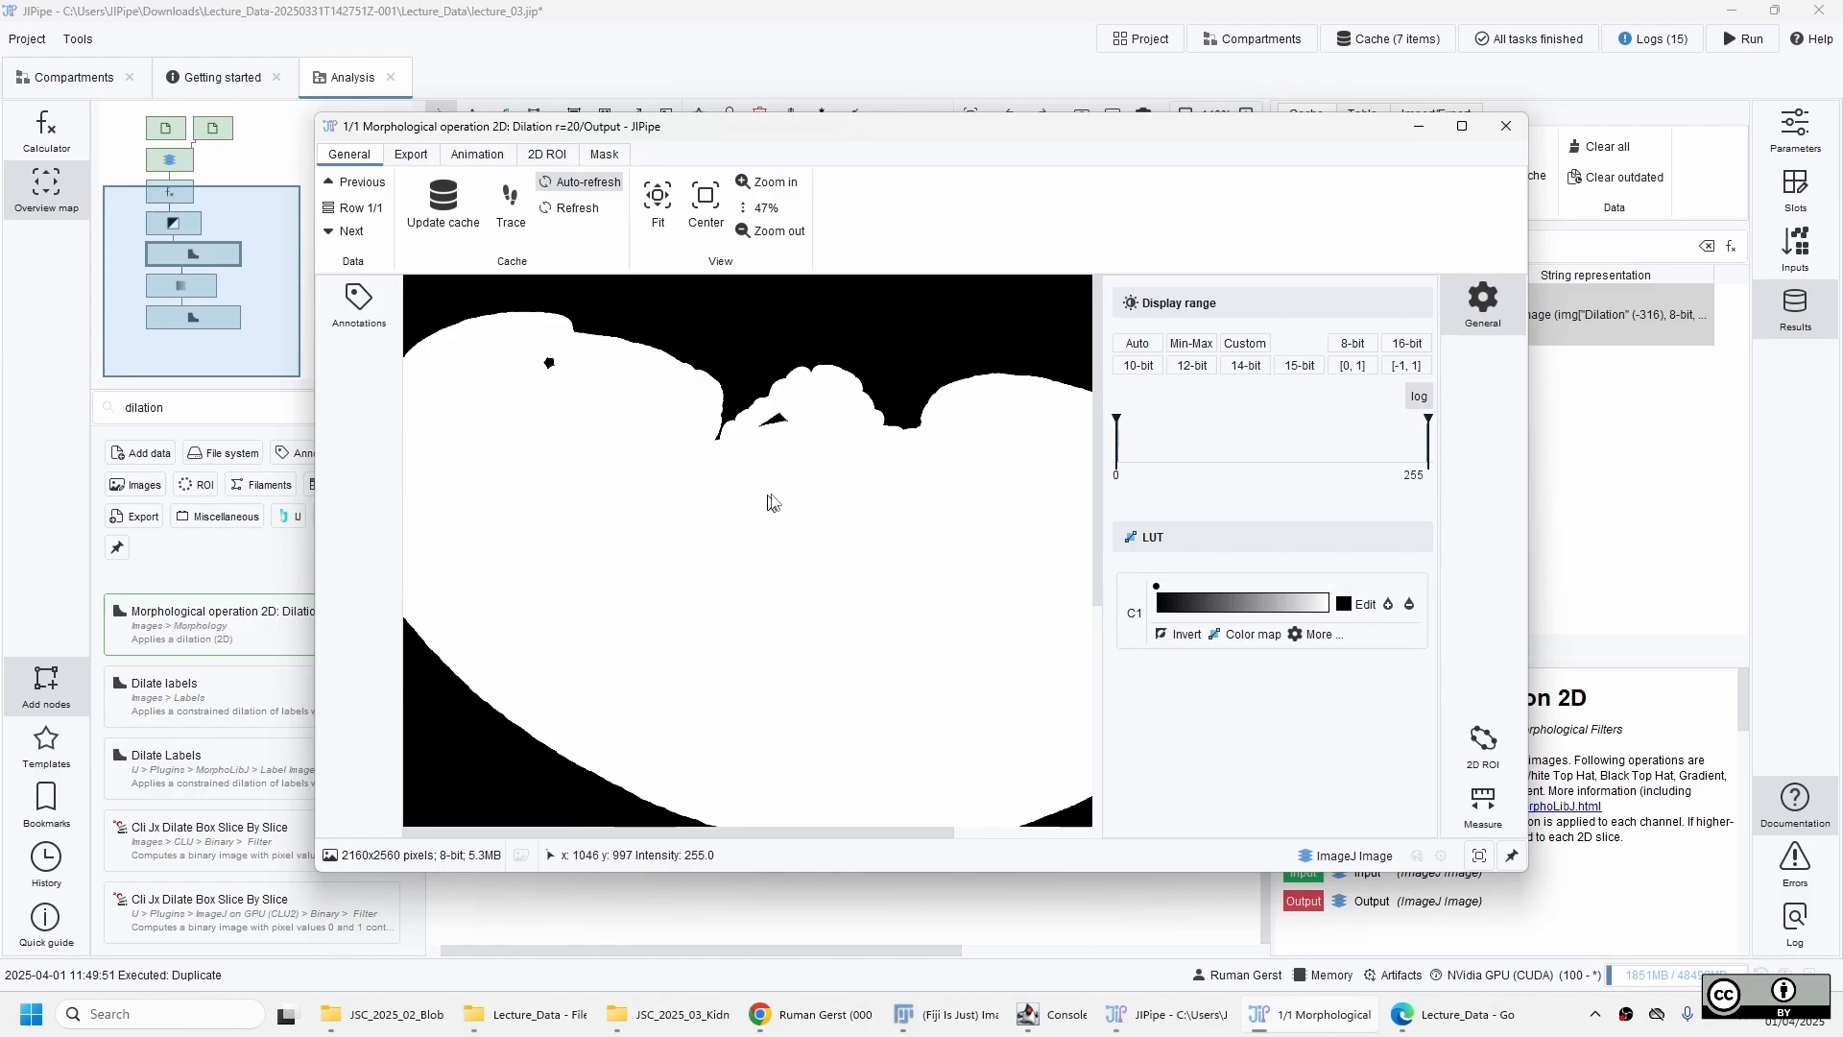
pyautogui.click(1506, 126)
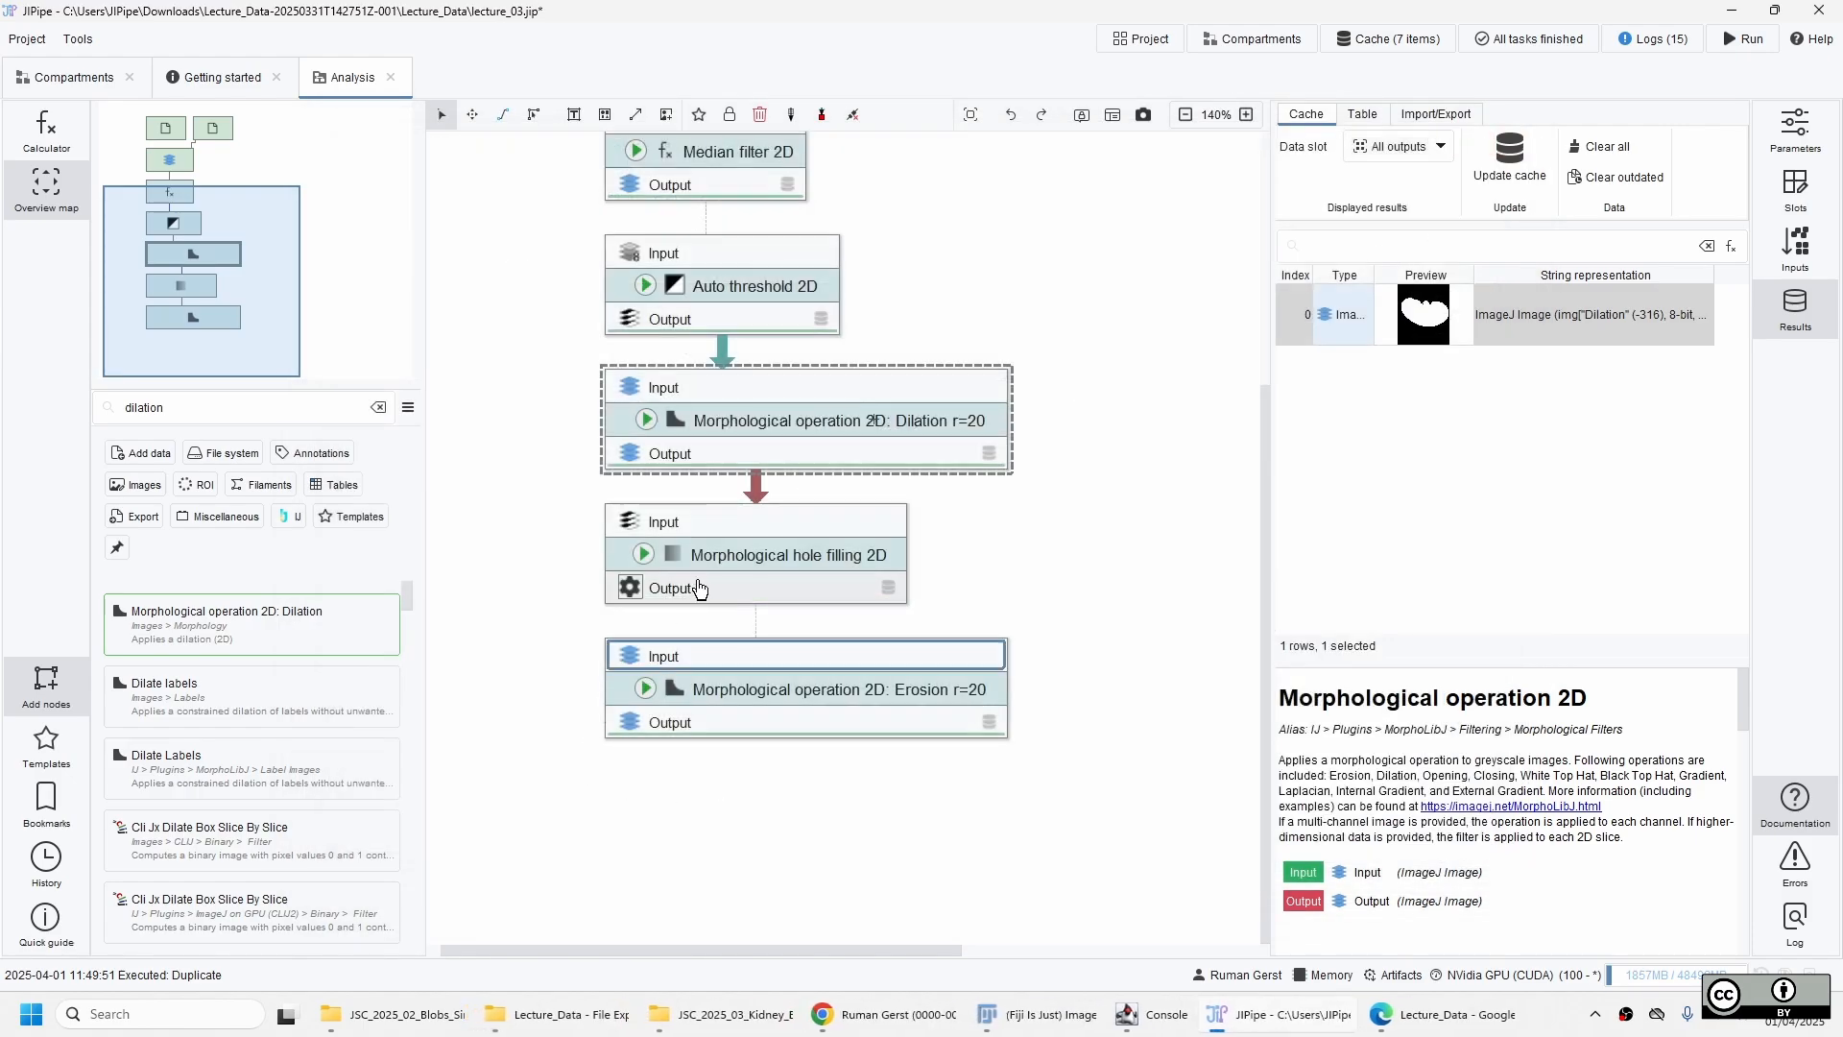
# Examine the cached output images of Morphological hole filling 2D and the erosion node.
pyautogui.click(695, 581)
pyautogui.doubleClick(1548, 317)
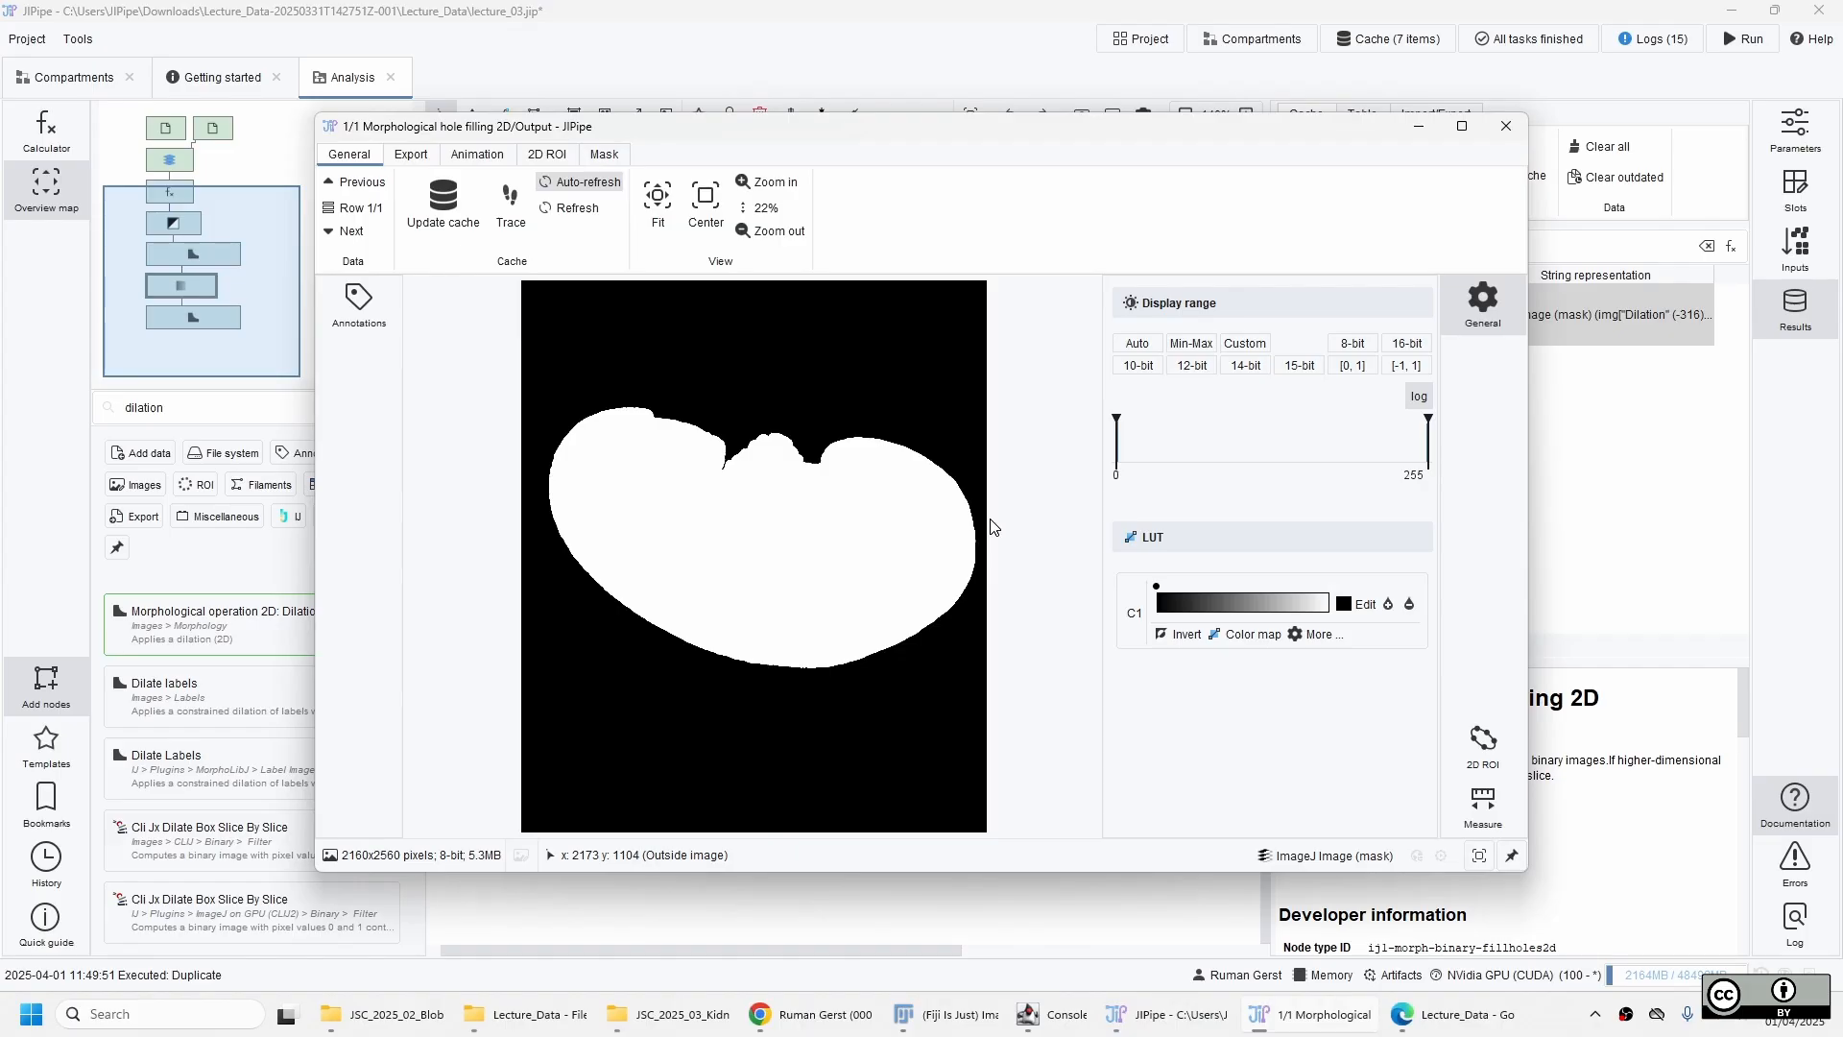
pyautogui.click(1519, 131)
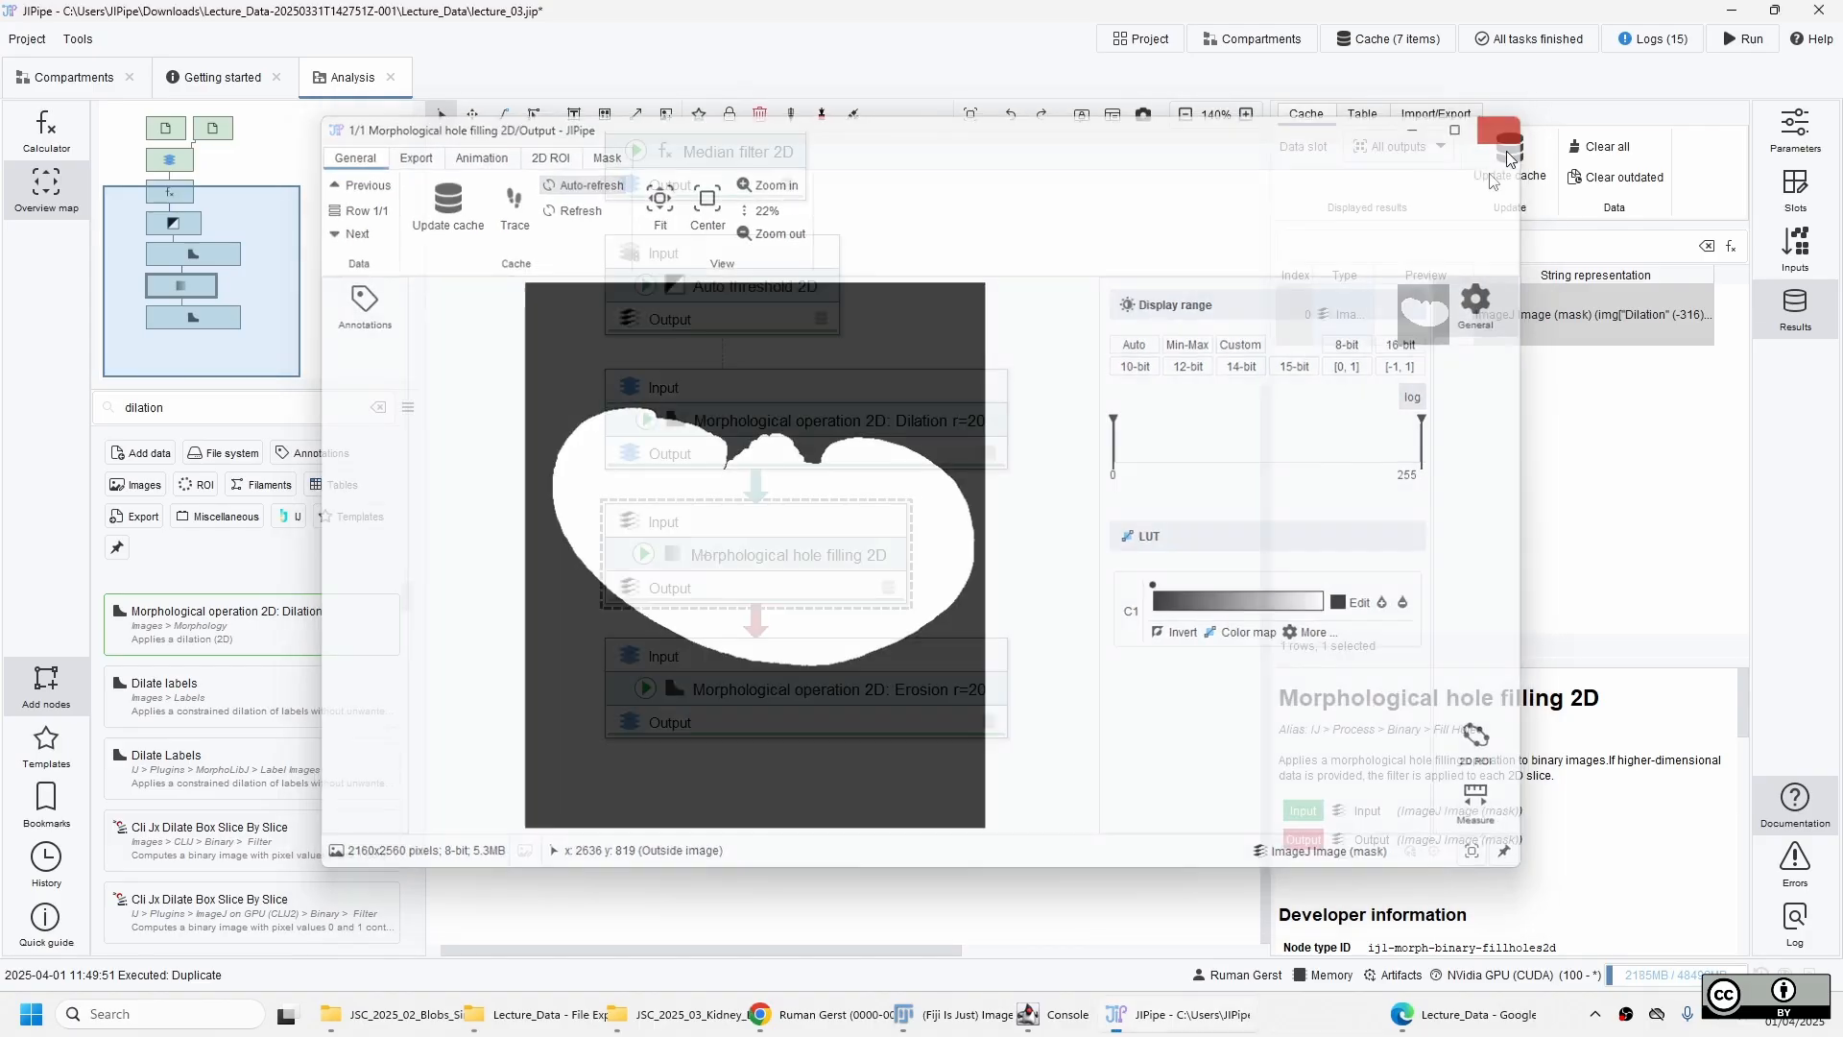
pyautogui.click(844, 710)
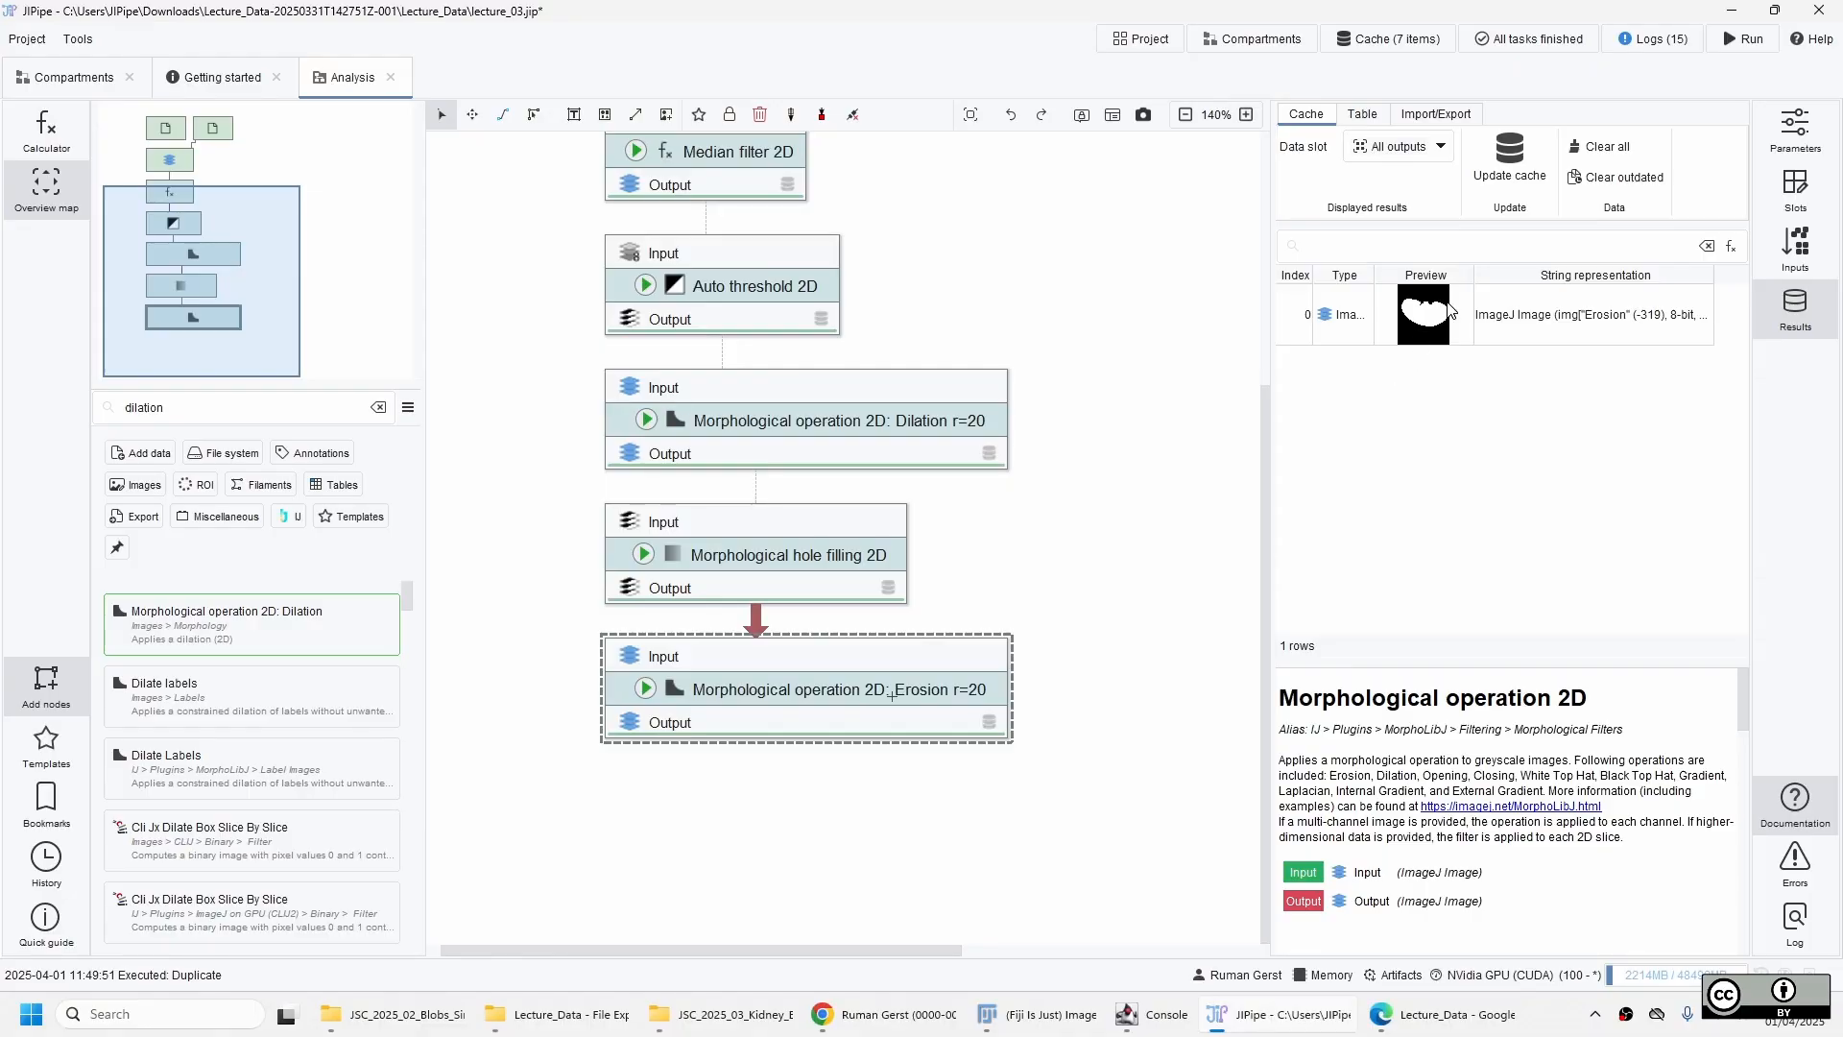
pyautogui.doubleClick(1452, 338)
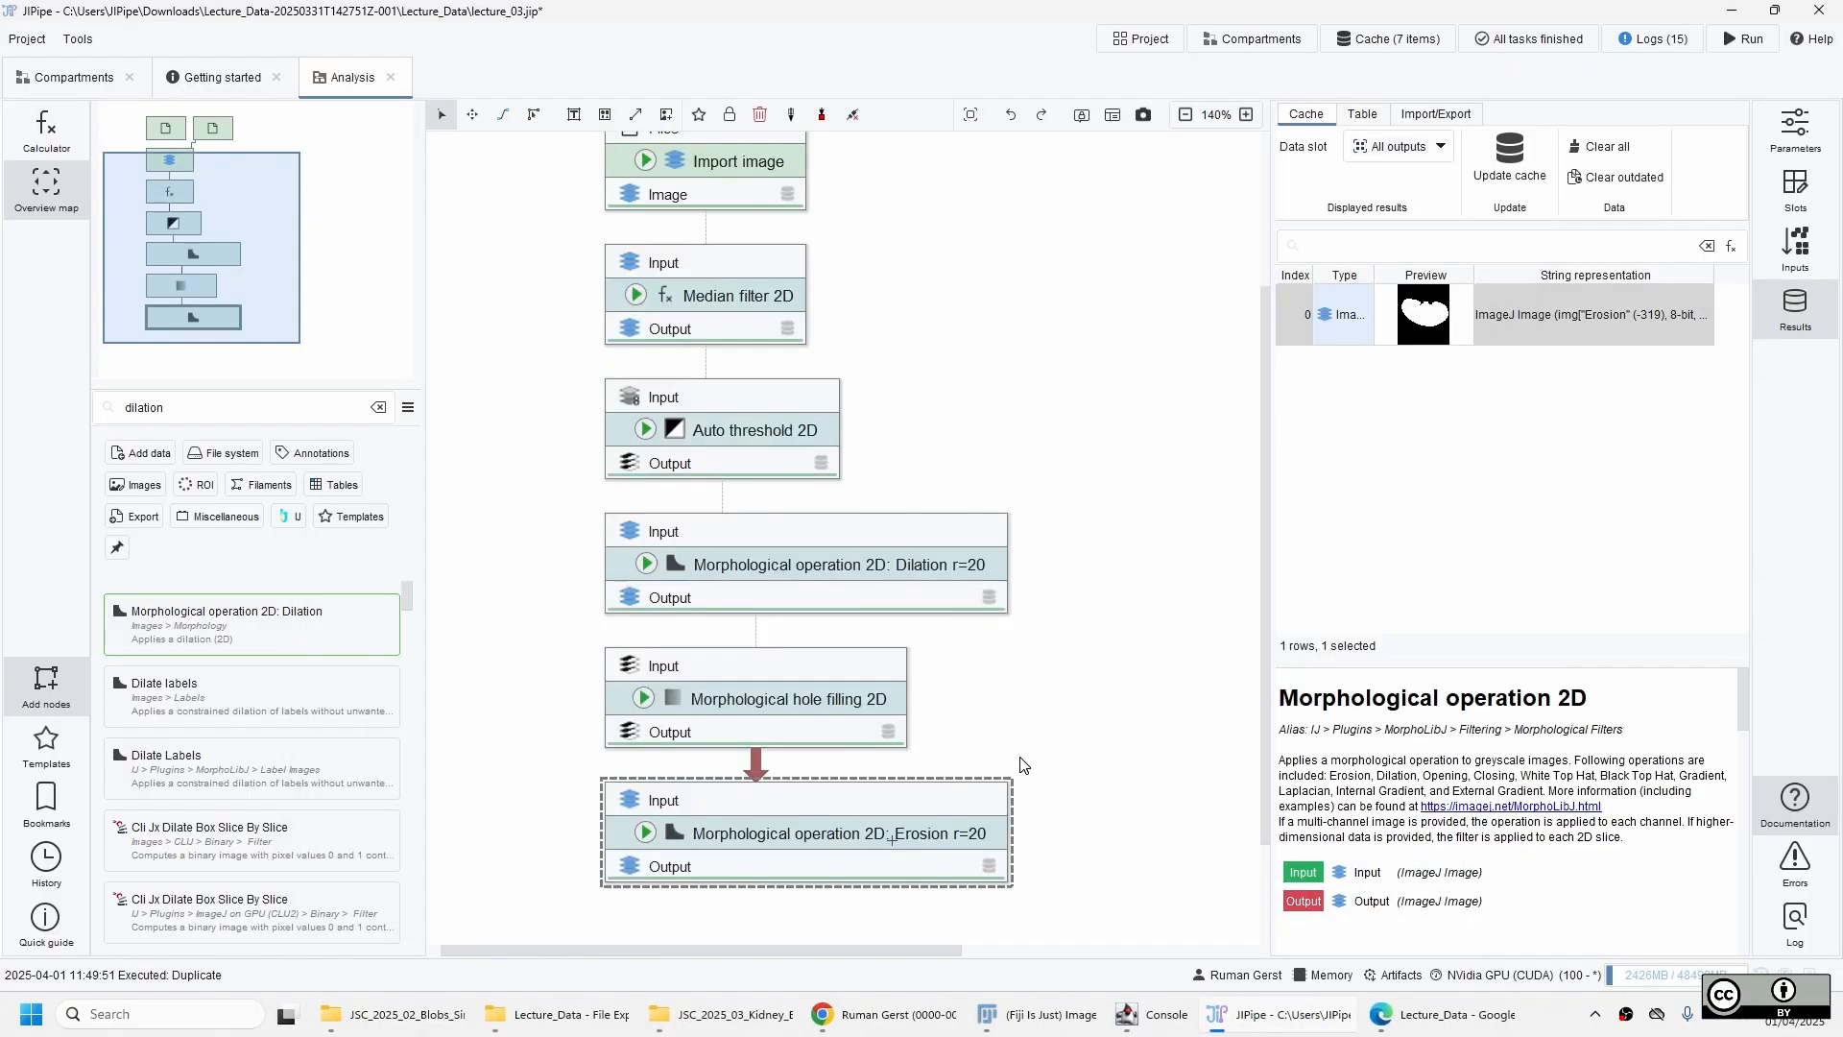
# Switch the Import image node's input from the kidney6.tif file list to the kidney.tif file list.
pyautogui.scroll(3, 1024, 765)
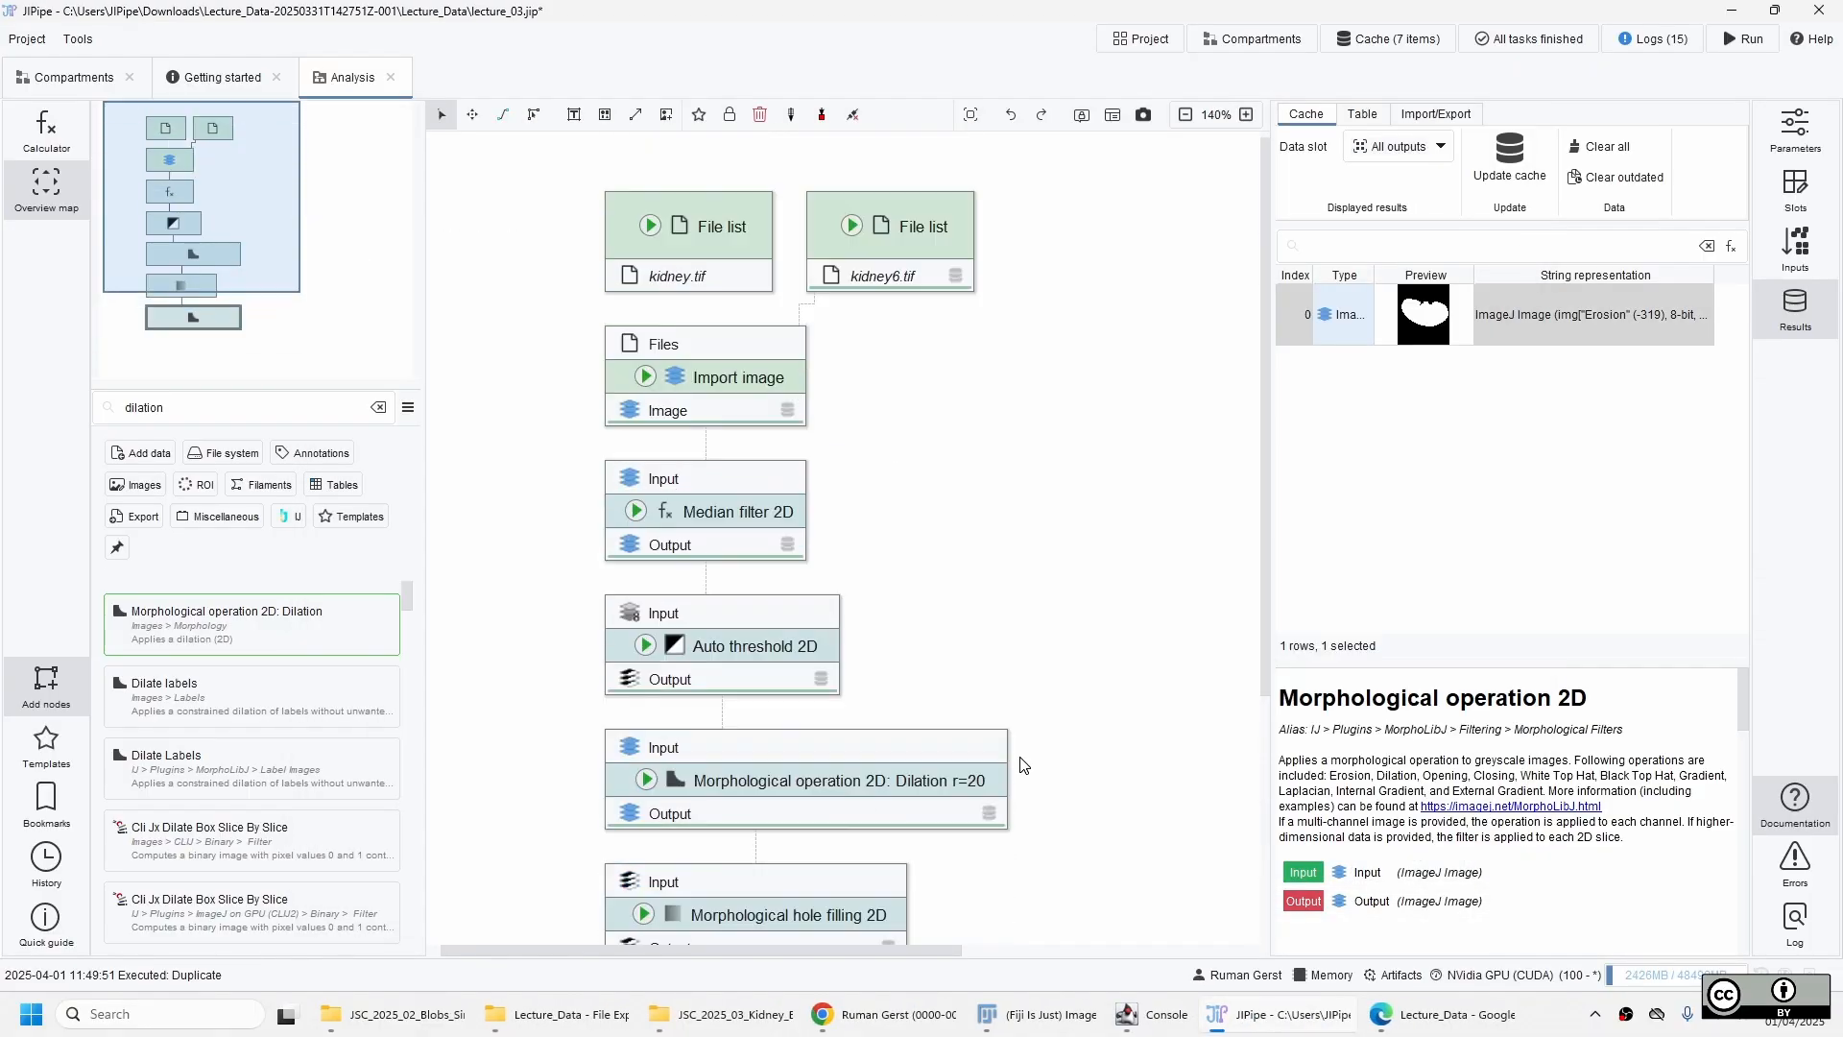
pyautogui.click(884, 277)
pyautogui.click(725, 348)
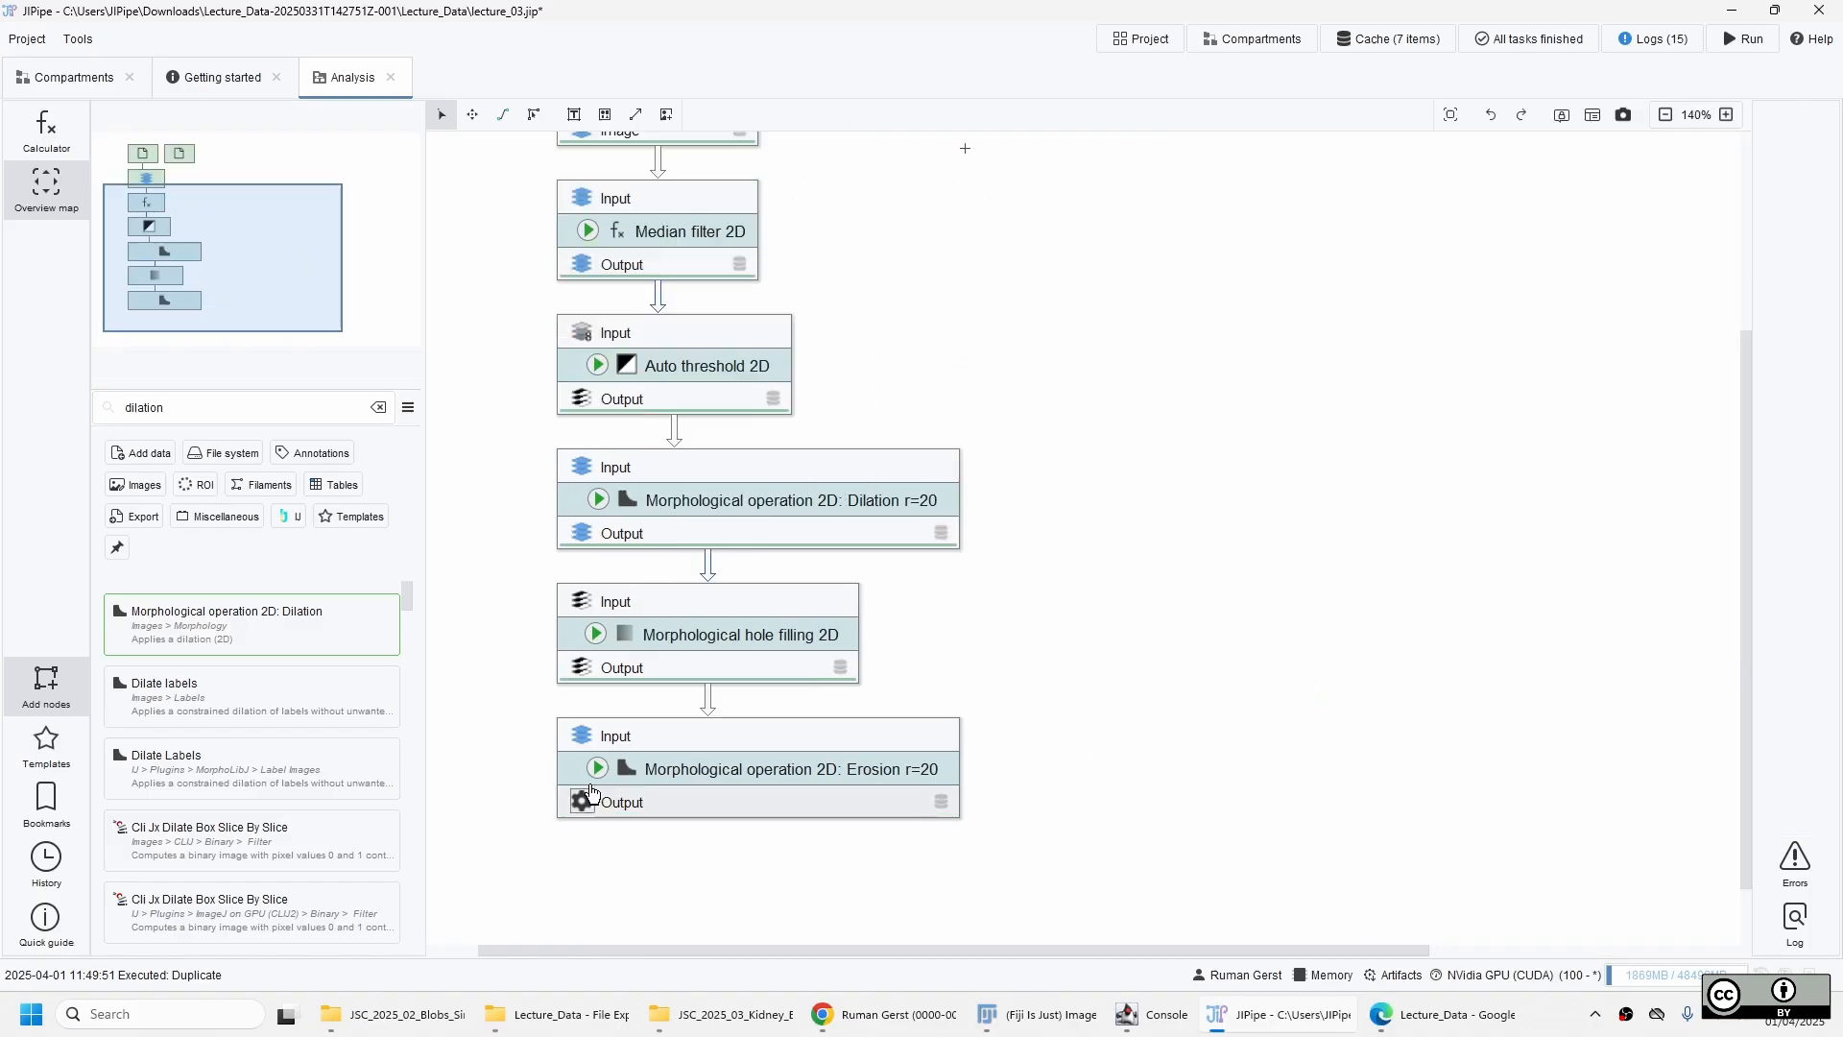
# Update the cache of the erosion node for kidney.tif and view the resulting mask.
pyautogui.click(596, 773)
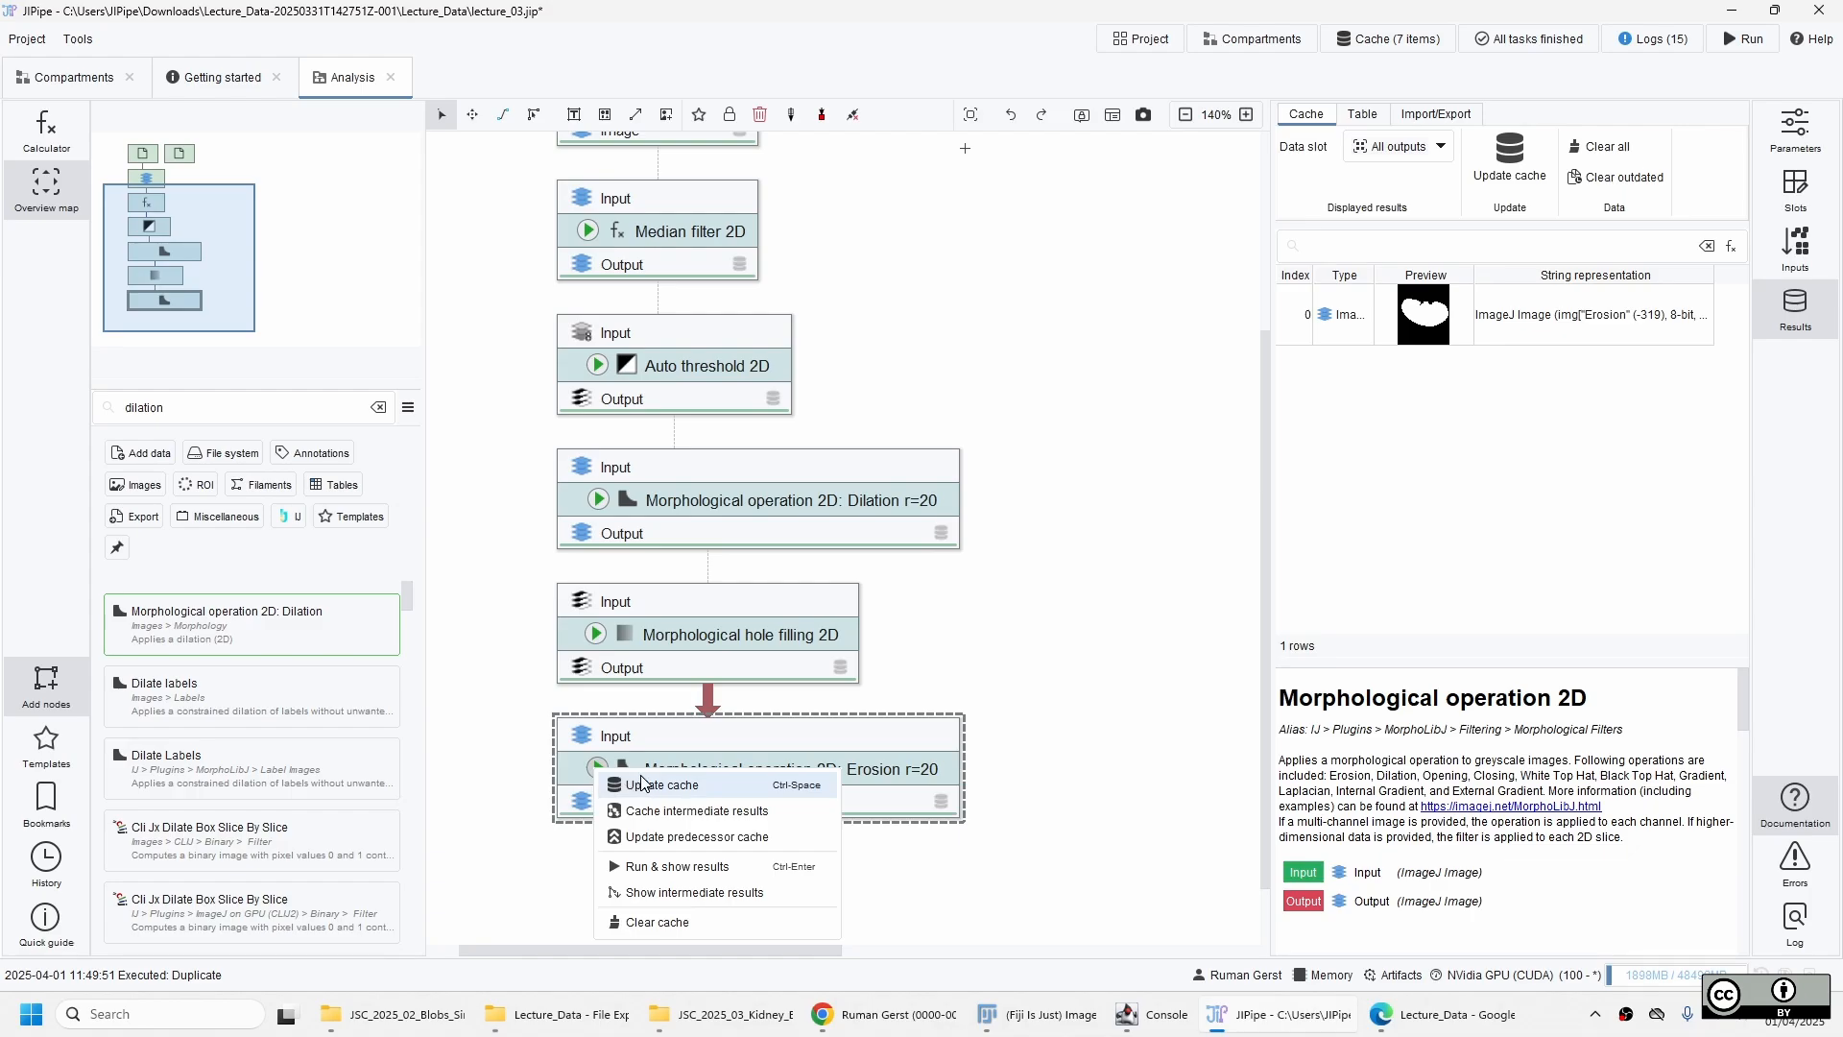
pyautogui.click(643, 784)
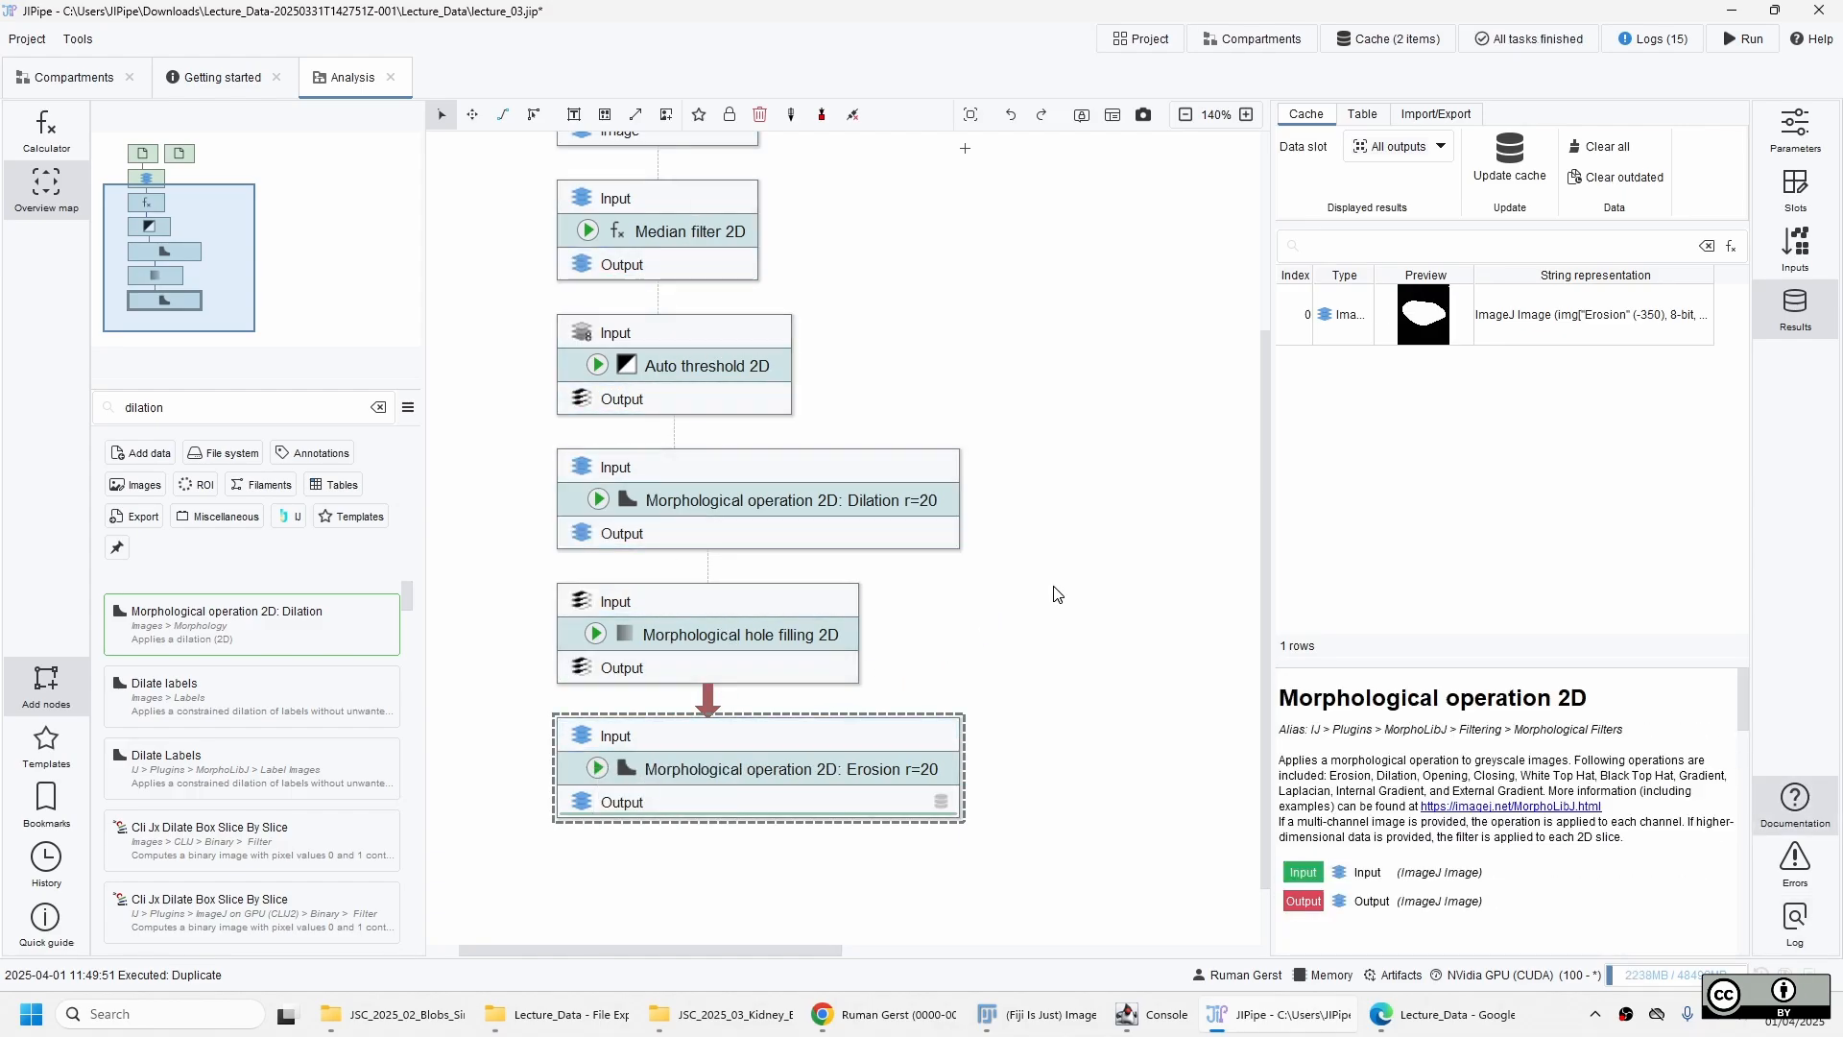
pyautogui.doubleClick(1426, 307)
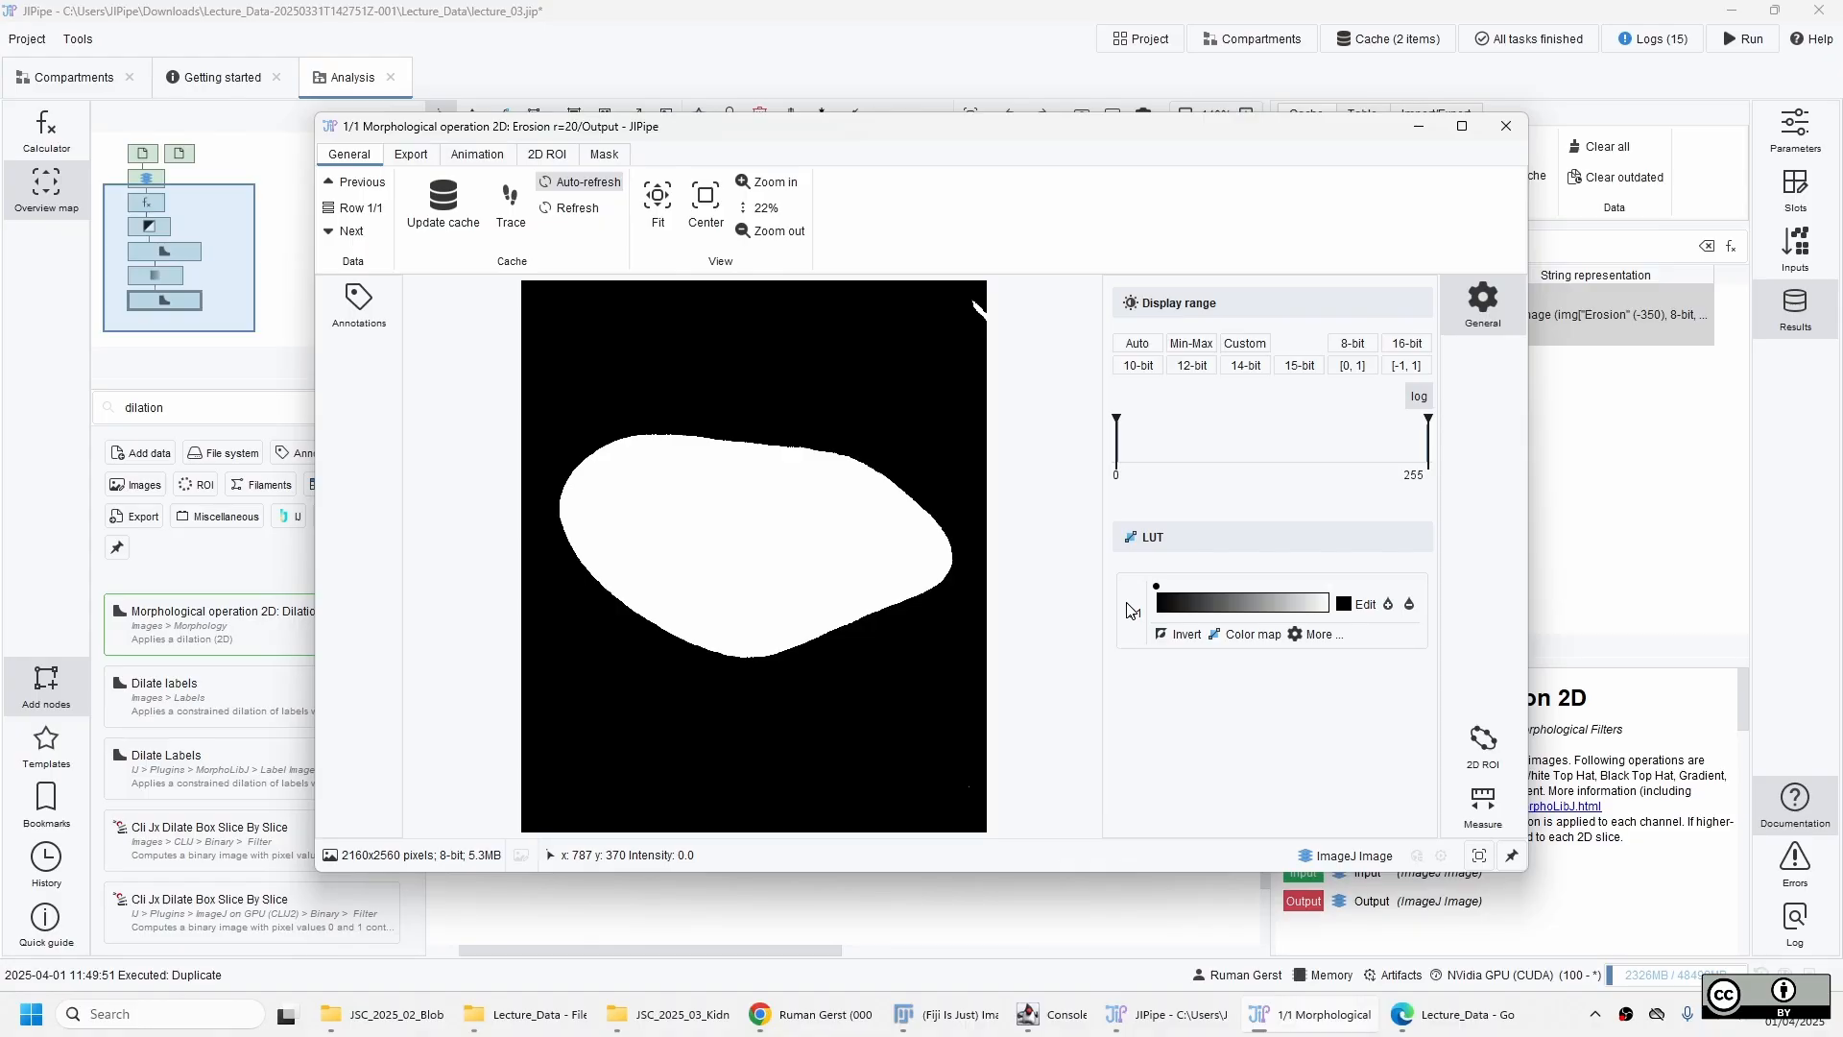
pyautogui.click(1506, 126)
# Add a Find particles 2D node below the erosion node, with the erosion output connected to its Mask input.
pyautogui.scroll(5, 1082, 607)
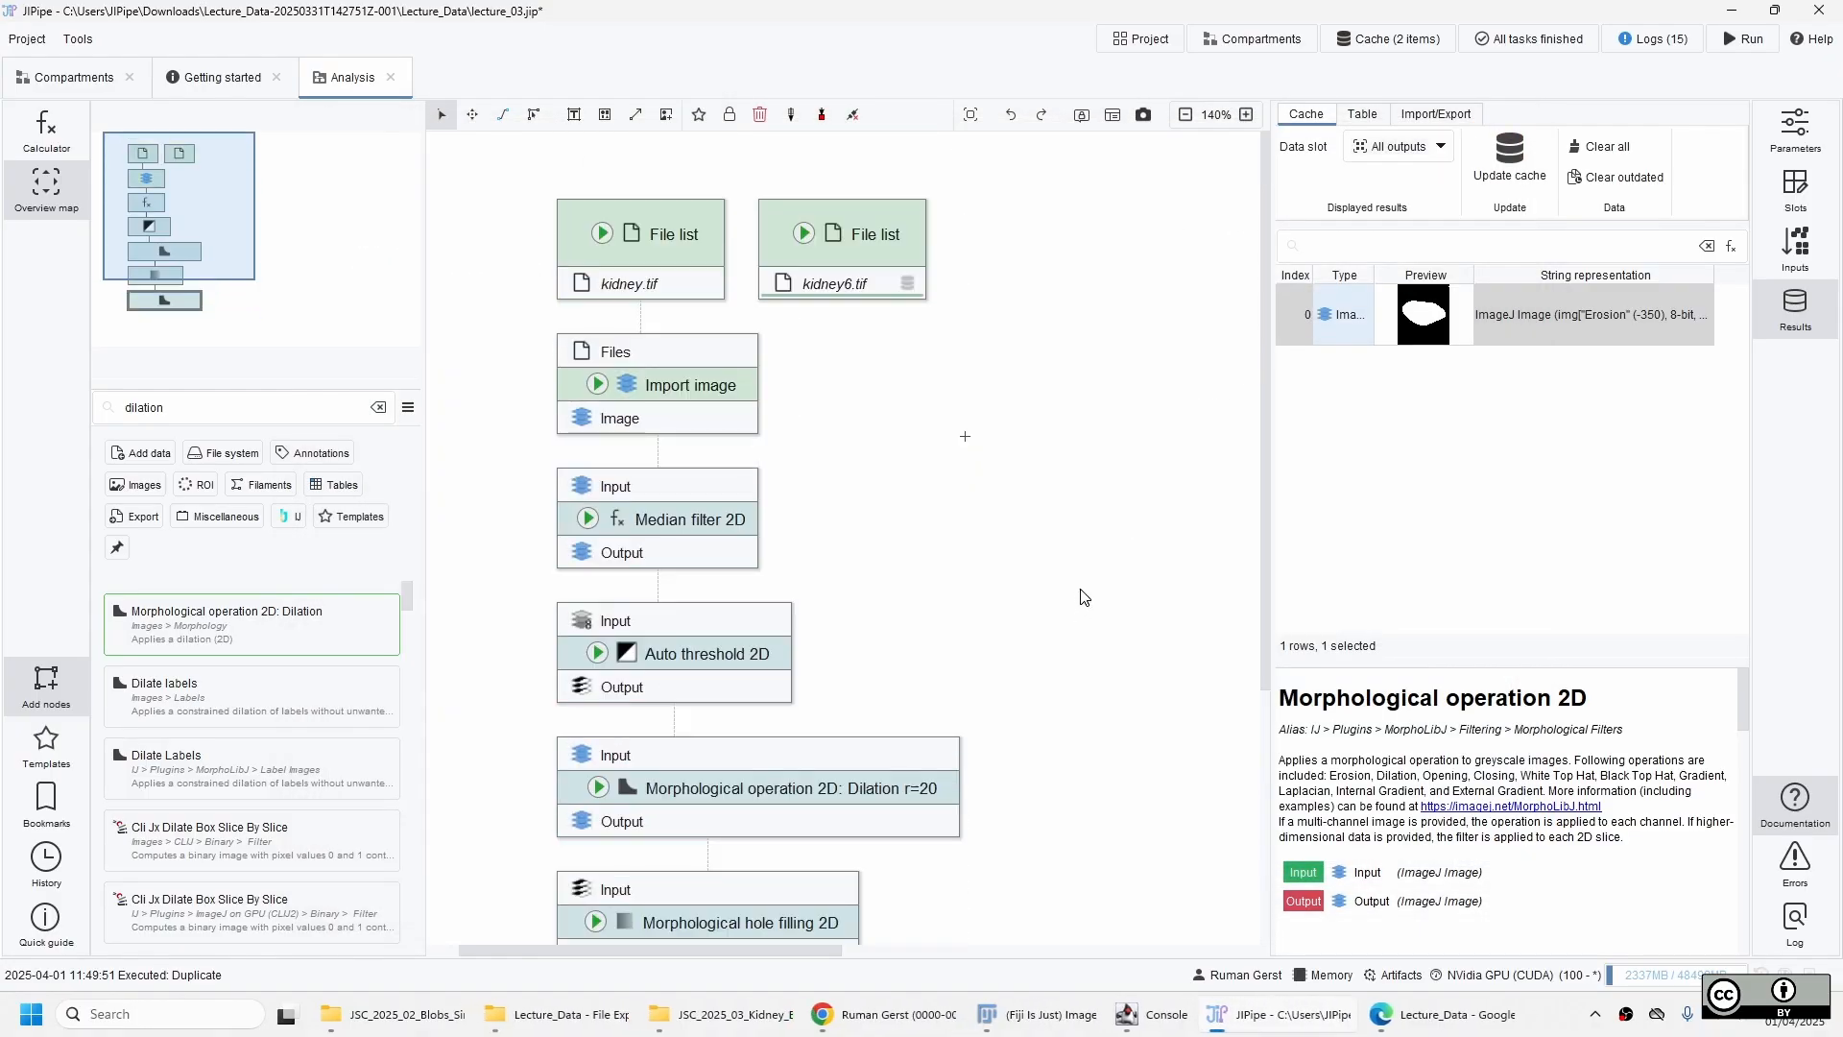
pyautogui.scroll(-3, 1082, 597)
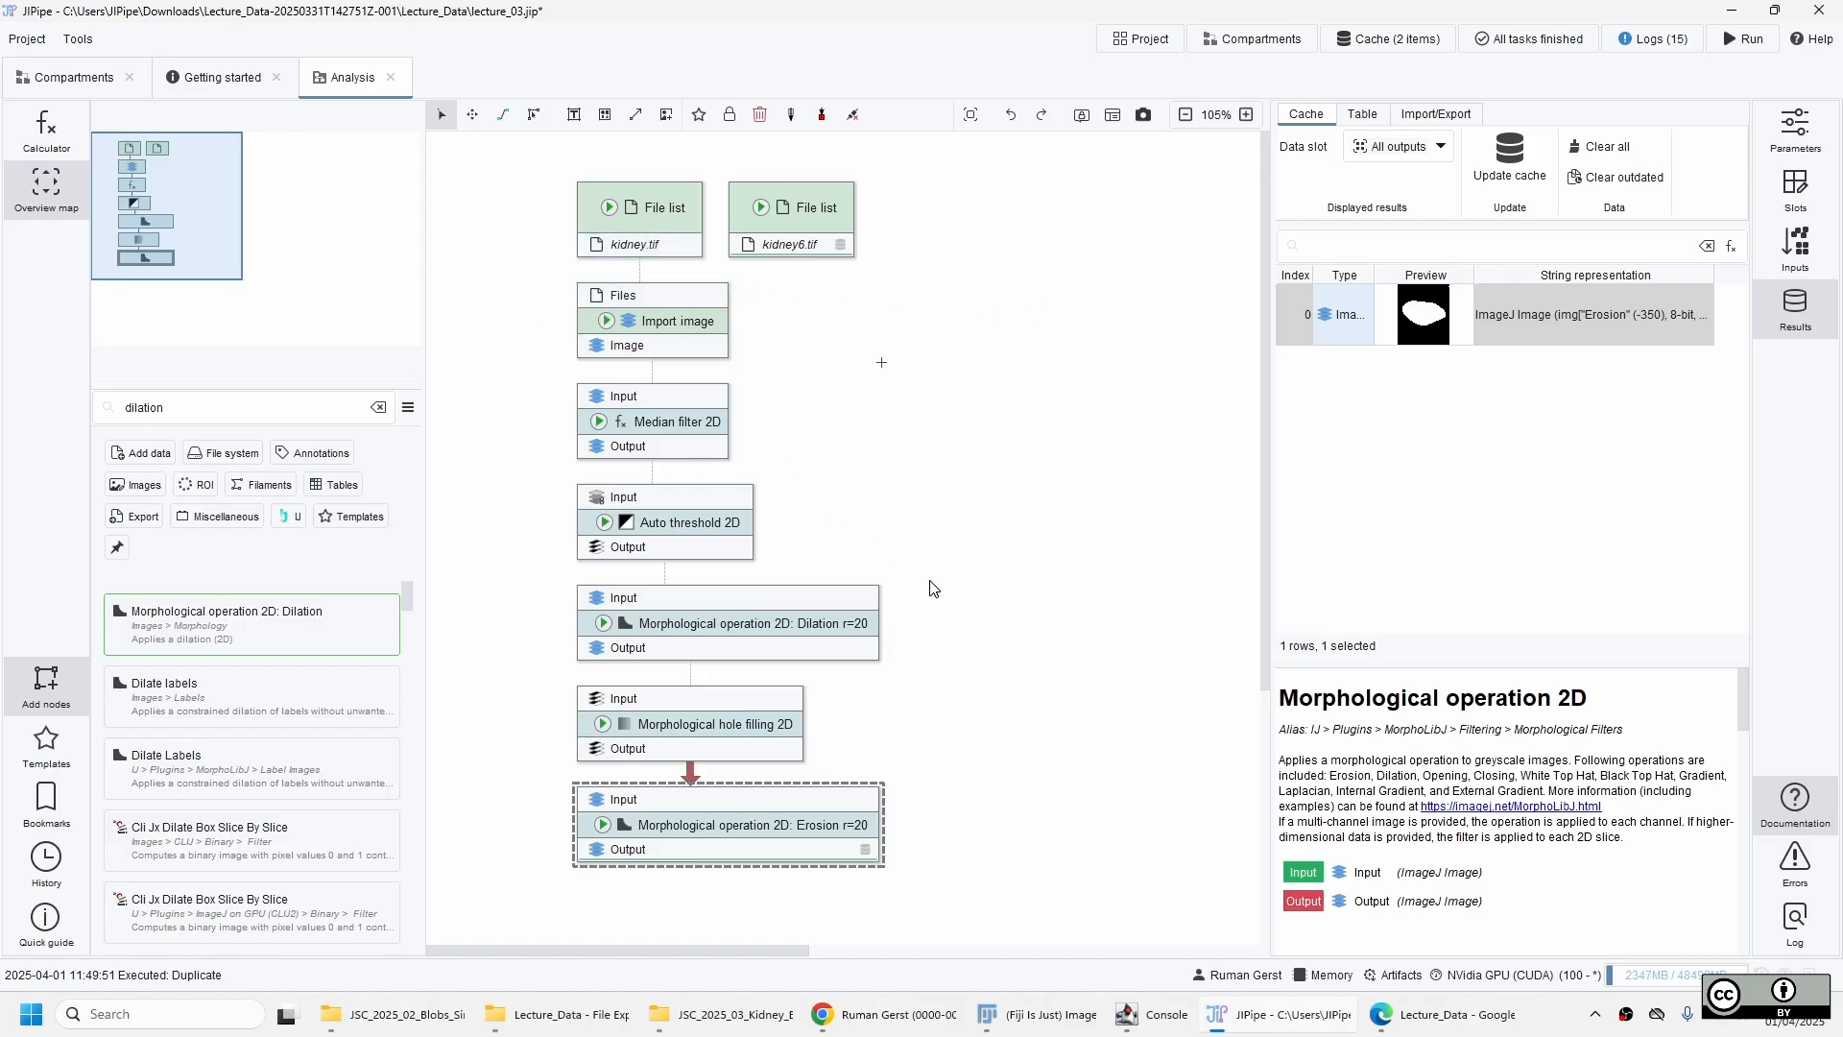
pyautogui.click(592, 890)
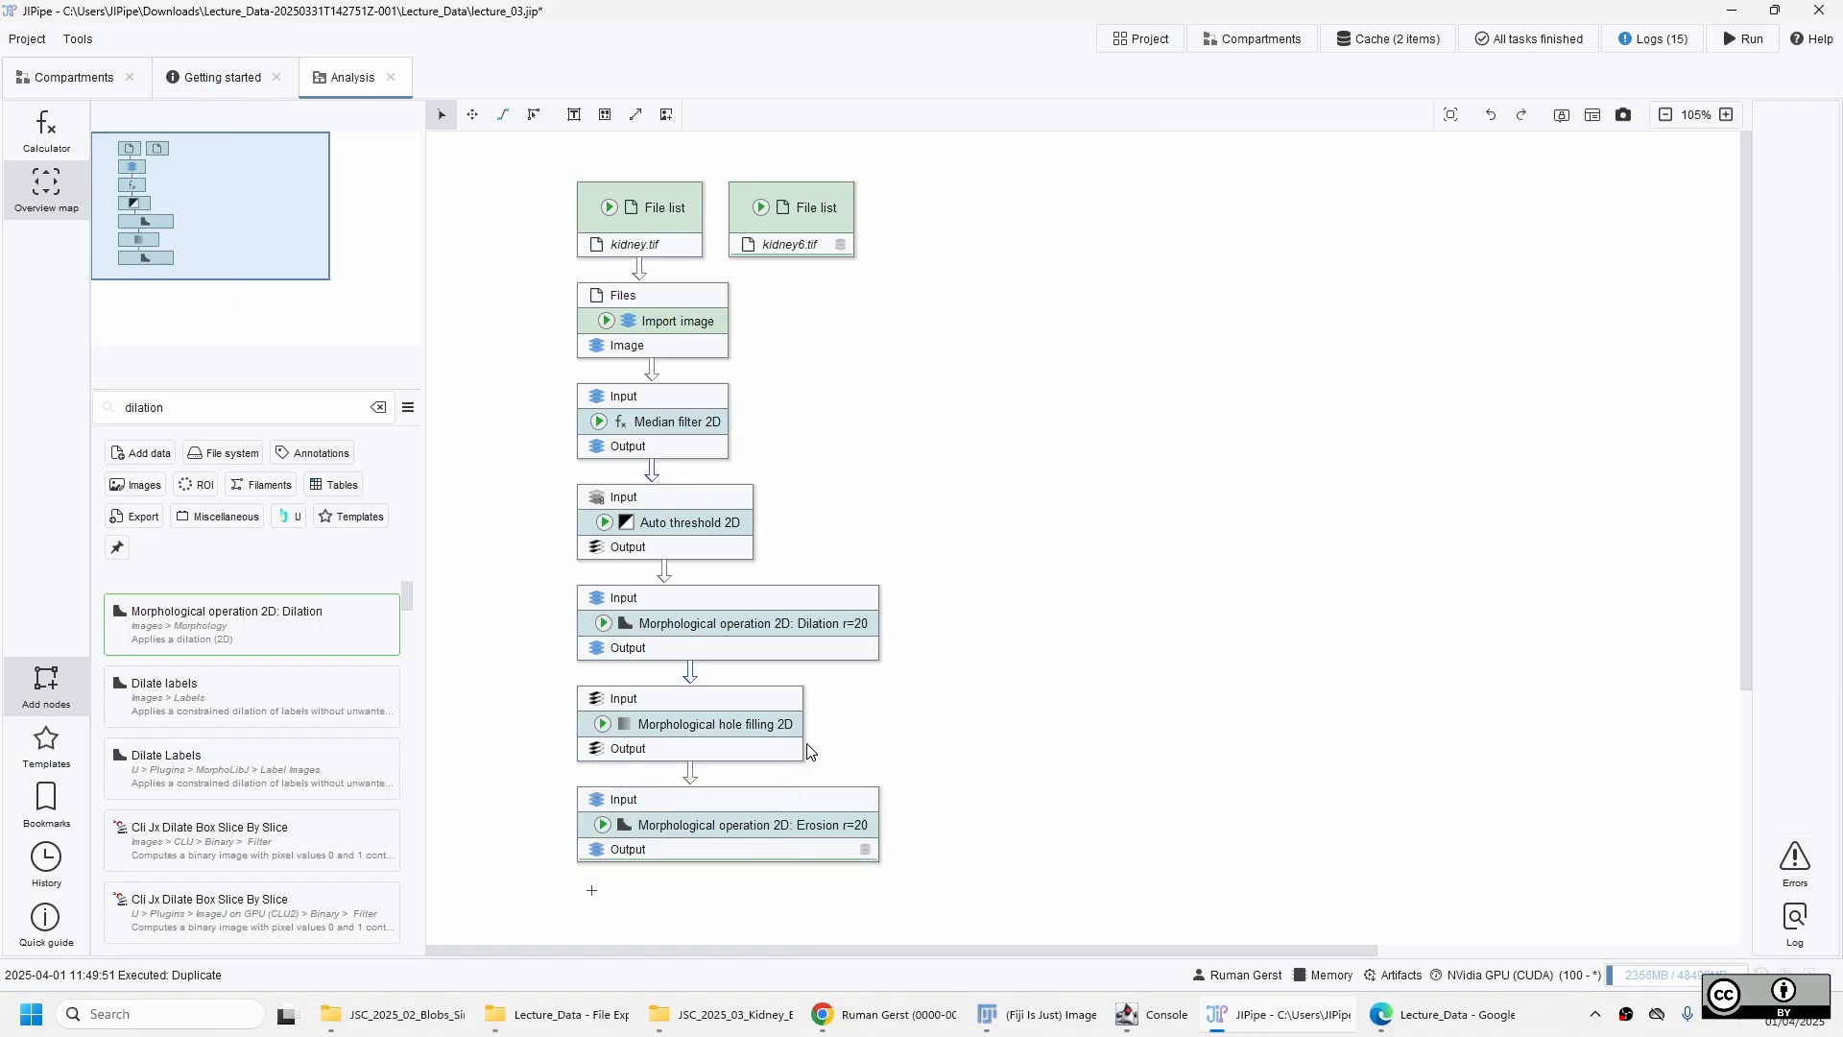
pyautogui.scroll(-3, 838, 685)
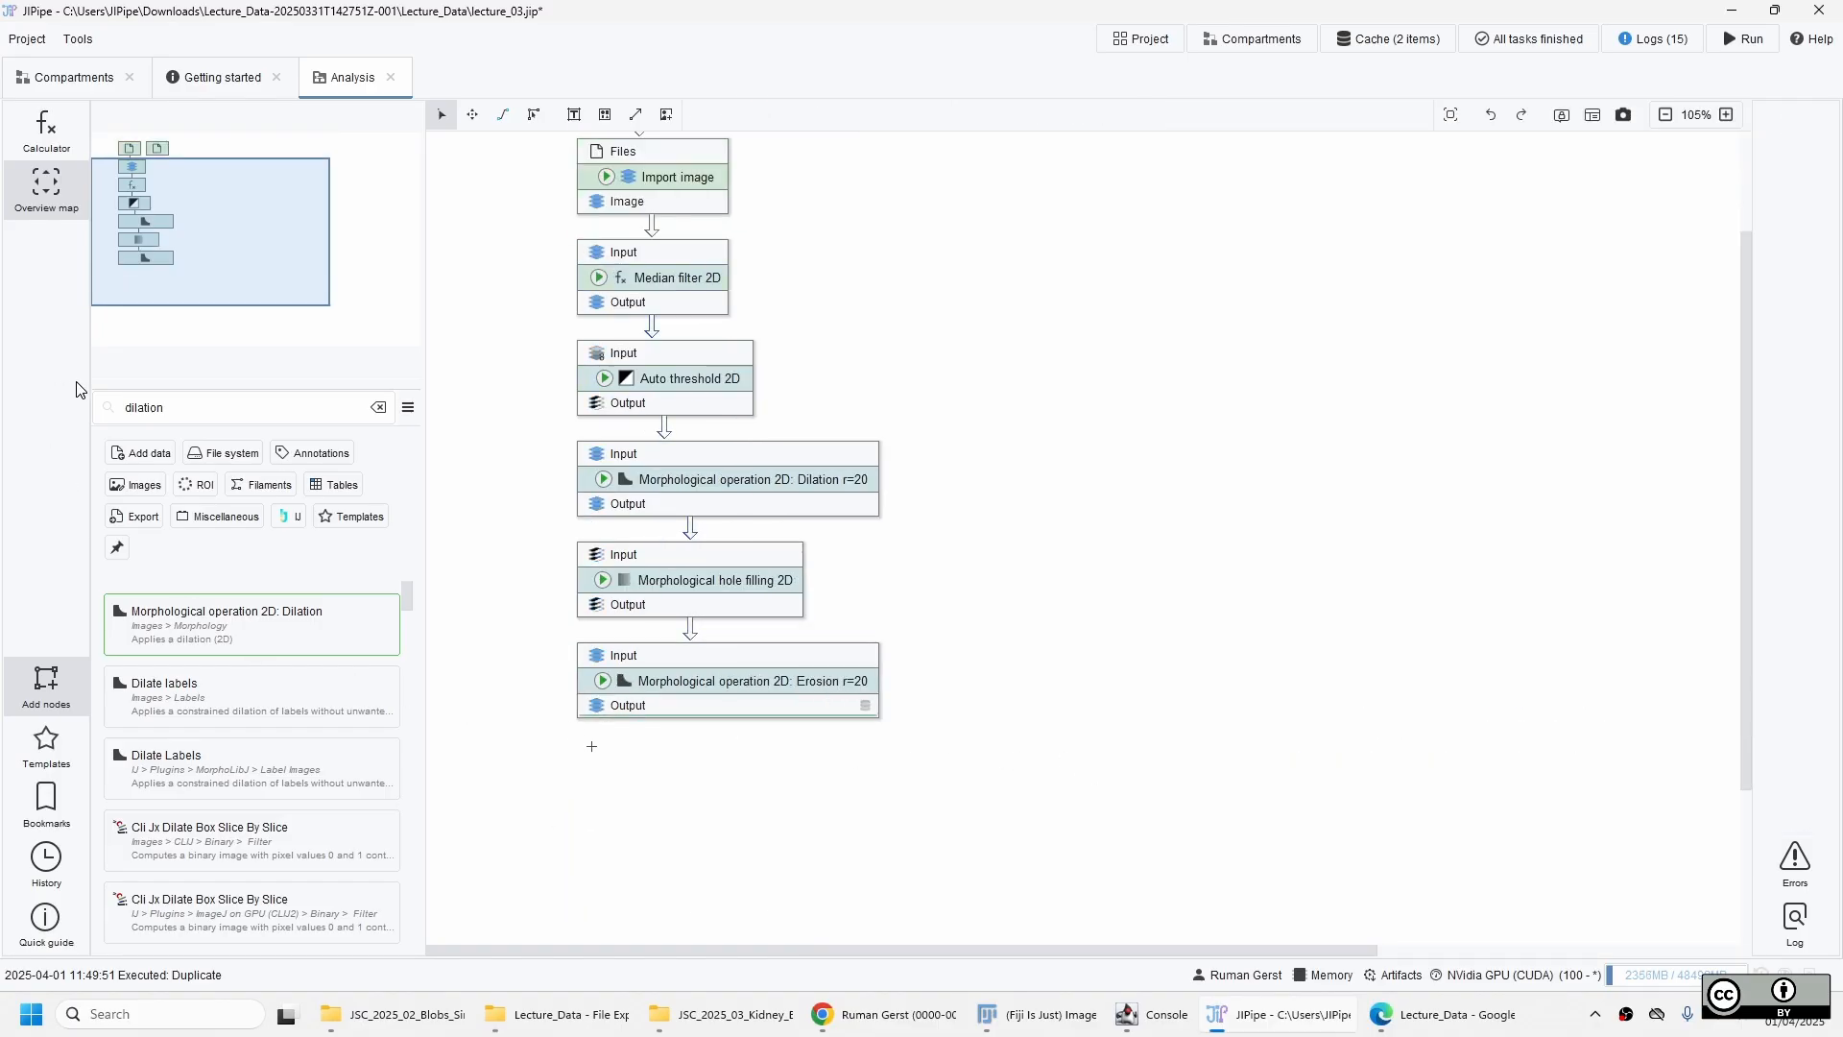
pyautogui.doubleClick(146, 408)
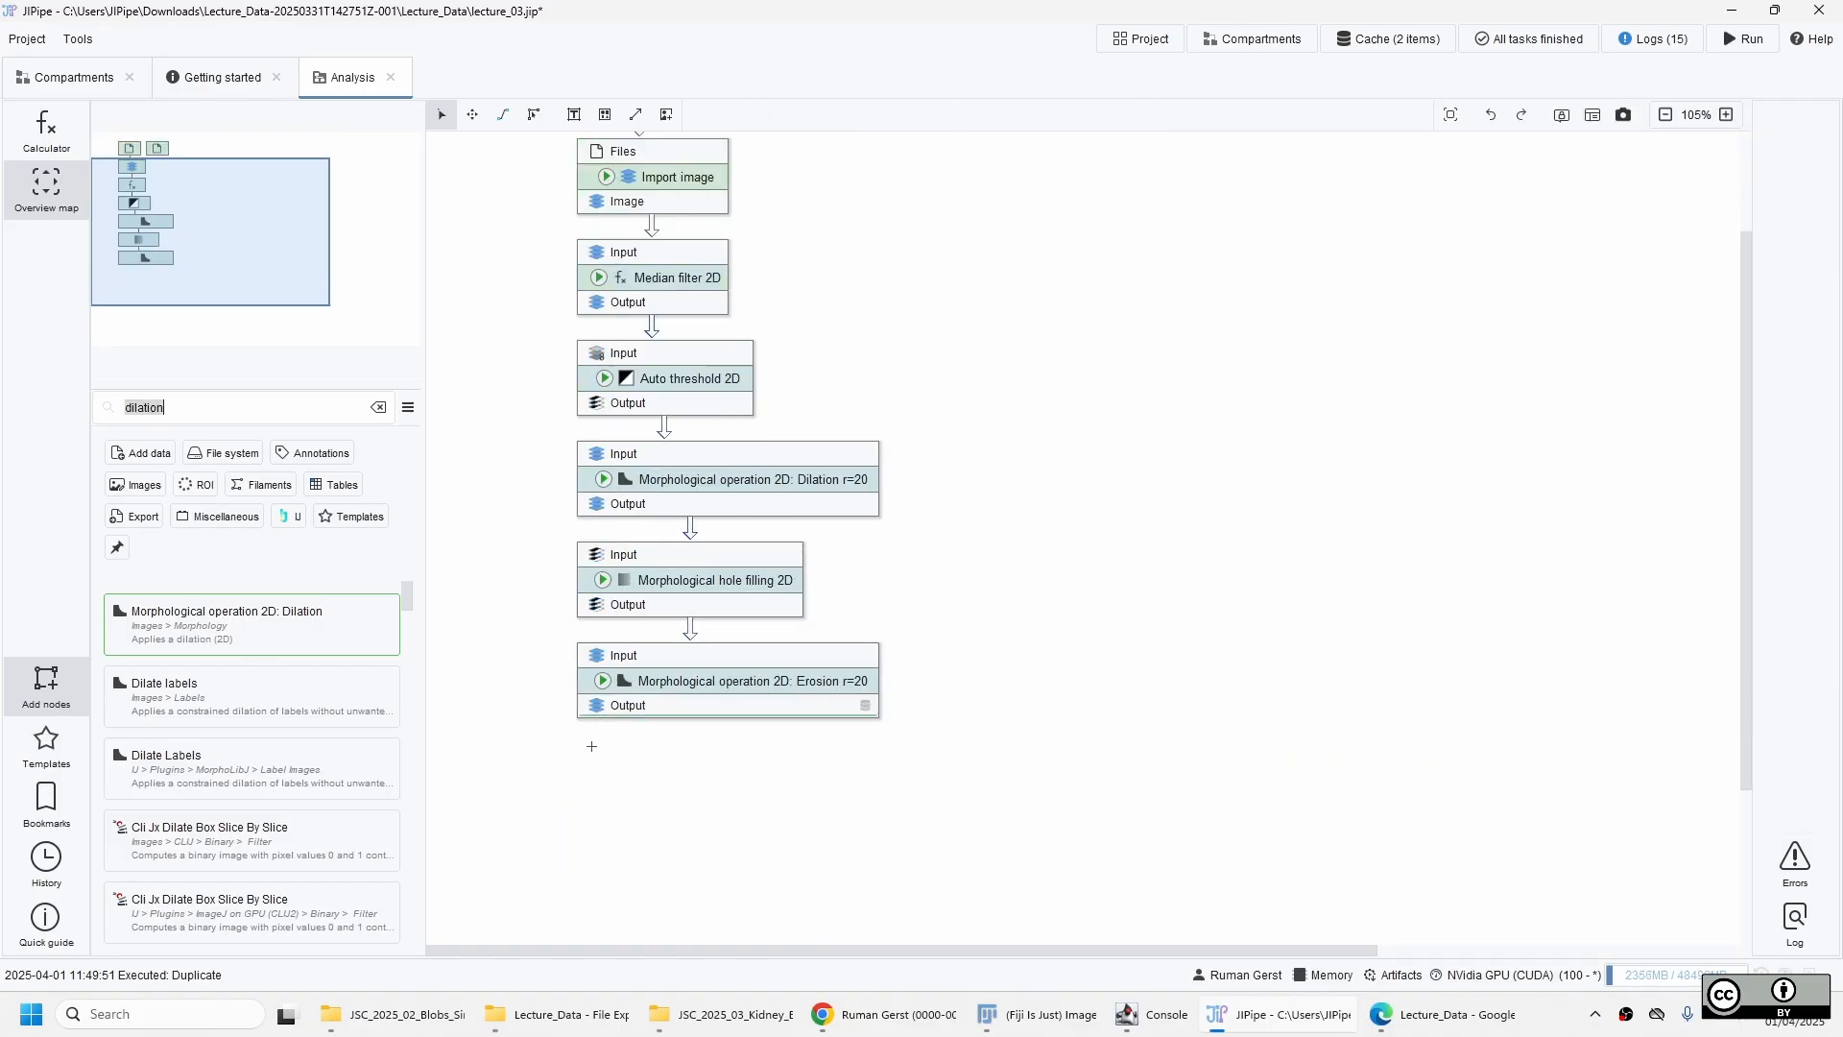
pyautogui.doubleClick(691, 710)
pyautogui.write('find par')
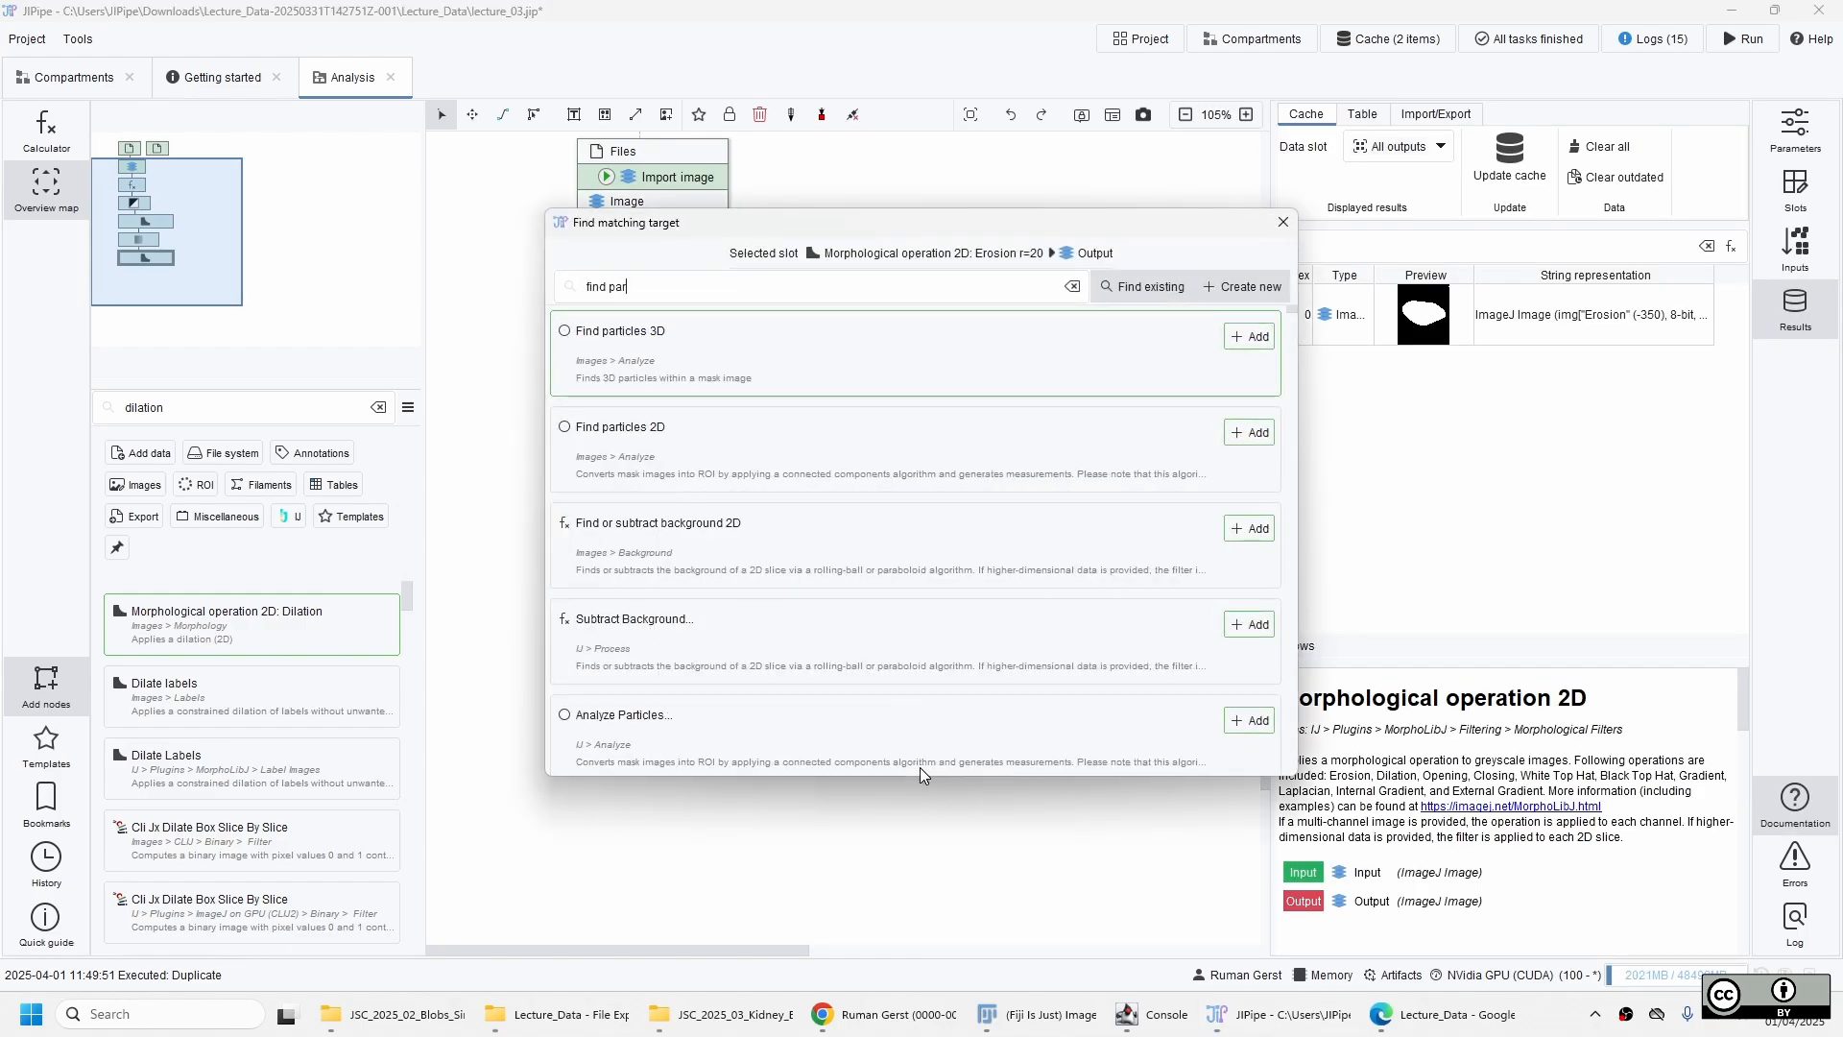
pyautogui.click(759, 465)
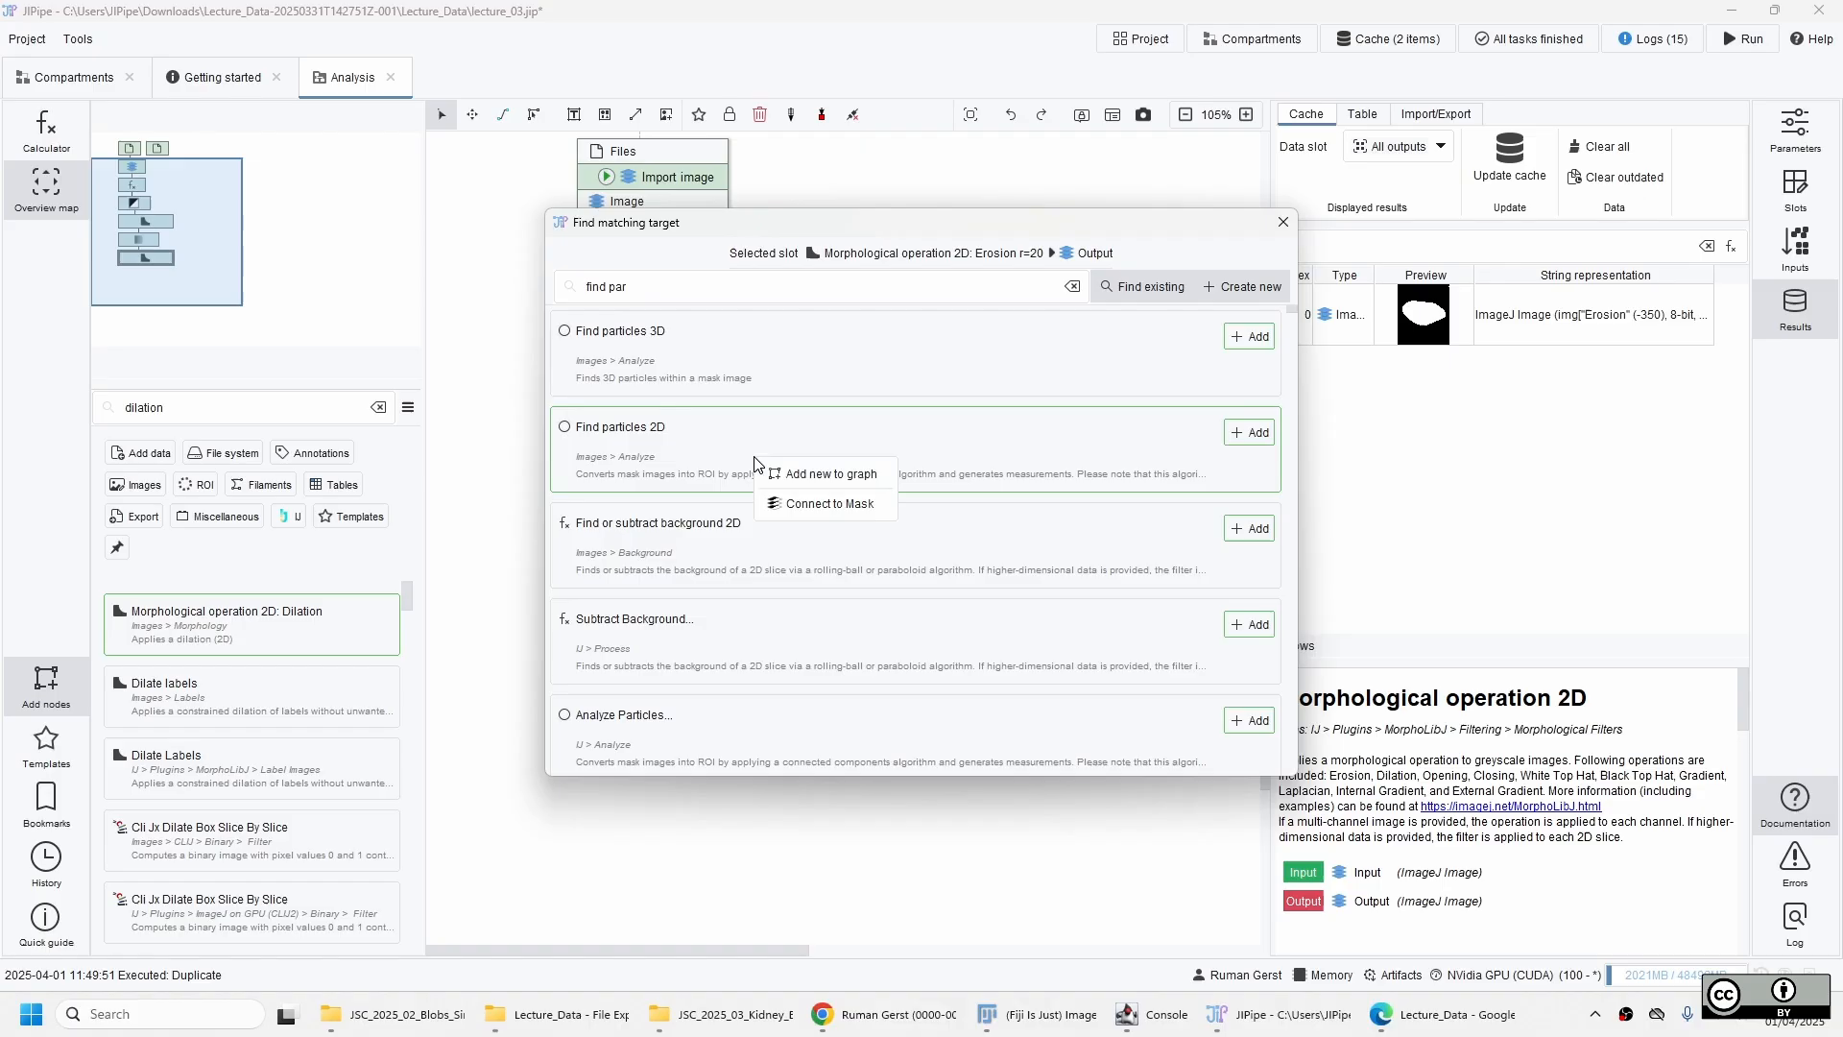
pyautogui.click(810, 502)
# Update the cache of Find particles 2D and open its ROI result in the viewer.
pyautogui.click(632, 781)
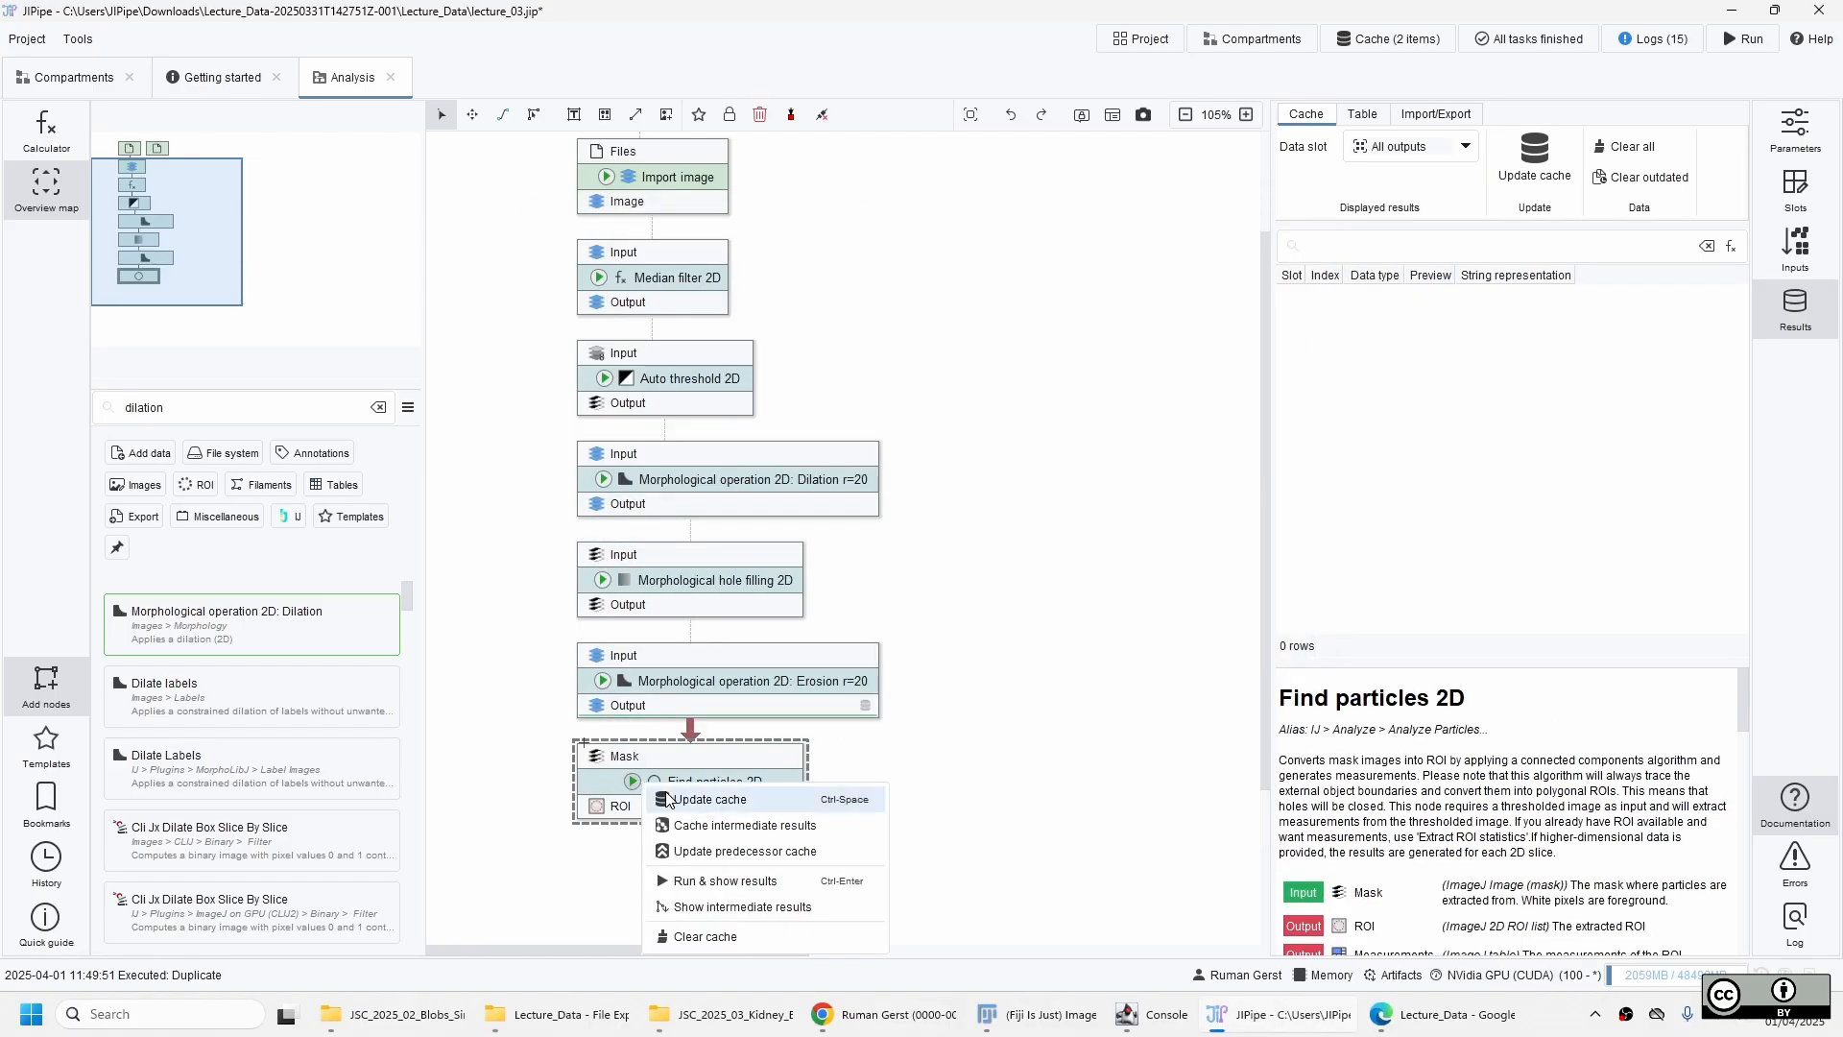
pyautogui.click(869, 847)
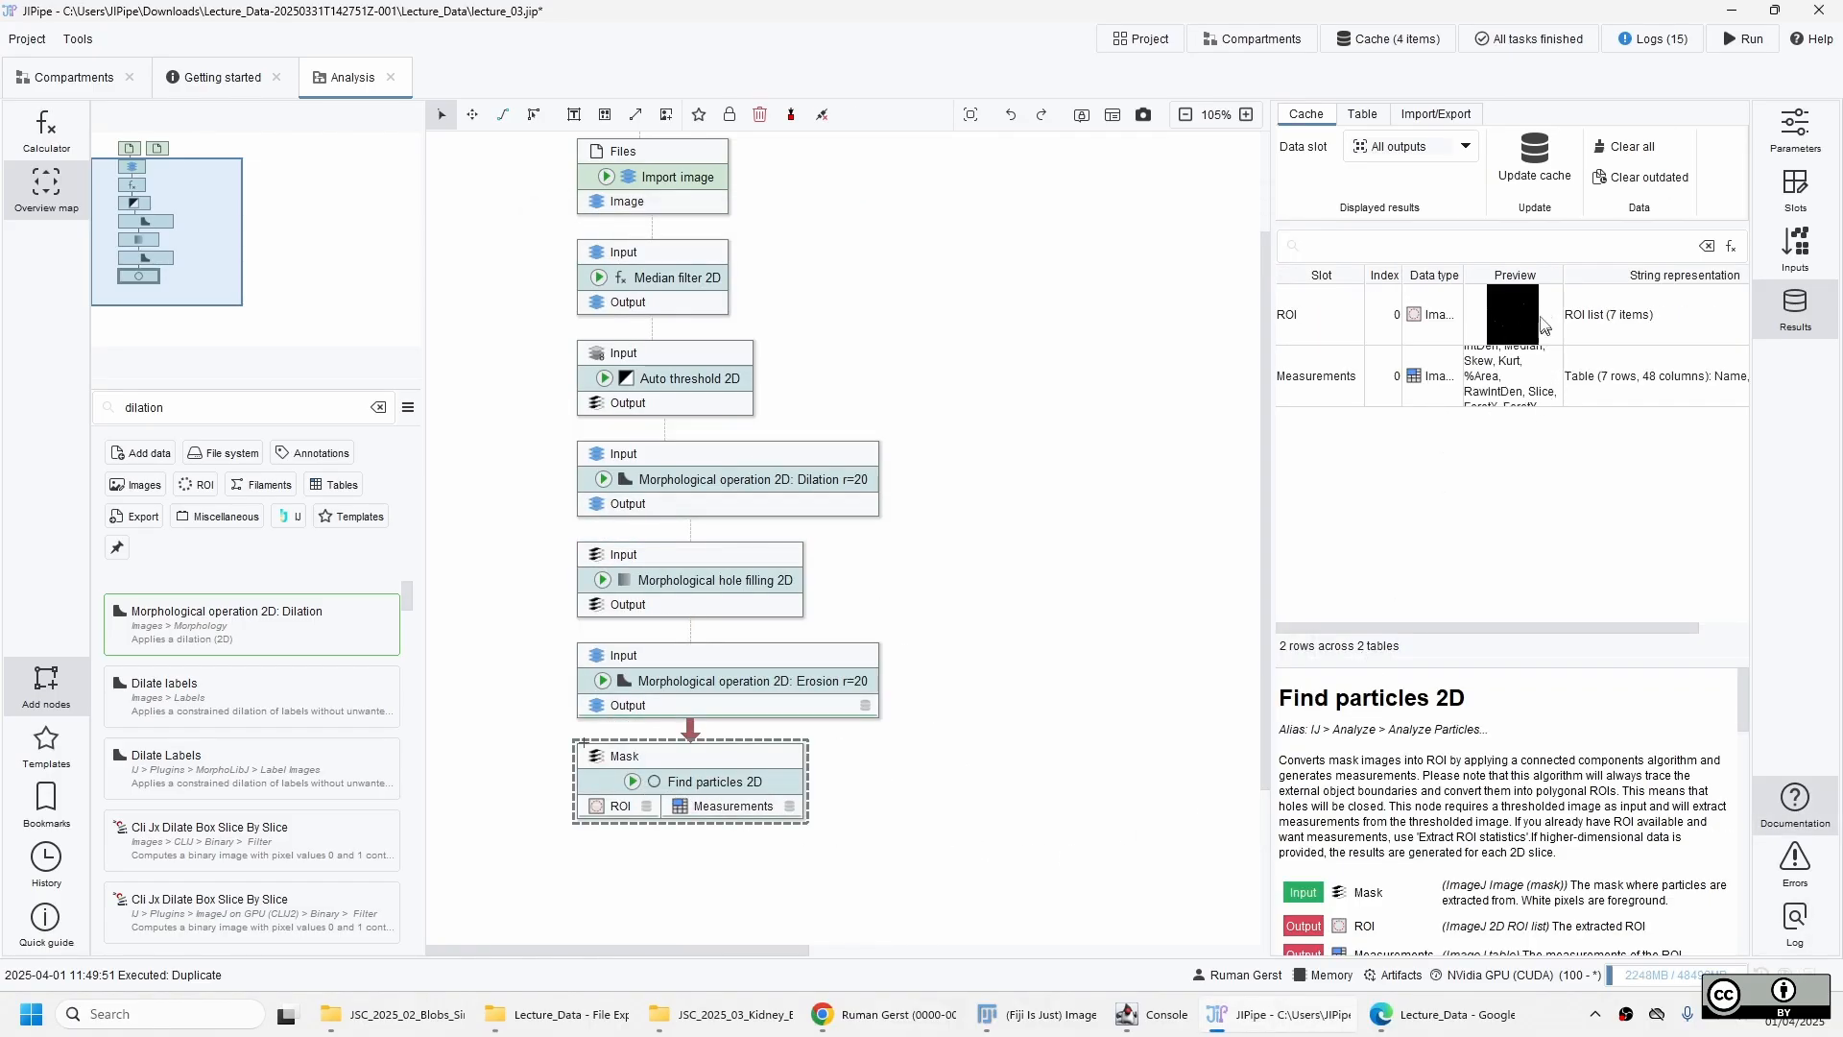
pyautogui.doubleClick(1517, 313)
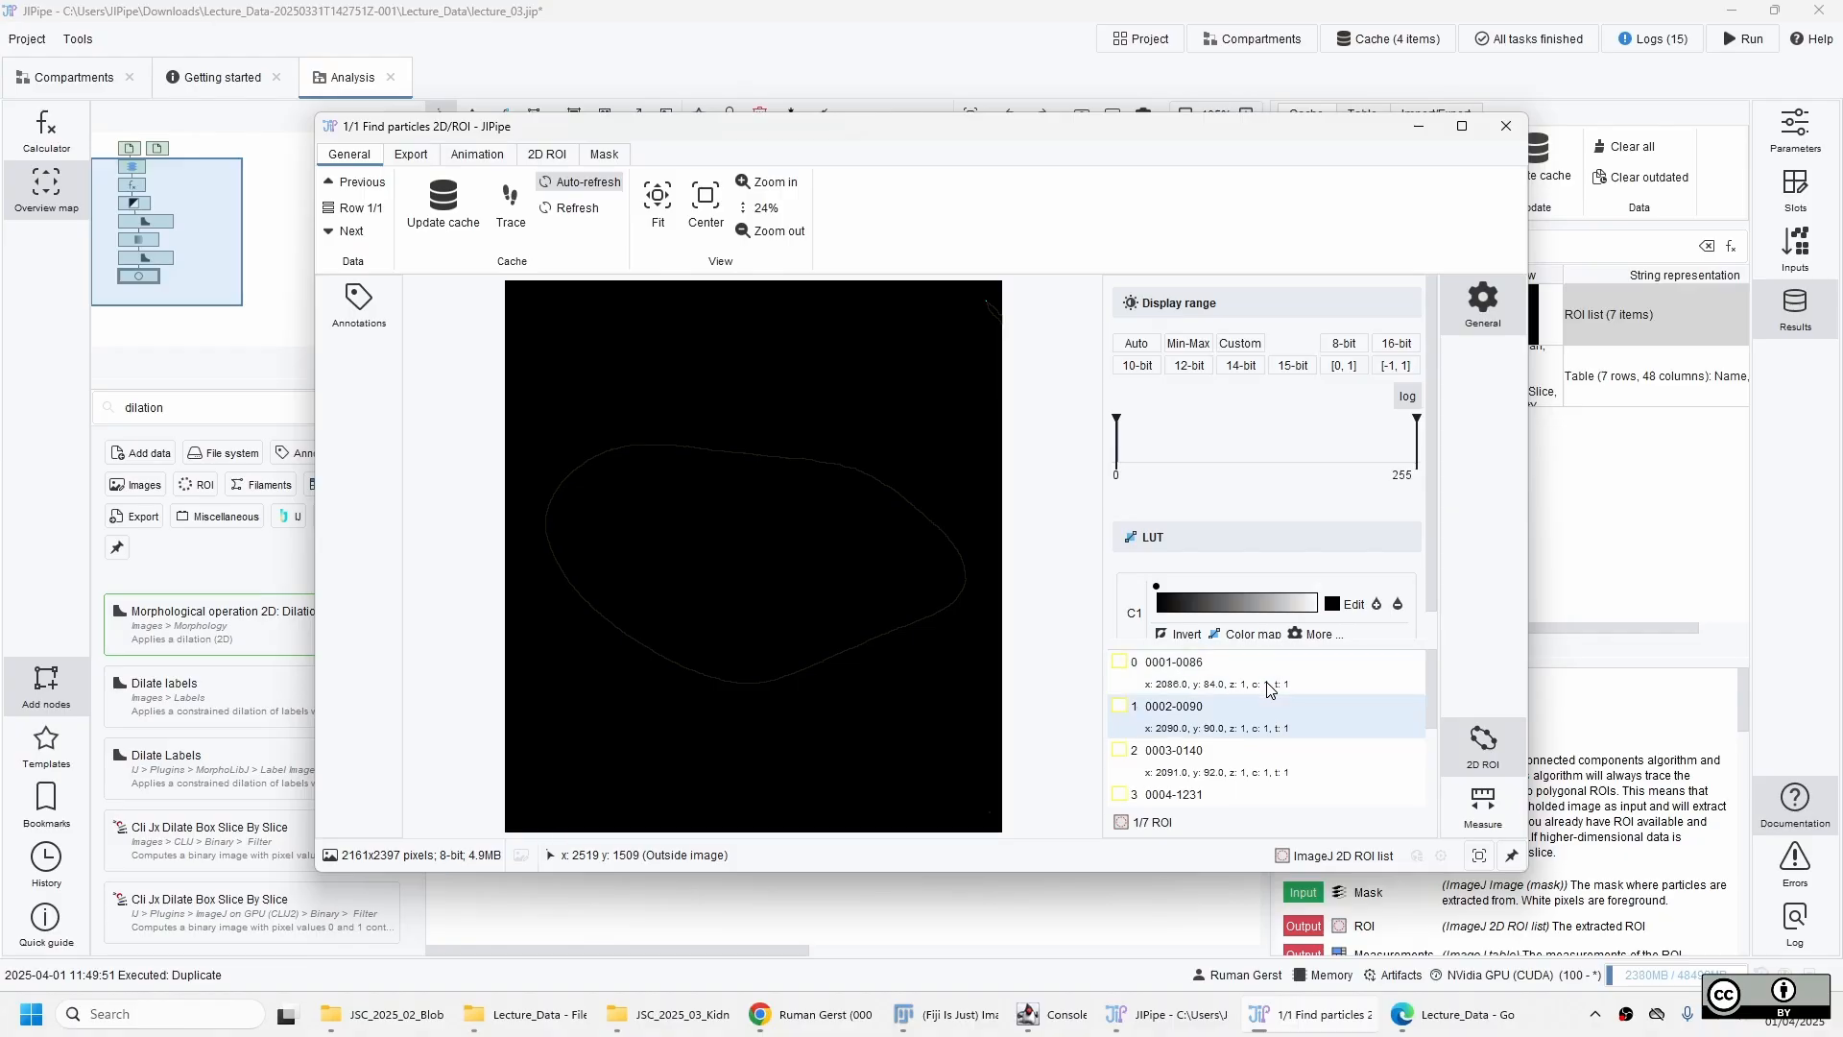
# Examine the small ROIs in the image's upper-right corner and the kidney outline in the Find particles 2D result, and close the viewer.
pyautogui.press('Up')
pyautogui.press('Up')
pyautogui.press('Up')
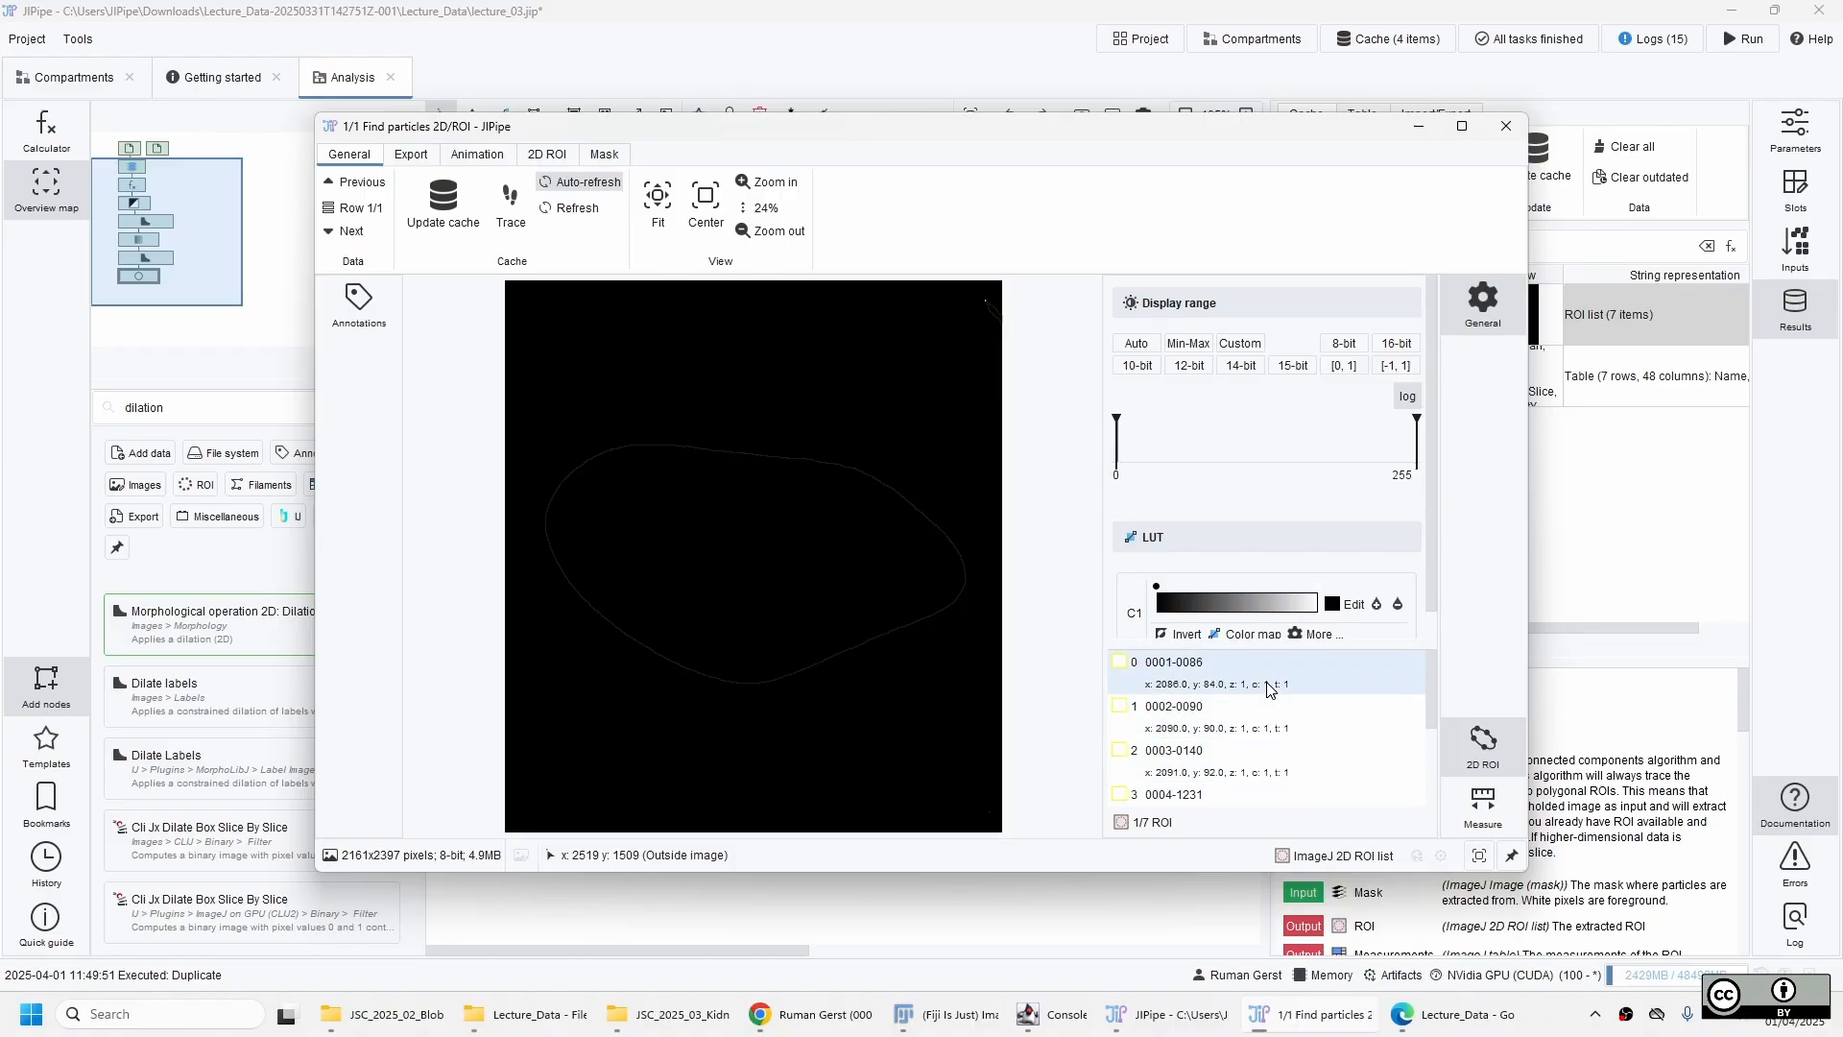
pyautogui.scroll(15, 998, 299)
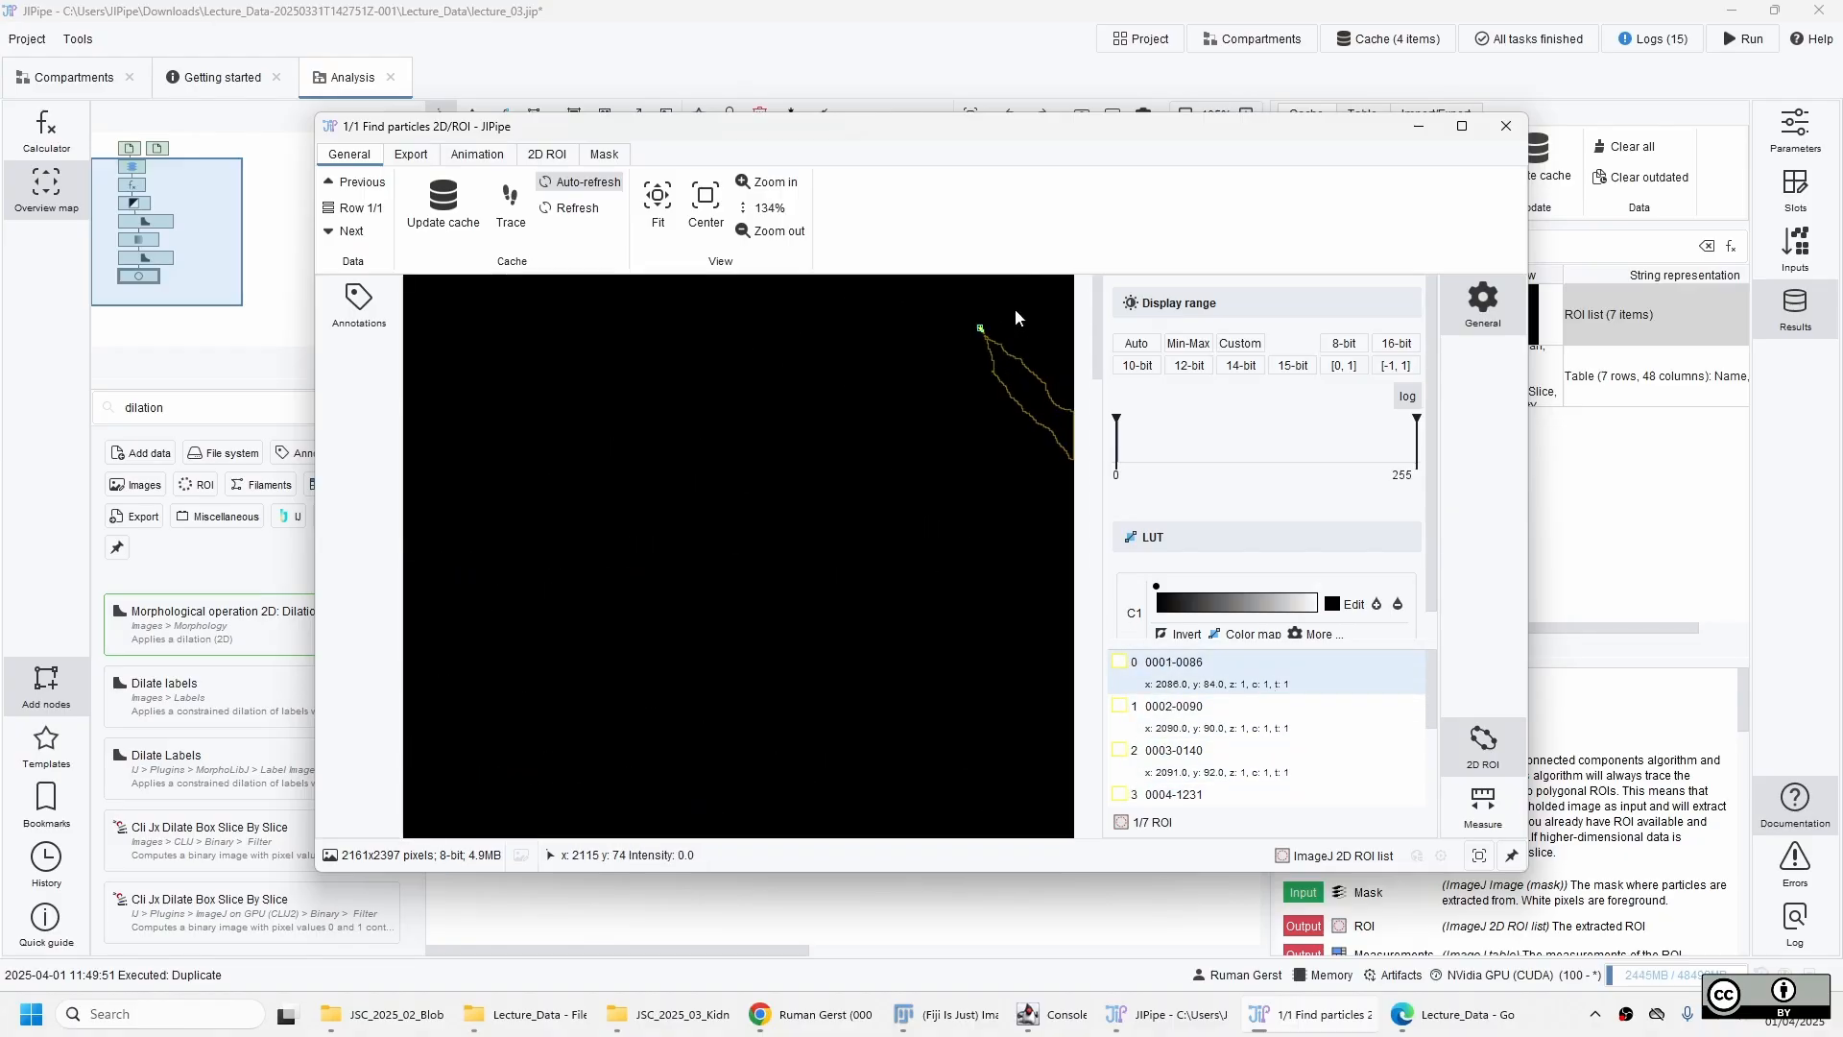
pyautogui.scroll(-12, 777, 584)
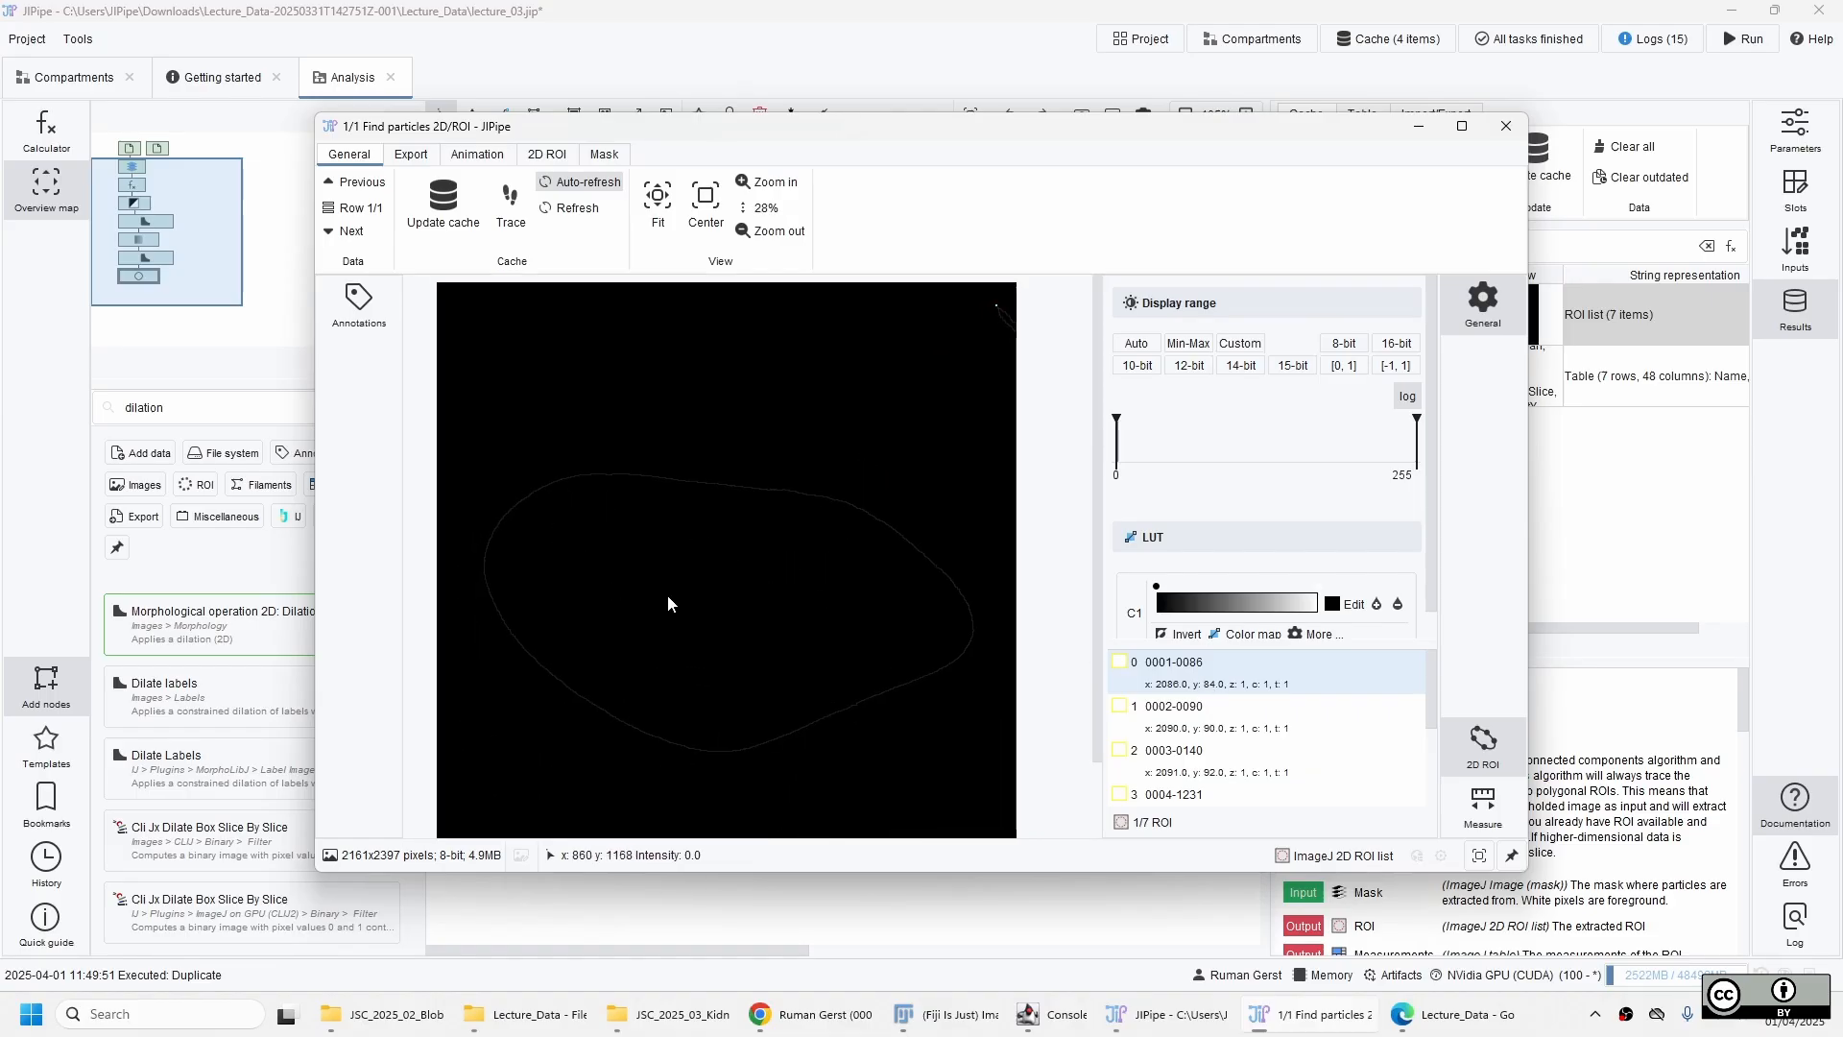
pyautogui.click(1505, 126)
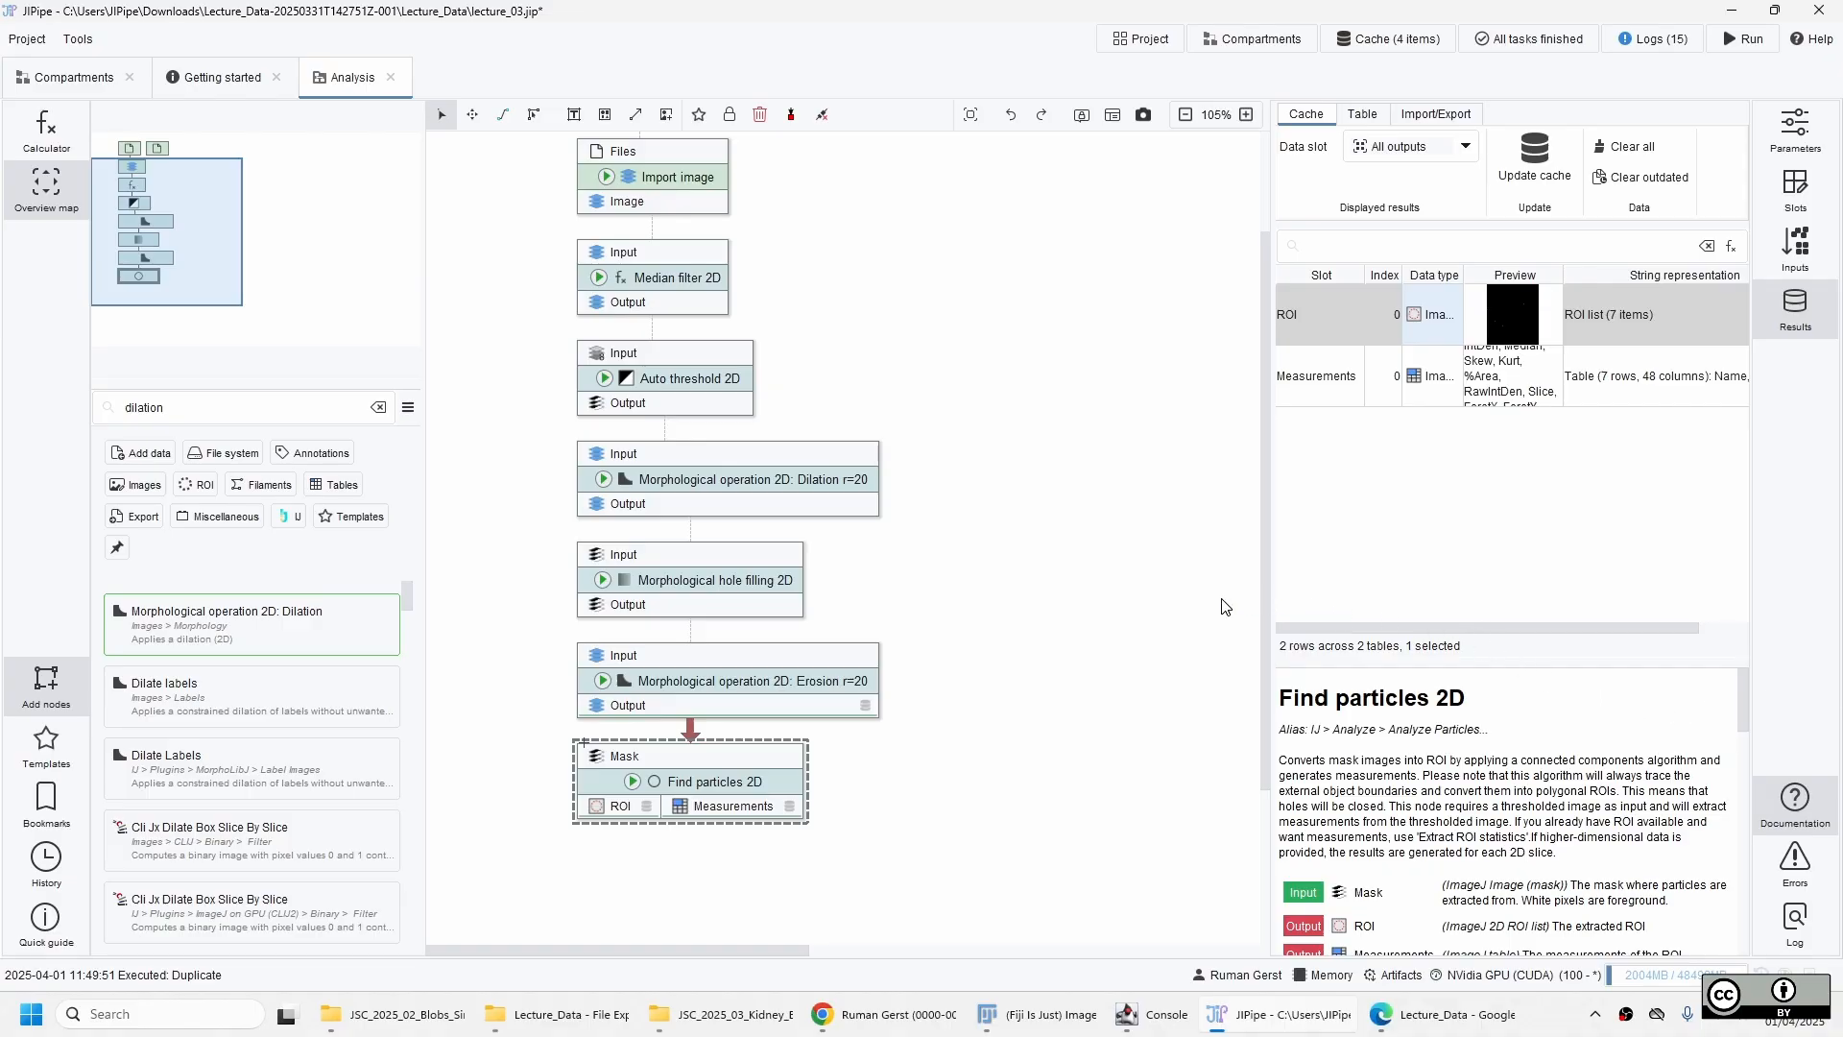
# Set the Find particles 2D node's minimum particle size to 5000, append ": Min particle size=5000" to its name, and save the project.
pyautogui.click(1818, 127)
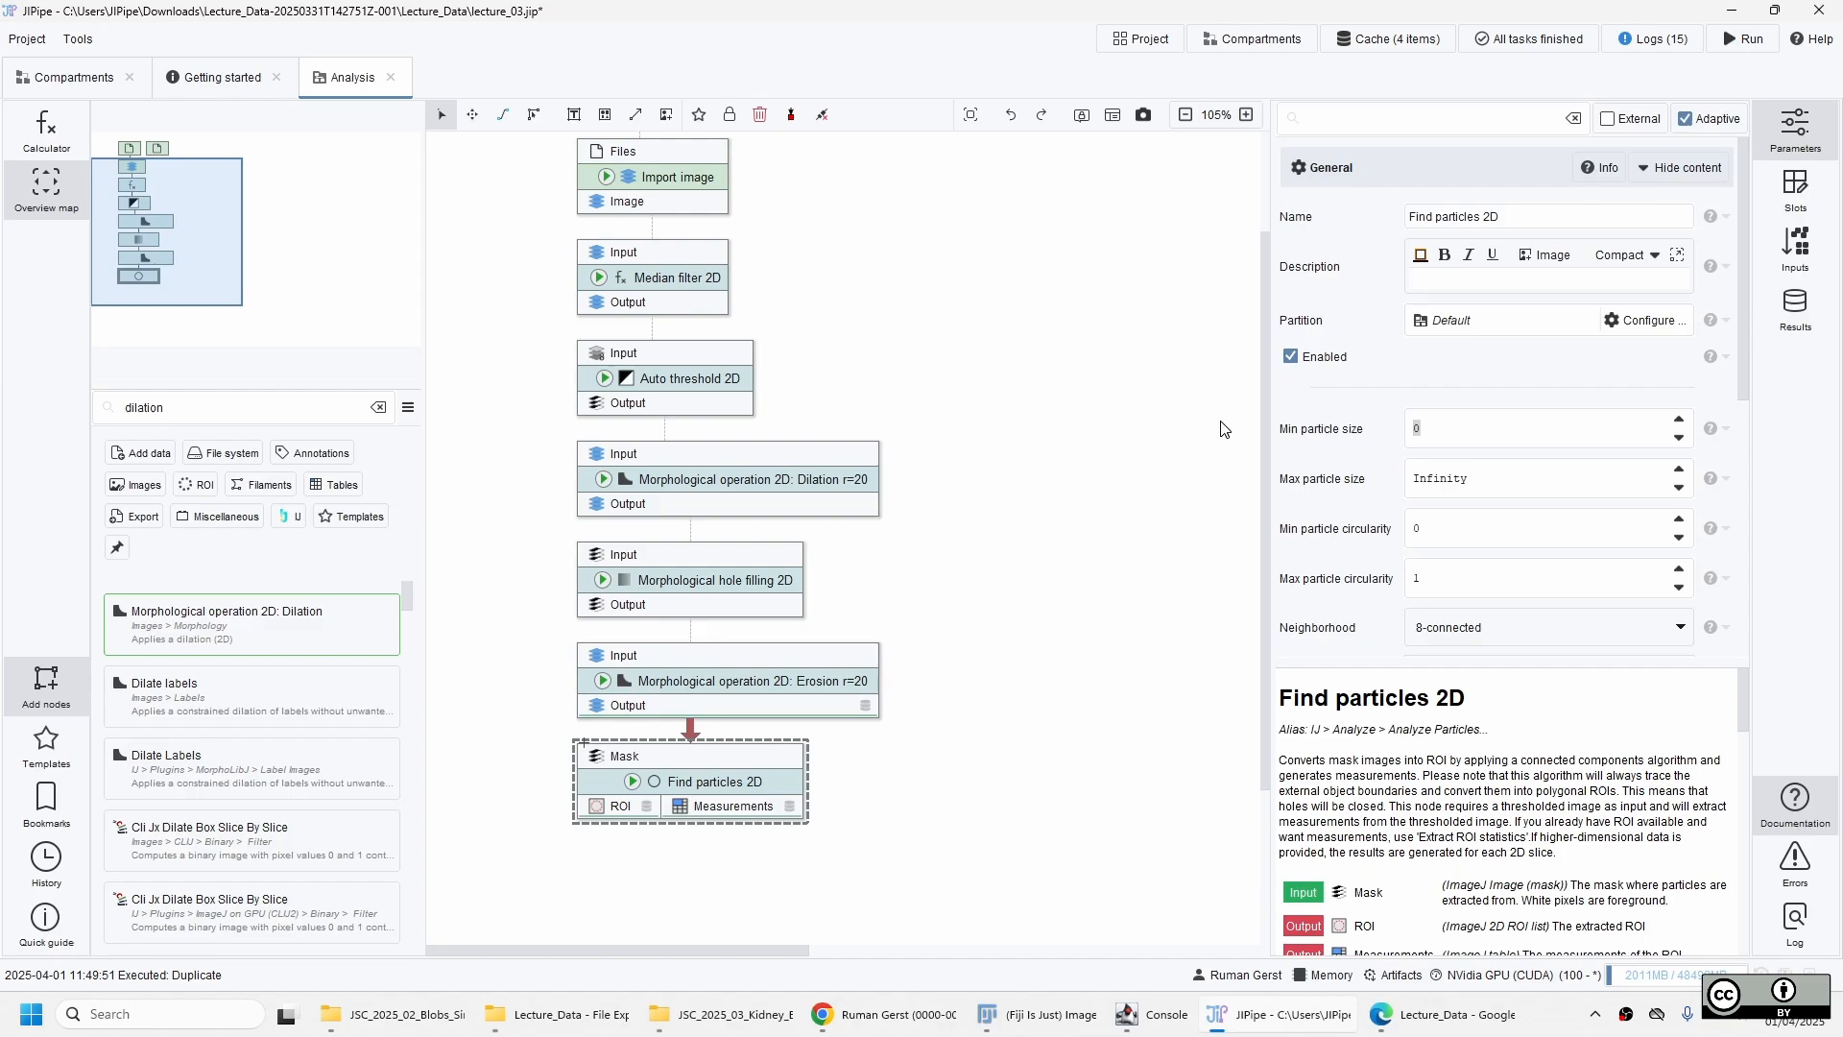
pyautogui.write('5000')
pyautogui.press('Return')
pyautogui.write(':')
pyautogui.hotkey('ctrl', 's')
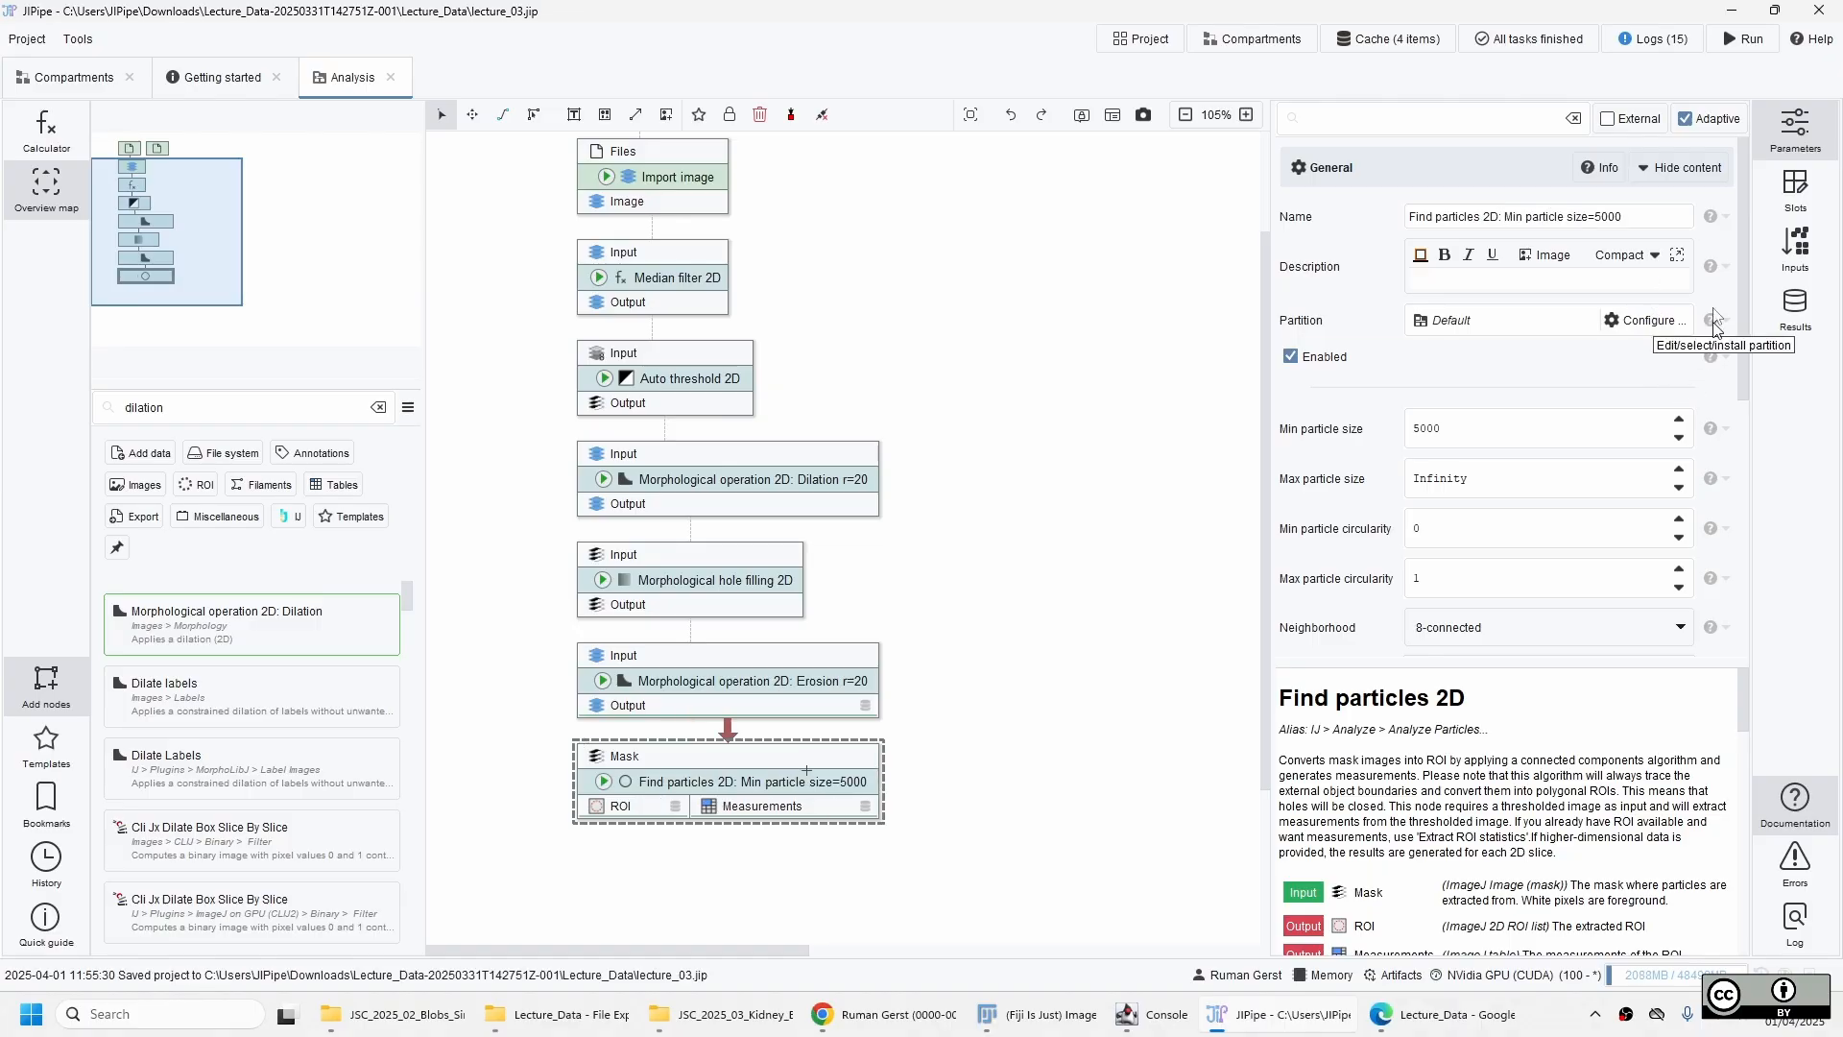
# Open the updated ROI result of Find particles 2D, inspect the kidney outline, and close the viewer.
pyautogui.click(1795, 307)
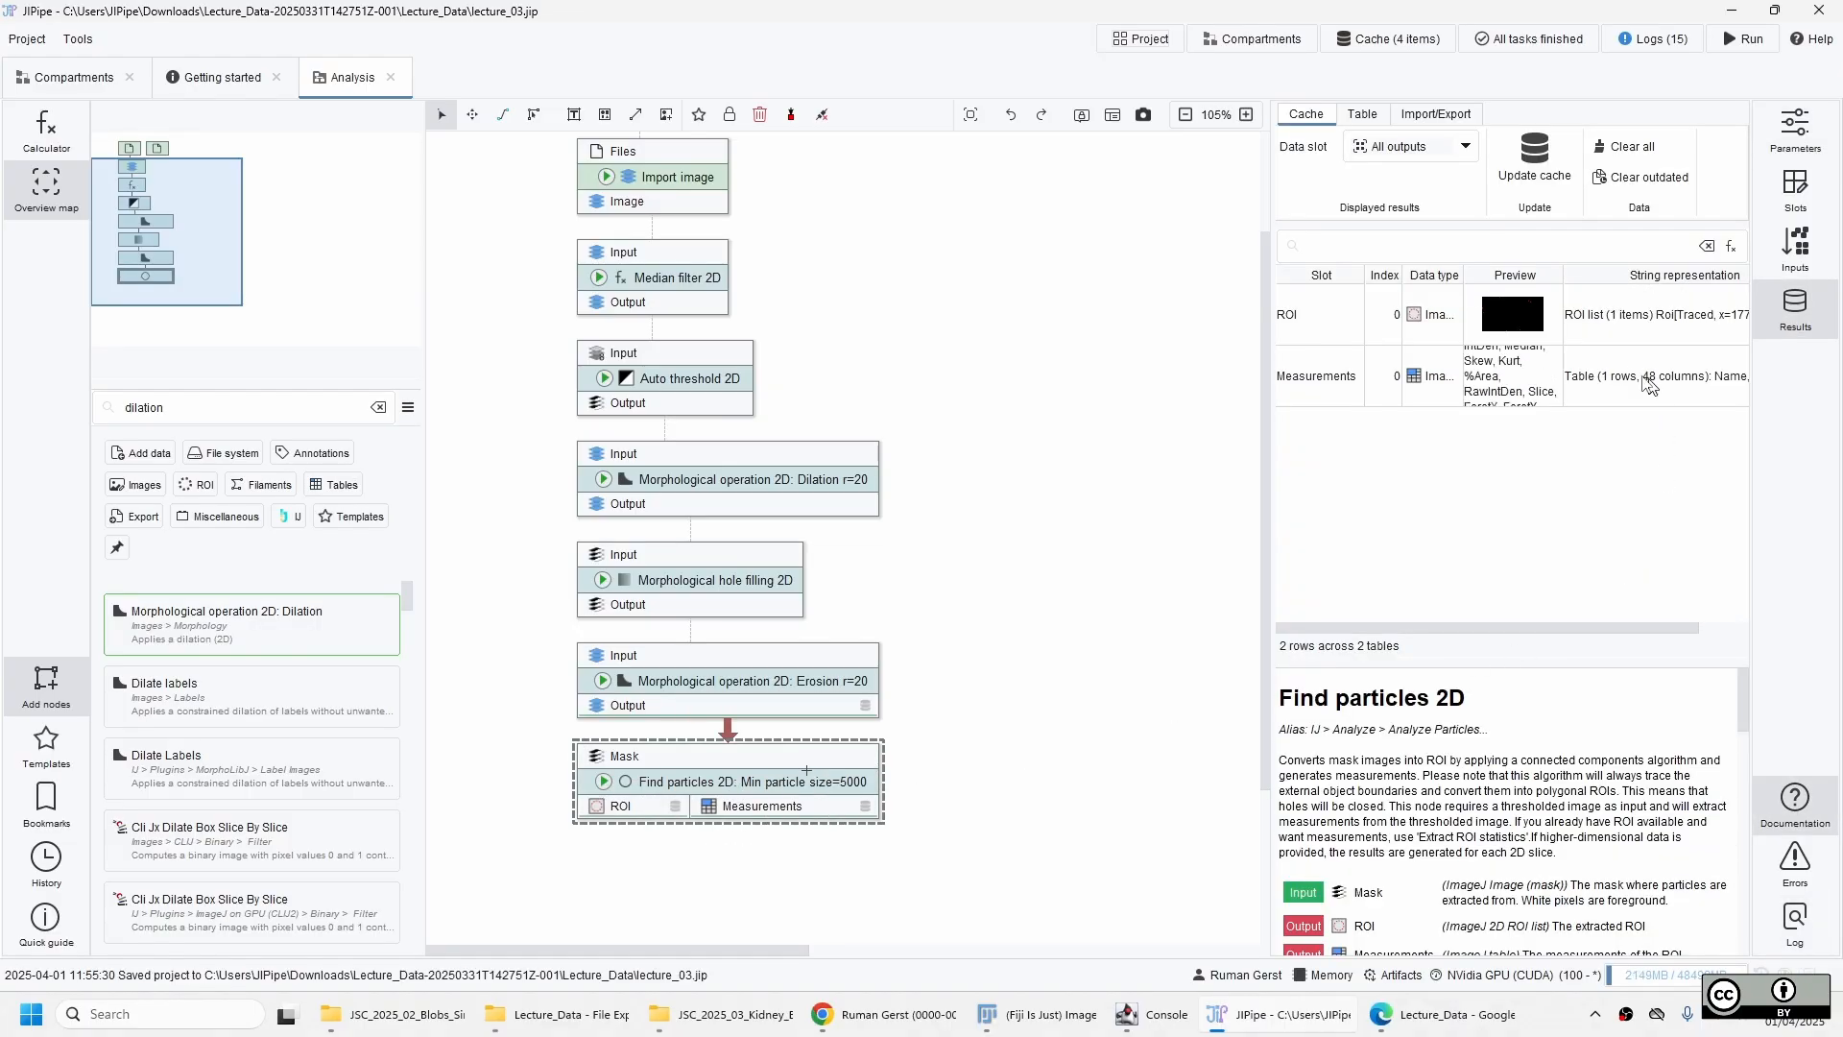
pyautogui.doubleClick(1584, 311)
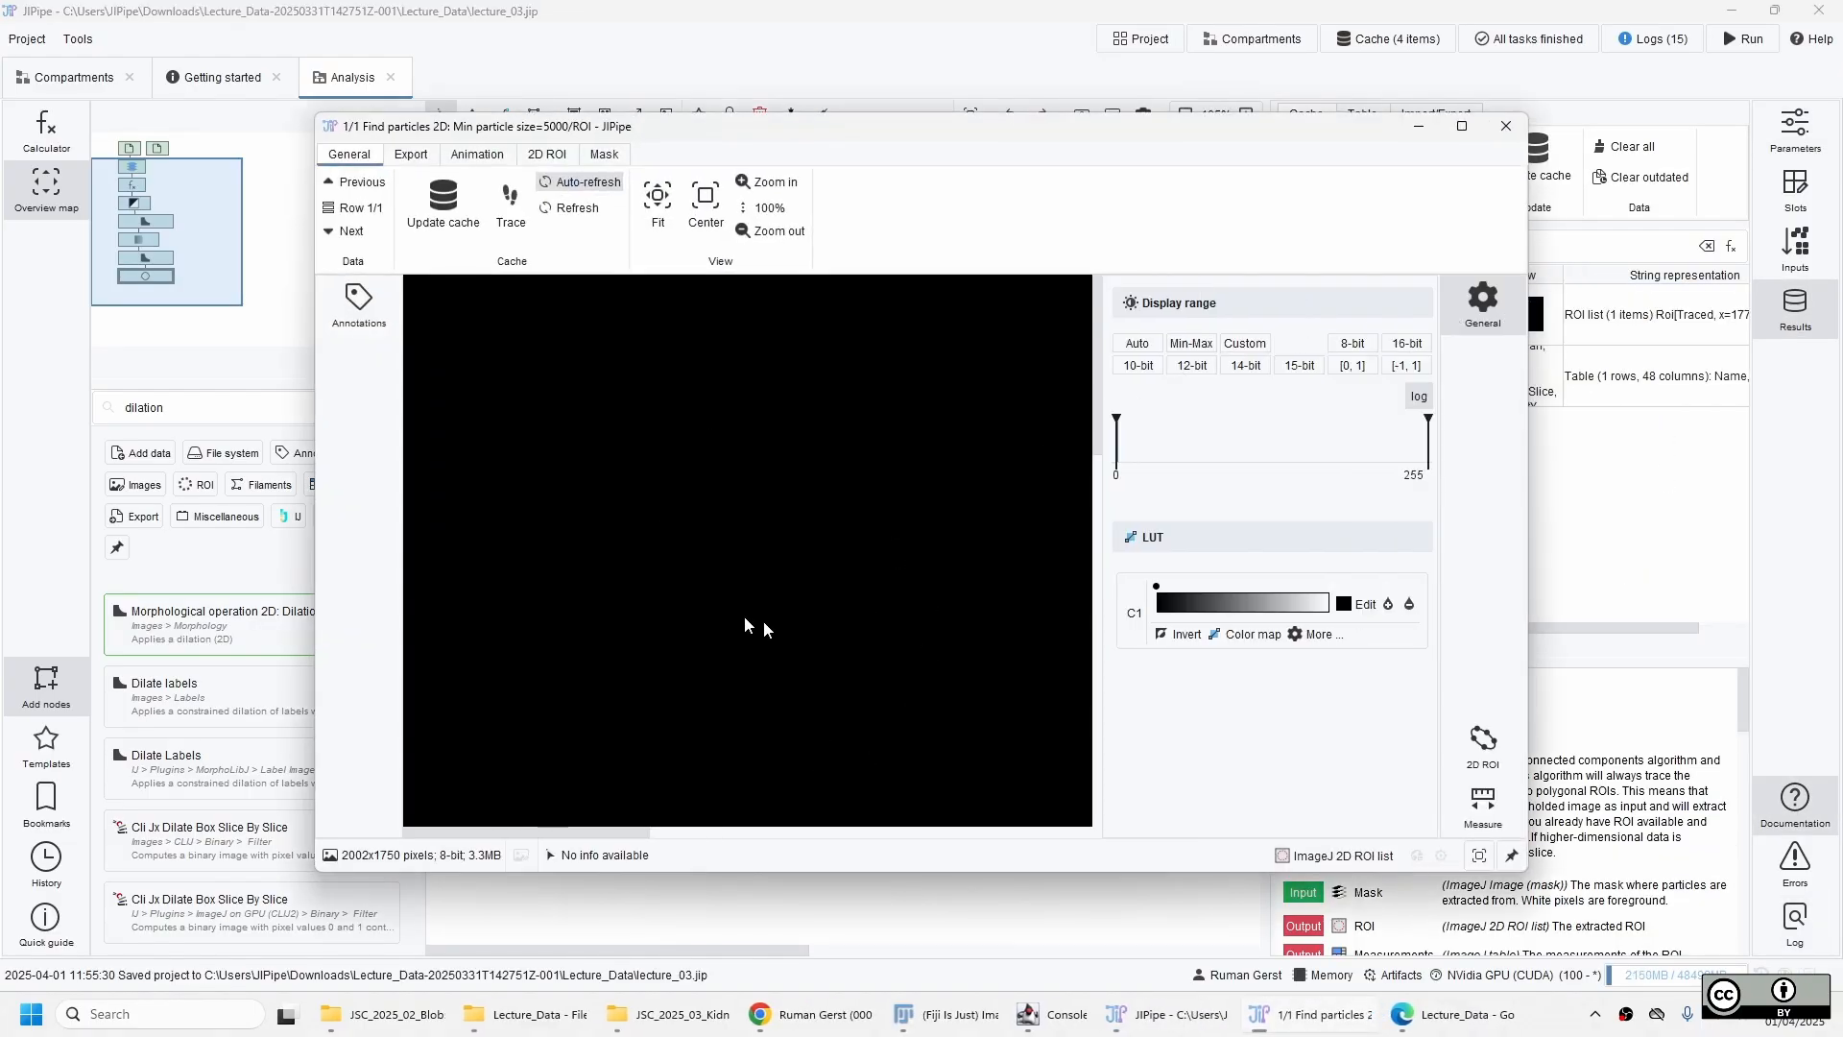
pyautogui.scroll(-3, 763, 620)
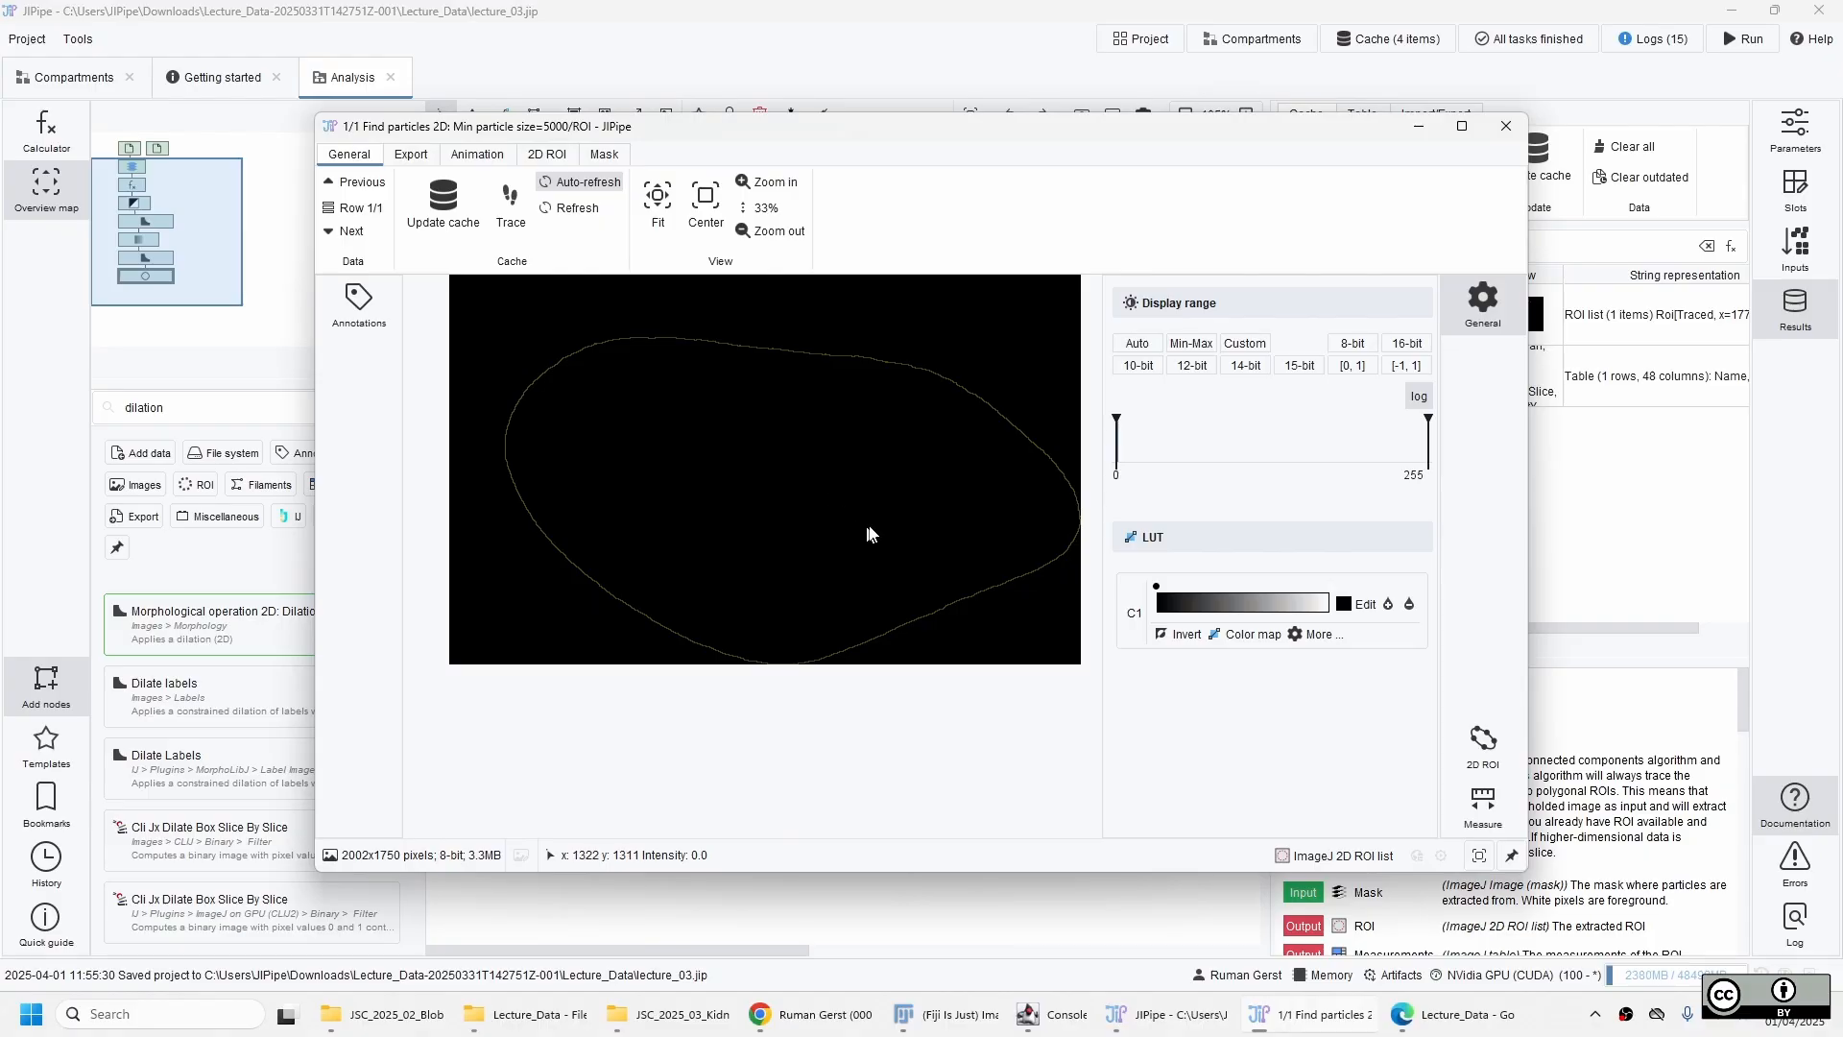
pyautogui.scroll(-1, 871, 534)
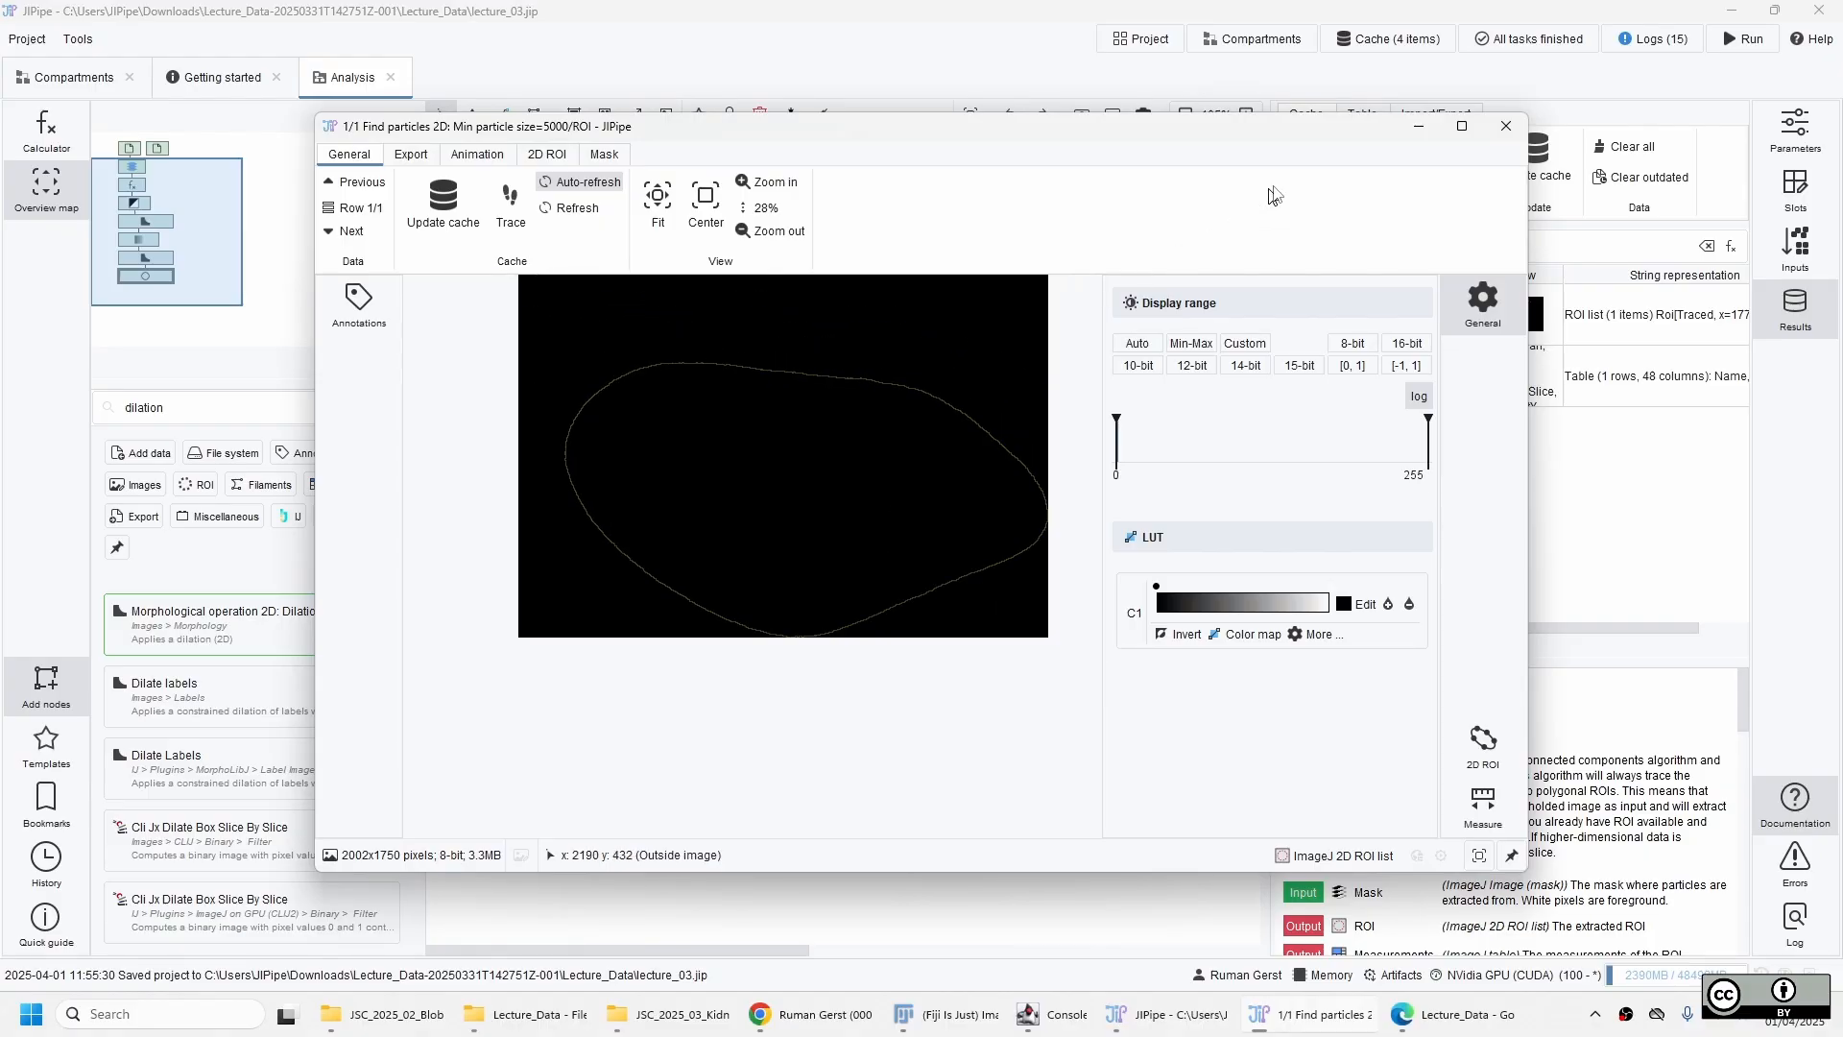
pyautogui.click(1504, 131)
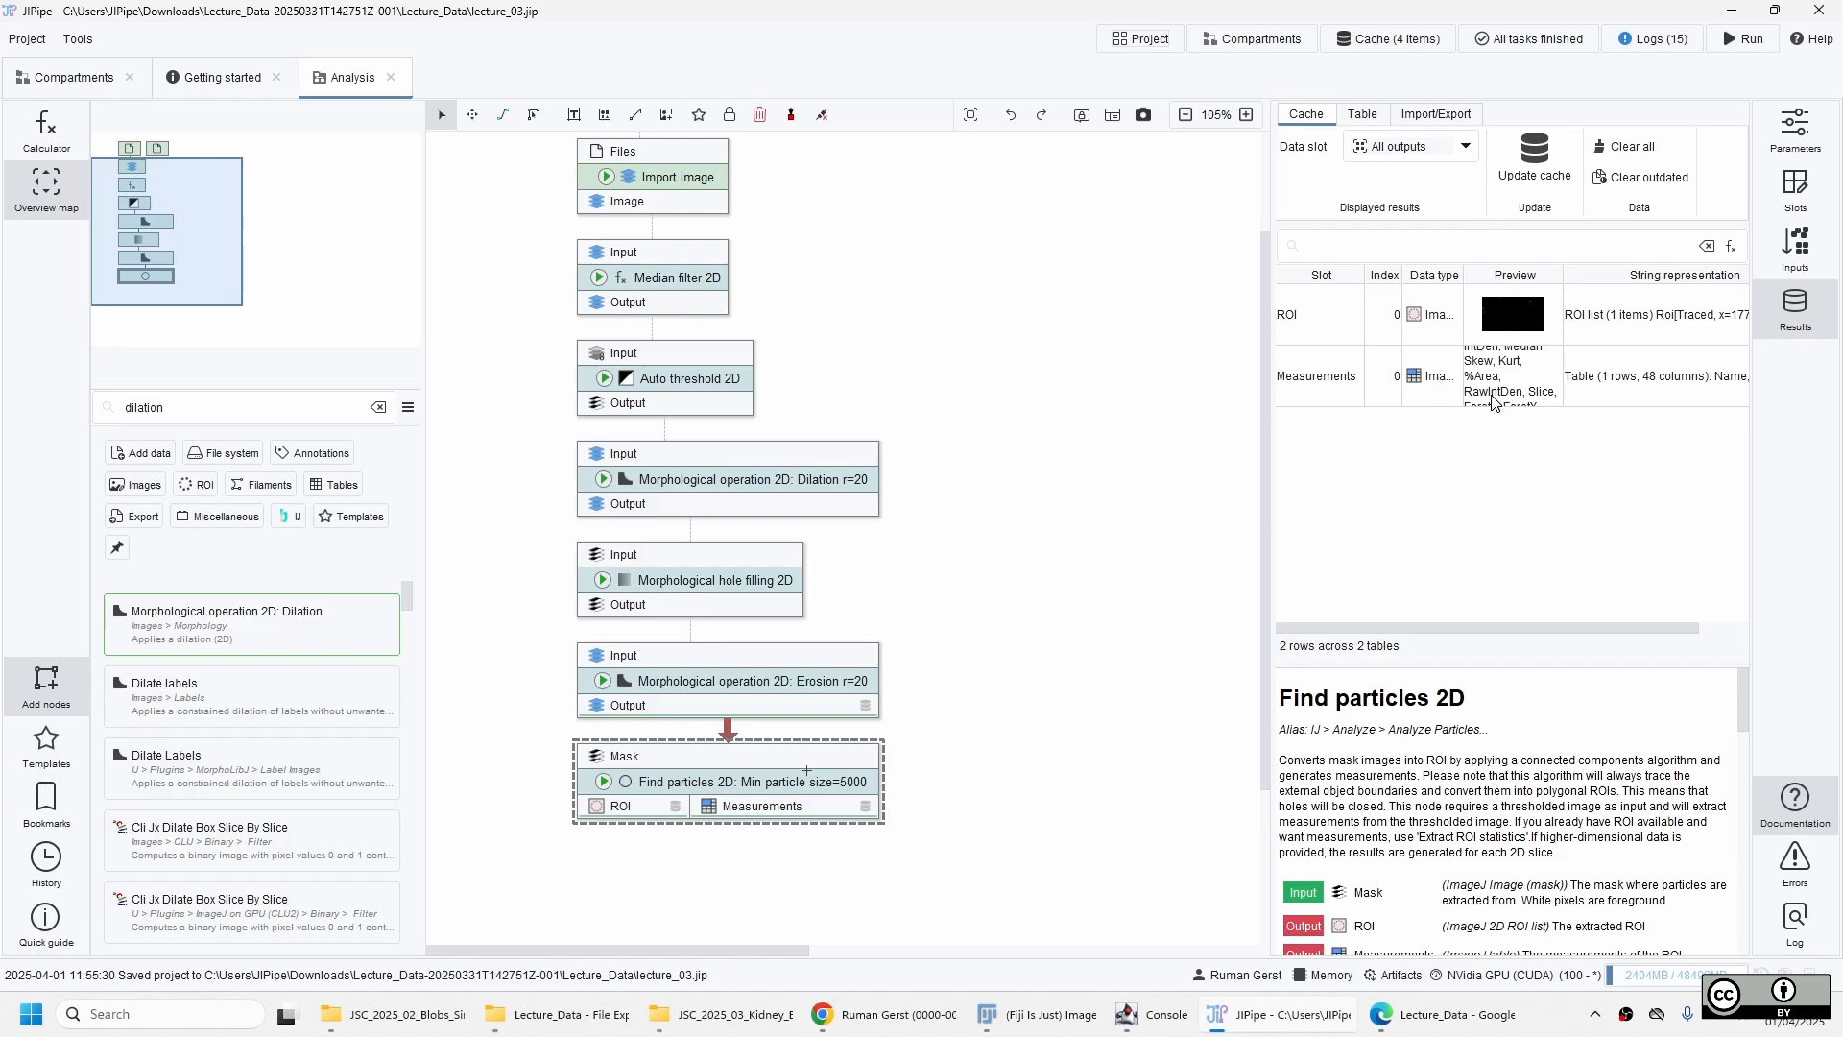
# Open the Measurements table of Find particles 2D, check the kidney's area, and close the table.
pyautogui.doubleClick(1511, 377)
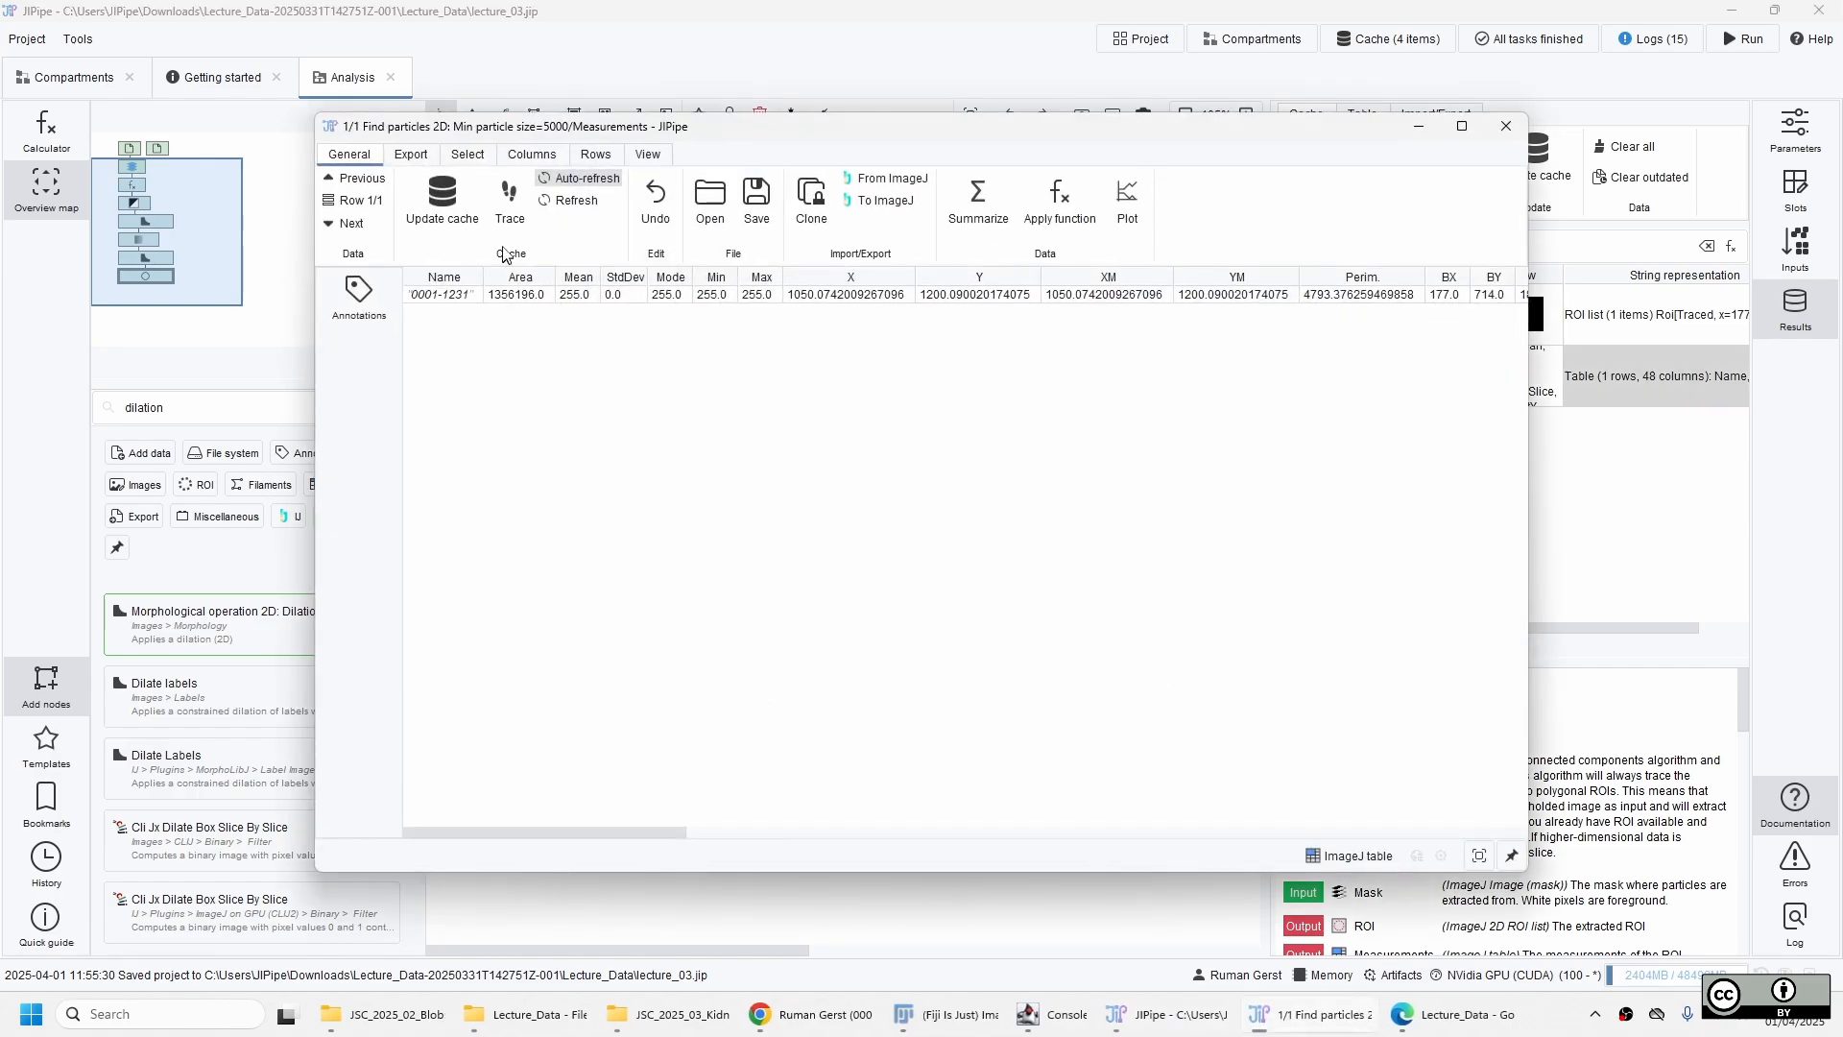
pyautogui.click(514, 296)
pyautogui.click(1506, 126)
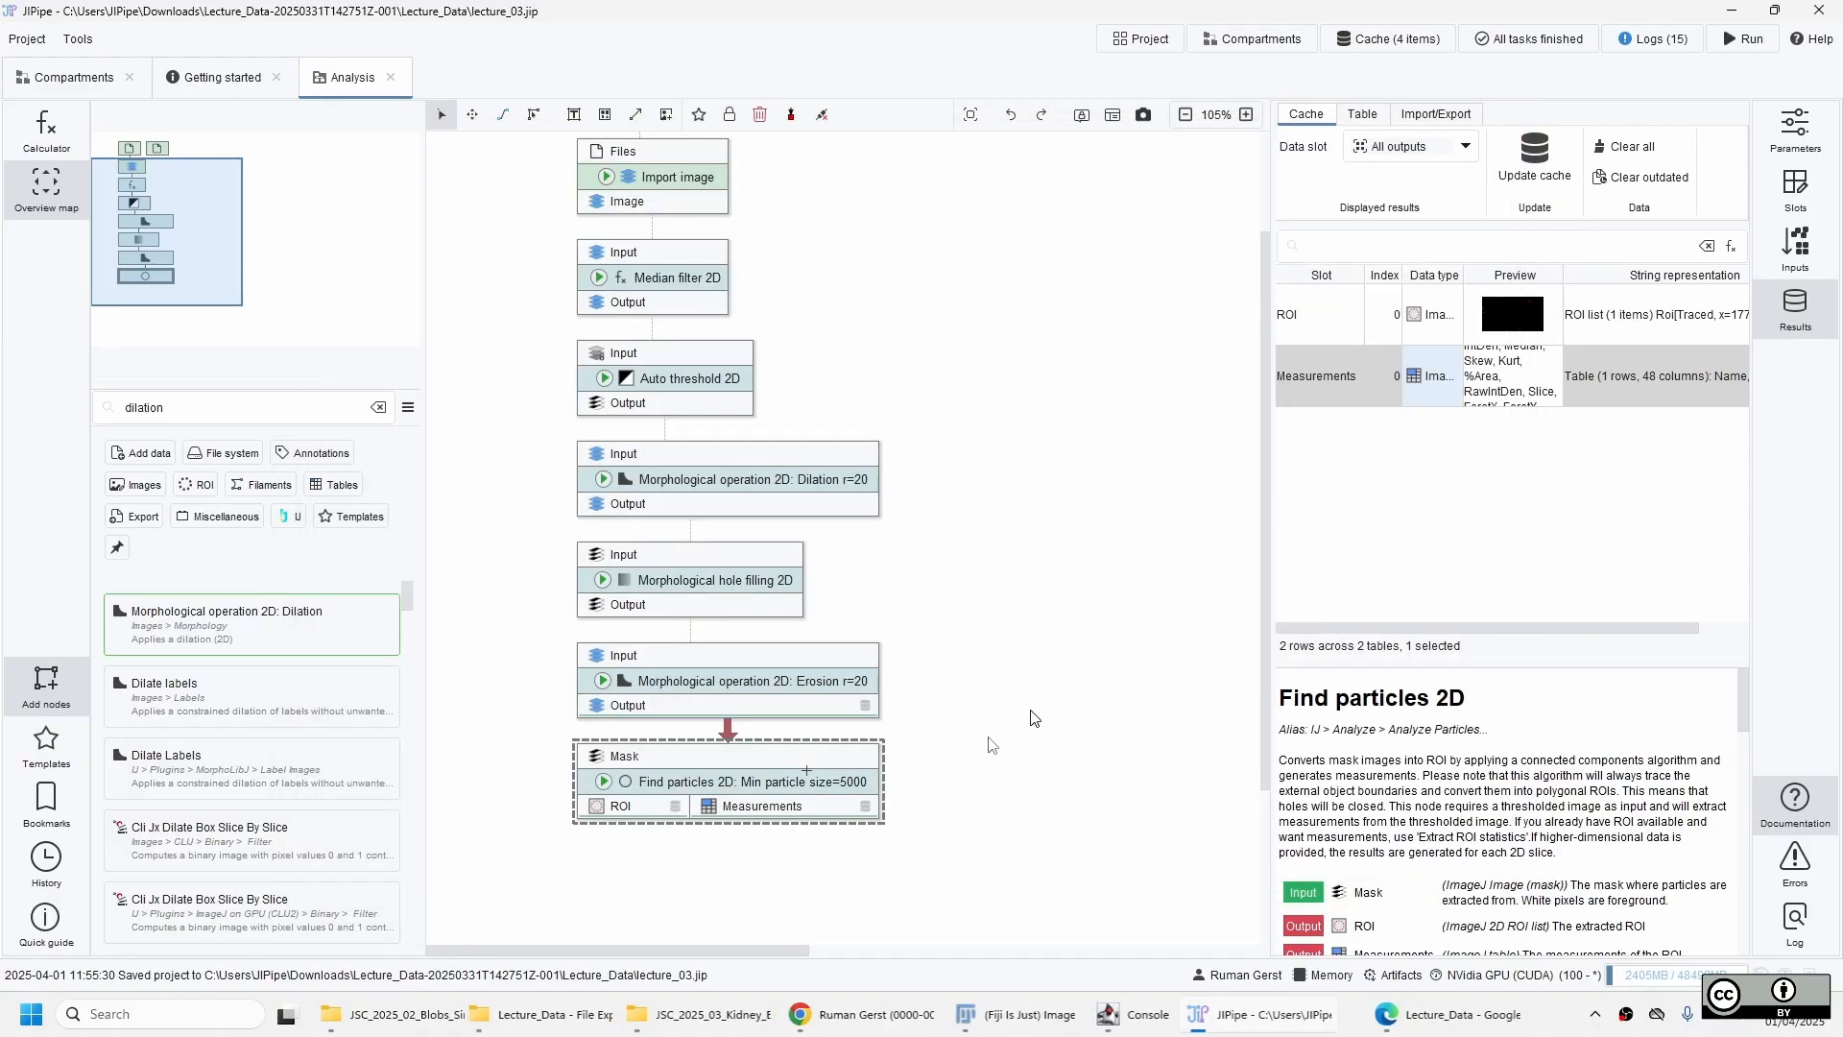
# Add a Convert 2D ROI to RGB node below the Find particles 2D node.
pyautogui.click(573, 847)
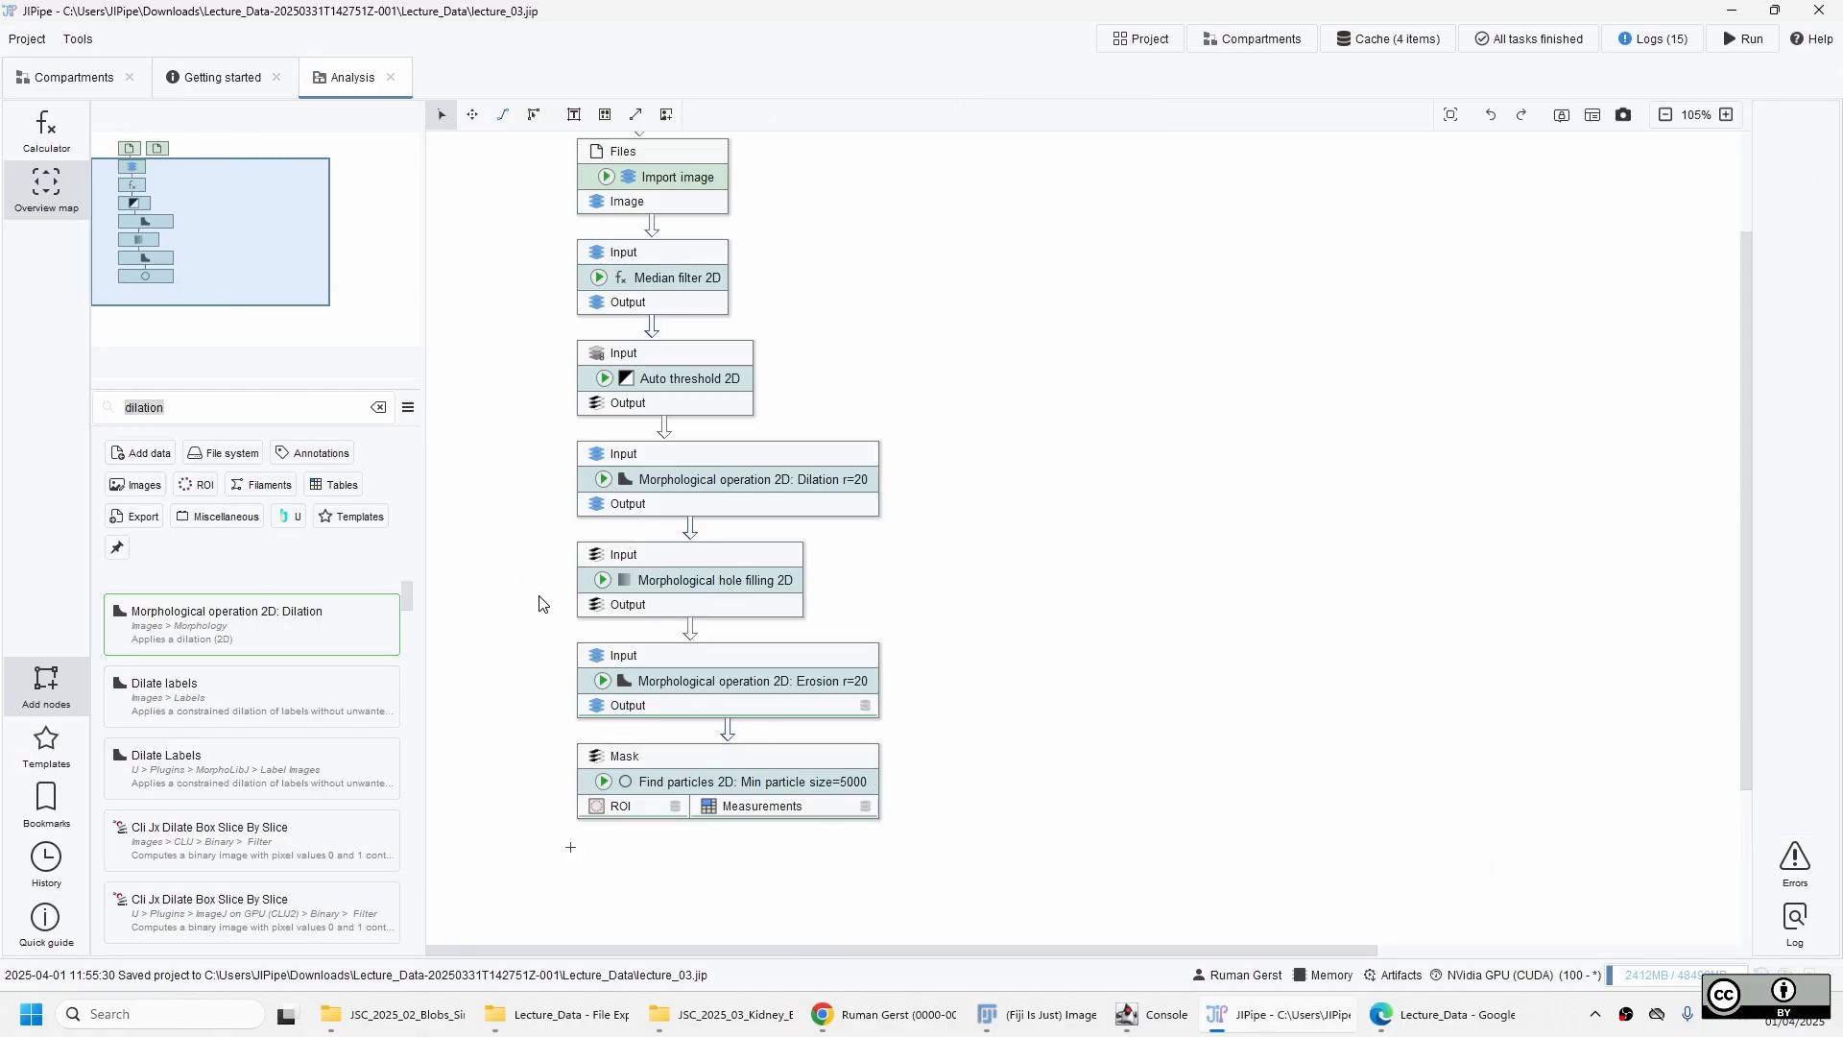
pyautogui.write('conver')
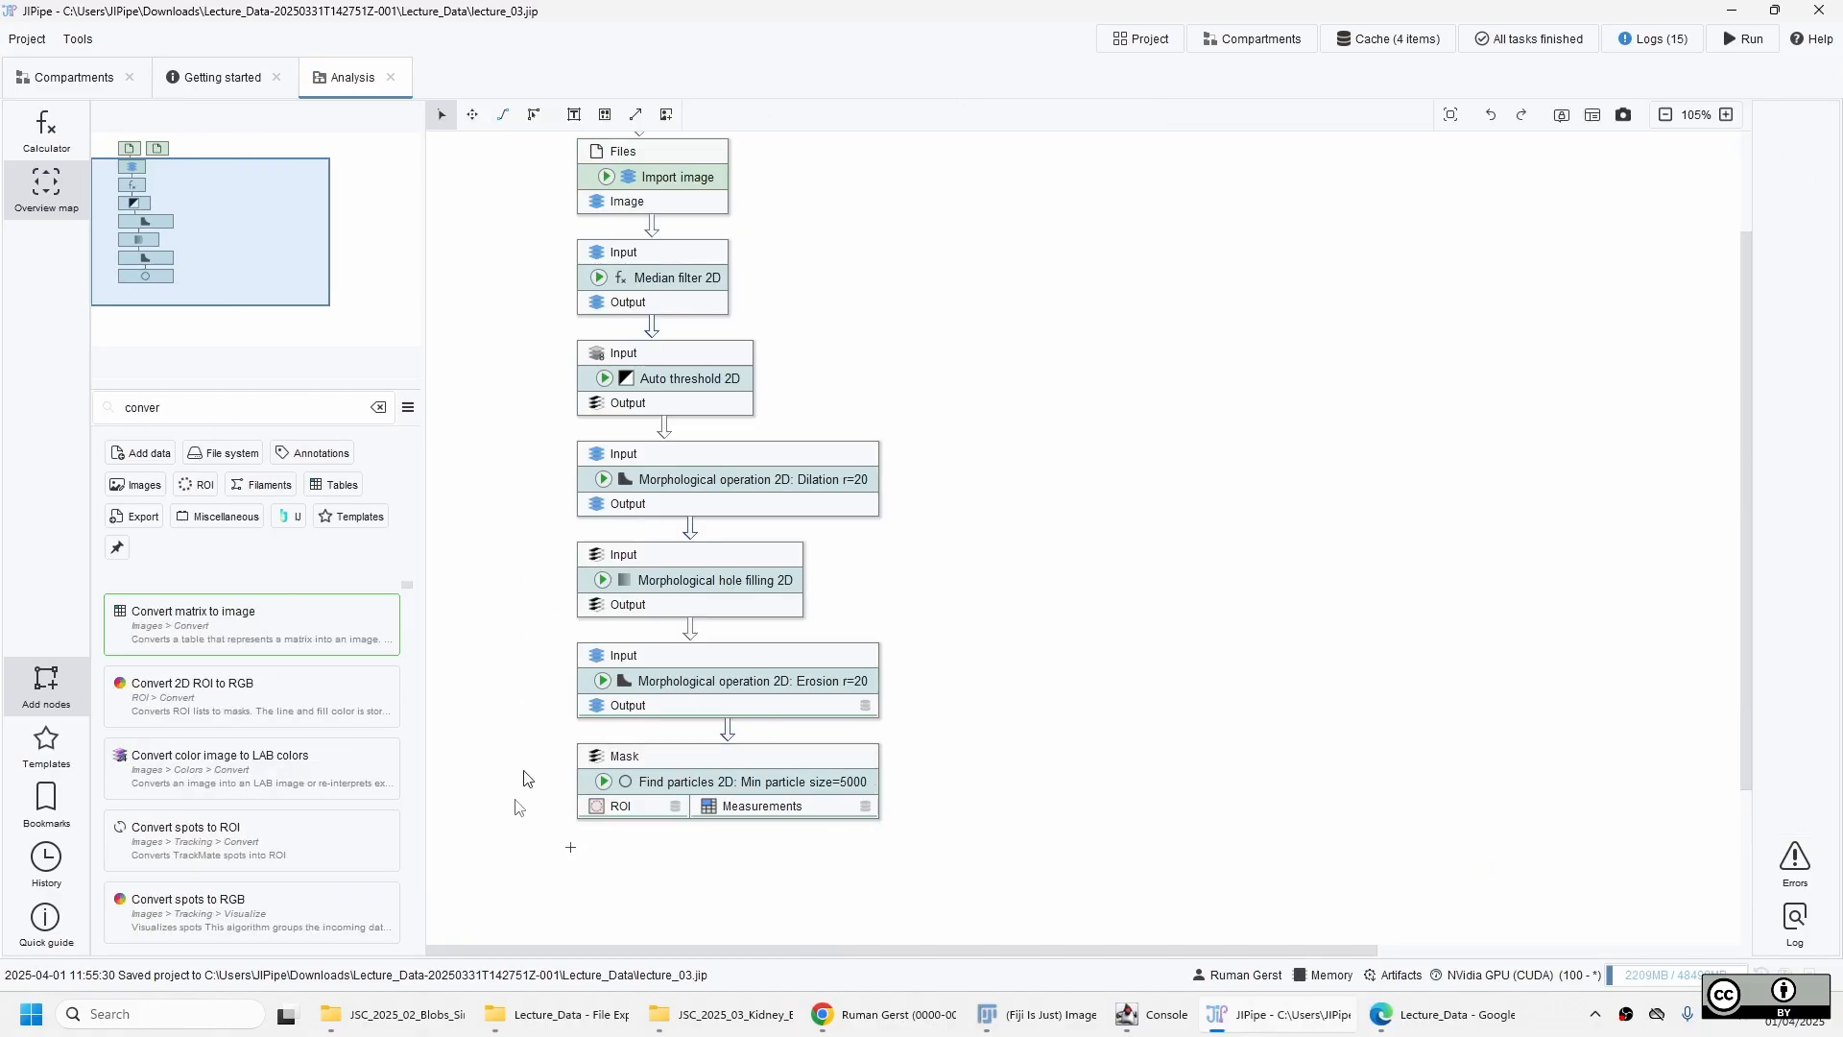
pyautogui.moveTo(215, 703); pyautogui.dragTo(484, 837)
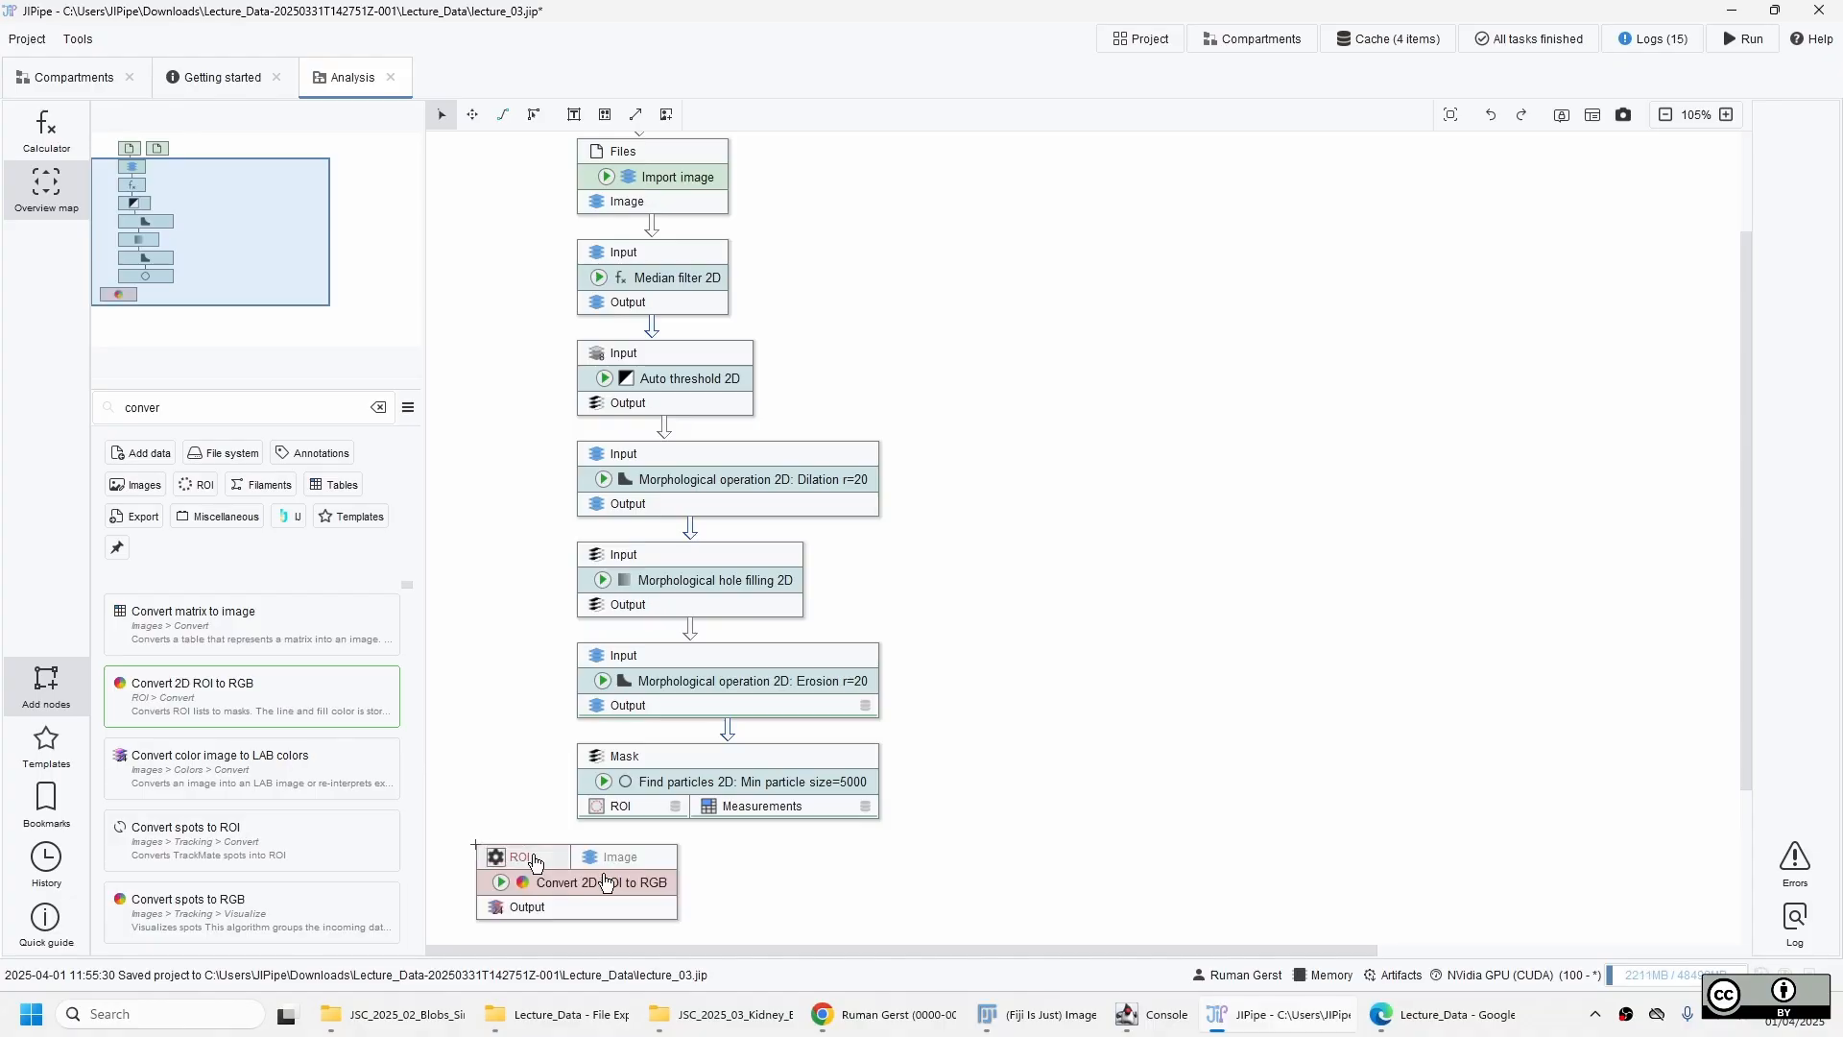
pyautogui.moveTo(596, 893)
pyautogui.mouseDown()
pyautogui.moveTo(692, 890)
pyautogui.moveTo(616, 889)
pyautogui.mouseUp()
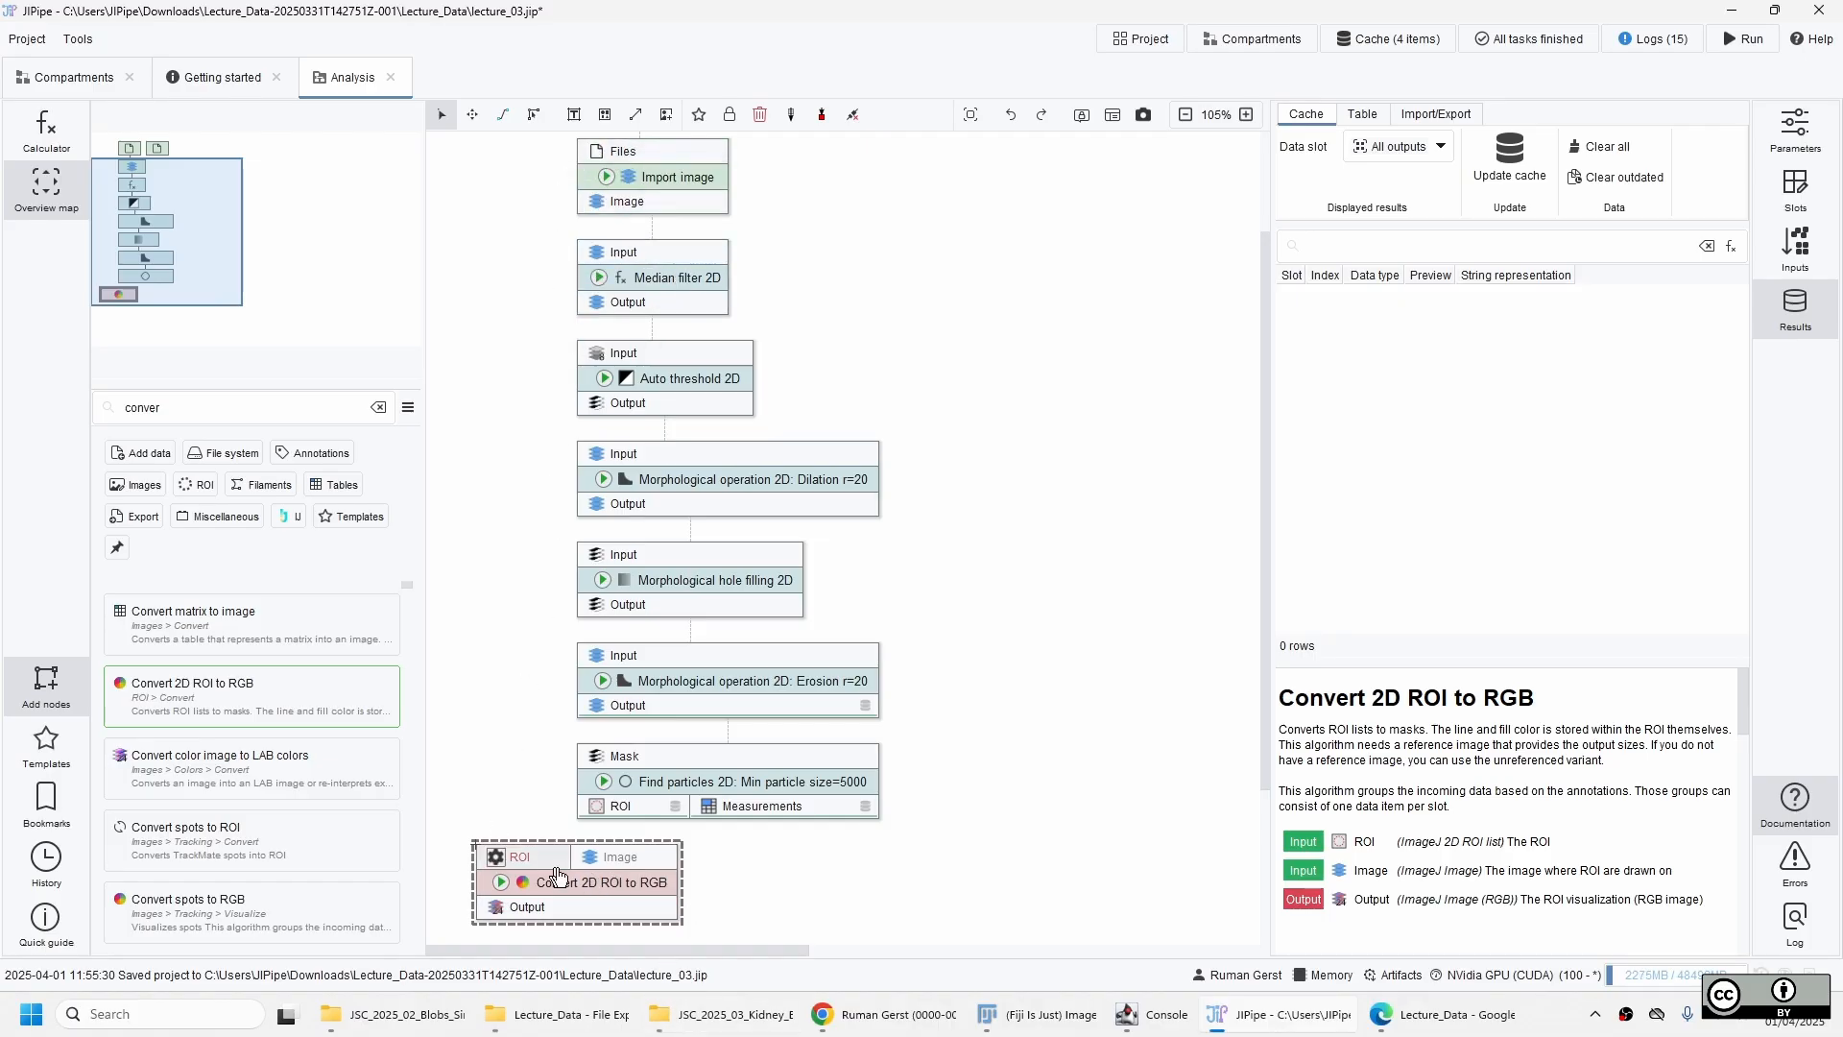
# Place the Image input before the ROI input on Convert 2D ROI to RGB and shift the node slightly to the left.
pyautogui.click(653, 862)
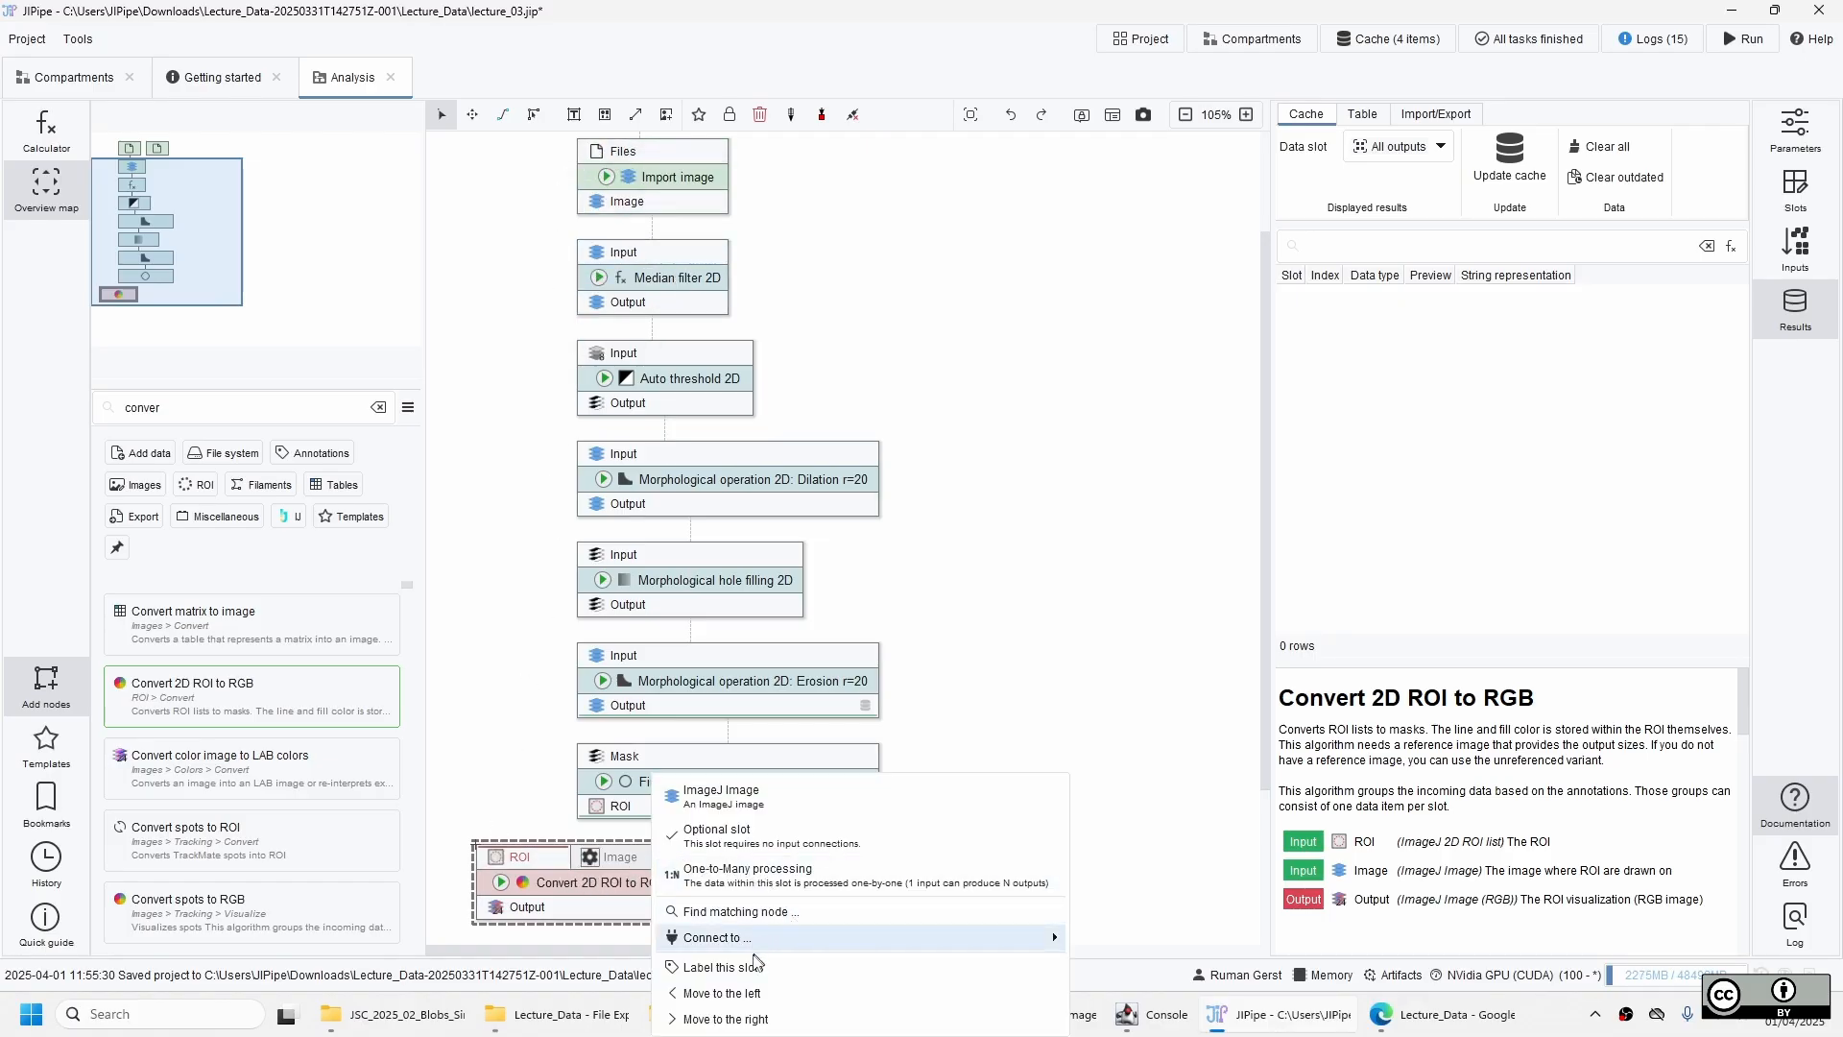
pyautogui.click(722, 992)
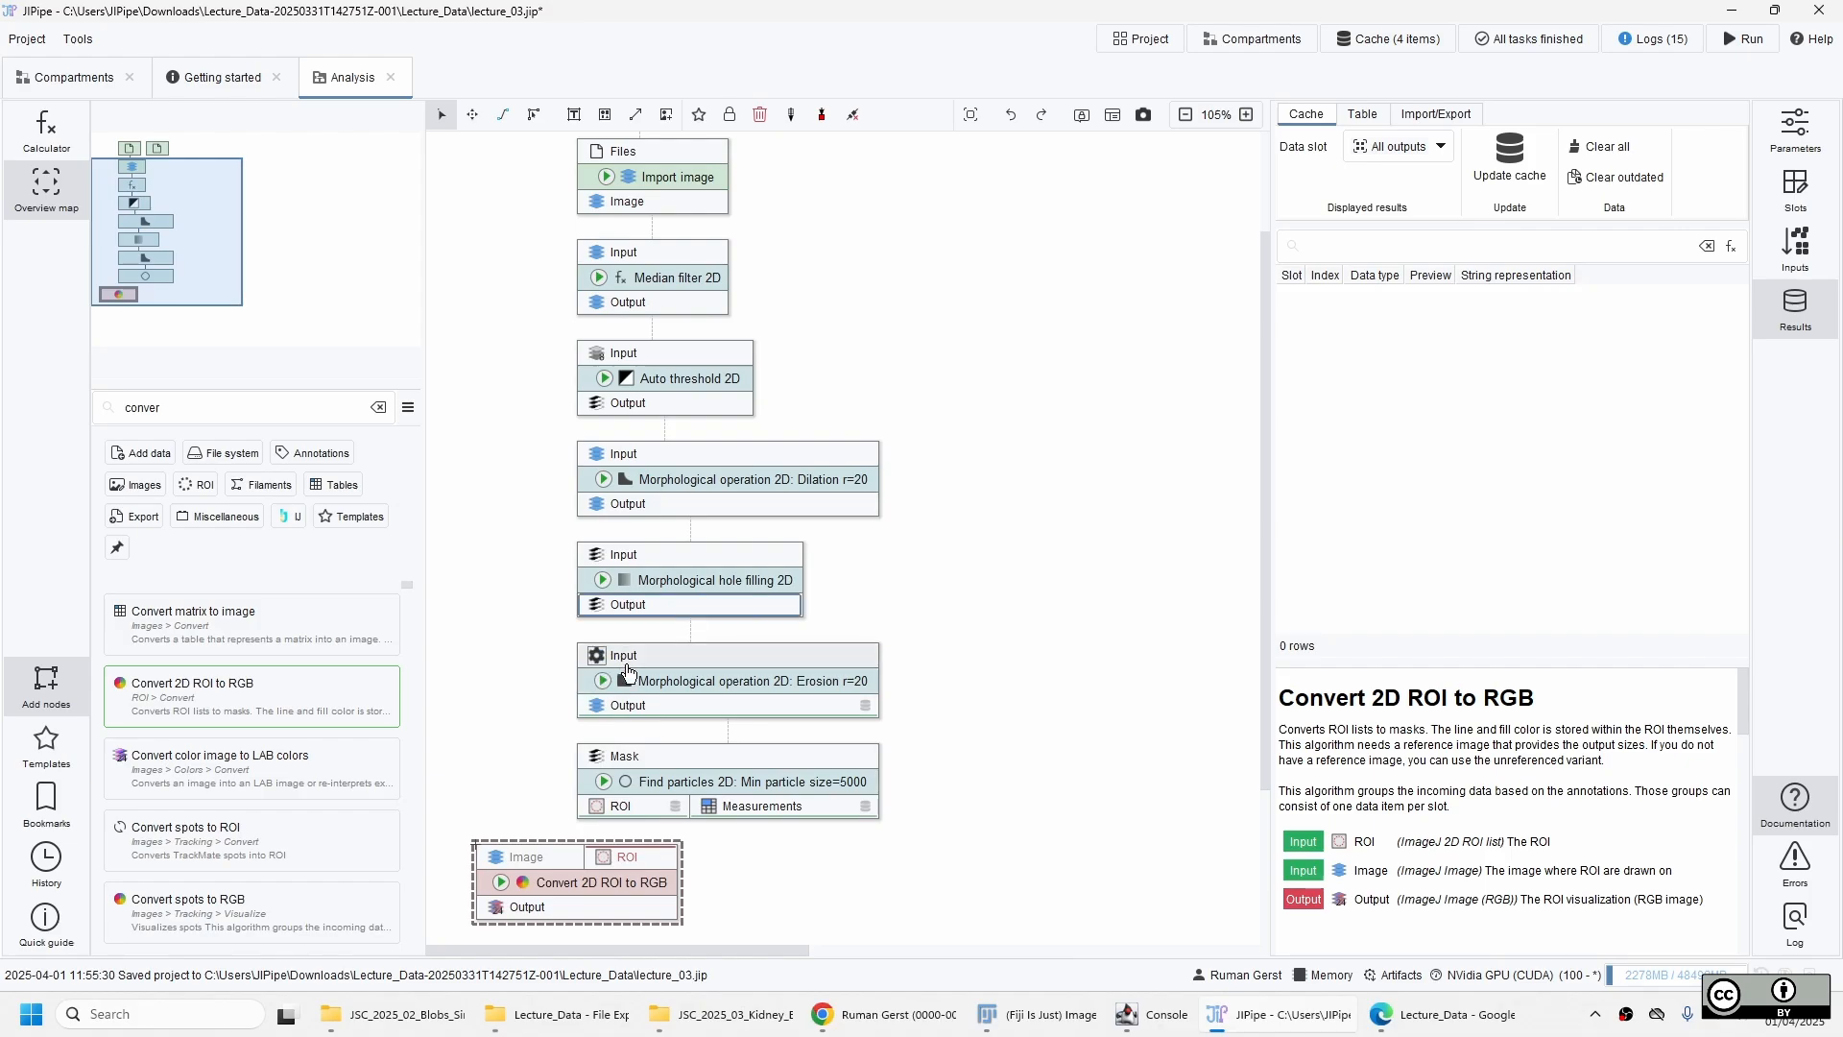
pyautogui.moveTo(629, 891); pyautogui.dragTo(604, 891)
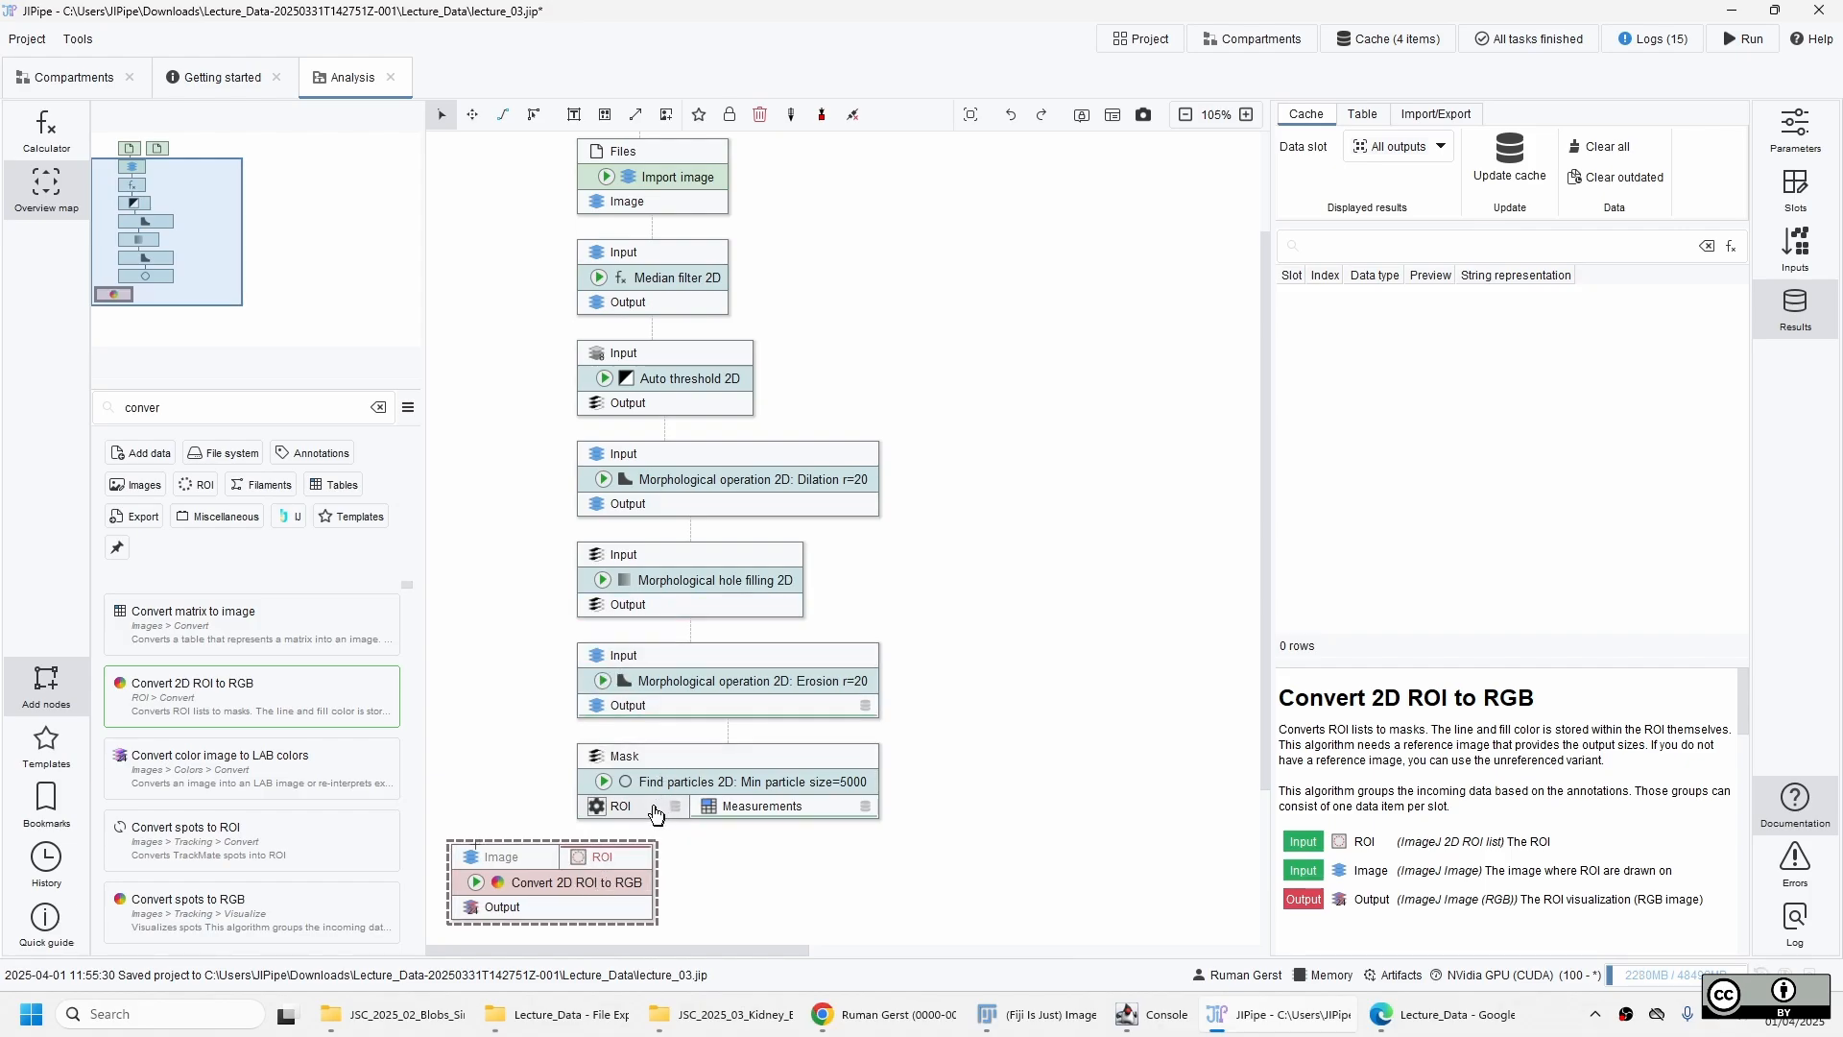
# Connect the Find particles 2D ROI output and the Import image output to the matching inputs of Convert 2D ROI to RGB.
pyautogui.moveTo(613, 864)
pyautogui.moveTo(613, 864); pyautogui.dragTo(615, 808)
pyautogui.moveTo(507, 858); pyautogui.dragTo(622, 204)
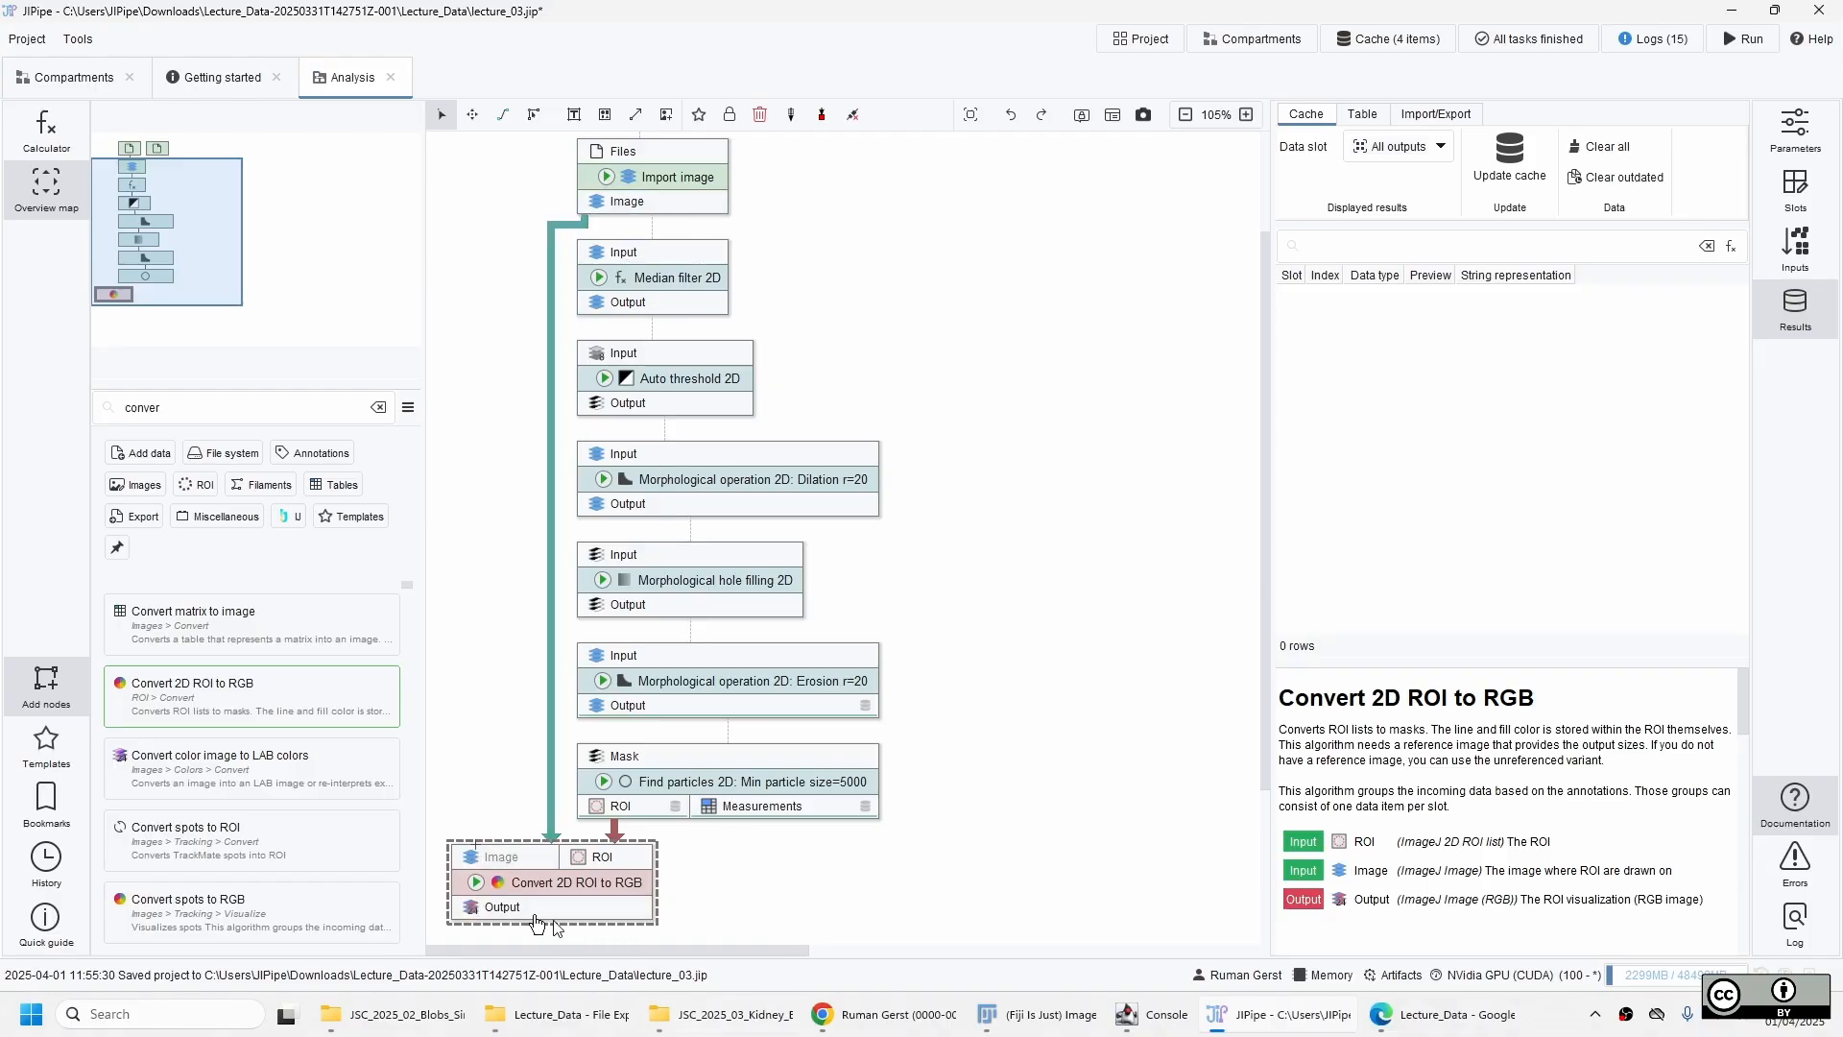
# Update the cache of Convert 2D ROI to RGB, inspect the outline over the kidney image, and close the viewer.
pyautogui.rightClick(492, 891)
pyautogui.click(542, 892)
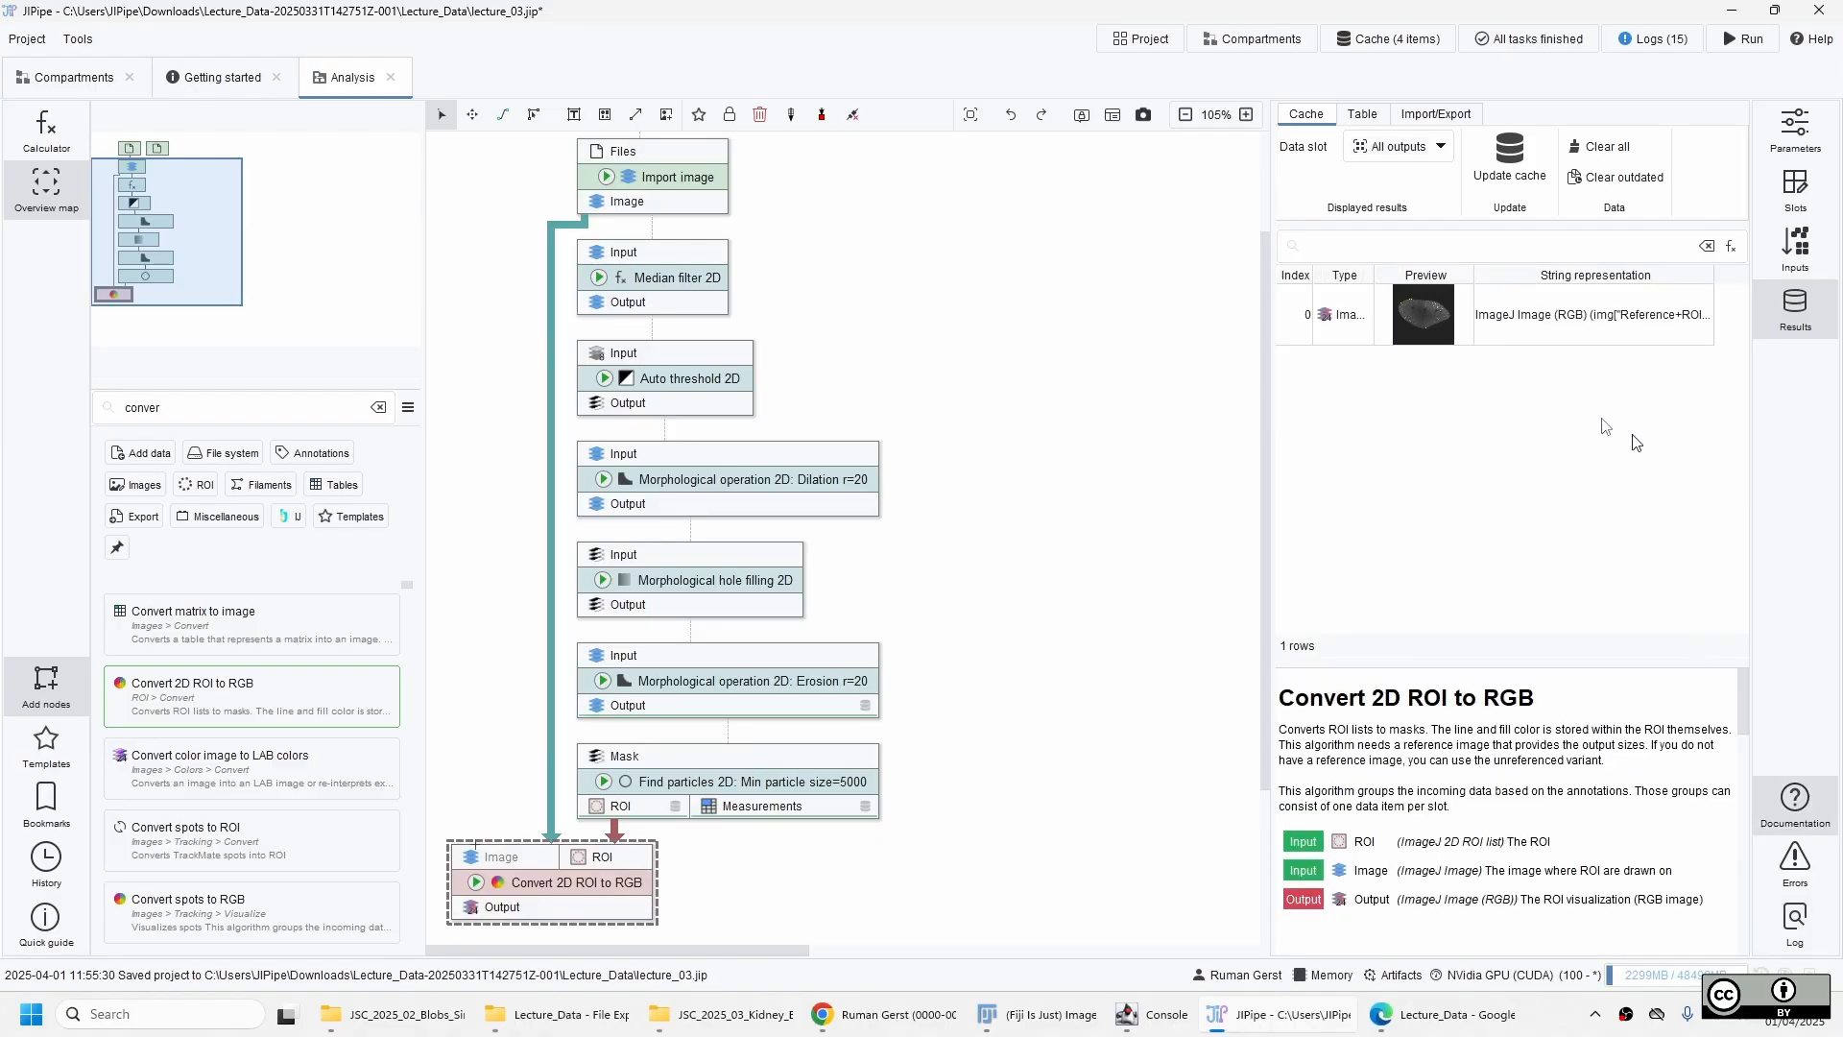
pyautogui.doubleClick(1444, 314)
pyautogui.scroll(3, 736, 457)
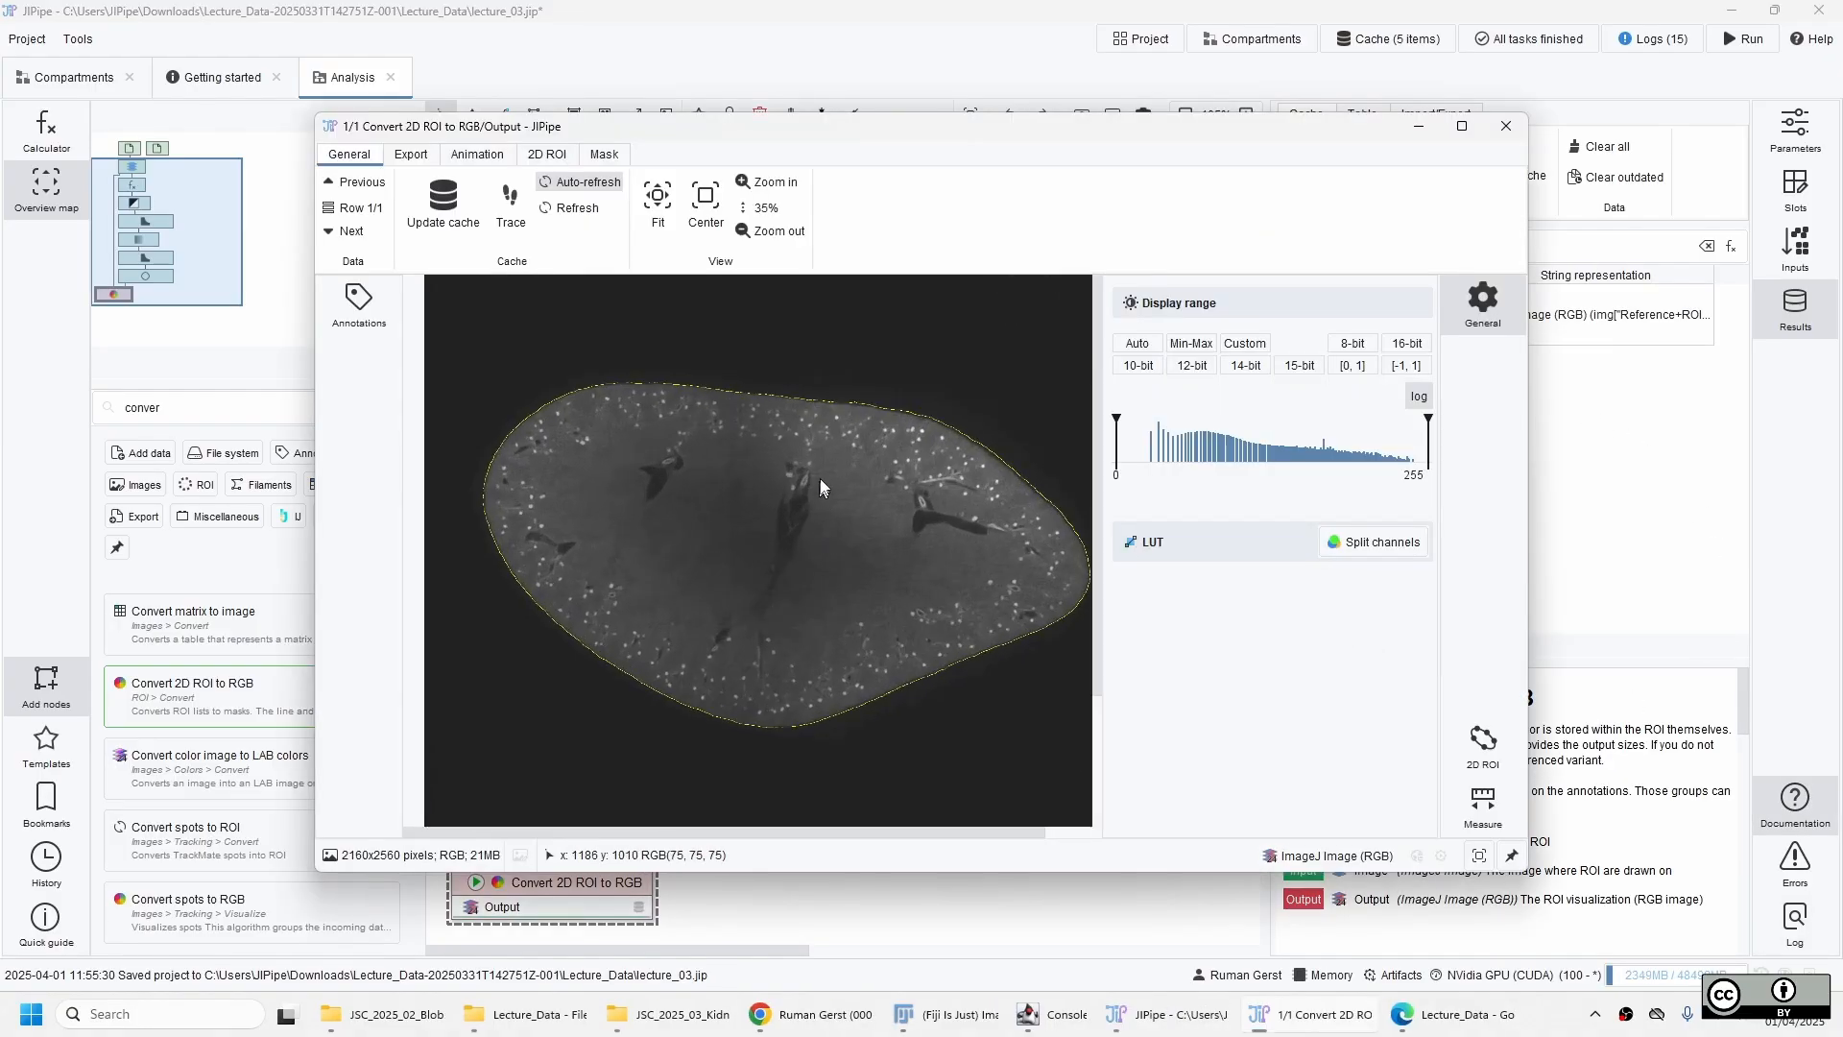
pyautogui.scroll(-1, 836, 402)
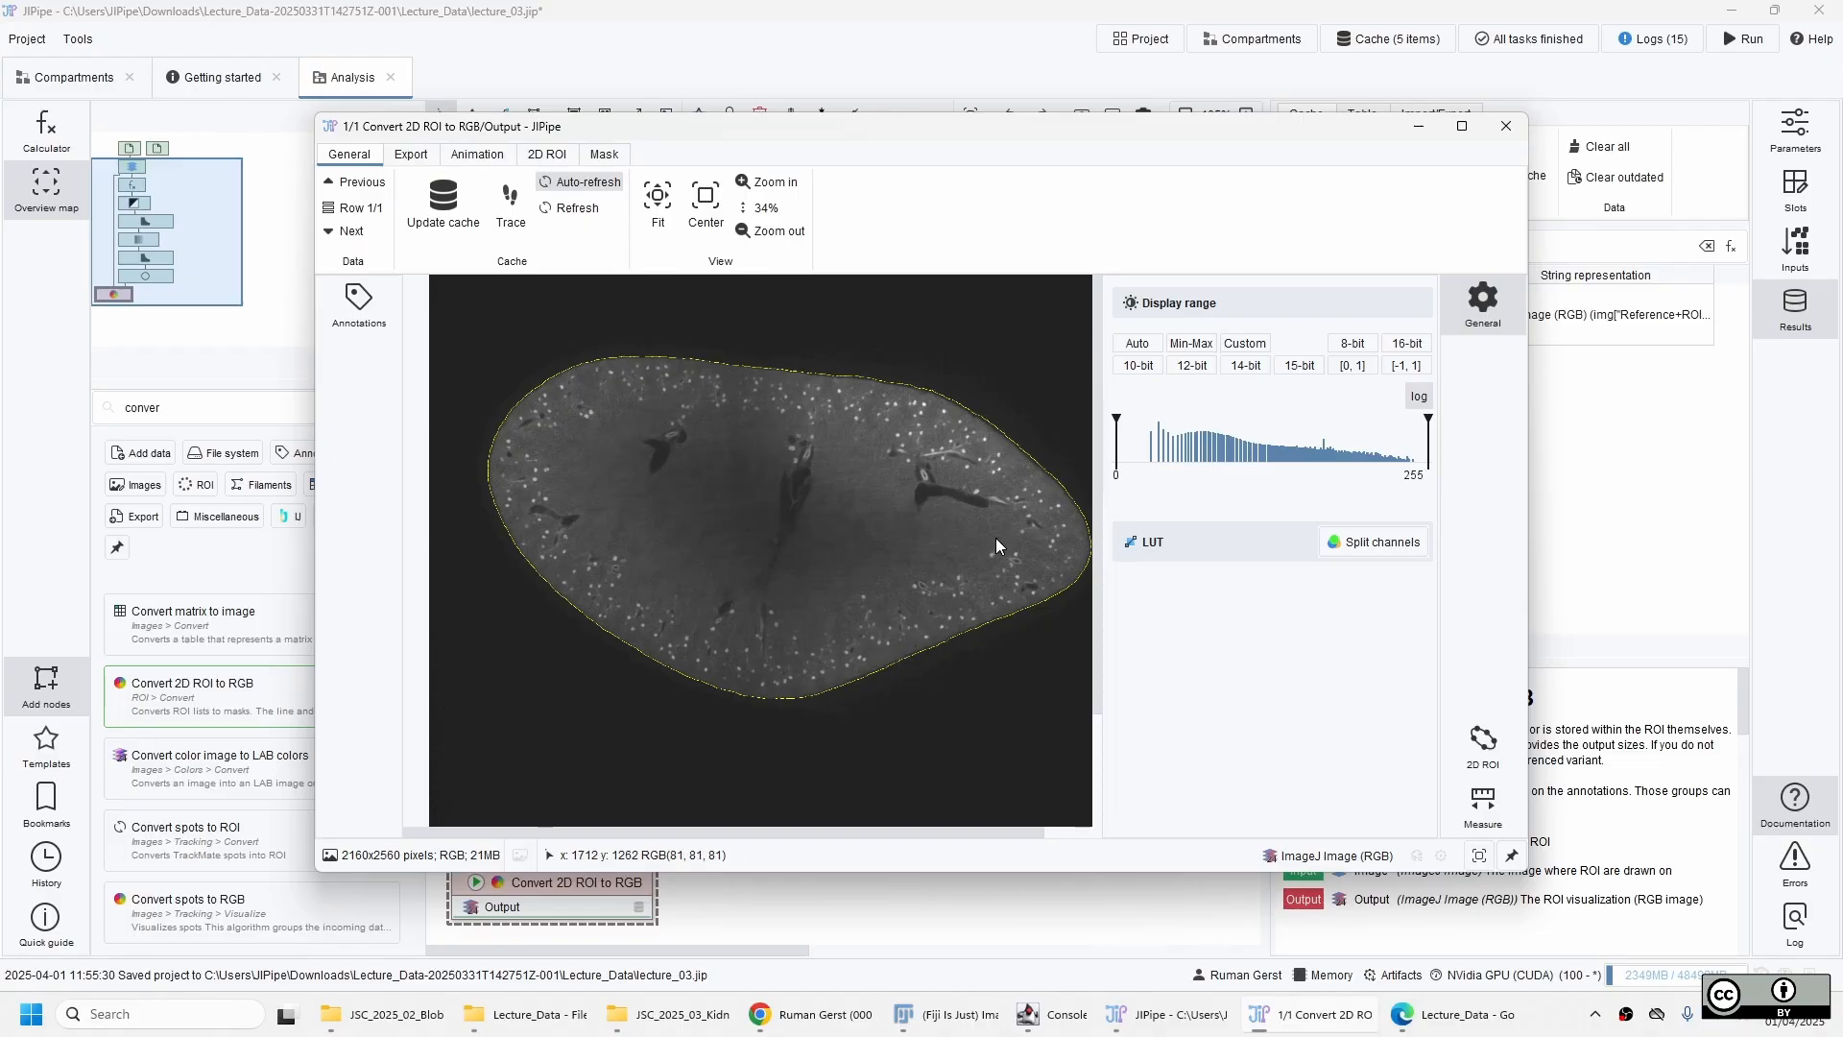
pyautogui.click(1506, 126)
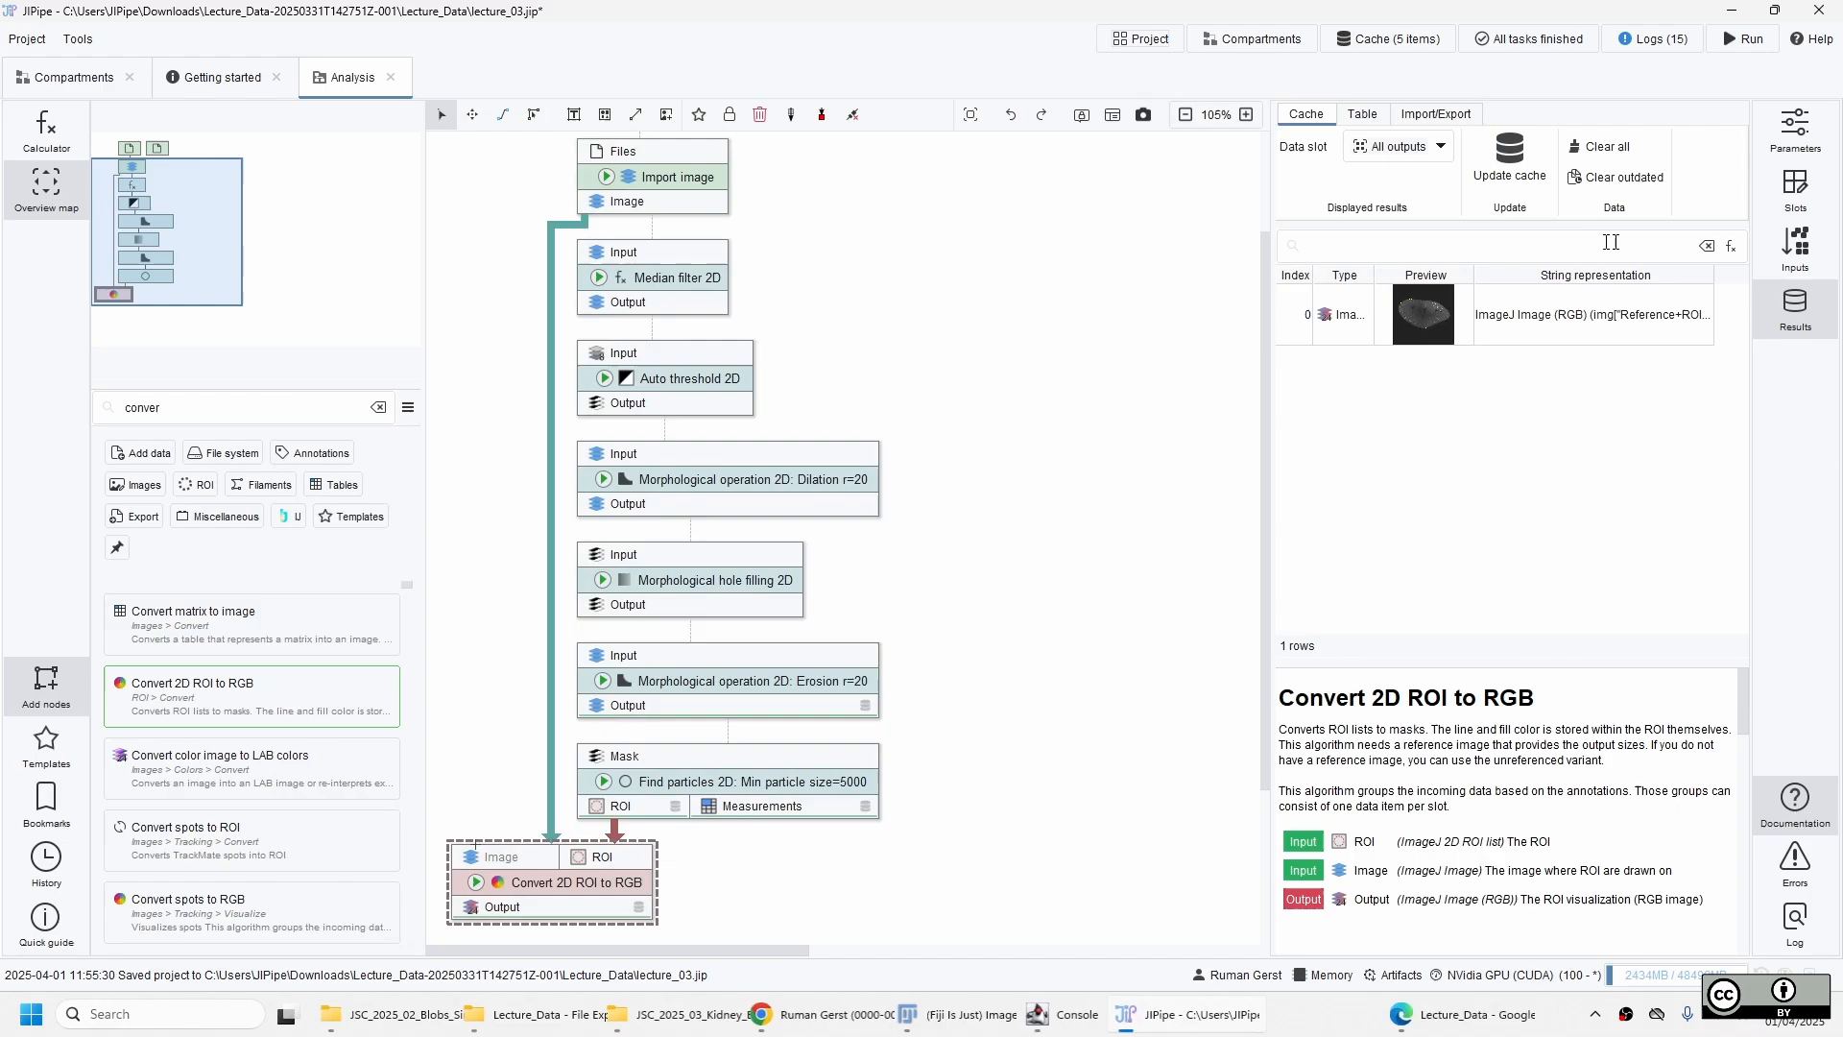
# Enable Override line width with a value of 5 for Convert 2D ROI to RGB and update its cache.
pyautogui.click(1802, 137)
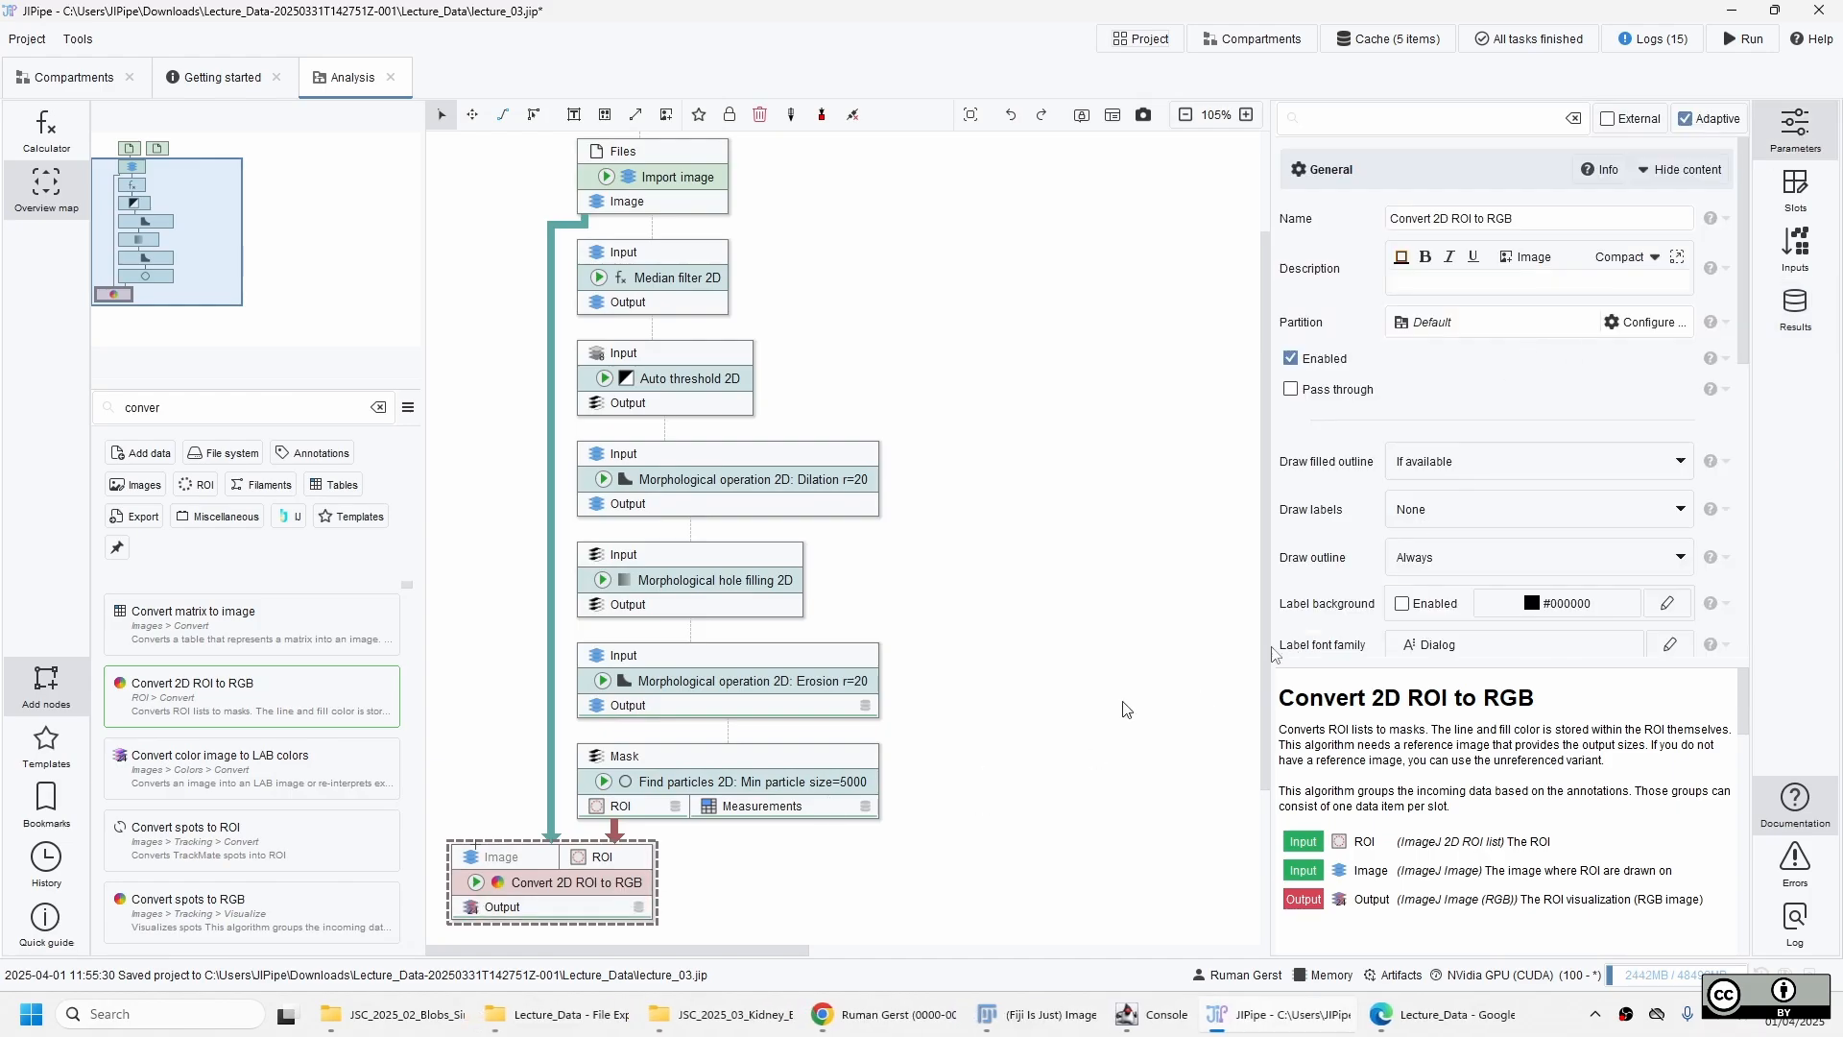
pyautogui.scroll(-2, 1635, 422)
pyautogui.scroll(-3, 1635, 422)
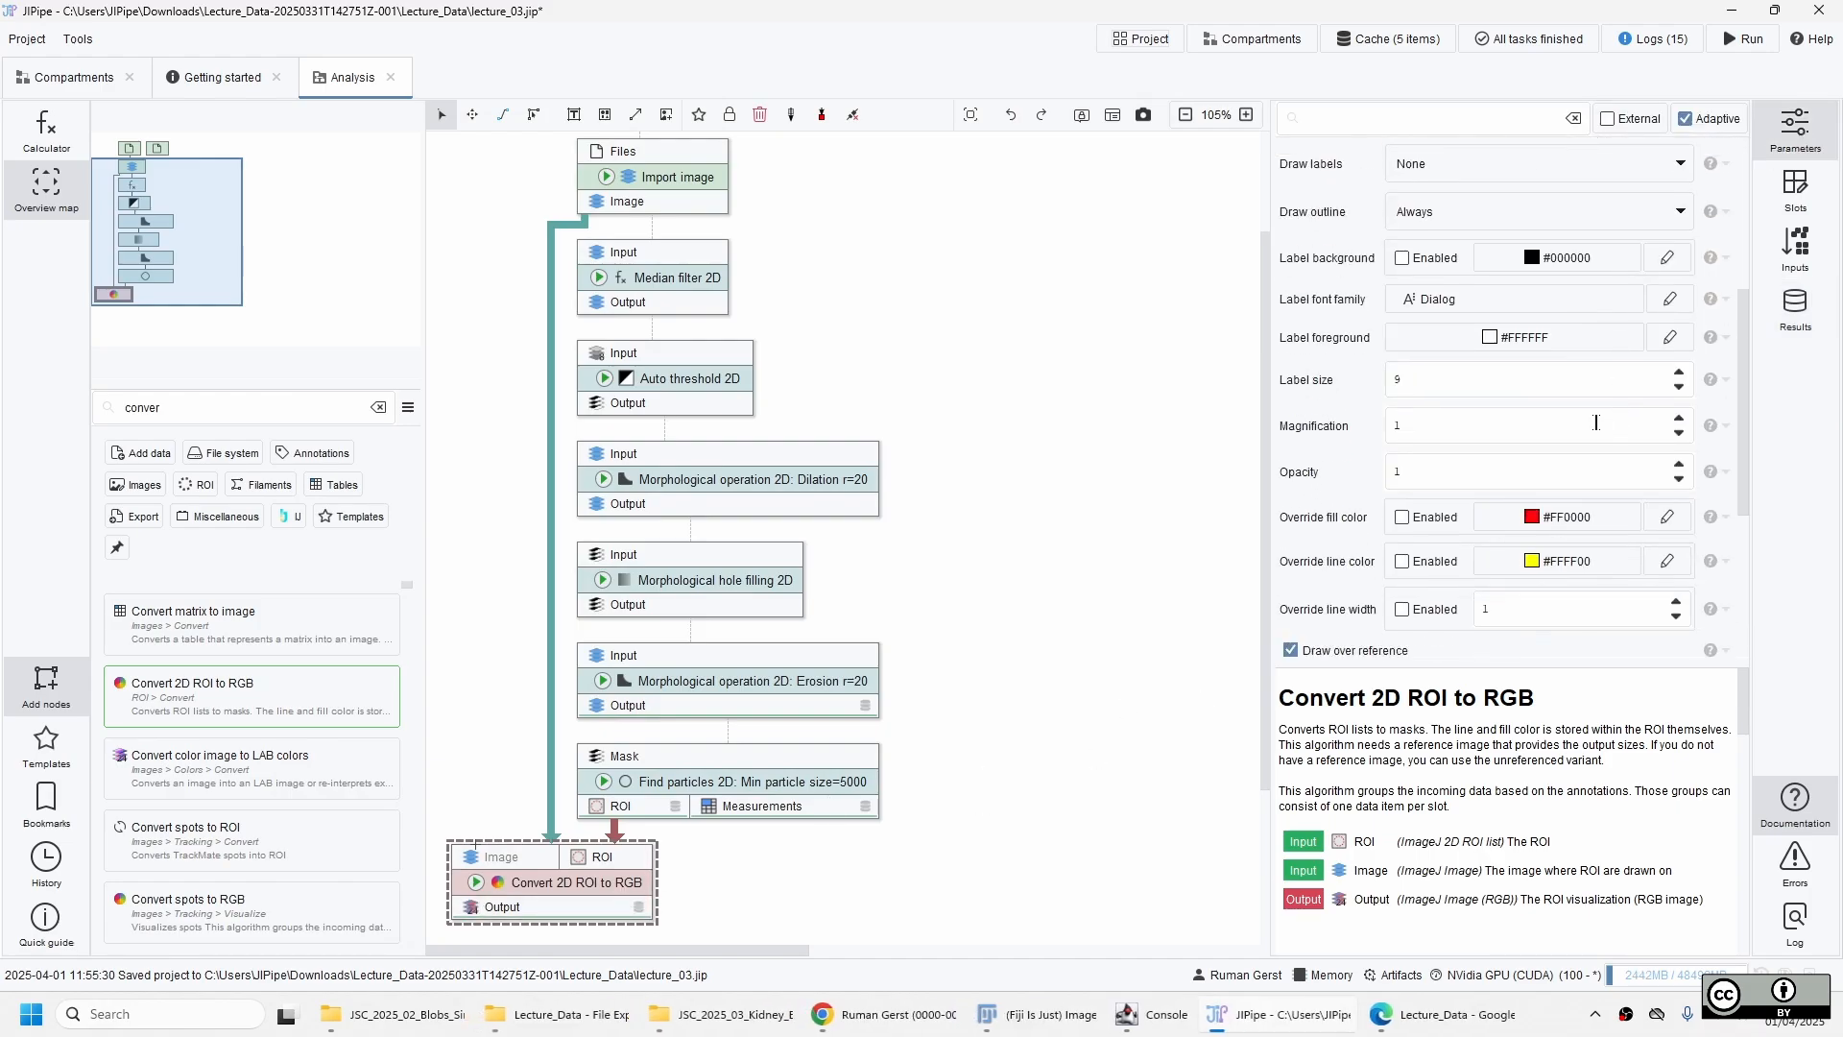
pyautogui.click(1437, 611)
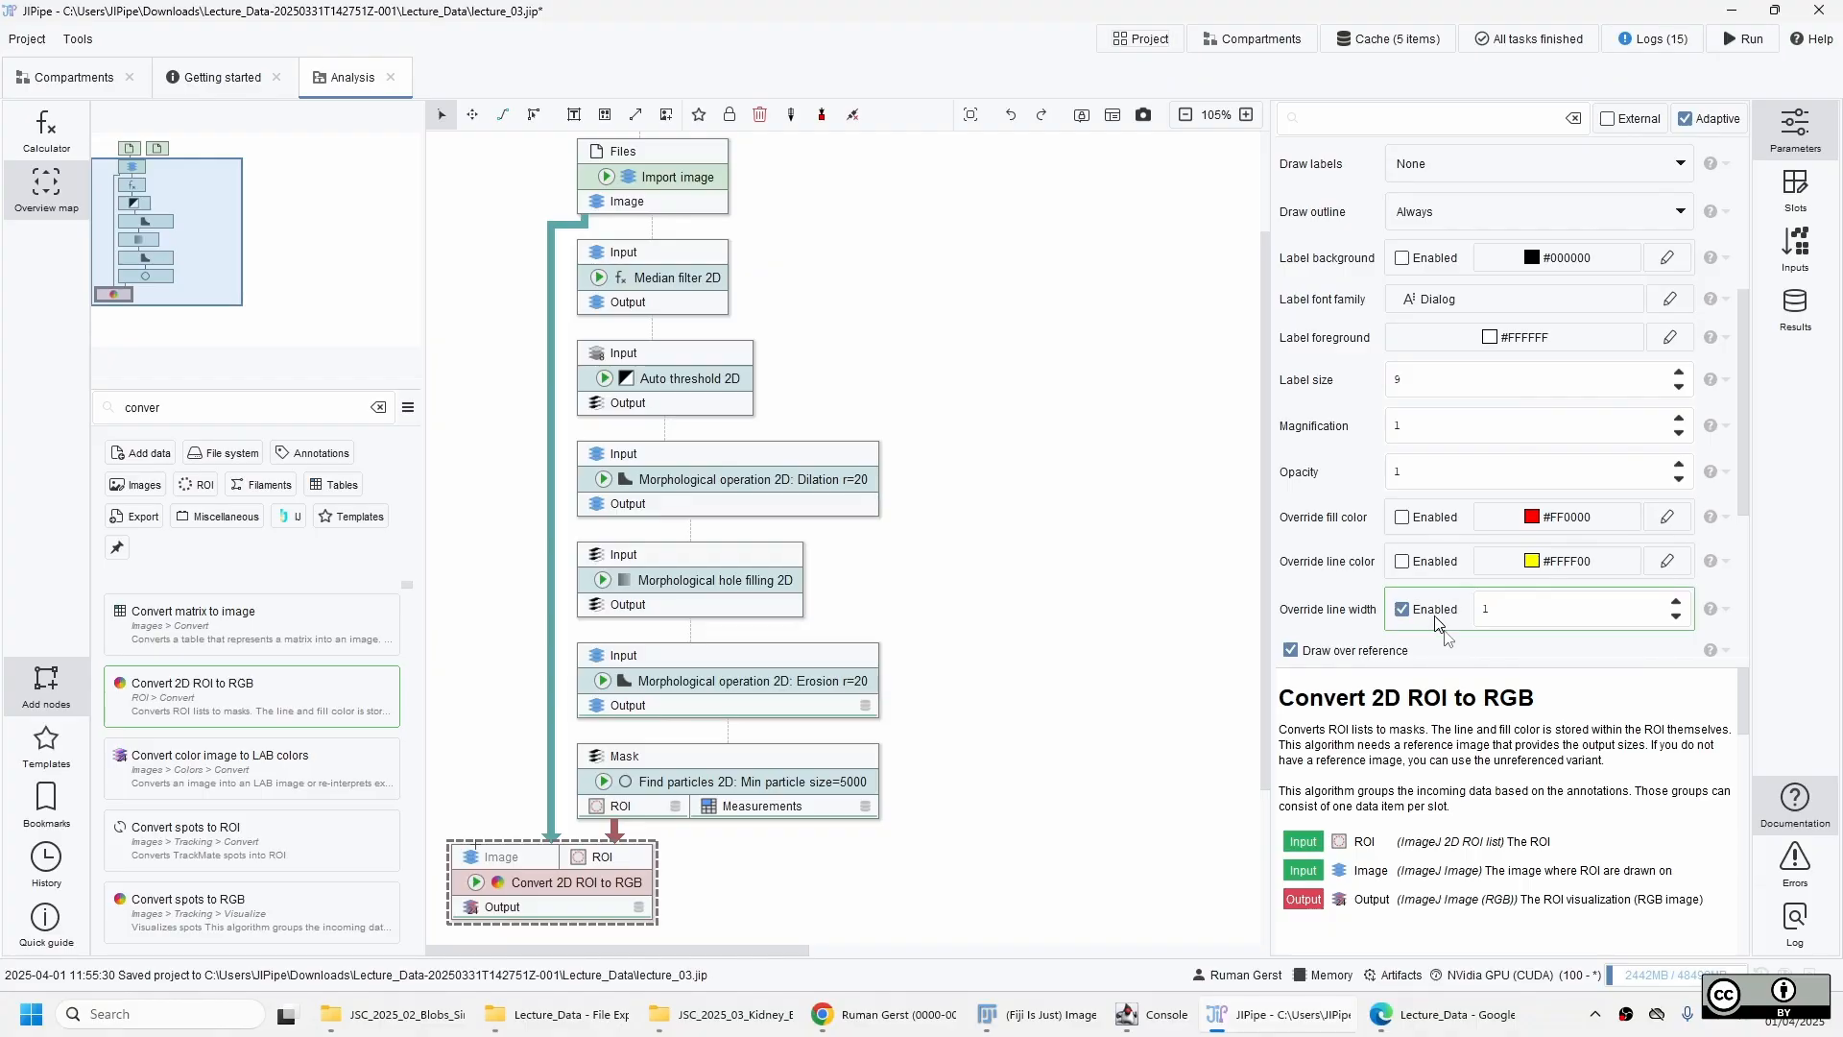
pyautogui.click(1676, 602)
pyautogui.click(1676, 602)
pyautogui.click(1676, 602)
pyautogui.click(1676, 602)
pyautogui.click(476, 882)
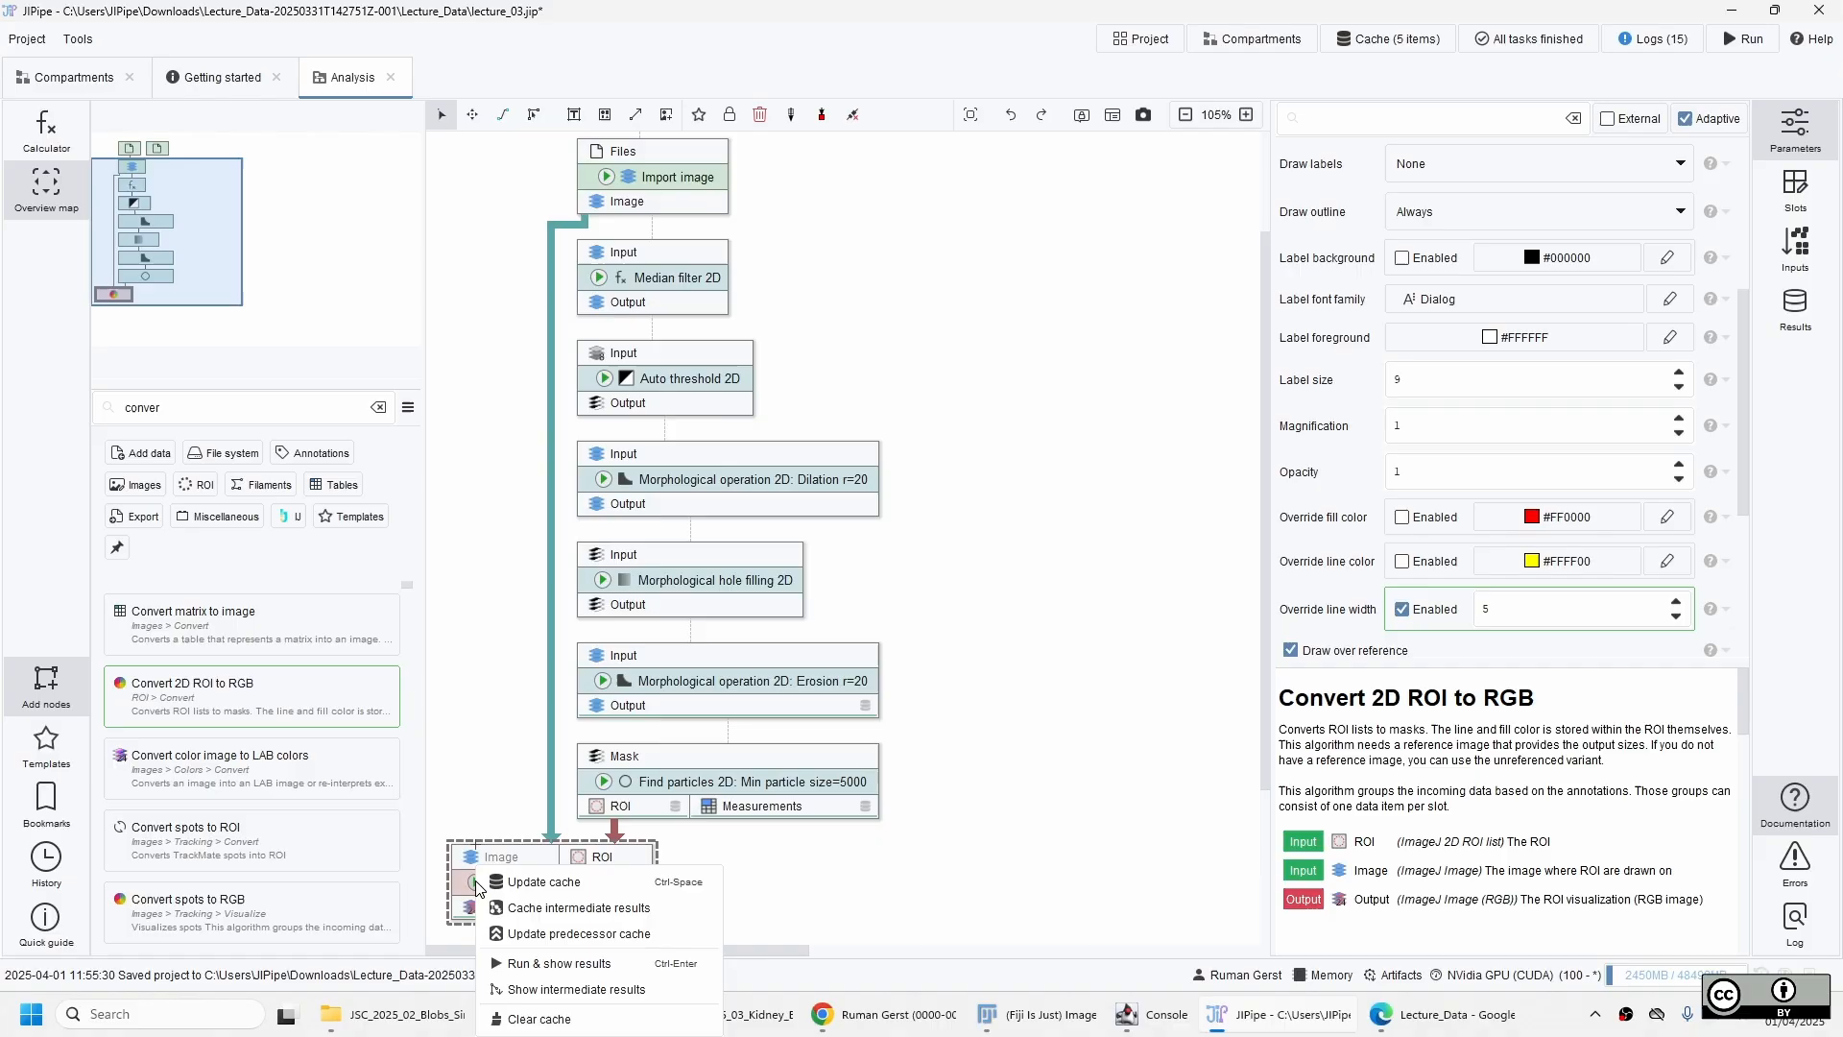
pyautogui.click(550, 883)
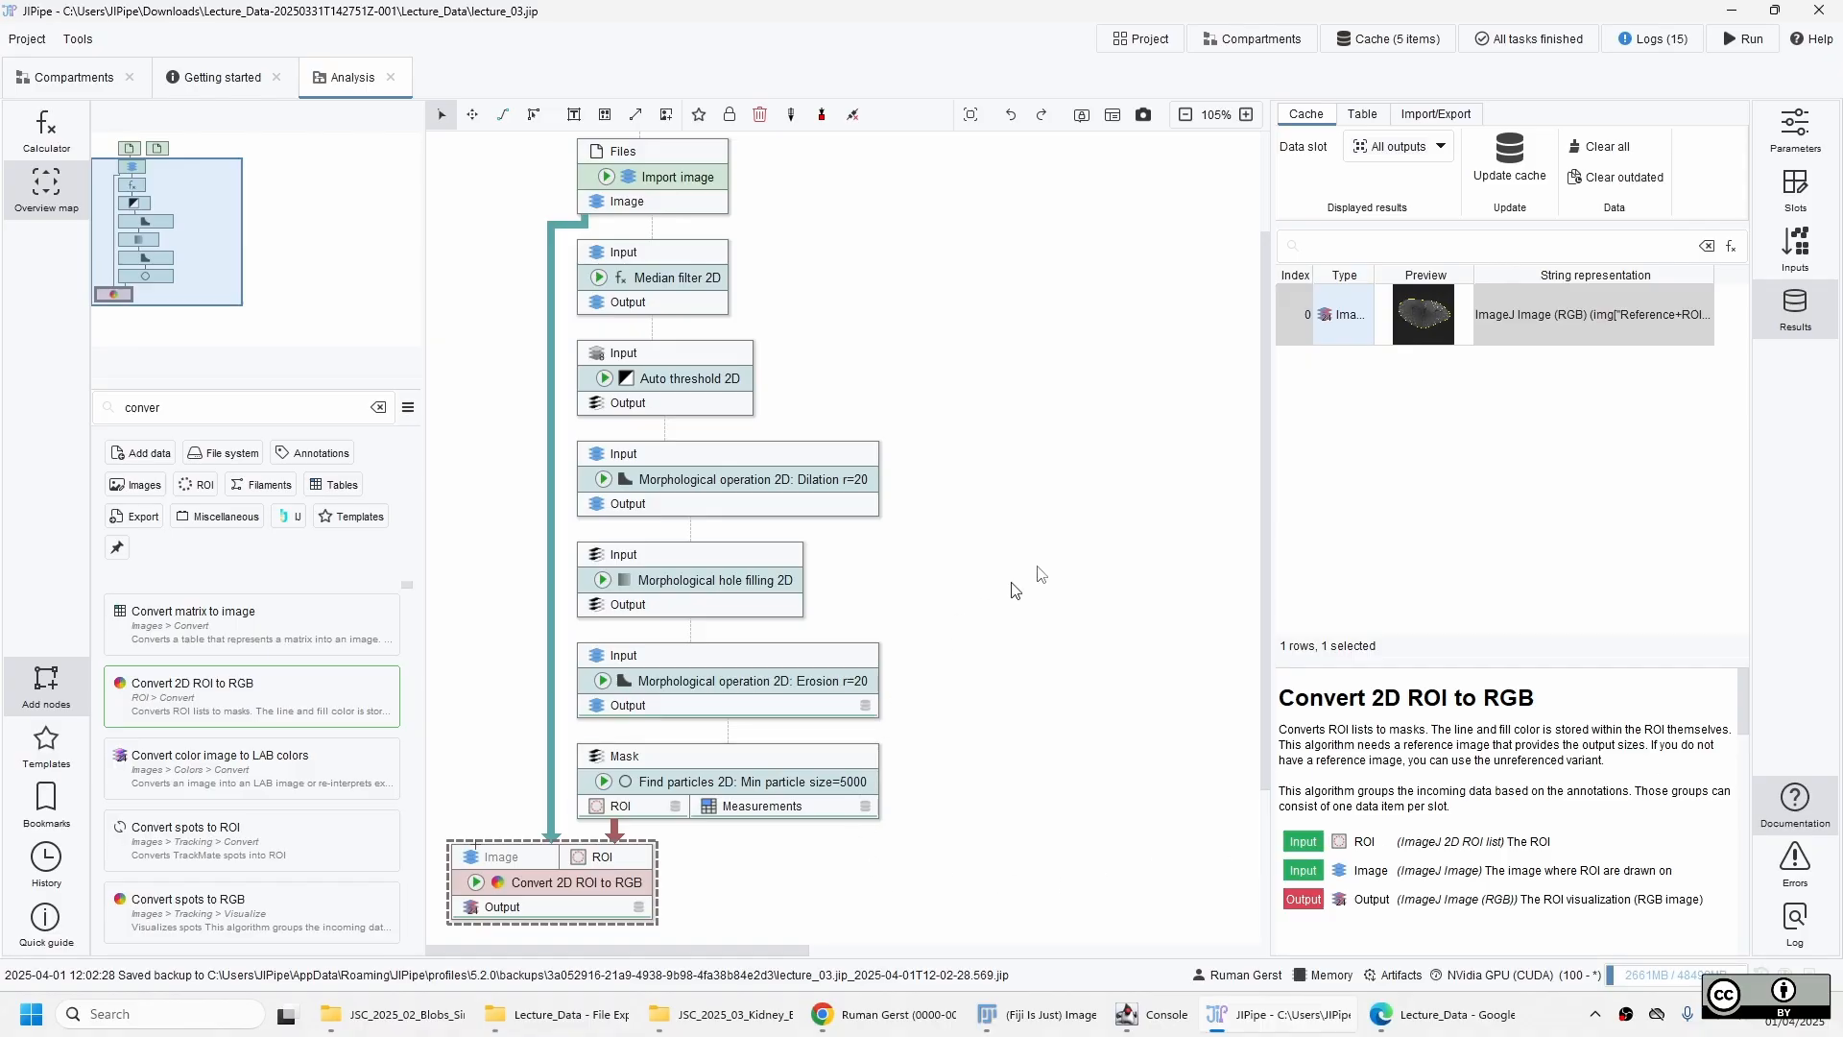
# Update the cache of the Median filter 2D node, inspect its filtered kidney image, and close the viewer.
pyautogui.click(1086, 485)
pyautogui.scroll(2, 1149, 633)
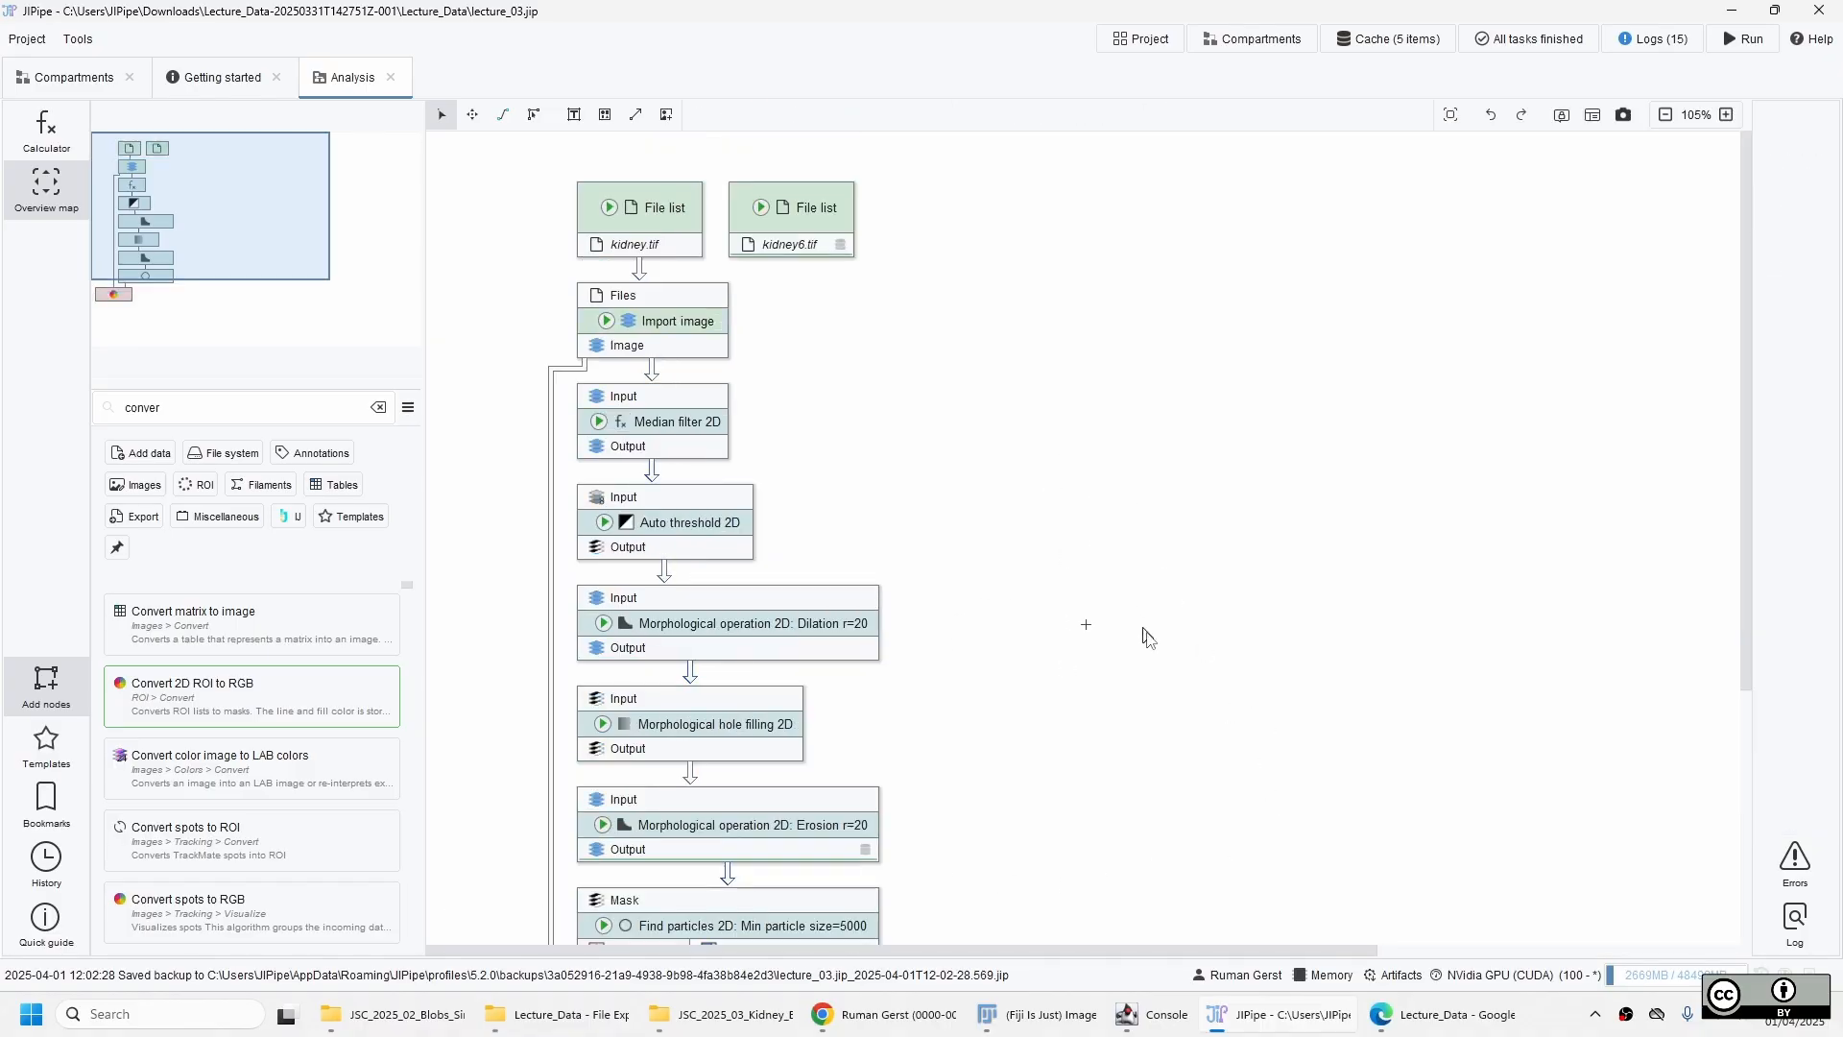
pyautogui.scroll(-3, 1169, 634)
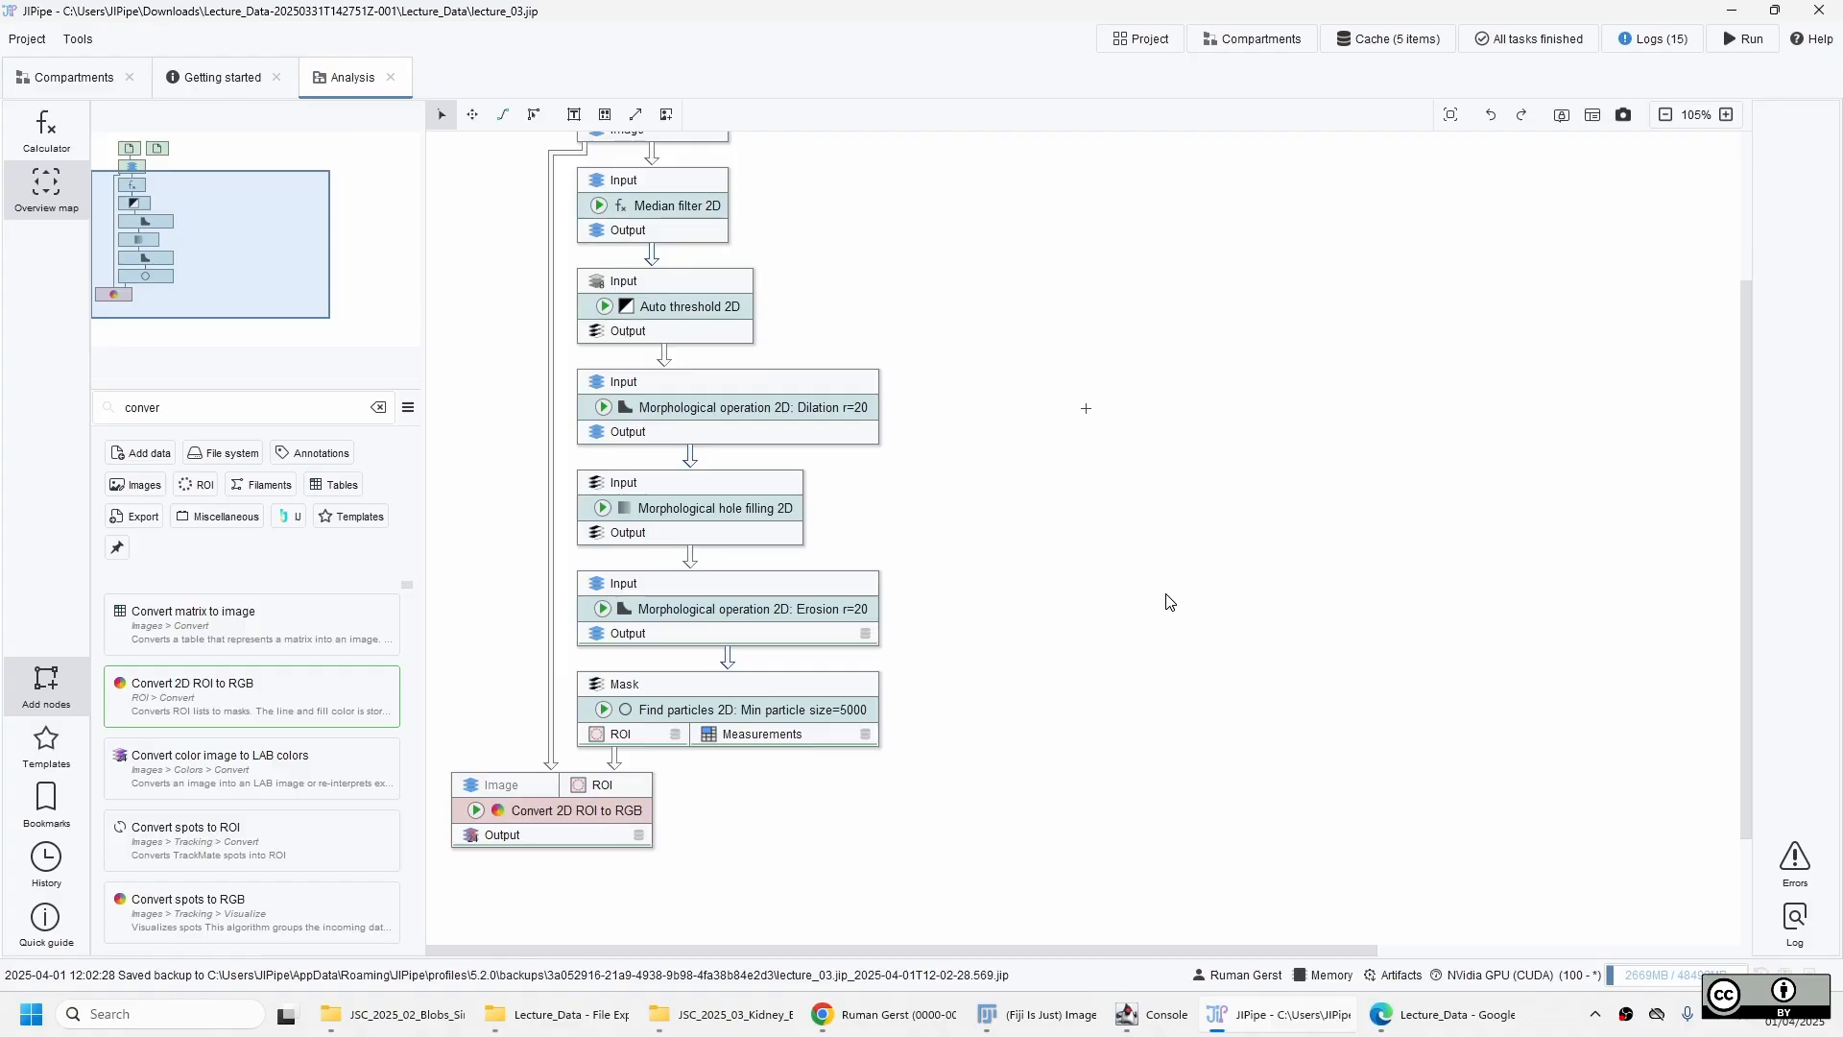
pyautogui.scroll(1, 1168, 602)
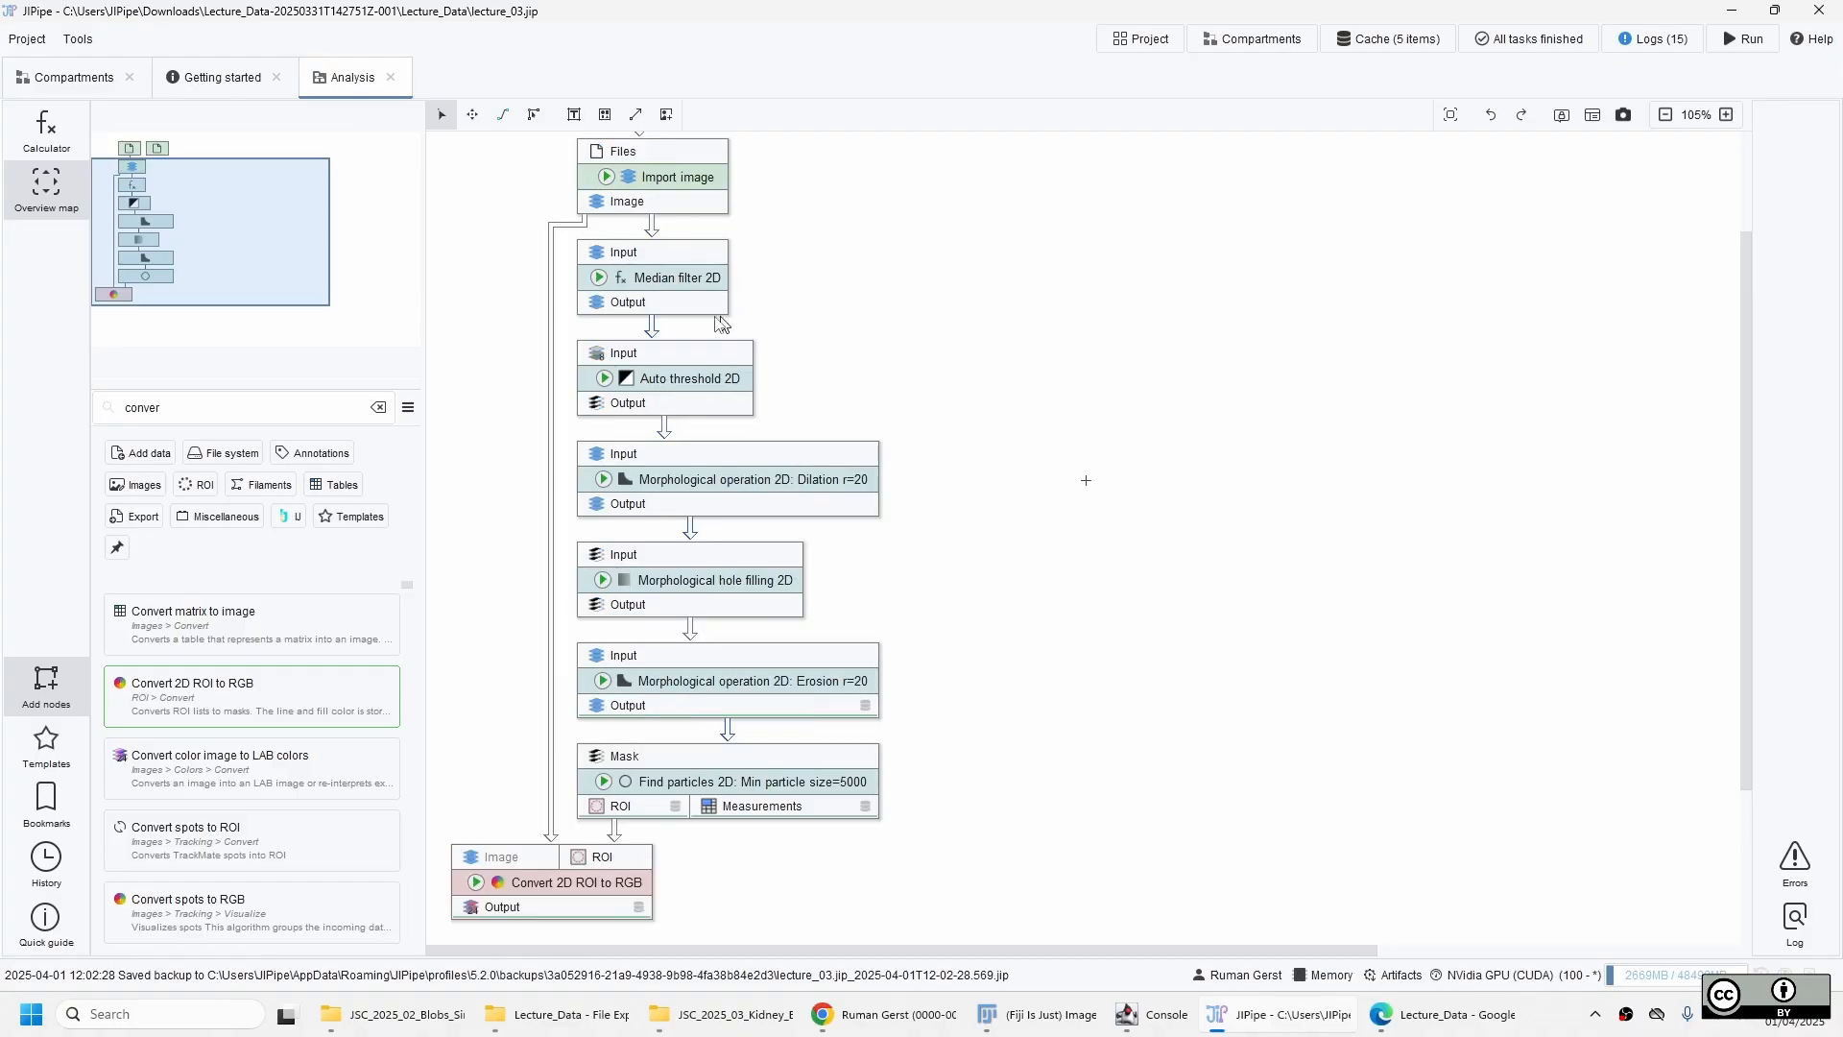
pyautogui.click(693, 269)
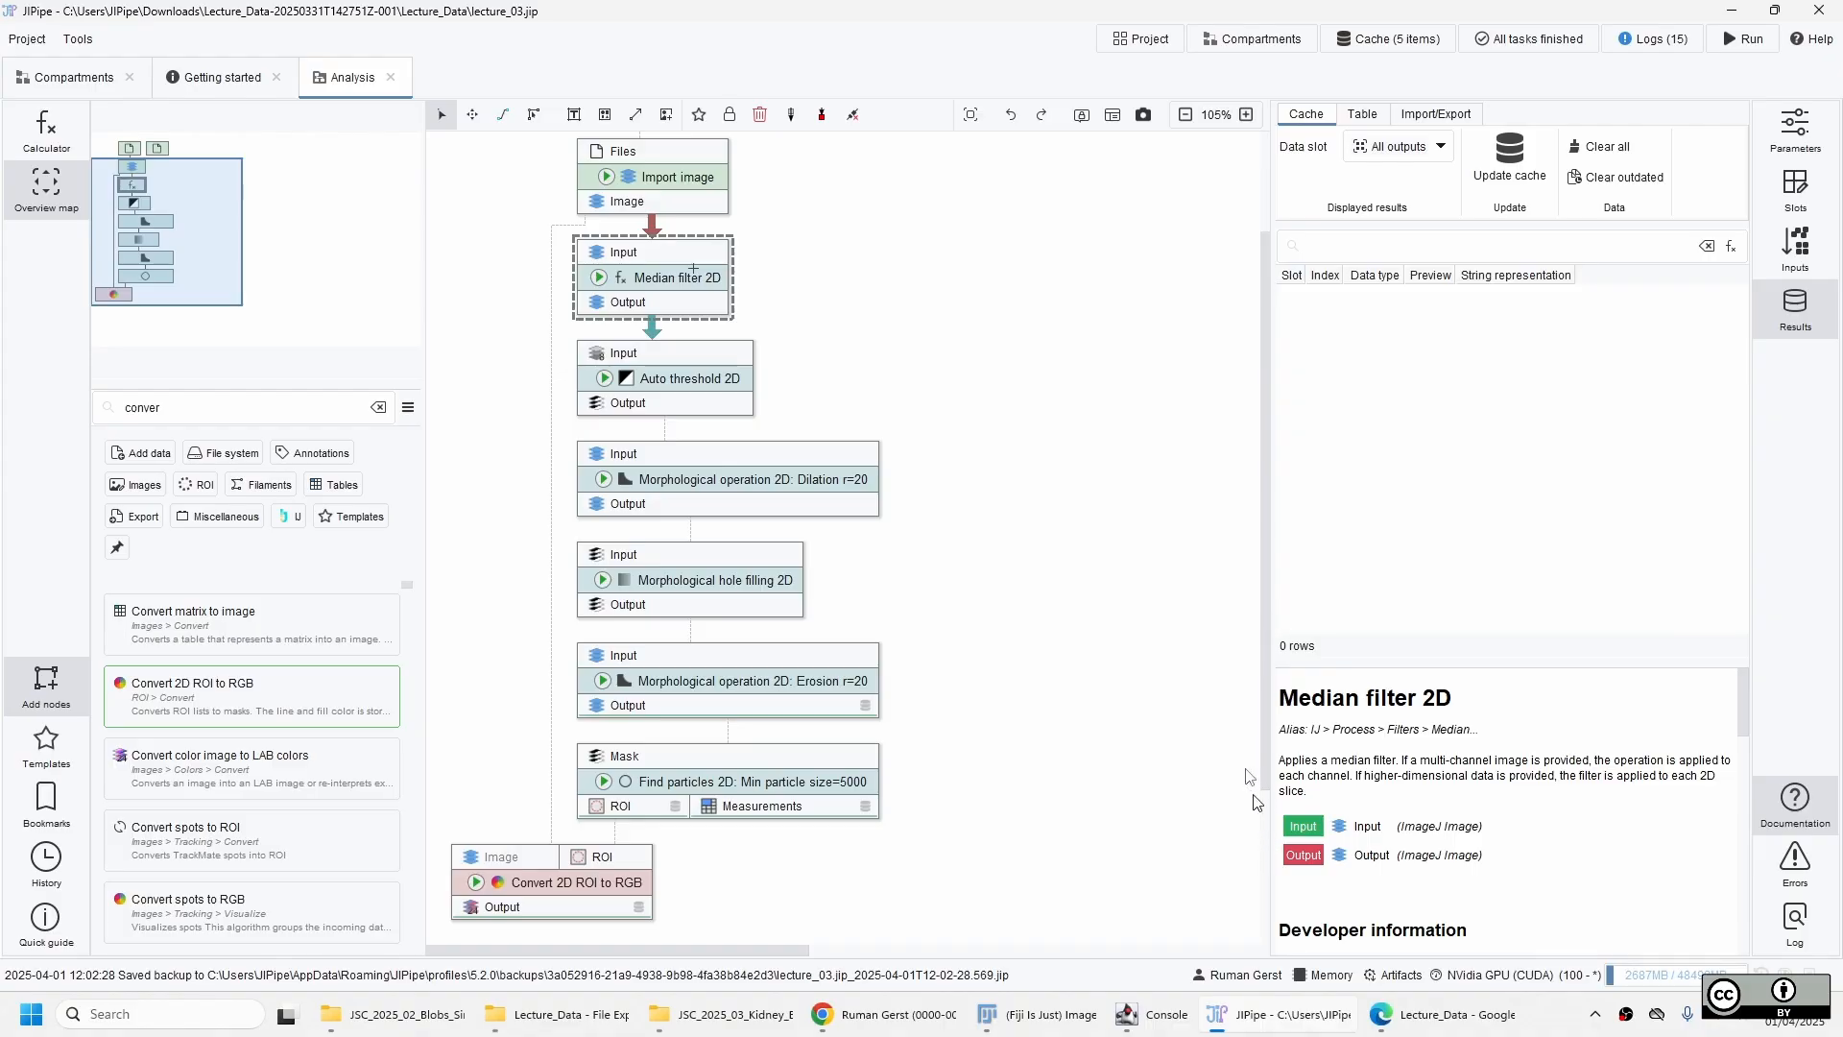
pyautogui.rightClick(587, 281)
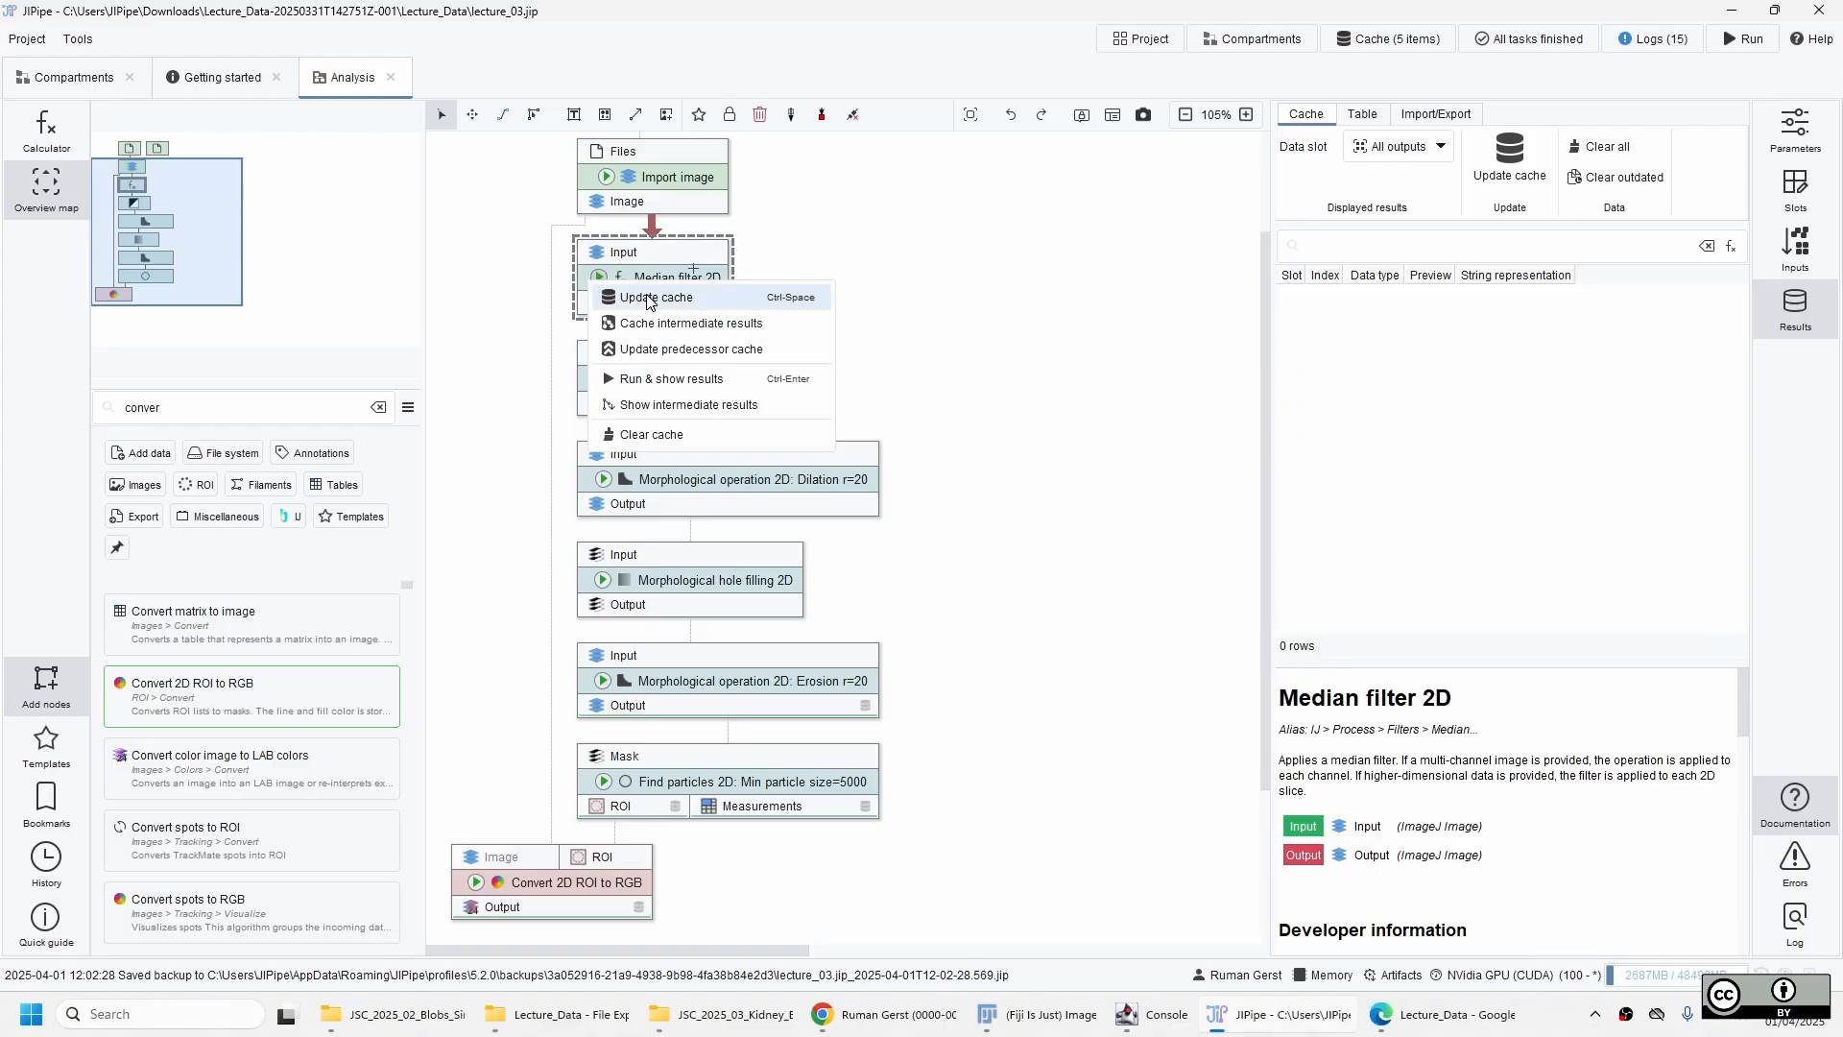
pyautogui.click(626, 293)
pyautogui.doubleClick(1498, 317)
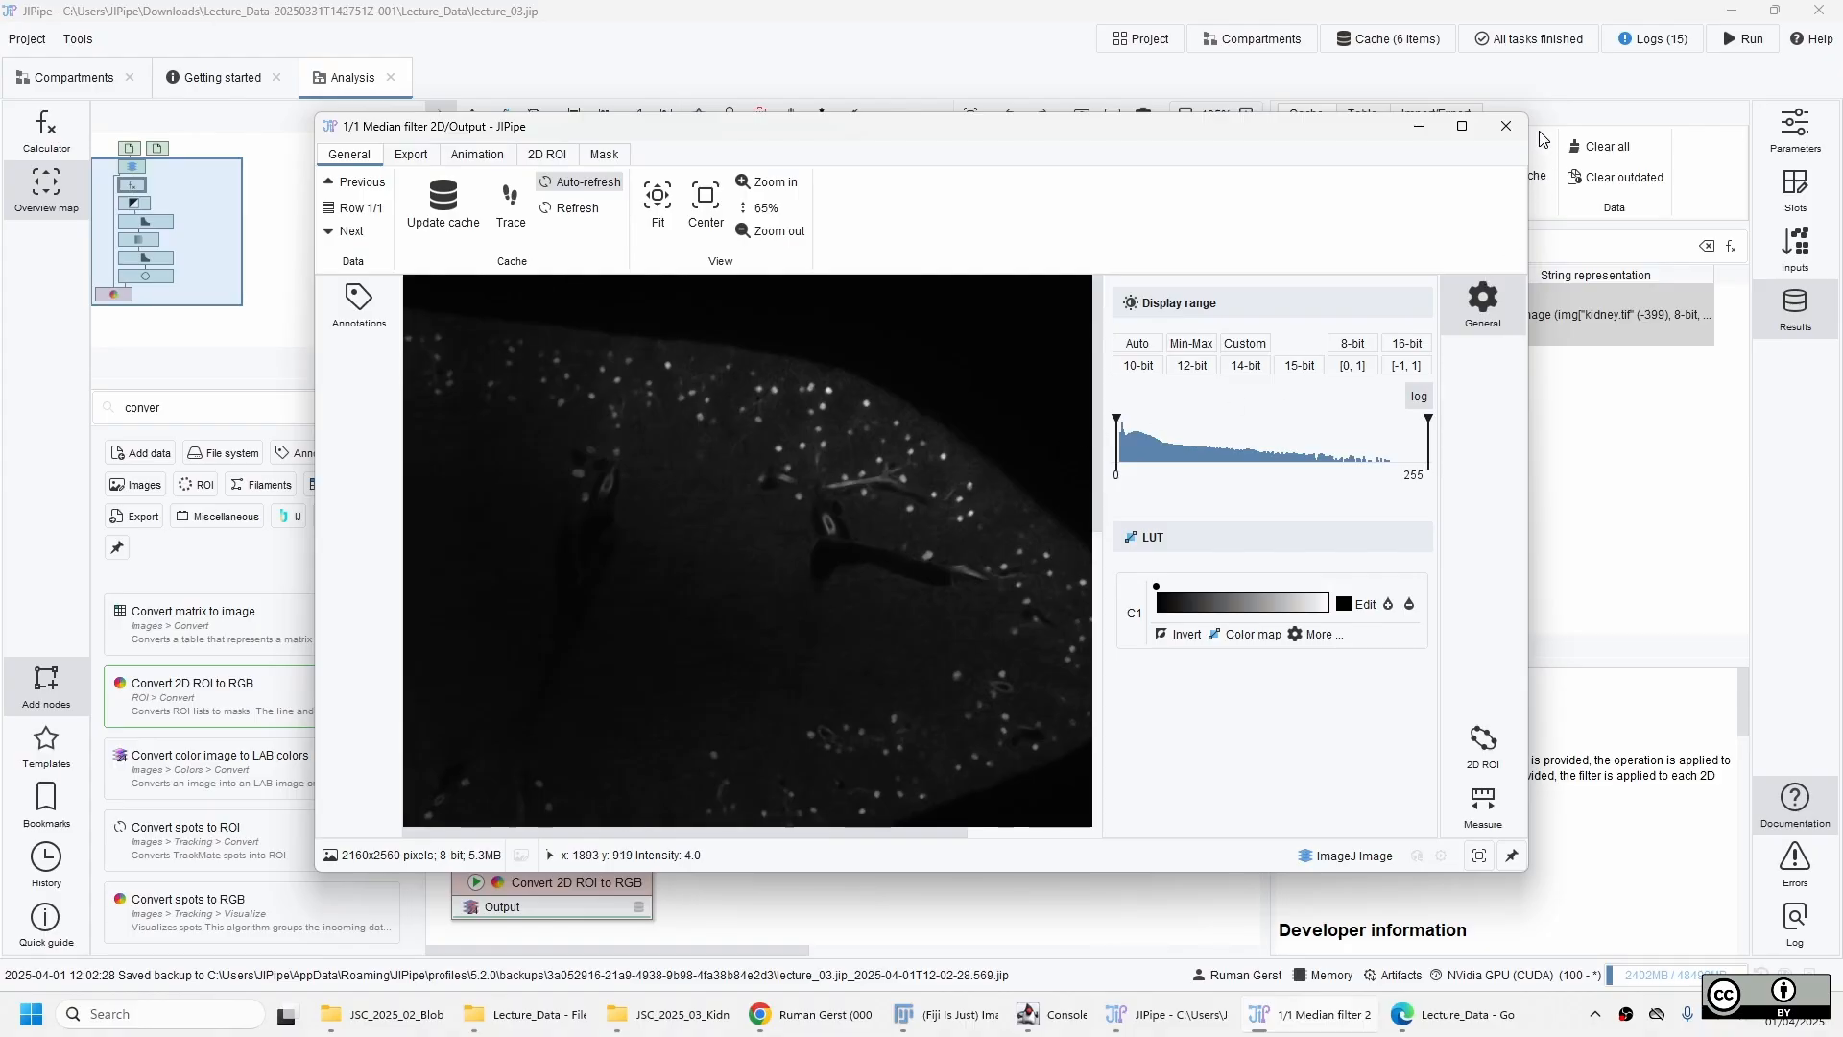
pyautogui.click(1506, 128)
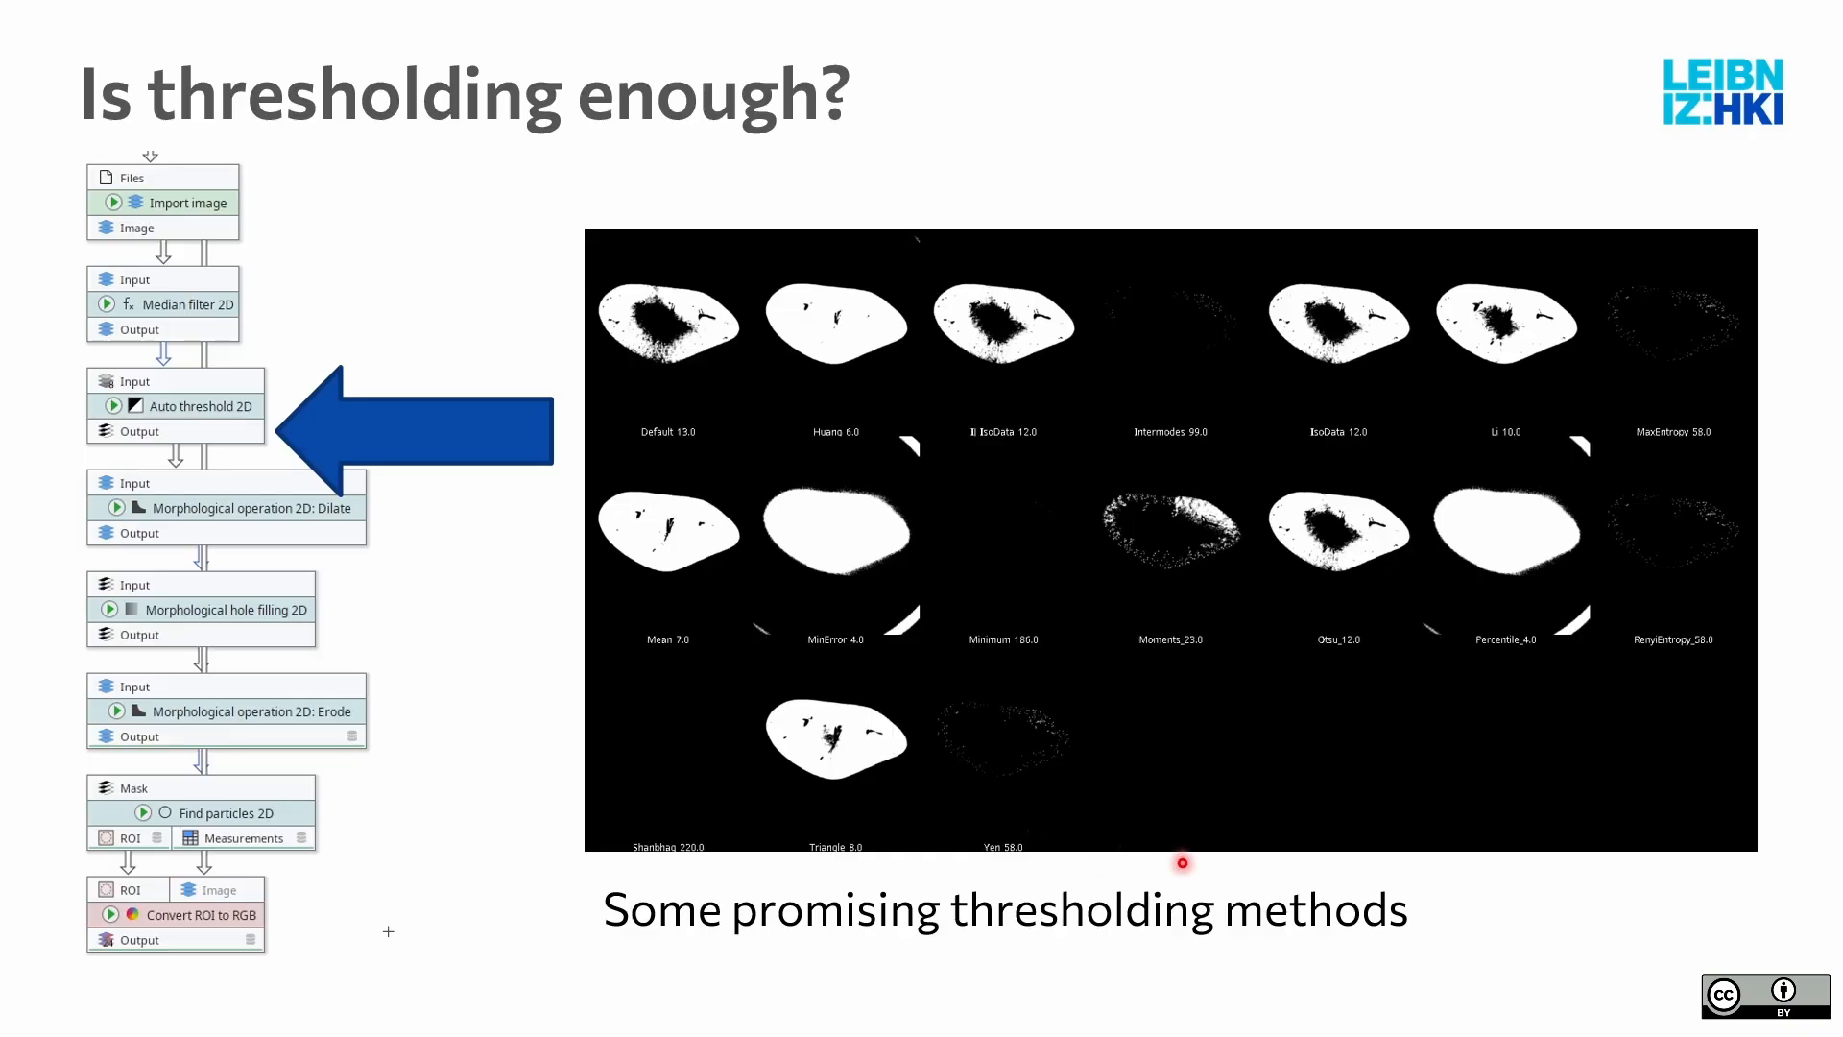
pyautogui.press('Right')
pyautogui.press('Right')
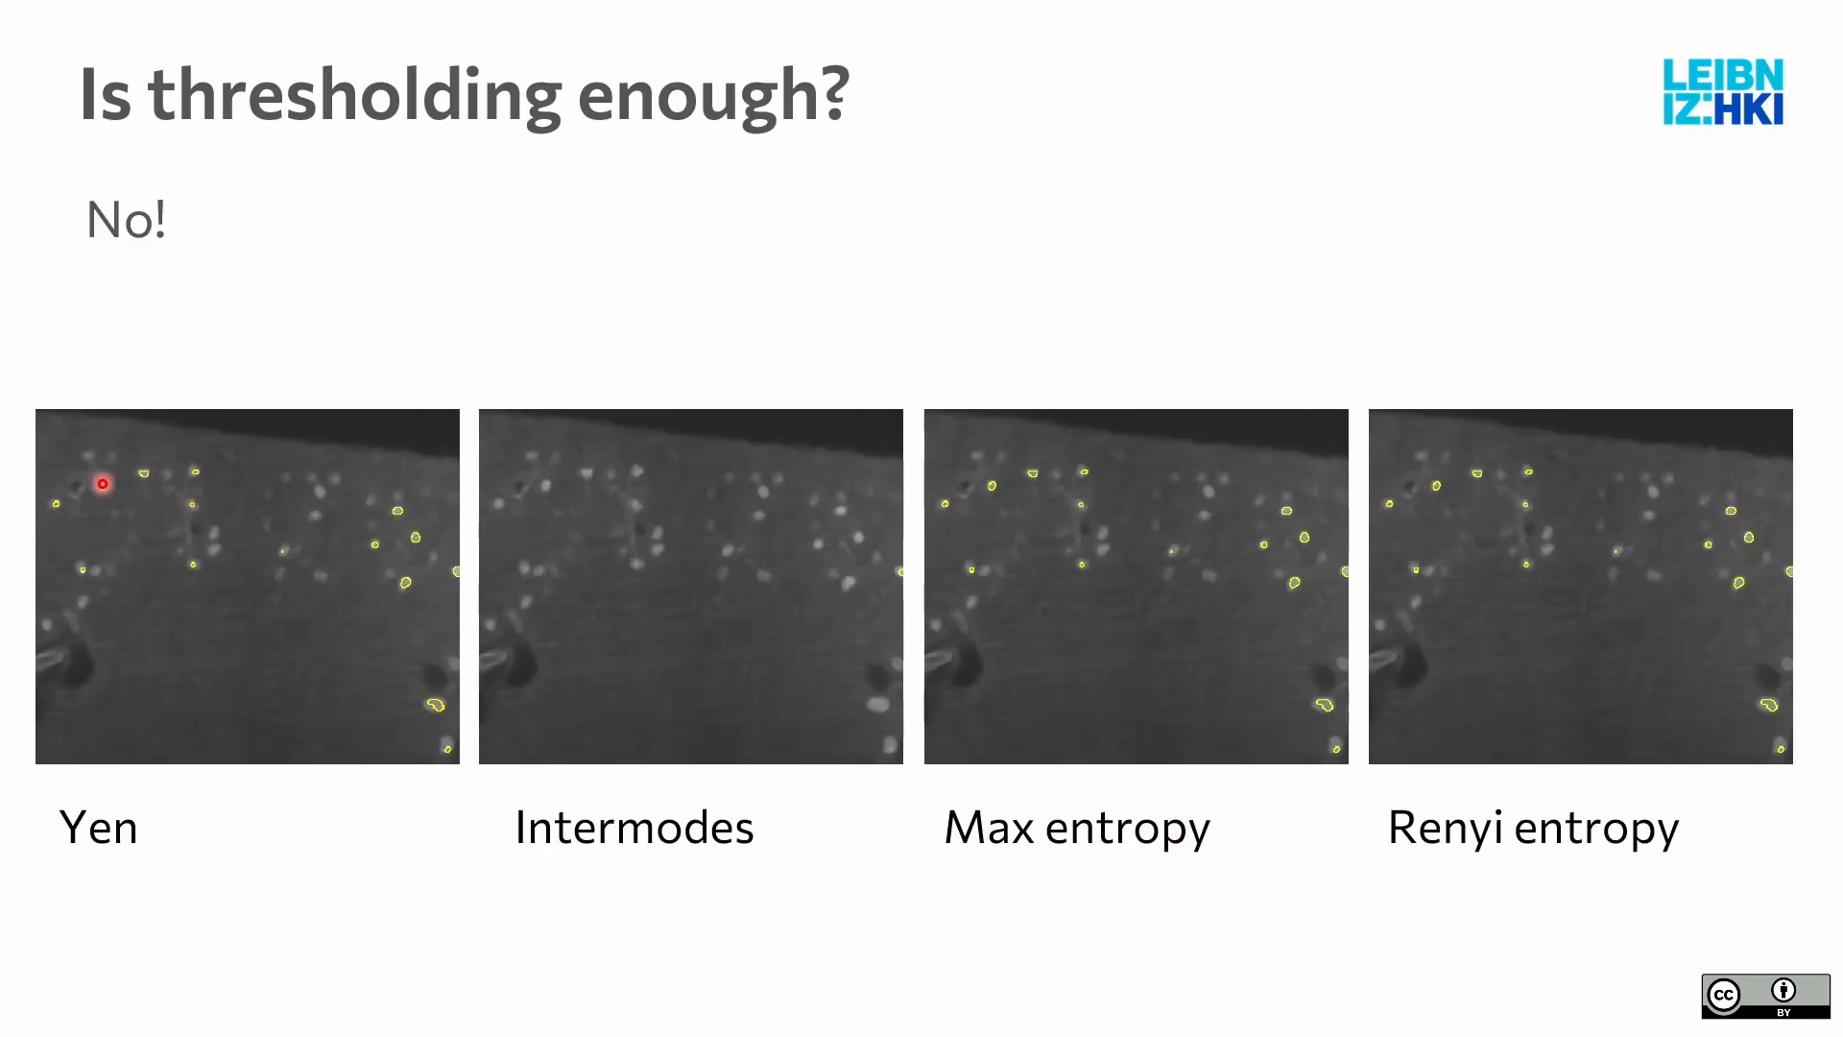
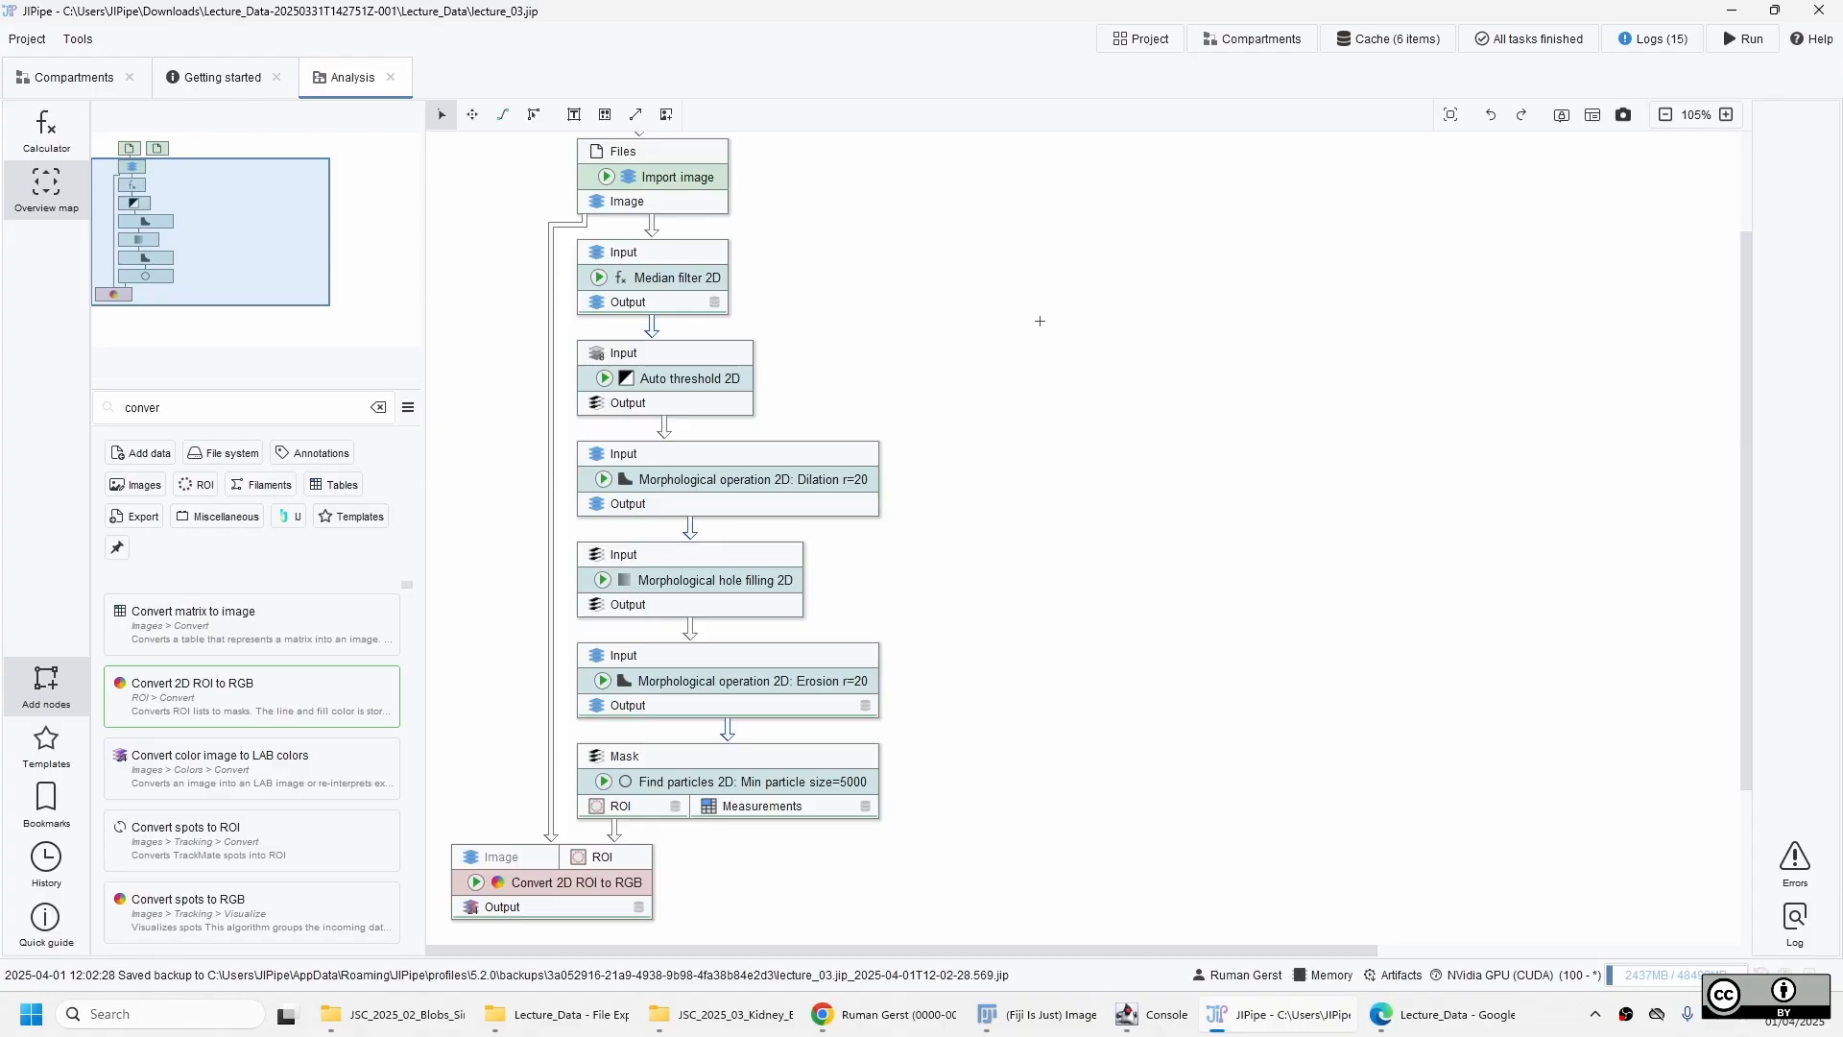
# Add a Morphological operation 2D: White top hat node beside Auto threshold 2D and connect the Median filter 2D output to its input.
pyautogui.doubleClick(232, 408)
pyautogui.write('top-h')
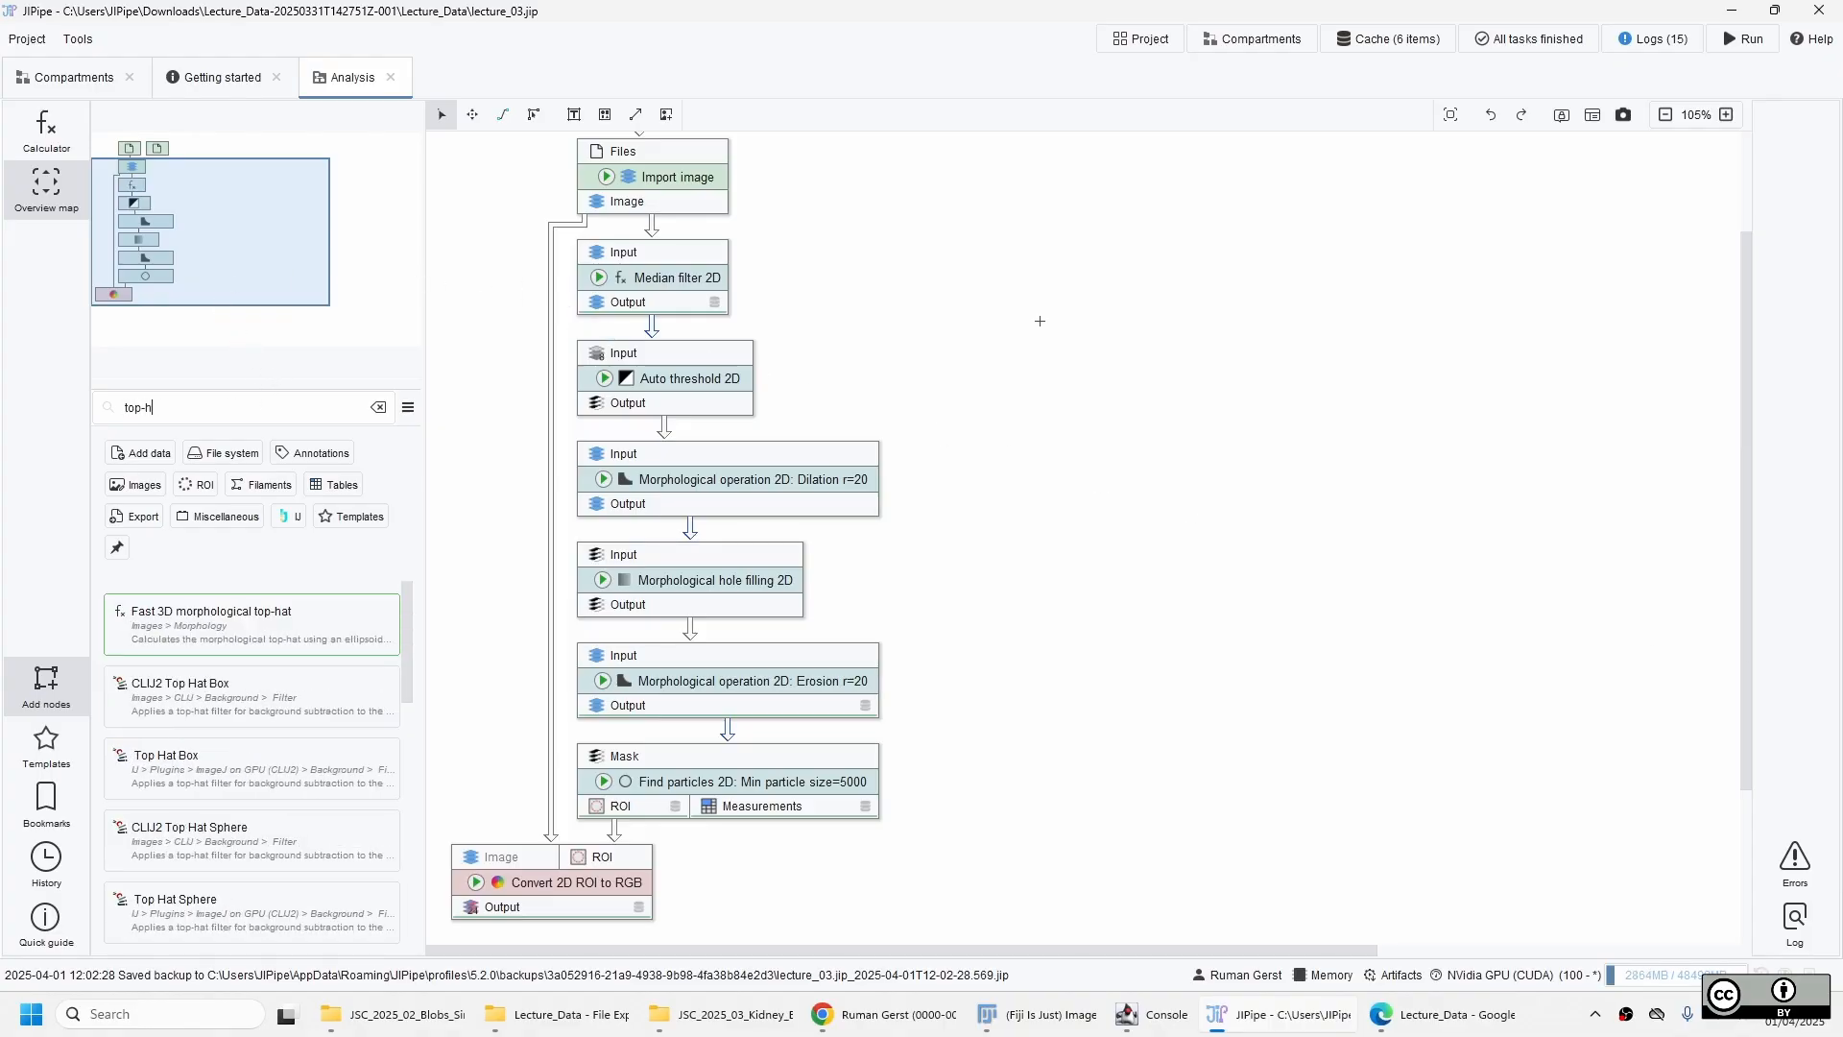
pyautogui.write('a')
pyautogui.write('t')
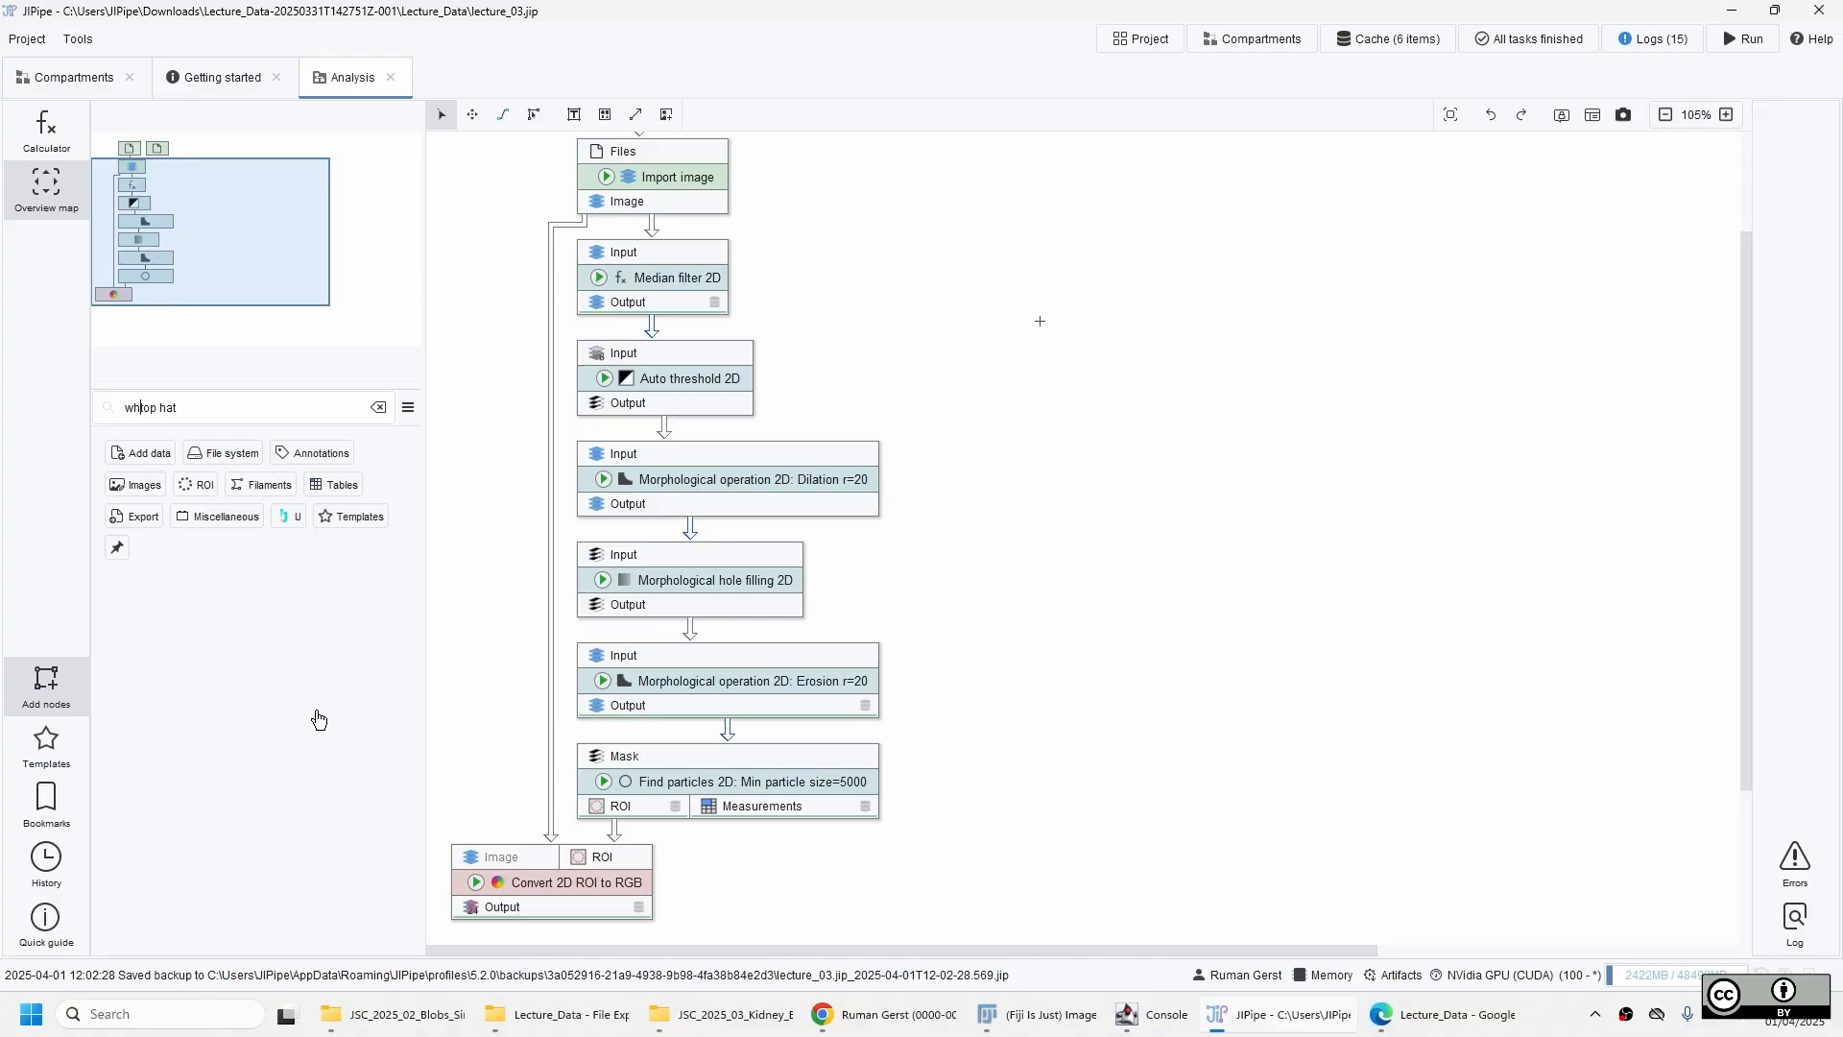
pyautogui.write('whiite')
pyautogui.moveTo(317, 712); pyautogui.dragTo(970, 465)
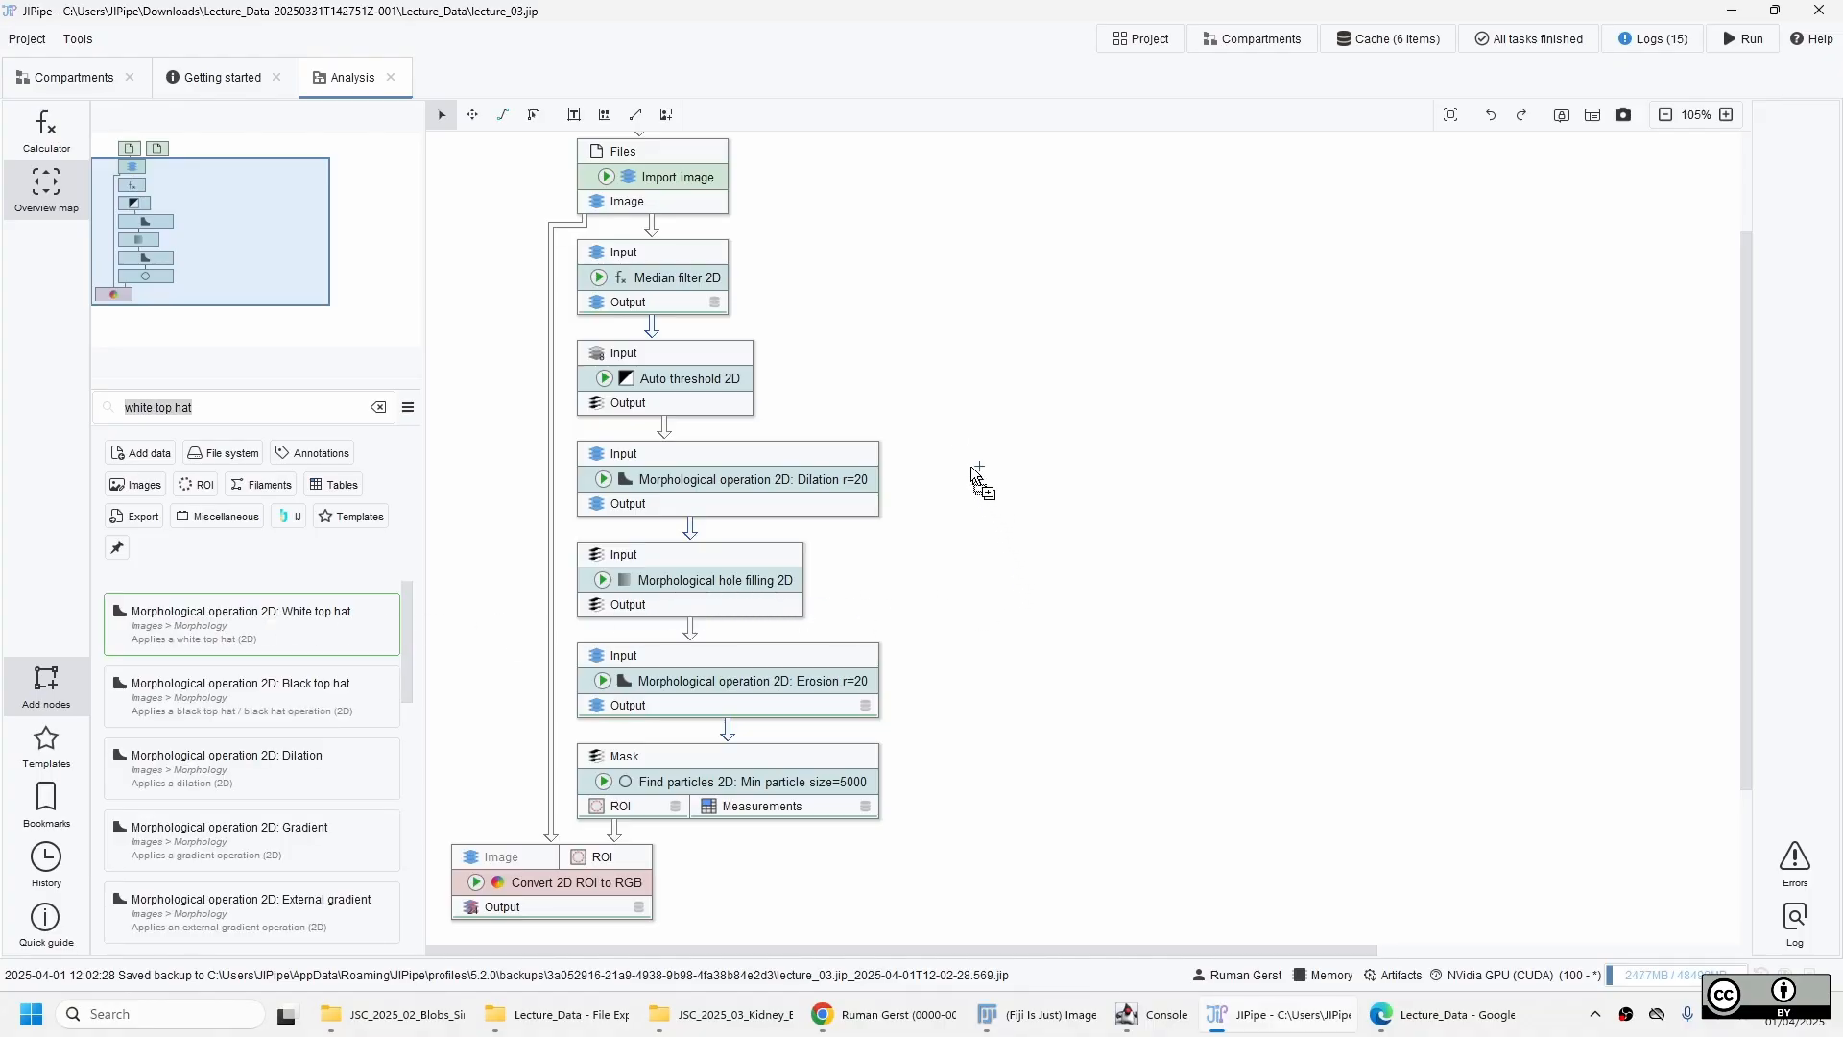
pyautogui.moveTo(1031, 344); pyautogui.dragTo(1032, 344)
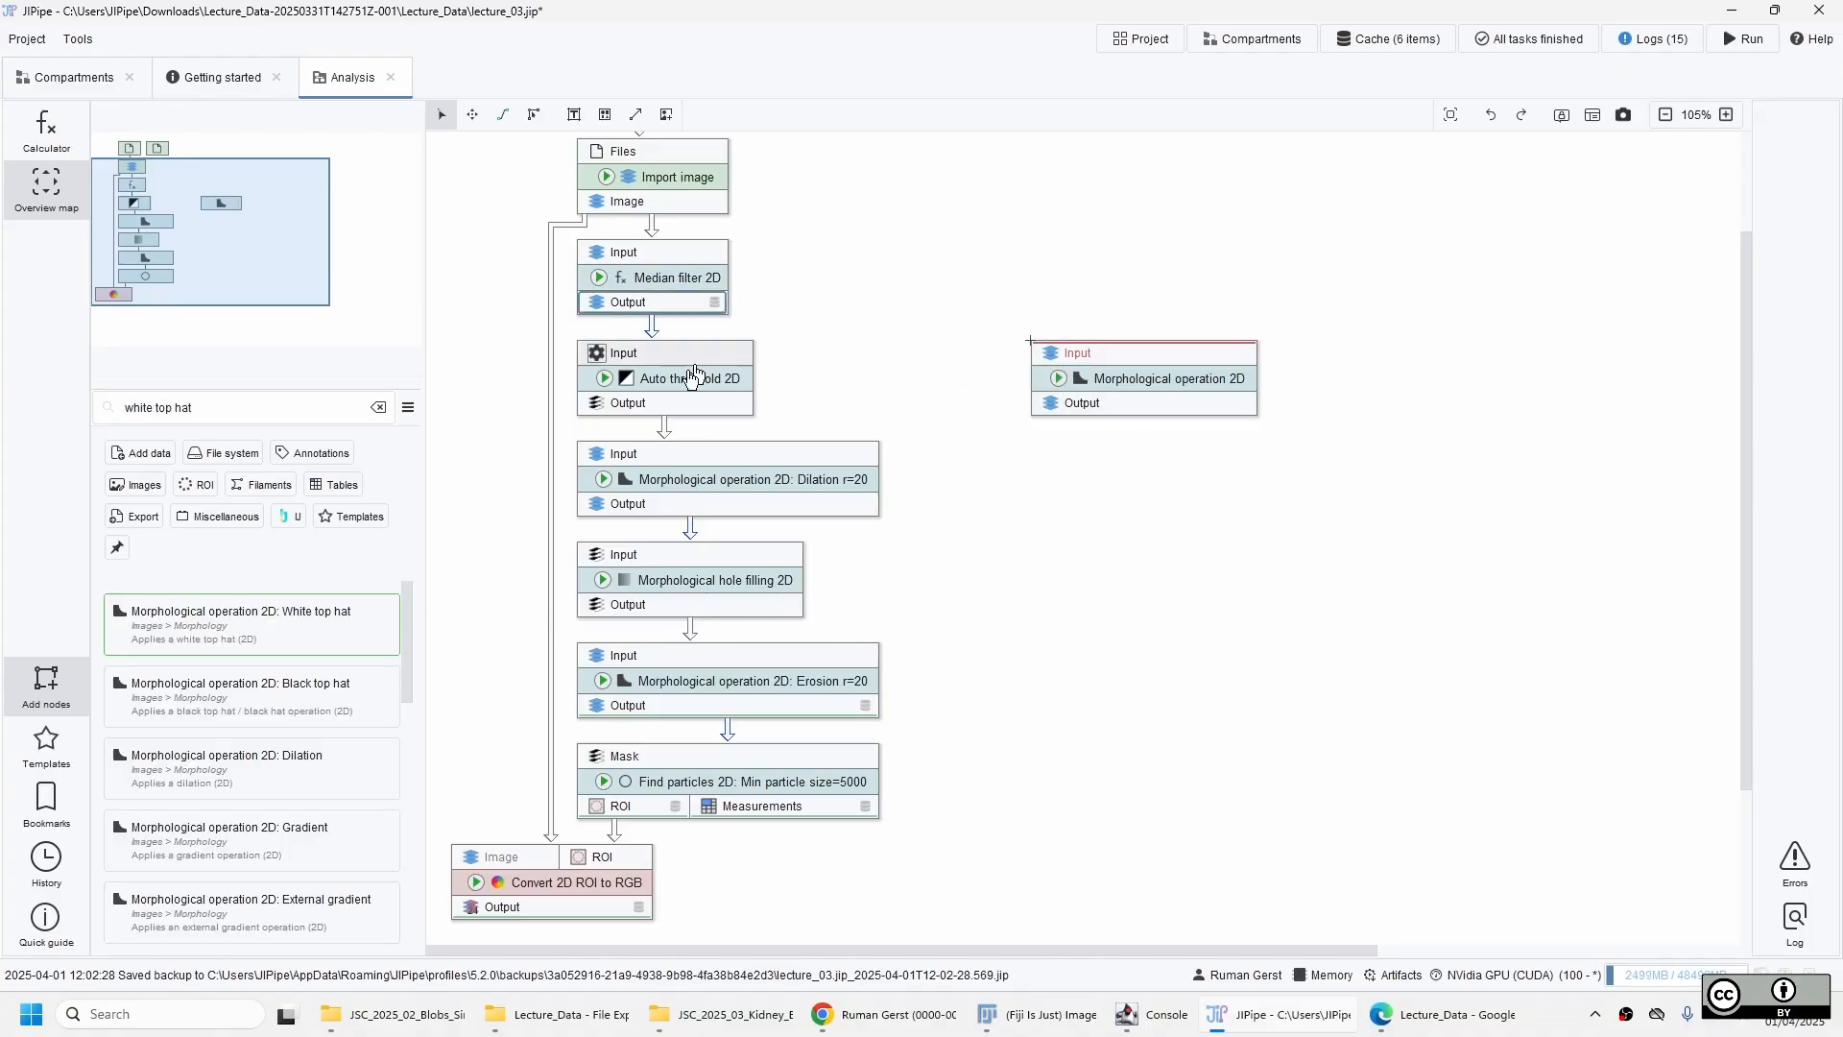
pyautogui.moveTo(706, 304); pyautogui.dragTo(1063, 358)
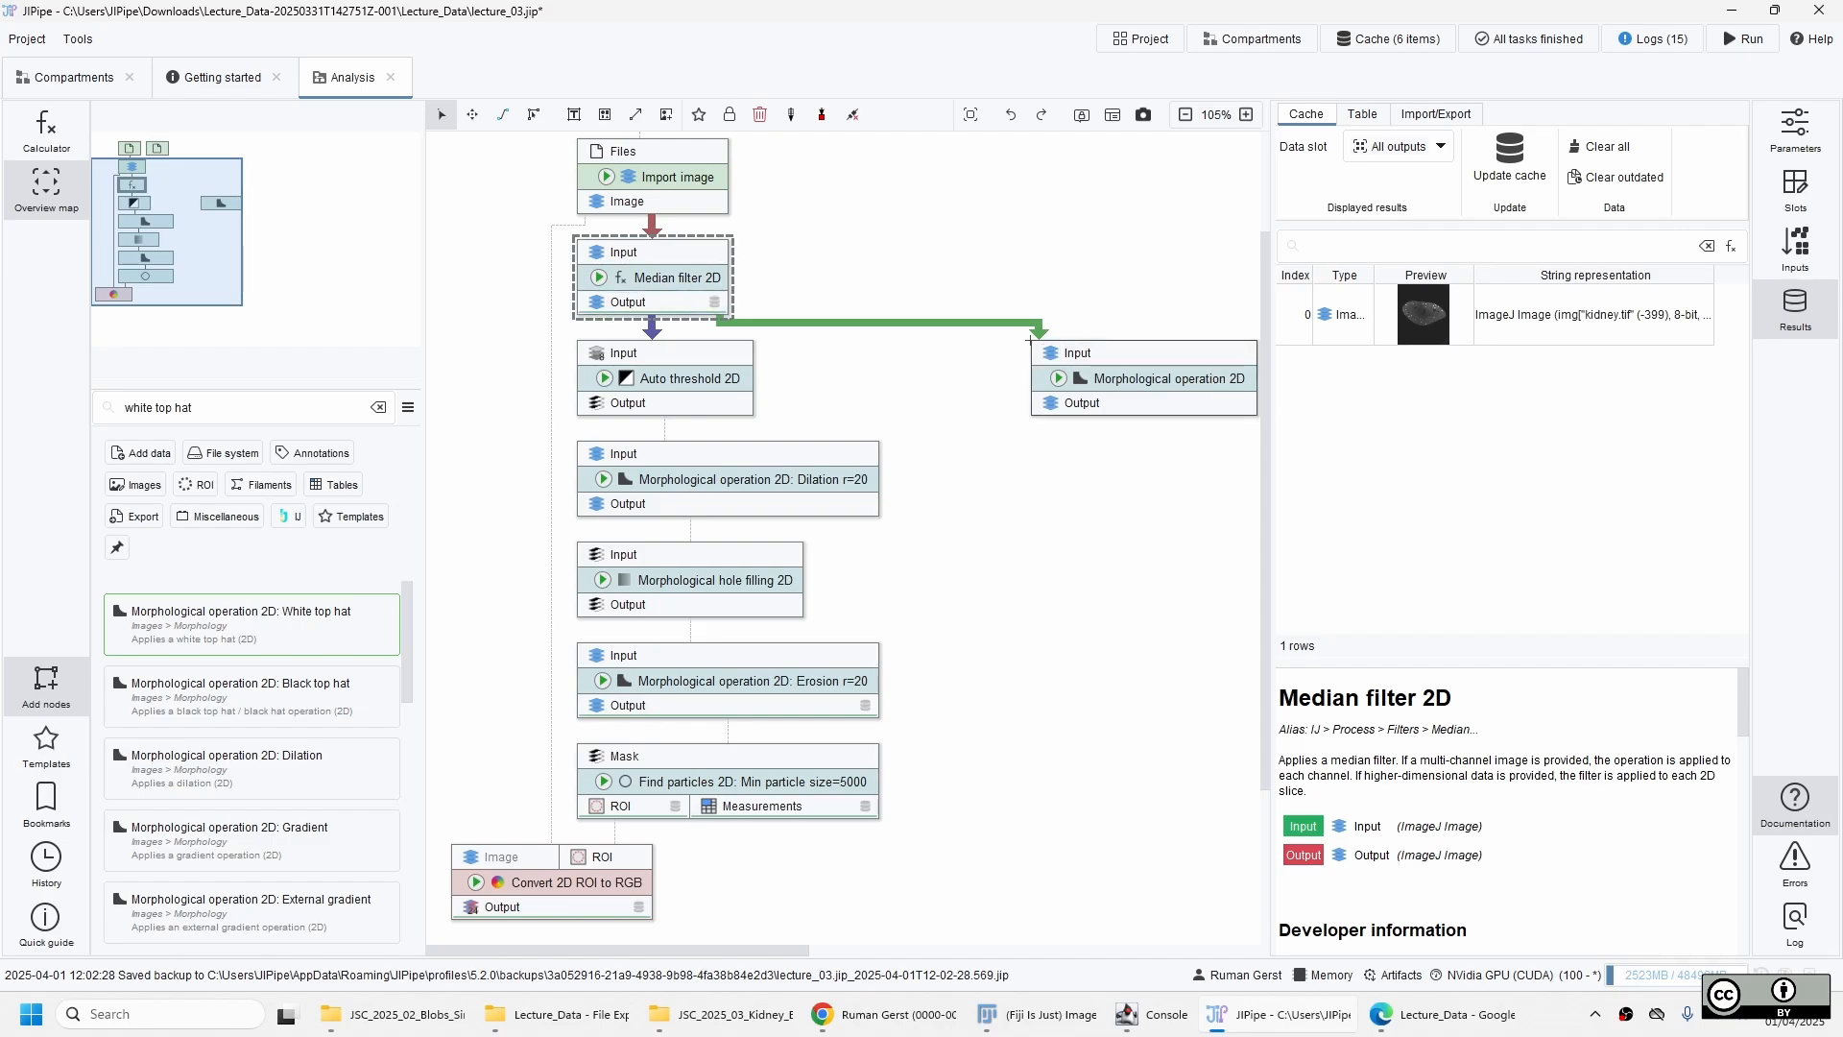
# Rename the new morphological node as Morphological operation 2D: White Top Hat, Radius=5.
pyautogui.click(1144, 384)
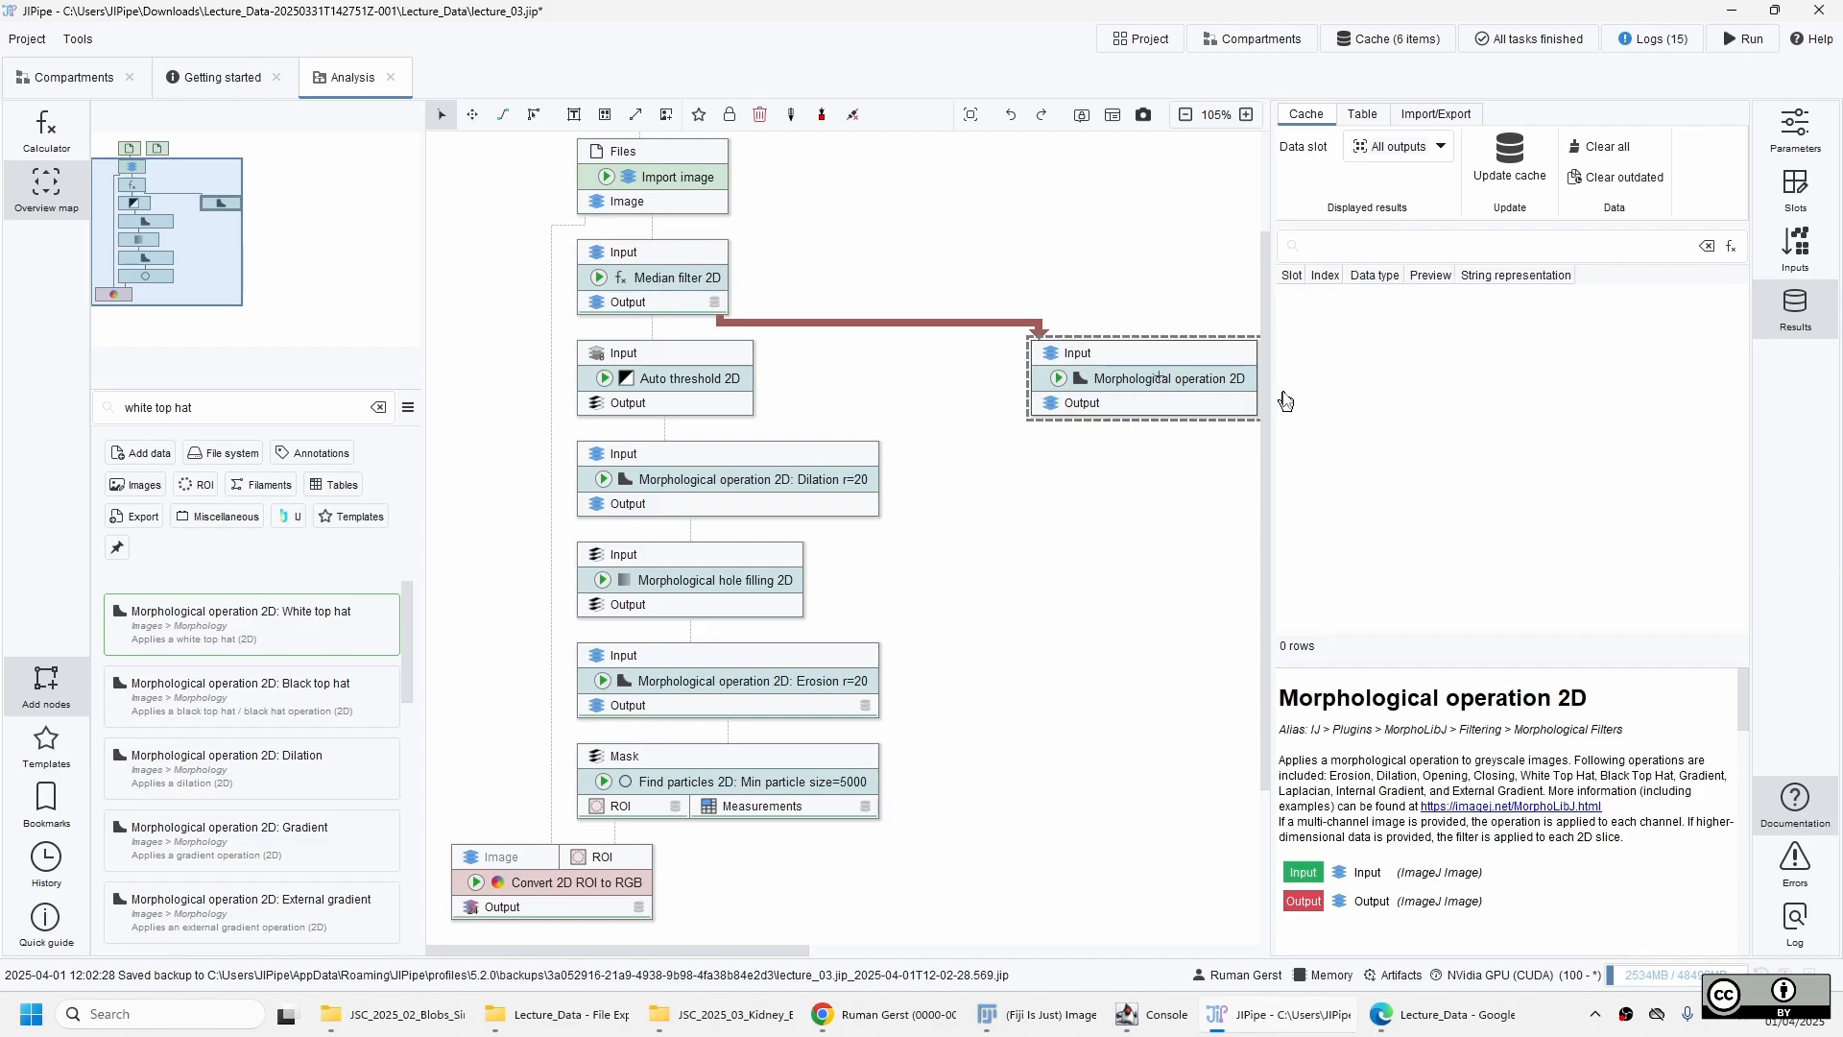
pyautogui.click(1785, 130)
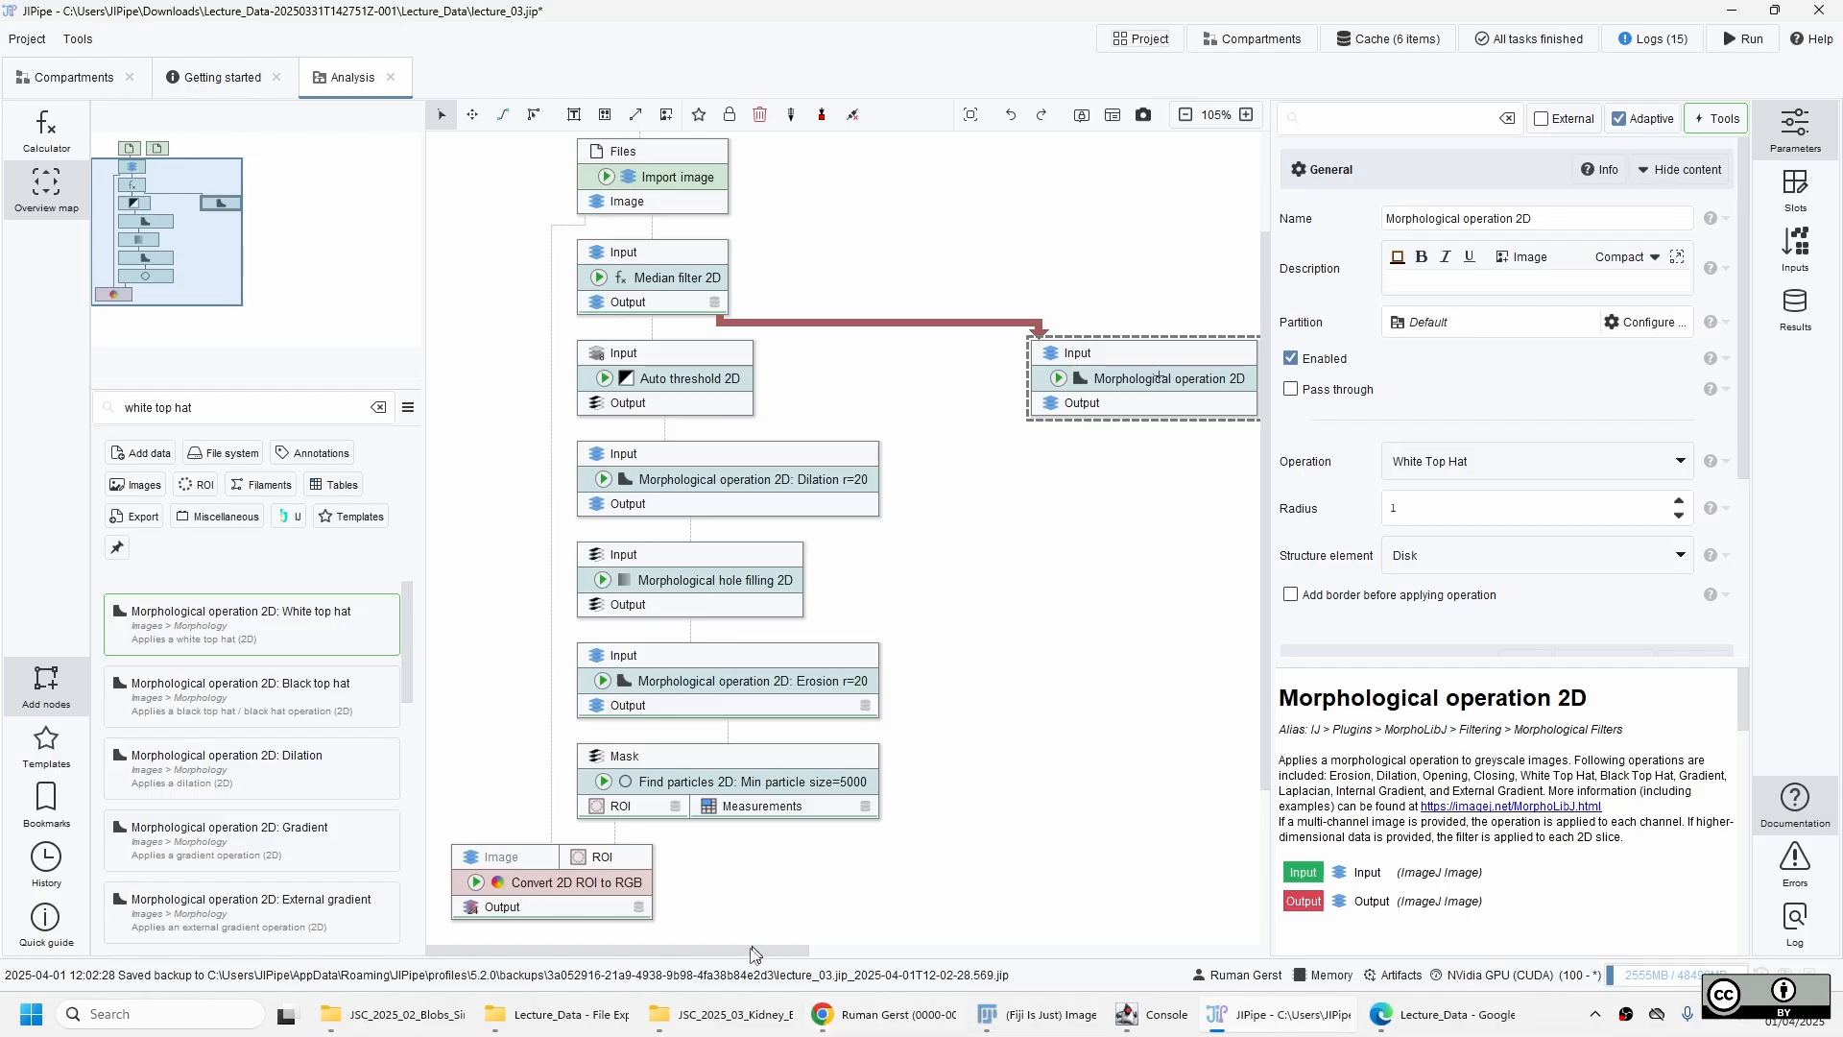
pyautogui.moveTo(756, 953); pyautogui.dragTo(877, 953)
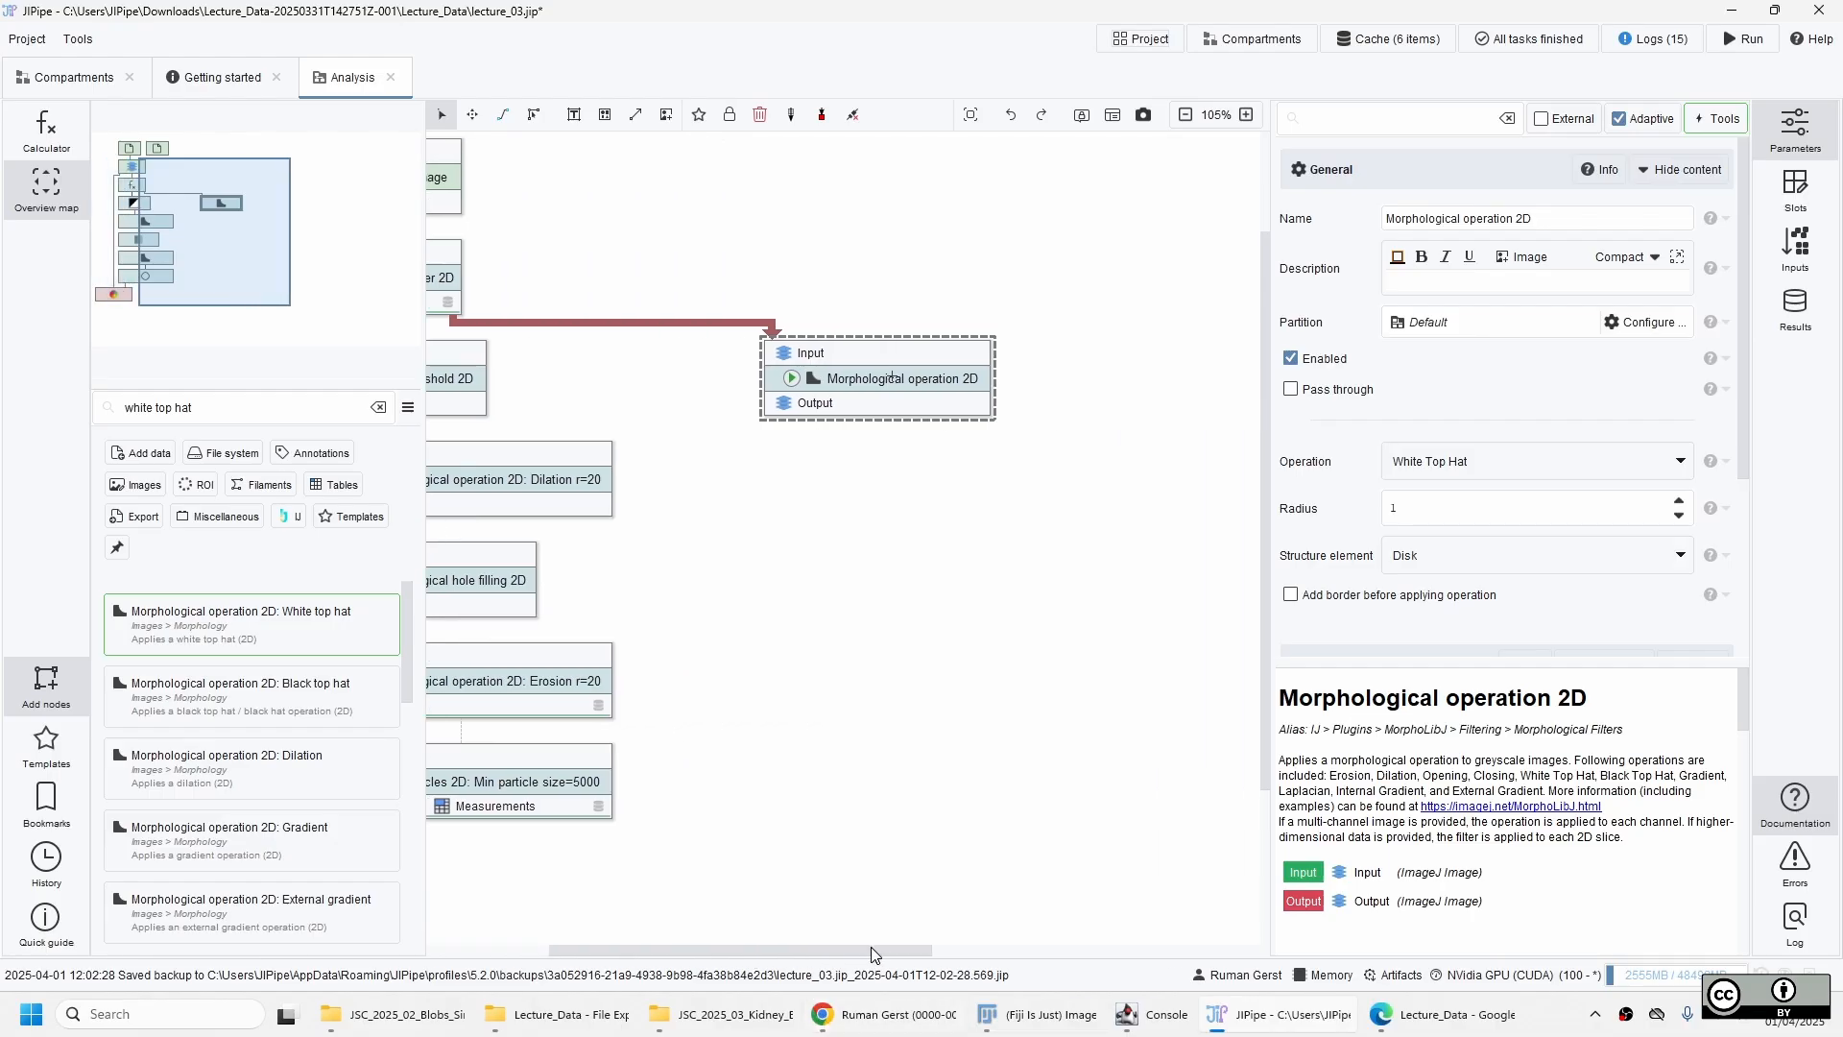
pyautogui.click(1575, 226)
pyautogui.write(': White T')
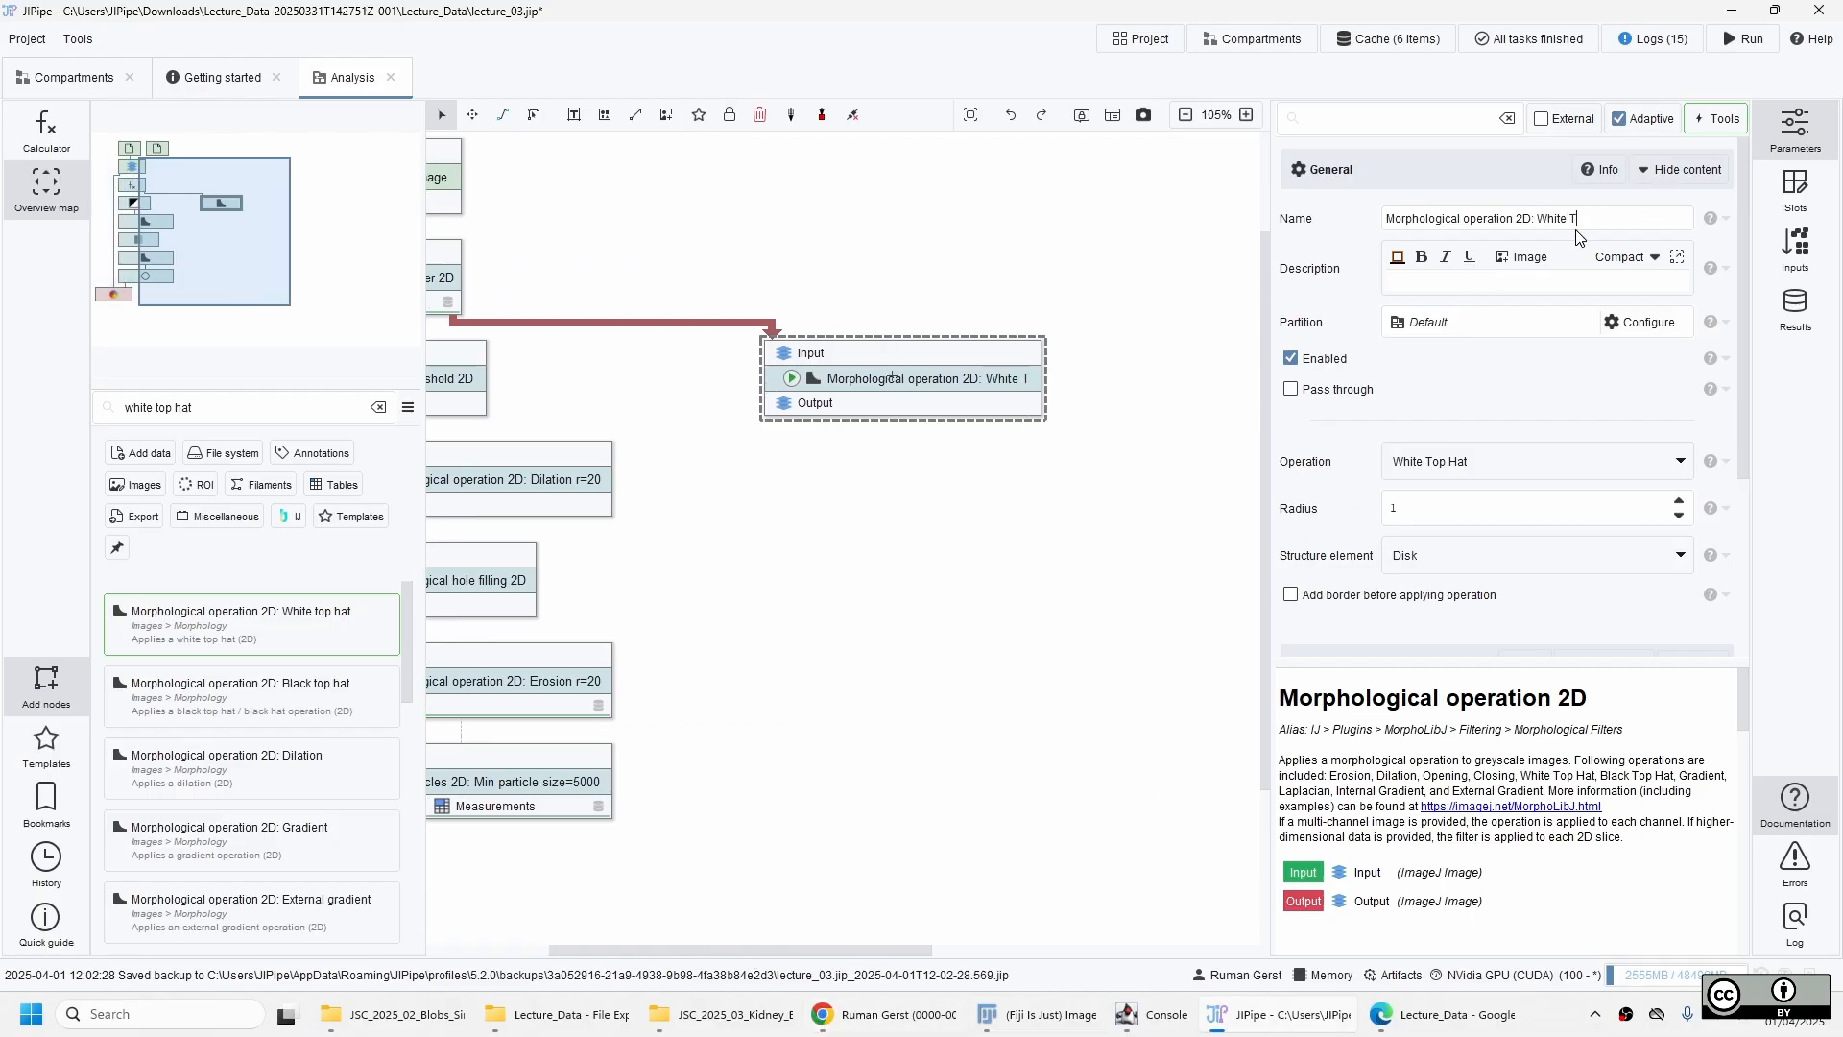
pyautogui.write('op Hat')
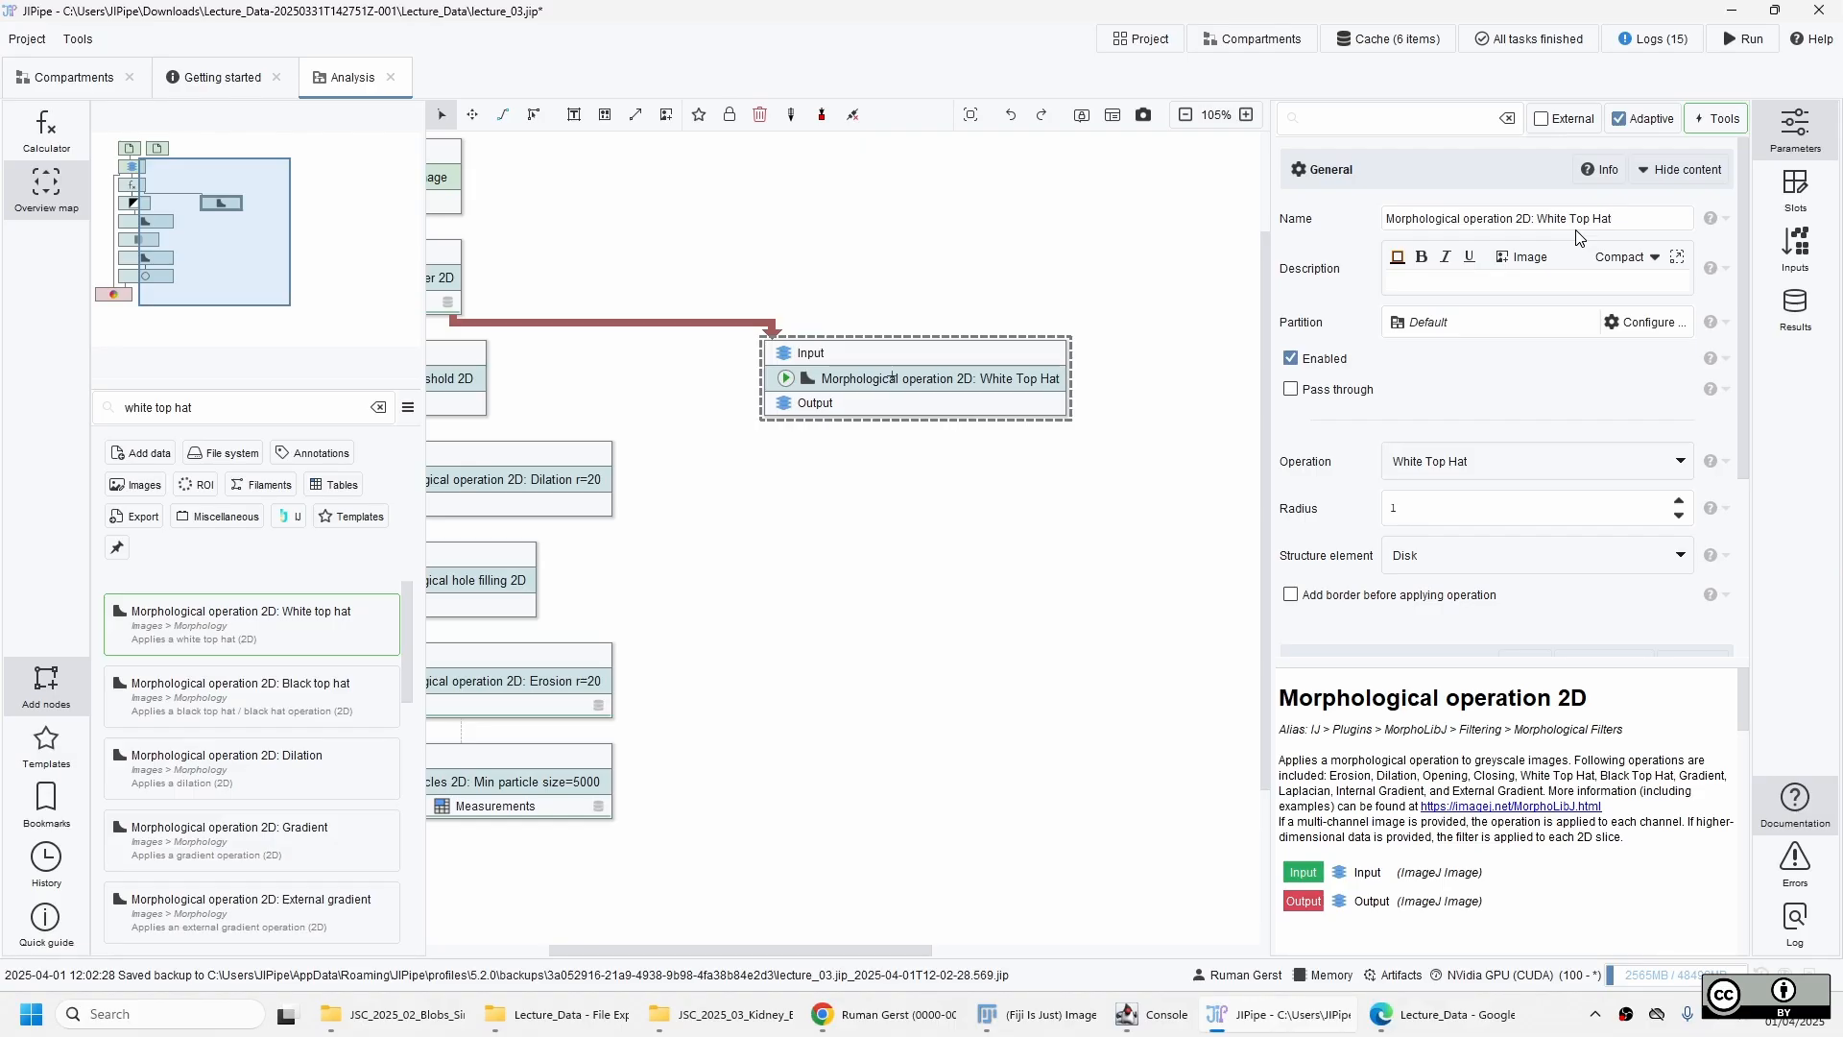
pyautogui.write(', Radius=5')
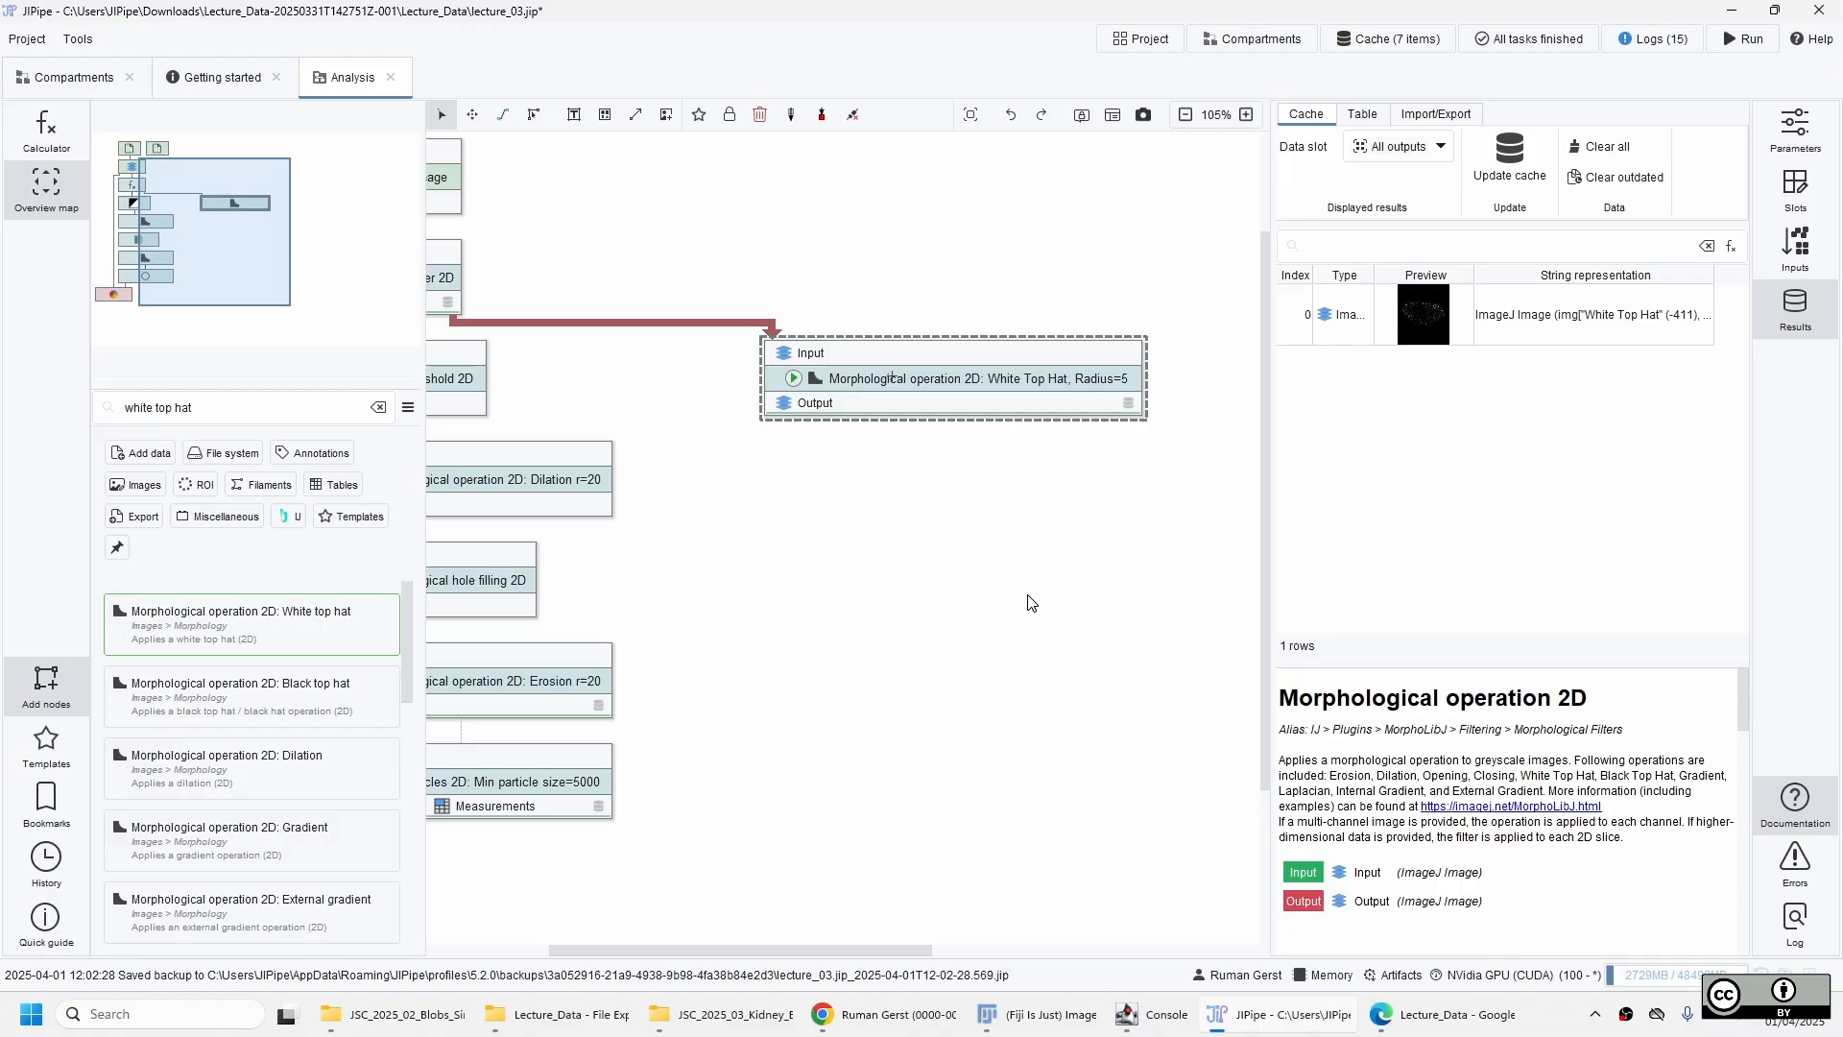
# Inspect the cached white top hat output, applying the automatic display range and raising its upper limit slightly.
pyautogui.doubleClick(1425, 317)
pyautogui.scroll(12, 884, 473)
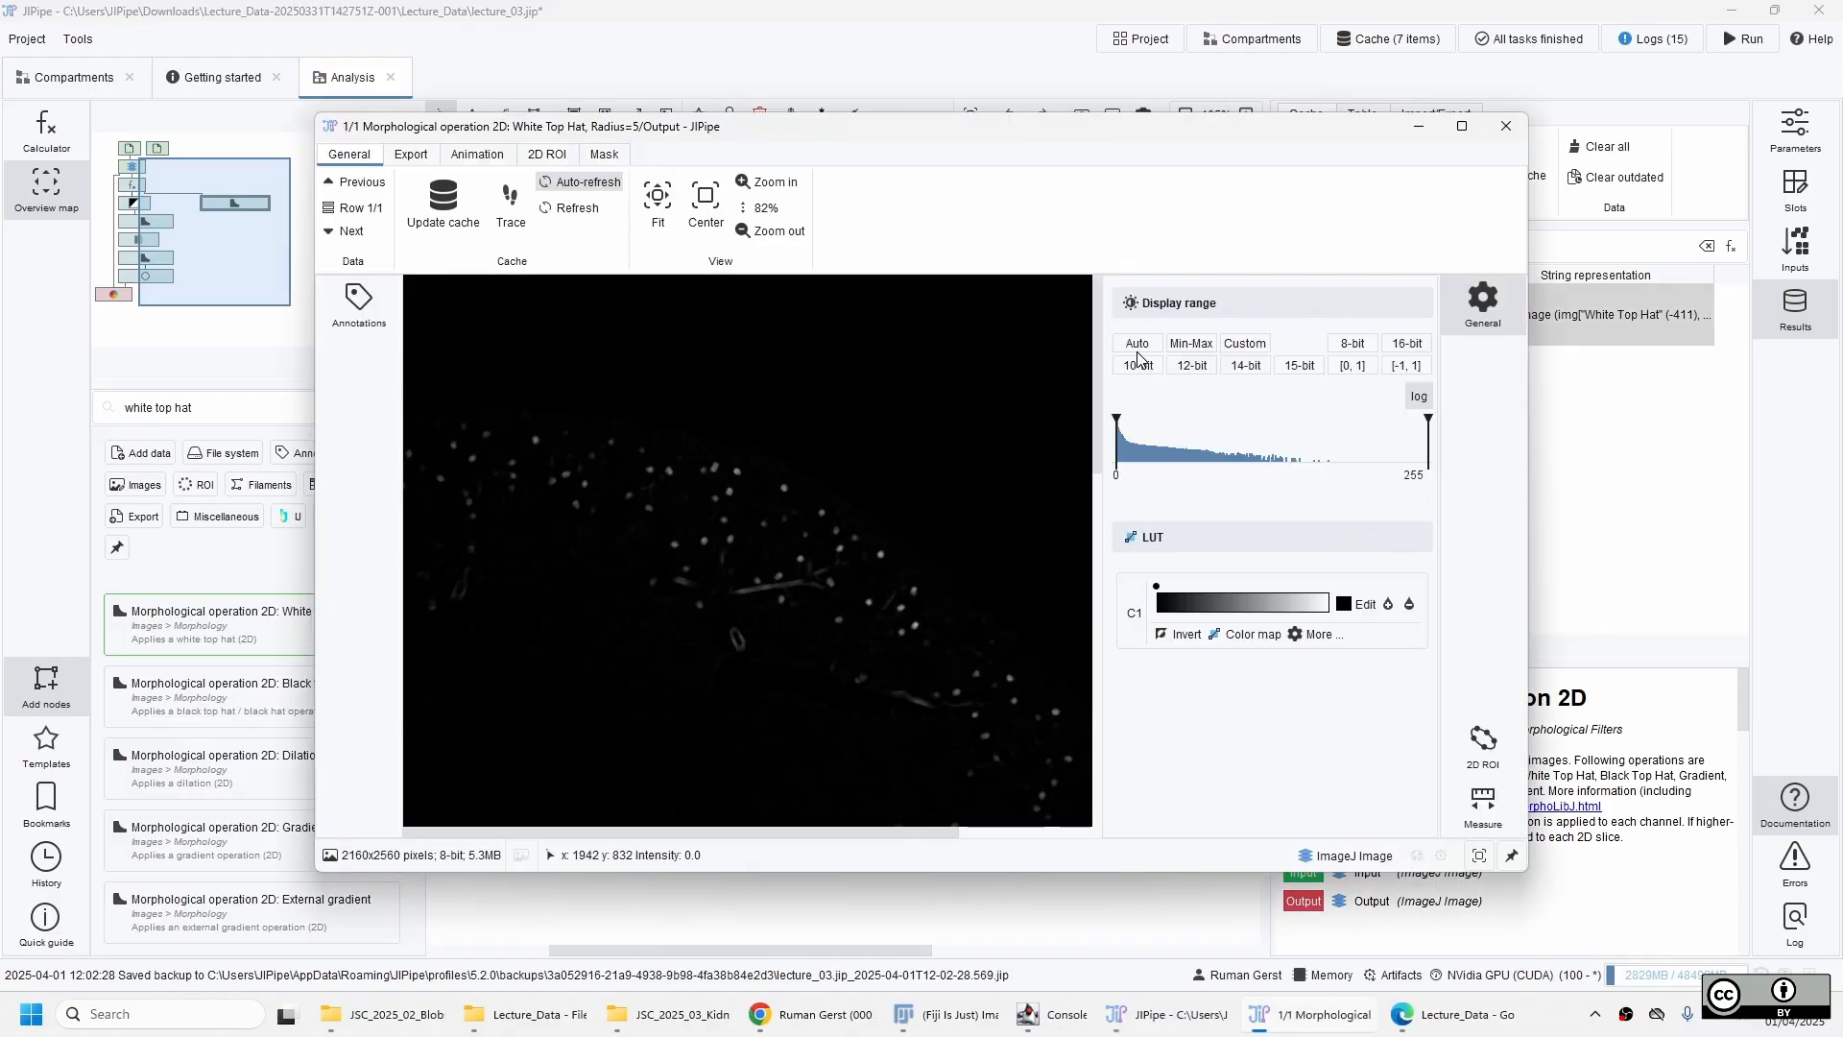
pyautogui.click(1137, 347)
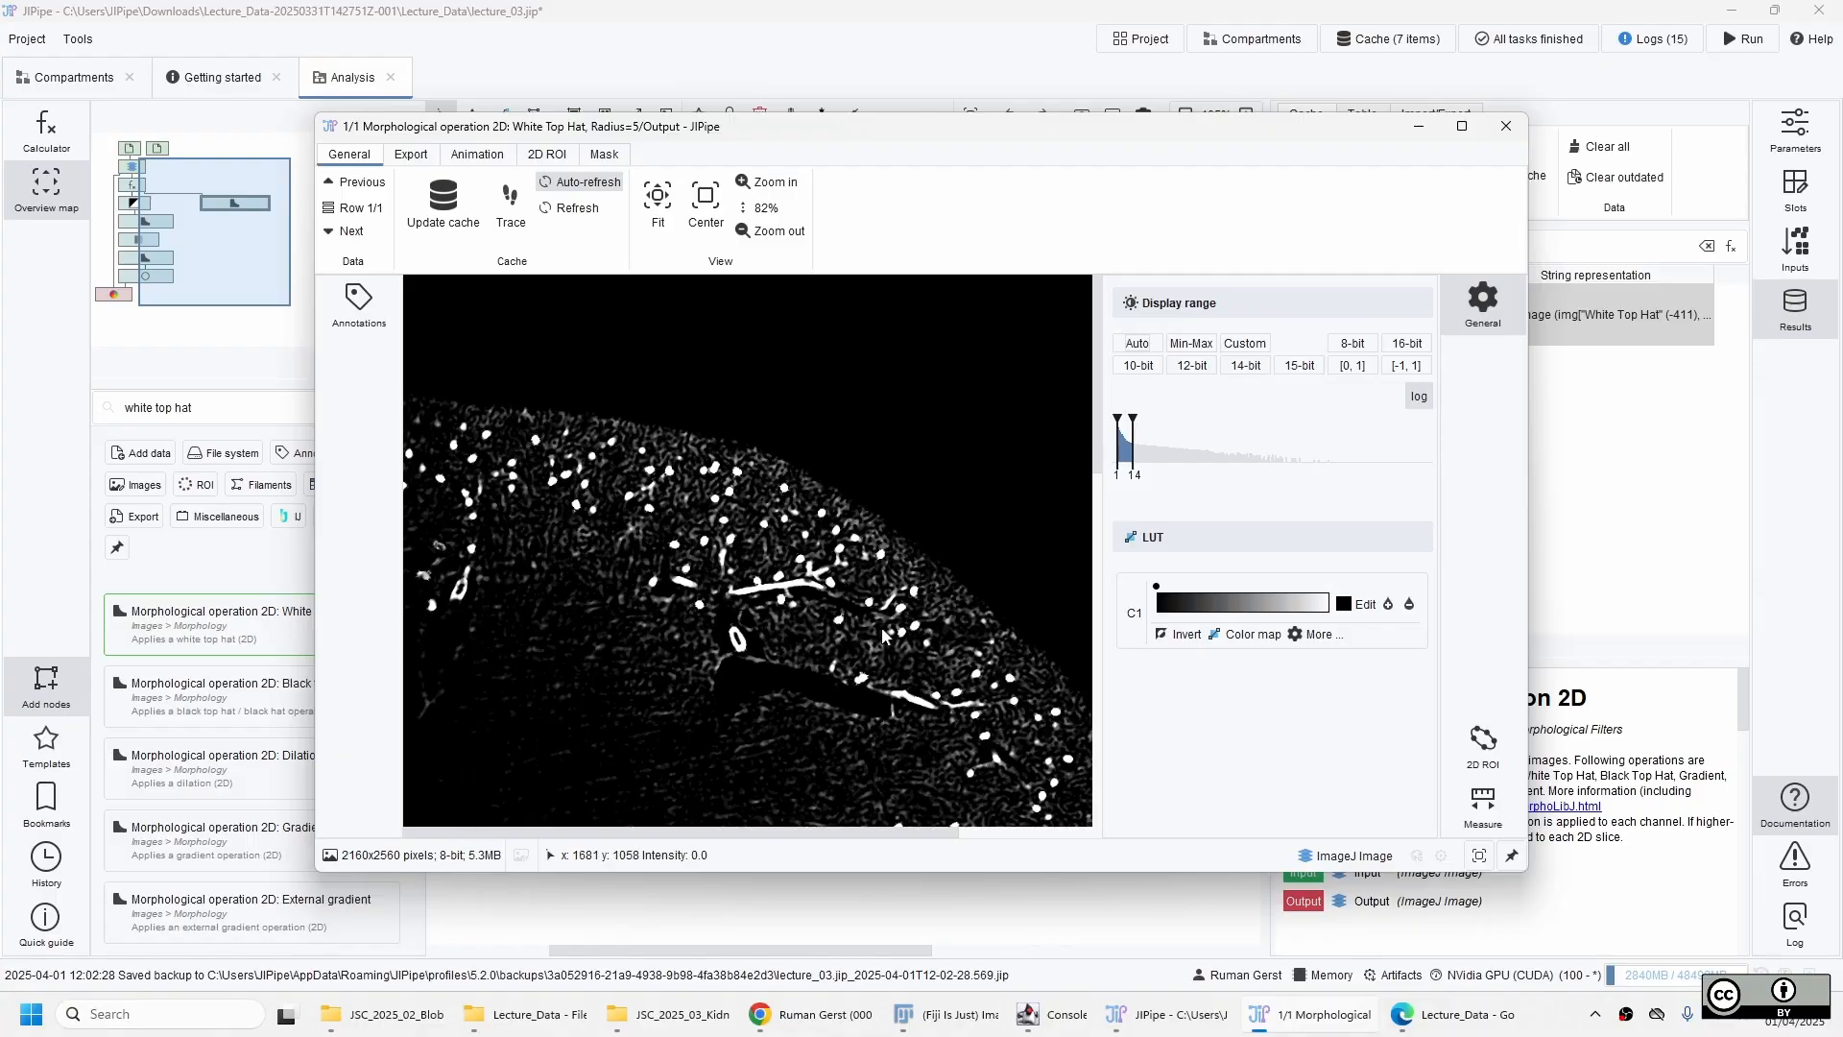
pyautogui.scroll(-6, 884, 635)
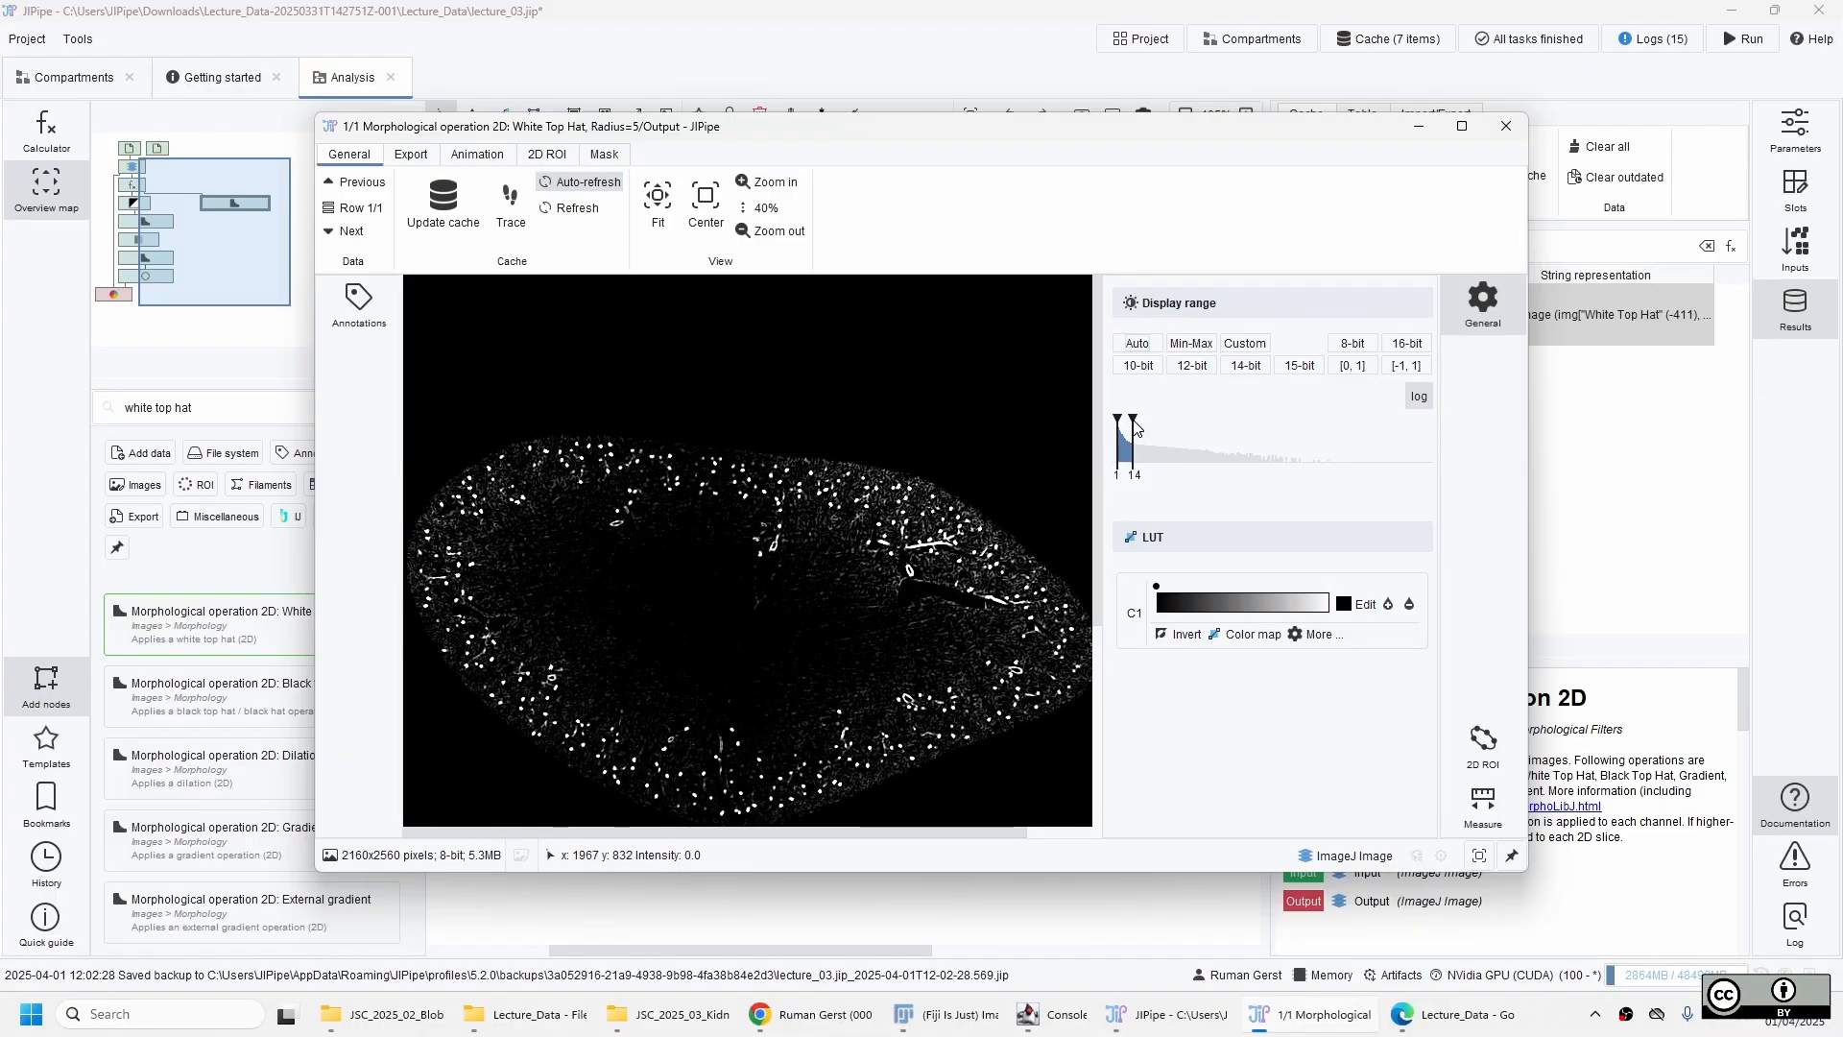
pyautogui.moveTo(1135, 428)
pyautogui.mouseDown()
pyautogui.moveTo(1198, 432)
pyautogui.moveTo(1155, 439)
pyautogui.mouseUp()
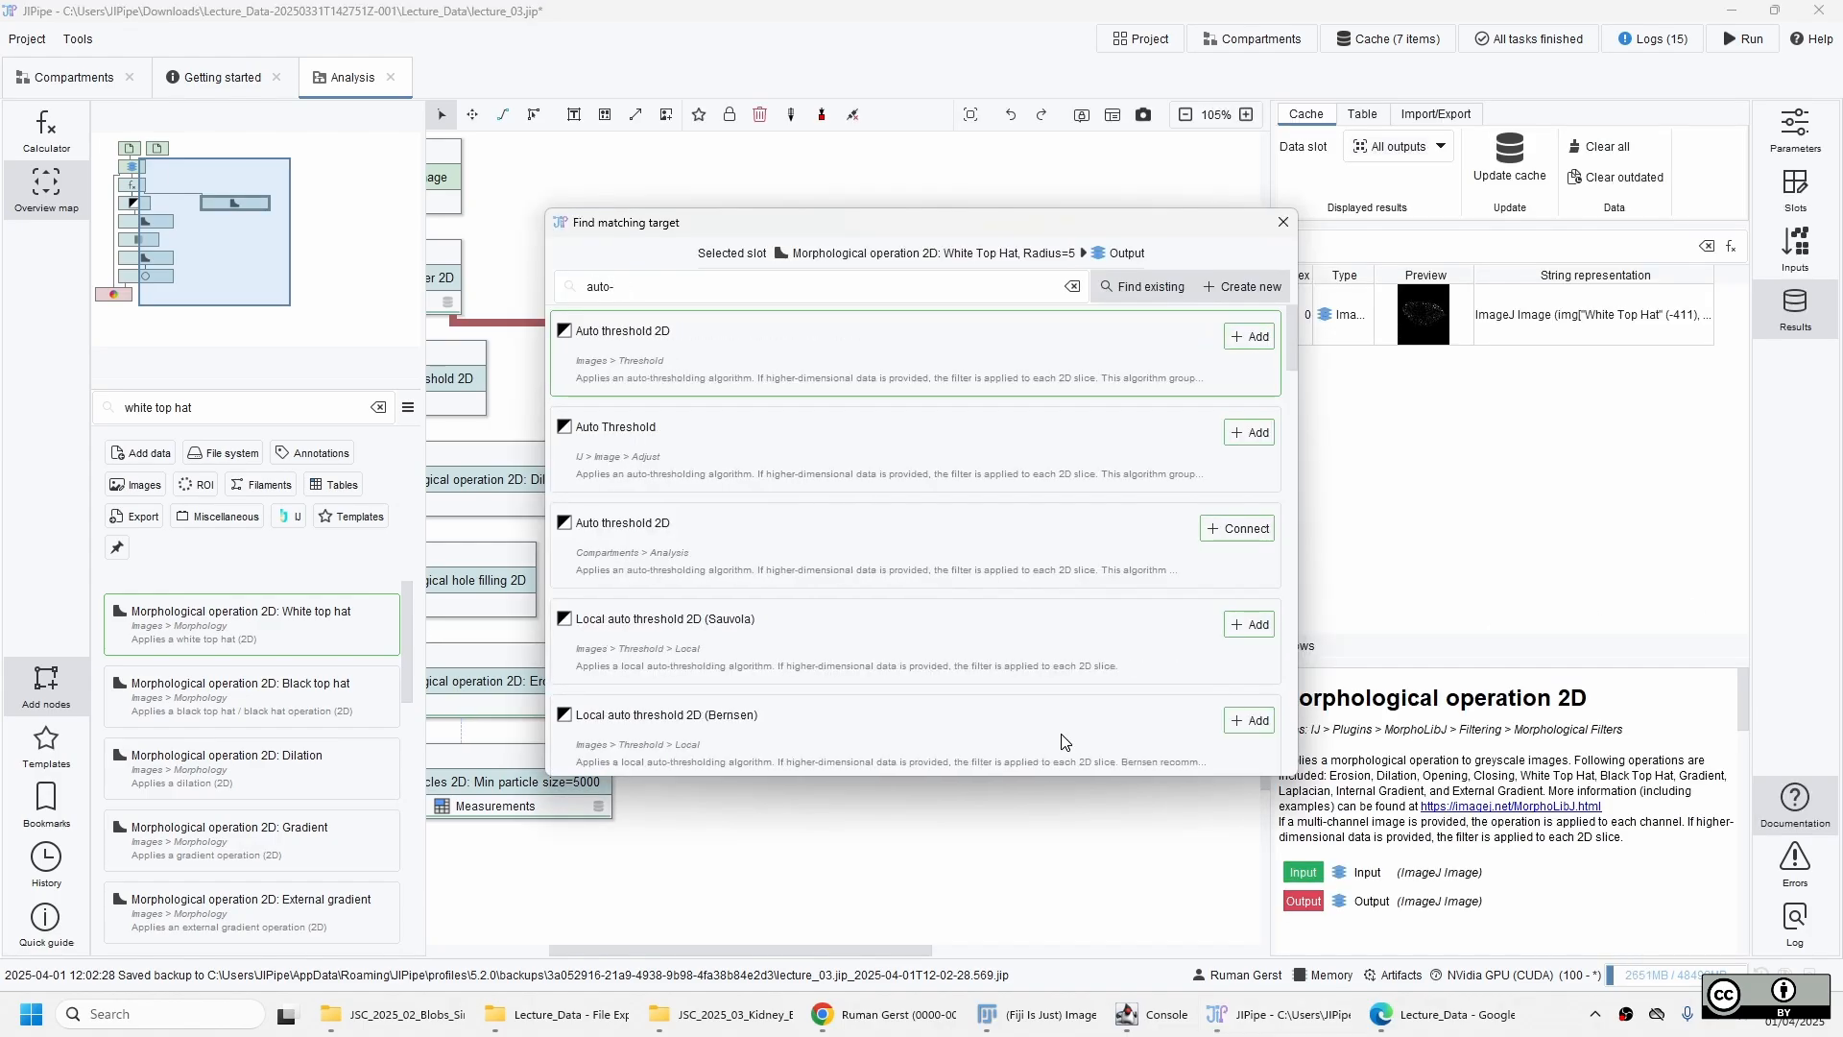
# Add a new Auto threshold 2D node fed by the White Top Hat output and show its parameters.
pyautogui.click(690, 372)
pyautogui.click(834, 429)
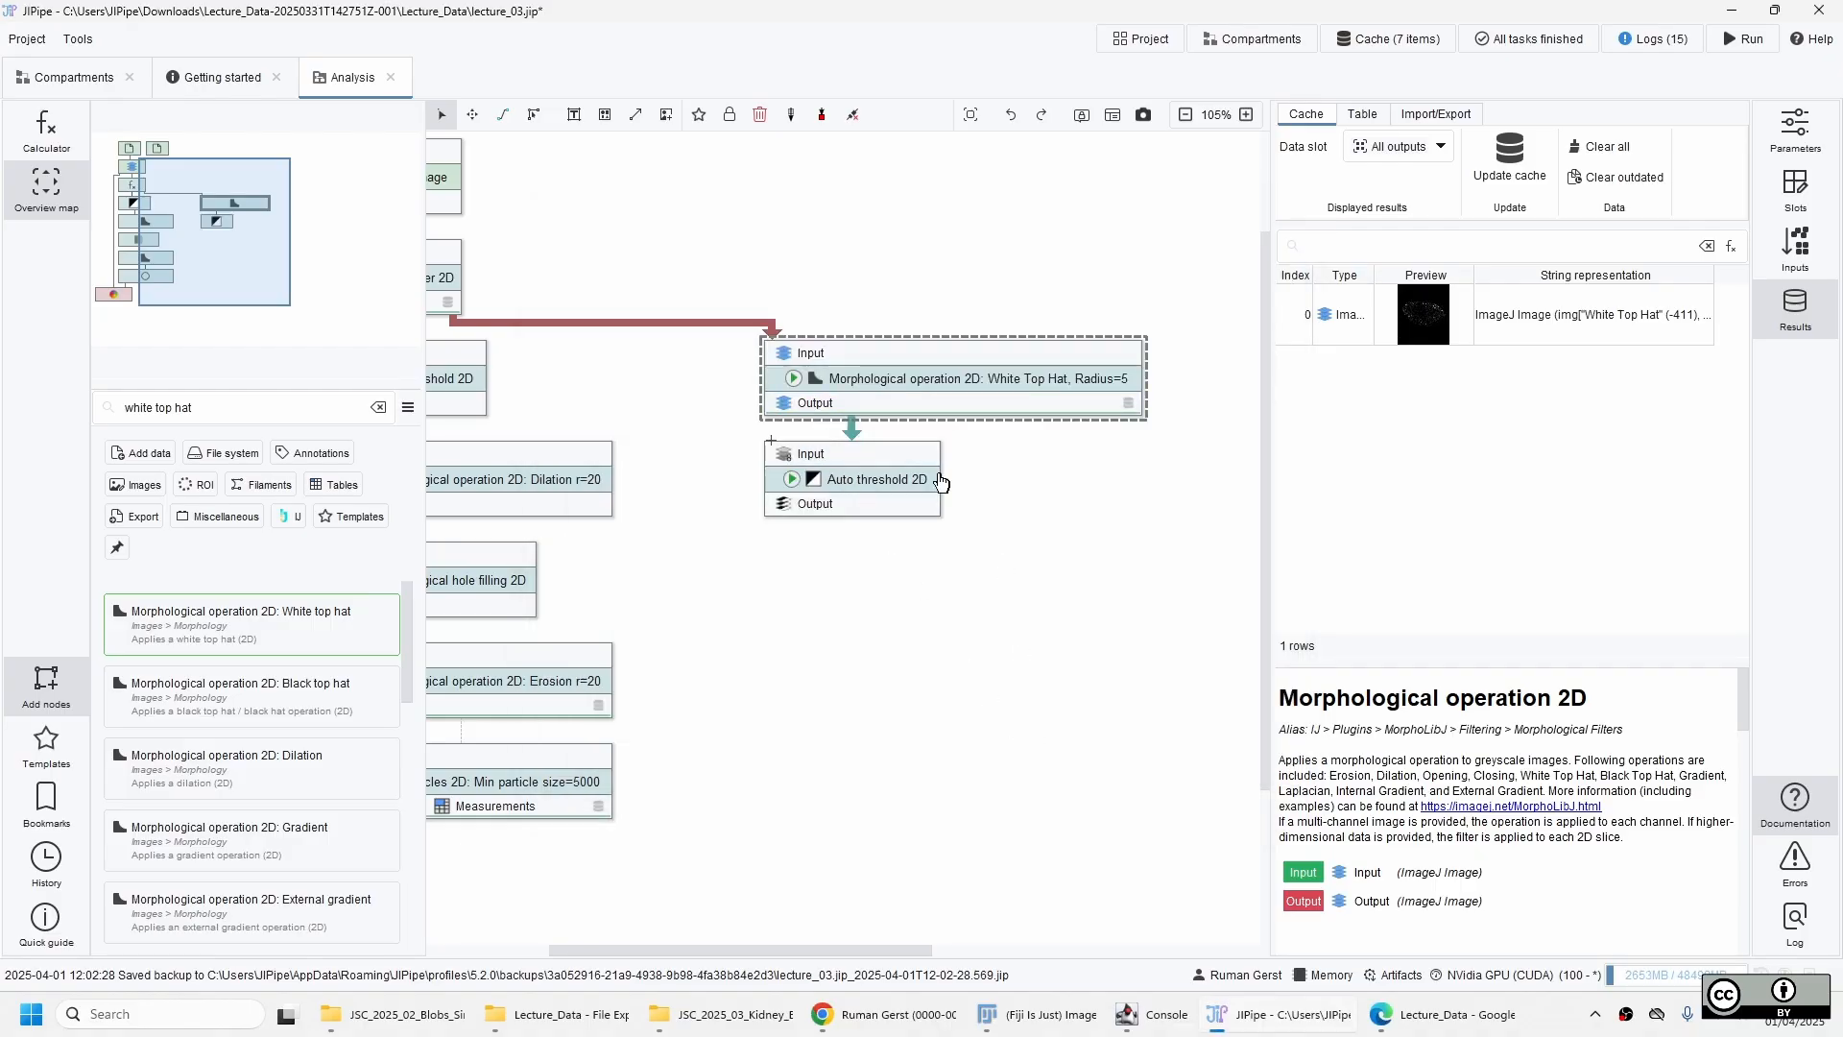
pyautogui.click(918, 496)
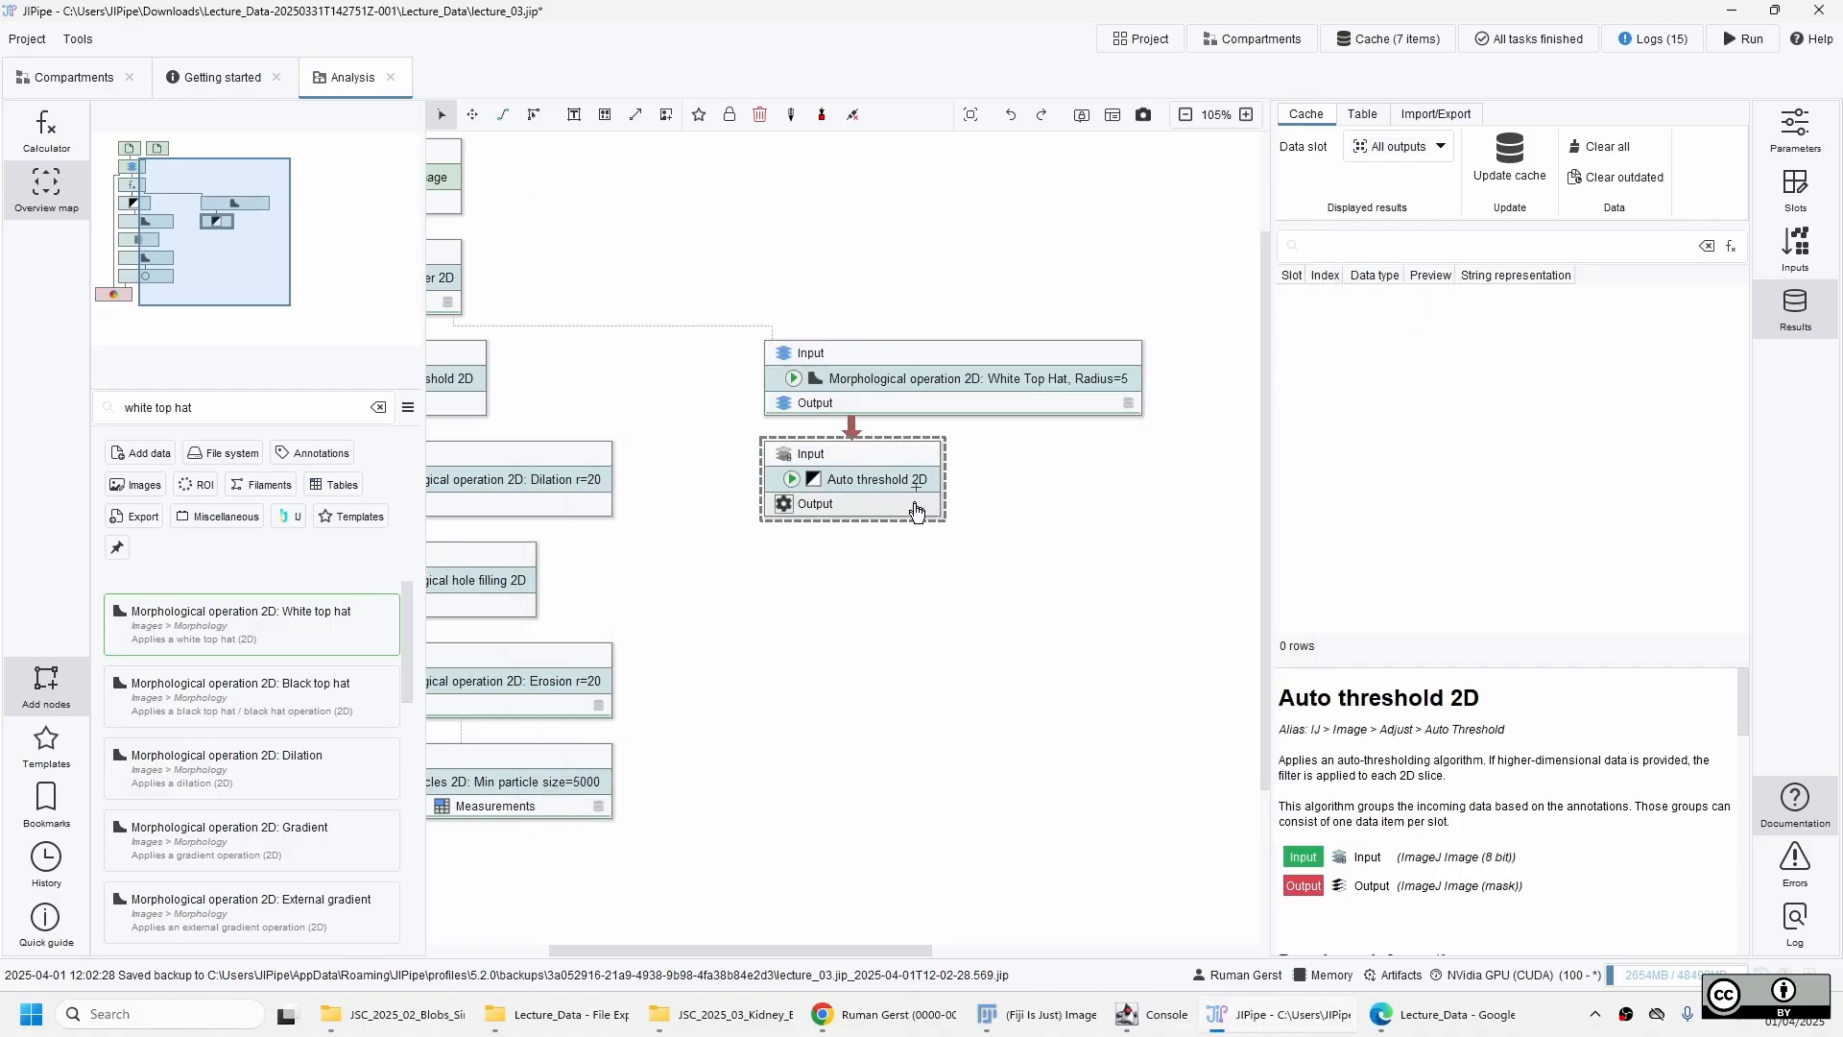
pyautogui.click(1806, 147)
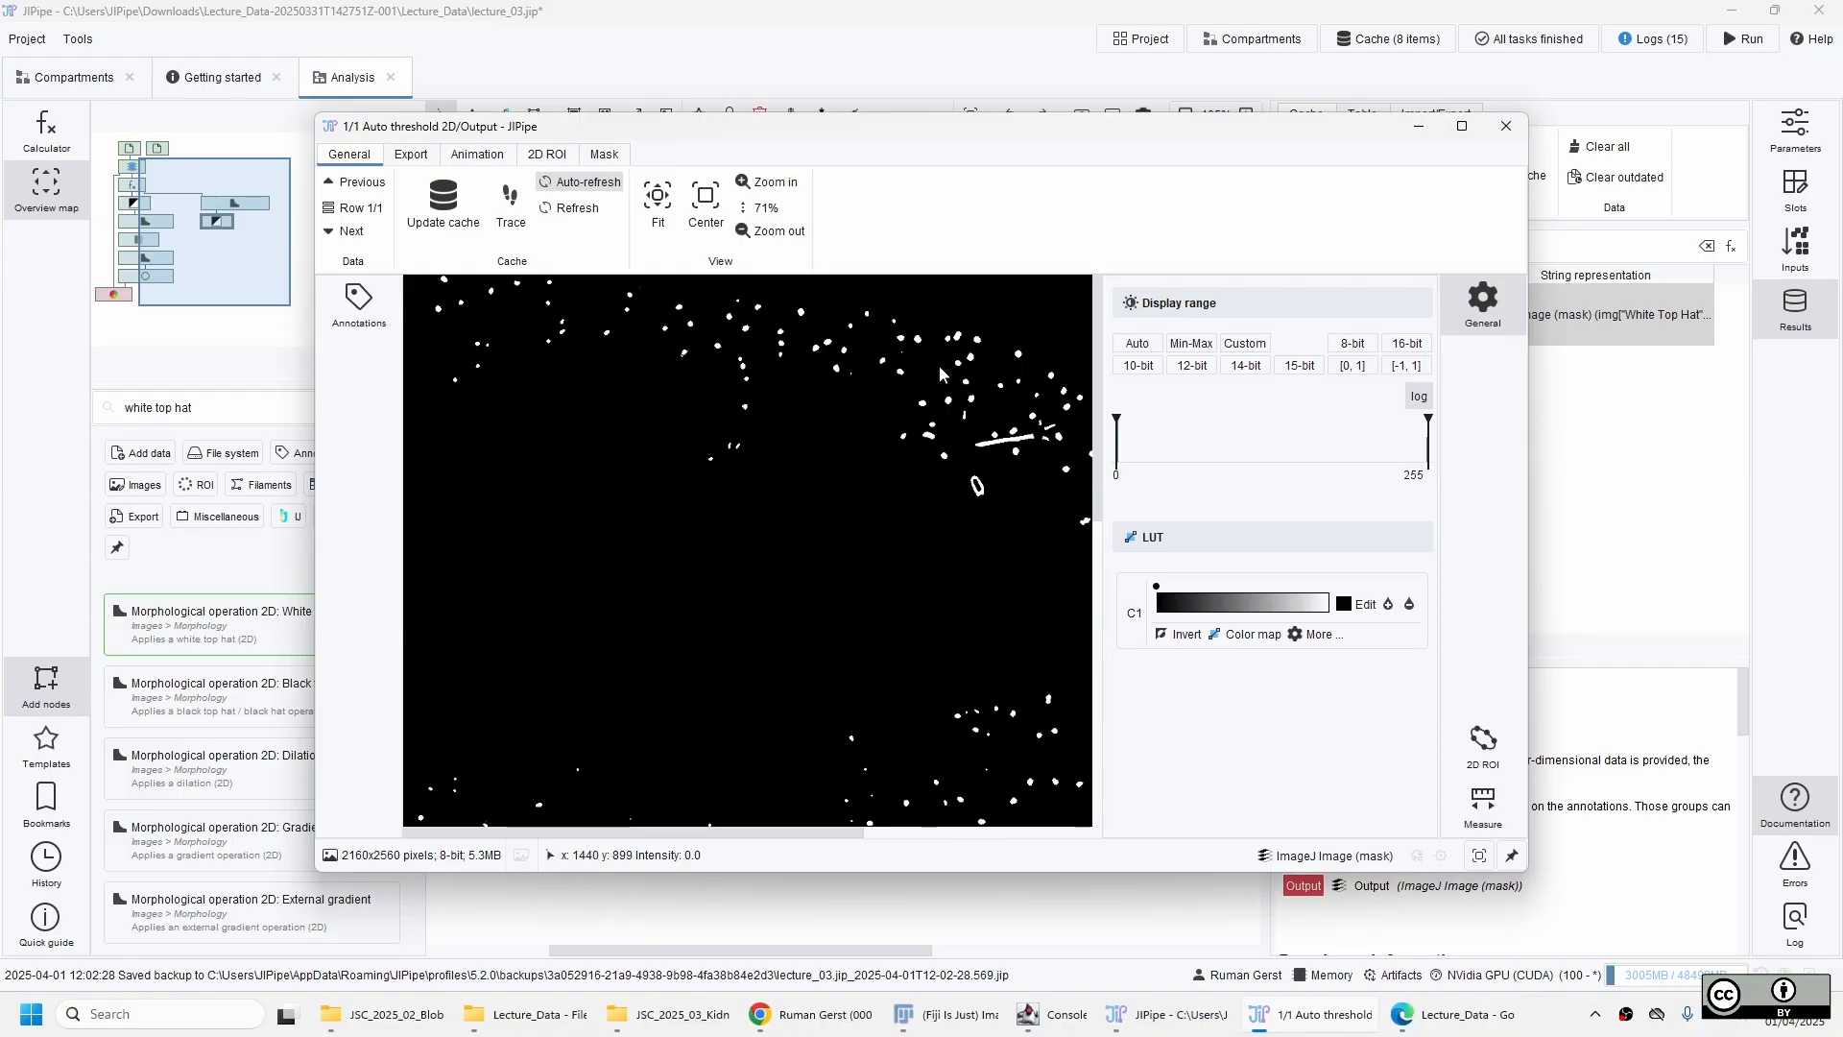
# Examine the mask produced by the new Auto threshold 2D node across the kidney, and close the viewer.
pyautogui.scroll(3, 939, 367)
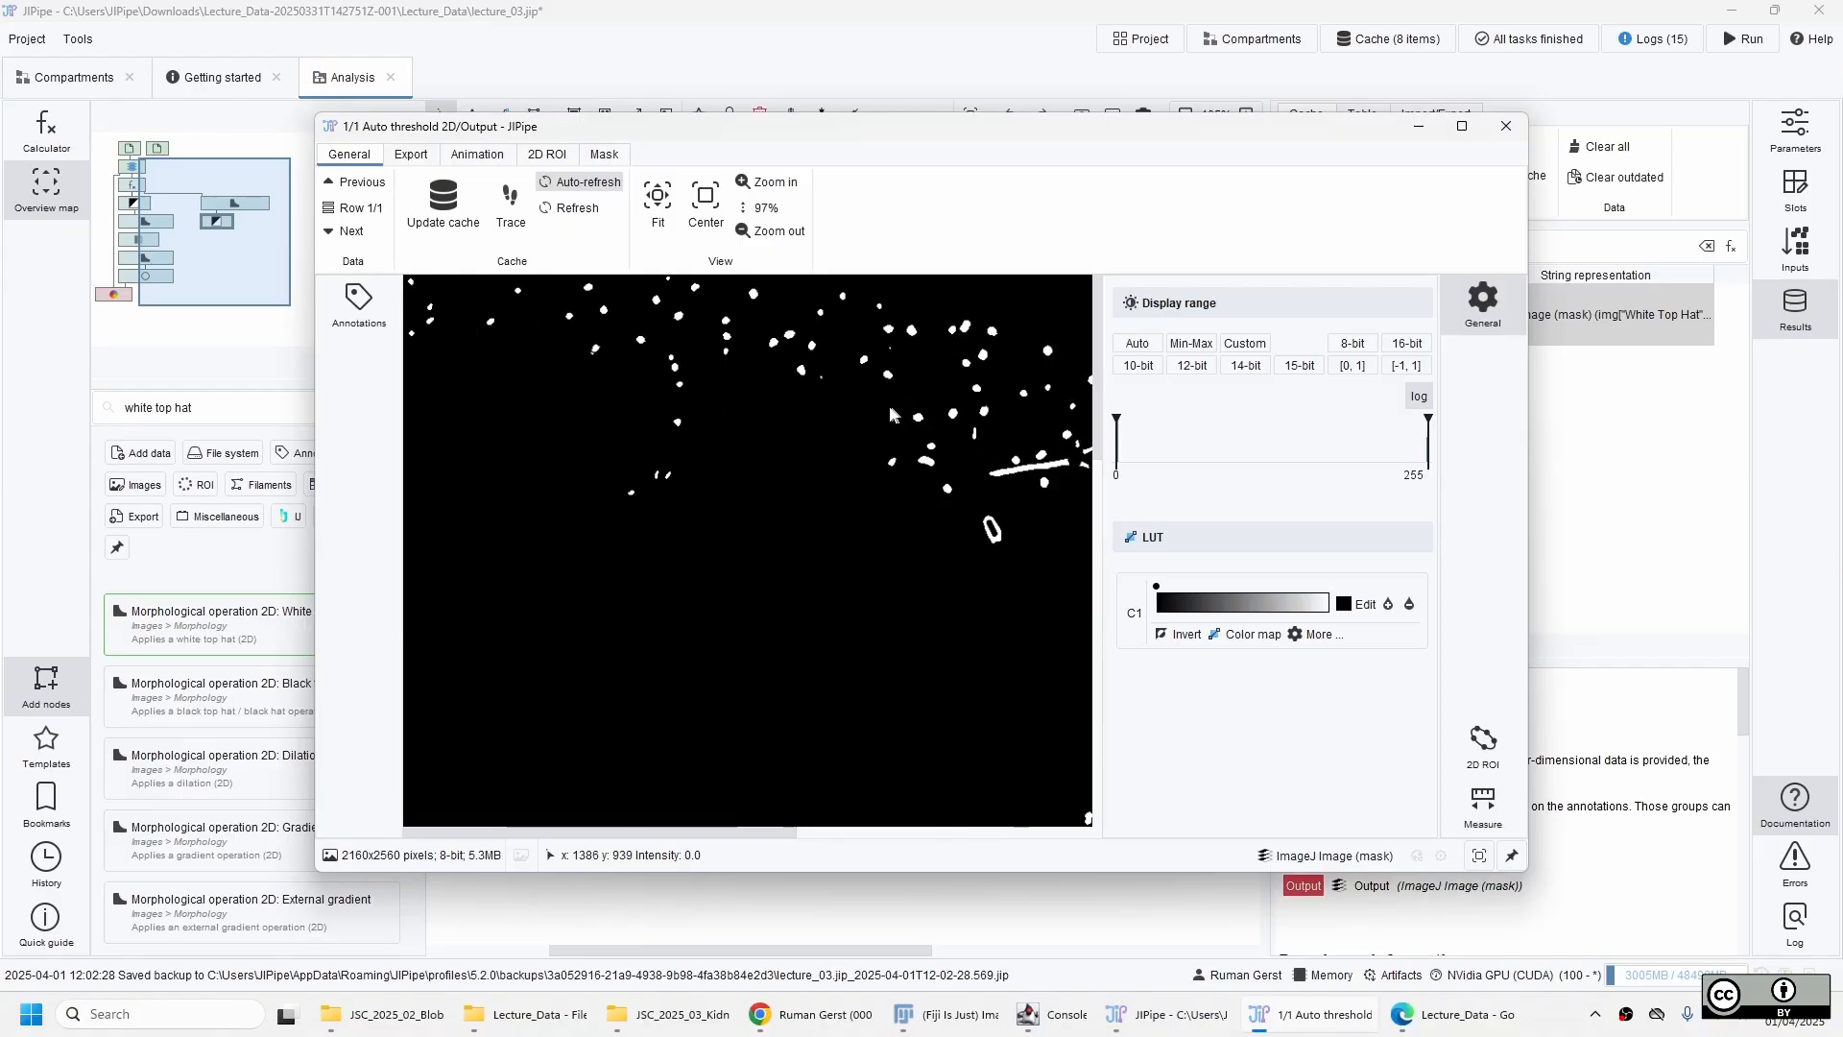
pyautogui.moveTo(799, 422); pyautogui.dragTo(638, 447)
pyautogui.moveTo(989, 598); pyautogui.dragTo(765, 459)
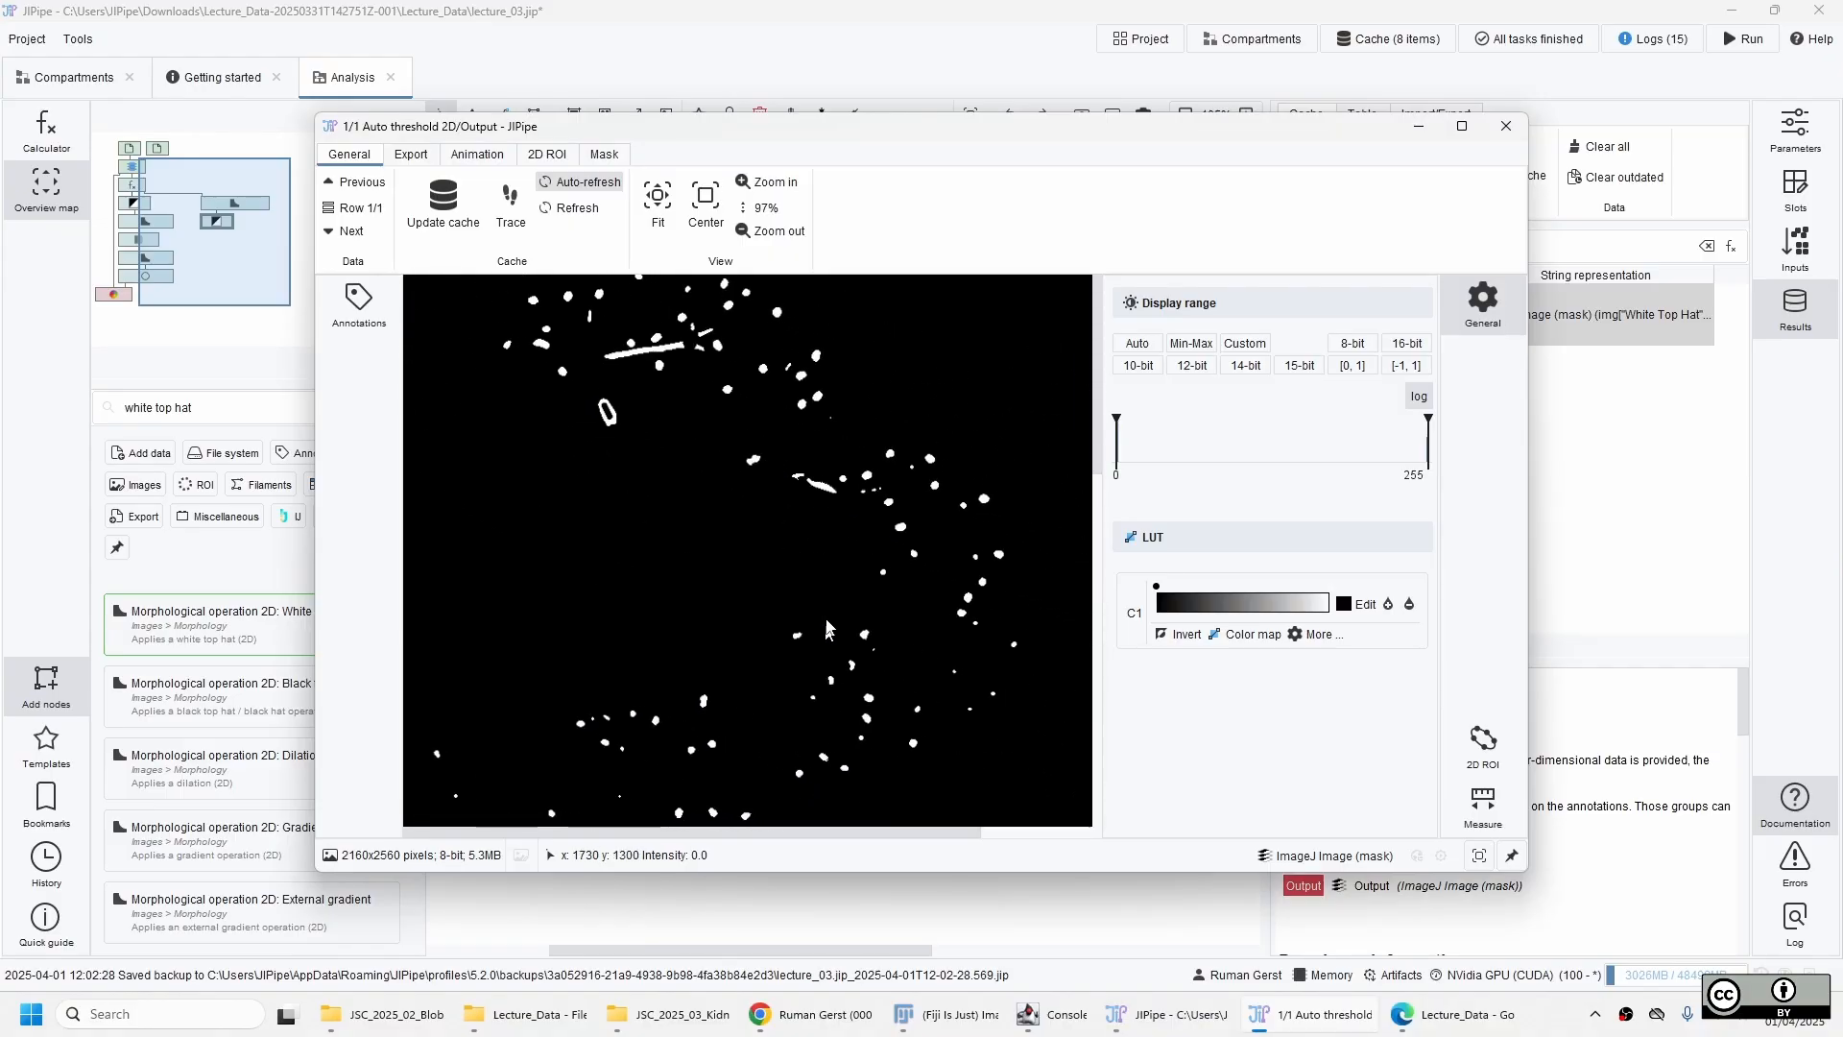
pyautogui.moveTo(826, 634); pyautogui.dragTo(847, 415)
pyautogui.moveTo(658, 604); pyautogui.dragTo(812, 525)
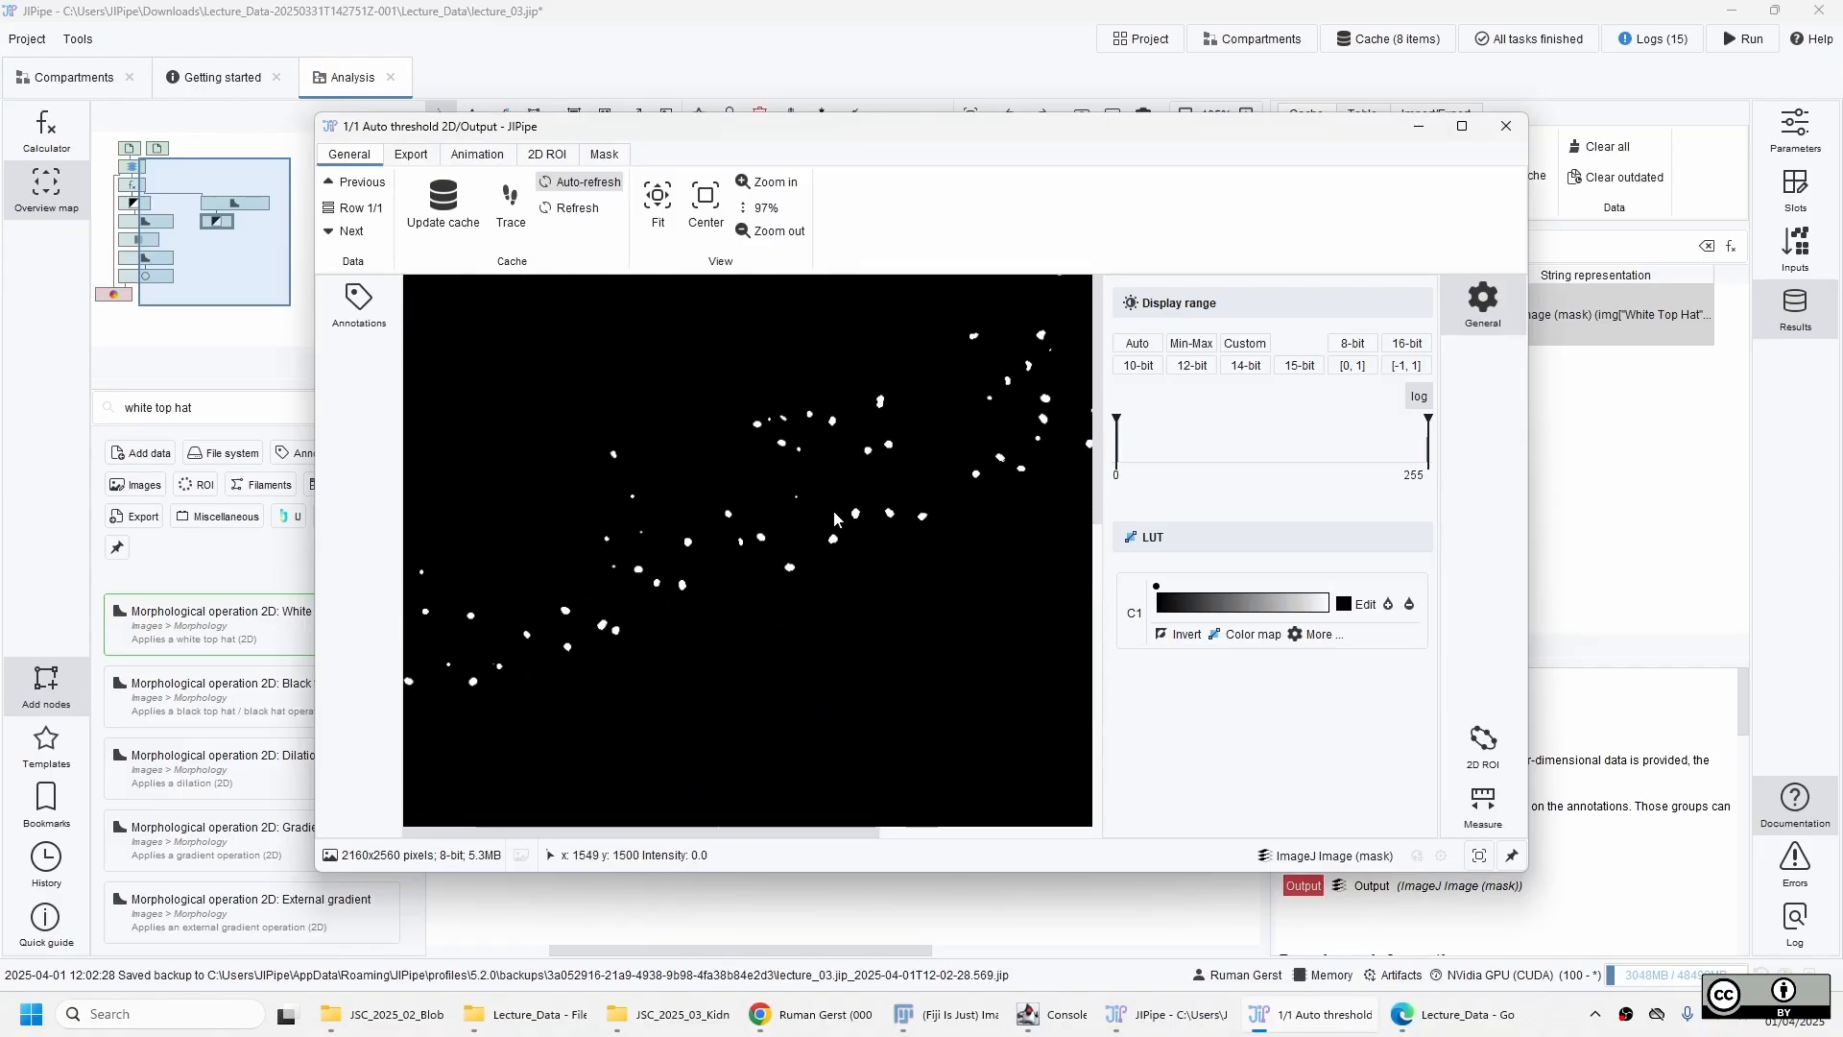
pyautogui.click(1506, 127)
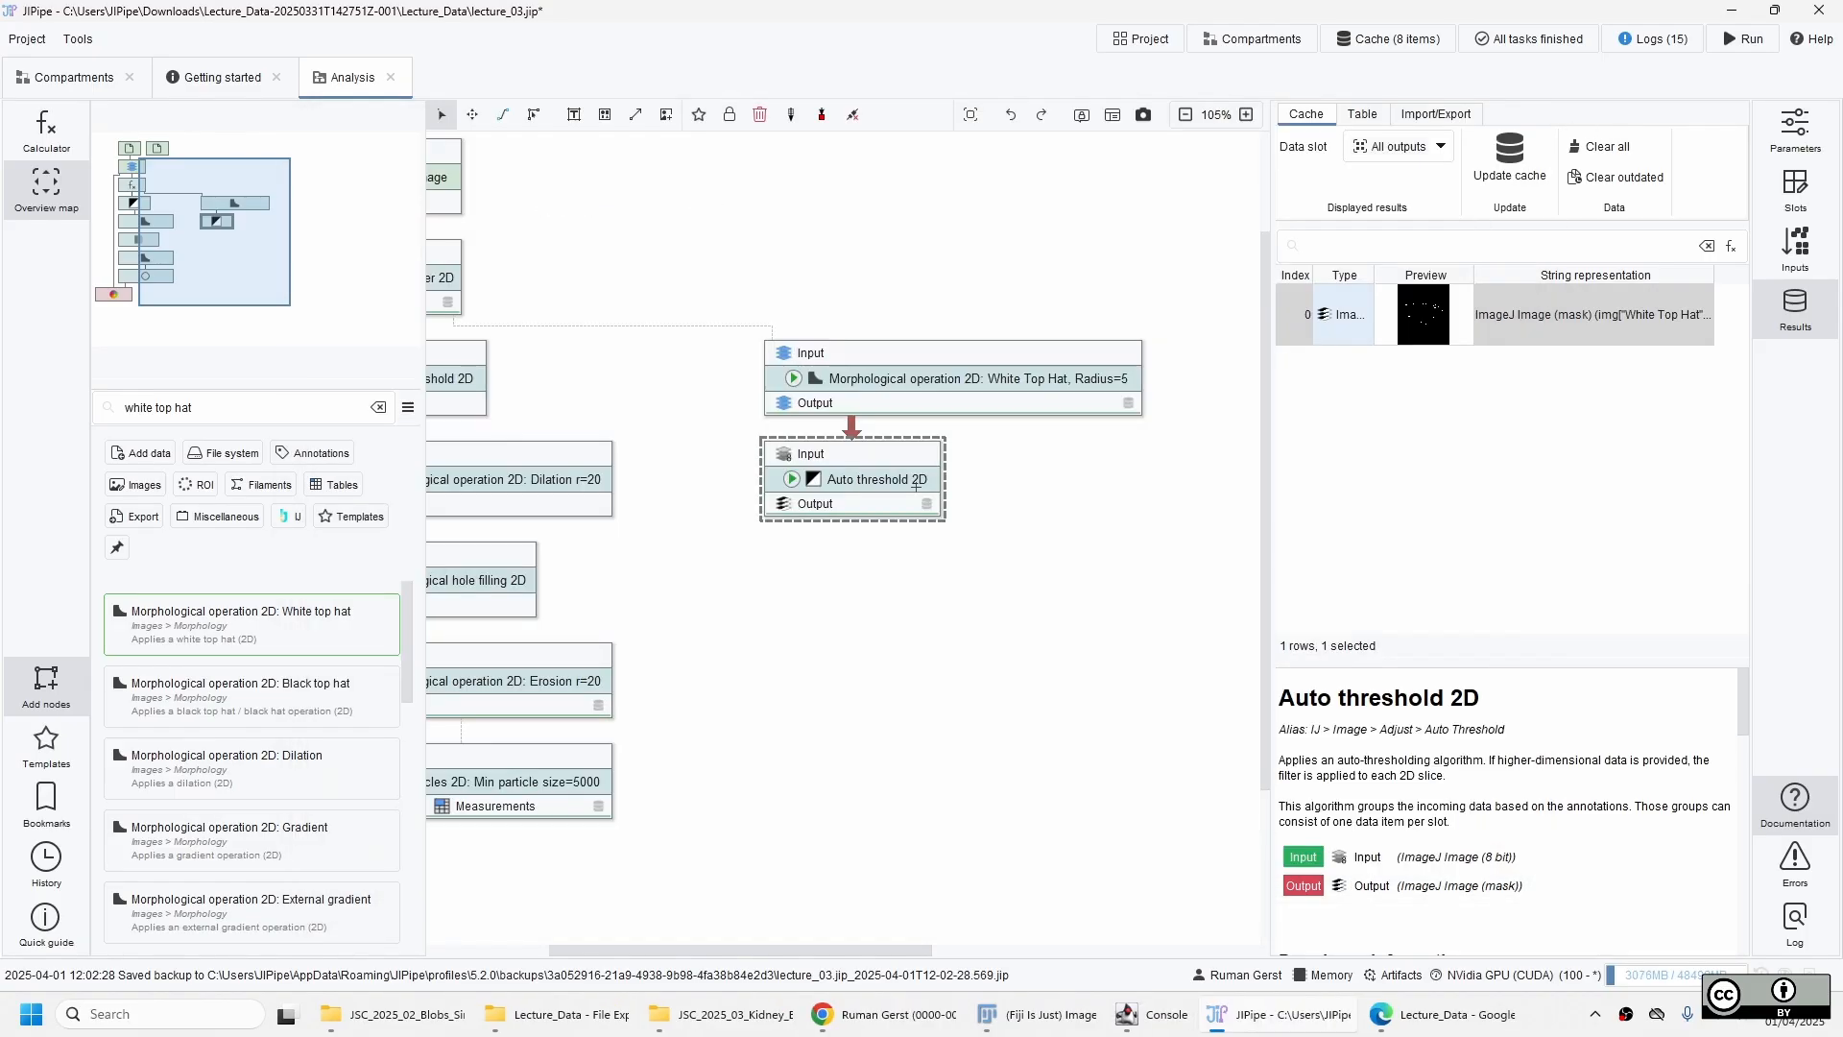
# Duplicate Find particles 2D onto the Auto threshold 2D: Default output and name the copy Find particles 2D: Circ >= 0.7, no size limits.
pyautogui.moveTo(895, 952); pyautogui.dragTo(864, 954)
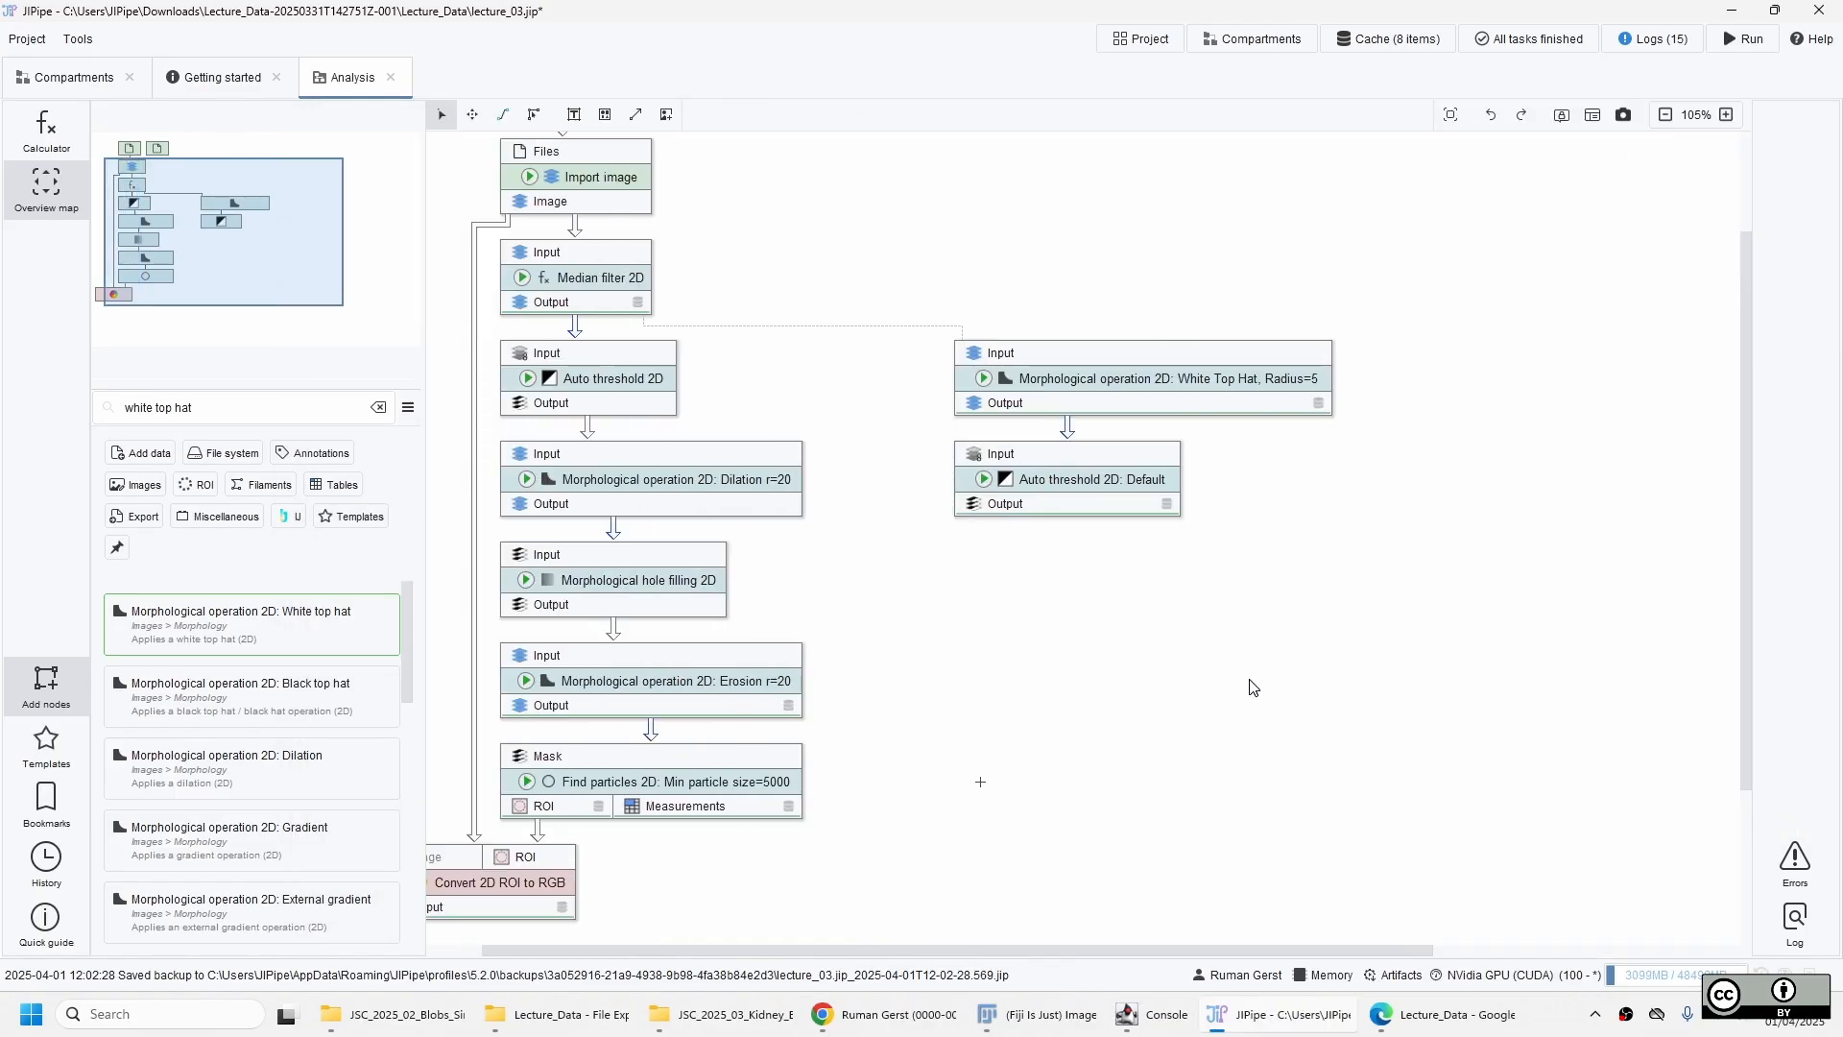
pyautogui.click(579, 778)
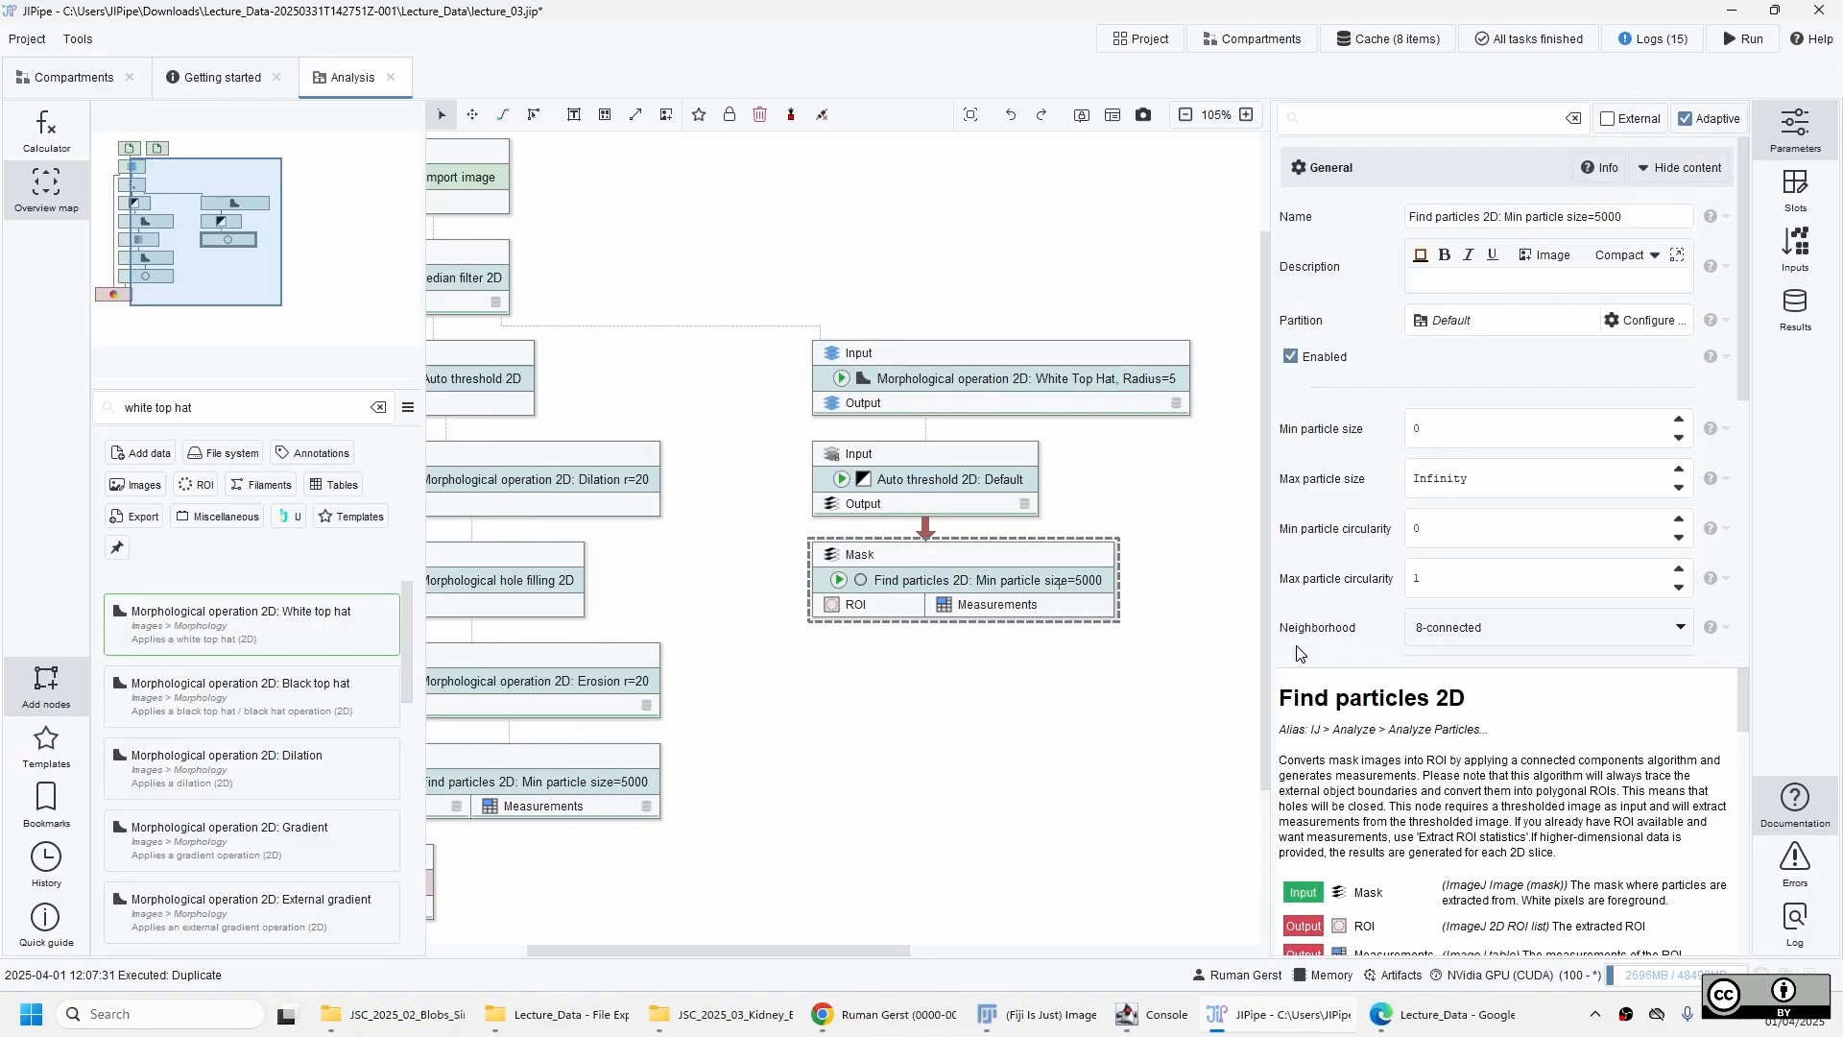
pyautogui.doubleClick(1608, 217)
pyautogui.write('0, Circ >')
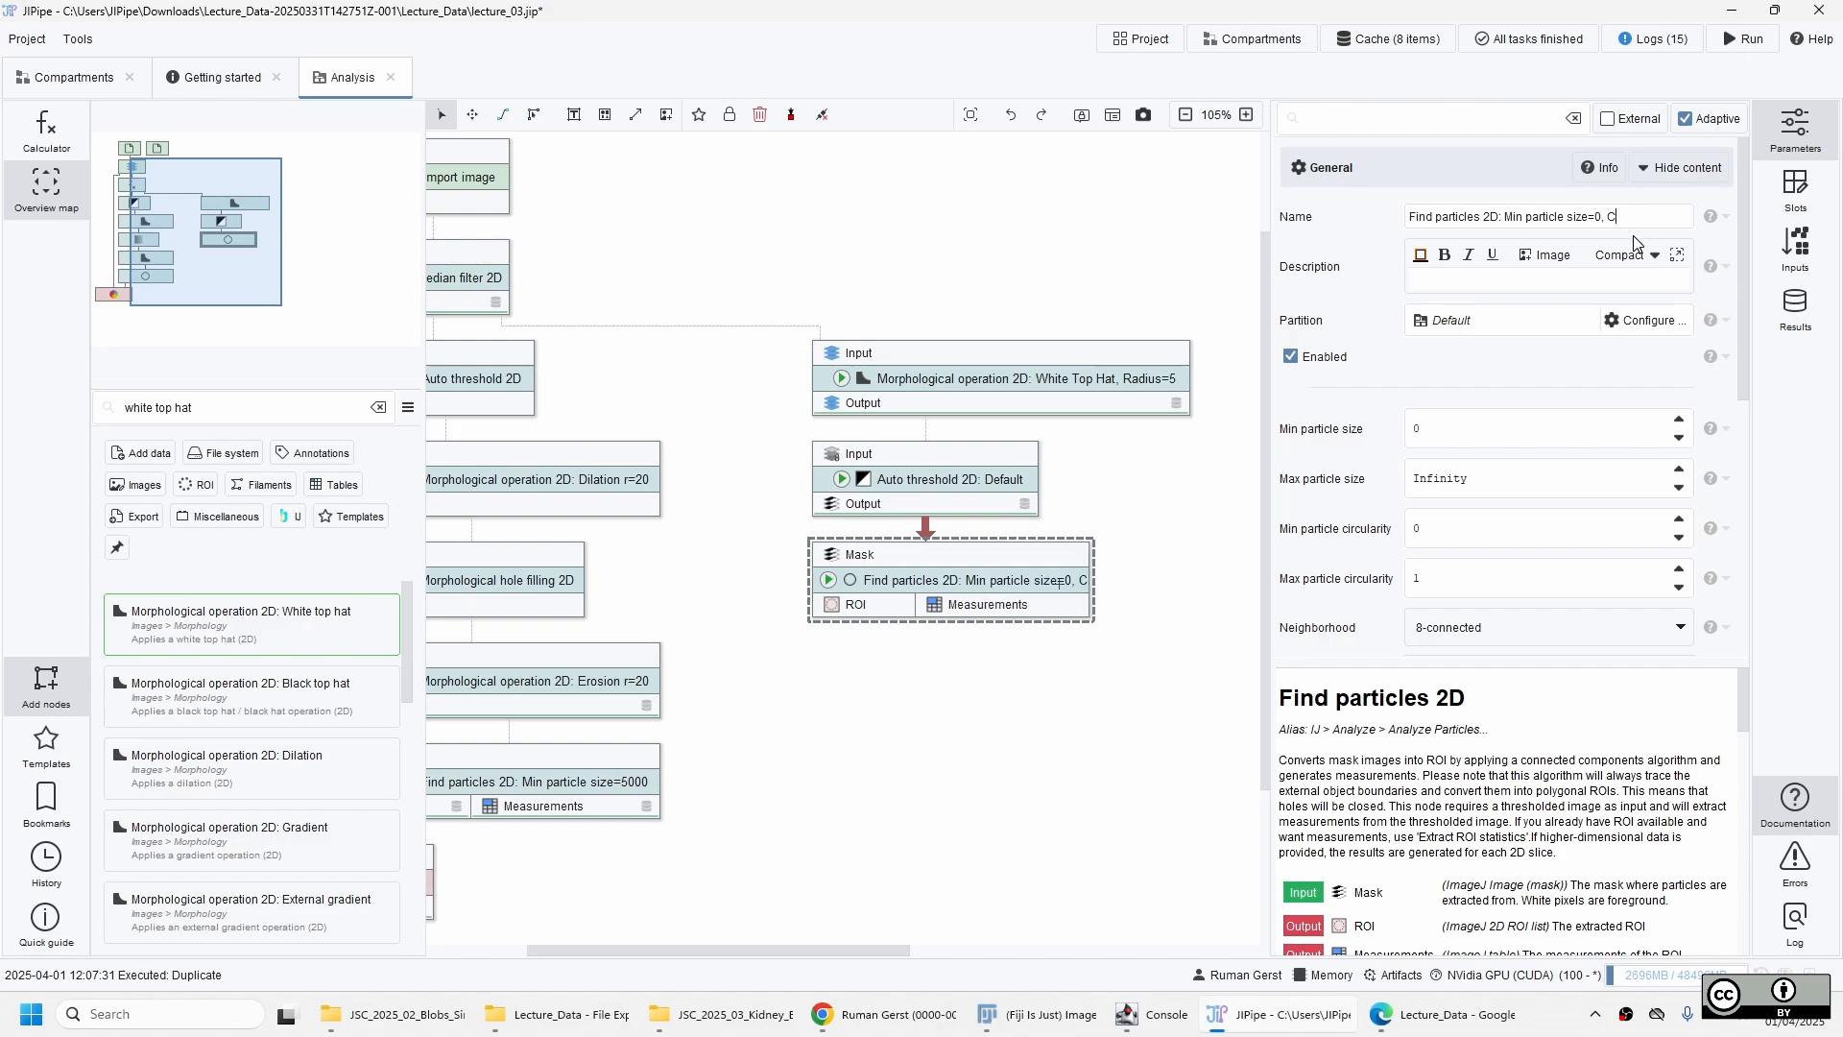
pyautogui.write(' 0.7')
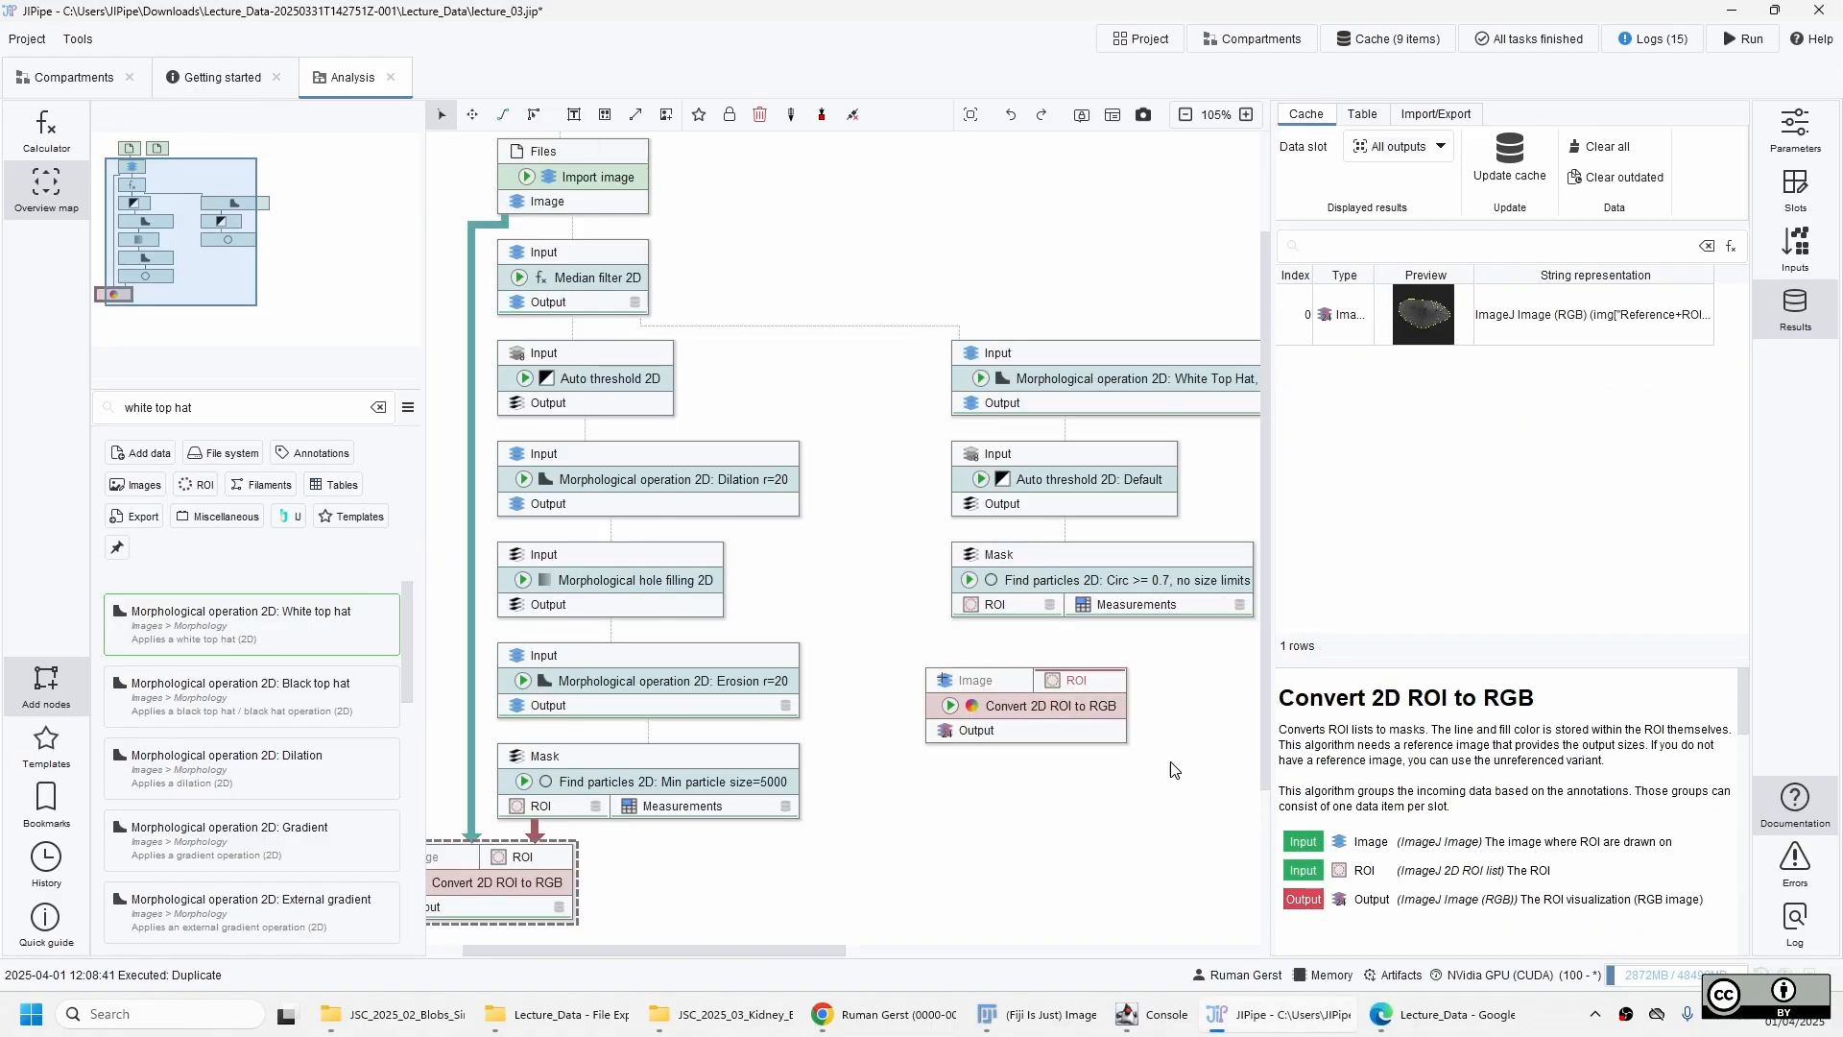
# Place the duplicated Convert 2D ROI to RGB under the new Find particles 2D, connecting its ROI output and the Import image output.
pyautogui.moveTo(1075, 711); pyautogui.dragTo(1016, 612)
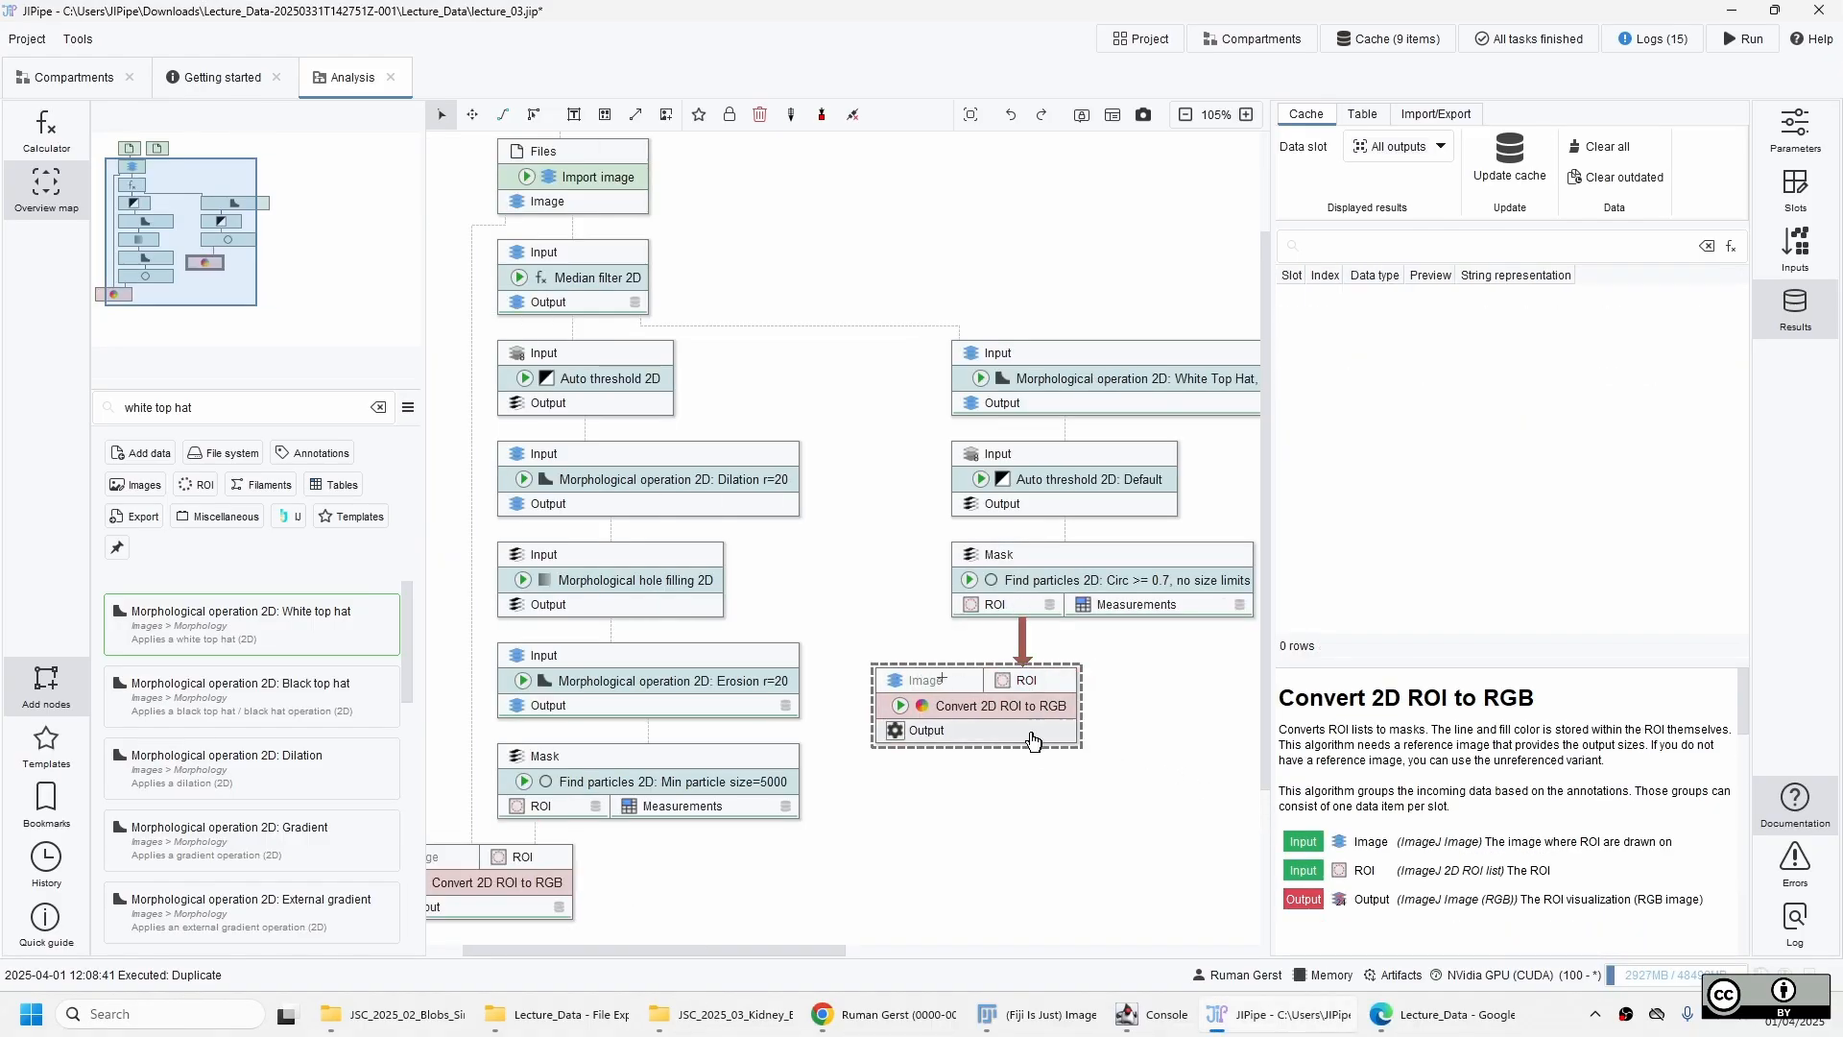
pyautogui.moveTo(1025, 712); pyautogui.dragTo(1021, 688)
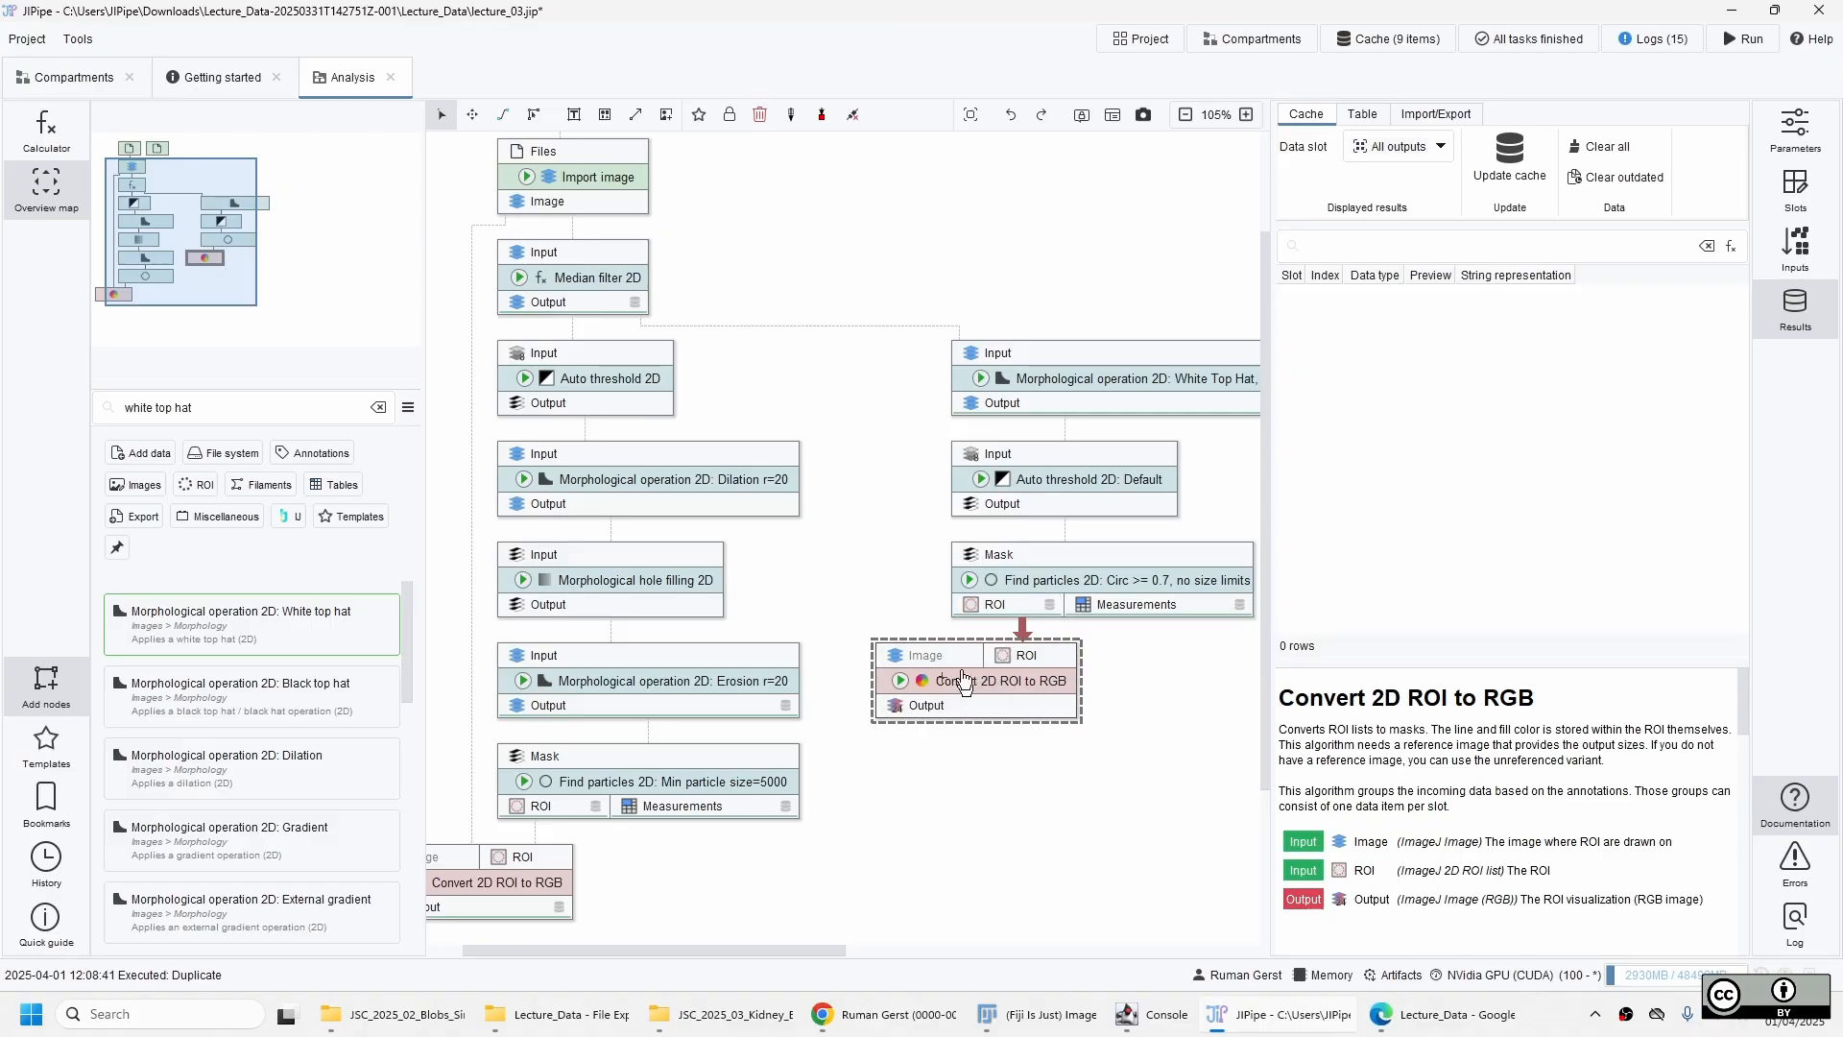
pyautogui.moveTo(897, 657); pyautogui.dragTo(620, 213)
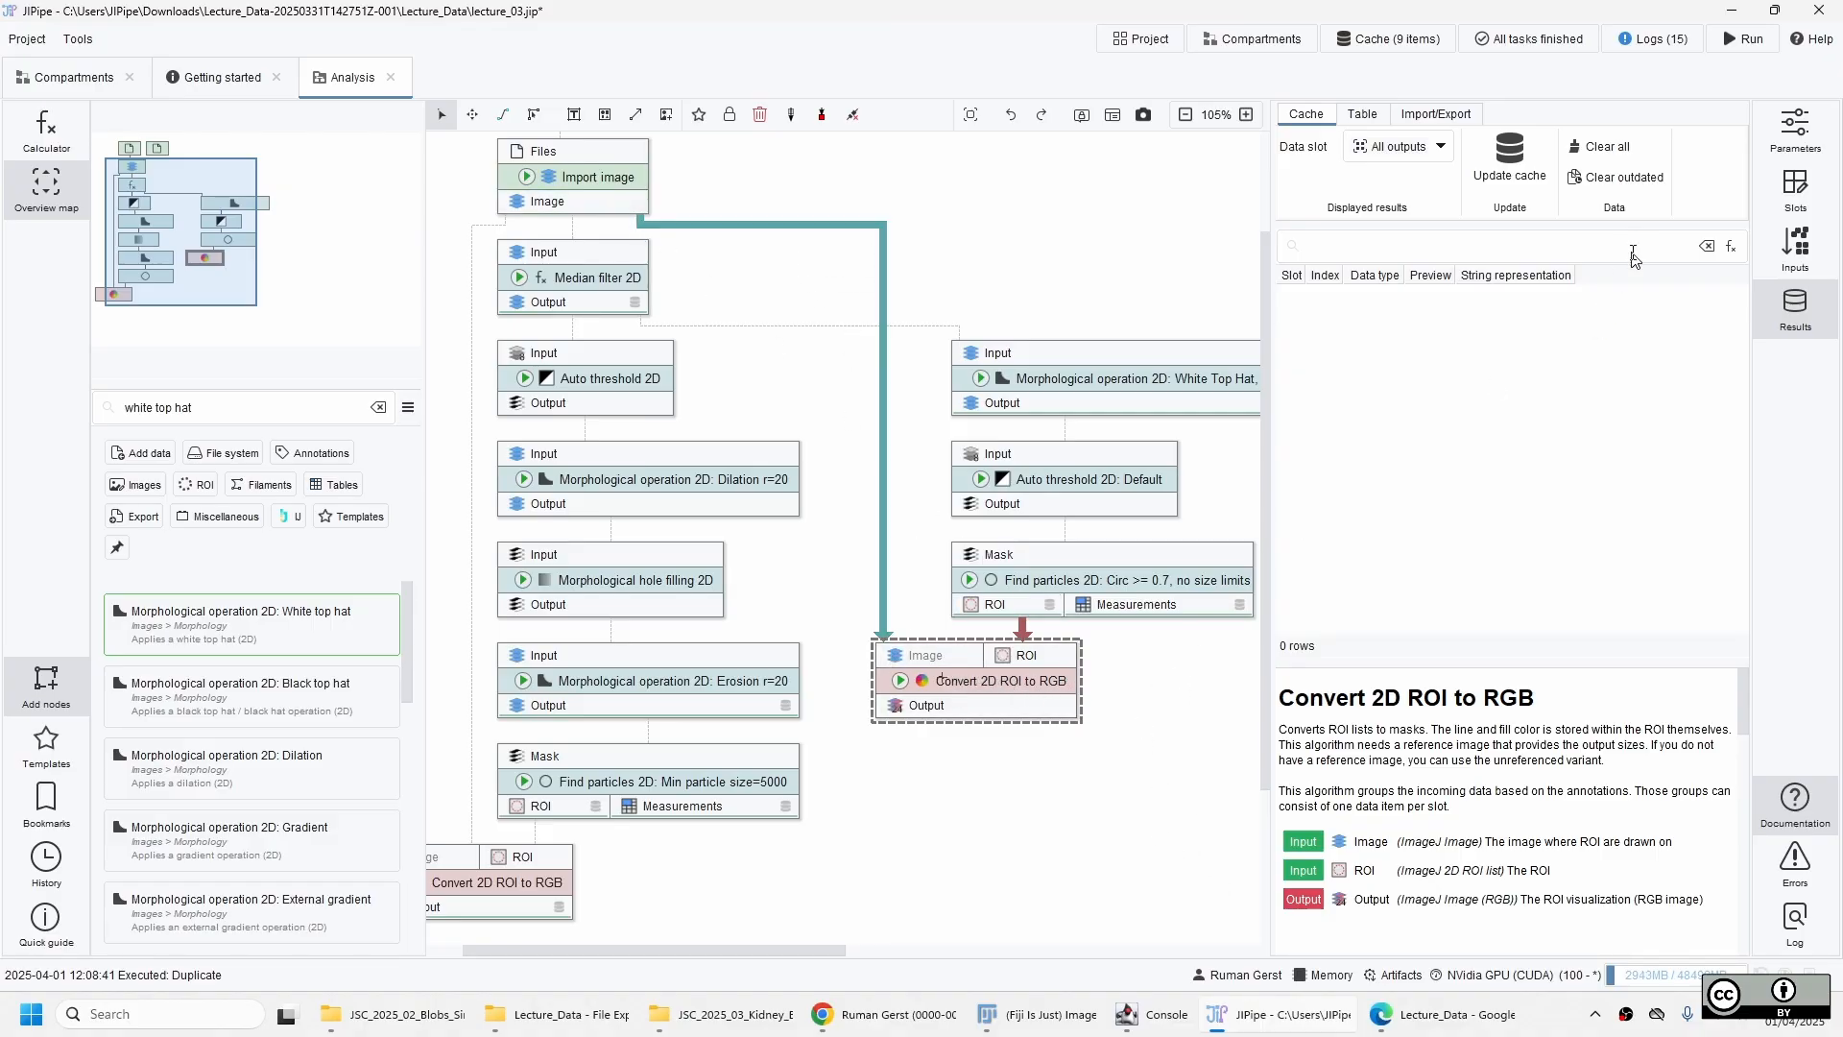
# Set Override line width to 2 for the duplicated Convert 2D ROI to RGB node and update its cache.
pyautogui.click(1798, 135)
pyautogui.scroll(-10, 1632, 432)
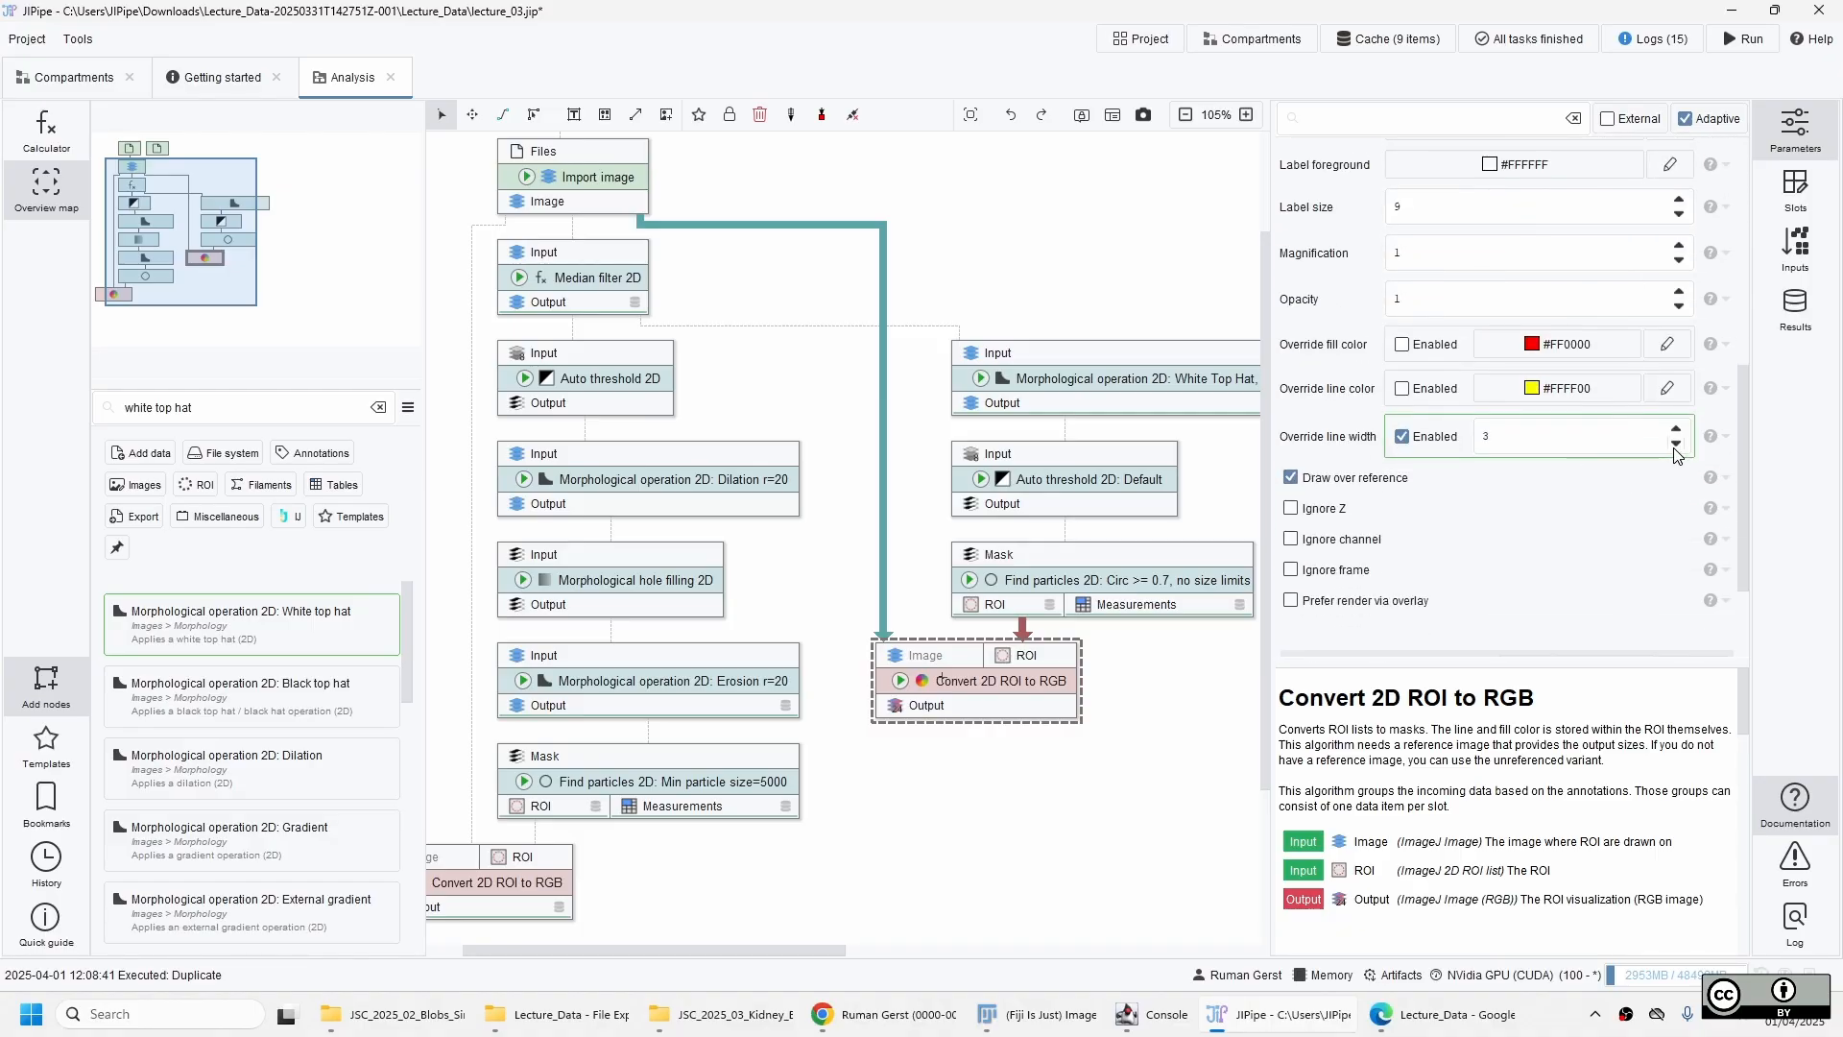
pyautogui.click(899, 683)
pyautogui.click(966, 699)
# Inspect the particle outlines drawn over the kidney image by the duplicated Convert 2D ROI to RGB, and close the viewer.
pyautogui.doubleClick(1428, 322)
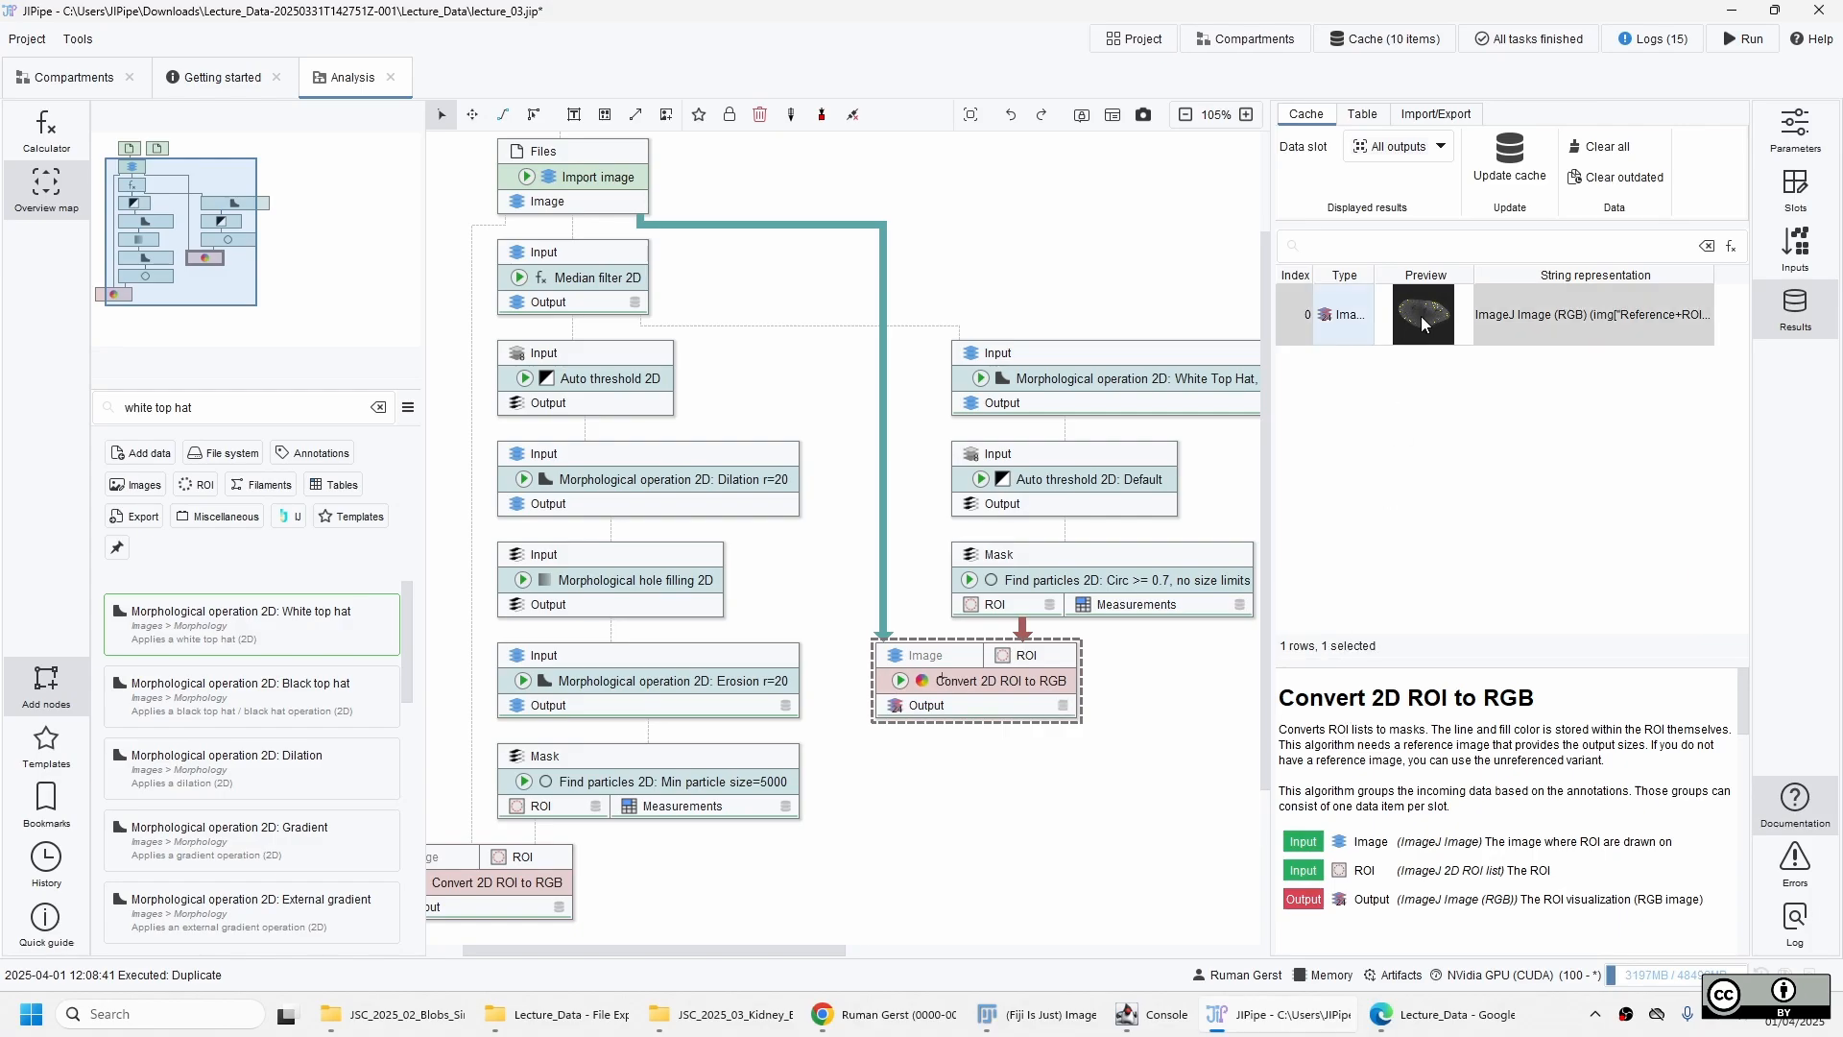
pyautogui.scroll(8, 862, 549)
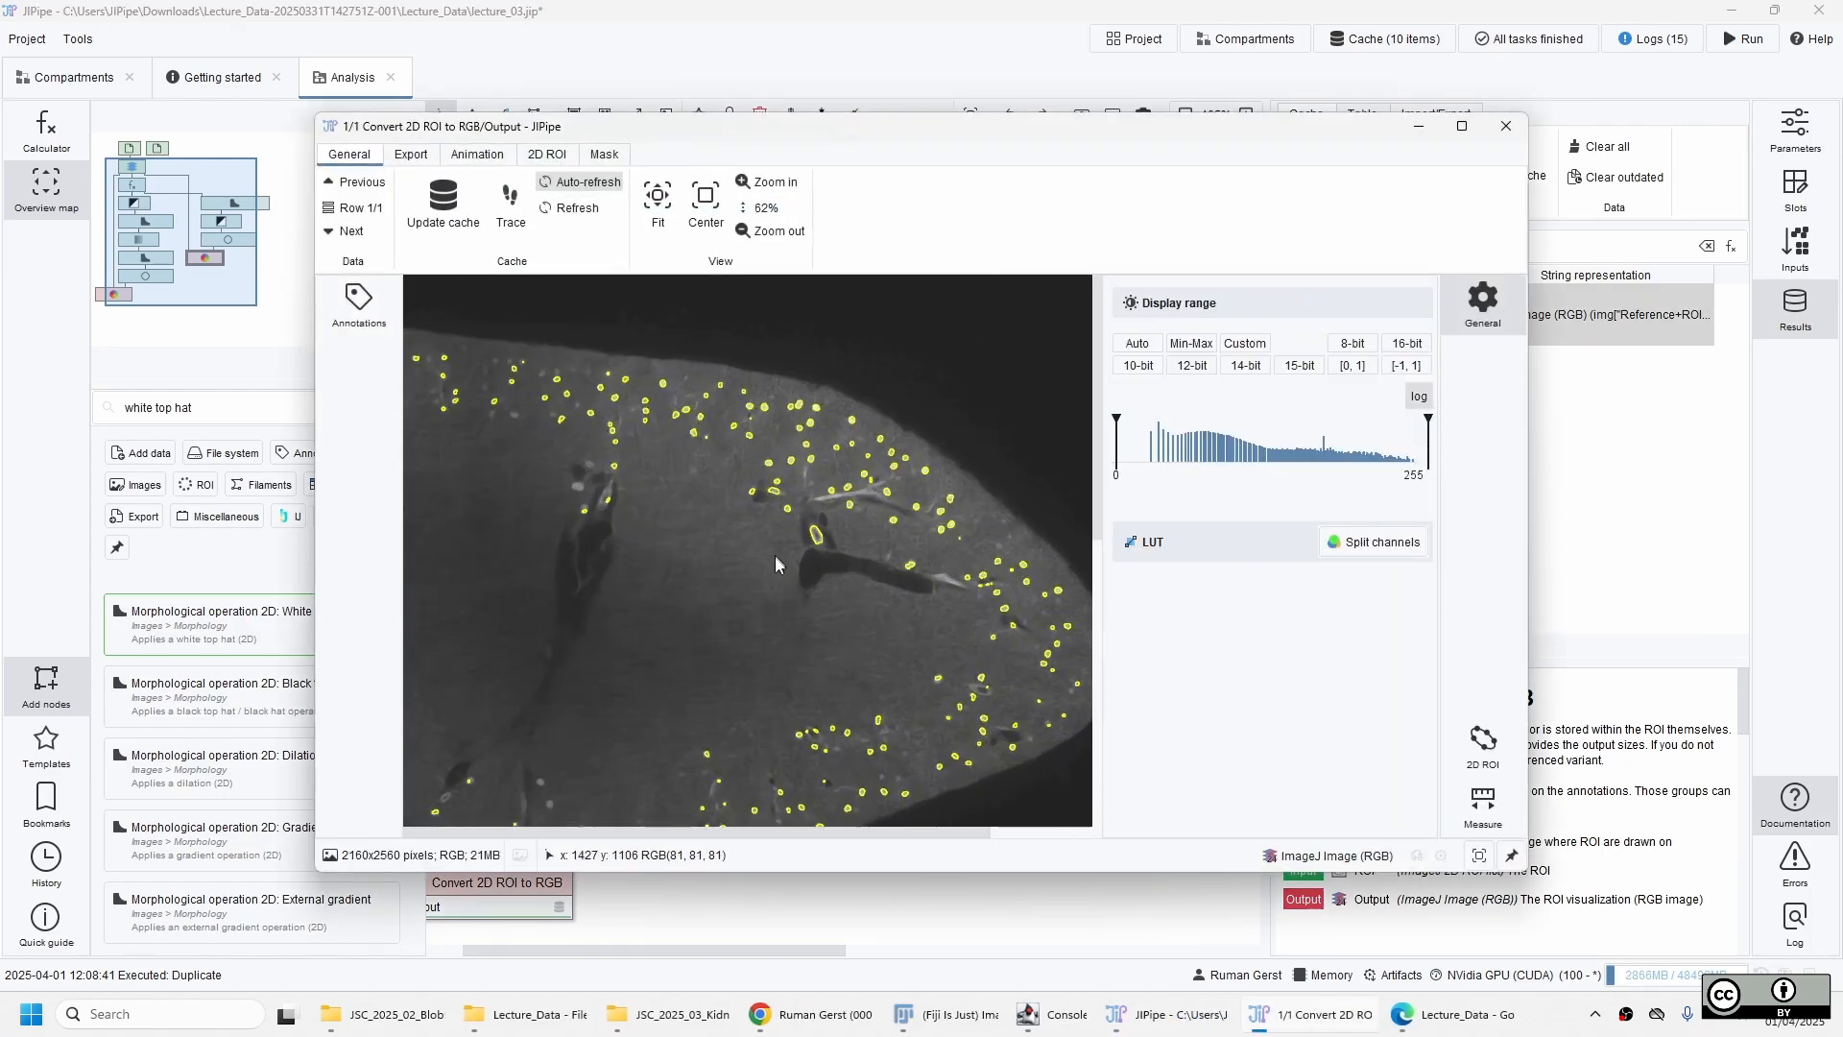
pyautogui.moveTo(764, 624); pyautogui.dragTo(729, 483)
pyautogui.moveTo(622, 576); pyautogui.dragTo(811, 477)
pyautogui.moveTo(747, 573); pyautogui.dragTo(858, 631)
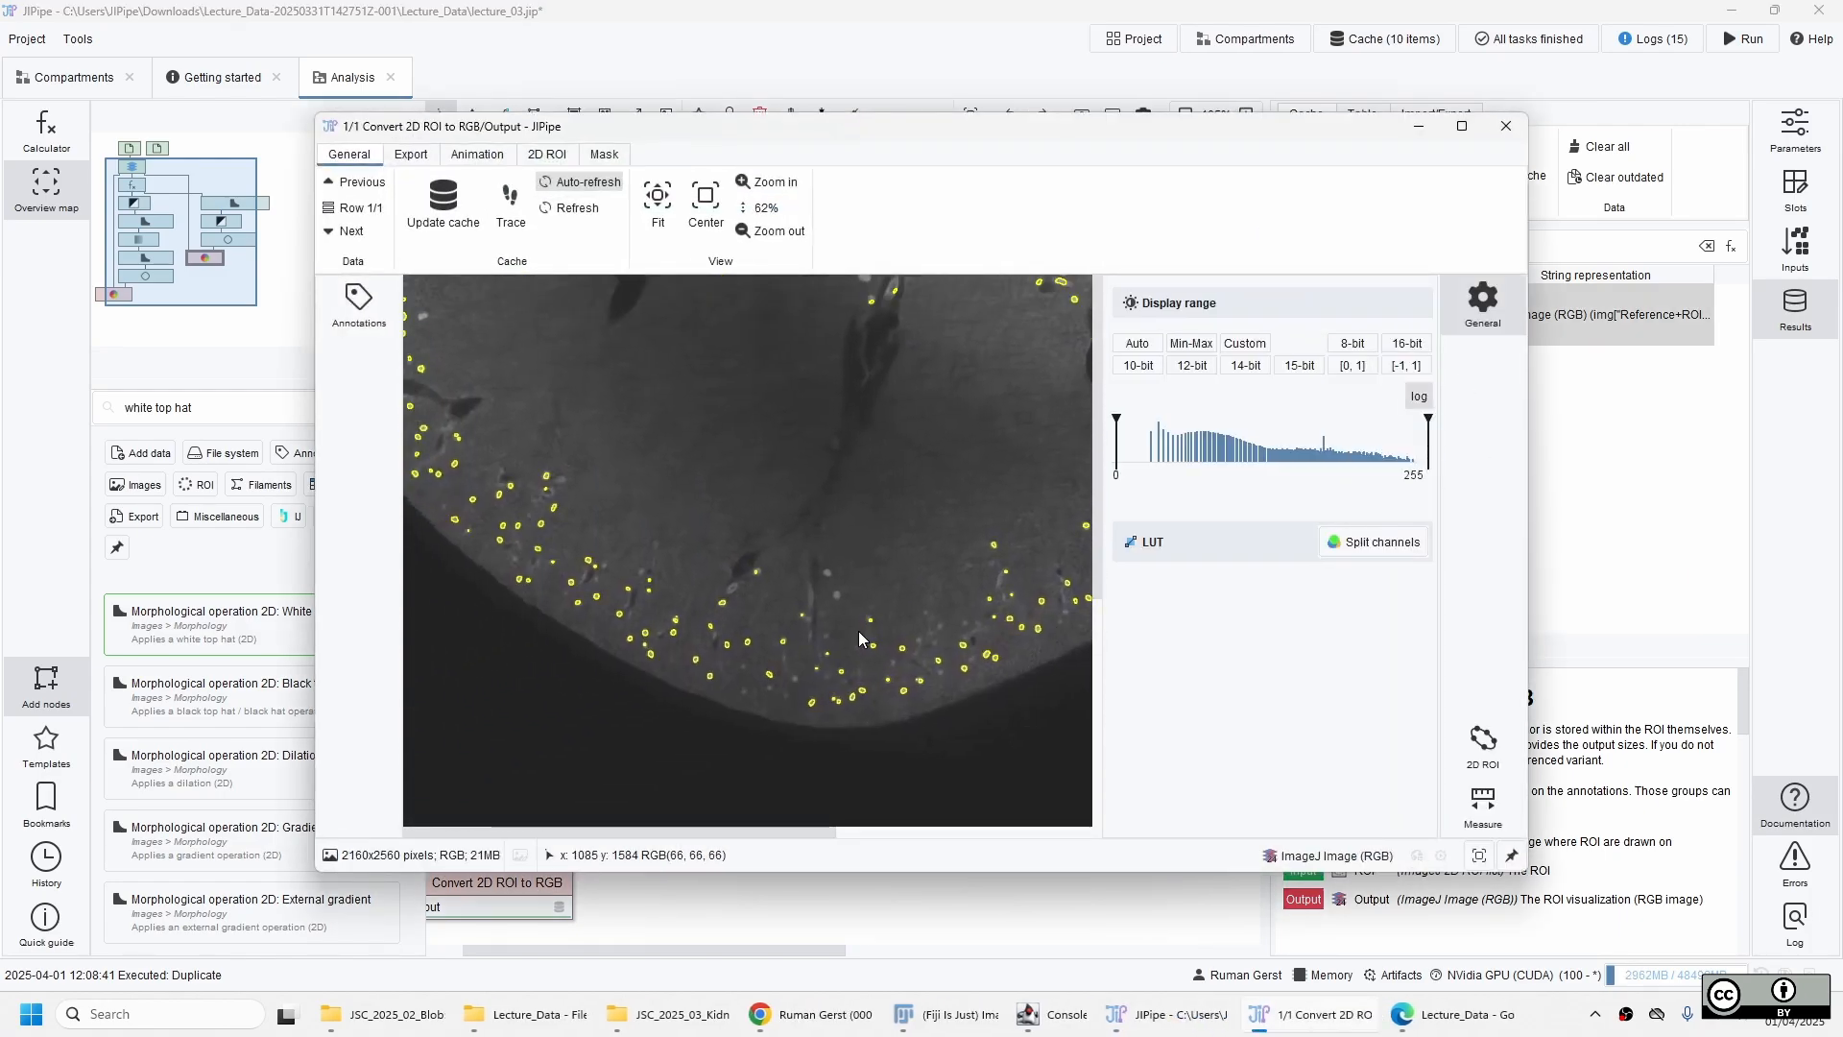
pyautogui.moveTo(618, 513); pyautogui.dragTo(766, 581)
pyautogui.moveTo(787, 517); pyautogui.dragTo(730, 664)
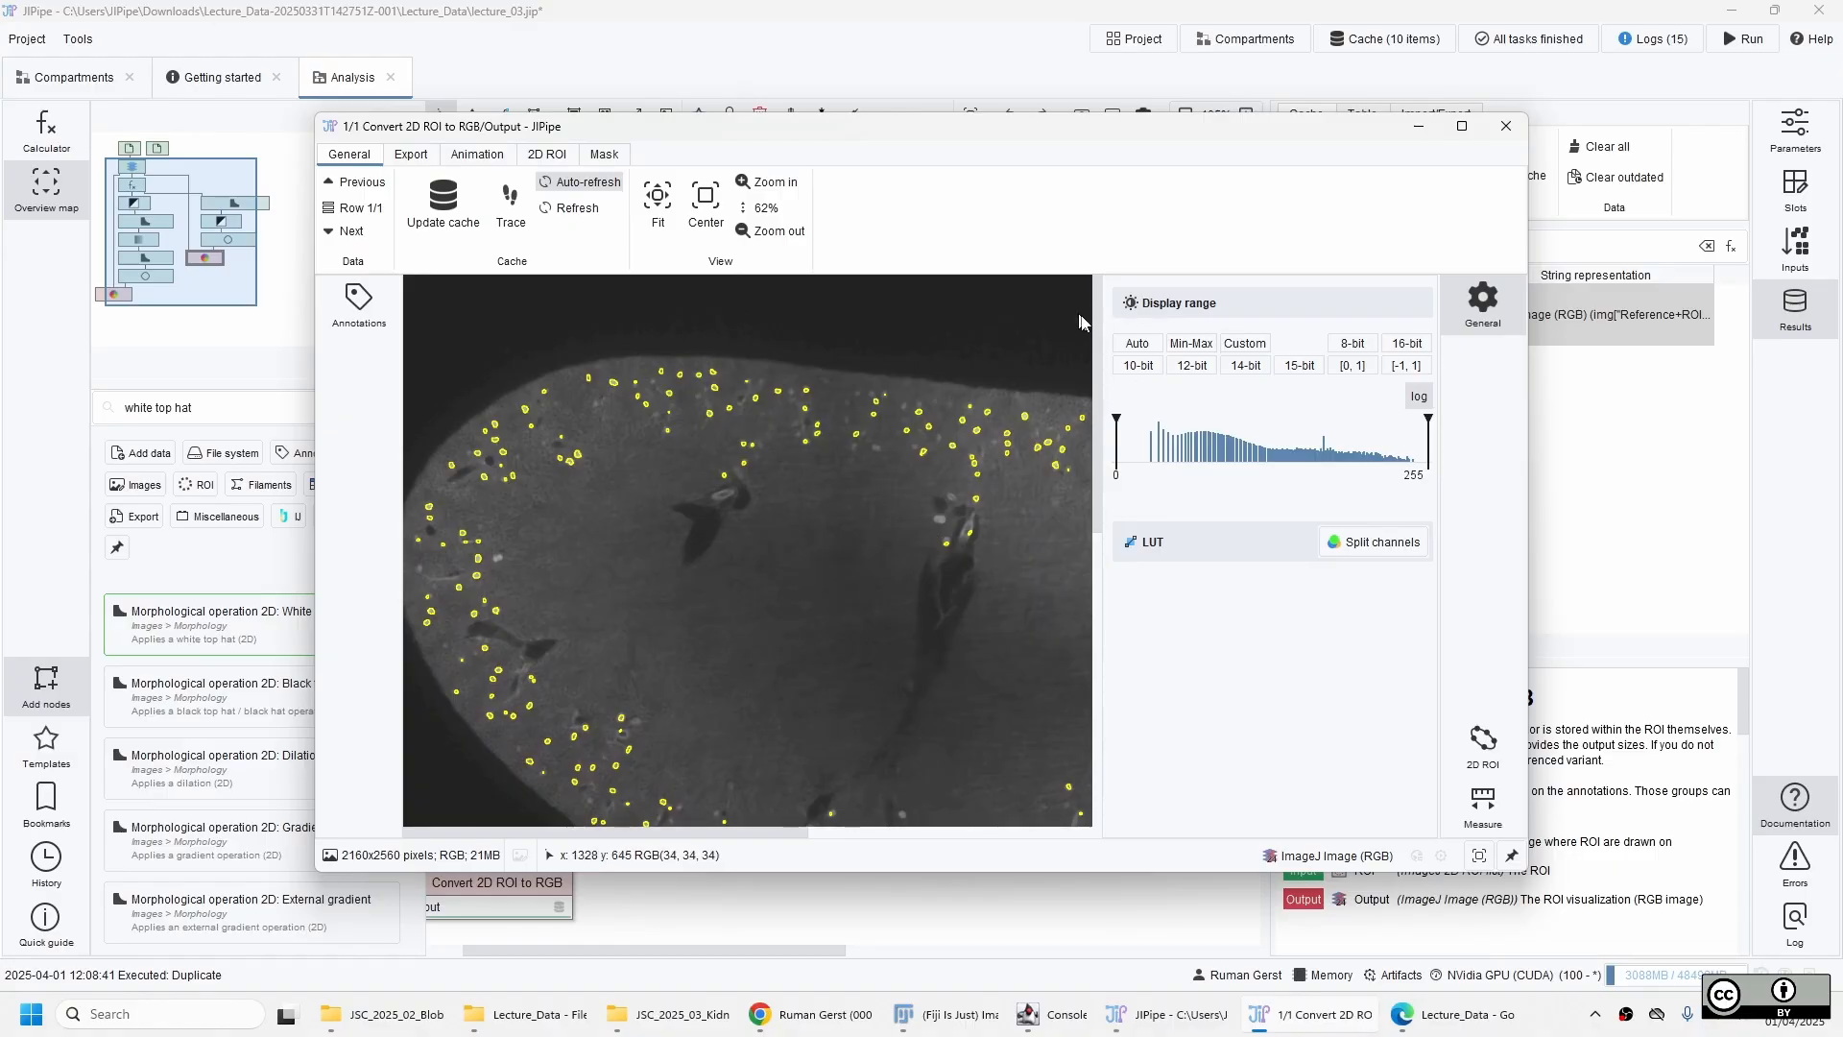
pyautogui.click(1506, 127)
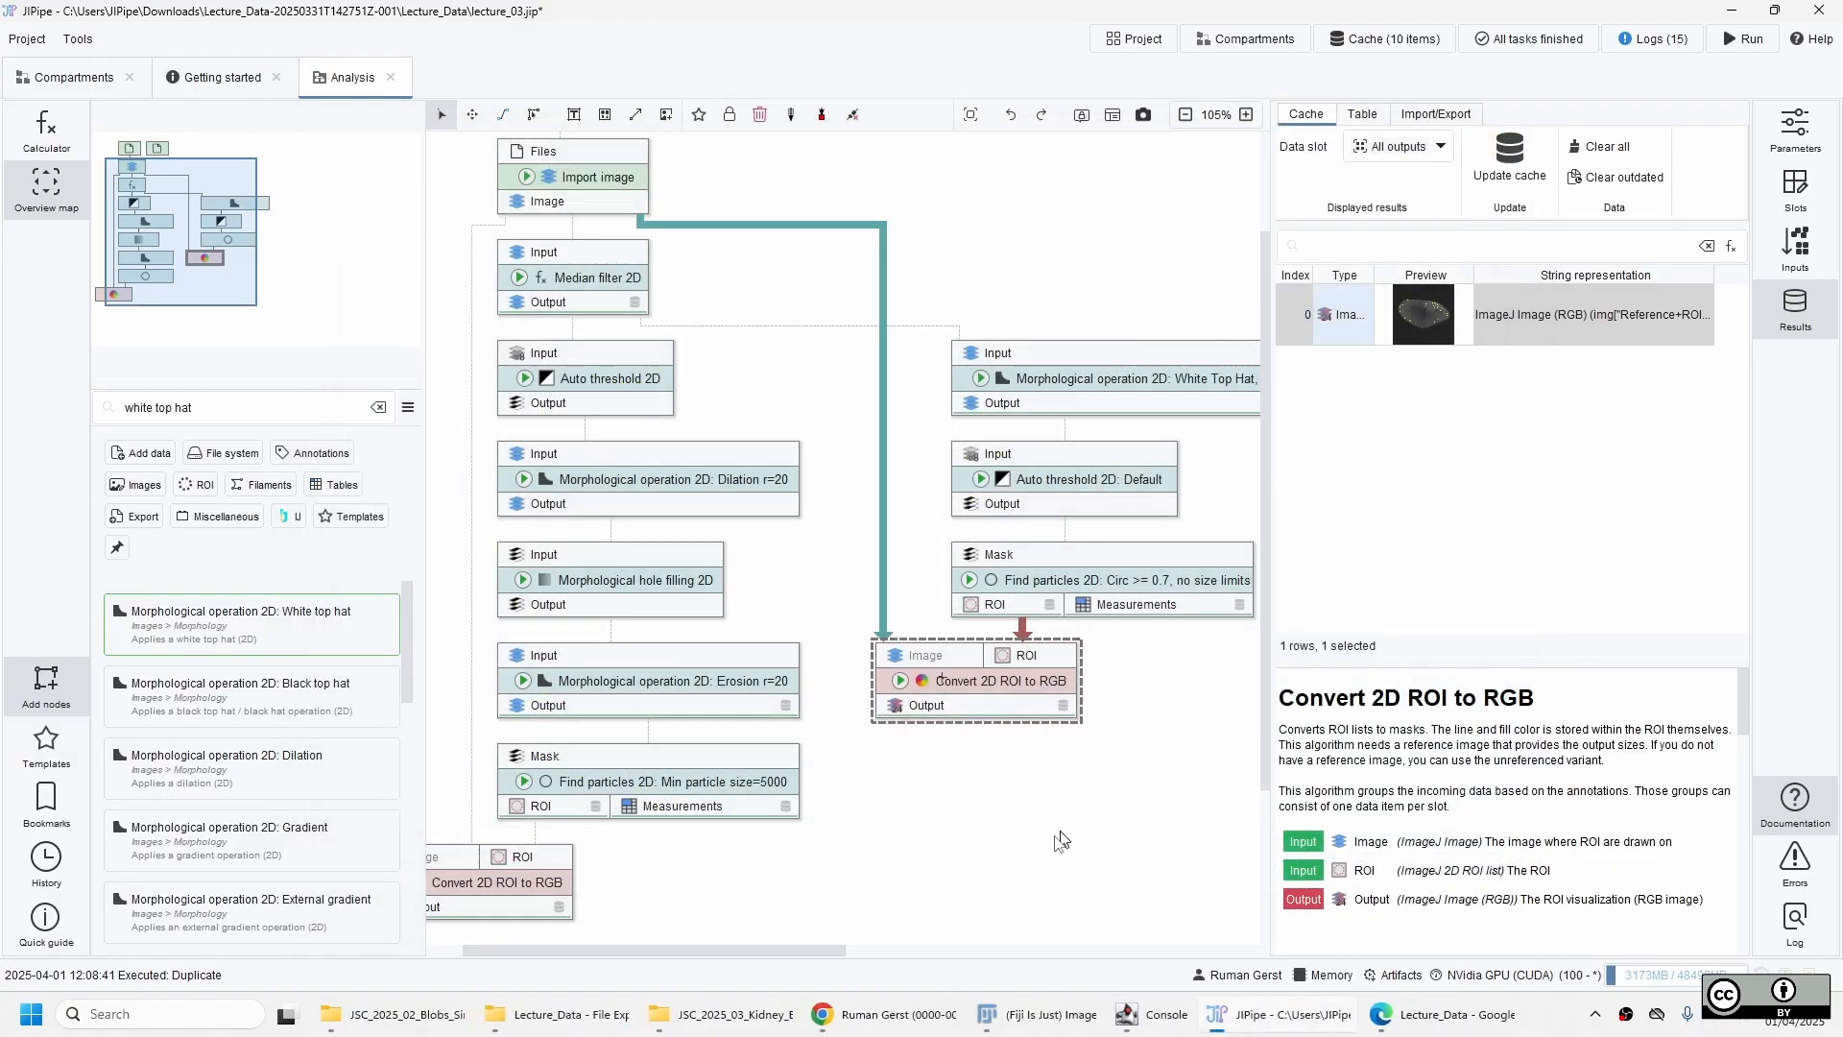
# Save the project, and place a duplicate of the particle branch's Convert 2D ROI to RGB node below both existing visualization nodes.
pyautogui.click(1109, 783)
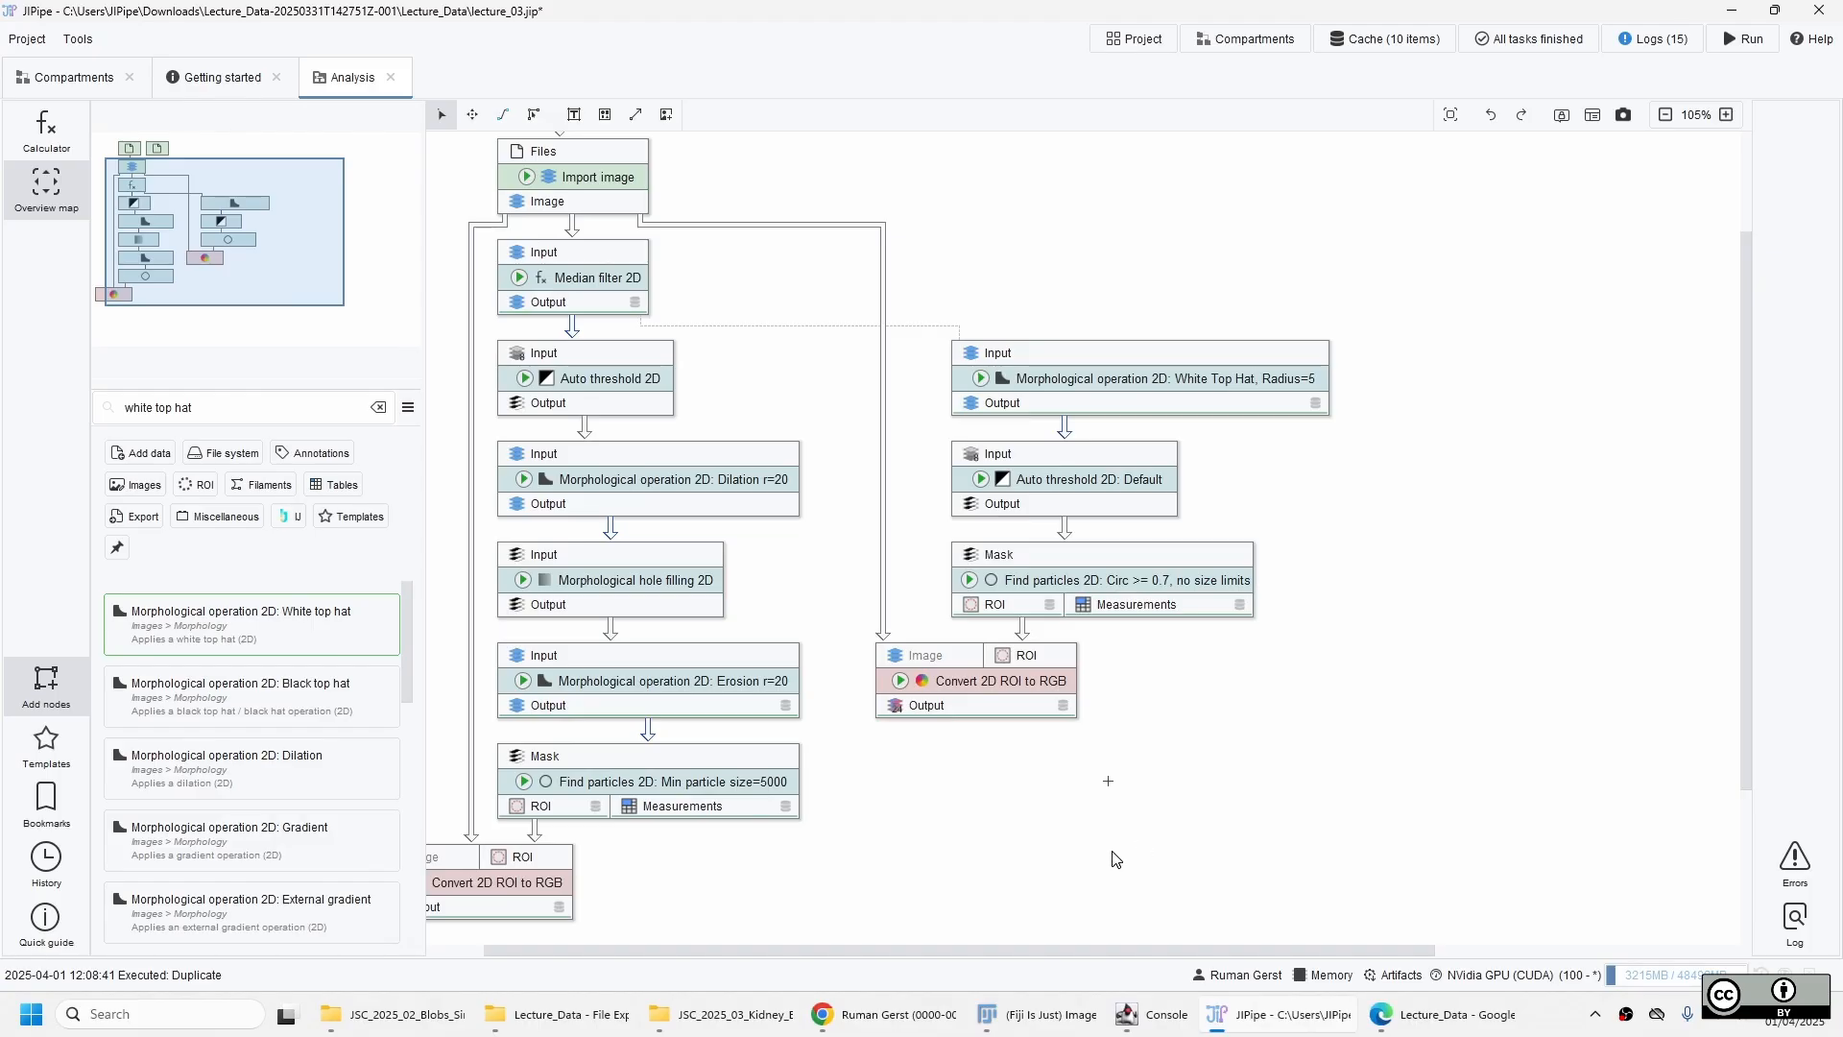
pyautogui.hotkey('ctrl', 's')
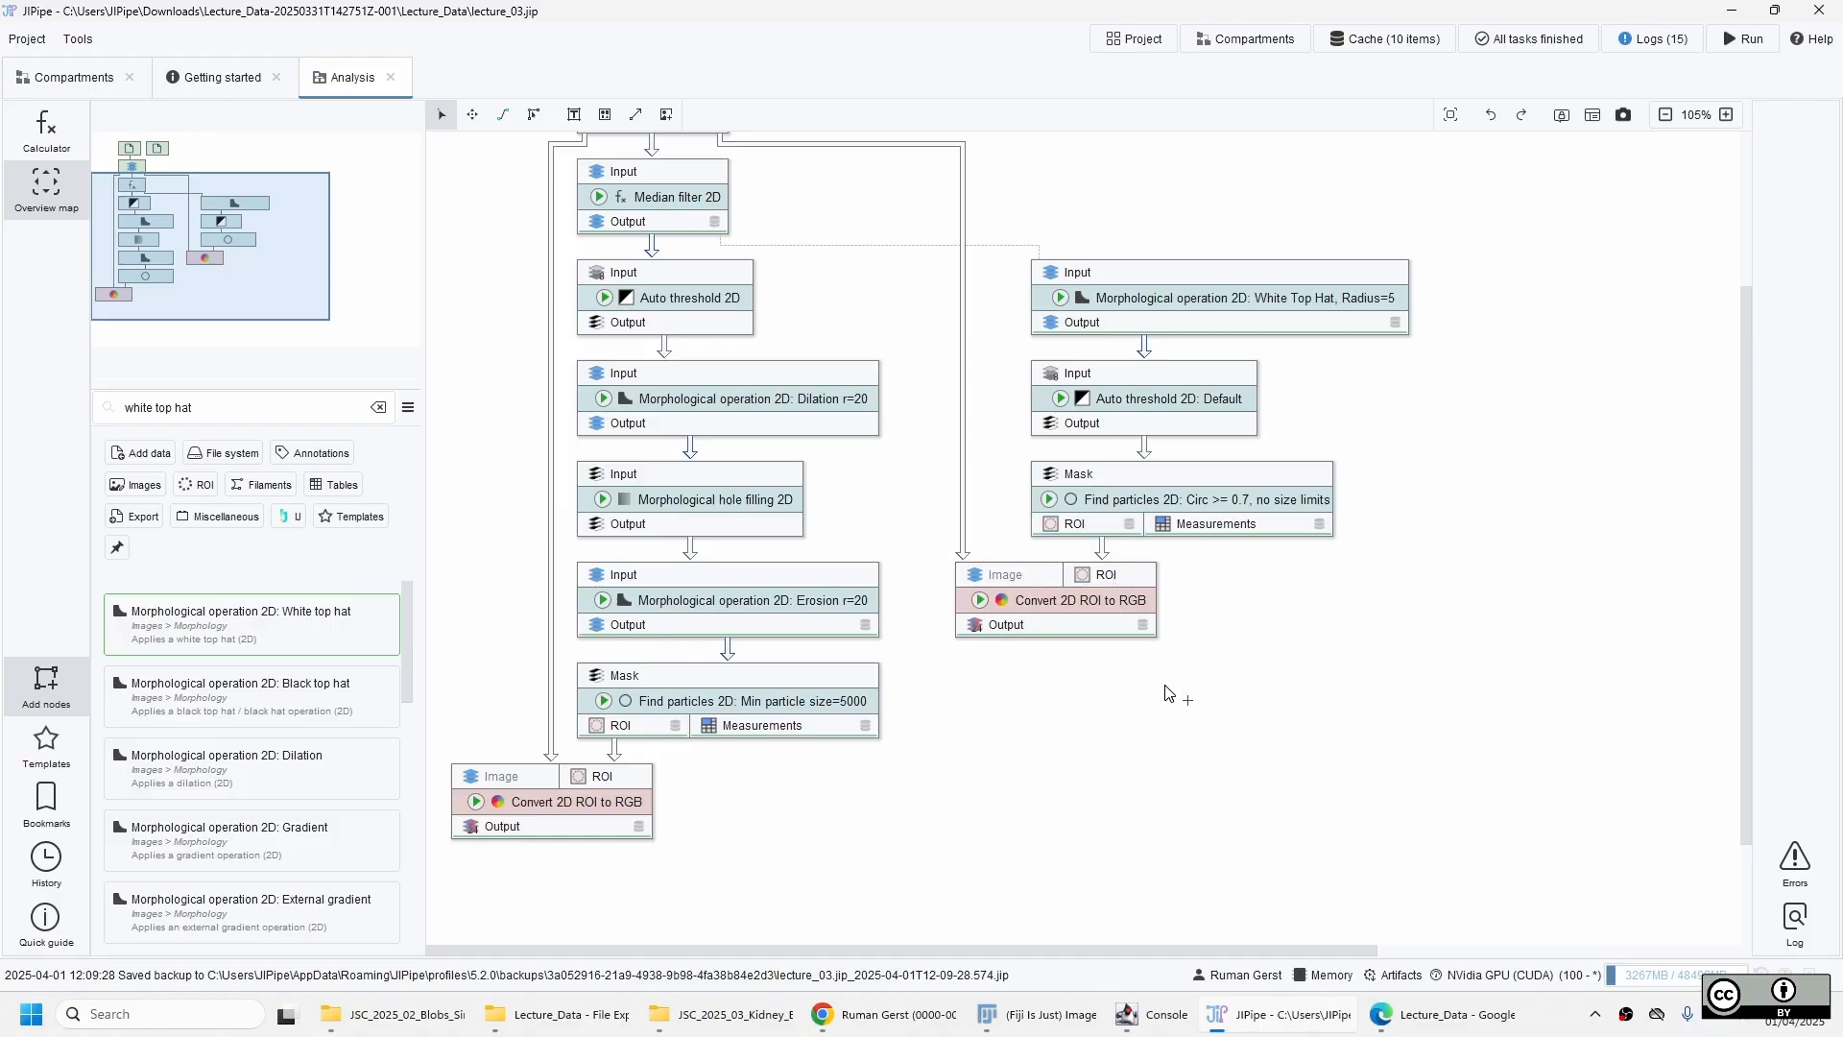
pyautogui.click(1119, 599)
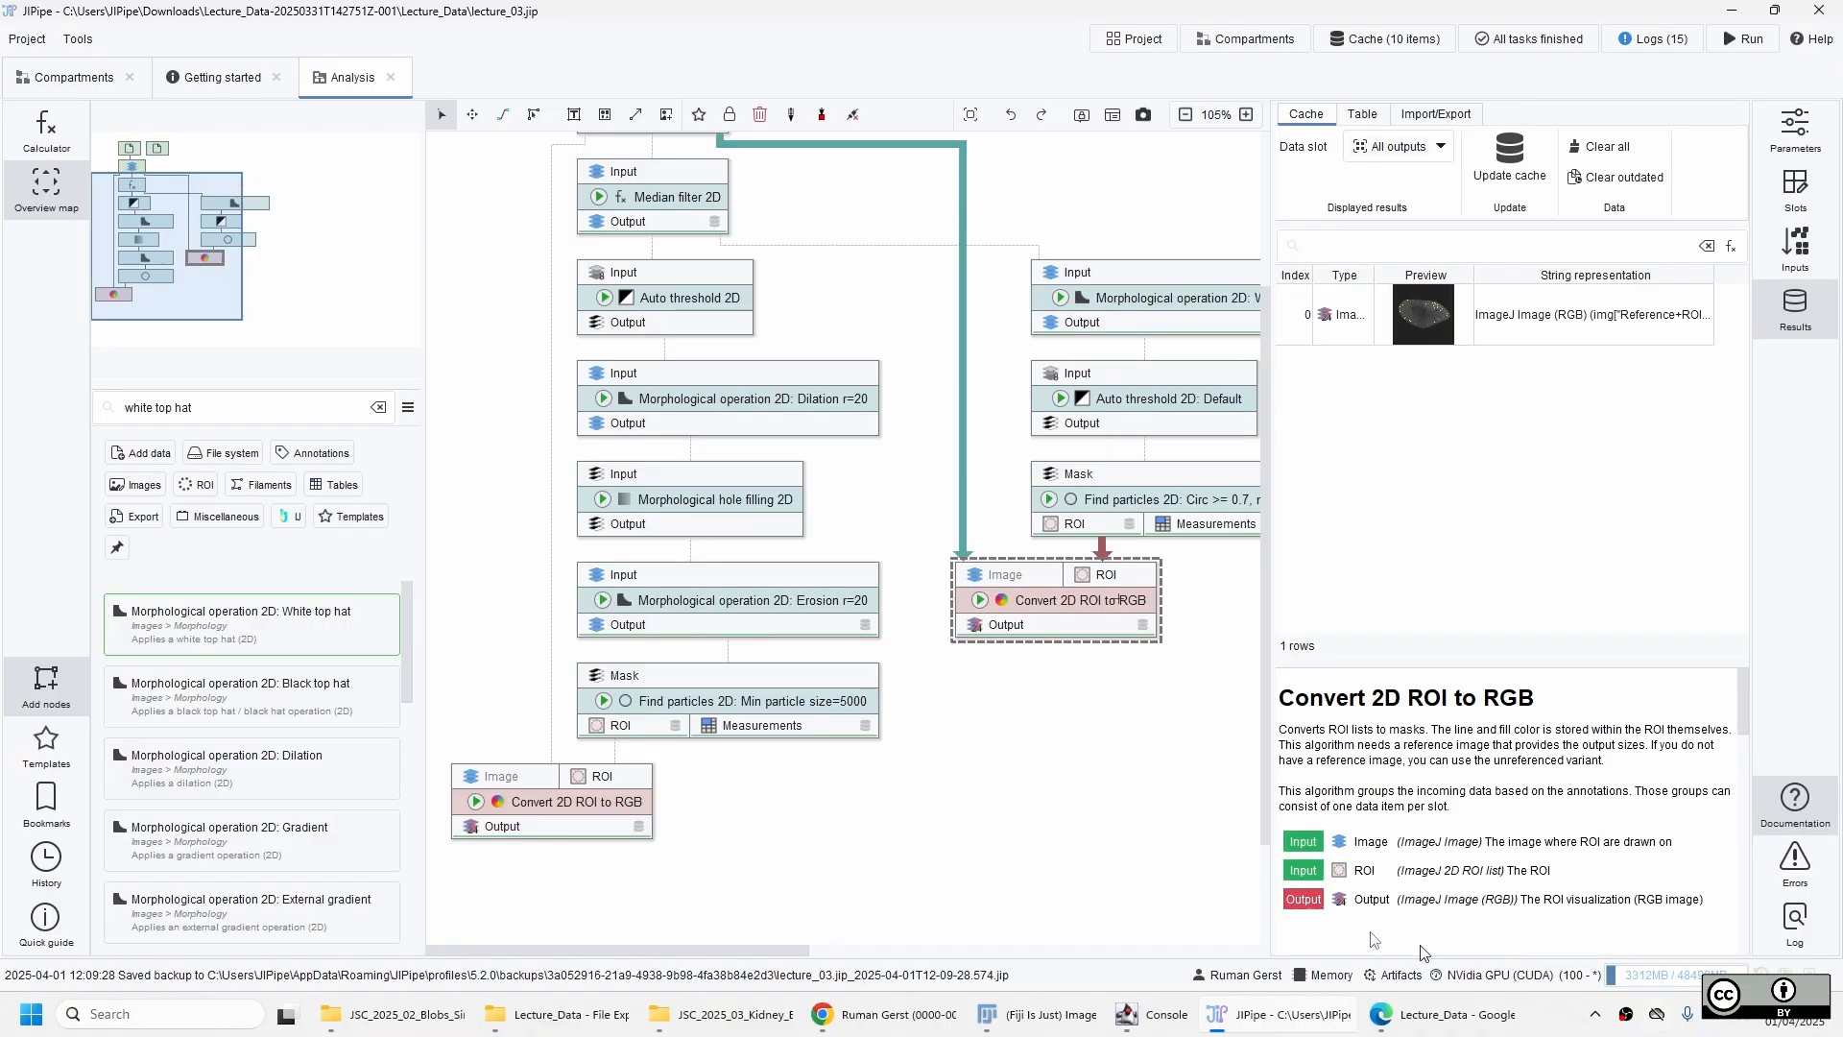
pyautogui.moveTo(716, 950); pyautogui.dragTo(741, 954)
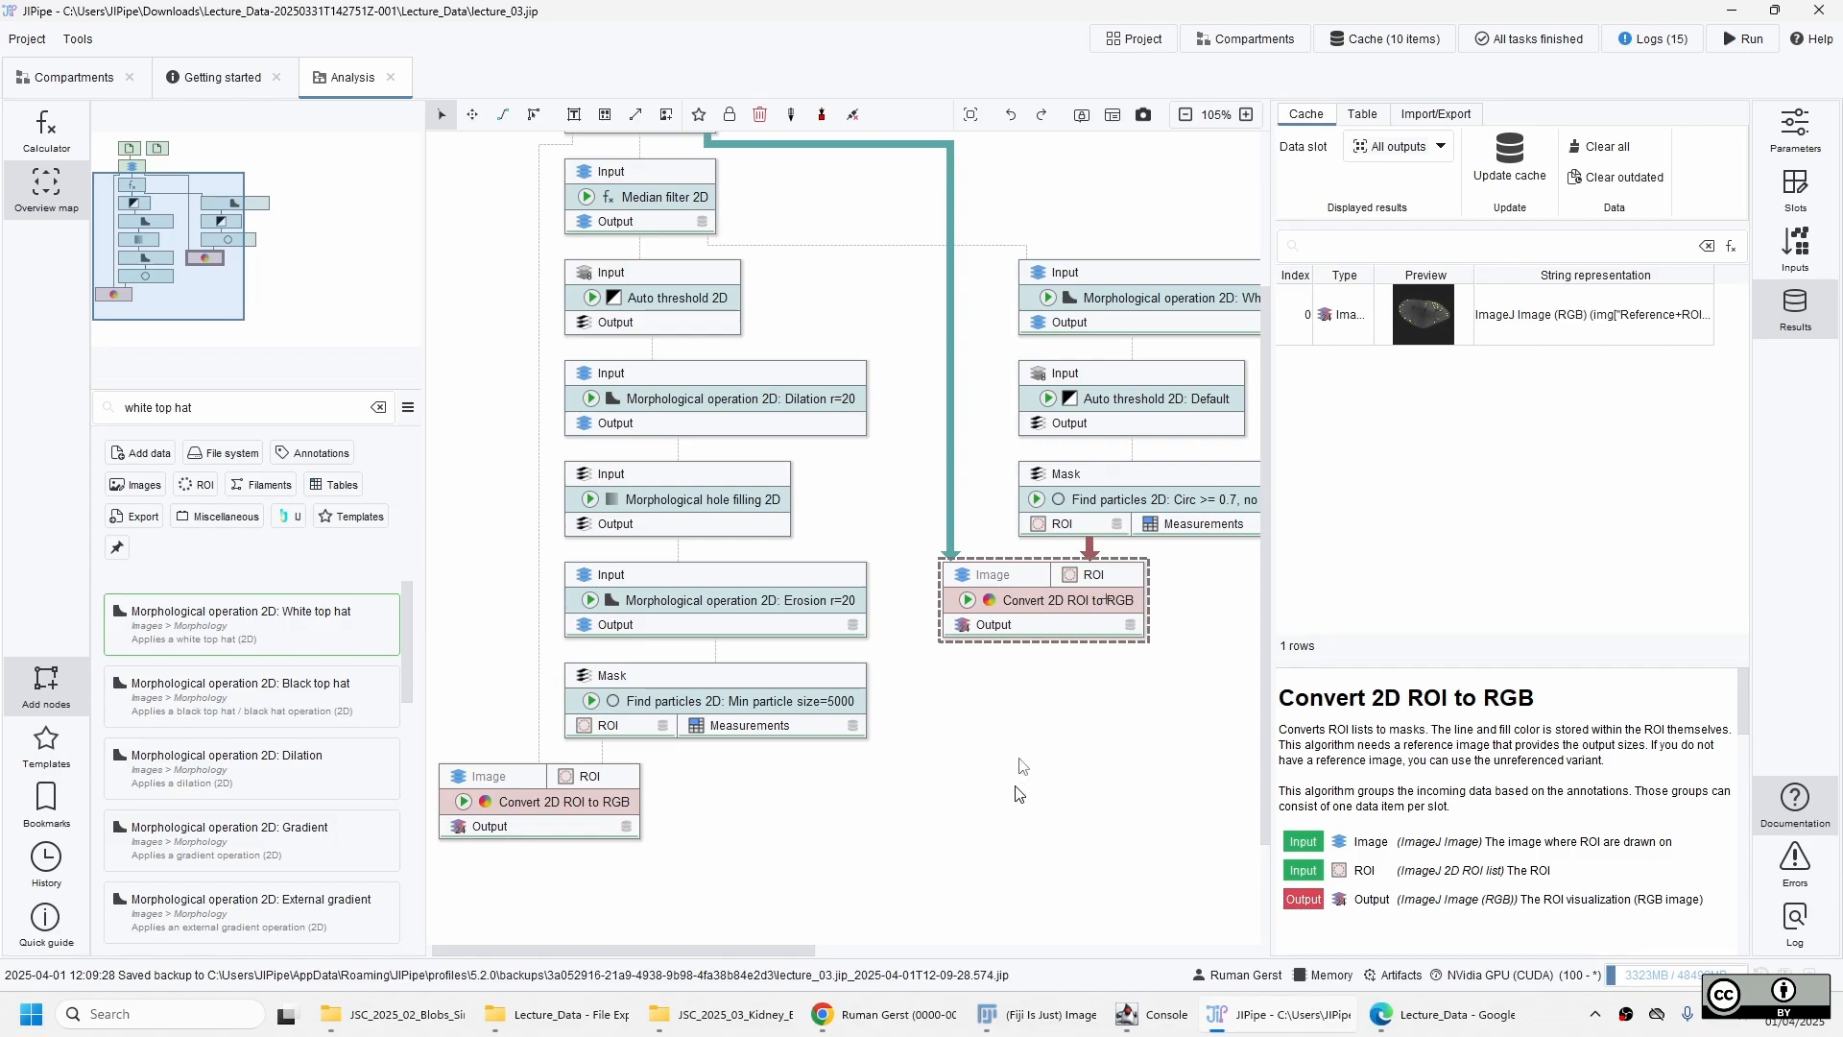
pyautogui.hotkey('ctrl', 'd')
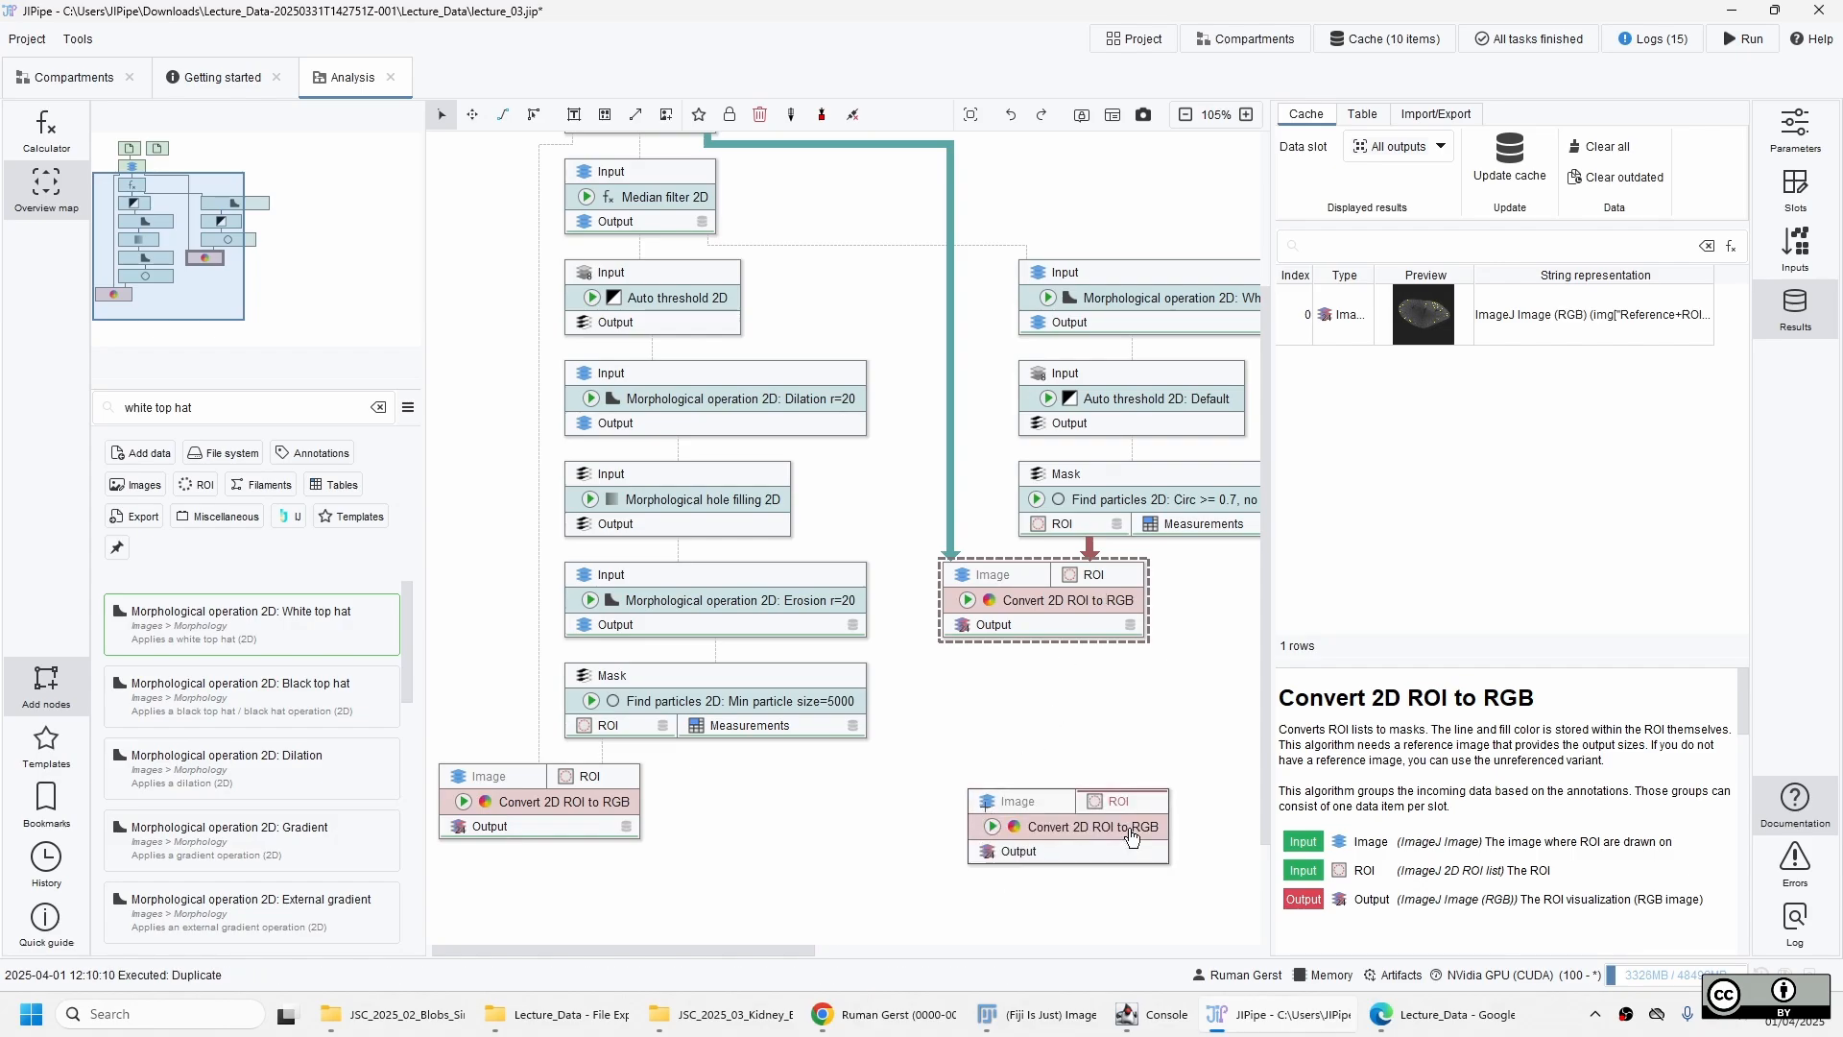
pyautogui.moveTo(1128, 829); pyautogui.dragTo(1075, 889)
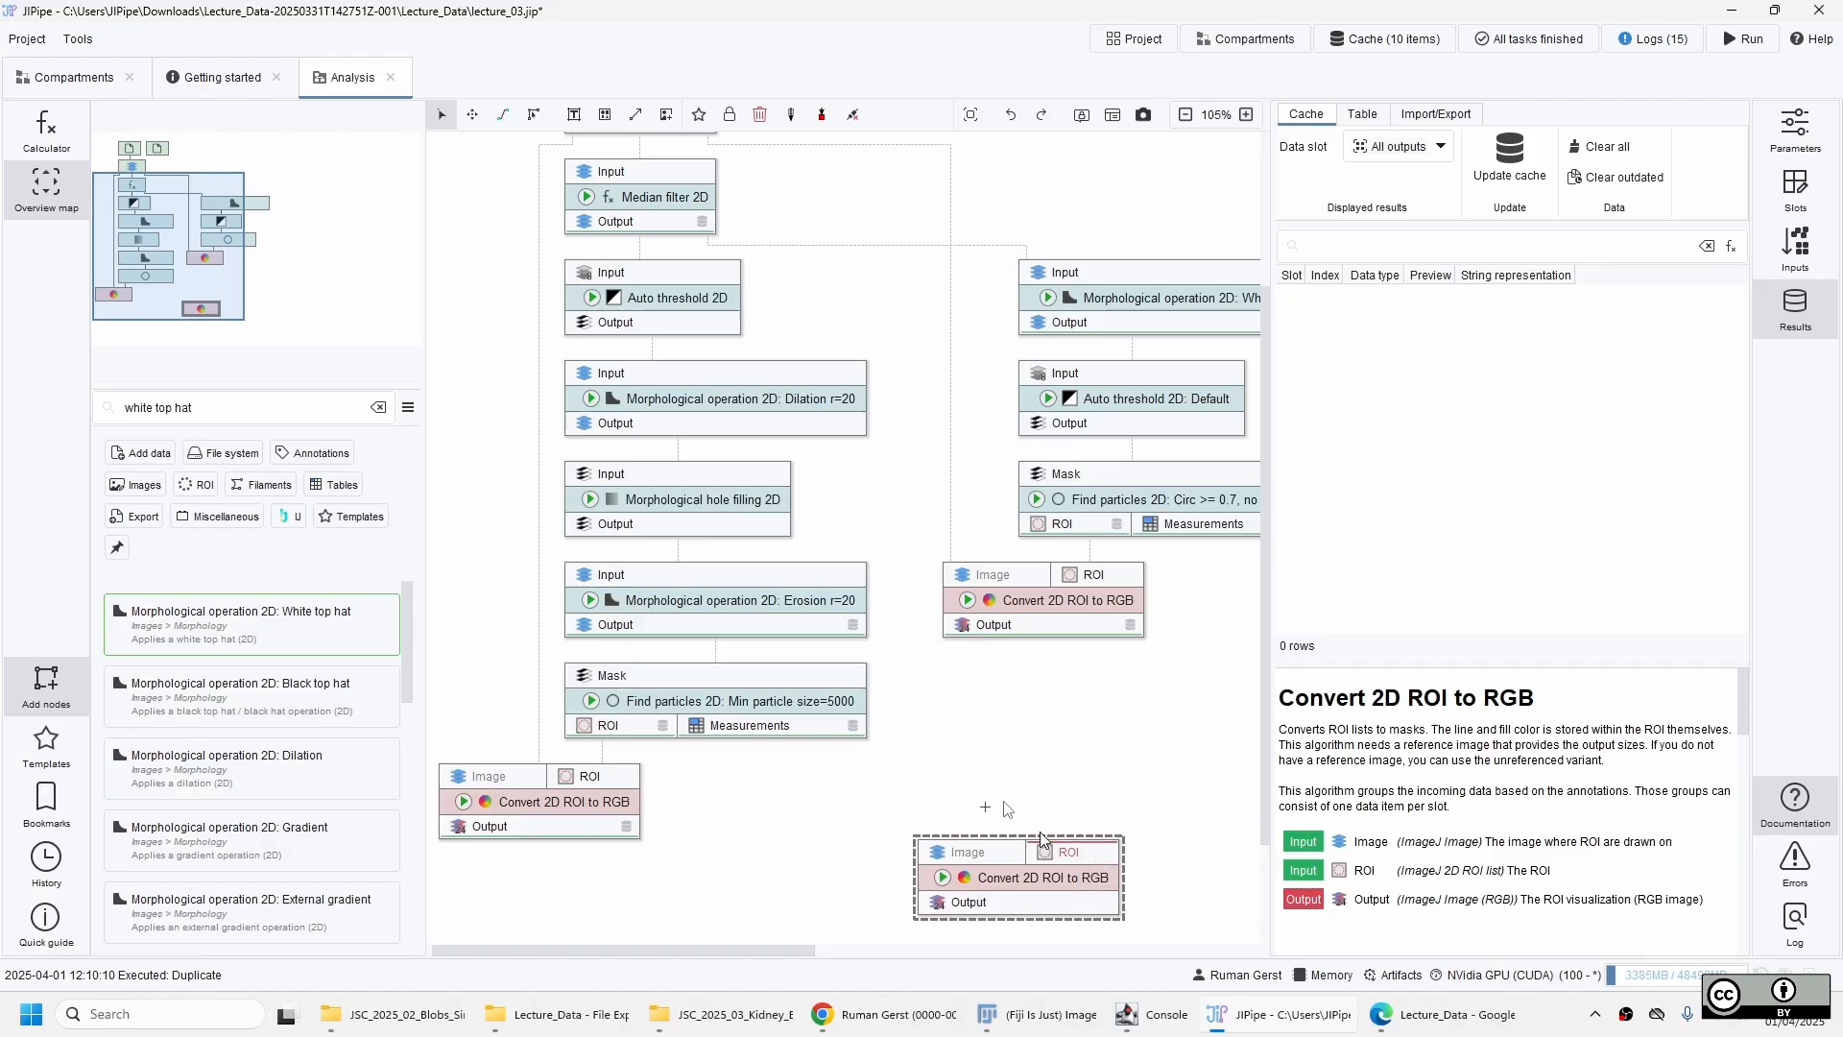
# Connect the Circ >= 0.7 particles' ROI output and the kidney outline visualization's Output to the new Convert 2D ROI to RGB's ROI and Image inputs.
pyautogui.scroll(-3, 1056, 720)
pyautogui.moveTo(1091, 381); pyautogui.dragTo(1054, 787)
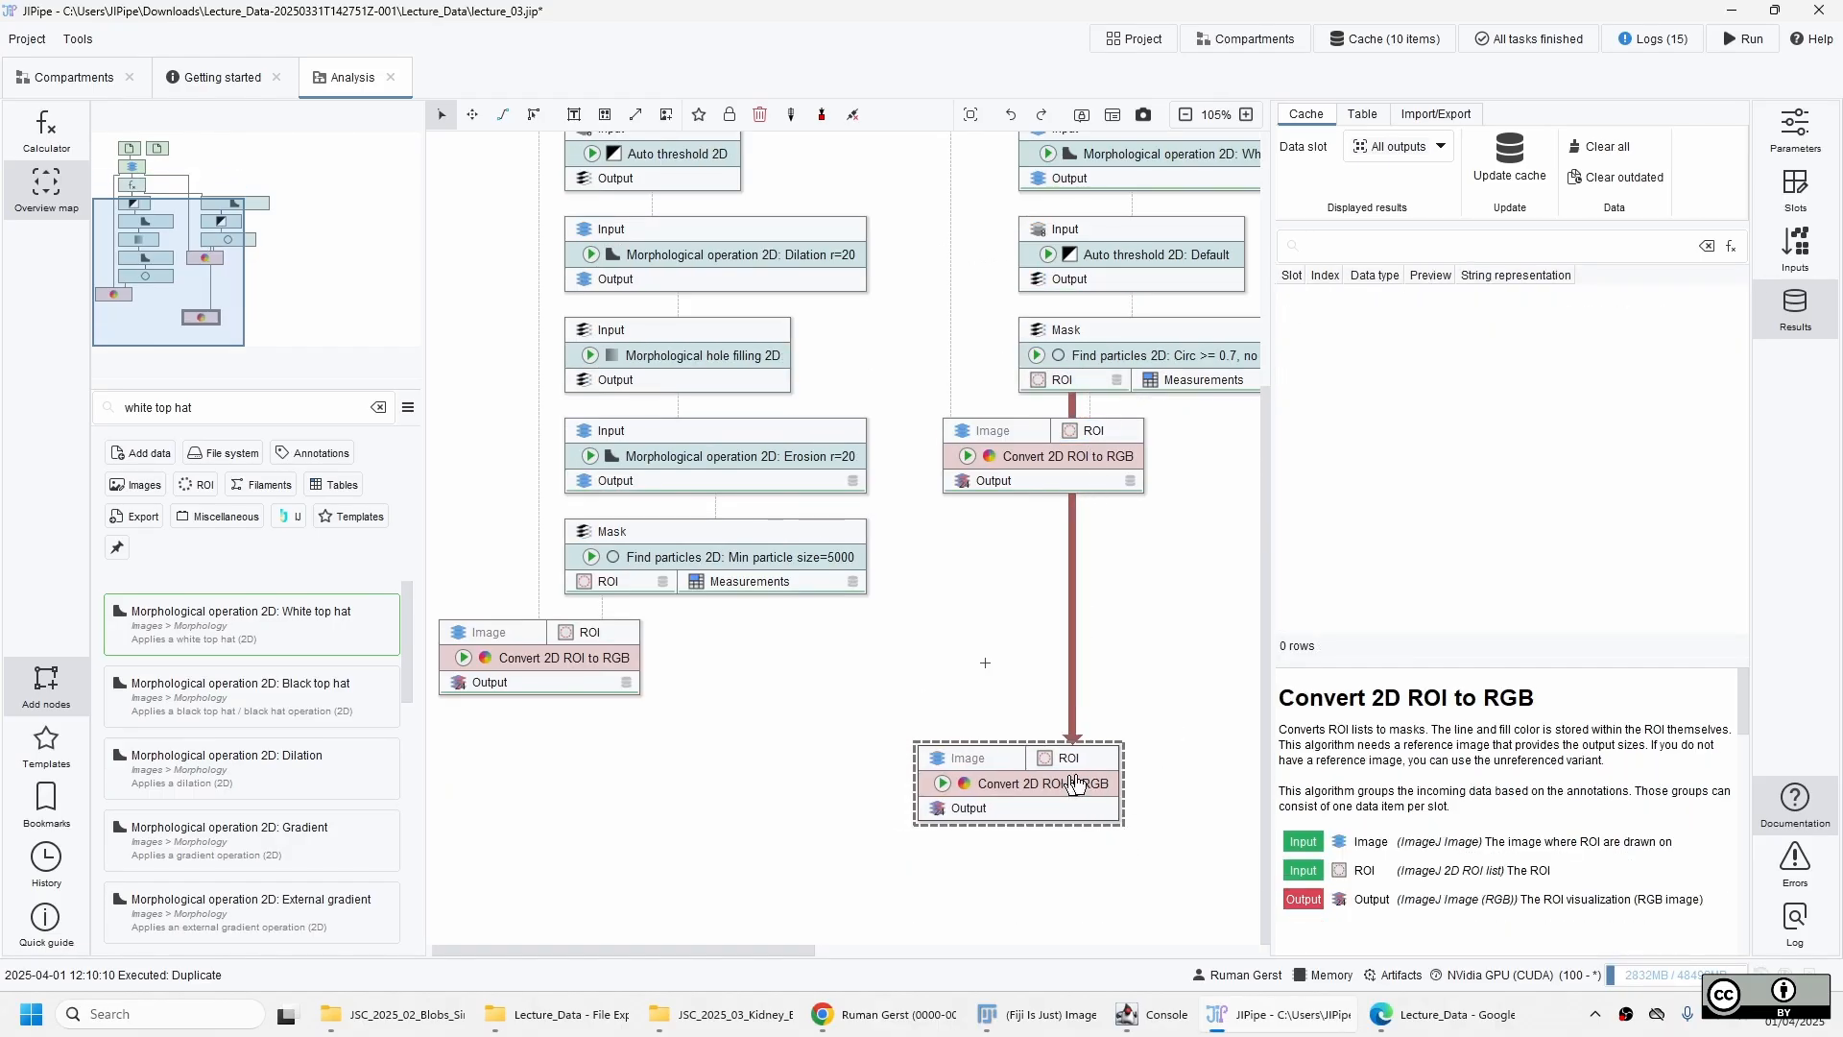
pyautogui.scroll(6, 864, 518)
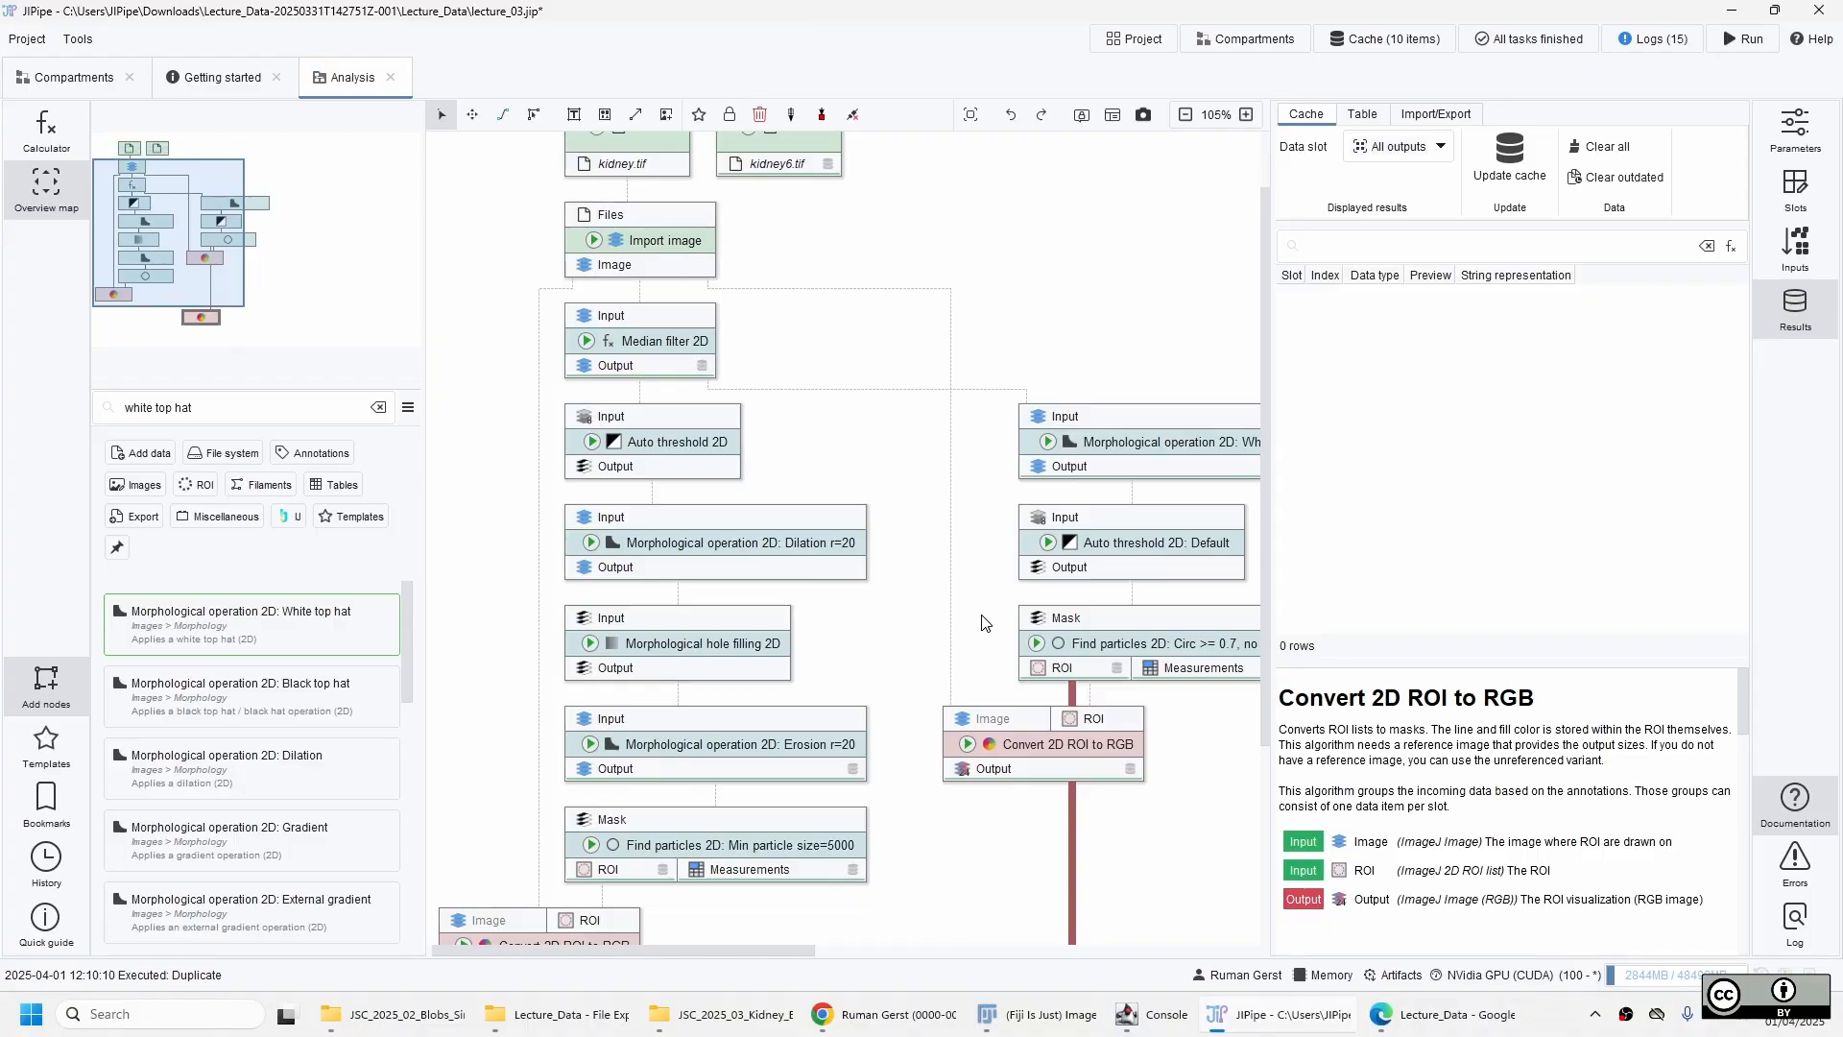
pyautogui.scroll(-6, 984, 624)
pyautogui.moveTo(579, 683); pyautogui.dragTo(960, 768)
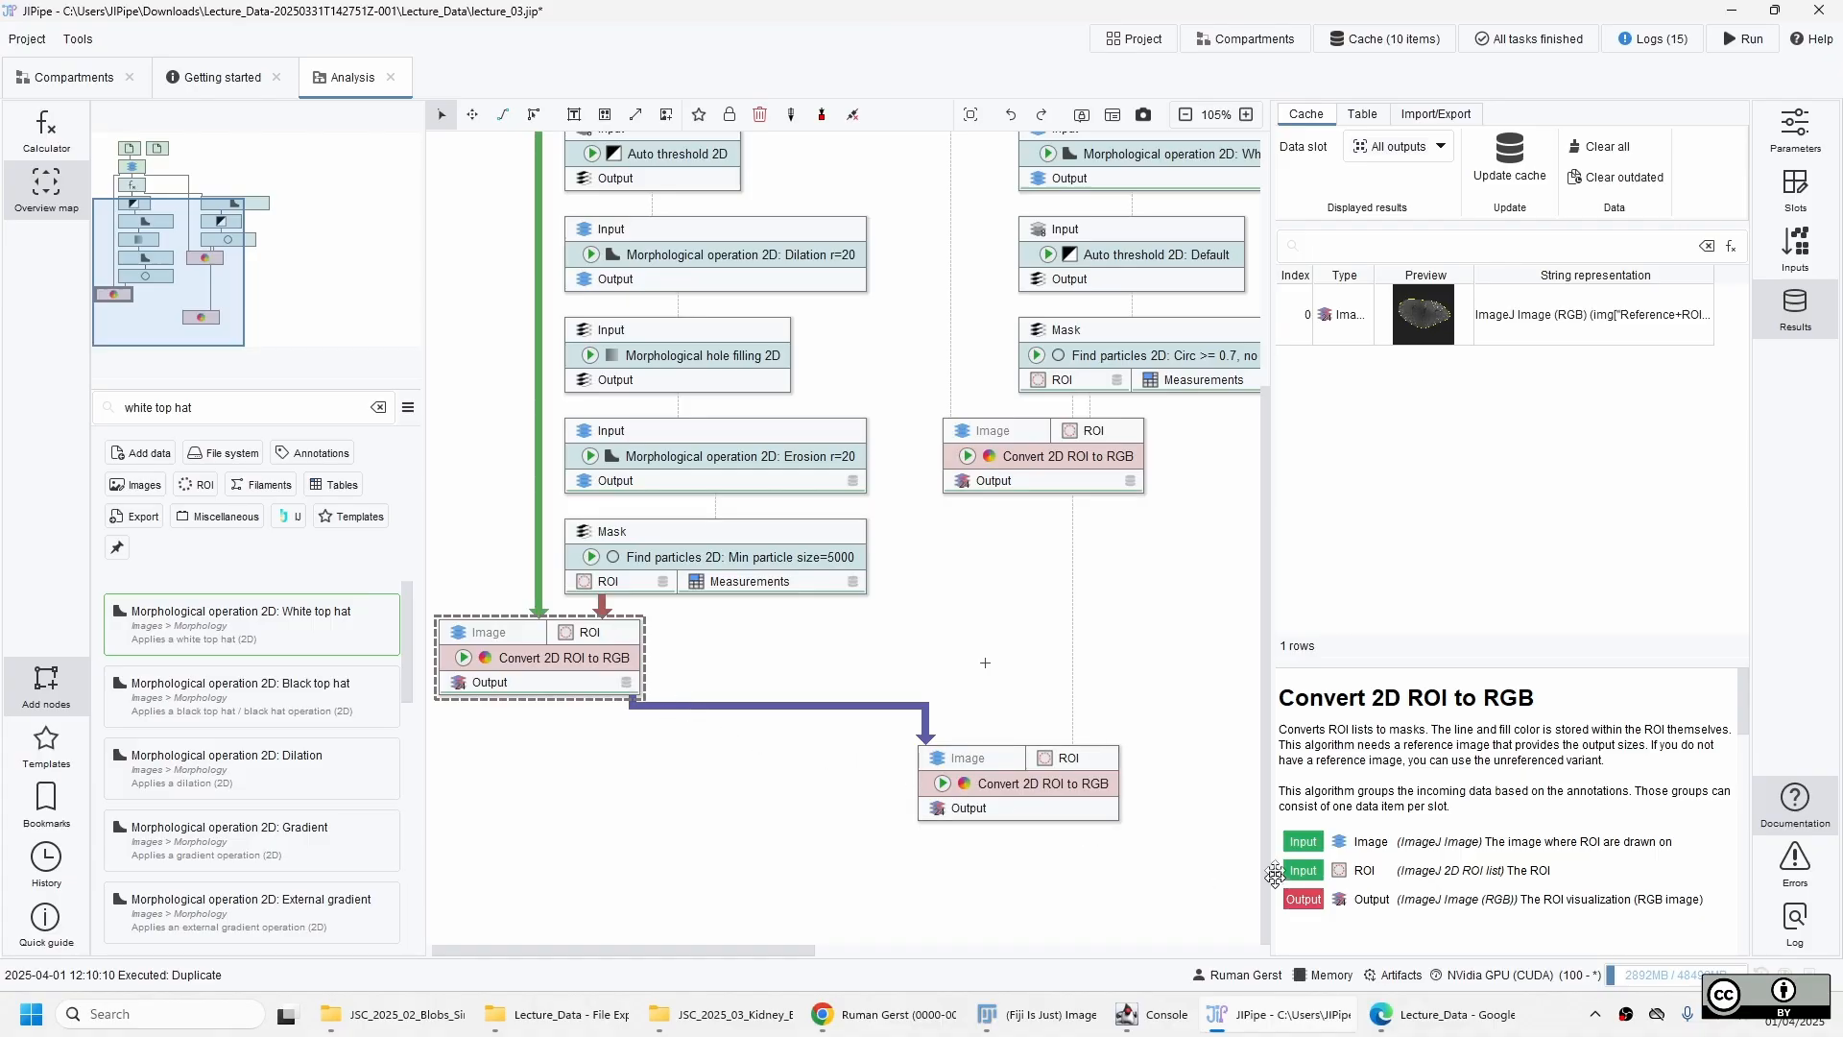
# Enable Override line color with cyan #00FFFF on the combined Convert 2D ROI to RGB node and update its cache.
pyautogui.click(1023, 795)
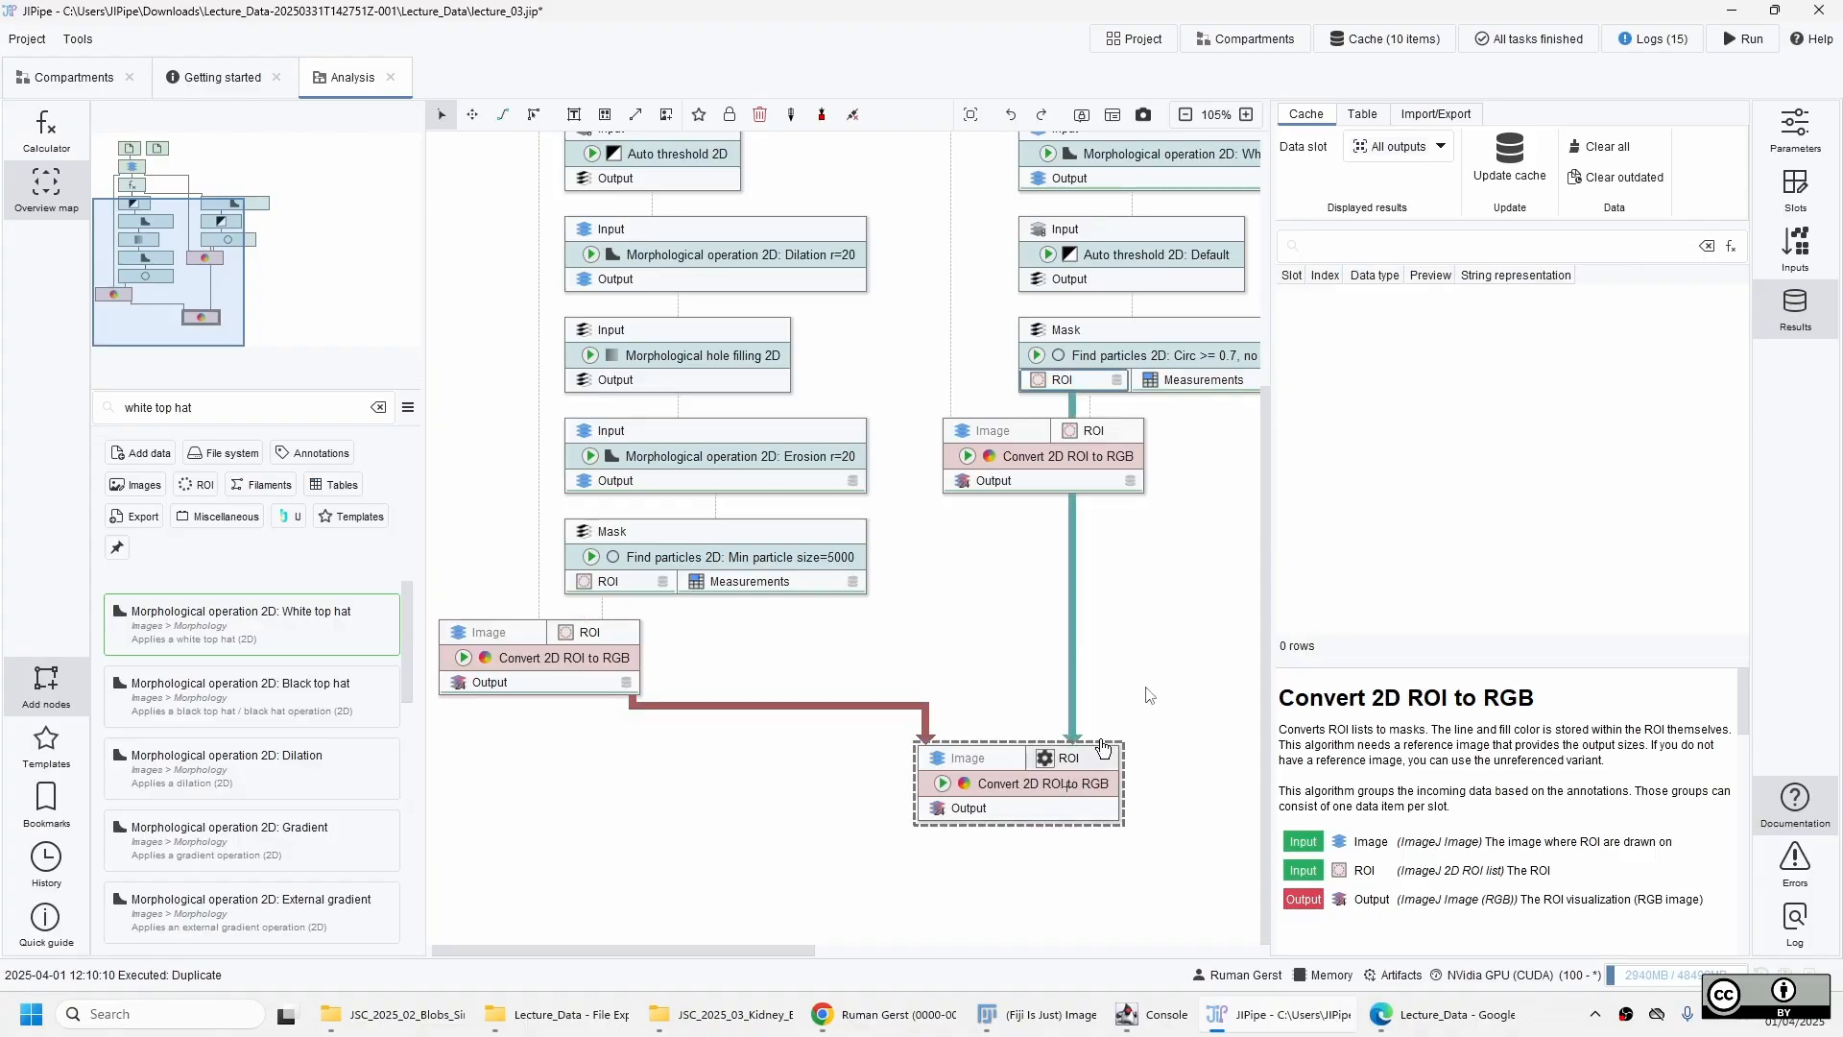
pyautogui.click(1810, 145)
pyautogui.scroll(-3, 1584, 384)
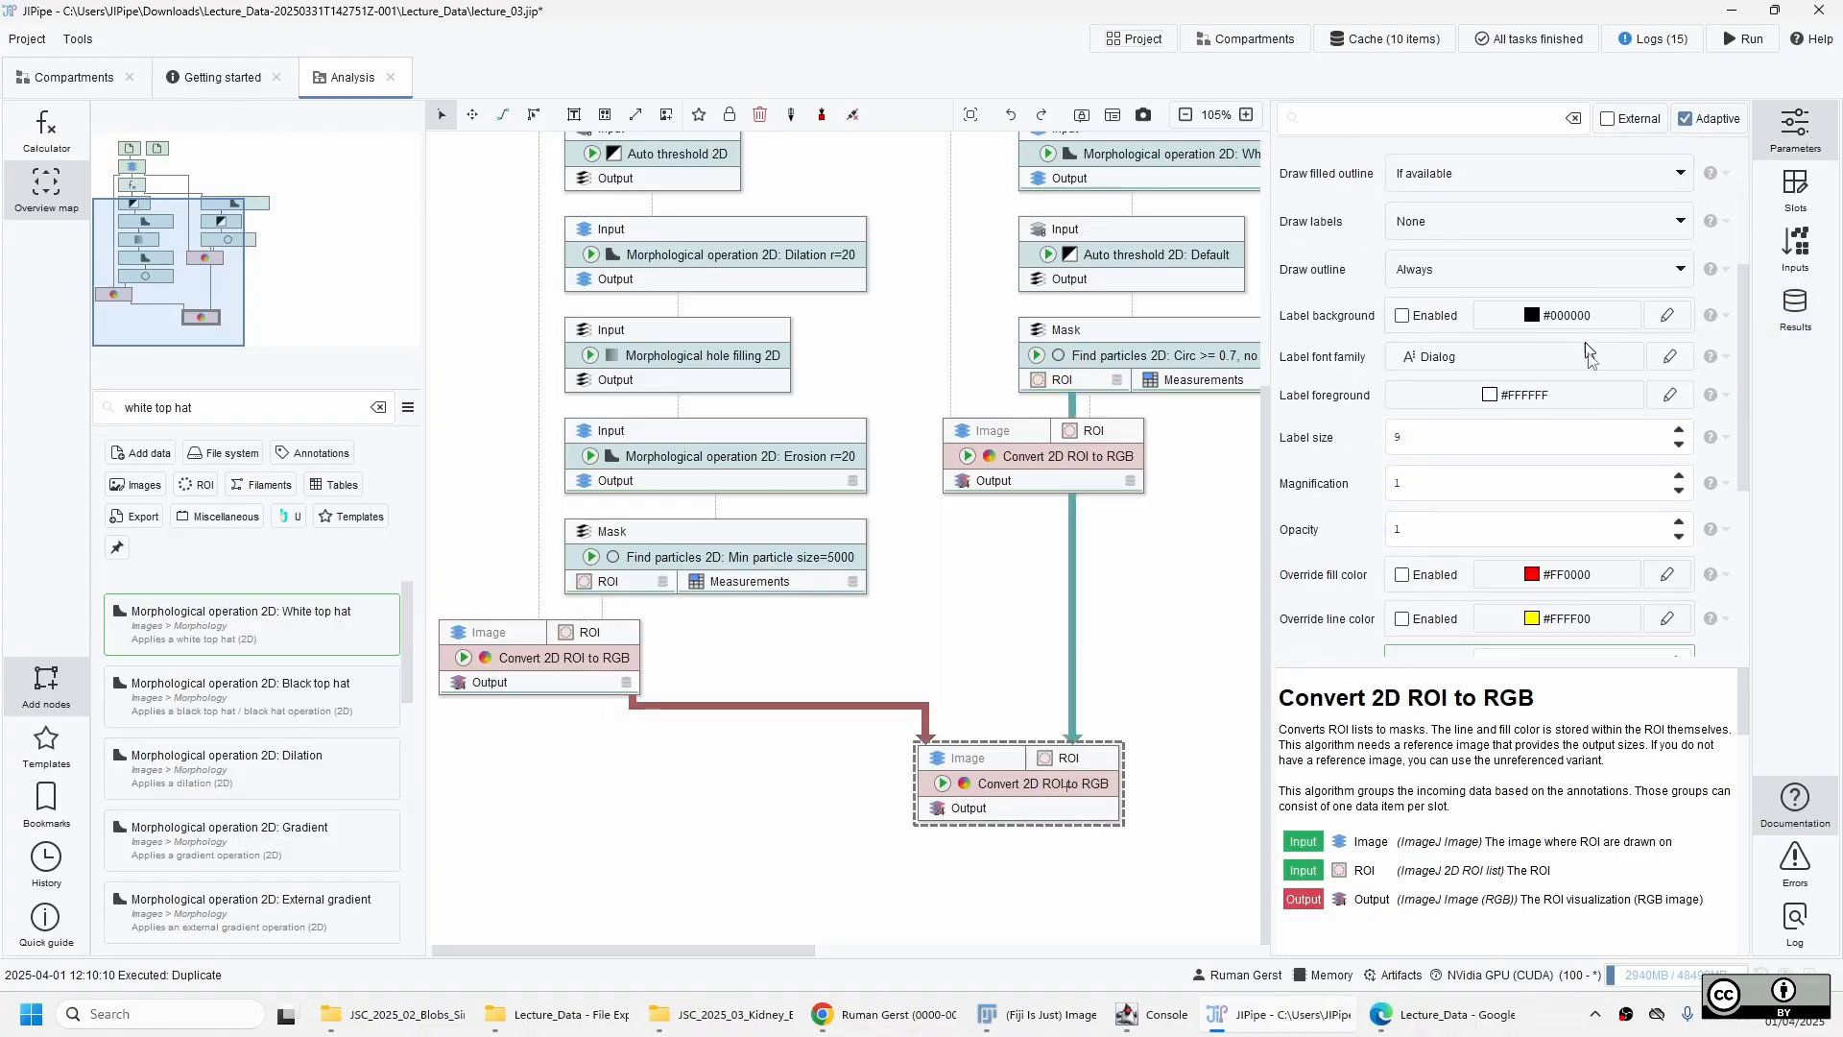
pyautogui.scroll(-3, 1498, 370)
pyautogui.click(1426, 361)
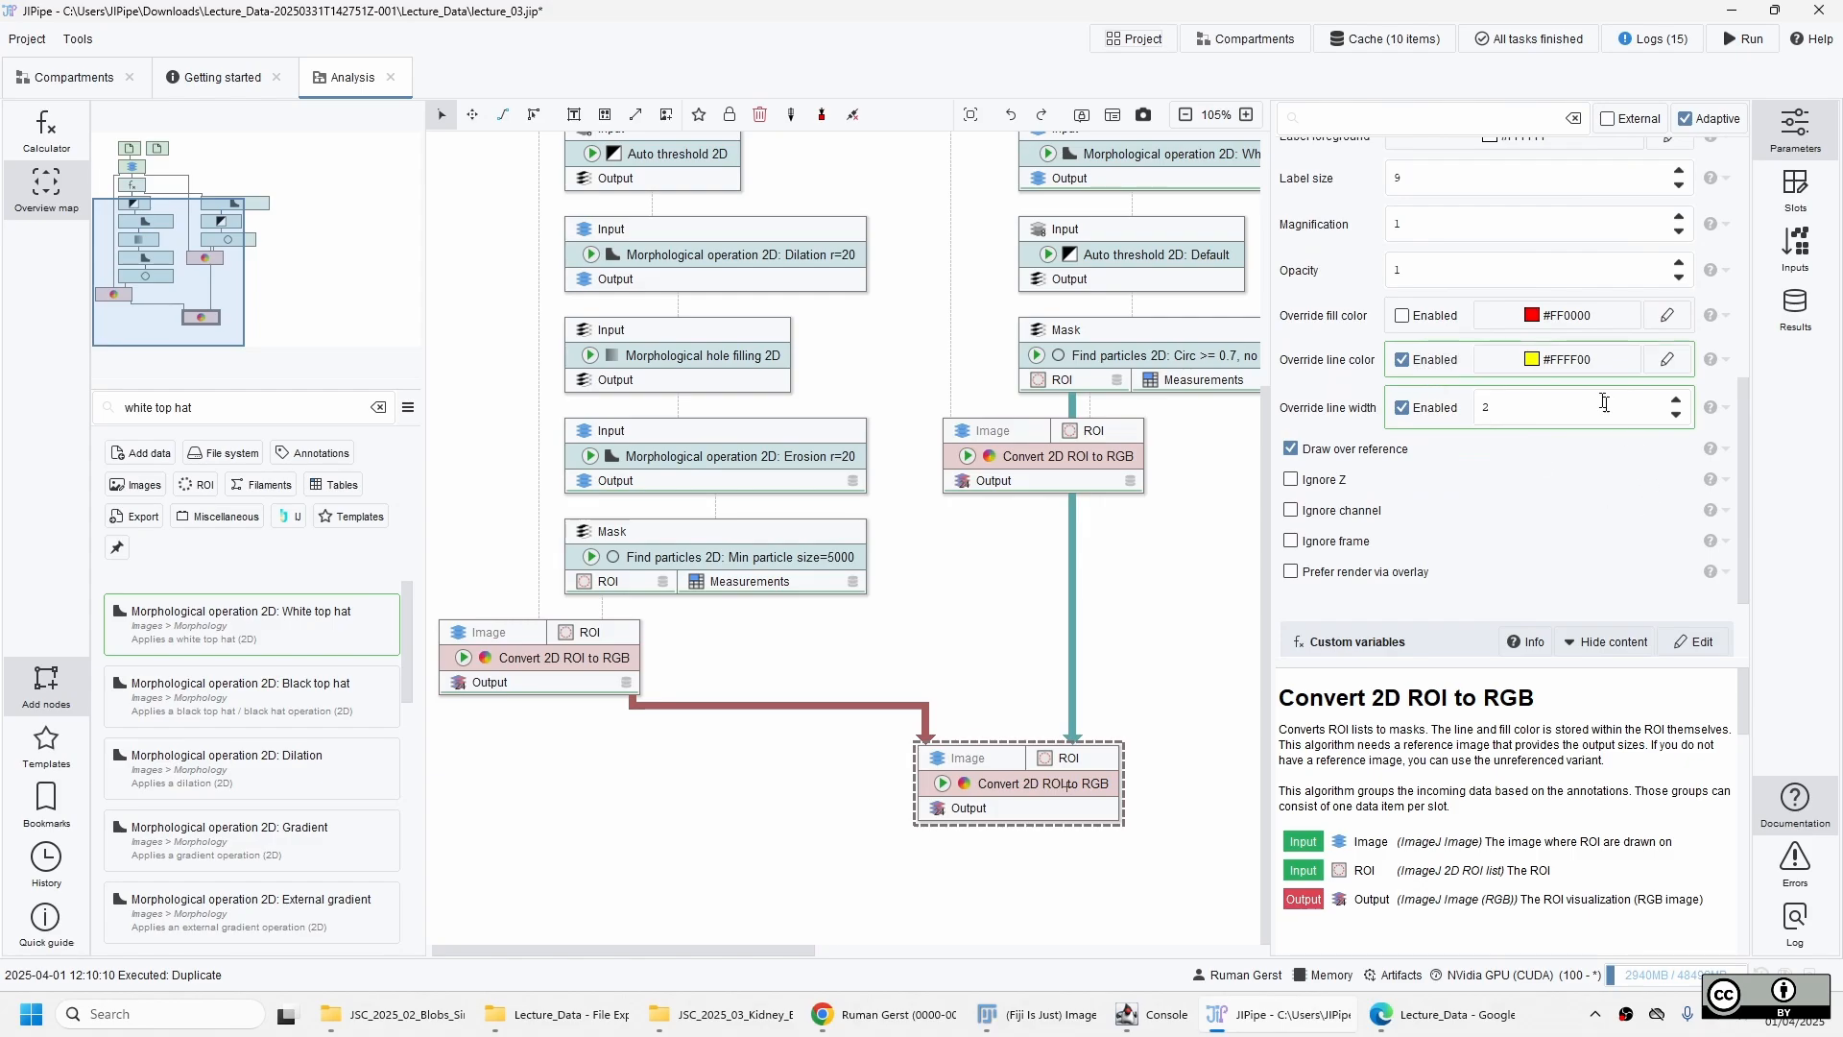
pyautogui.click(1573, 367)
pyautogui.click(1329, 322)
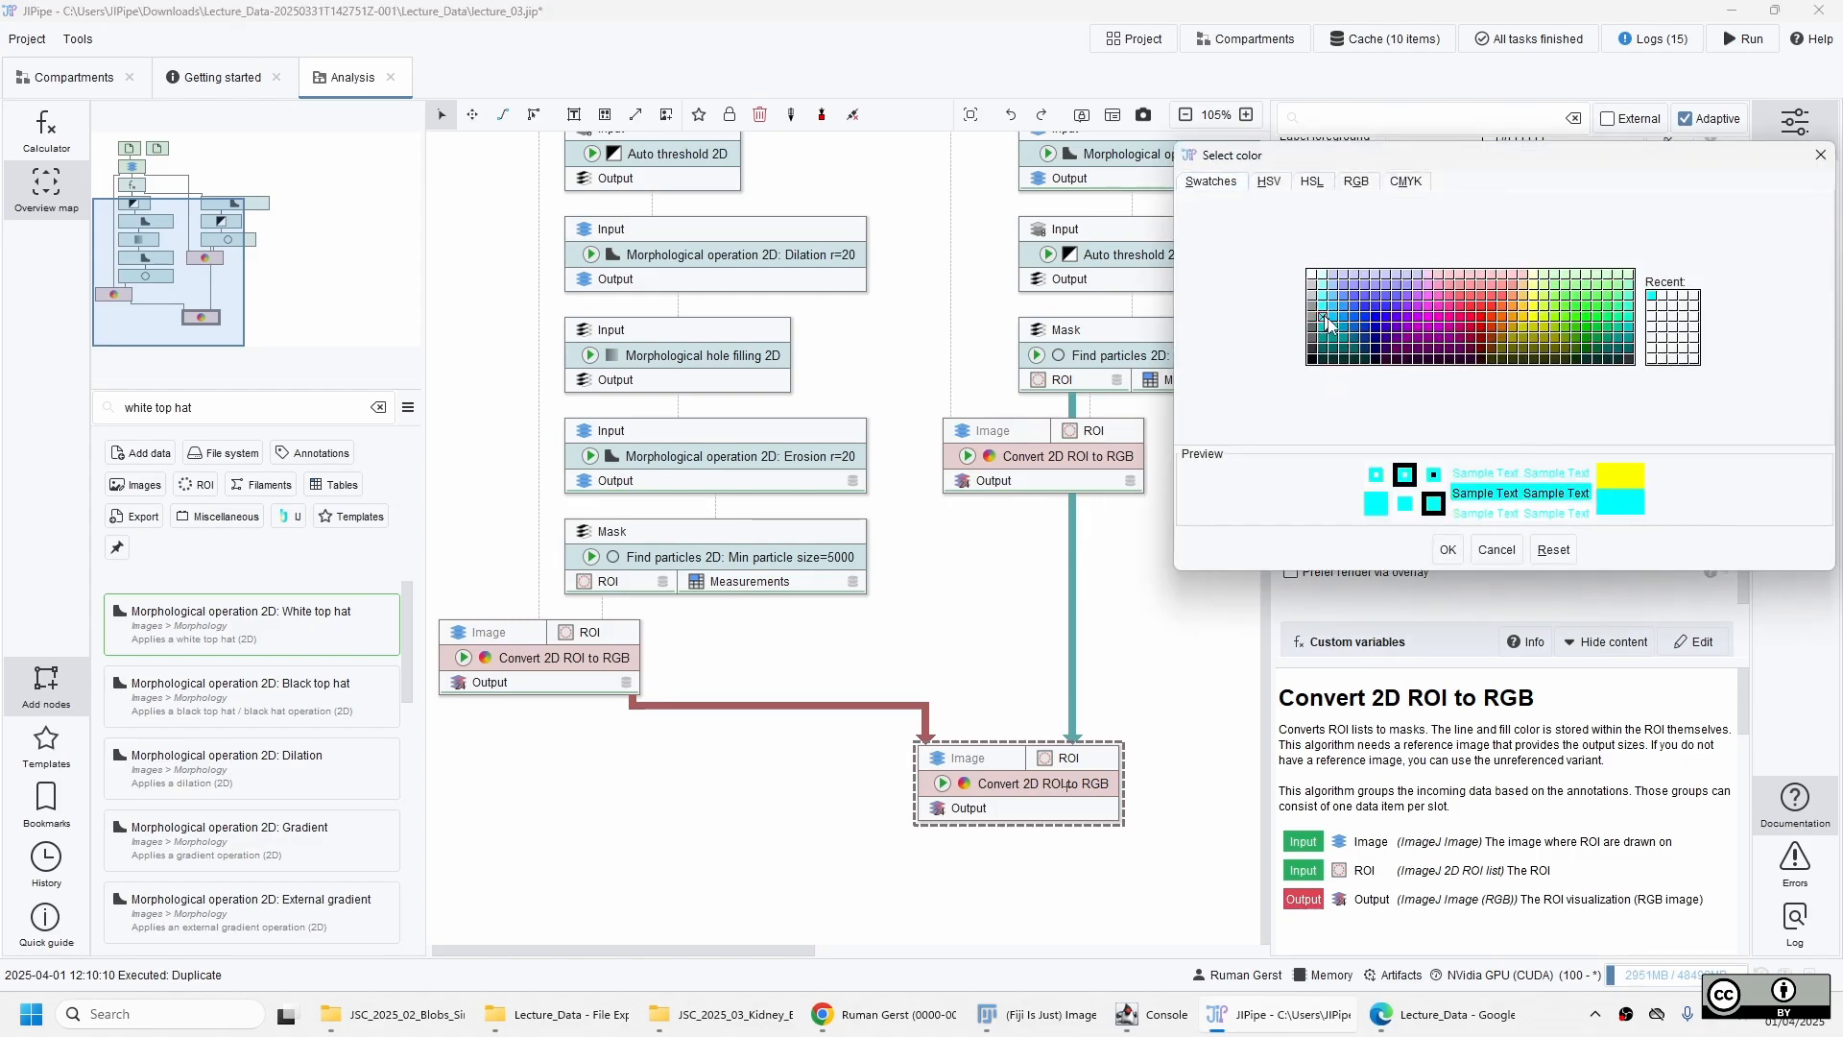
pyautogui.click(1448, 549)
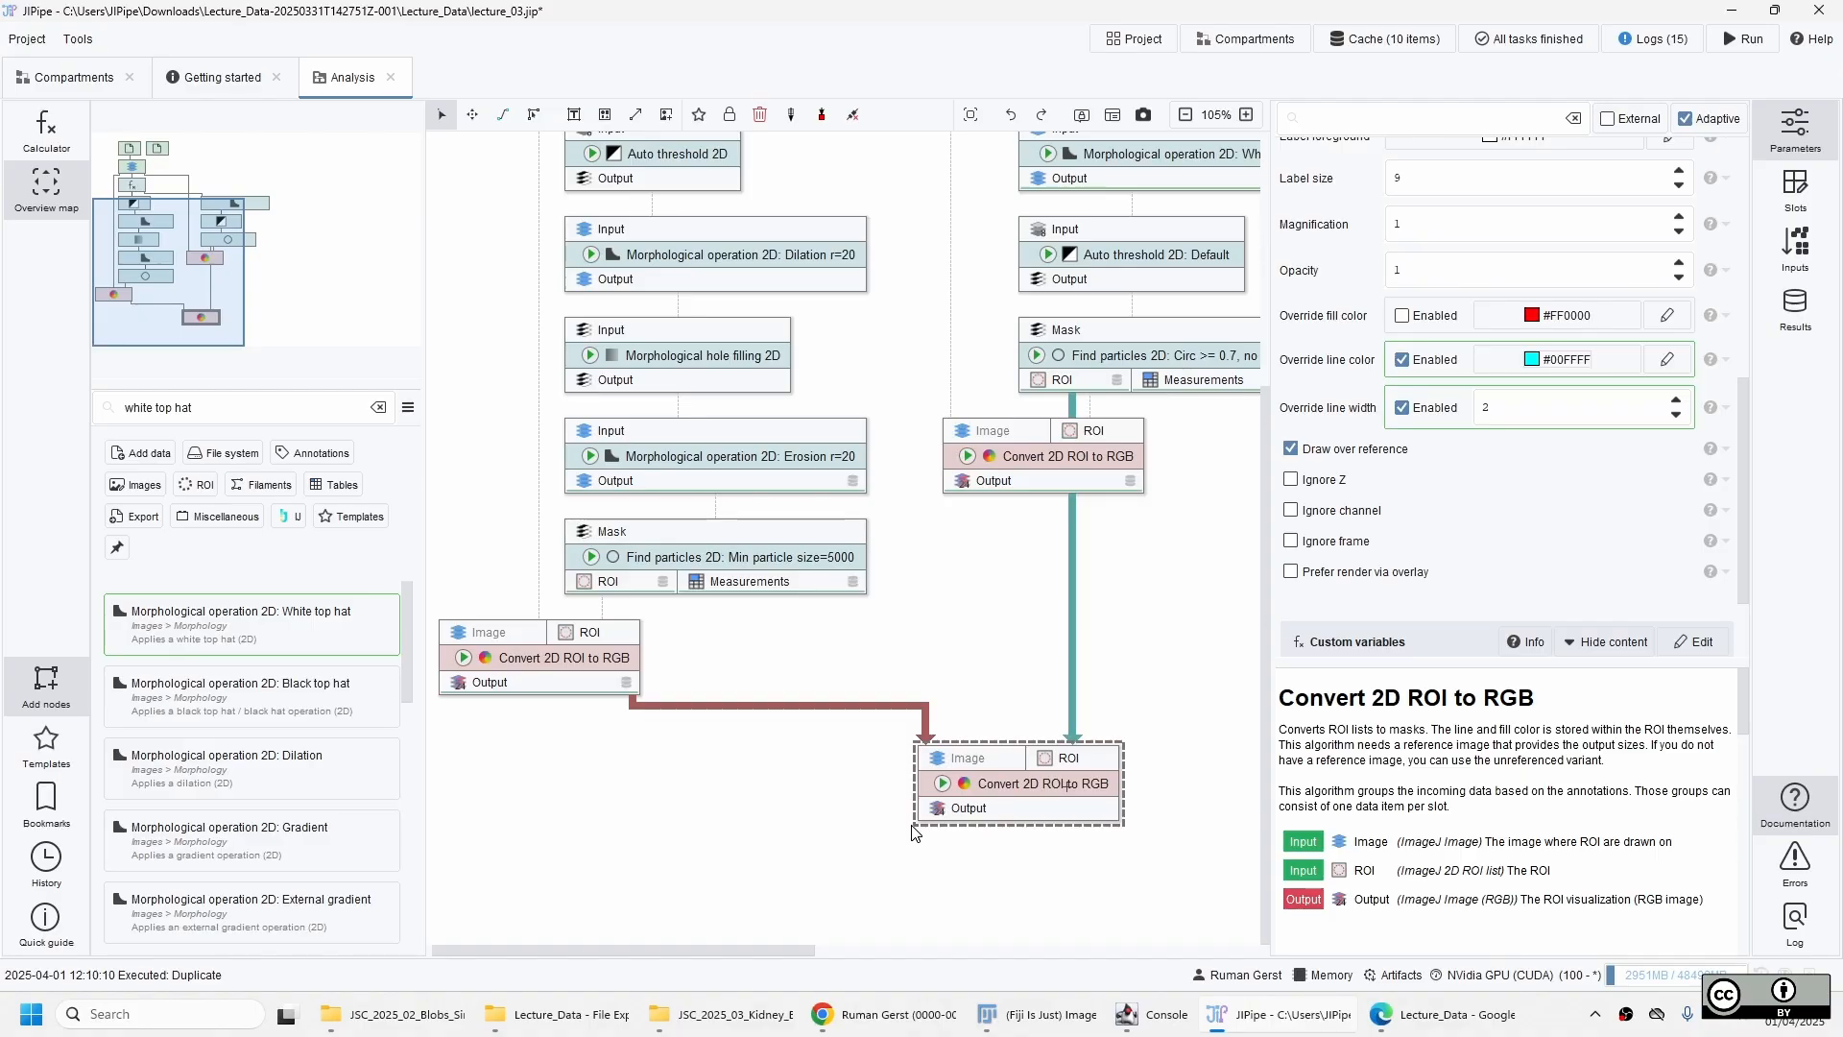
pyautogui.click(943, 784)
pyautogui.click(965, 803)
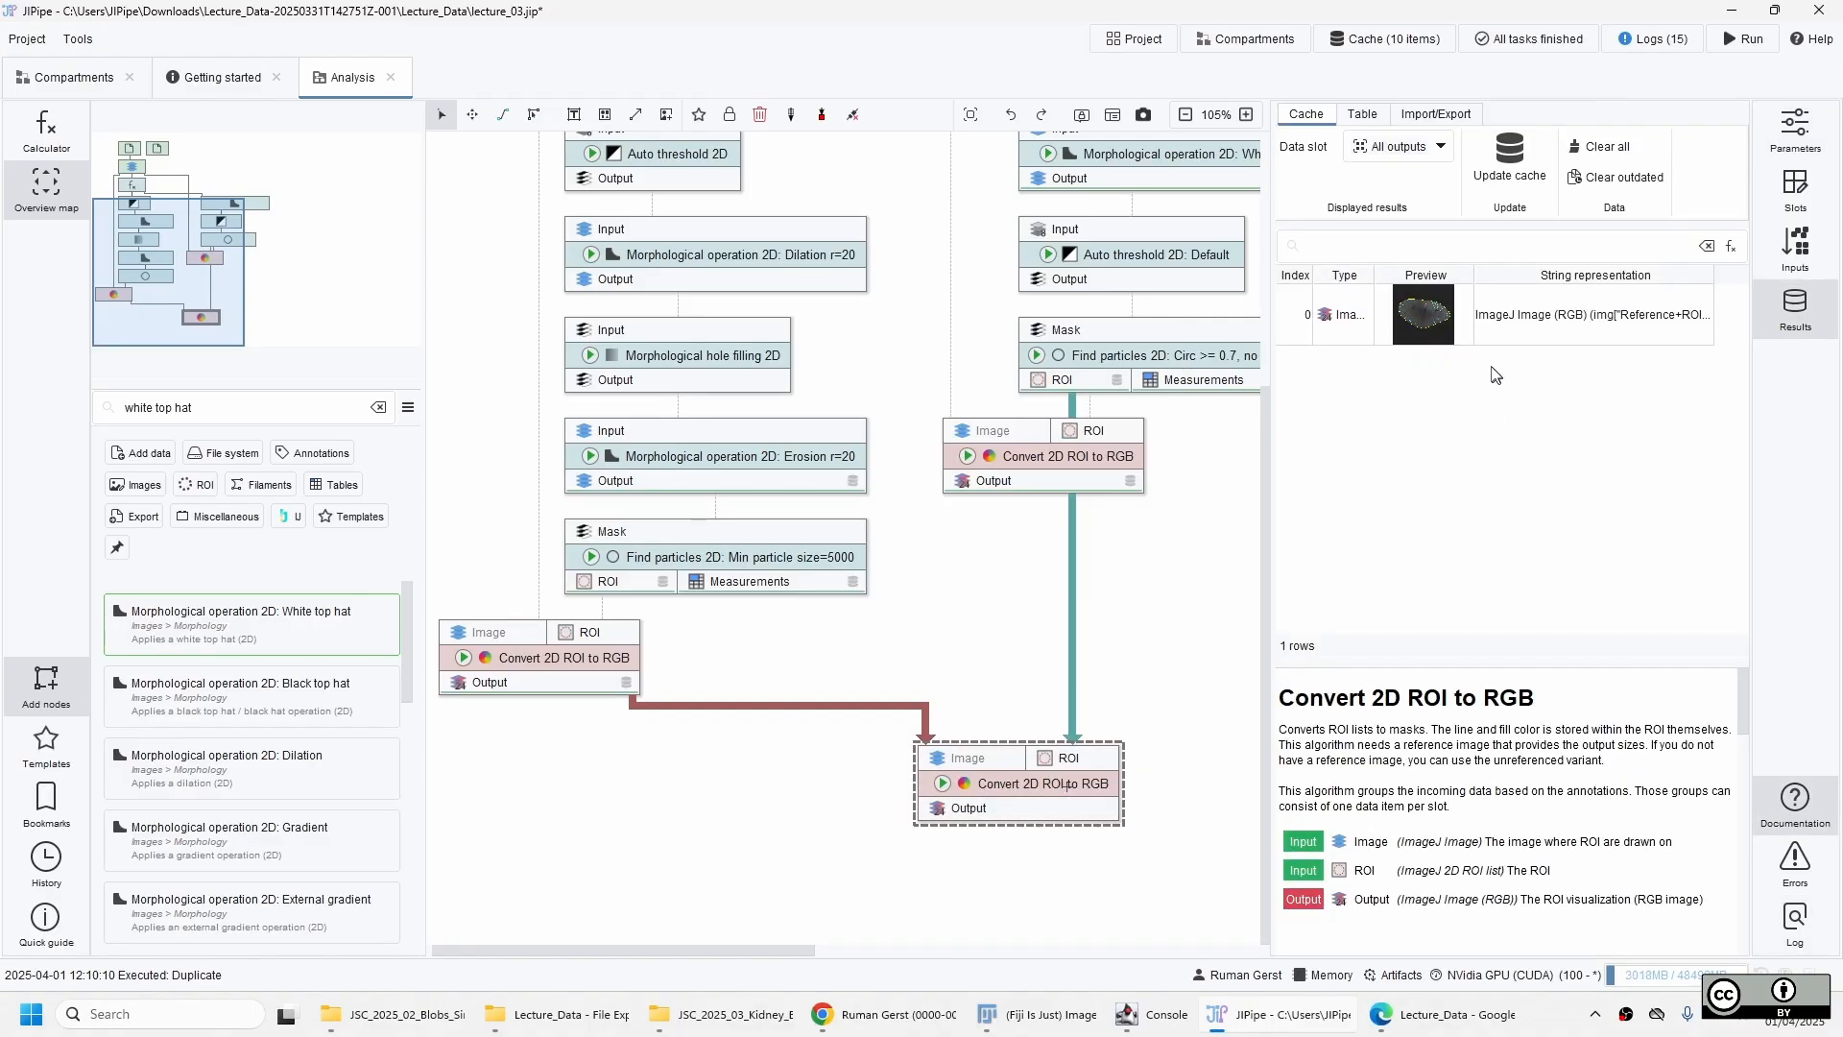
# Inspect the combined overlay of kidney outline and particle outlines over the whole image, and close the viewer.
pyautogui.doubleClick(1497, 315)
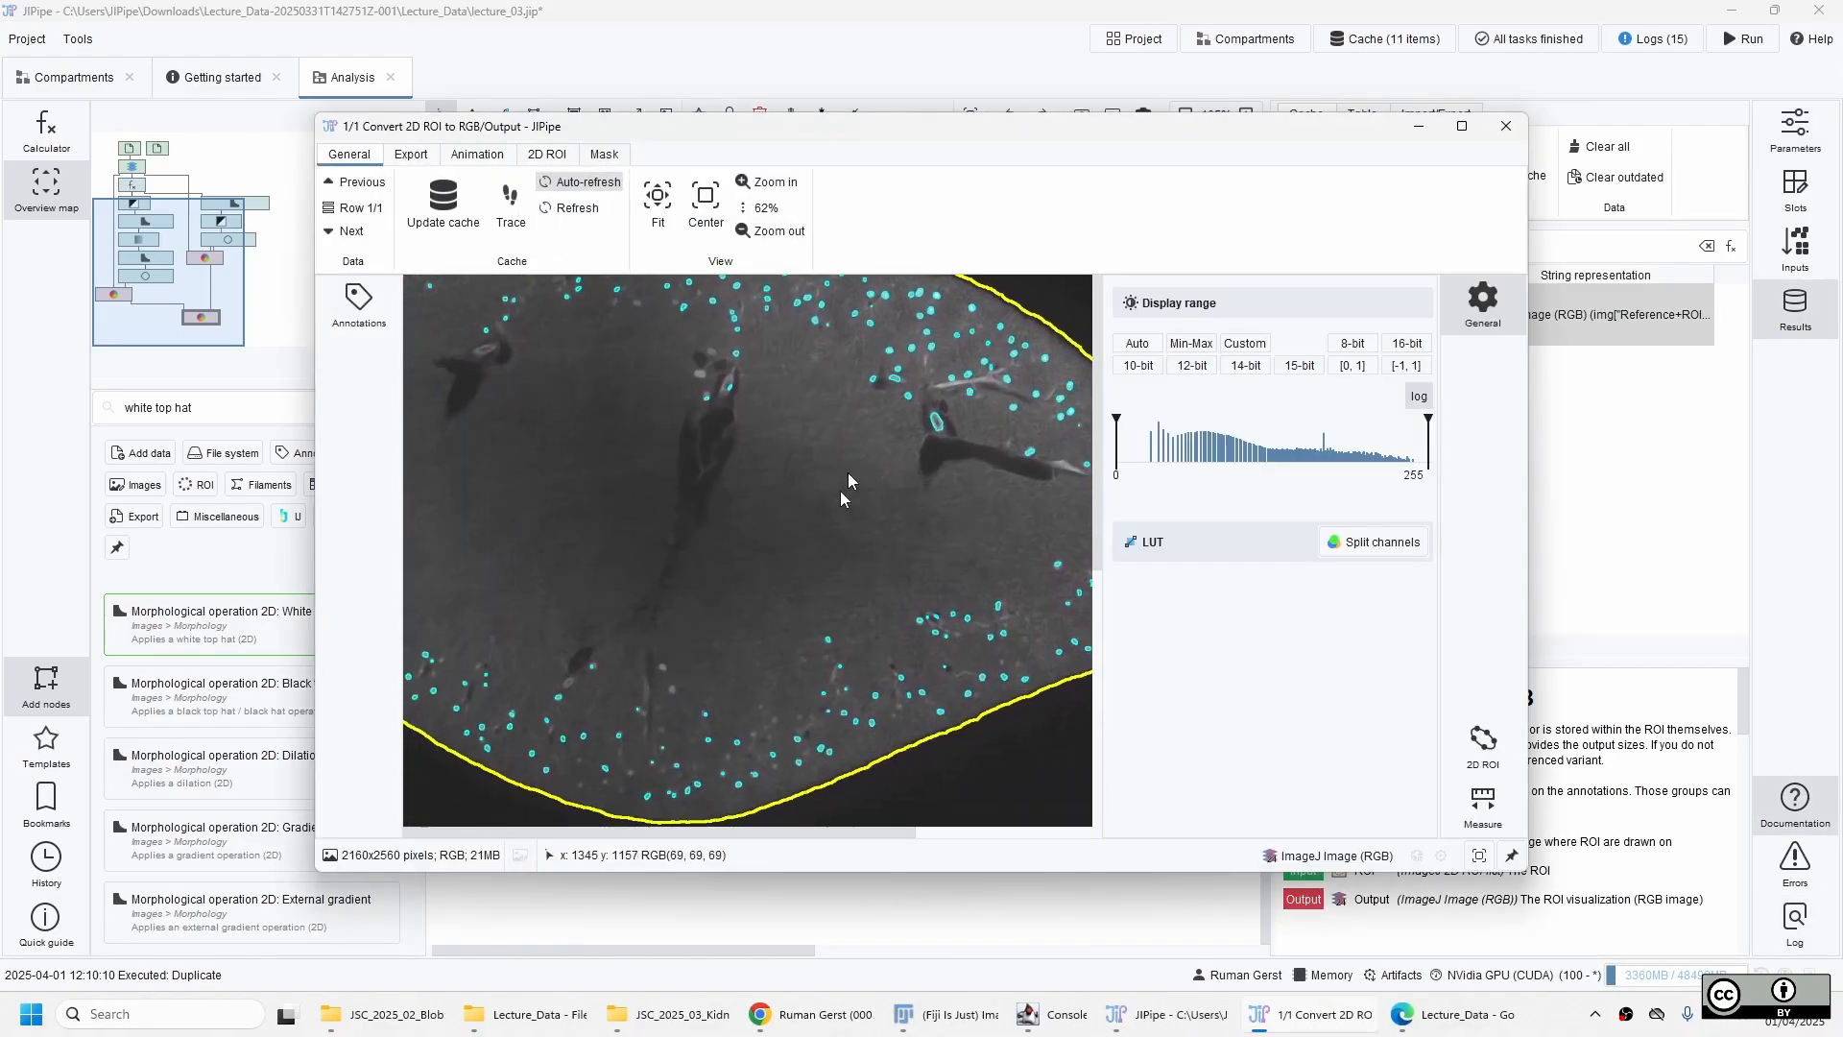
pyautogui.scroll(-2, 849, 480)
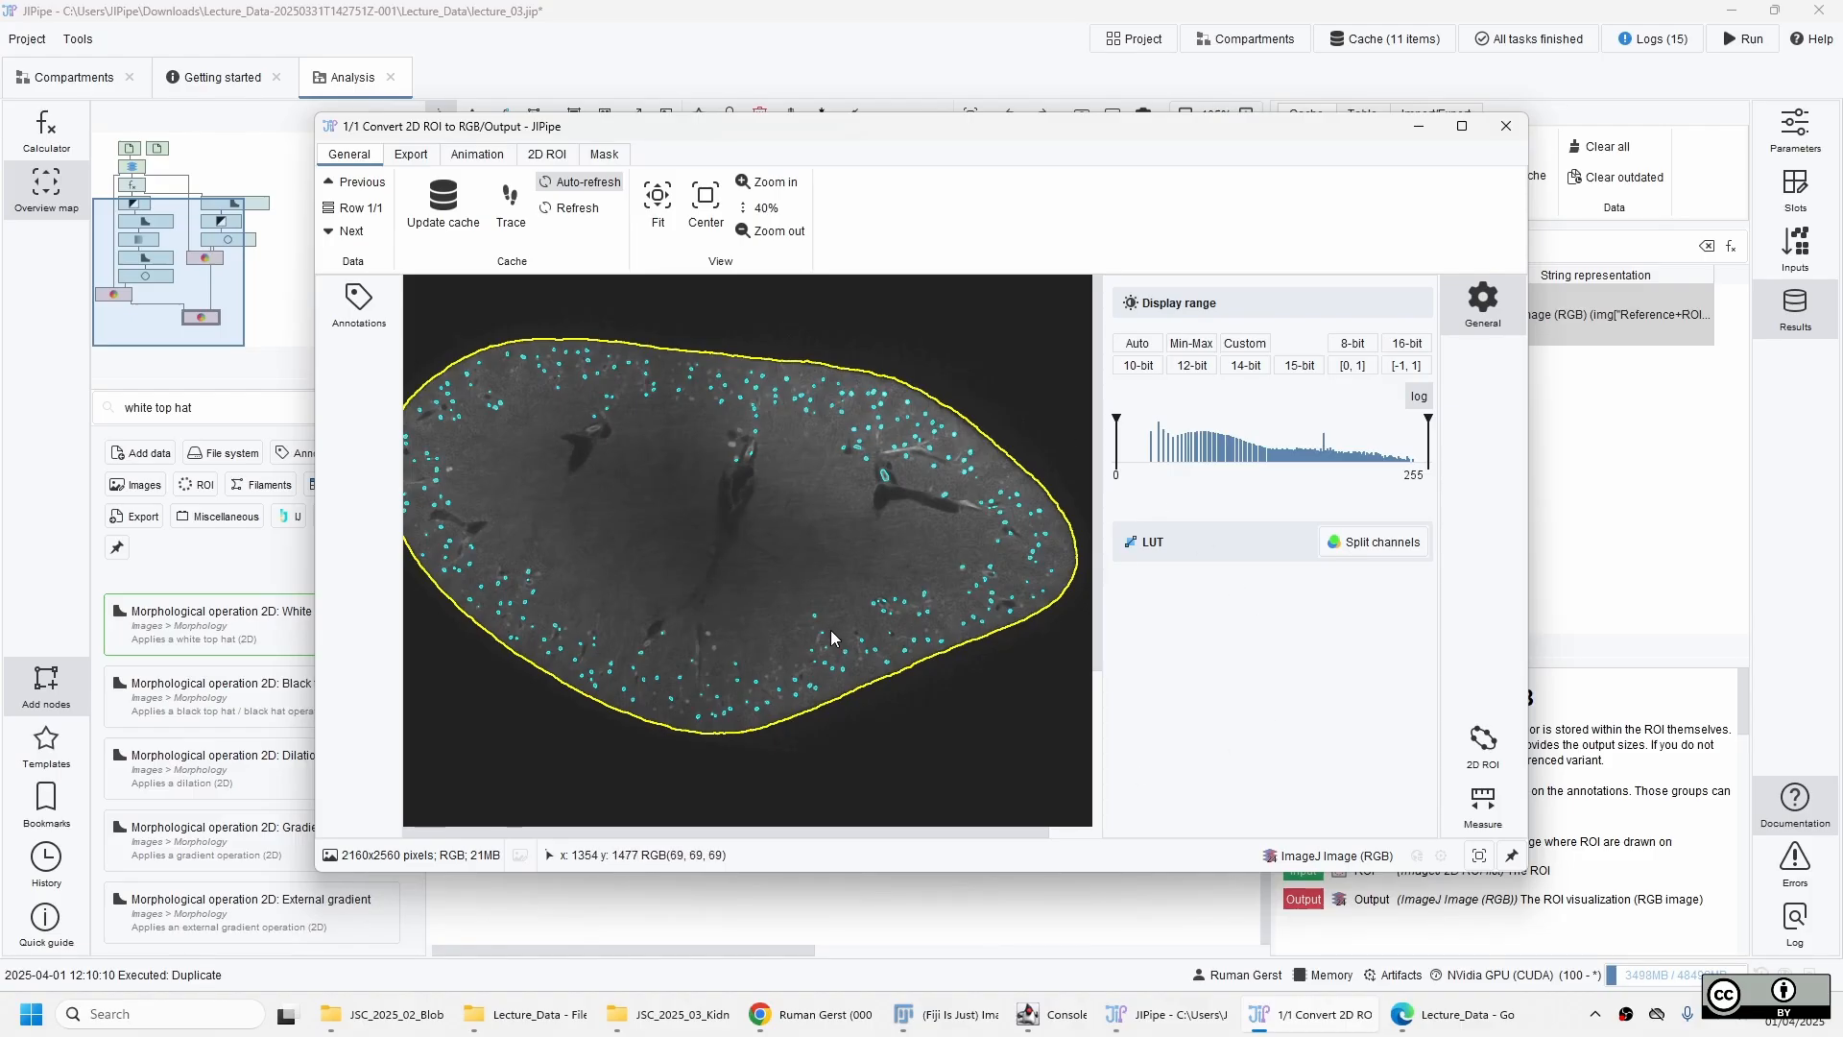
pyautogui.hotkey('alt', 'F4')
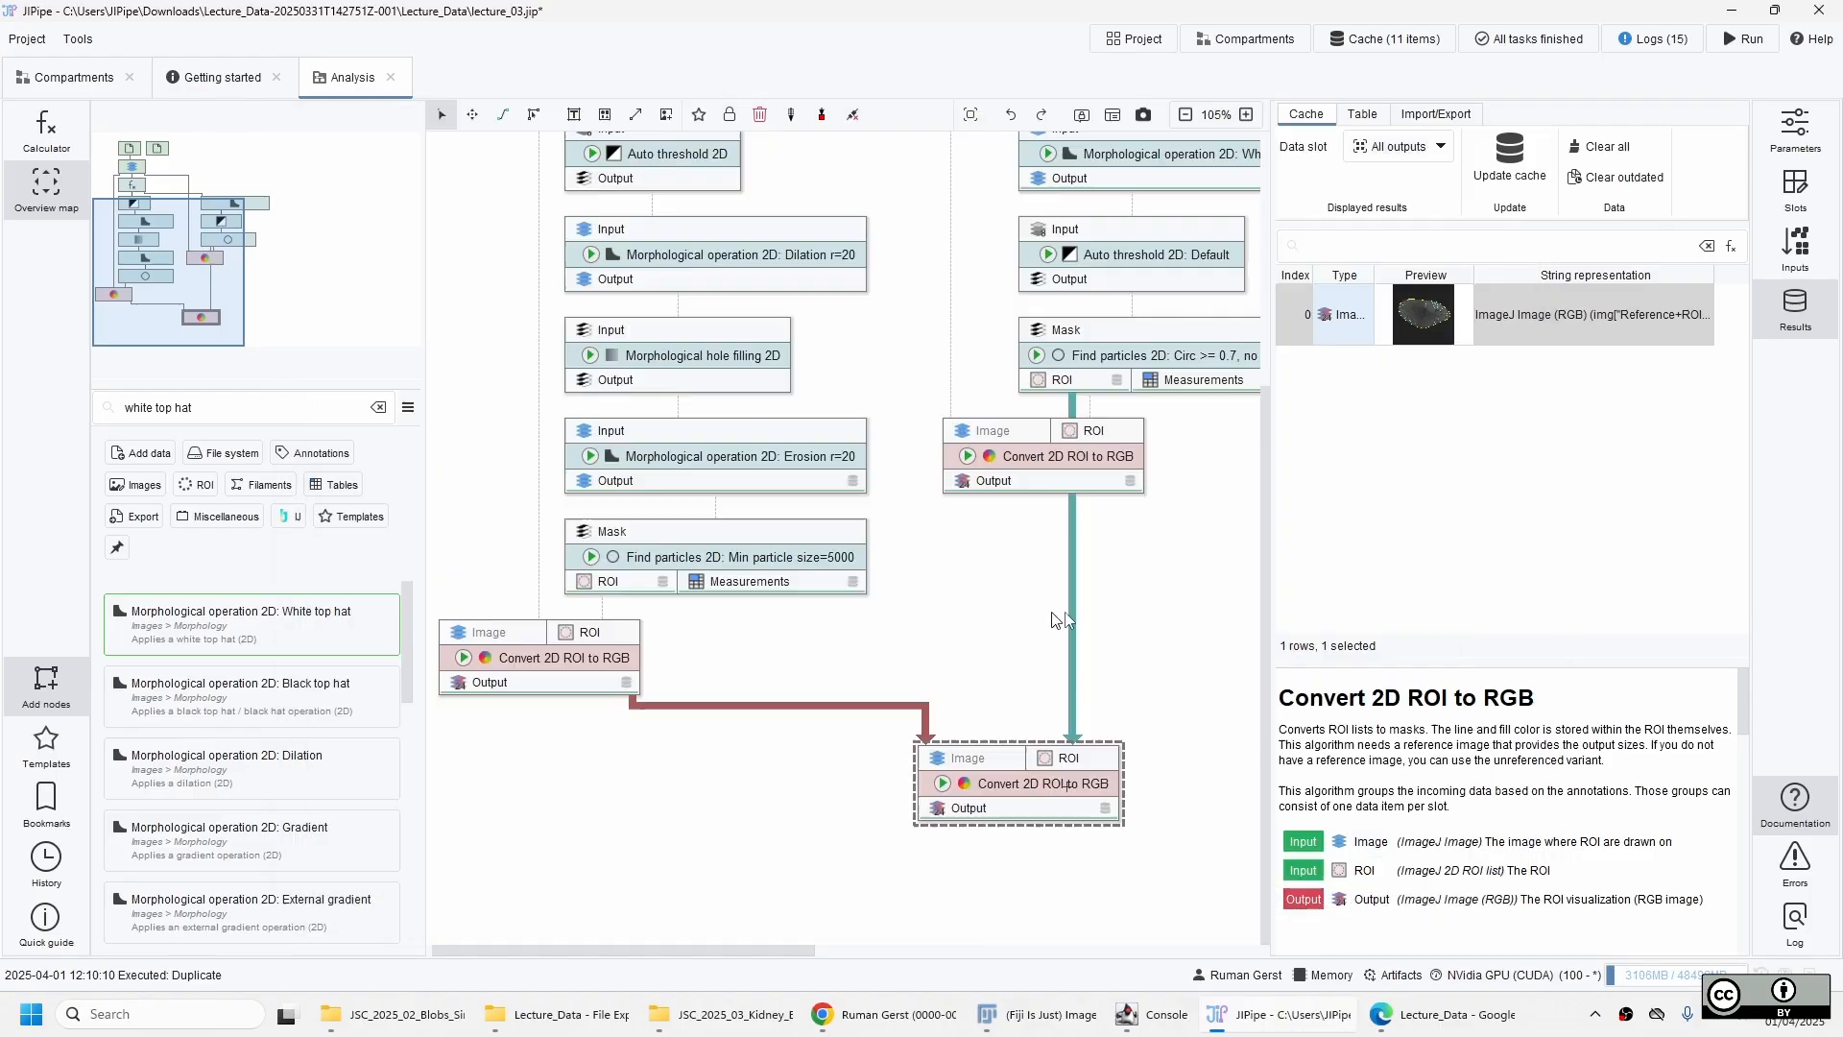
# Bring the complete workflow graph into view, clear the node selection, and save the project.
pyautogui.scroll(-3, 1103, 628)
pyautogui.scroll(-2, 1100, 619)
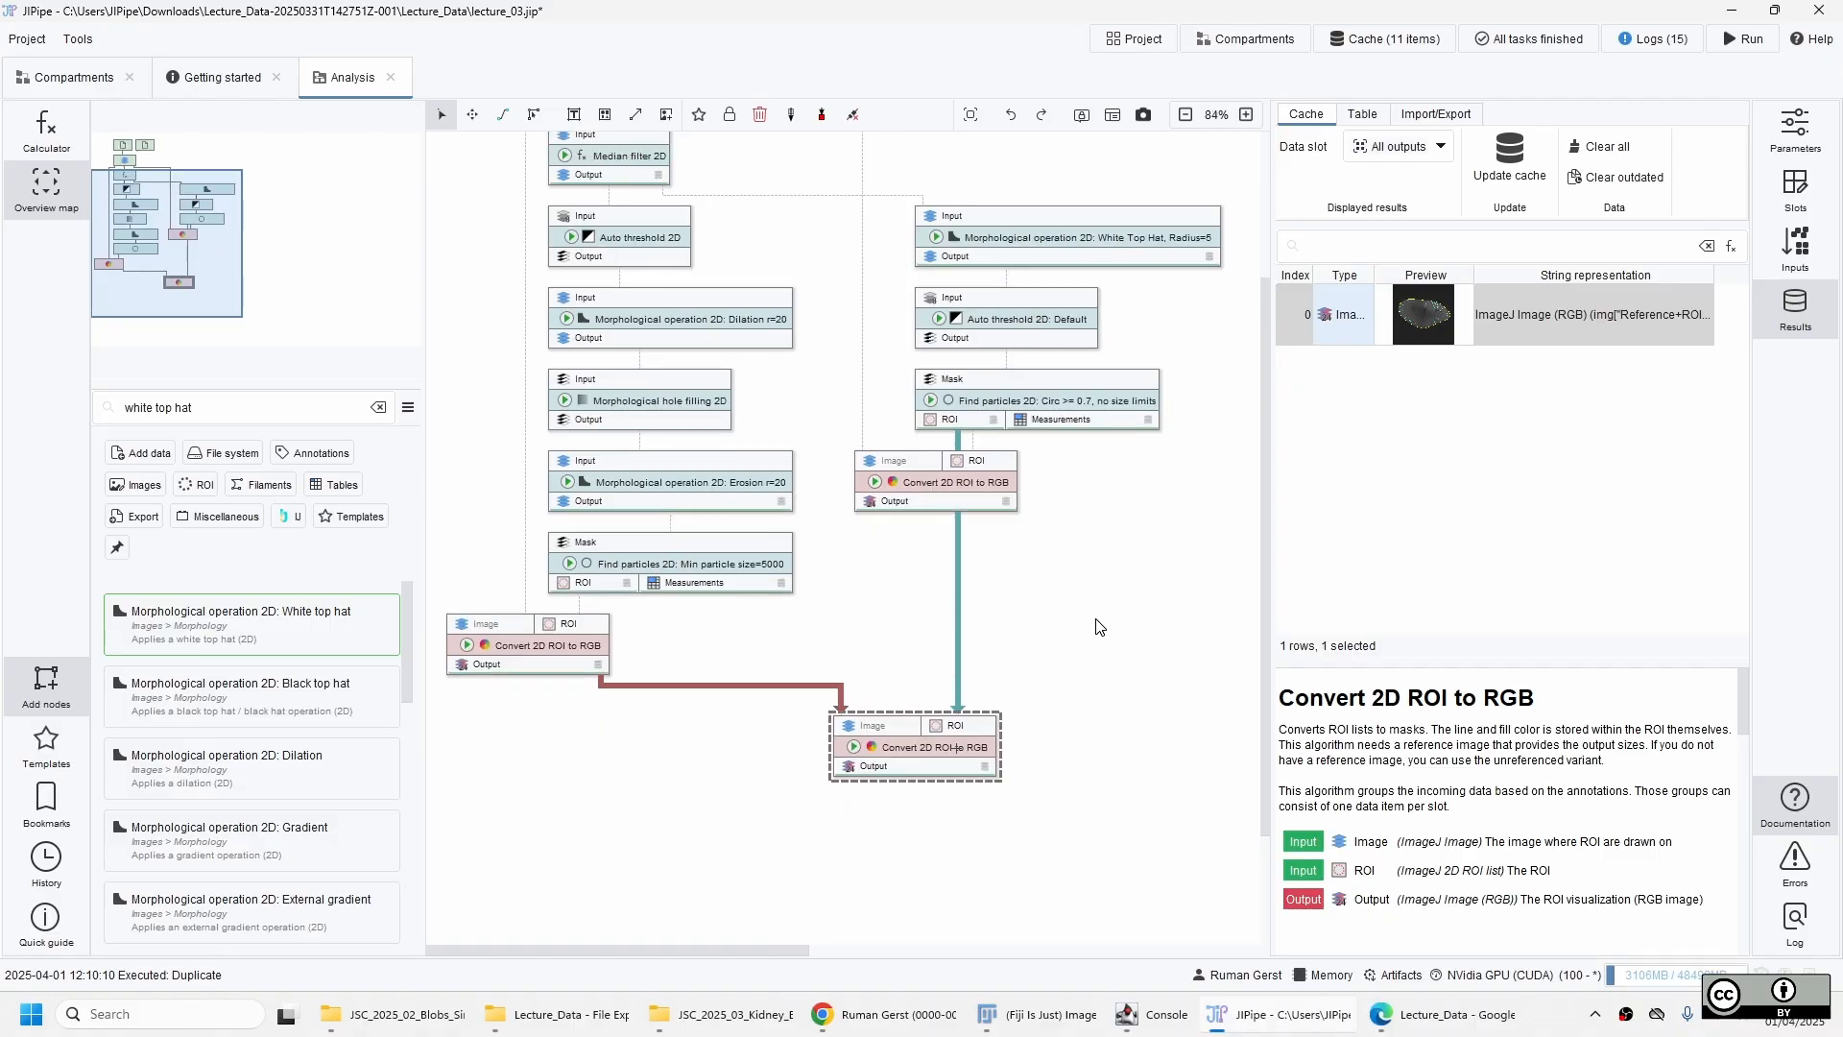
pyautogui.scroll(3, 1039, 613)
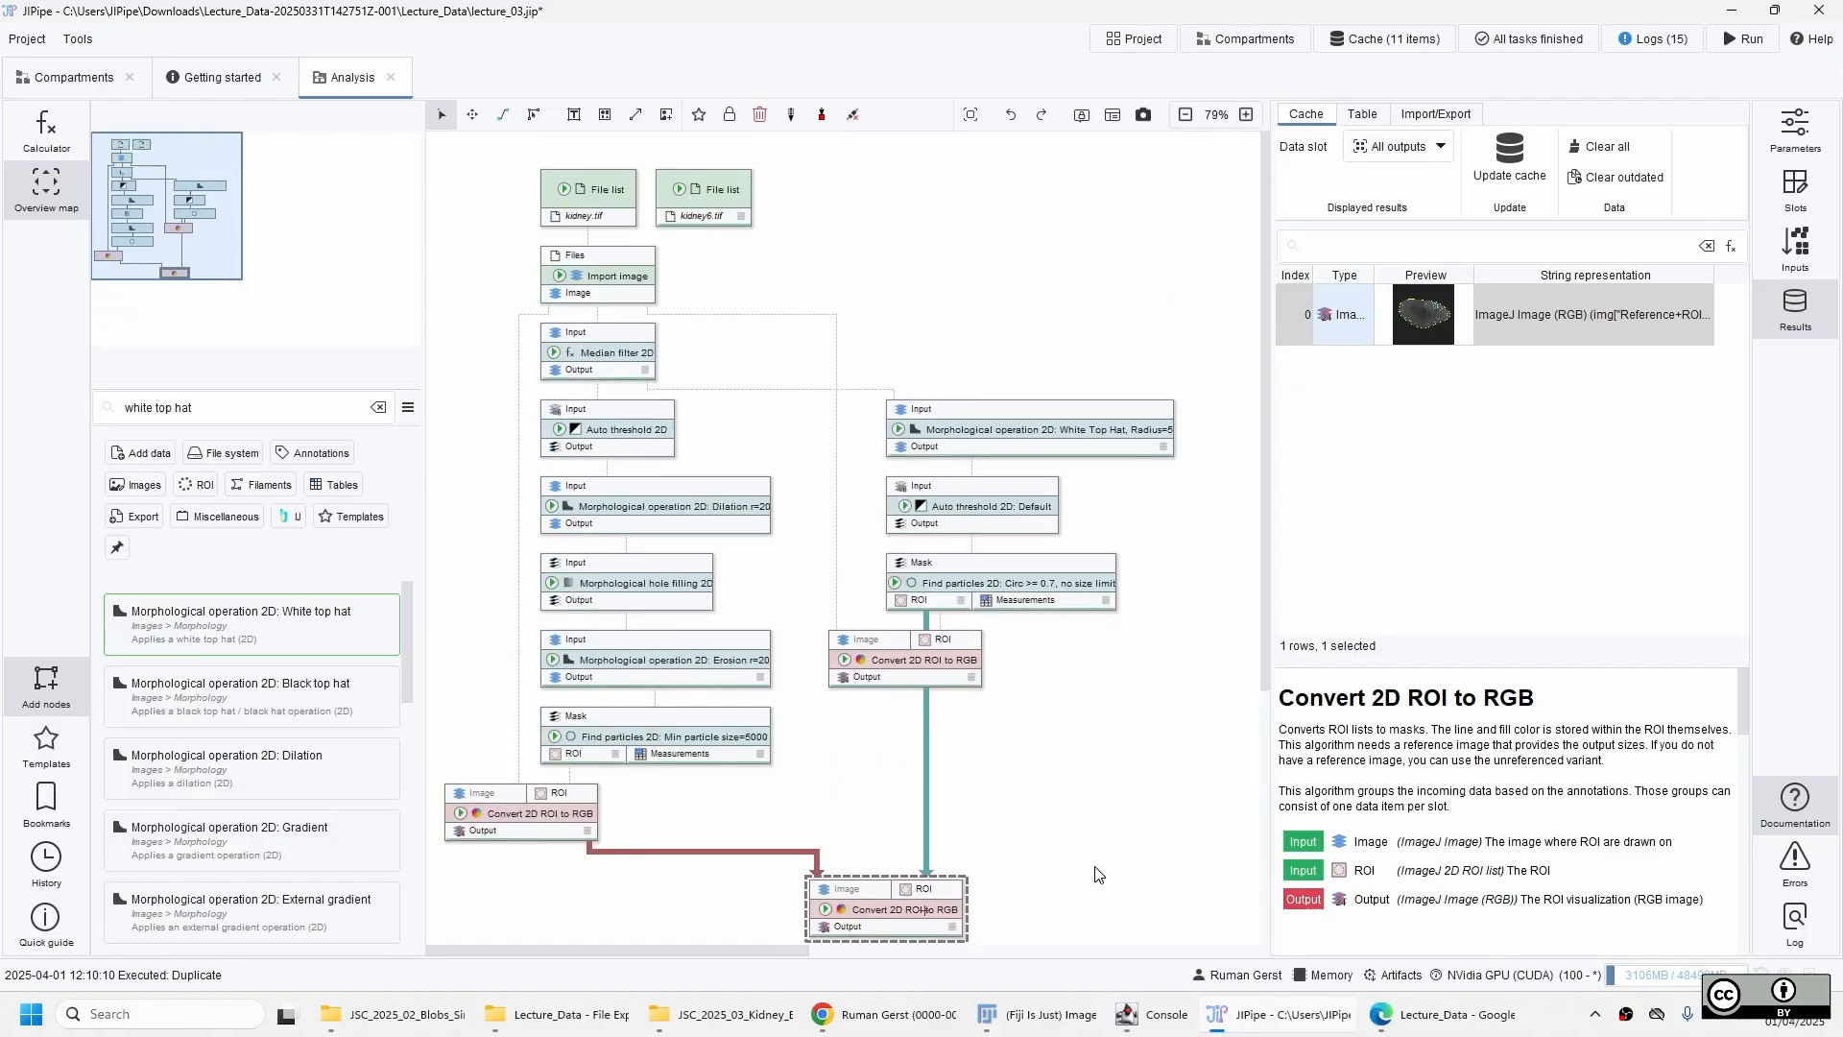
pyautogui.click(1093, 867)
pyautogui.hotkey('ctrl', 's')
# Review the cached results of each node from the white top hat through the combined Convert 2D ROI to RGB, updating Auto threshold 2D: Default.
pyautogui.click(1073, 437)
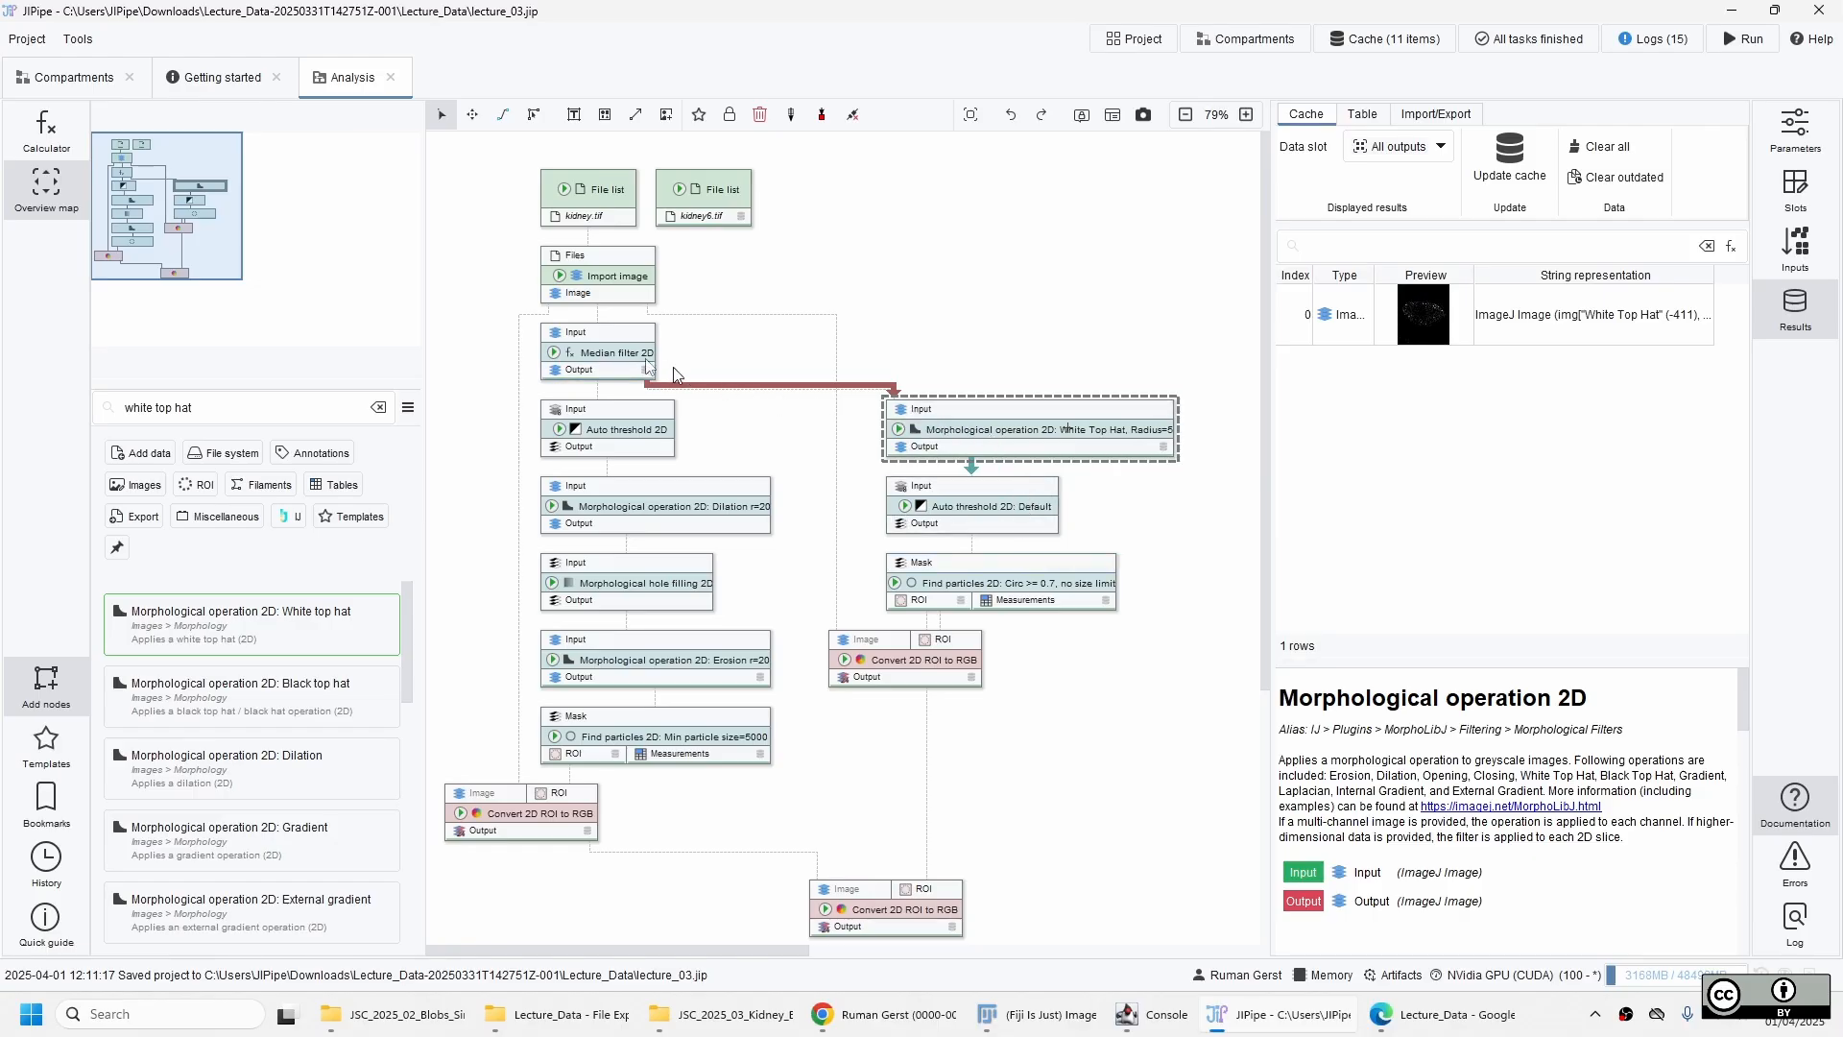
pyautogui.click(1019, 526)
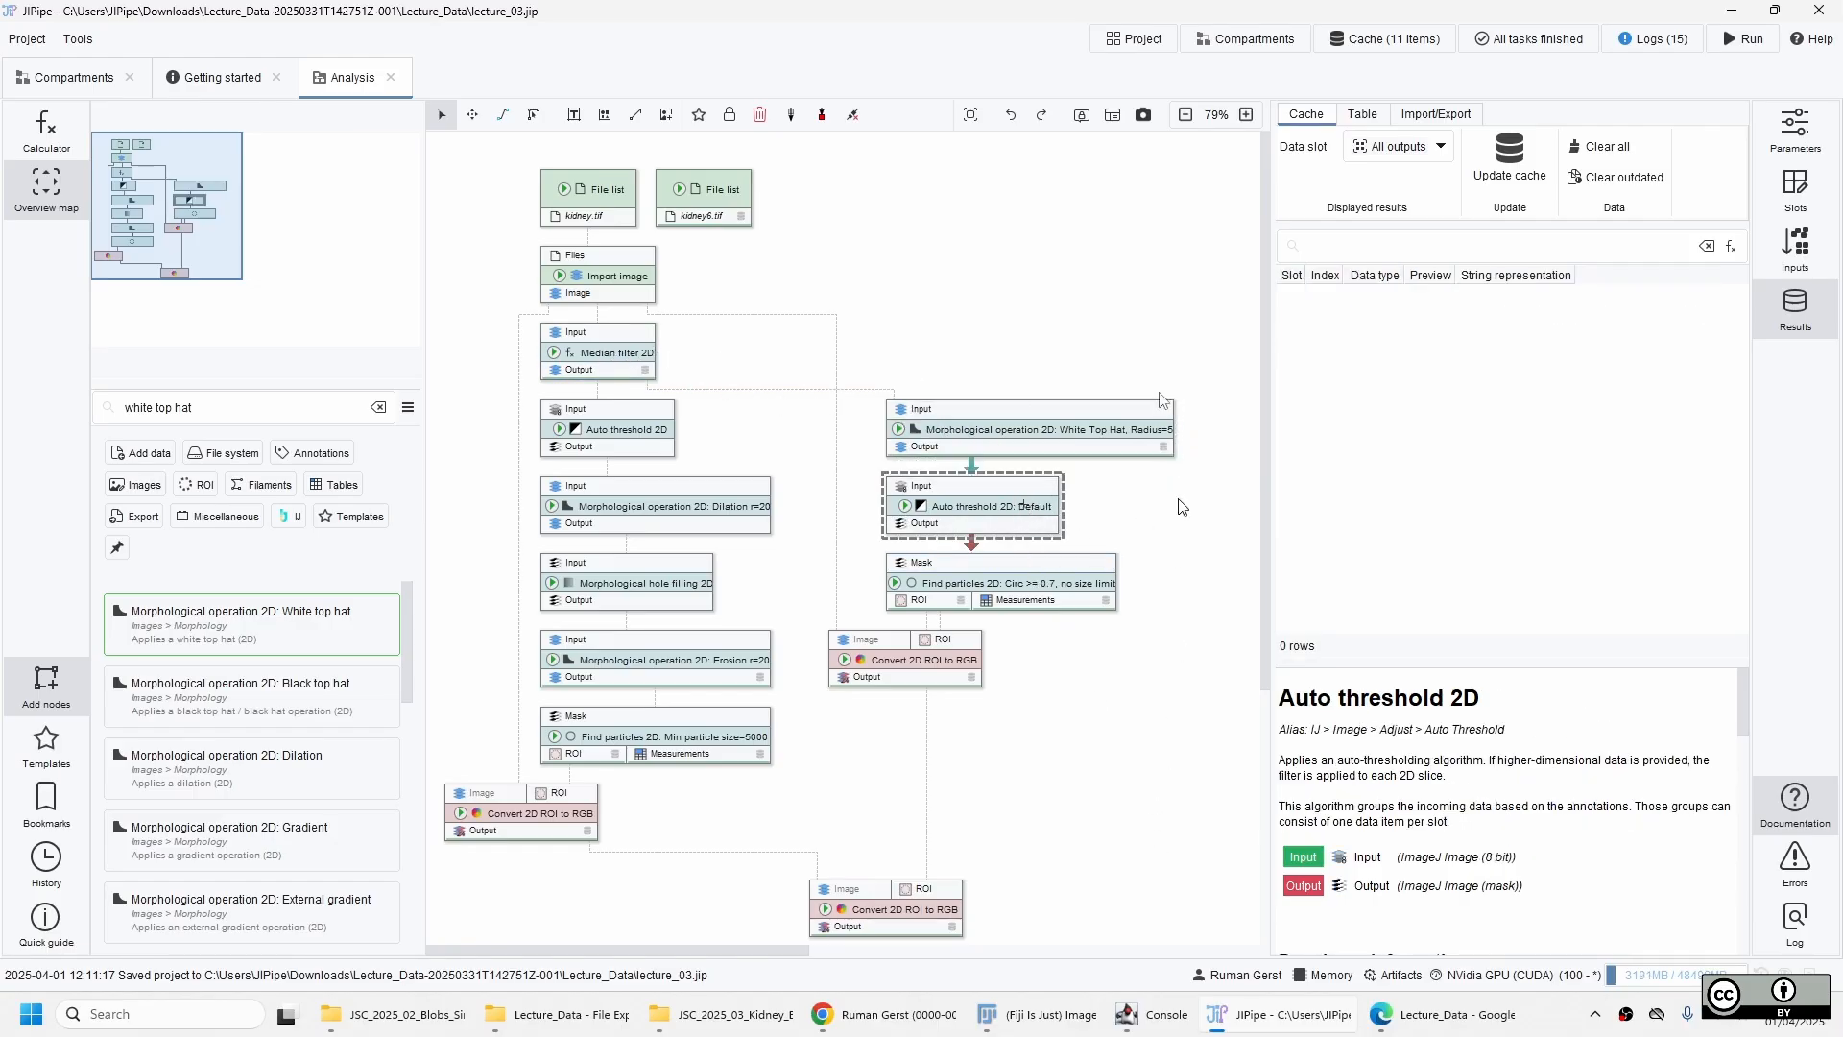
pyautogui.click(1072, 587)
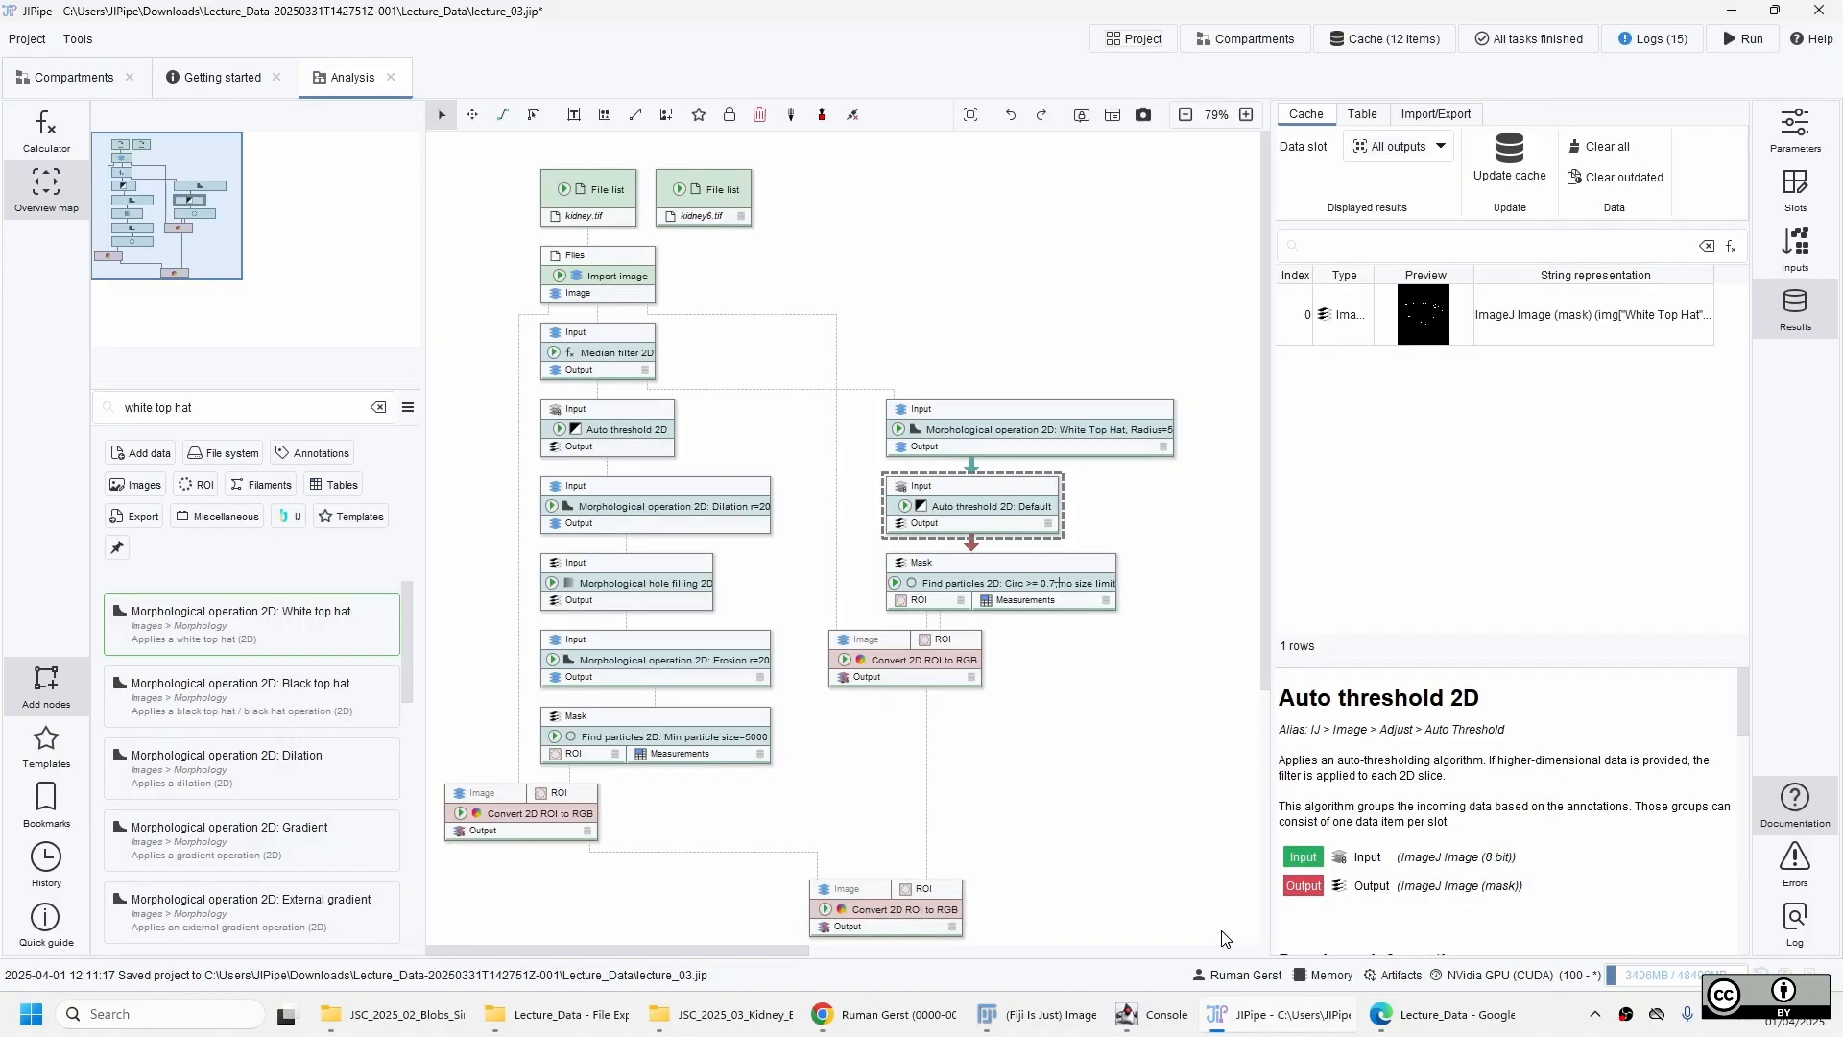
pyautogui.click(1042, 588)
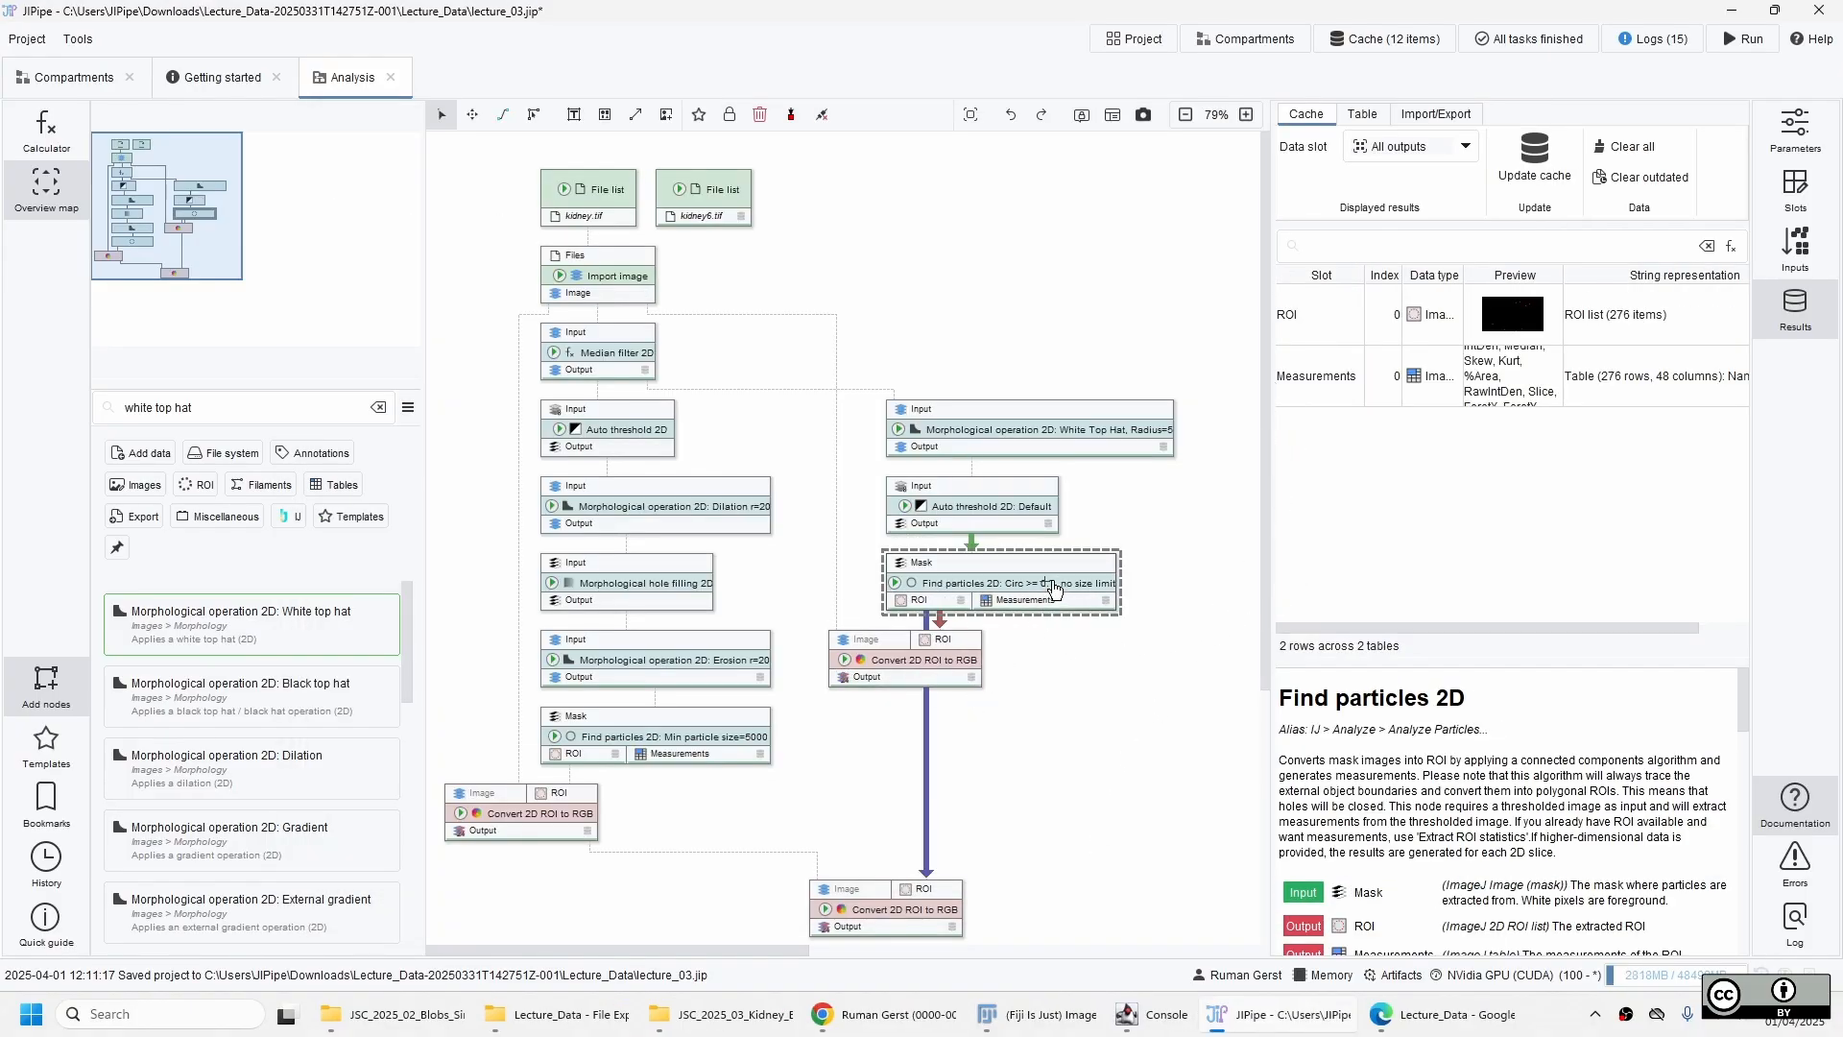
pyautogui.click(927, 674)
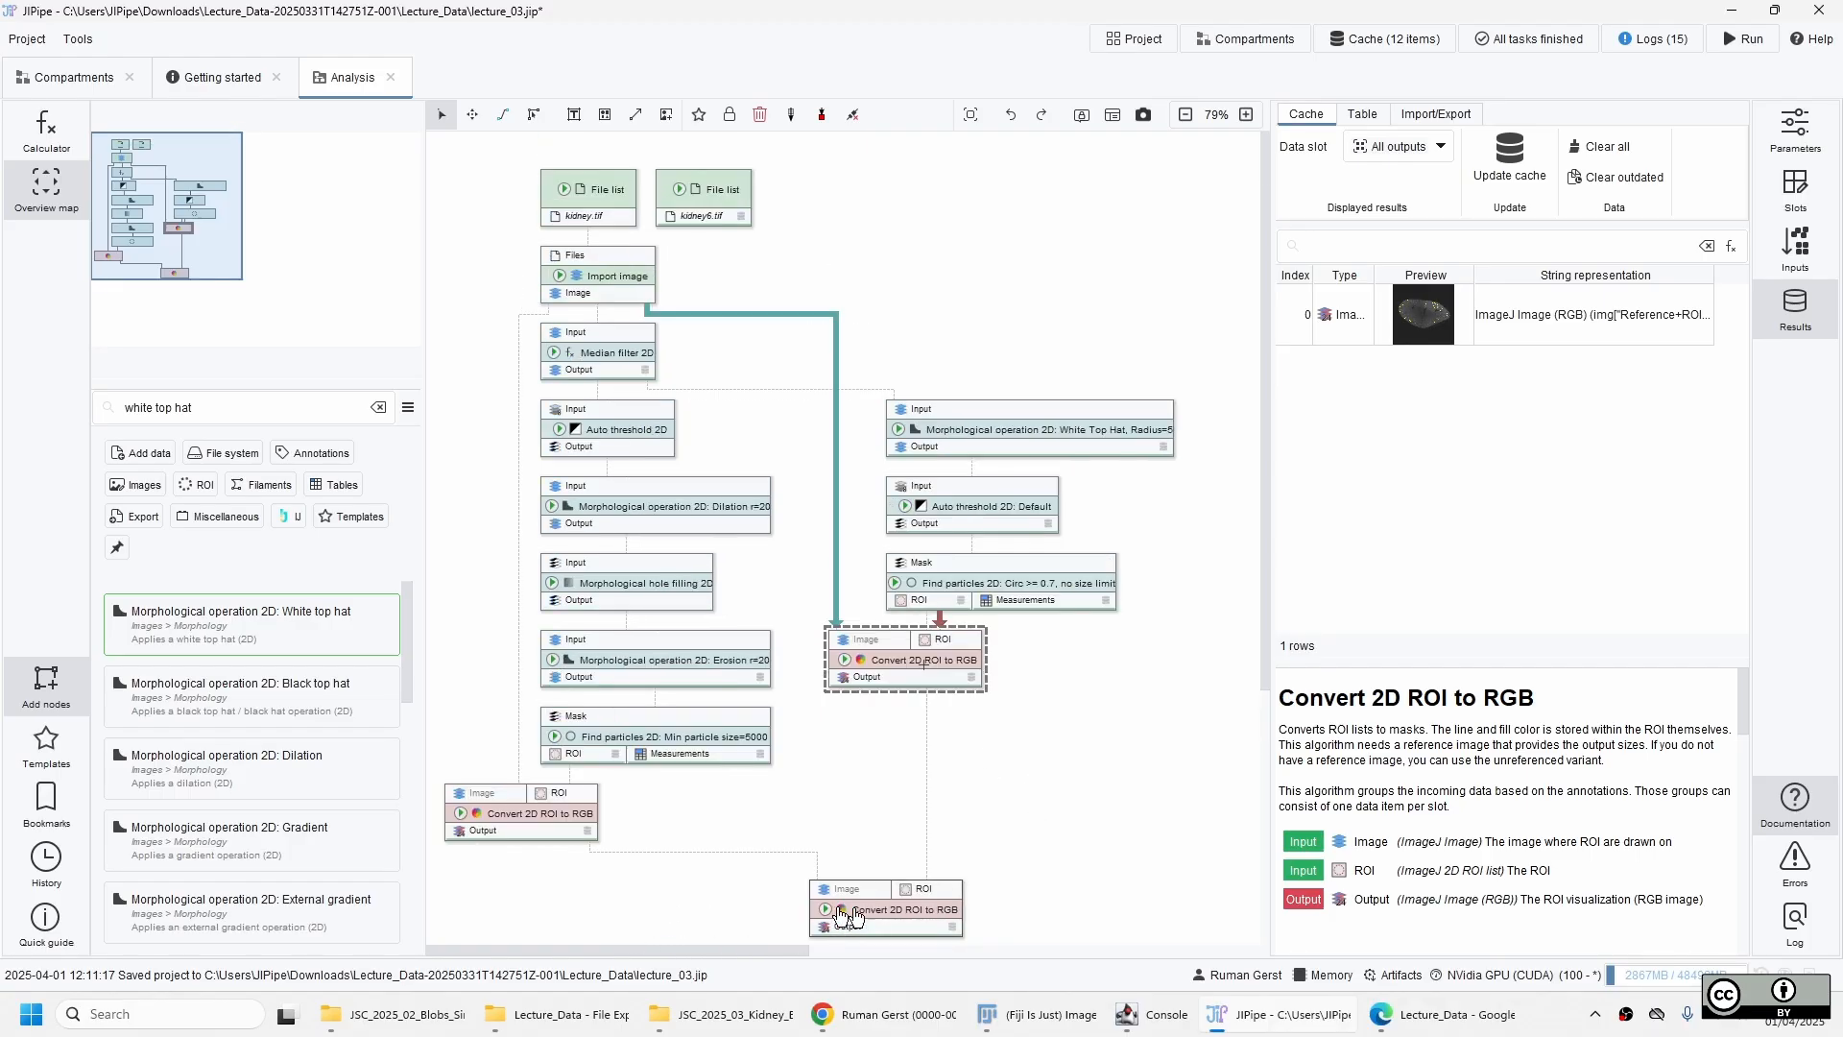
pyautogui.click(888, 909)
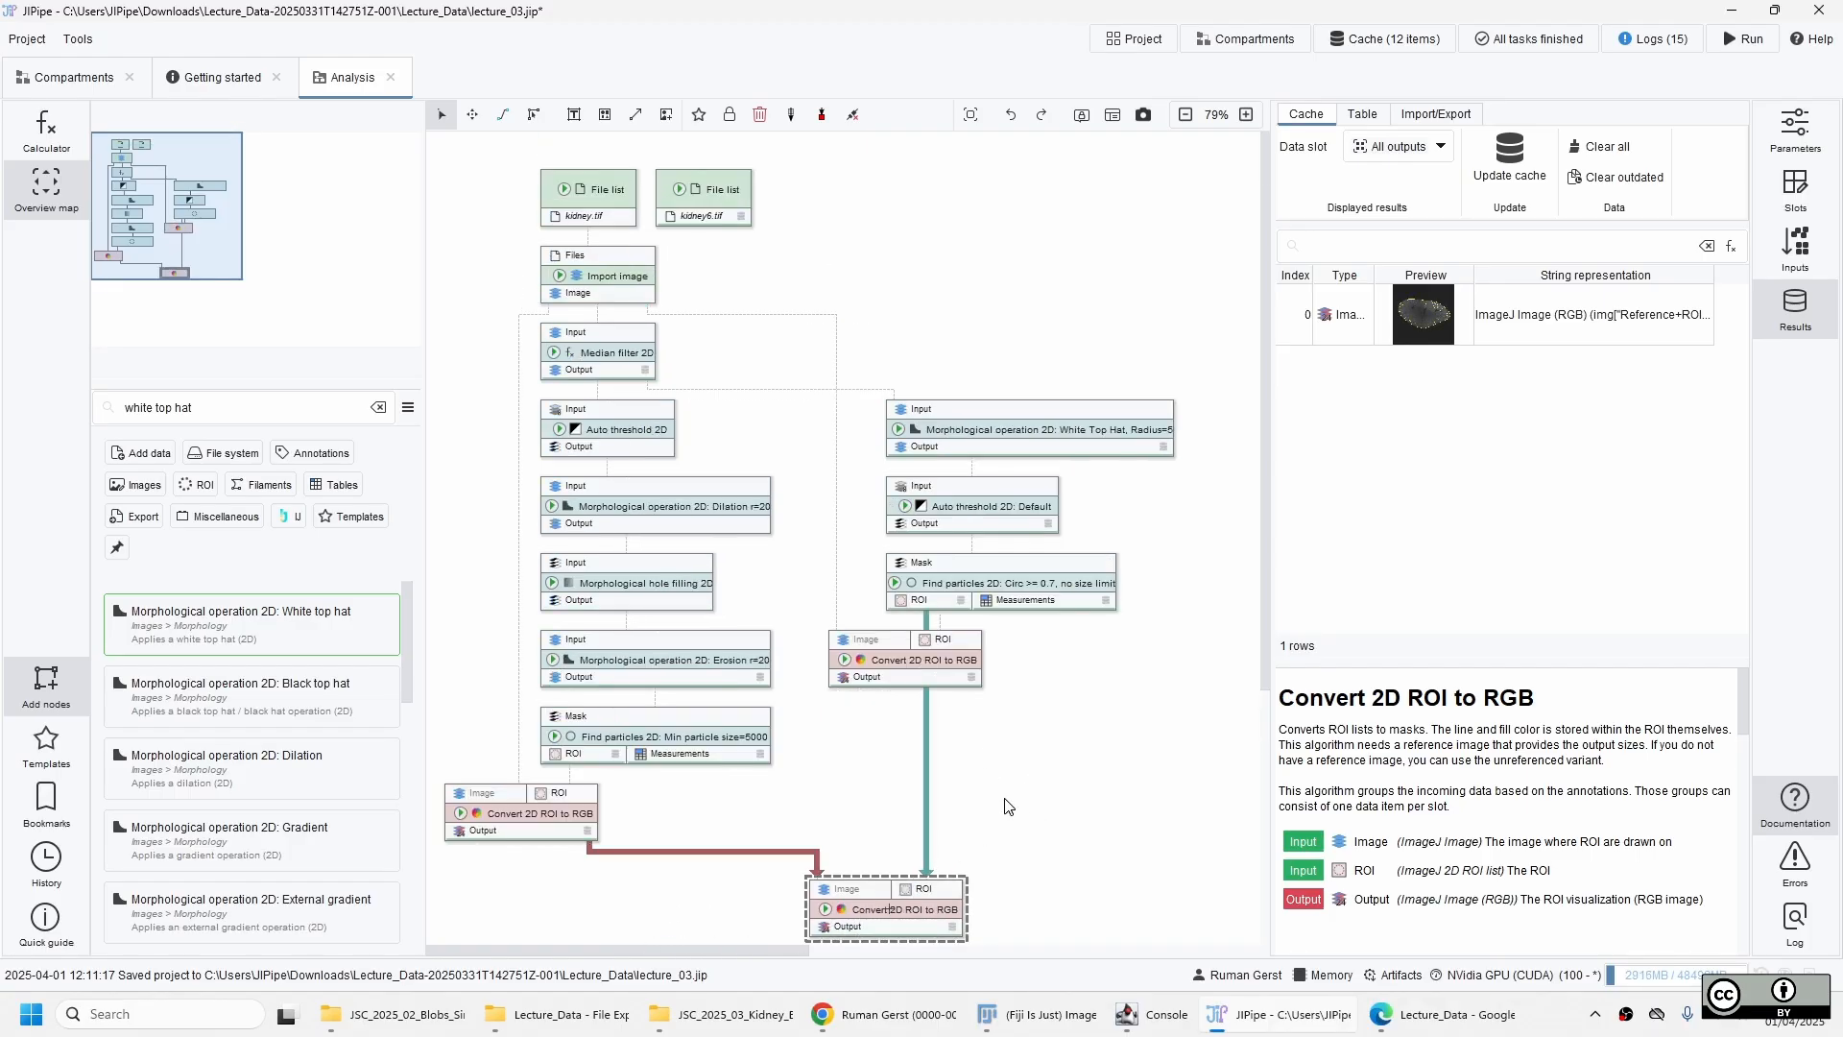